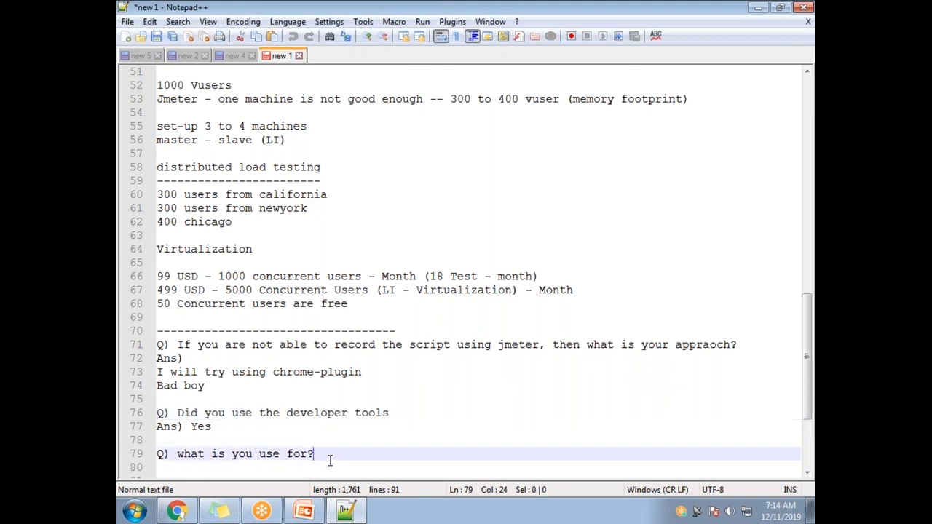
Add a long dashed separator line below the "what is you use for?" question, with blank lines after it.
scroll(324, 429, "down", 4)
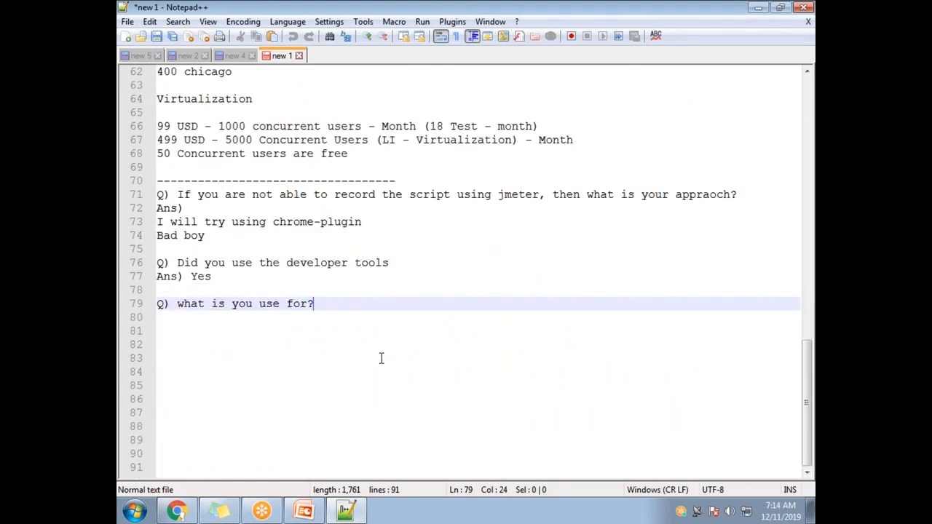
key("Return")
key("Return")
type("-")
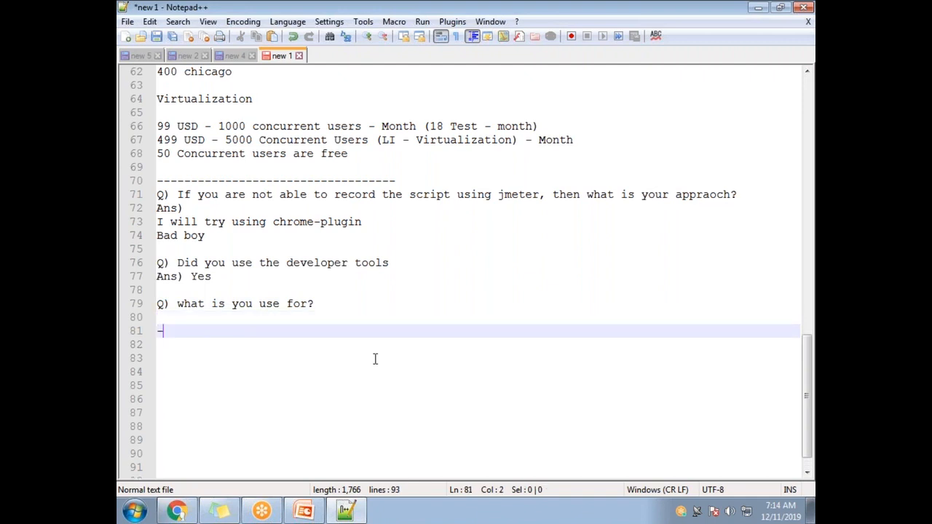
type("-------------------------------------------------------")
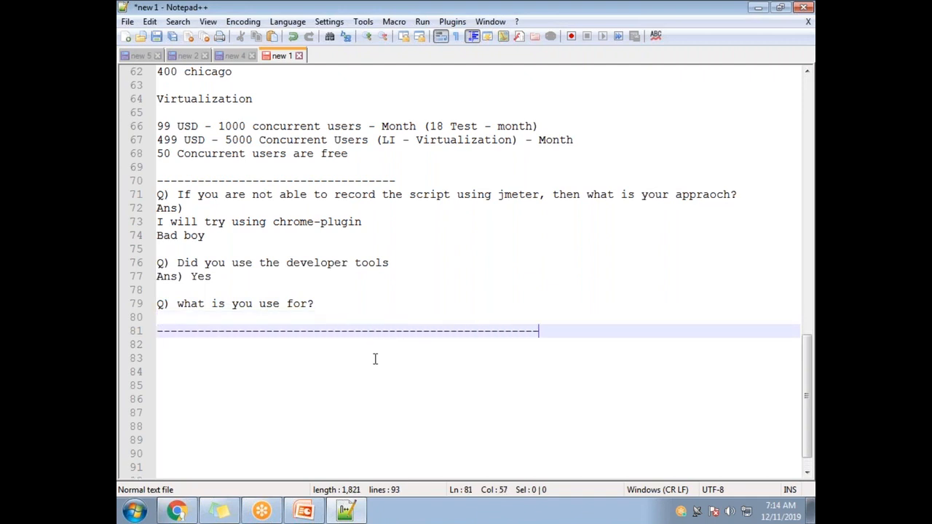
key("Return")
key("Return")
key("Return")
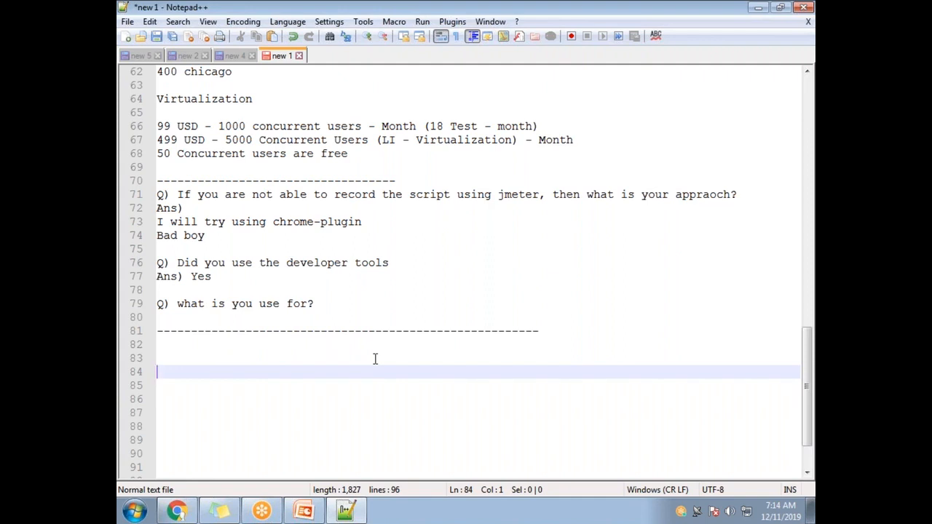
Start a numbered list below the separator with the entry "1) Badboy".
type("1)")
left_click(568, 21)
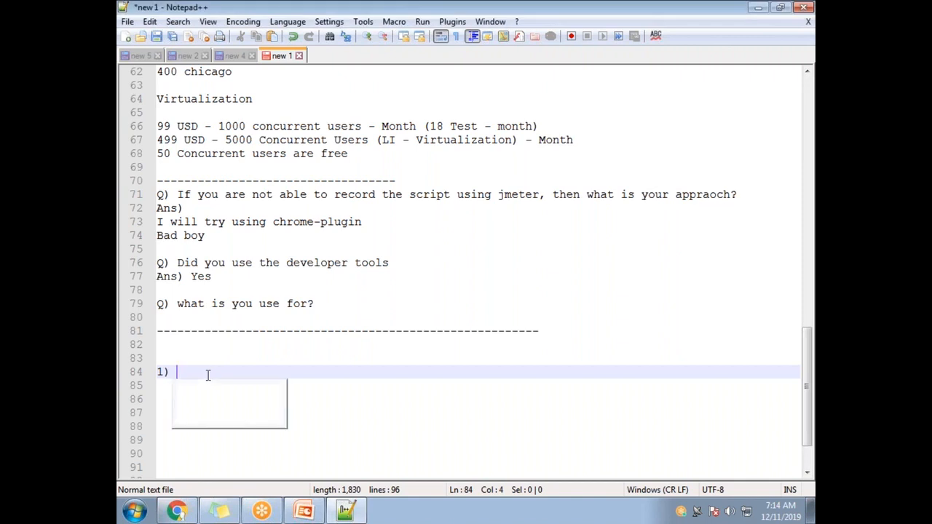
type("Badboy")
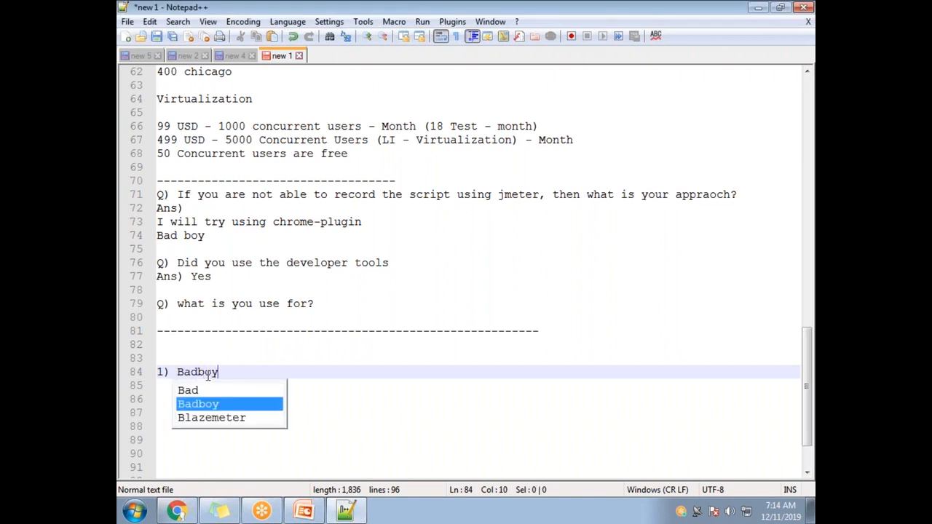
key("Escape")
key("Return")
Add the second list entry "2) Devloper tool --- create a HAR files".
type("2) ")
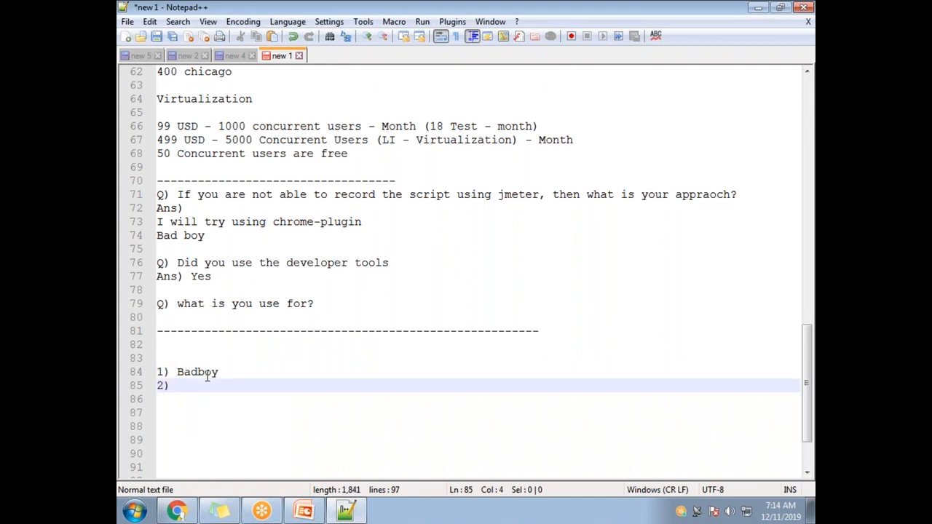
type("Devlop")
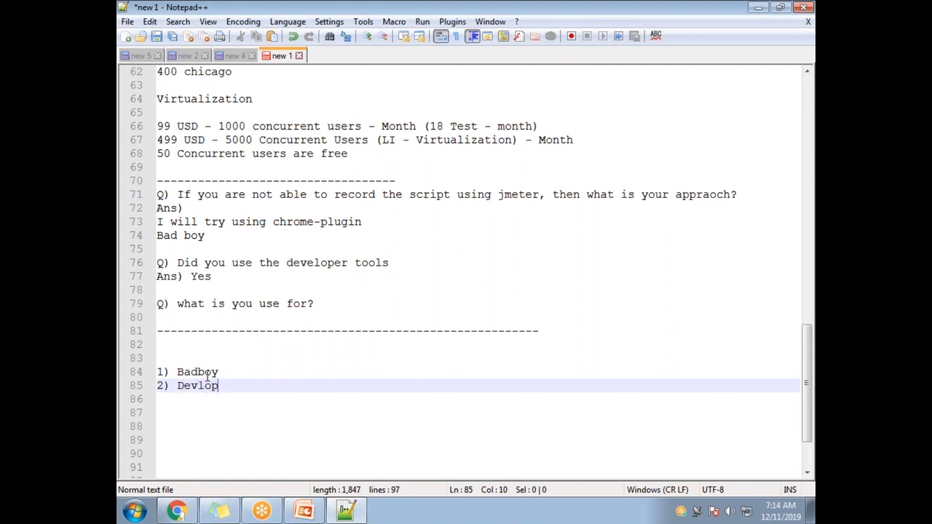
type("er tool --- create w")
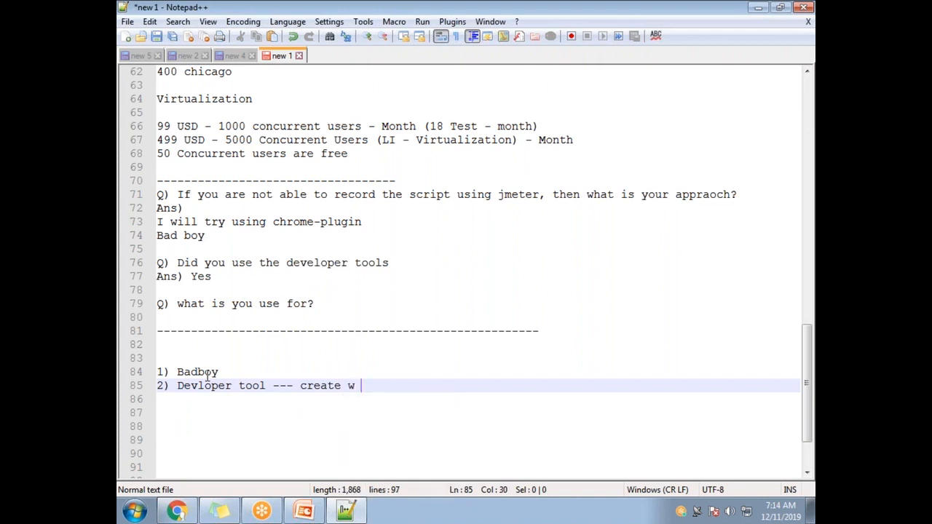
key("BackSpace")
key("BackSpace")
type("a HAR files")
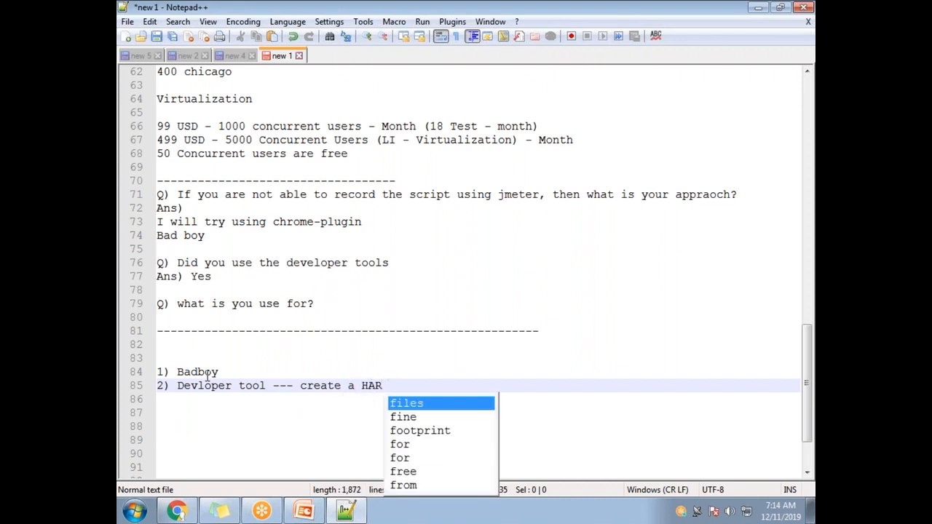
key("Return")
Add the third list entry "3) Chrome plugin- Blazemeter".
type("3)")
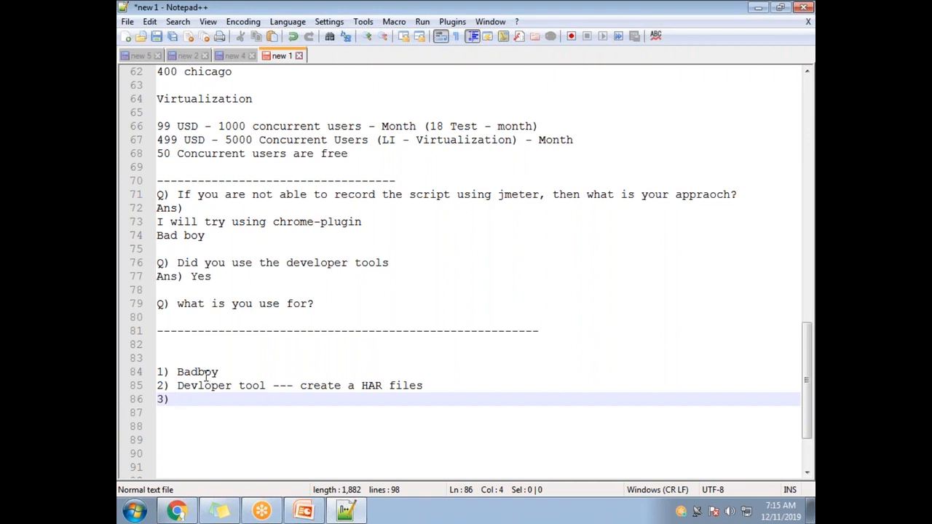
type("Ch")
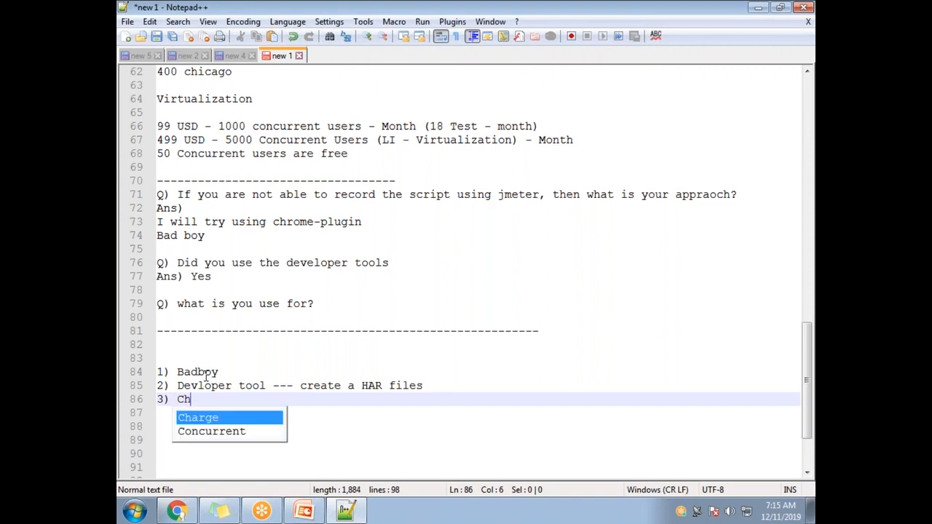
type("rome plugi")
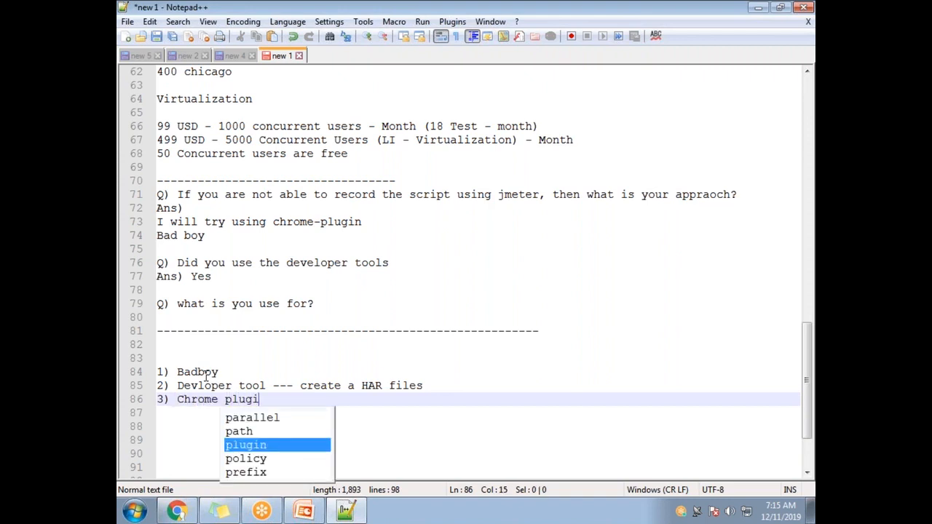
type("n- Blazemeyter")
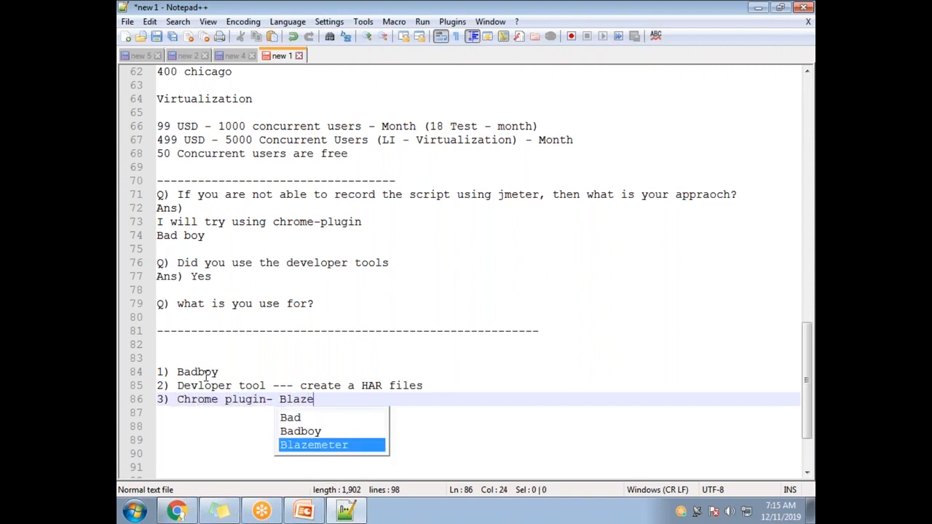
key("BackSpace")
key("BackSpace")
key("BackSpace")
key("BackSpace")
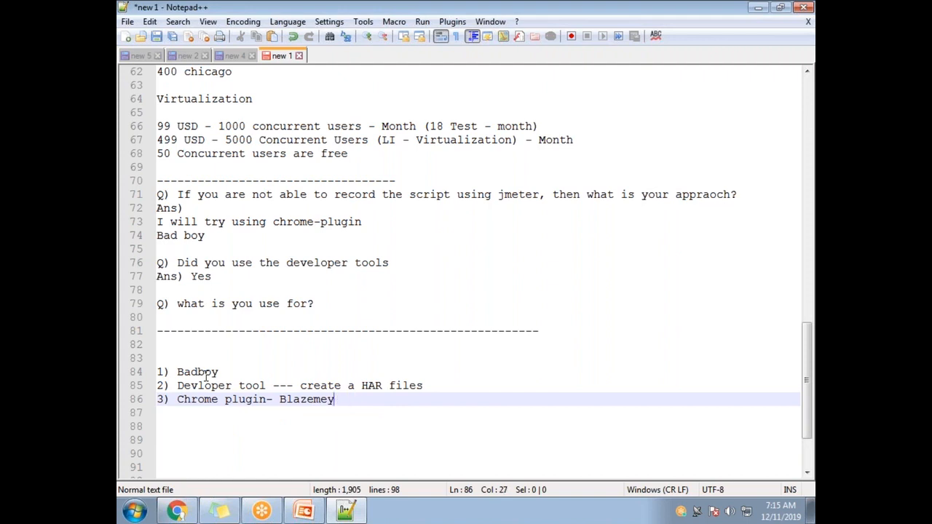
type("ter")
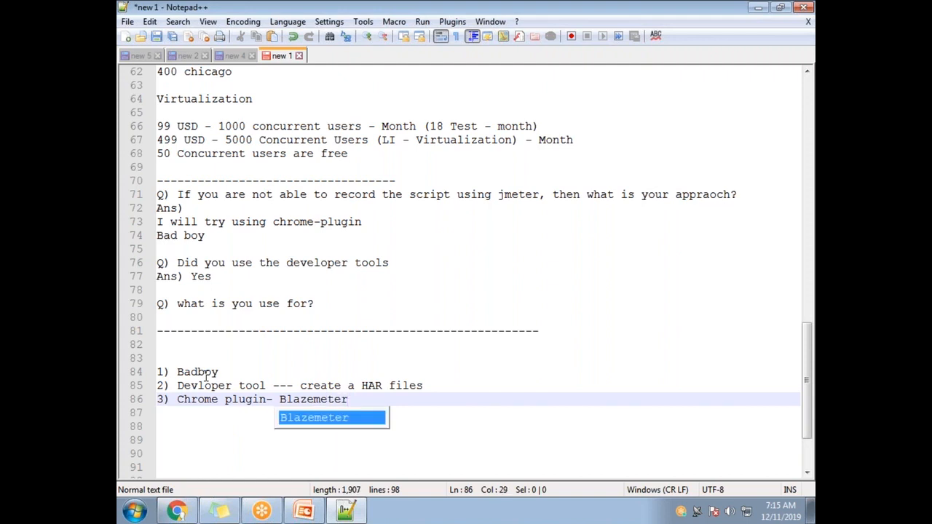
key("Return")
key("Return")
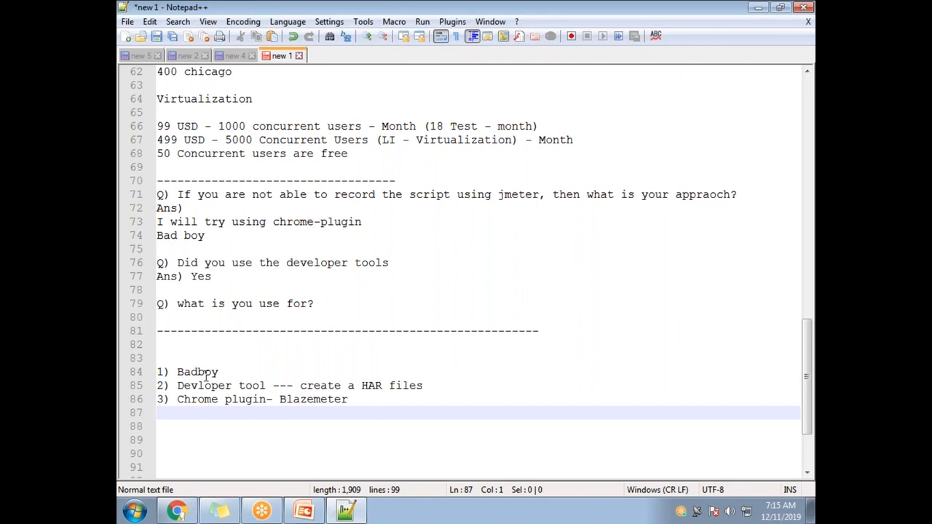
Add the fourth list entry "4) Fiddler tool" and start a new line below it.
type("4) Fi")
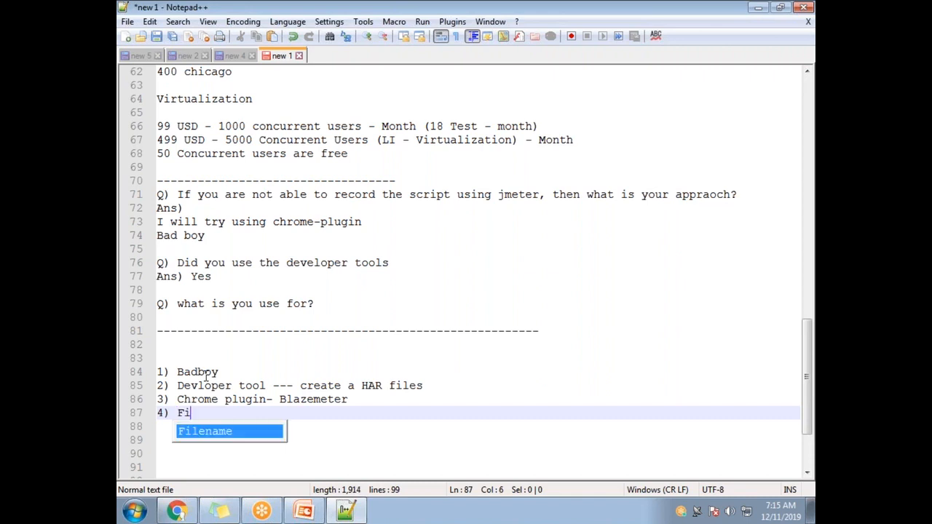
type("ddl")
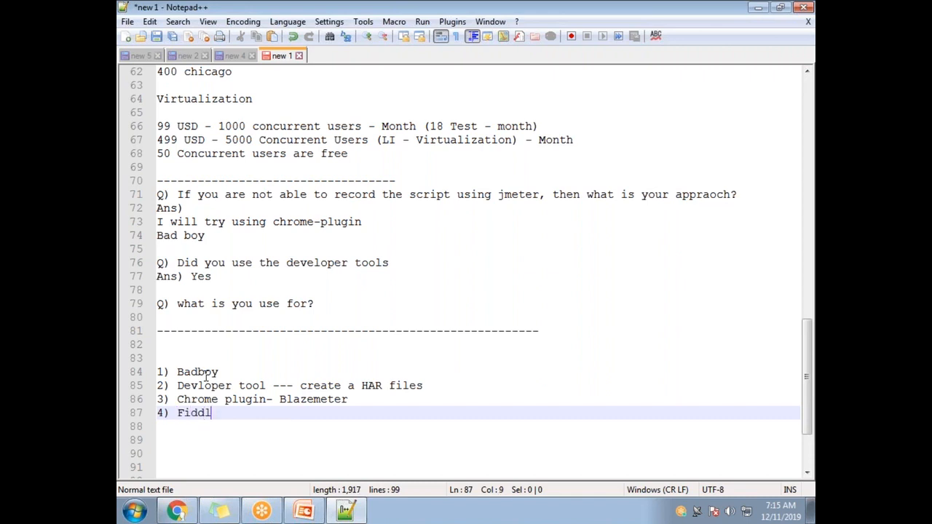
type("er tool")
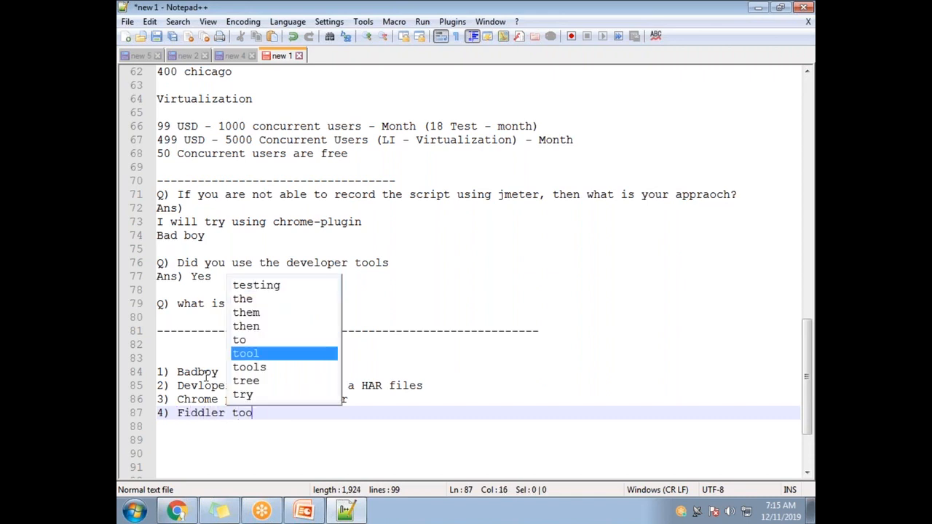
key("Return")
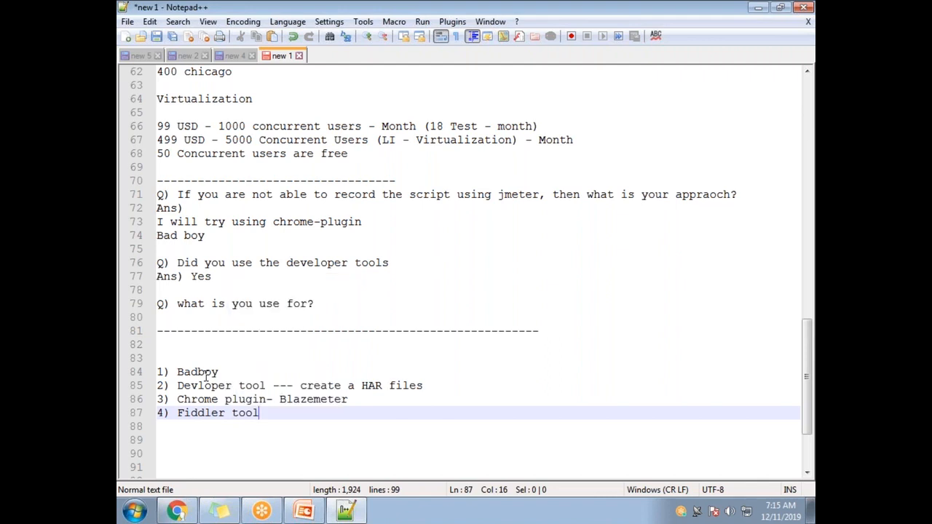
key("Return")
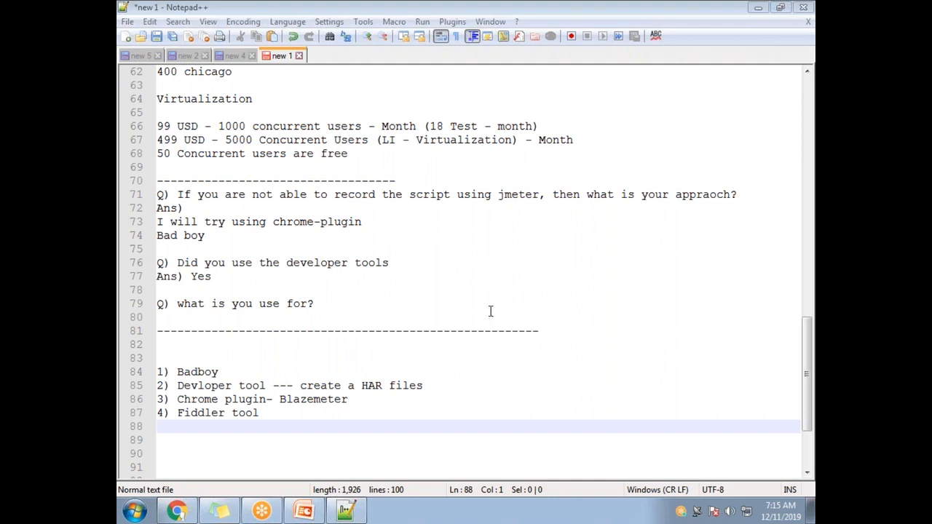
right_click(182, 513)
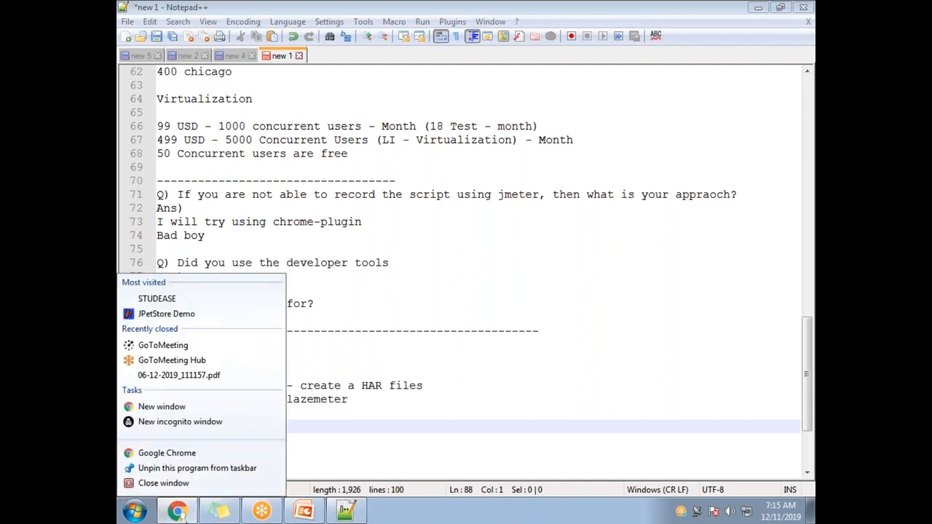
left_click(184, 516)
left_click(182, 512)
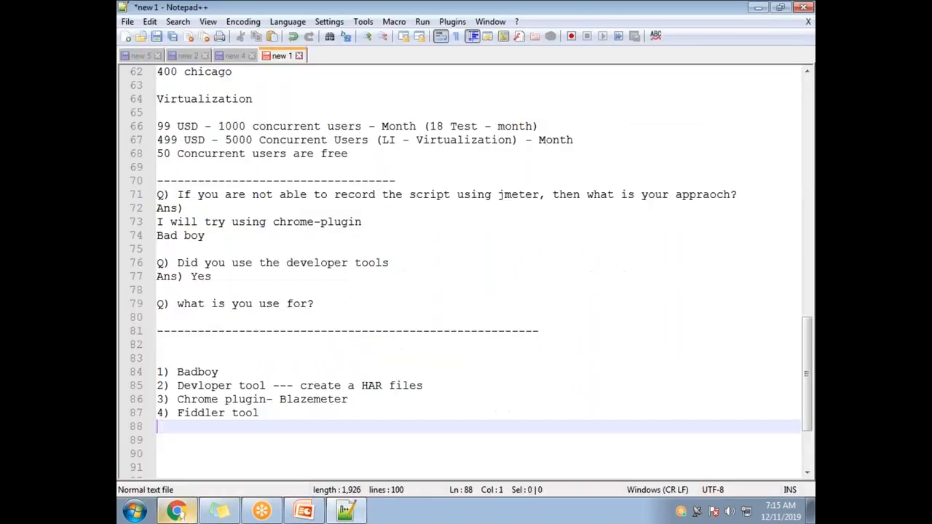
left_click(346, 513)
left_click(347, 512)
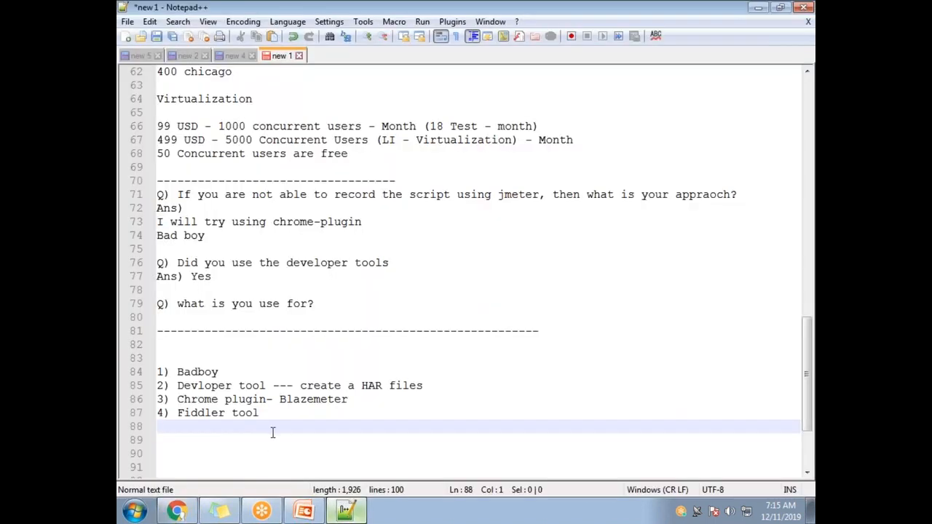
Below the list, add the heading "Fiddler" with "Network sniffing tool" on the line under it.
left_click(271, 433)
type("Fiddler")
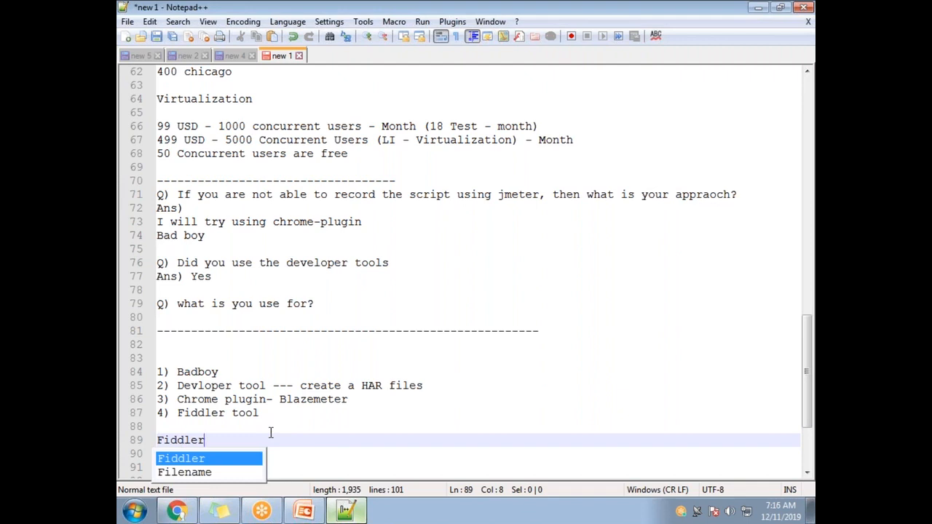
key("Return")
key("Return")
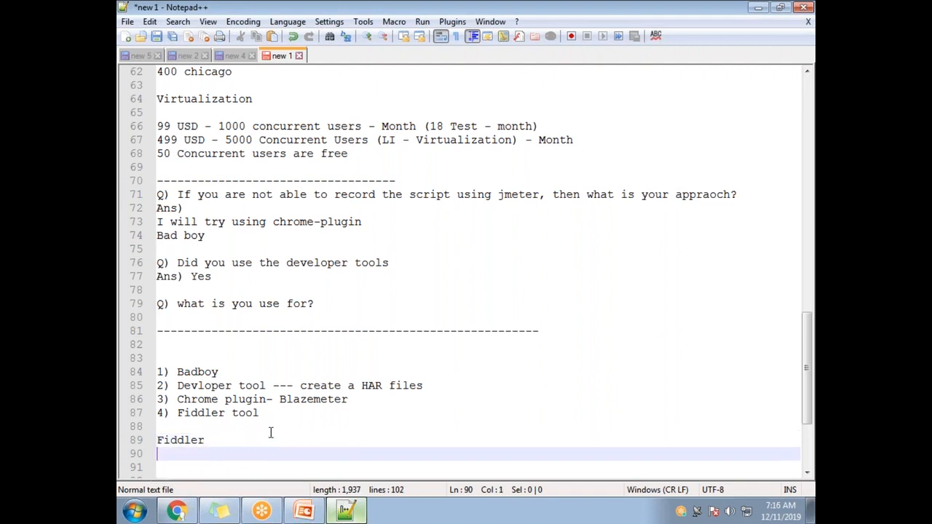
type("N")
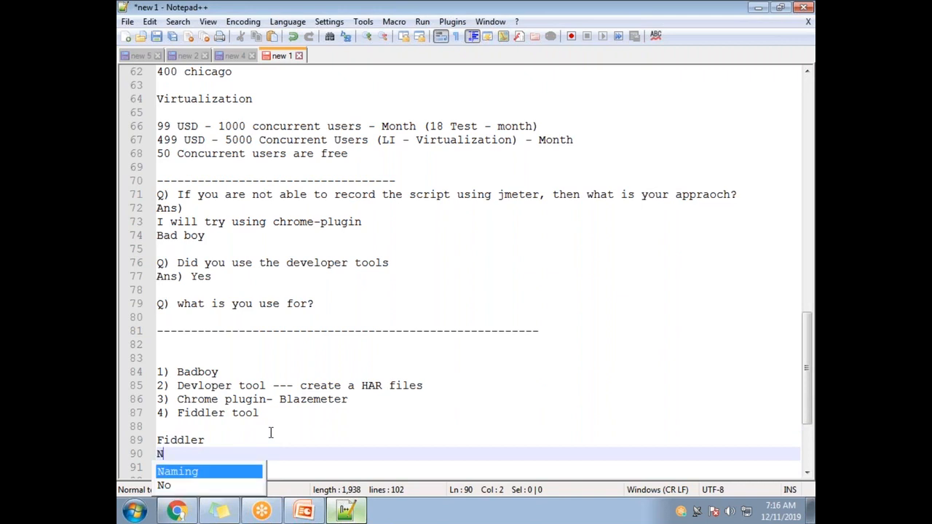
type("etwork sniffing tool")
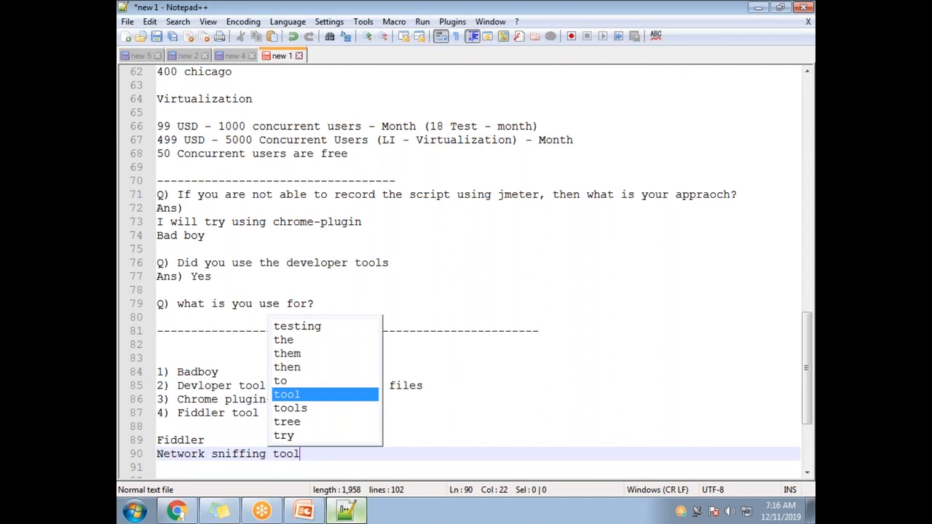
key("Return")
key("Return")
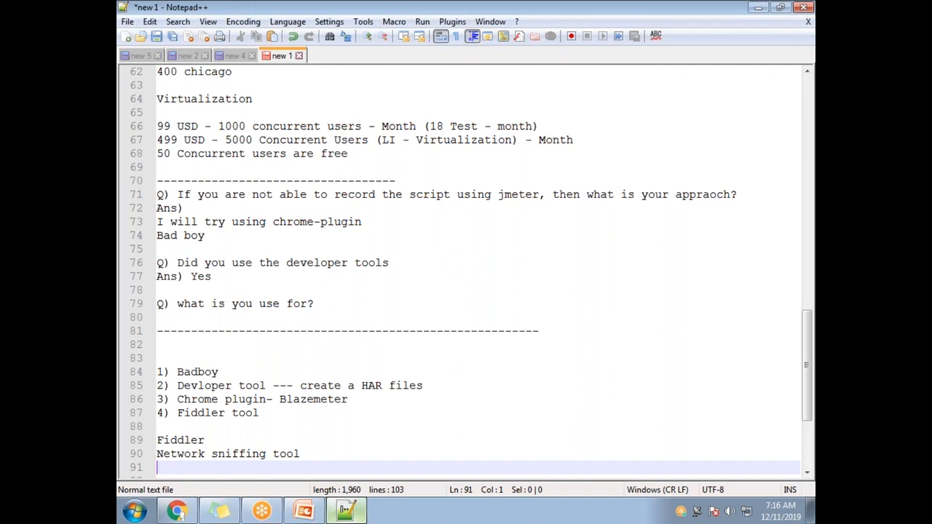
Search Google for fiddler in a new Chrome window and open the Telerik Fiddler page.
left_click(176, 511)
key("ctrl+n")
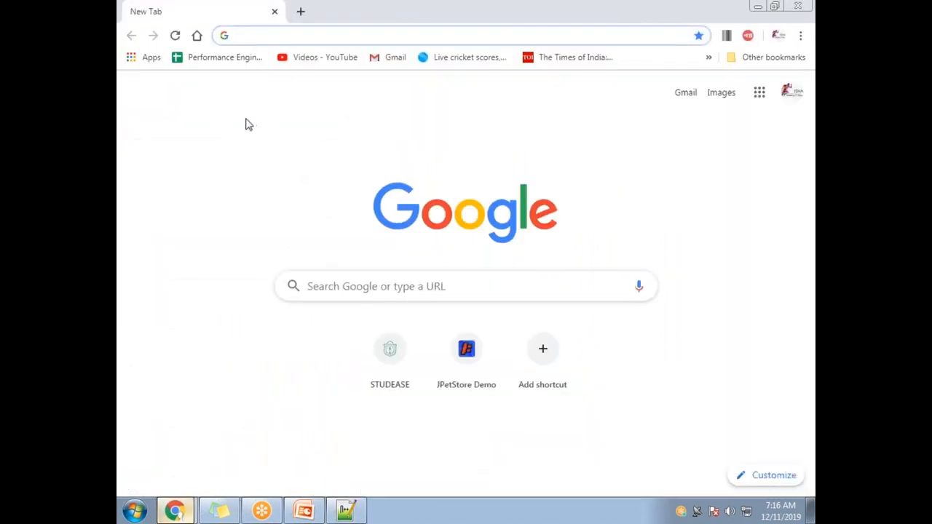
type("fiddler")
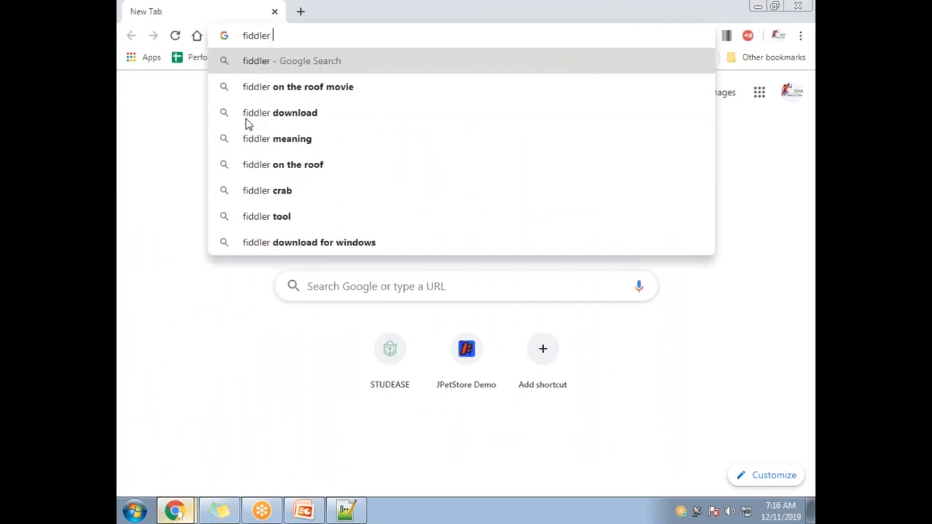
key("Return")
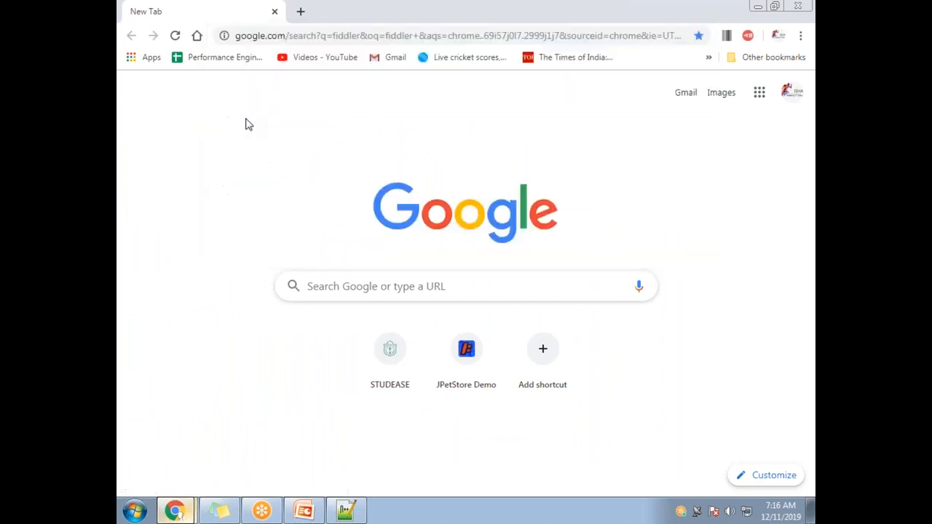
left_click(277, 204)
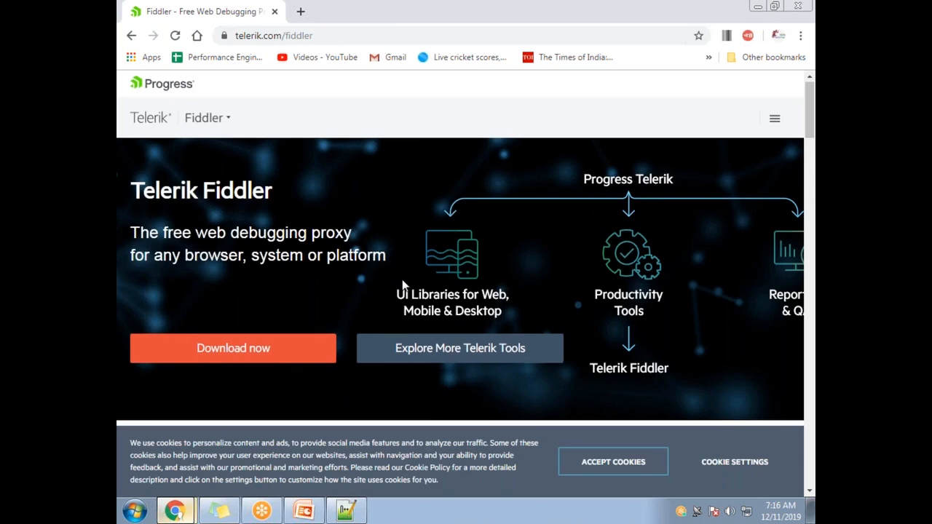
scroll(421, 321, "down", 15)
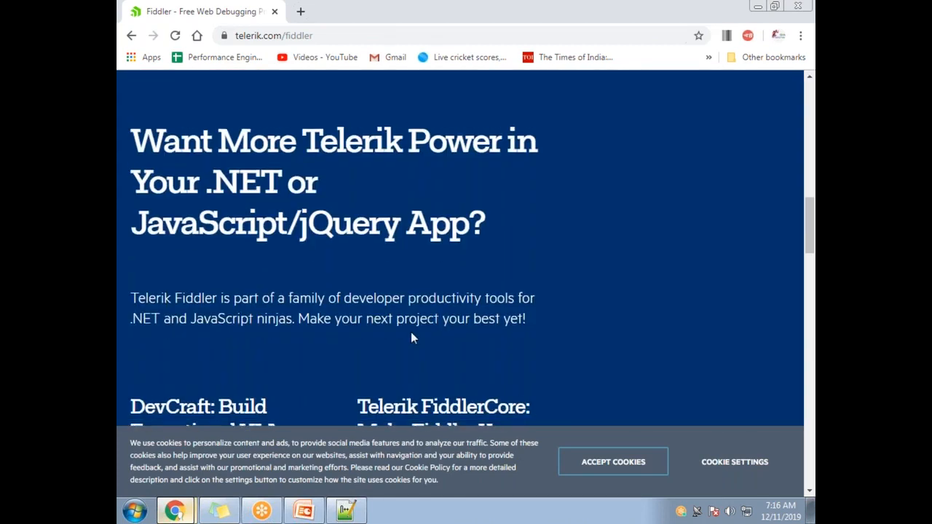
Look through the Telerik Fiddler page, from the product introduction to the key features and related products.
scroll(412, 333, "up", 15)
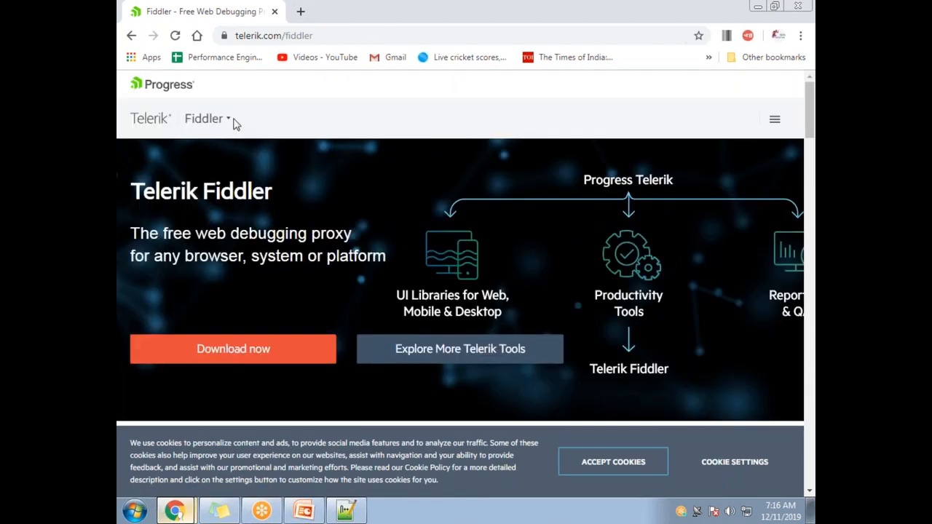
mouse_move(231, 121)
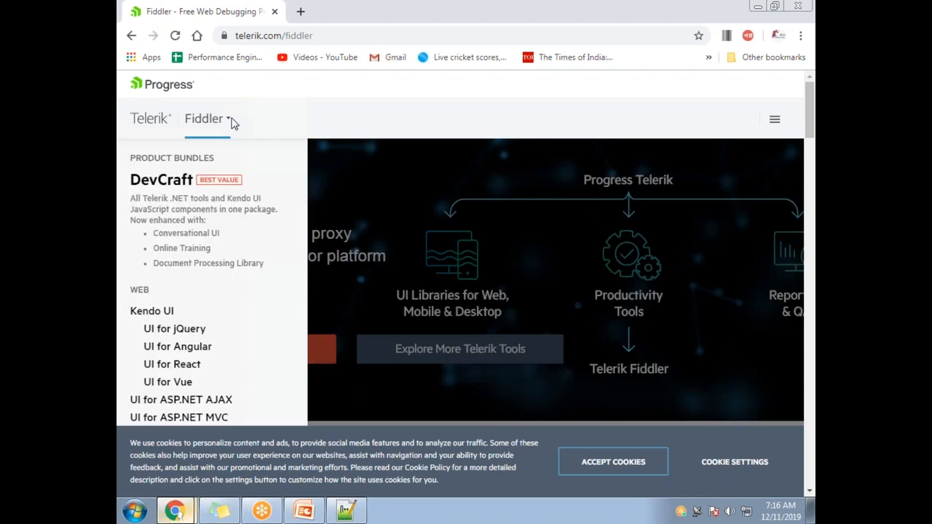
scroll(608, 366, "down", 8)
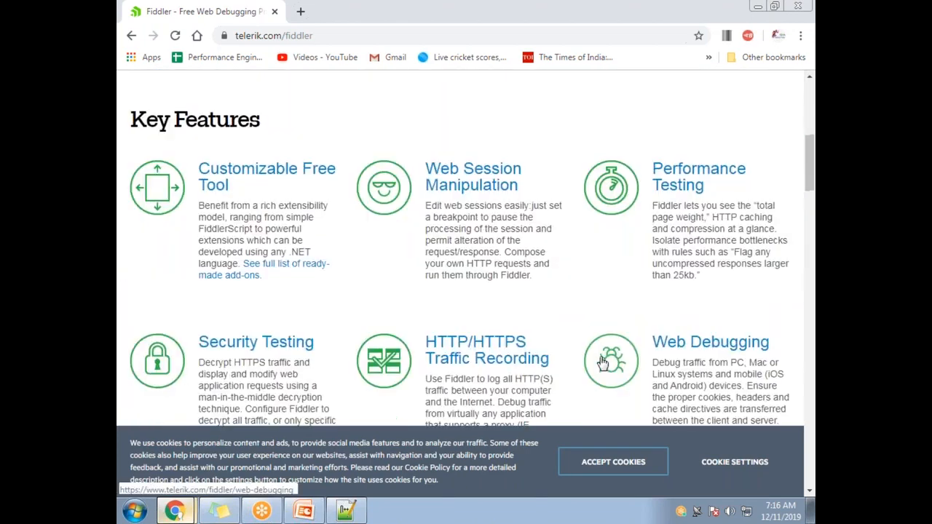
scroll(605, 360, "down", 5)
scroll(597, 364, "down", 3)
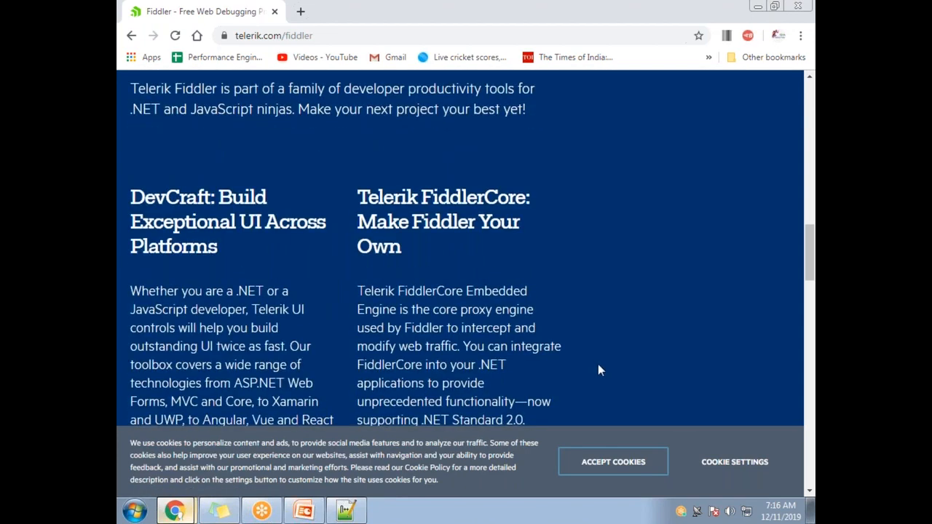
scroll(598, 371, "up", 9)
Search Google for "network sniffing tools" in a new tab and open the ittsystems.com article on the best packet sniffers.
left_click(300, 11)
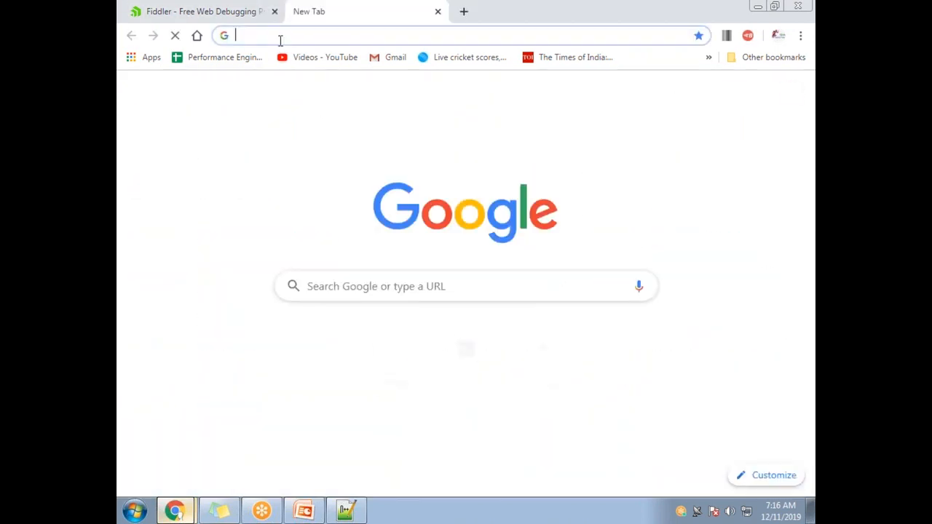
type("network sniffing tools")
key("Return")
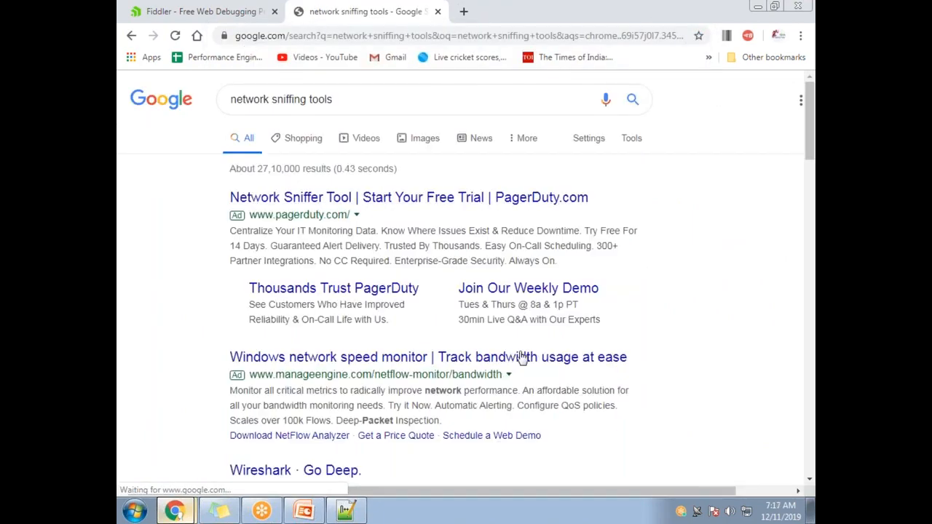
scroll(543, 385, "down", 6)
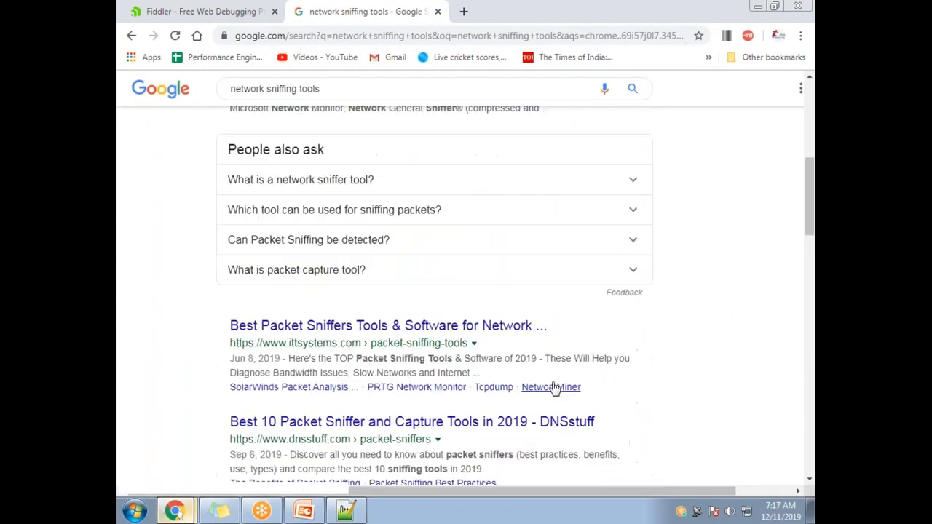
scroll(553, 388, "down", 3)
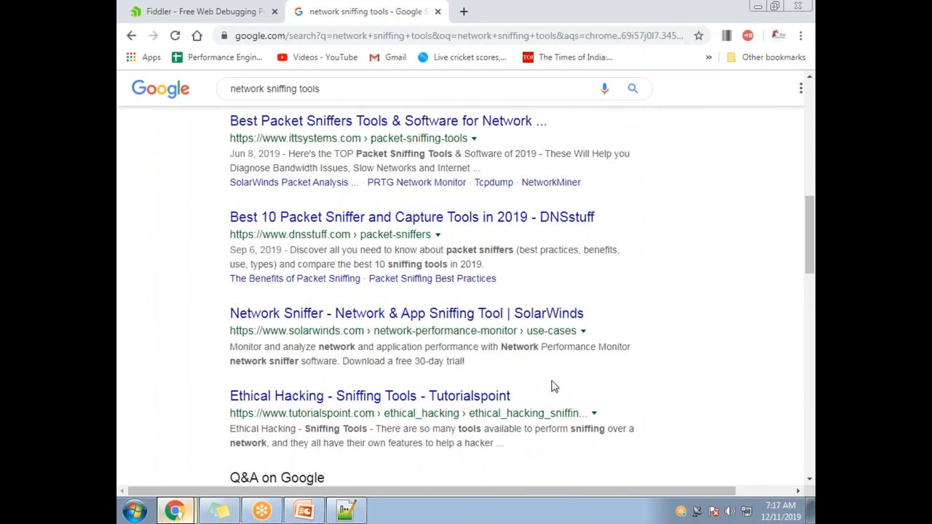
left_click(295, 127)
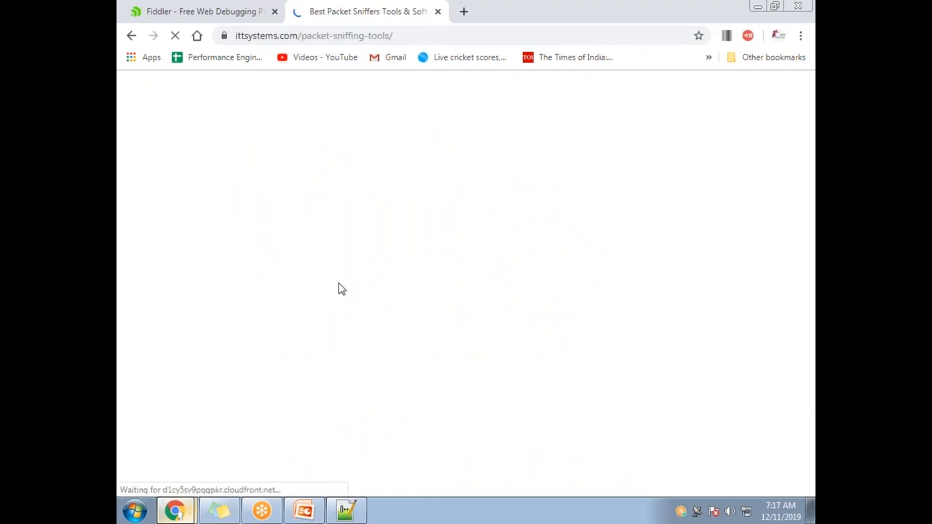
Find the article's numbered list of the best packet sniffing and analysis tools of 2019 and locate Fiddler in it.
scroll(551, 314, "down", 4)
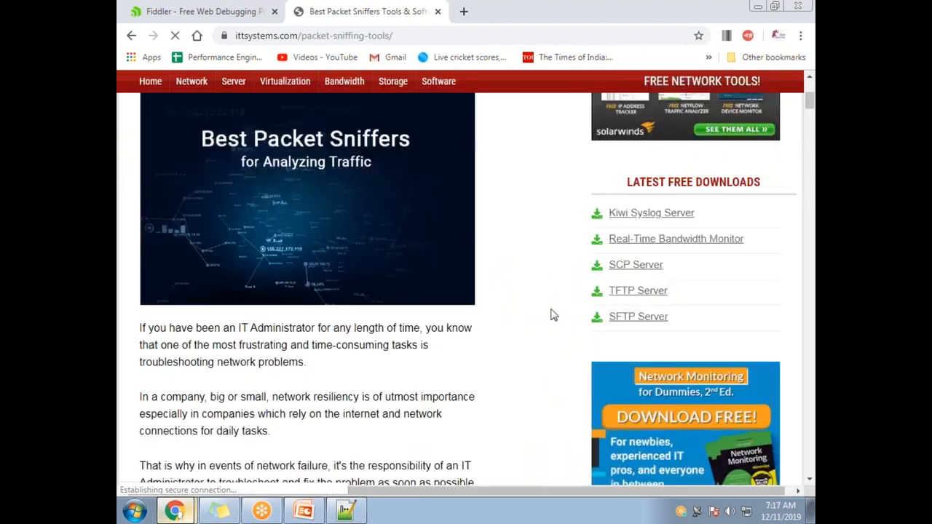
scroll(551, 314, "down", 10)
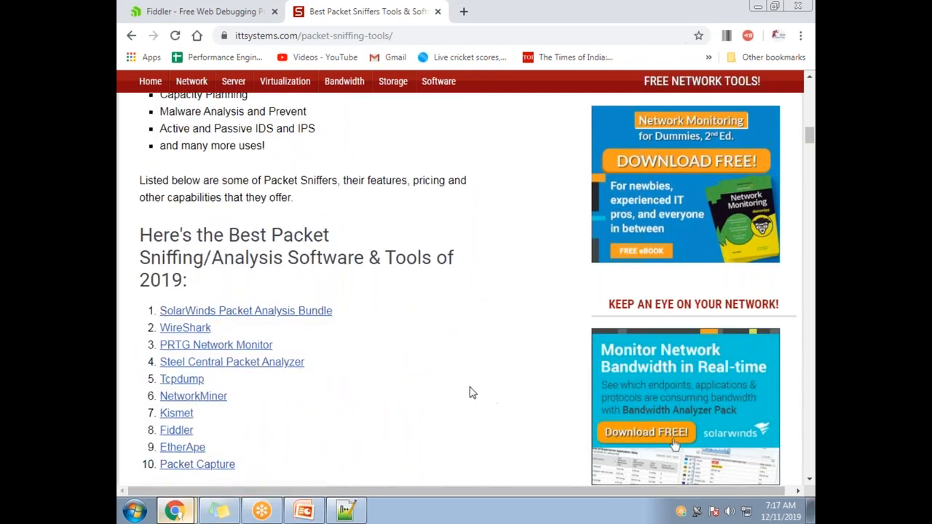
scroll(470, 394, "down", 2)
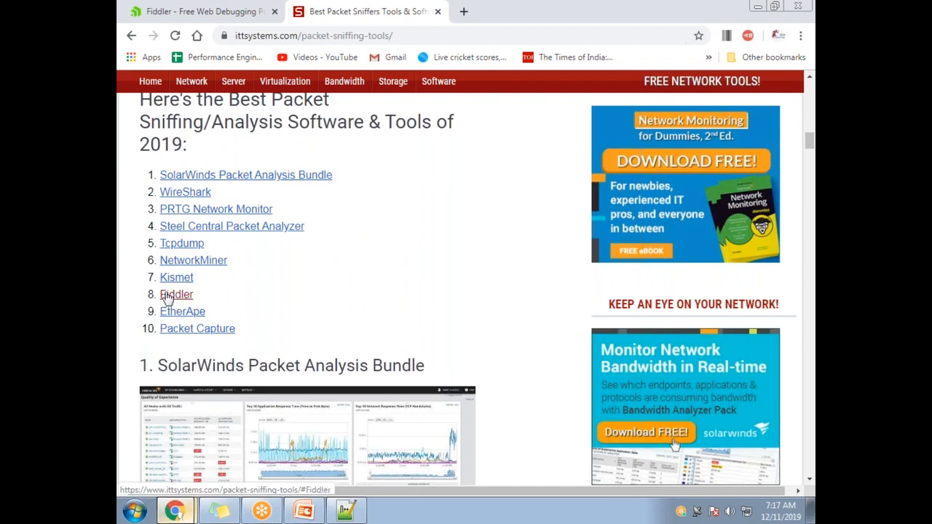
Switch to Notepad++ and add "Wireshark" on a new line below "Network sniffing tool".
left_click(346, 512)
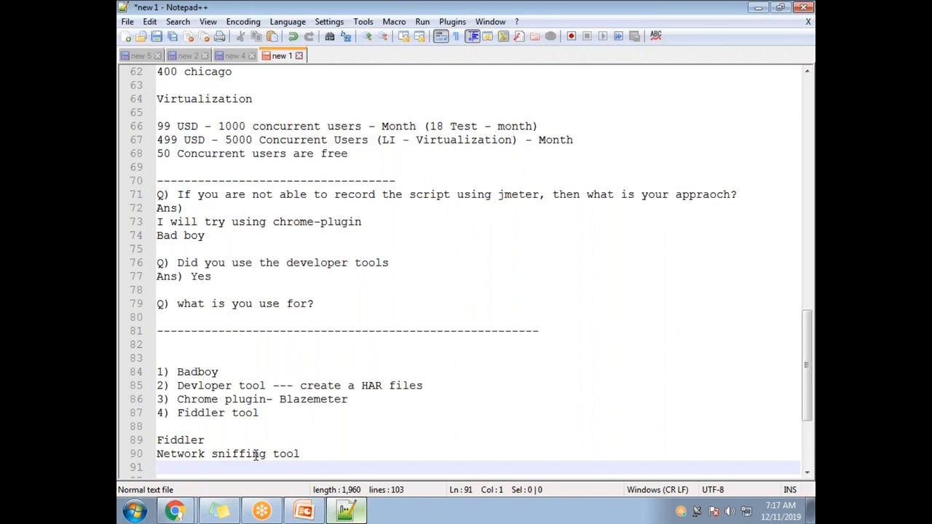
double_click(207, 442)
left_click(267, 454)
left_click_drag(299, 455, 151, 457)
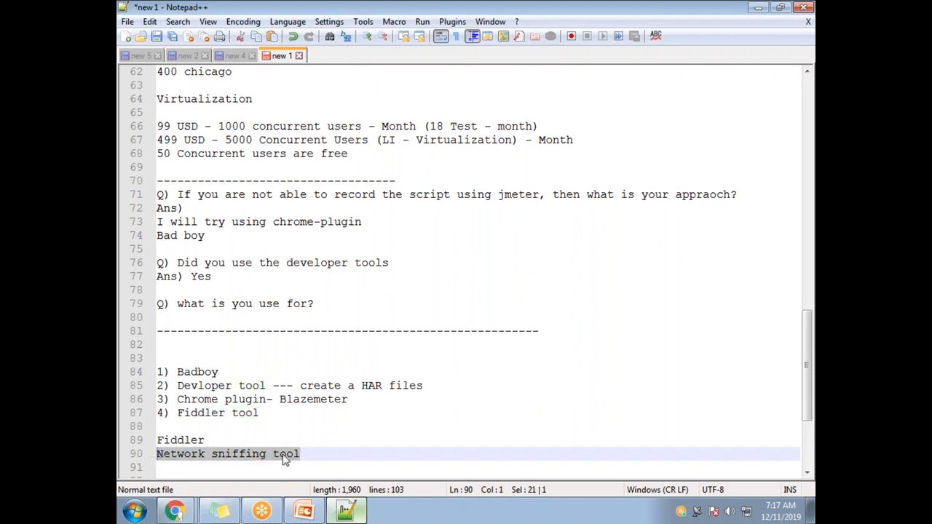
left_click(309, 453)
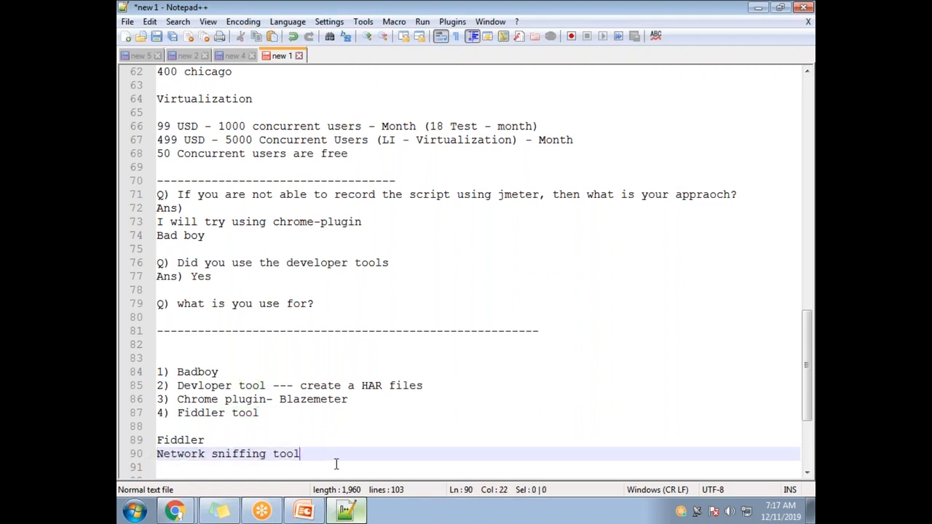
key("Return")
type("Wireshark")
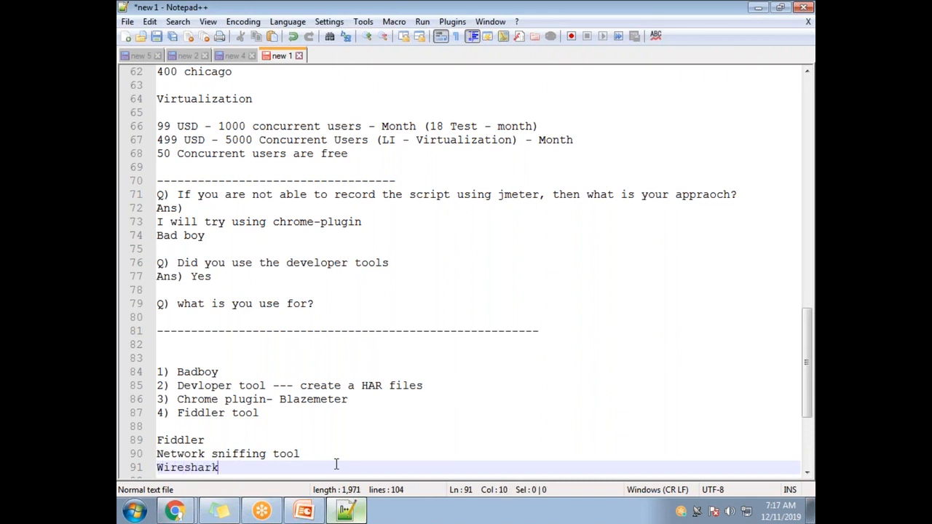
key("Return")
Move the text "Network sniffing tool" to its own line directly above "Fiddler", leaving two blank lines after the numbered list.
left_click_drag(218, 454, 123, 450)
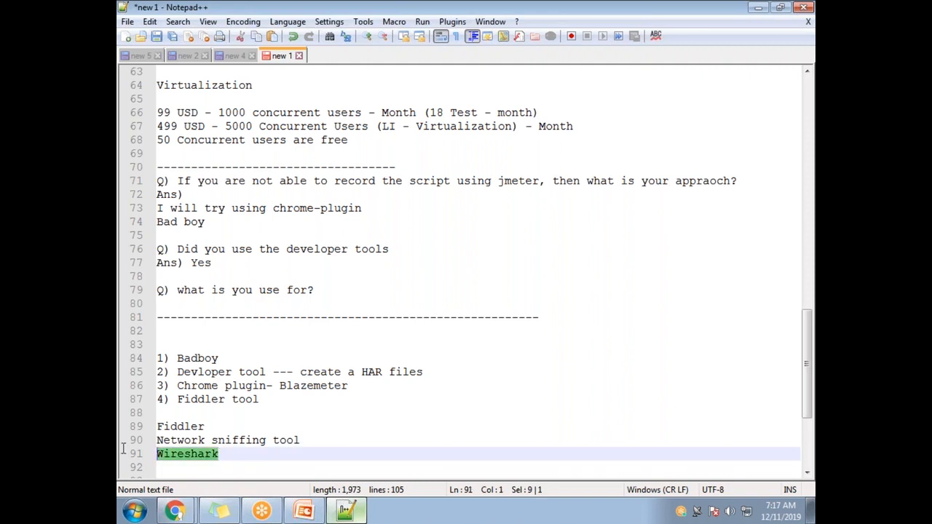
left_click_drag(218, 426, 151, 426)
left_click_drag(219, 453, 138, 454)
left_click_drag(307, 442, 158, 440)
key("ctrl+c")
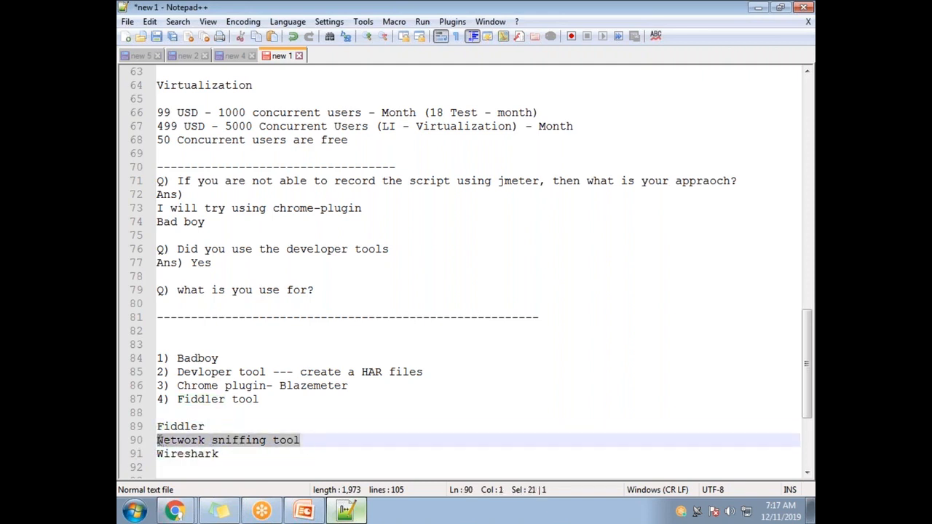
key("Delete")
left_click(174, 416)
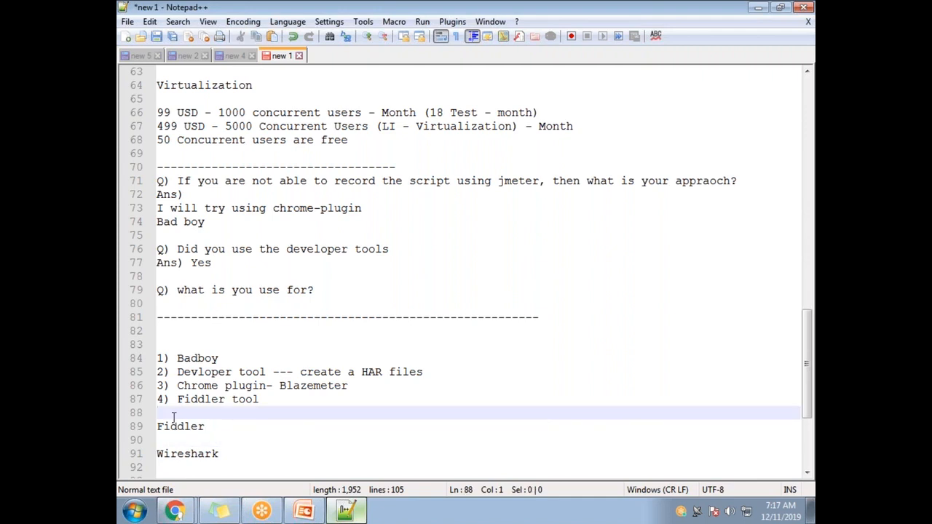
key("Return")
key("Return")
key("ctrl+v")
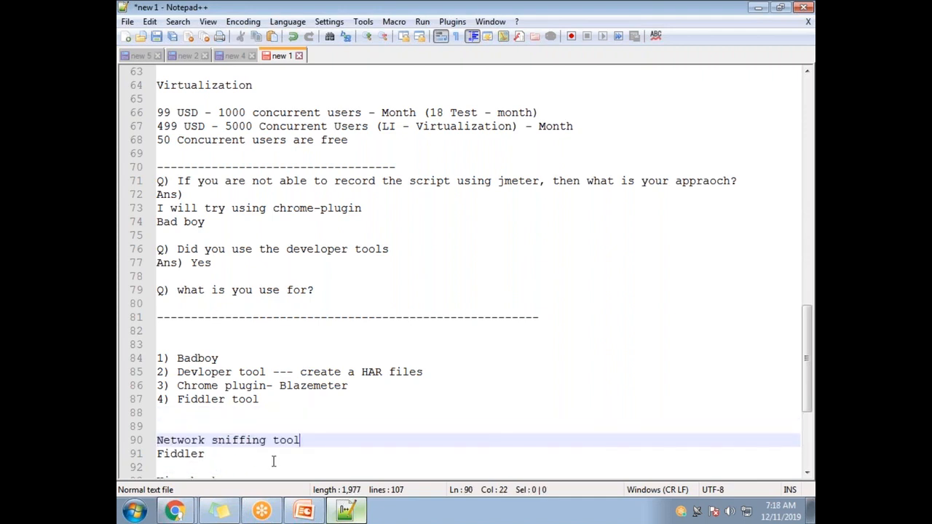
Remove the blank line between "Fiddler" and "Wireshark" and underline the "Network sniffing tool" heading with a row of dashes.
scroll(271, 462, "down", 2)
left_click(223, 375)
key("Delete")
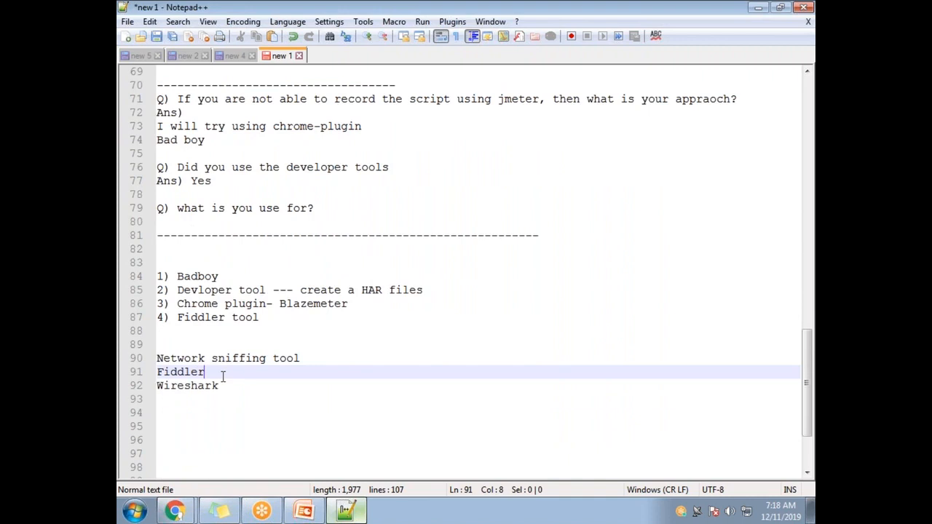
left_click(303, 361)
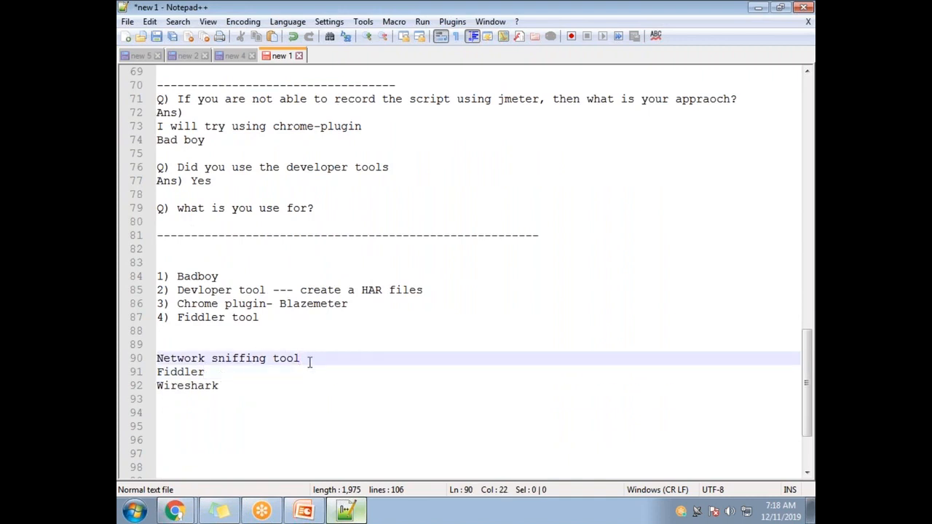
key("Return")
type("----------------------")
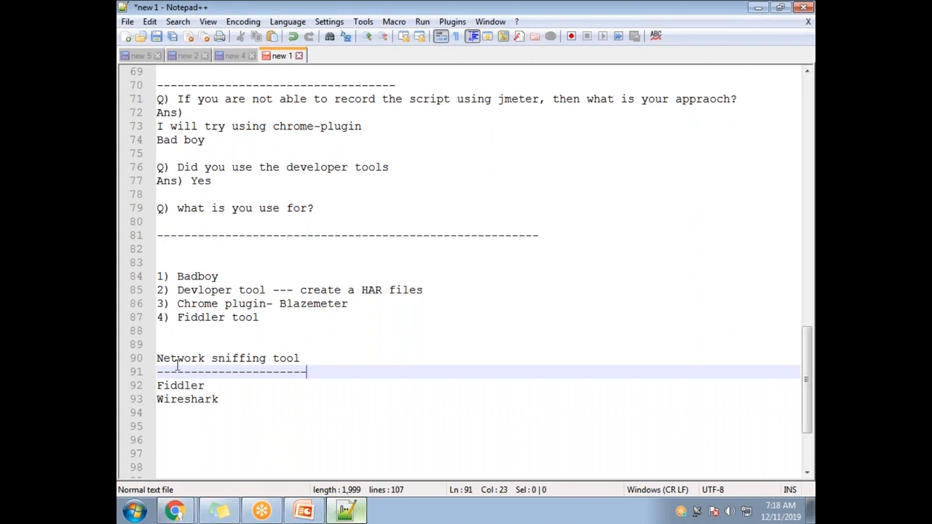
Highlight the "Fiddler" and "Wireshark" entries under the heading, one after the other.
left_click_drag(204, 386, 156, 386)
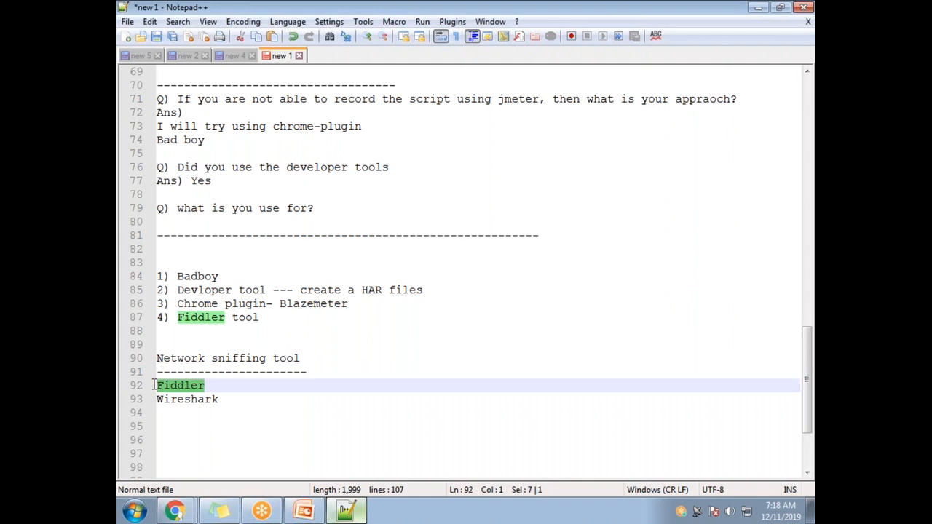
left_click_drag(220, 399, 149, 398)
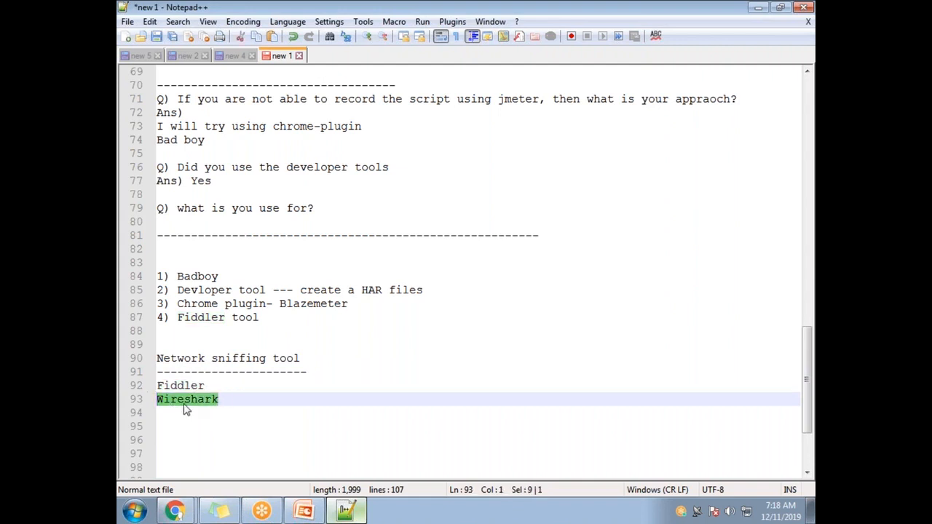
left_click(239, 399)
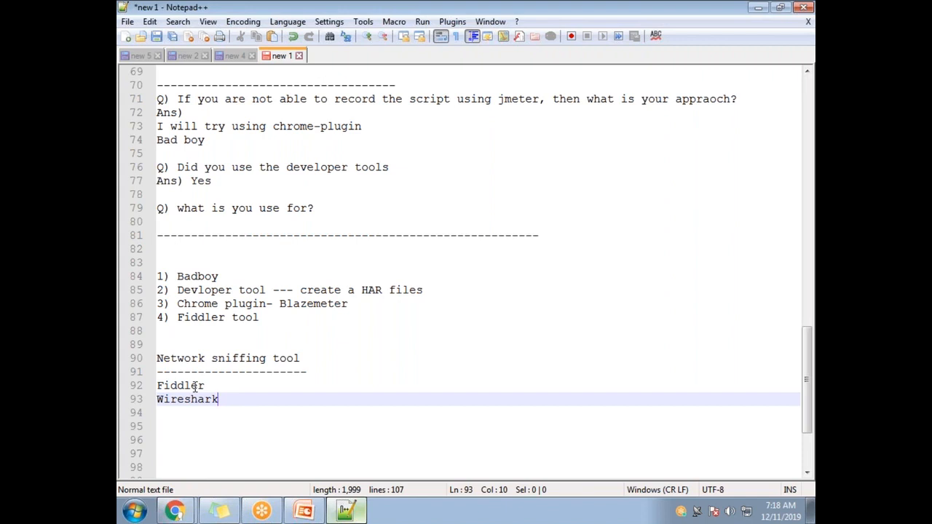
Switch to Chrome and return to the Telerik Fiddler page.
left_click(813, 514)
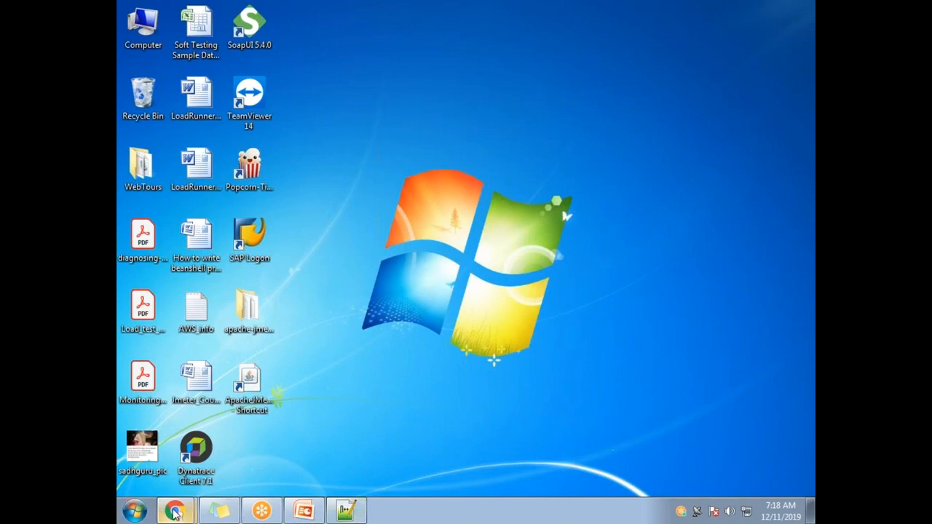
left_click(164, 515)
left_click(173, 480)
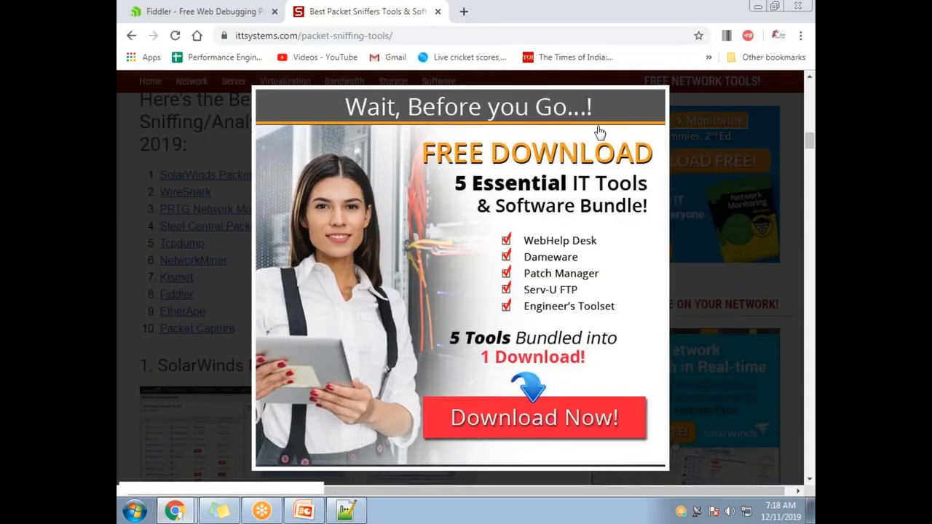
left_click(204, 12)
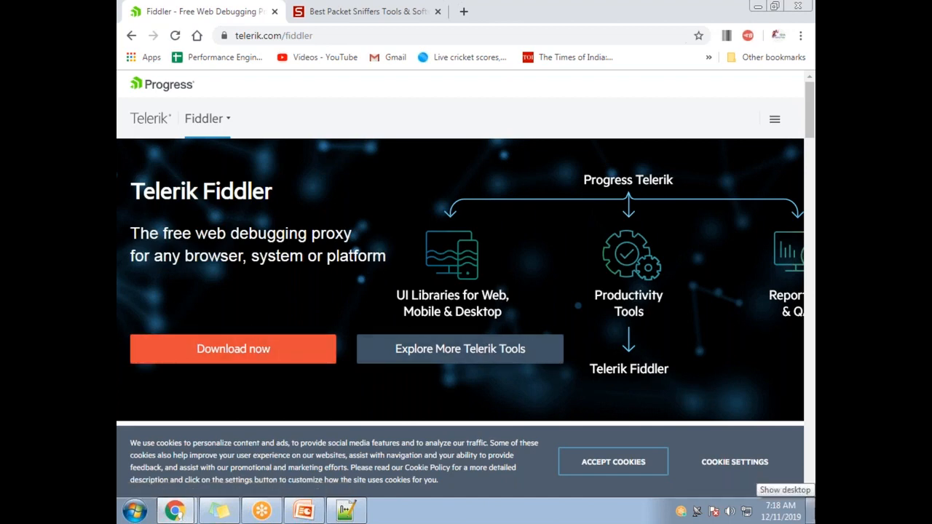
Go to the desktop, search the installed programs for "fidd" and launch Fiddler 4.
left_click(812, 510)
left_click(135, 511)
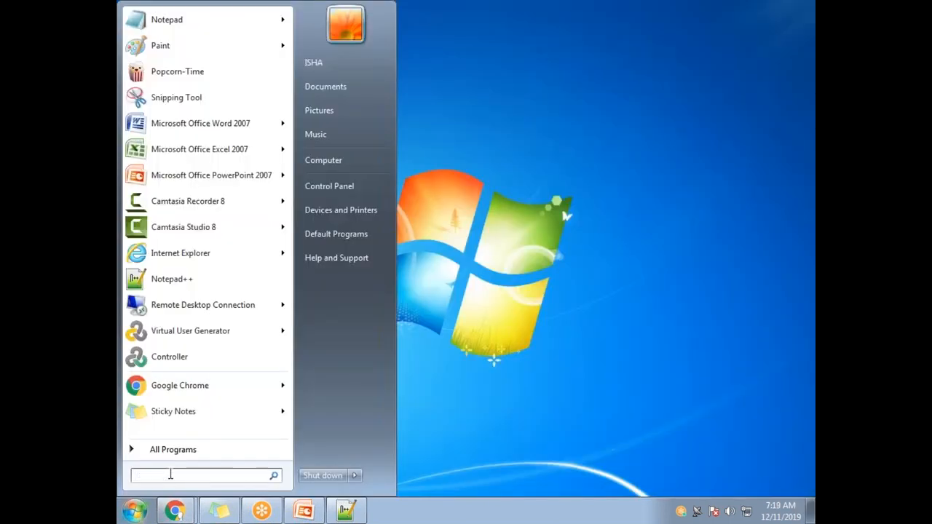
type("fidd")
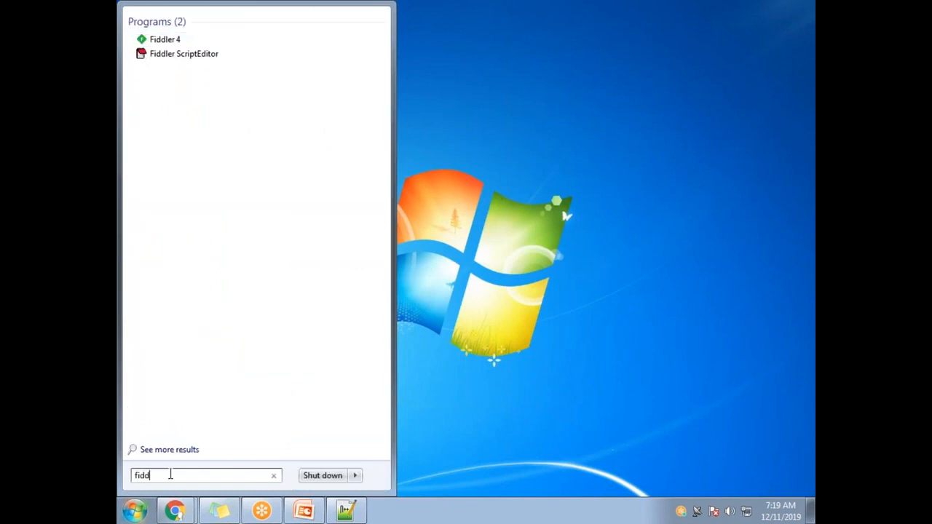
key("Return")
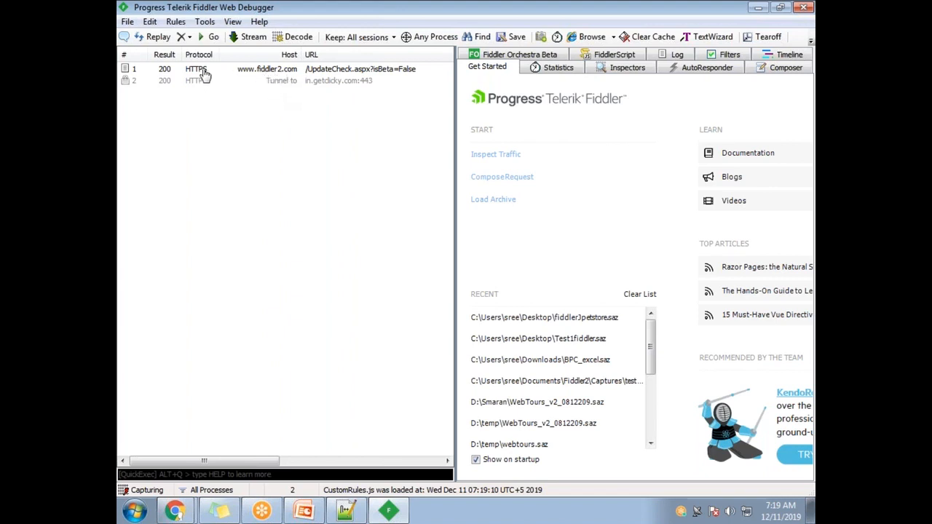
Remove all captured sessions and widen the session list until the Body, Content-Type and Process columns show.
left_click(190, 37)
left_click(190, 37)
left_click(191, 38)
left_click(191, 38)
left_click(191, 38)
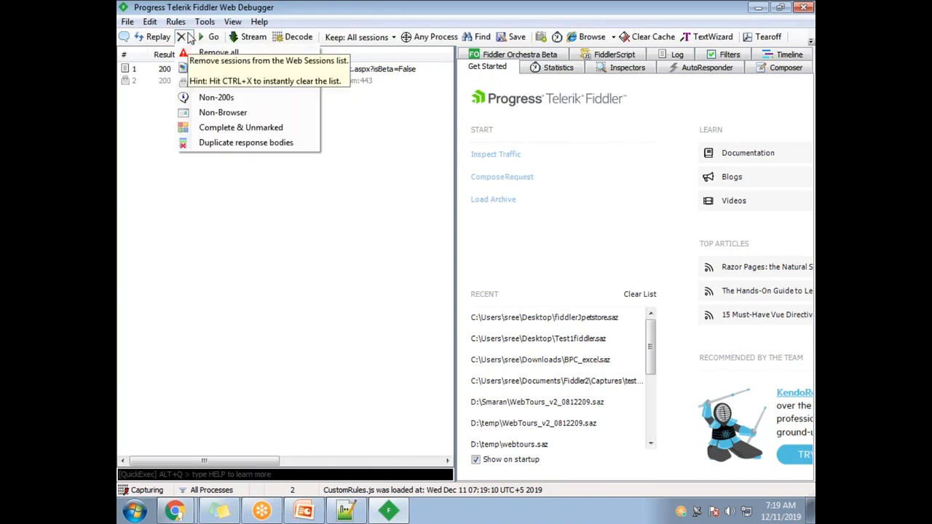
left_click(195, 56)
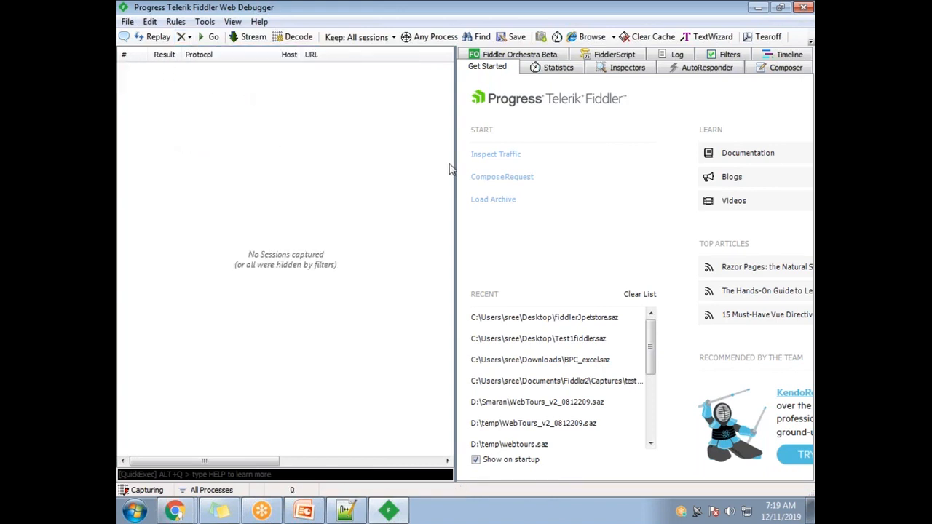
left_click_drag(456, 169, 649, 177)
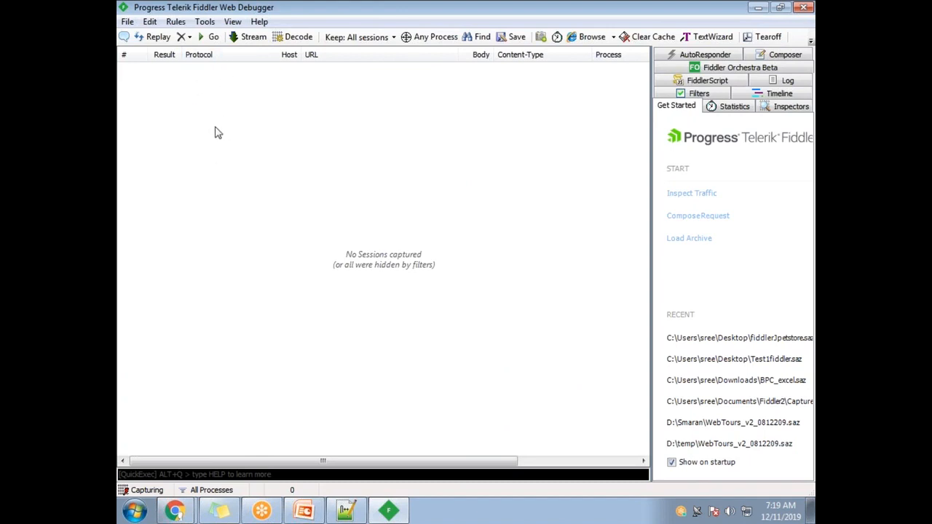
Switch to Chrome, close the Telerik Fiddler and packet sniffers tabs, and open the JPetStore Demo catalog page in a new tab.
mouse_move(267, 516)
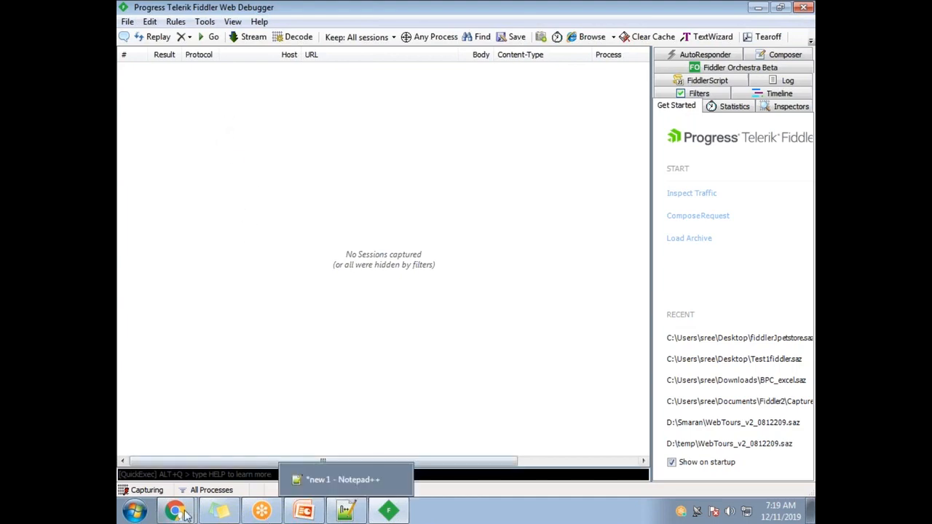
mouse_move(175, 512)
left_click(187, 483)
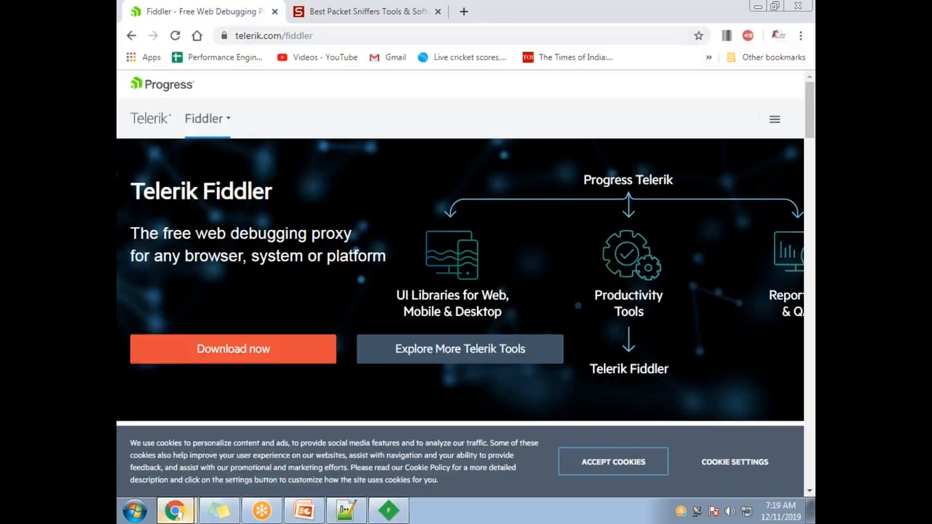
left_click(274, 12)
left_click(299, 12)
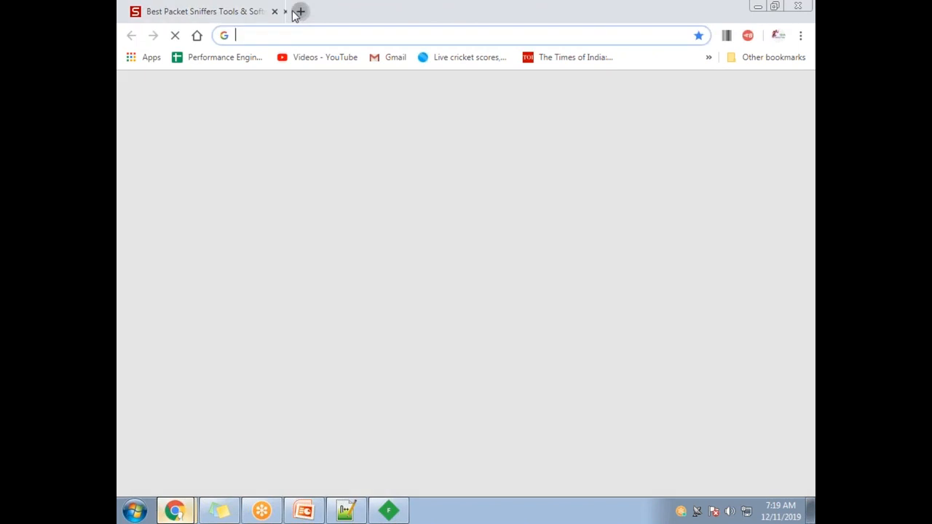
left_click(259, 35)
type("jp")
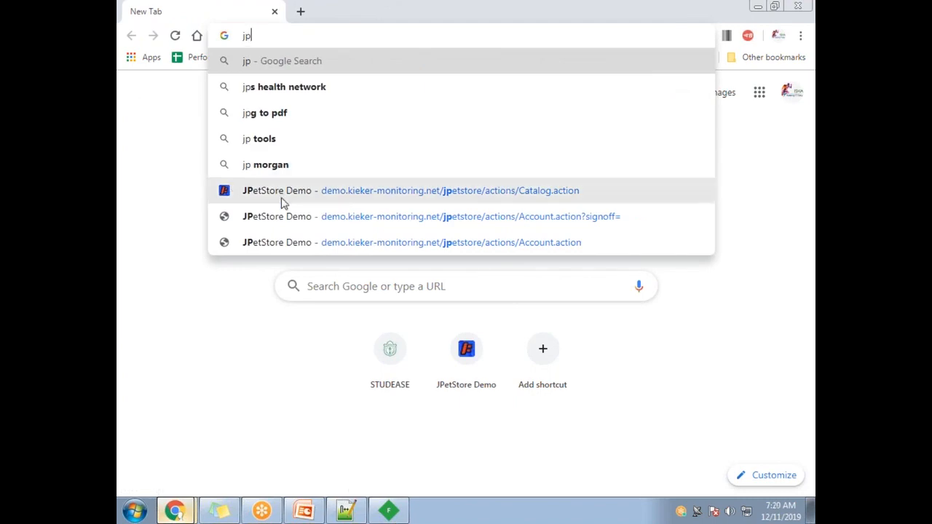
left_click(309, 196)
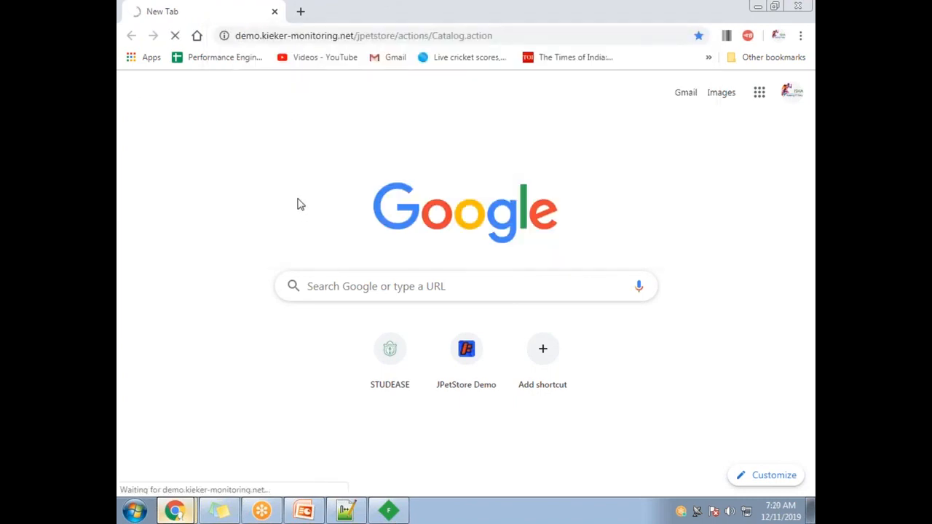
Switch to Fiddler, narrow the session list and show the traffic filter settings with the Body column still in view.
key("alt+Tab")
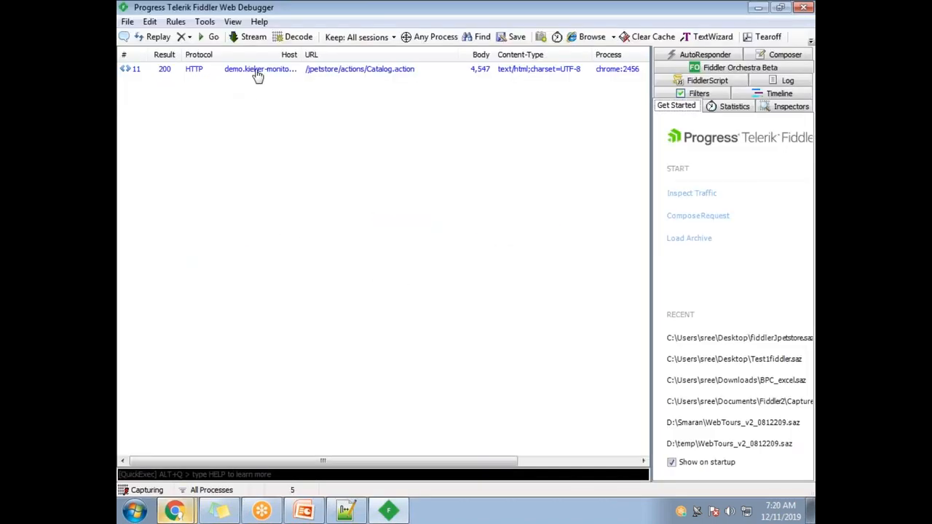
key("alt+Tab")
key("alt+Tab")
left_click_drag(651, 202, 472, 197)
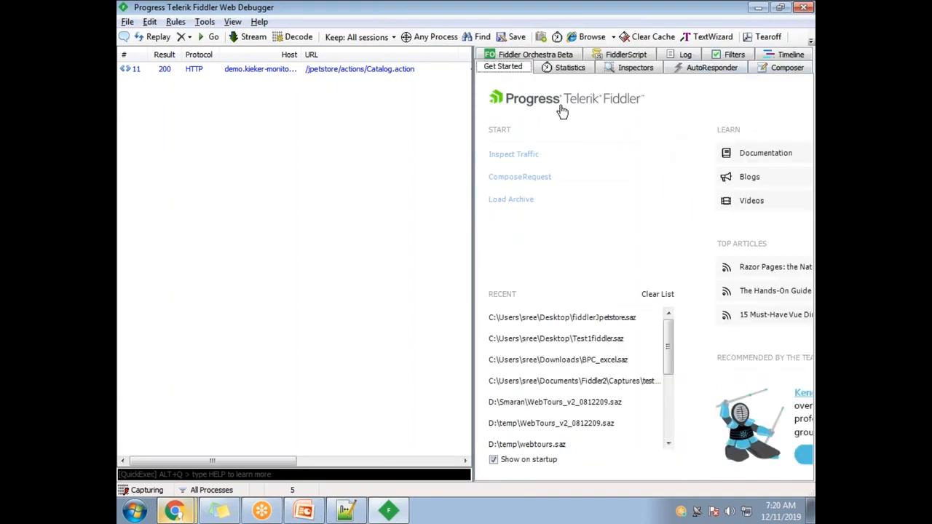
left_click(737, 55)
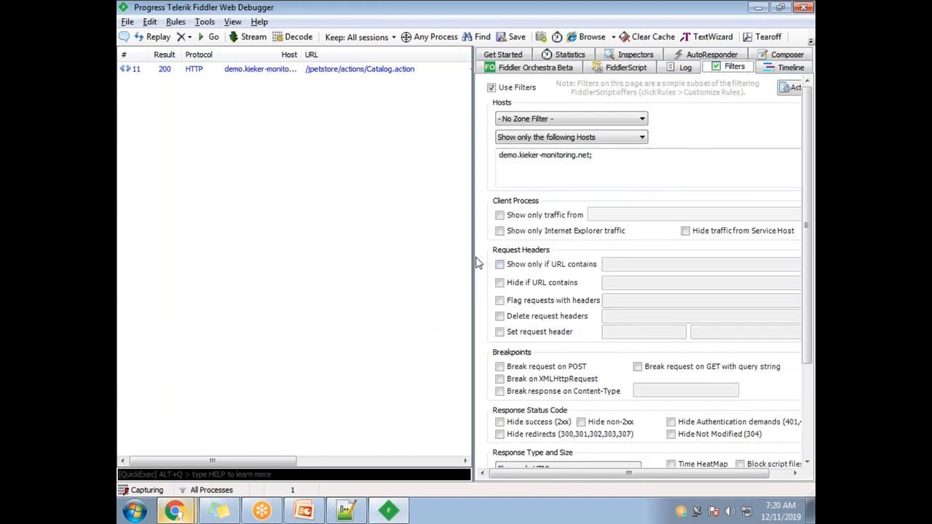
left_click_drag(475, 261, 503, 261)
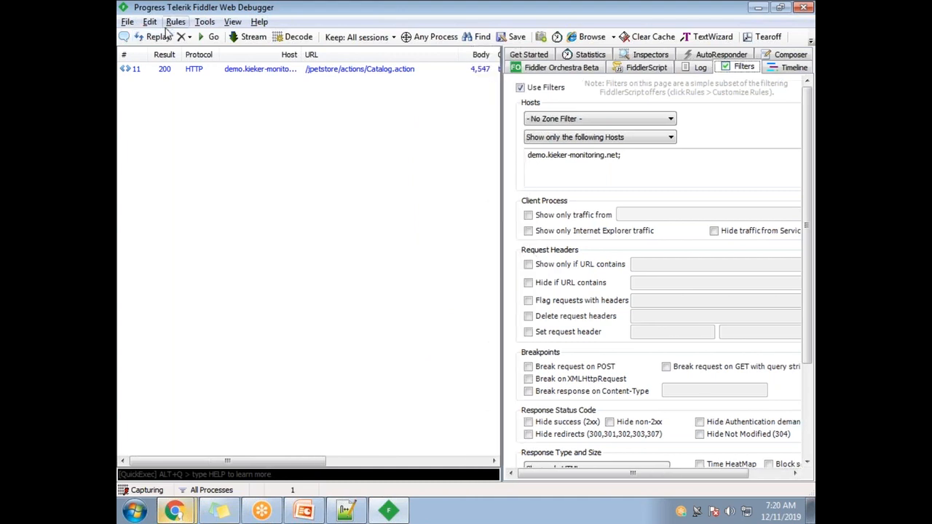
Review Fiddler's Capture Traffic option and the Any Process target picker, comparing against the JPetStore page in Chrome.
left_click(128, 23)
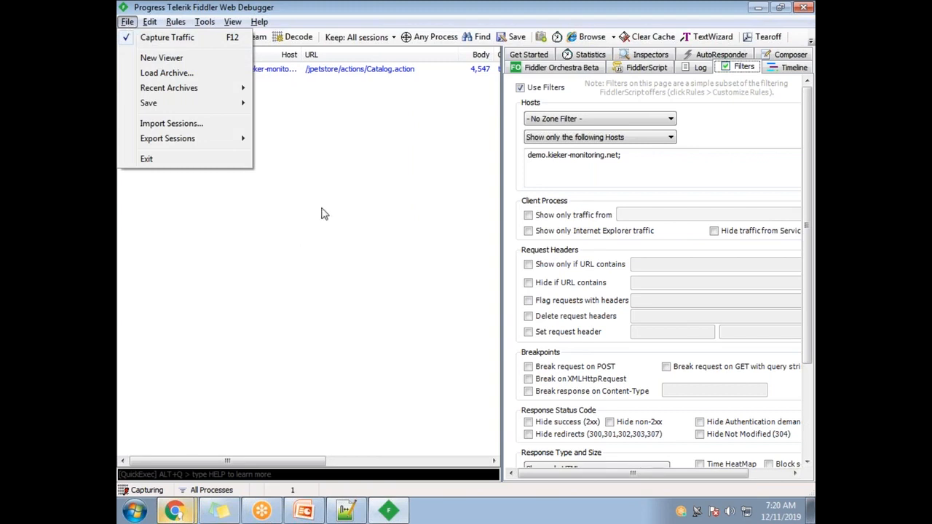
left_click(432, 71)
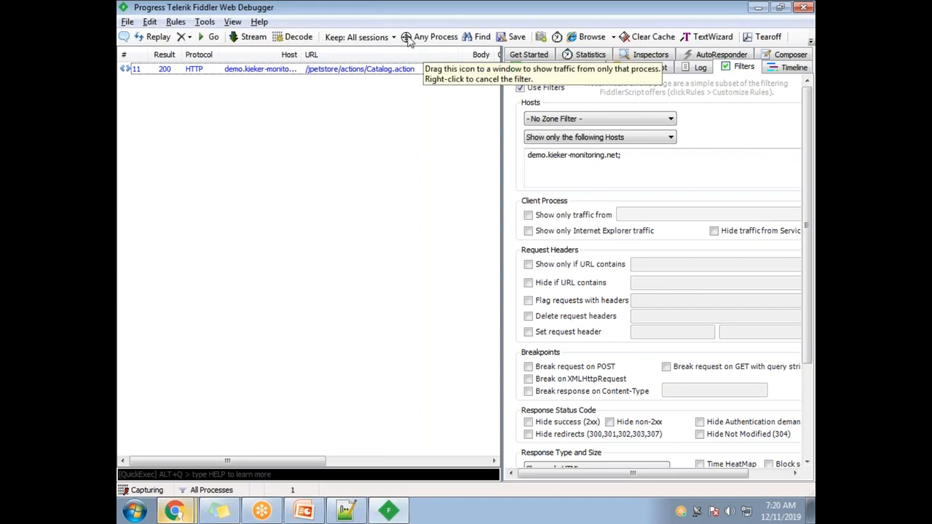
key("alt+Tab")
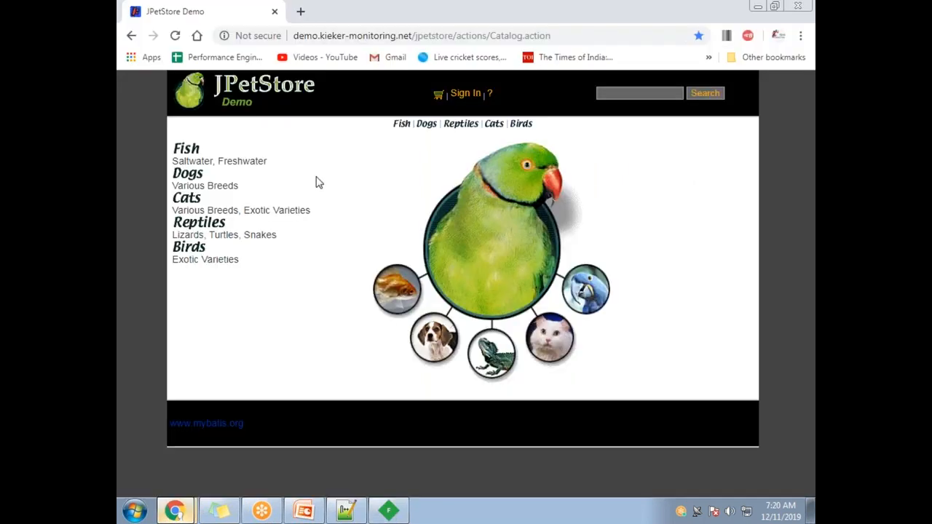
key("alt+Tab")
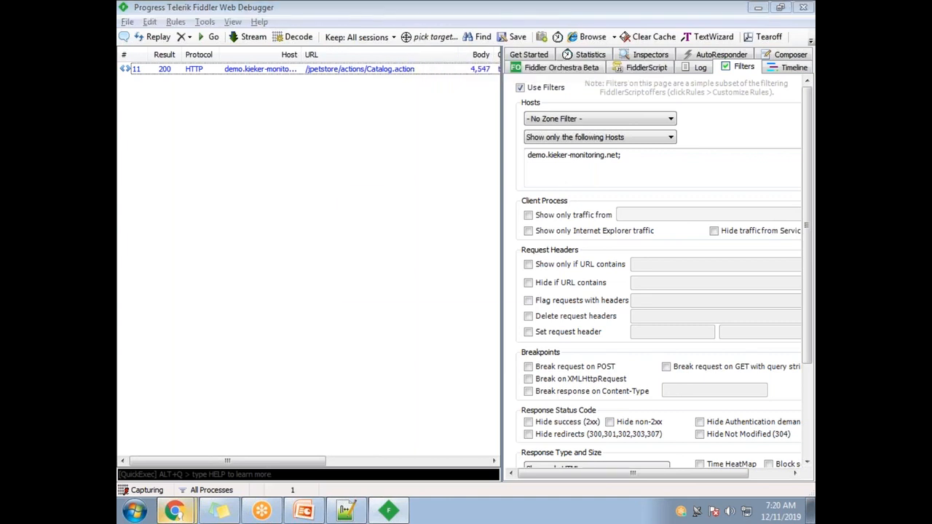
key("alt+Tab")
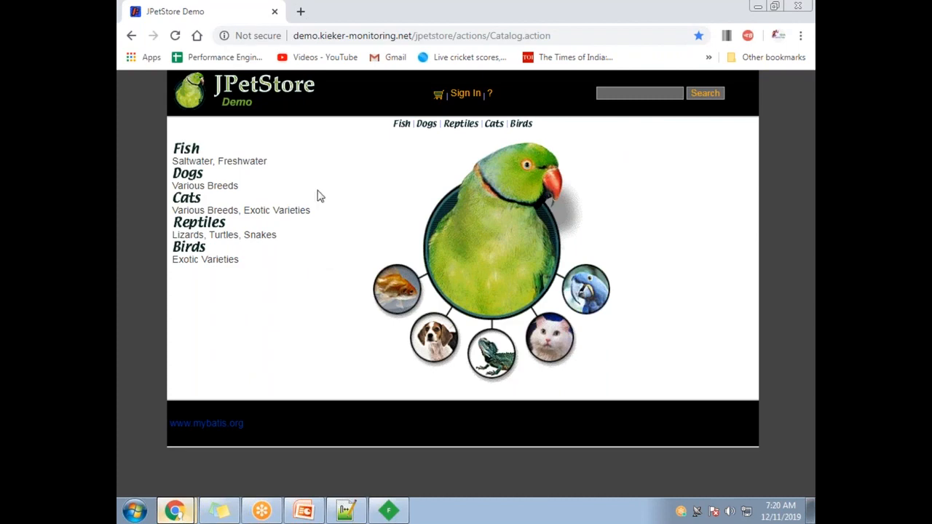
key("alt+Tab")
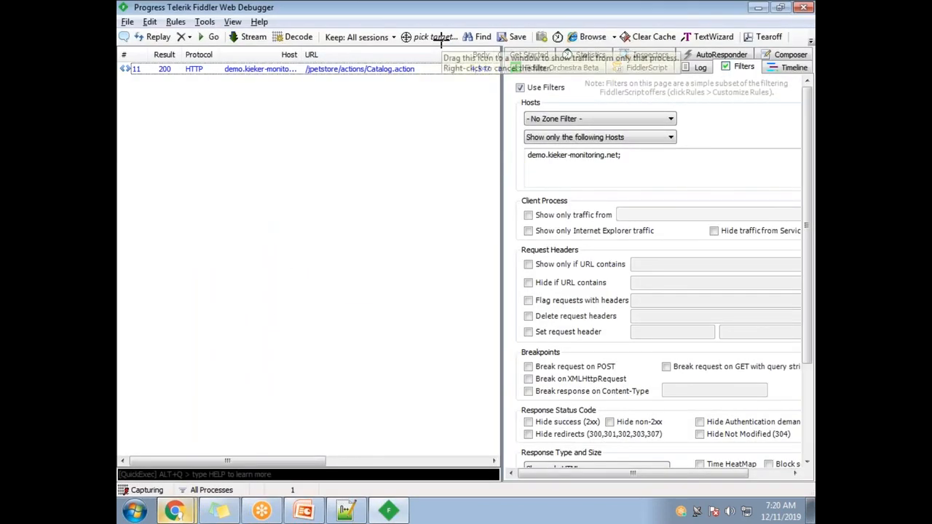
key("alt+Tab")
key("alt+Tab")
key("alt+Tab")
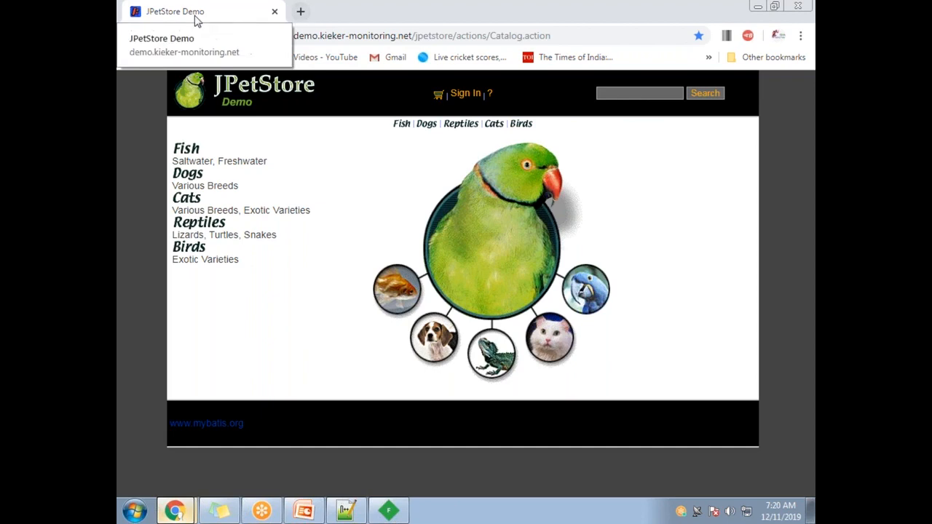
key("alt+Tab")
key("alt+Tab")
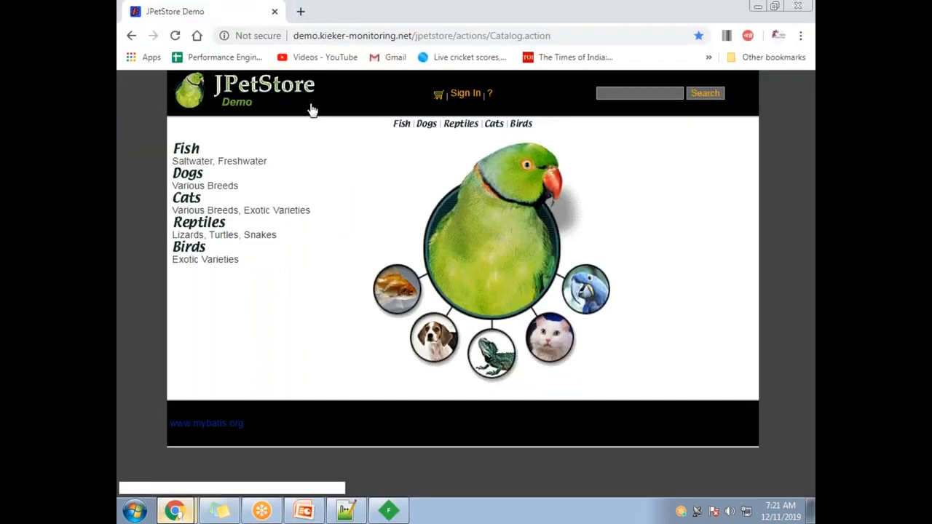
Add a blank tab beside JPetStore in Chrome, return to the store page and review Fiddler's process picker and session list.
left_click(300, 10)
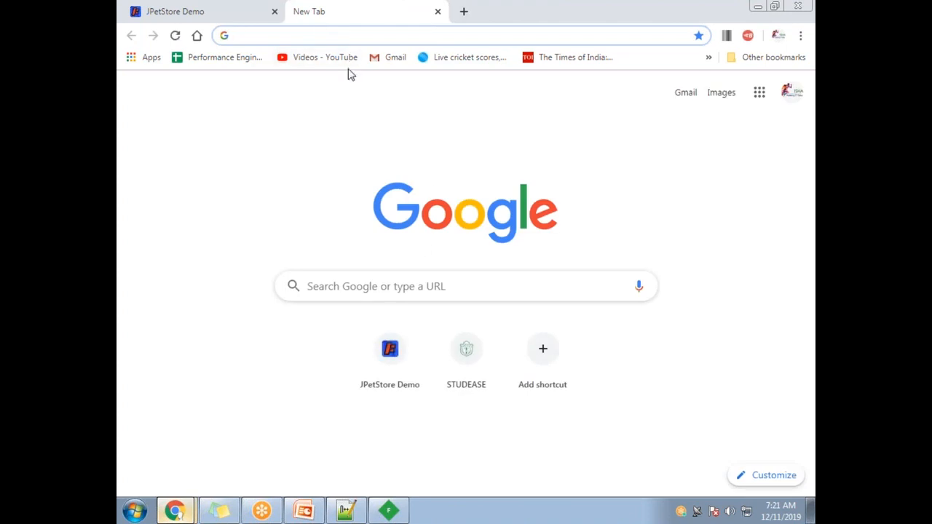
left_click(204, 10)
key("alt+Tab")
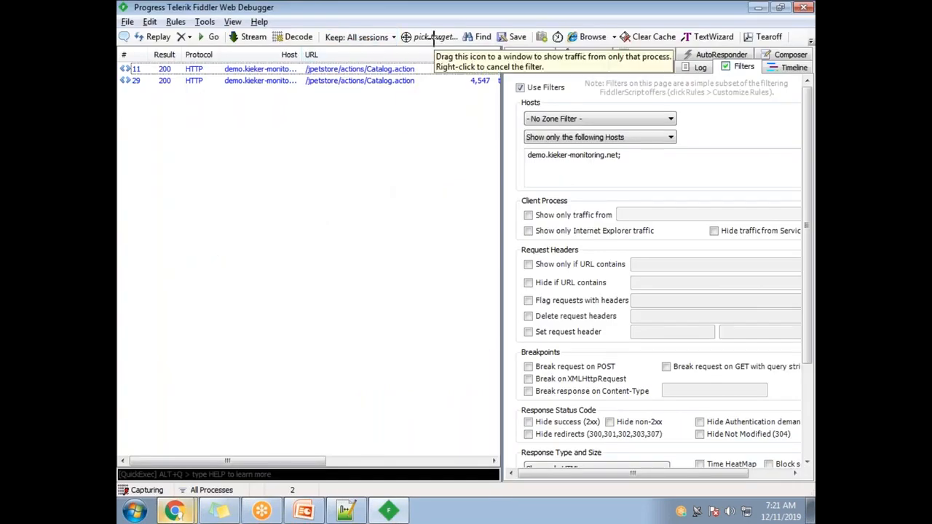
key("alt+Tab")
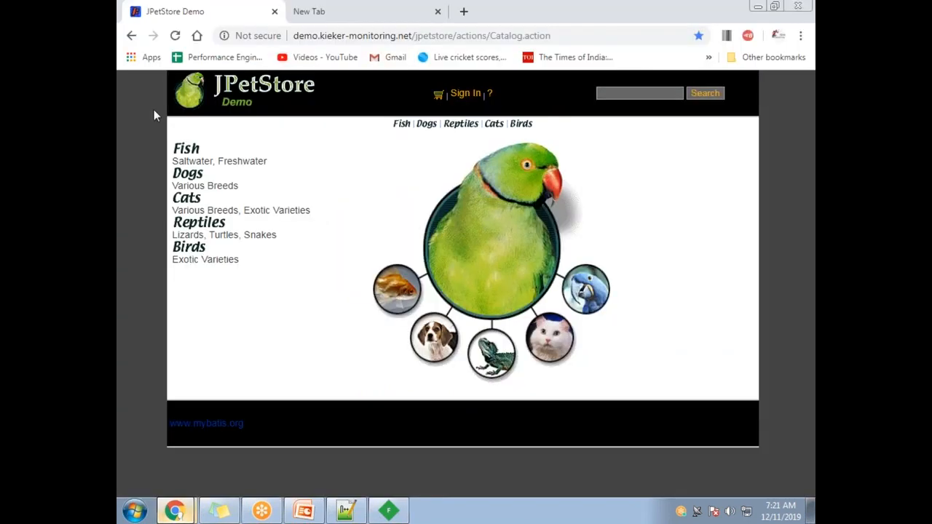
key("alt+Tab")
key("alt+Tab")
Load google.com in the blank Chrome tab and check Fiddler's session list for the request.
left_click(302, 12)
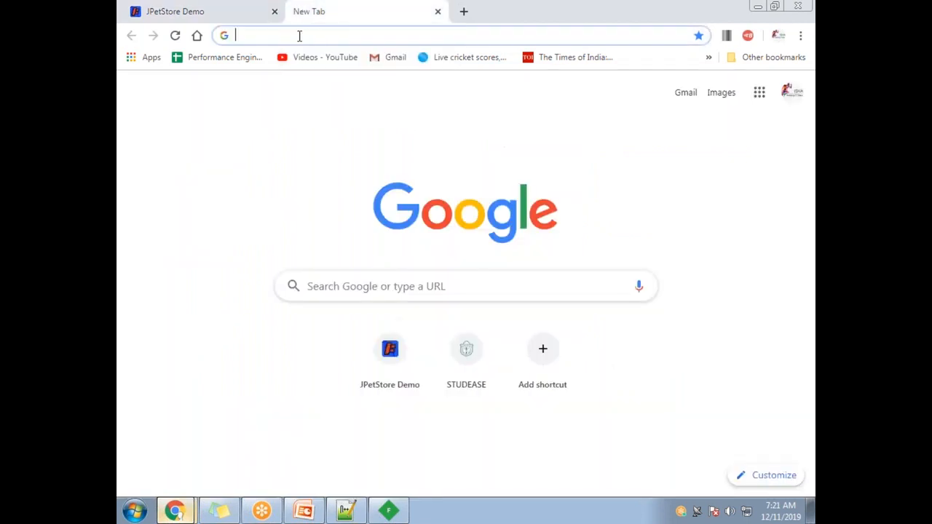
type("goo")
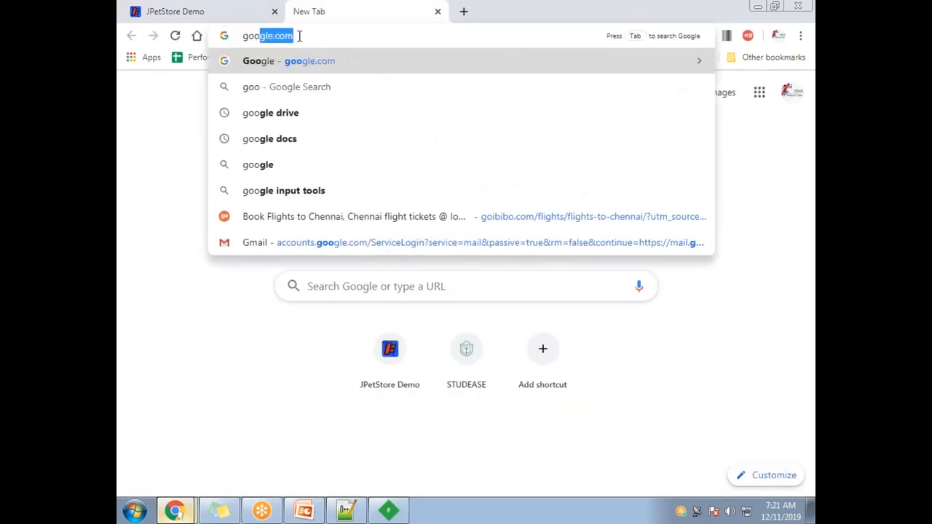
key("Return")
key("alt+Tab")
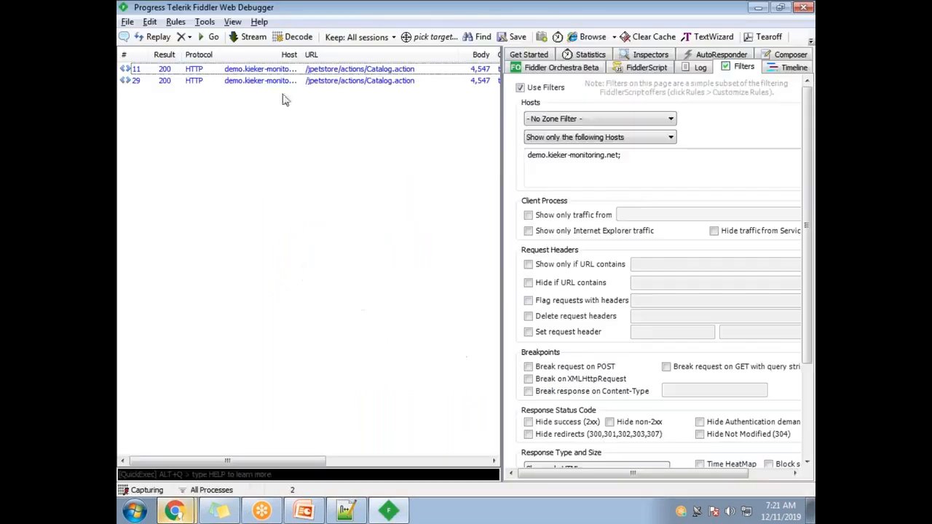
Search Google for "performance testing" in Chrome and check whether Fiddler lists that traffic.
key("alt+Tab")
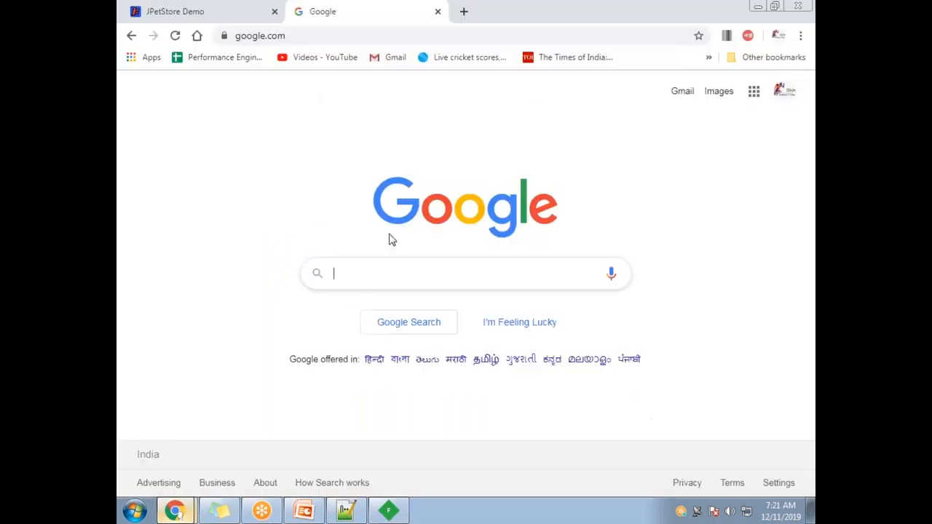
left_click(391, 278)
type("performance testing")
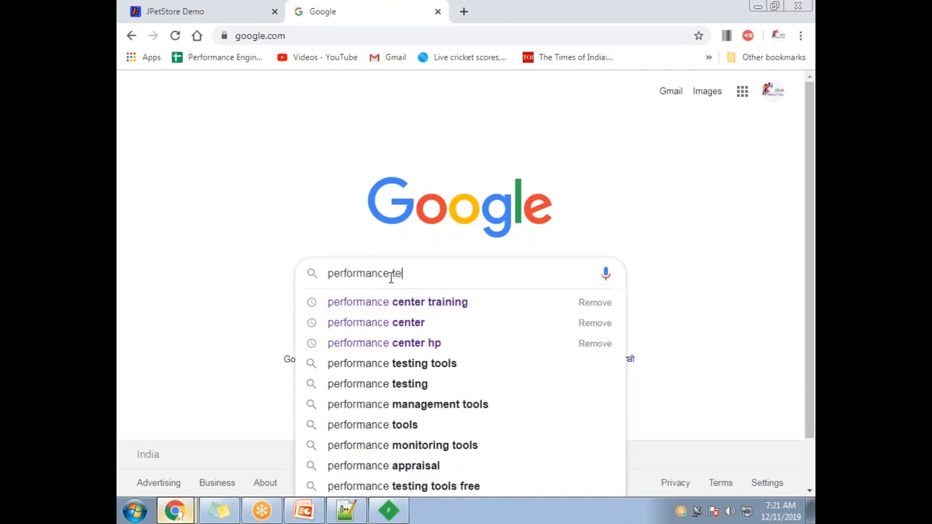
key("Return")
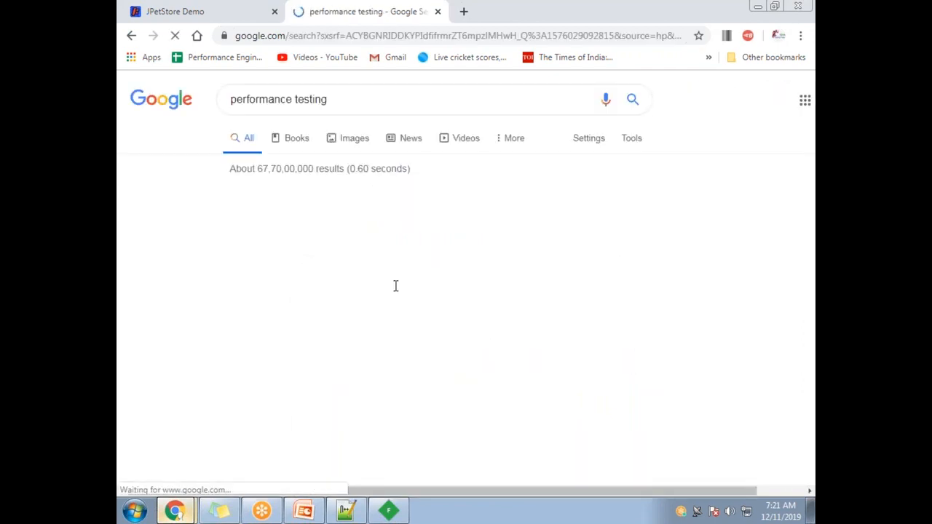
key("alt+Tab")
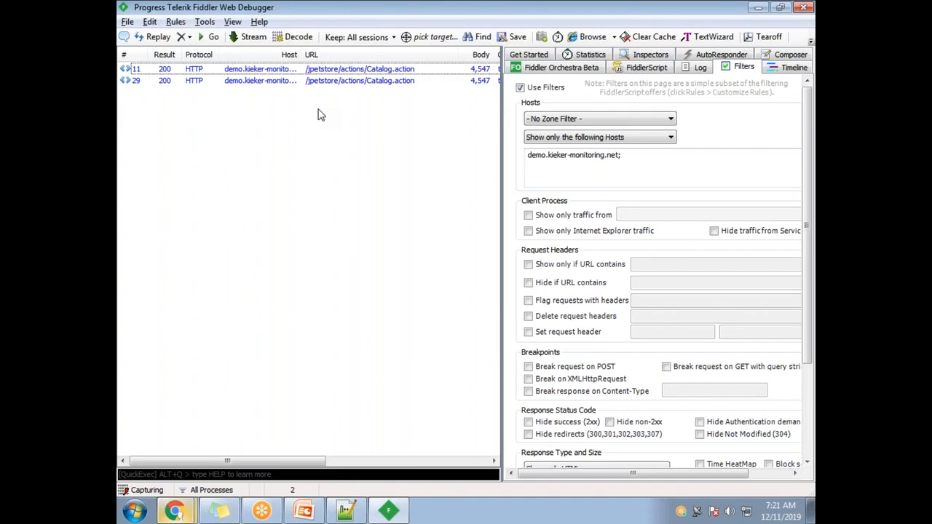
Open the Sign In page of JPetStore in Chrome and select its captured Account.action request in Fiddler.
key("alt+Tab")
left_click(200, 12)
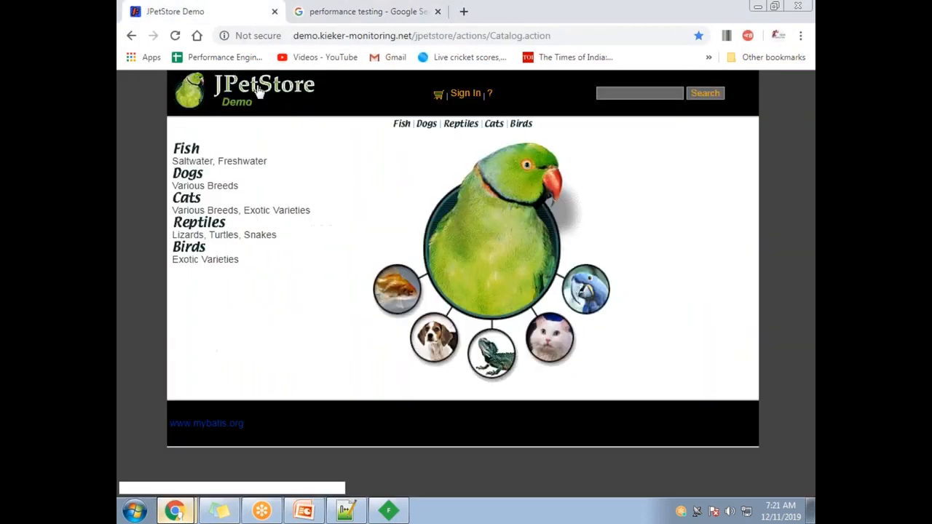
key("alt+Tab")
key("alt+Tab")
left_click(466, 95)
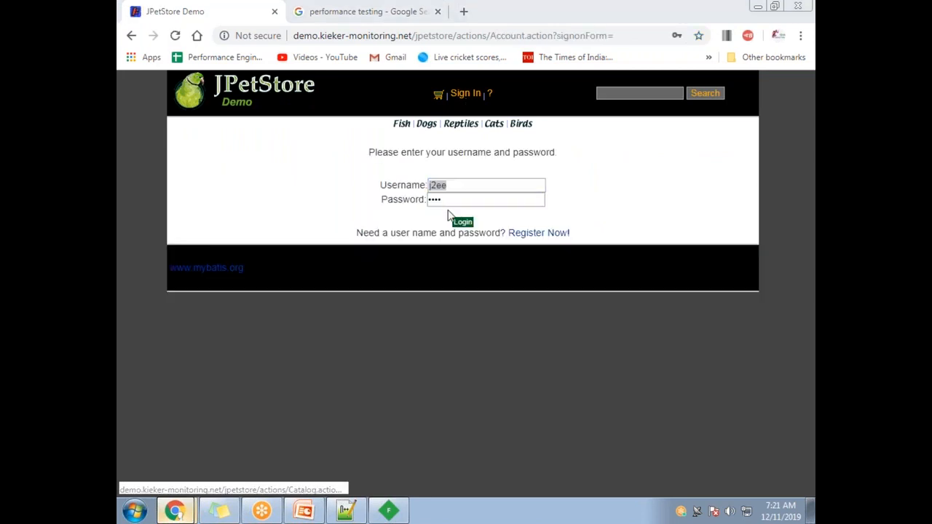
key("alt+Tab")
left_click(350, 93)
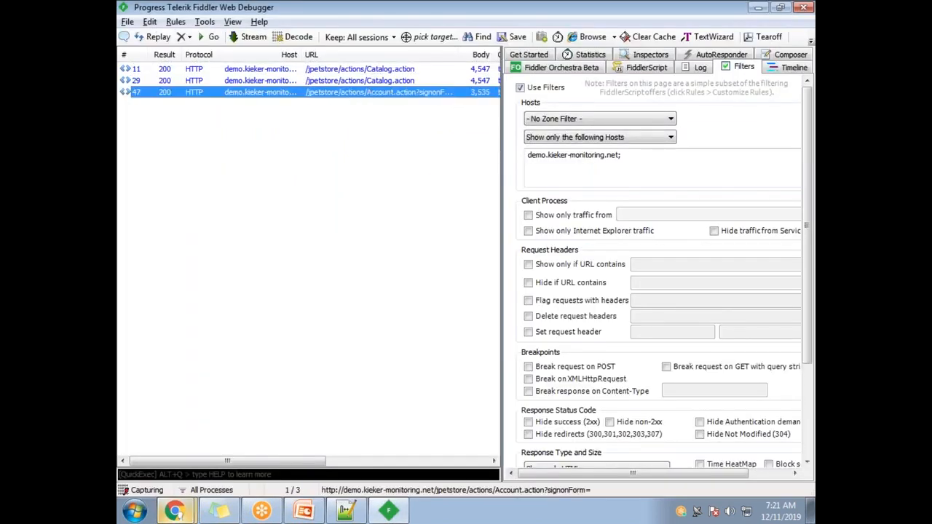
Log in to JPetStore with the prefilled credentials and select the resulting Catalog.action request in Fiddler.
key("alt+Tab")
left_click(463, 223)
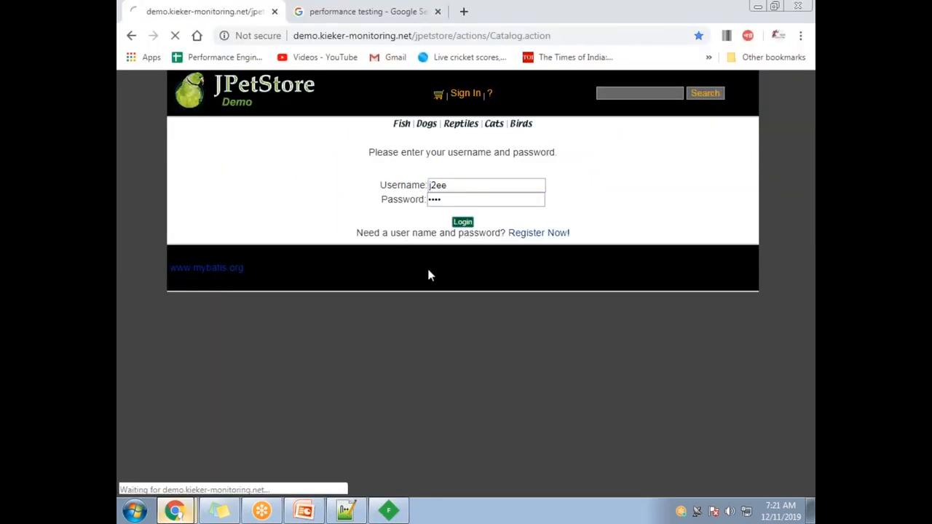
key("alt+Tab")
left_click(333, 106)
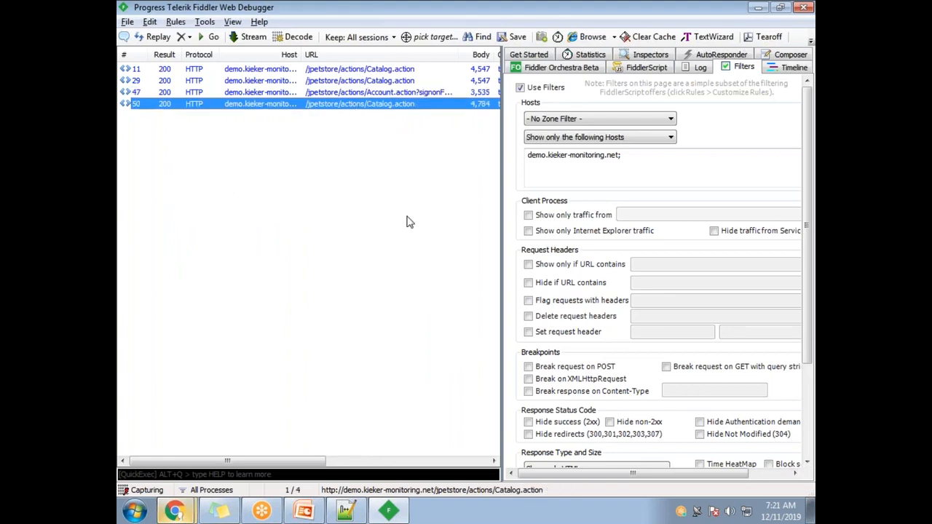
Load the JPetStore catalog page again in Chrome and select its newest captured Catalog.action request in Fiddler.
key("alt+Tab")
left_click(439, 96)
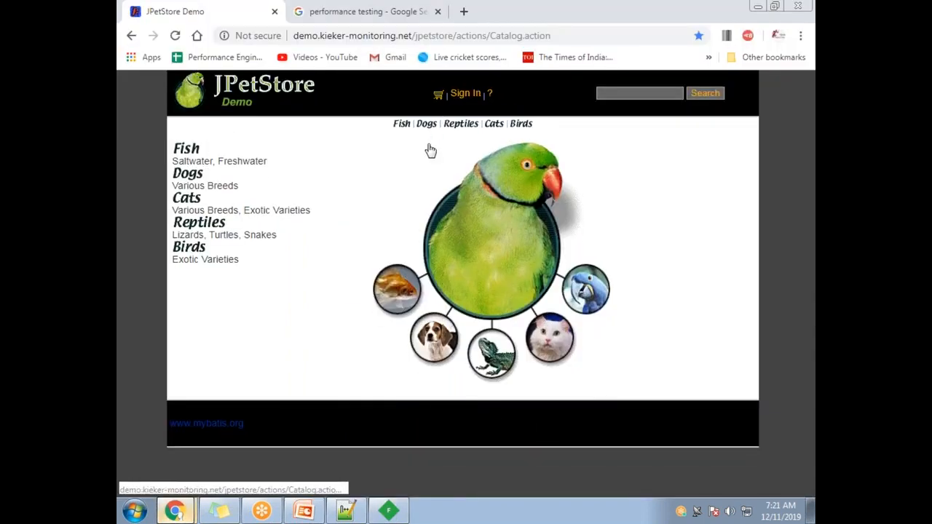
key("alt+Tab")
left_click(357, 117)
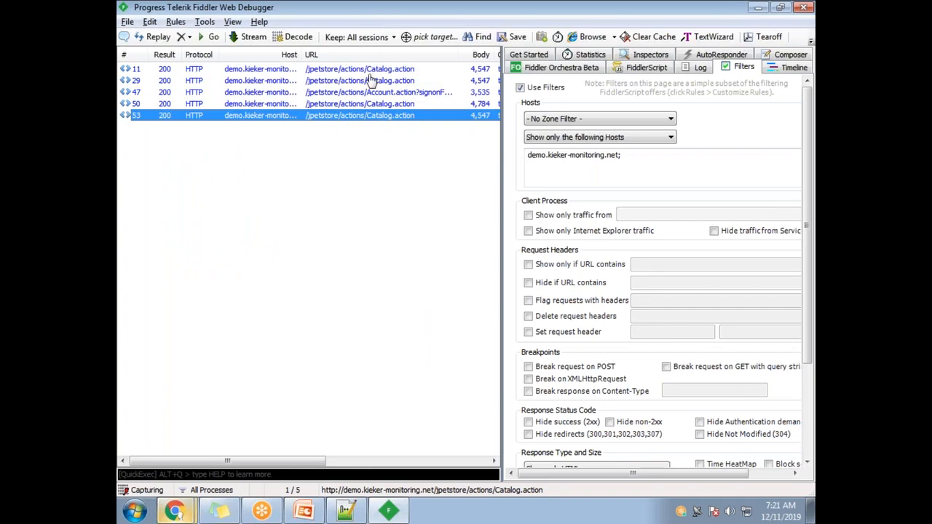
key("alt+Tab")
key("alt+Tab")
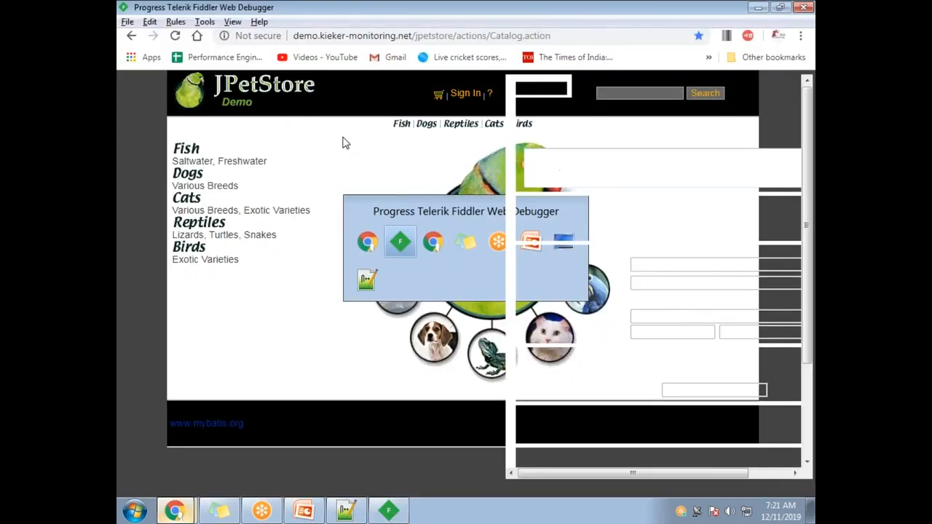
Switch to Fiddler, clear the host from the Show only the following Hosts filter, and paste demo.kieker-monitoring.net; back in.
key("alt+Tab")
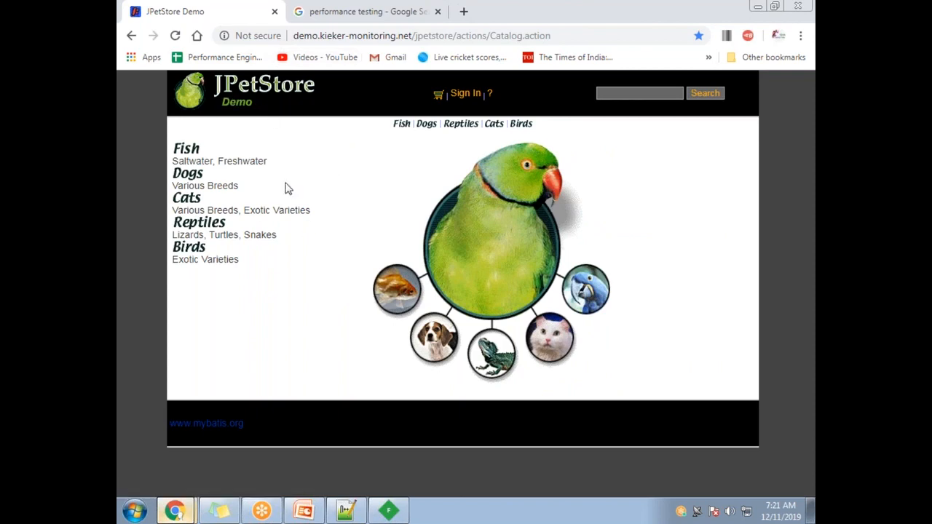
key("alt+Tab")
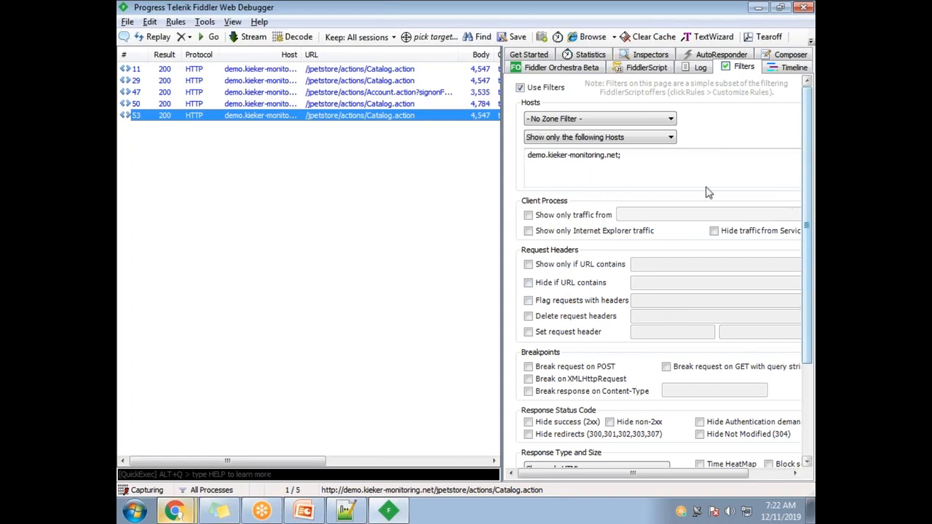
left_click_drag(634, 156, 494, 169)
key("ctrl+c")
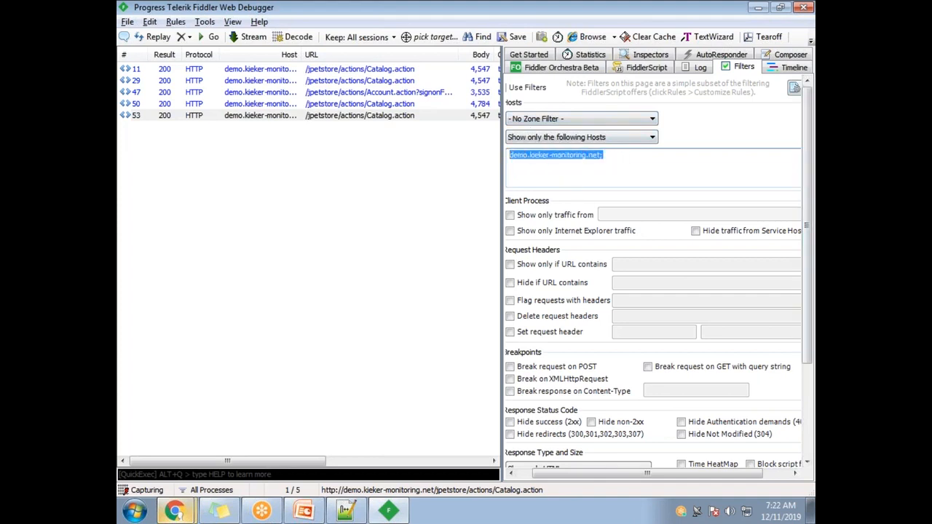
key("Delete")
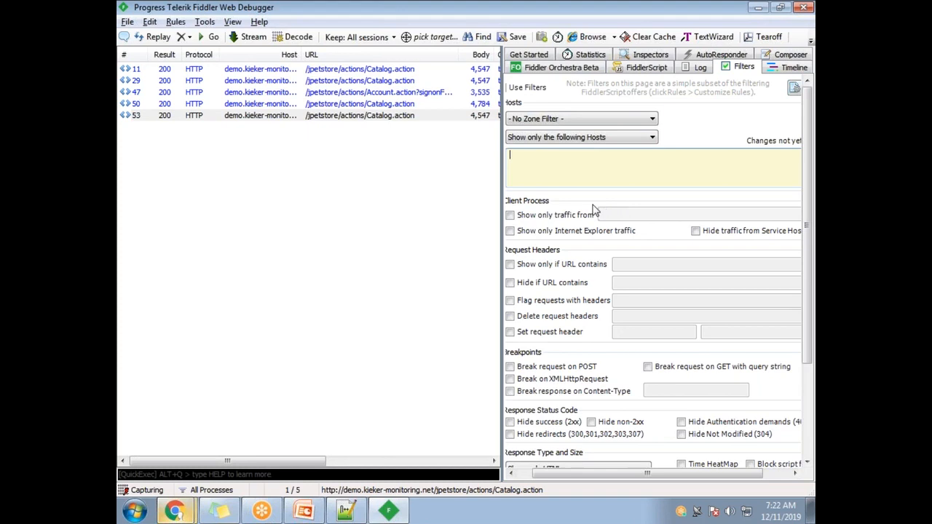
left_click(748, 69)
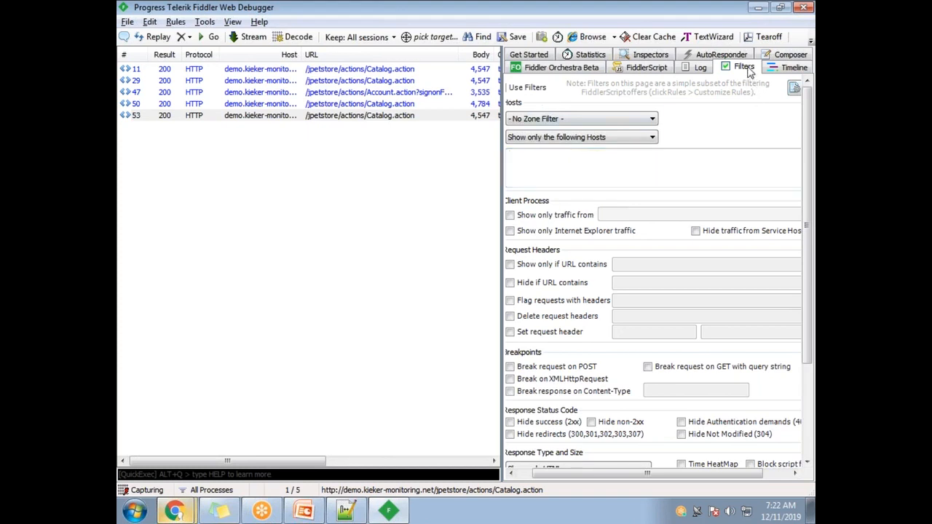
left_click(575, 157)
key("ctrl+v")
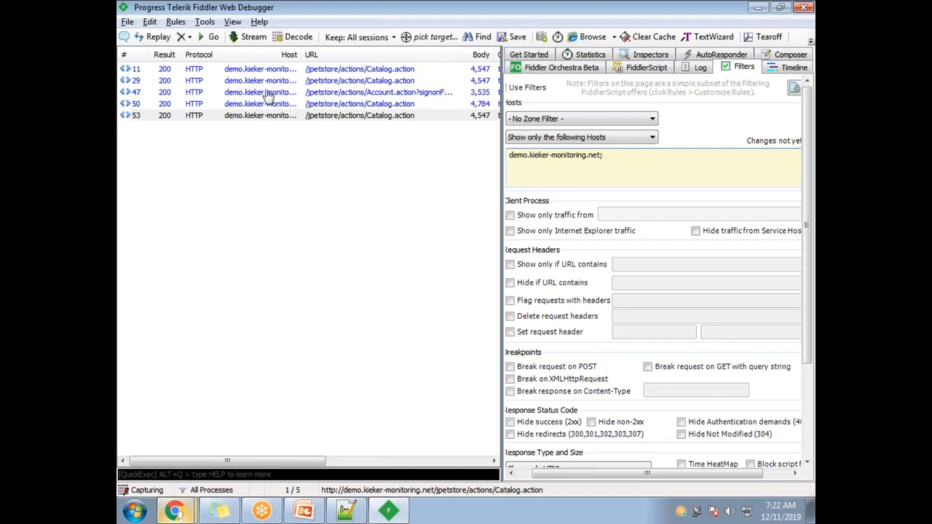
Highlight the demo.kieker-monitoring.net host entry in the filter and widen the session list to show the Content-Type column.
left_click(521, 139)
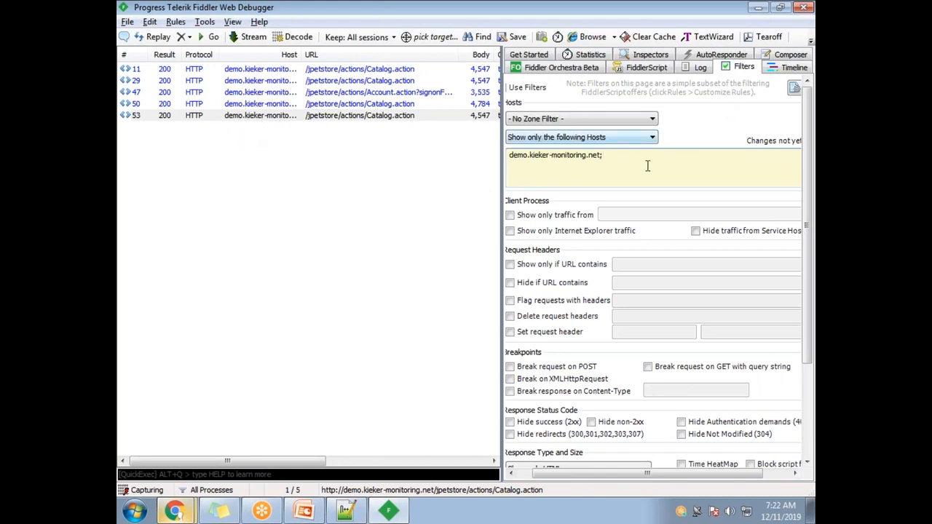
left_click_drag(644, 163, 434, 160)
left_click(586, 169)
left_click_drag(616, 162, 512, 159)
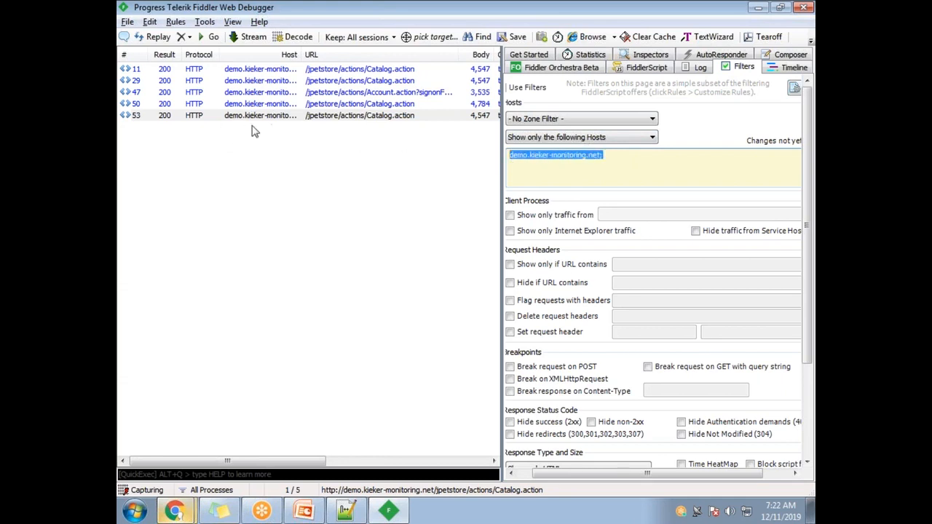
mouse_move(809, 224)
left_mouse_down()
mouse_move(797, 323)
mouse_move(812, 227)
left_mouse_up()
left_click_drag(503, 310, 605, 311)
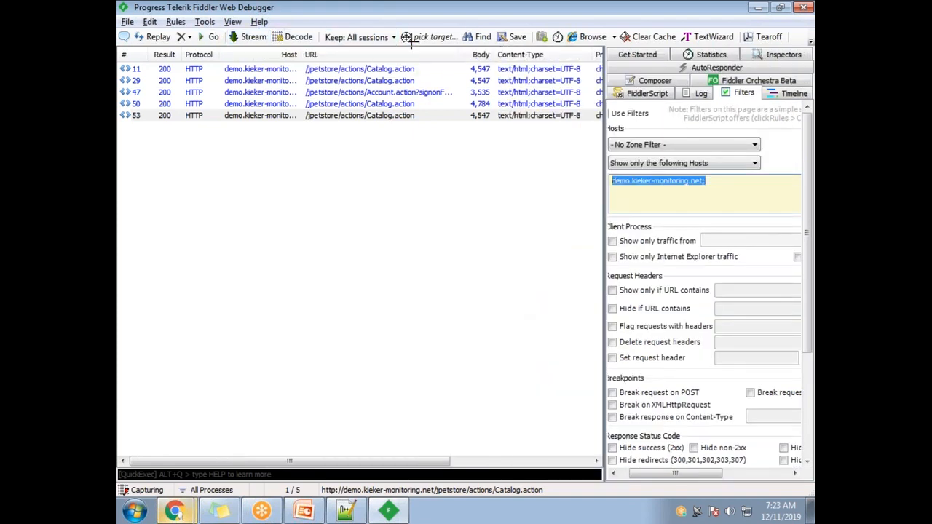
left_click(128, 24)
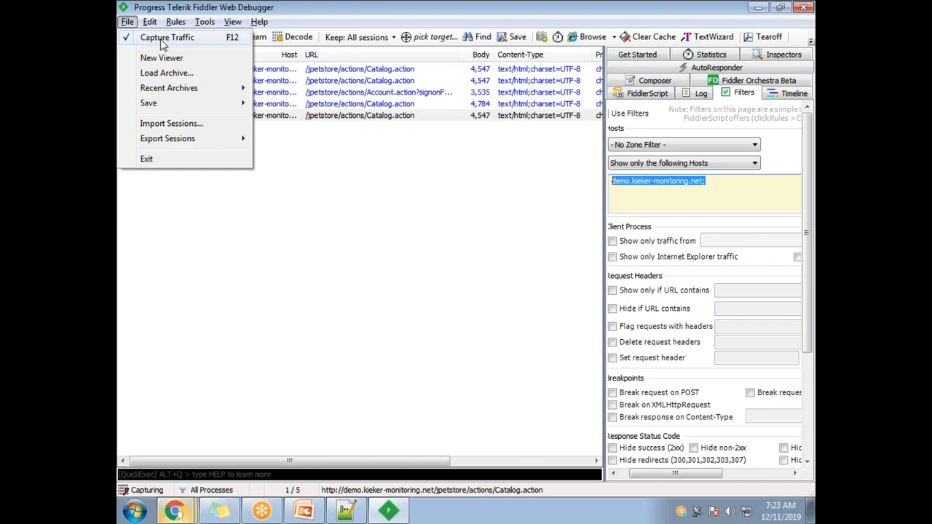
mouse_move(154, 31)
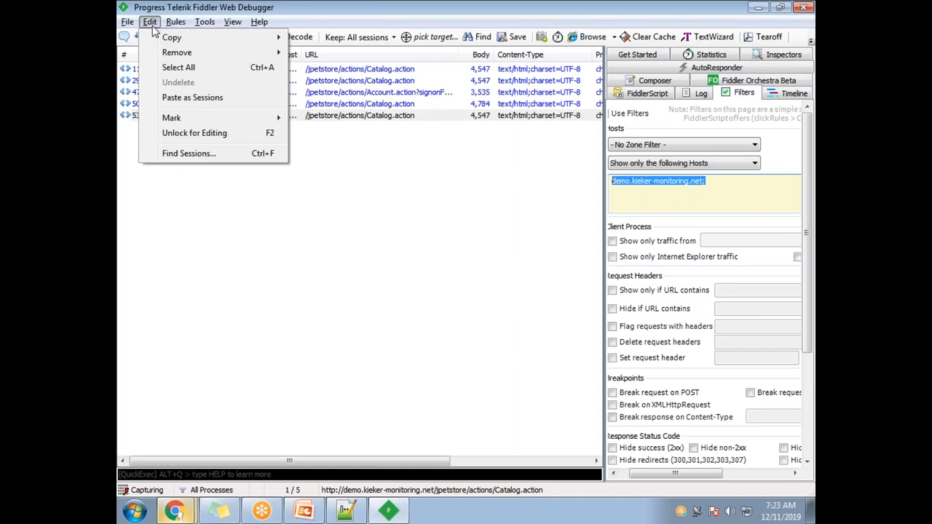
mouse_move(185, 25)
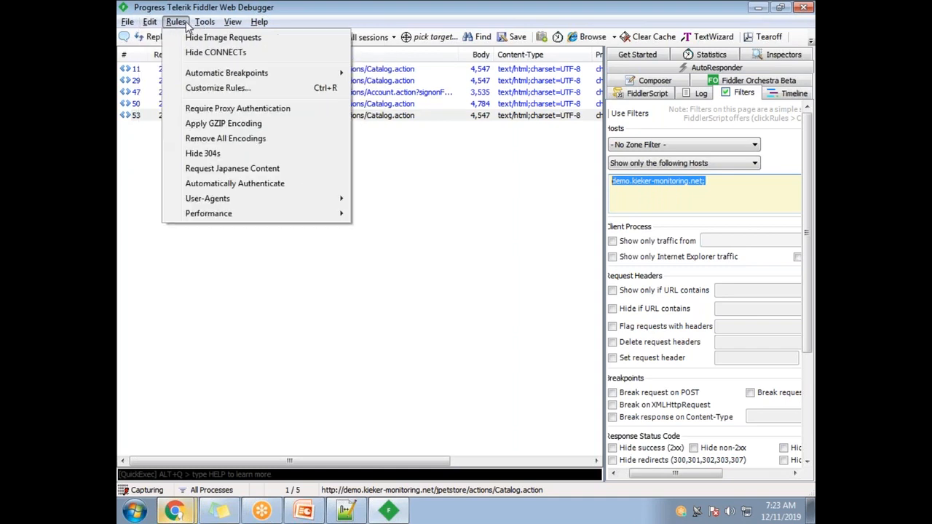
left_click(209, 6)
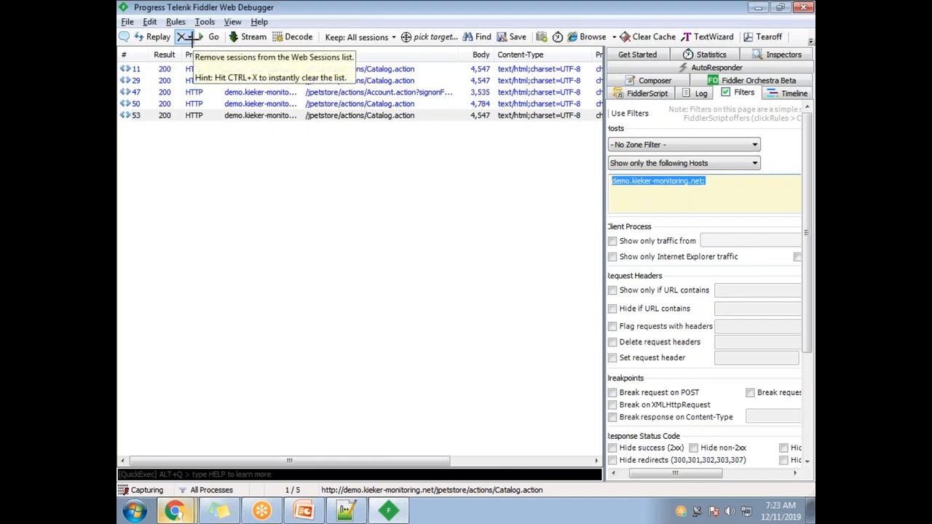
Remove the image sessions from the captured session list and clear all remaining sessions.
left_click(190, 36)
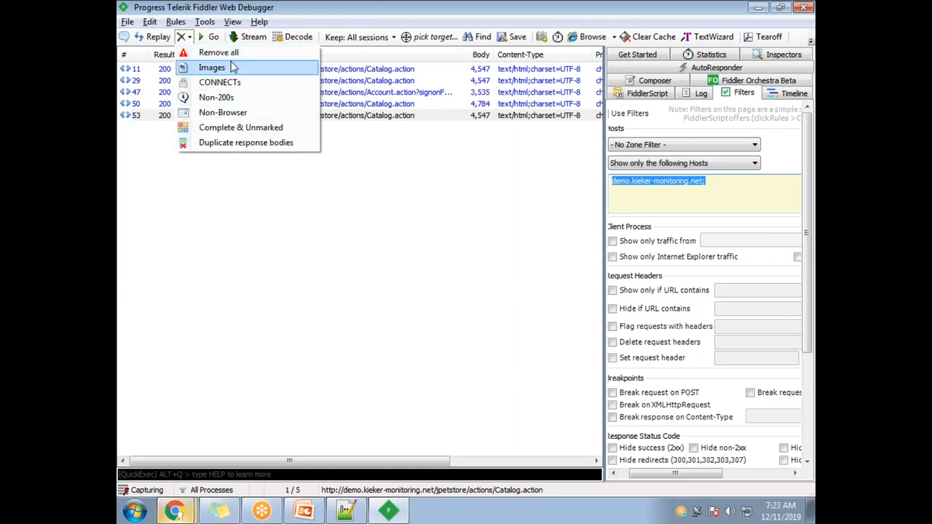
left_click(406, 266)
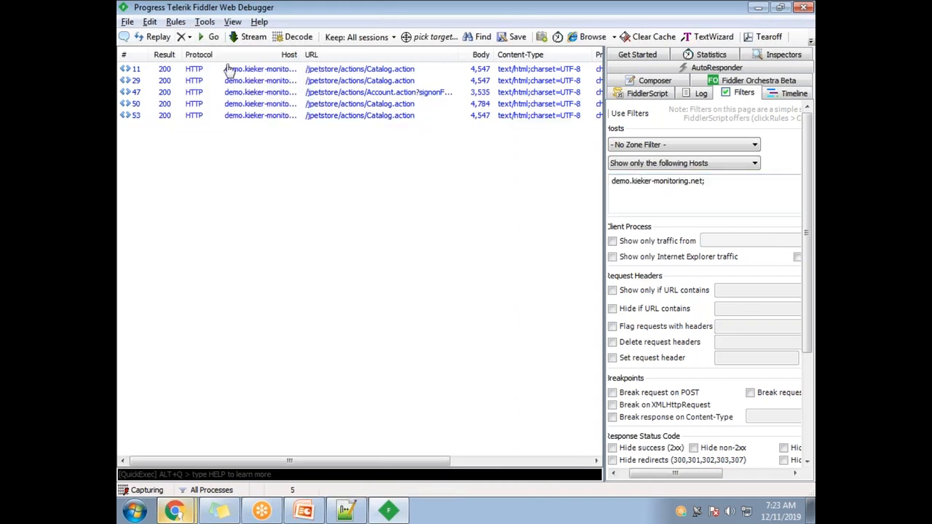
left_click(189, 36)
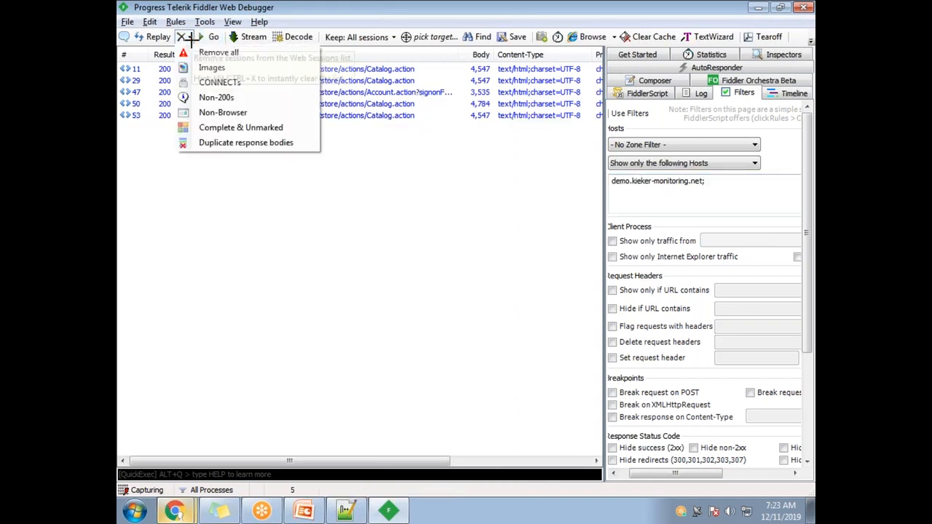
left_click(211, 68)
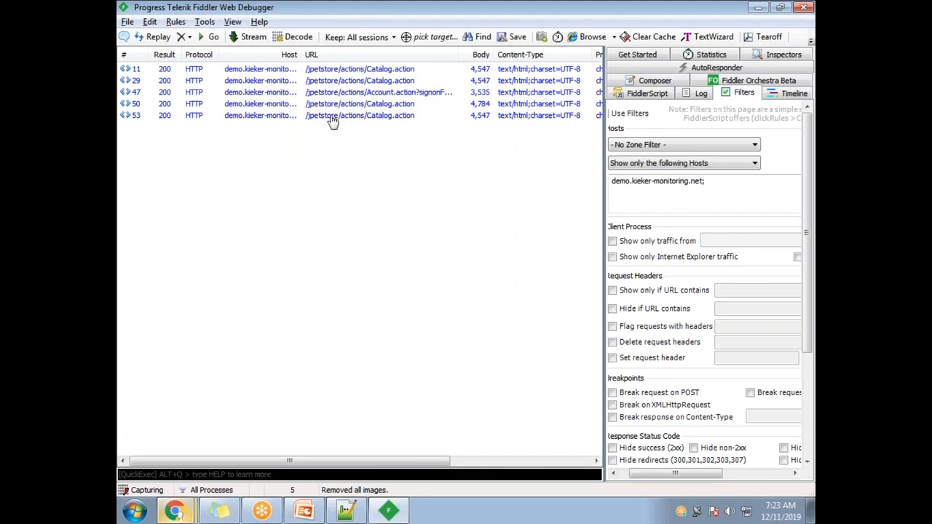
left_click(190, 37)
left_click(190, 37)
left_click(204, 53)
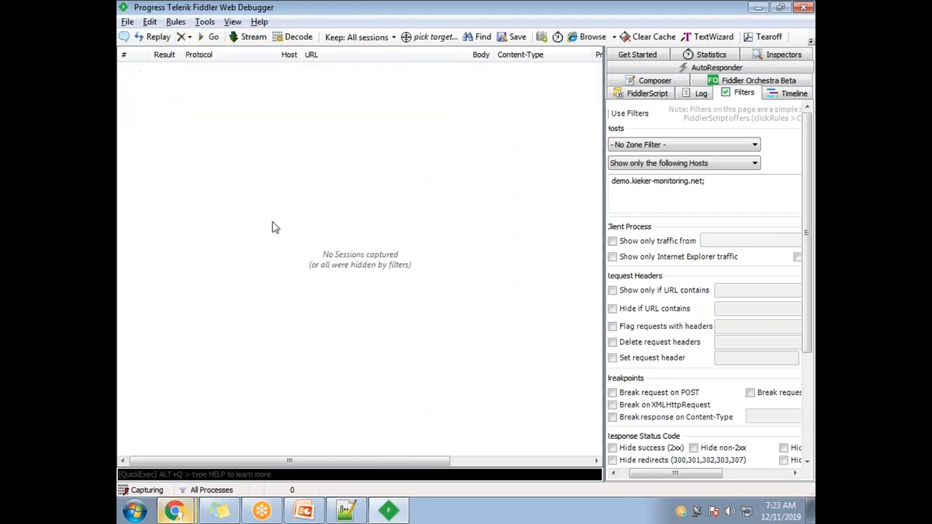
Delete the host entry from the filter and turn off Use Filters.
left_click_drag(712, 183, 589, 190)
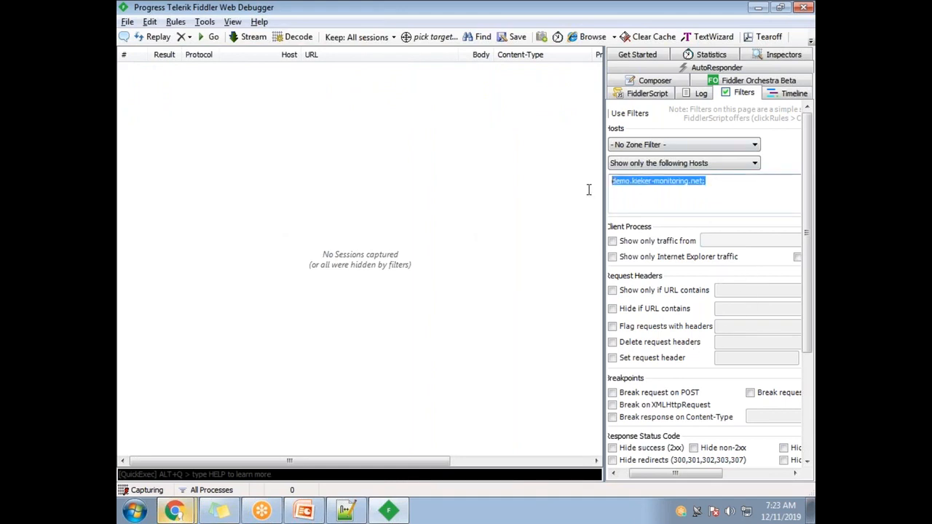
key("Delete")
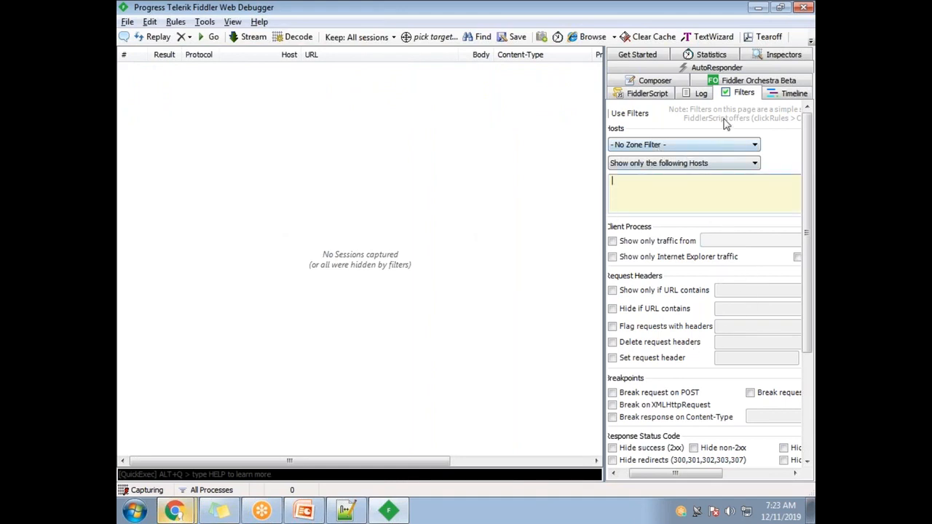
left_click_drag(604, 227, 463, 221)
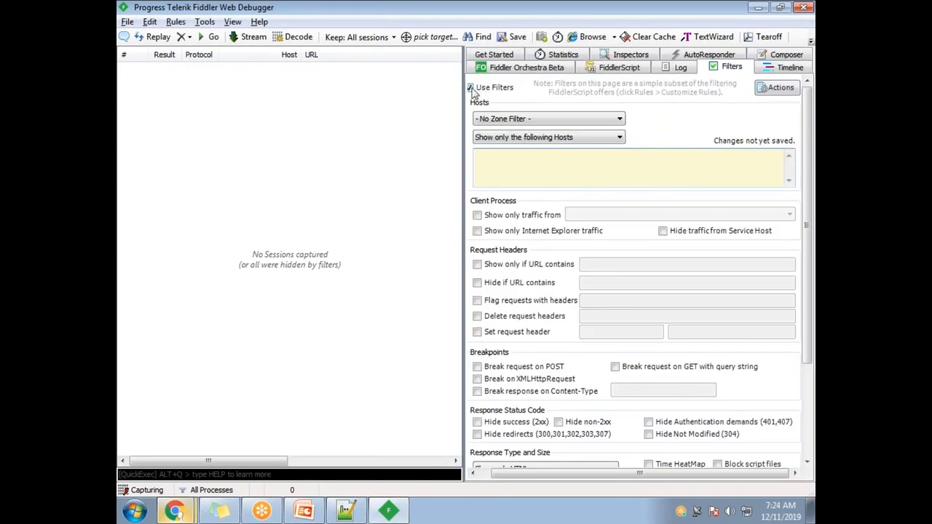
left_click(471, 89)
left_click_drag(466, 156, 510, 146)
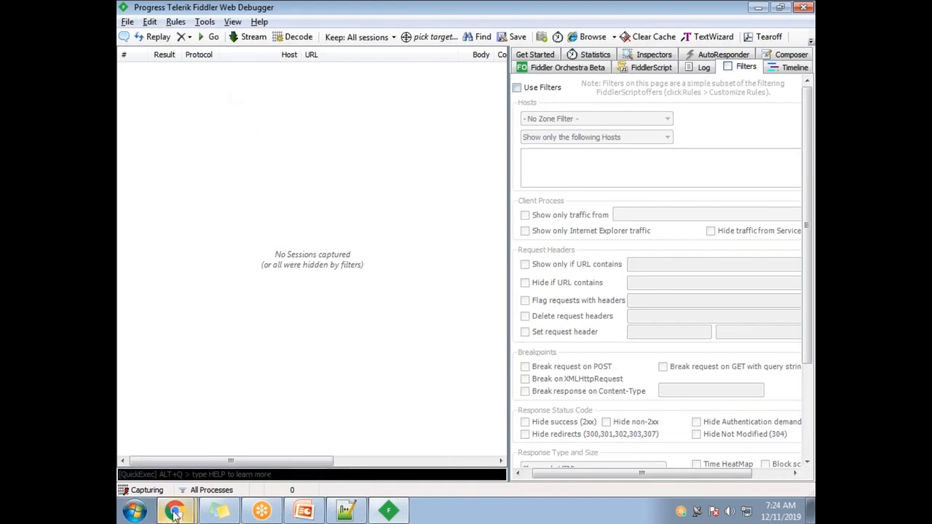
Switch to Chrome and clear the browsing history and cached images and files for All time.
mouse_move(175, 511)
left_click(182, 485)
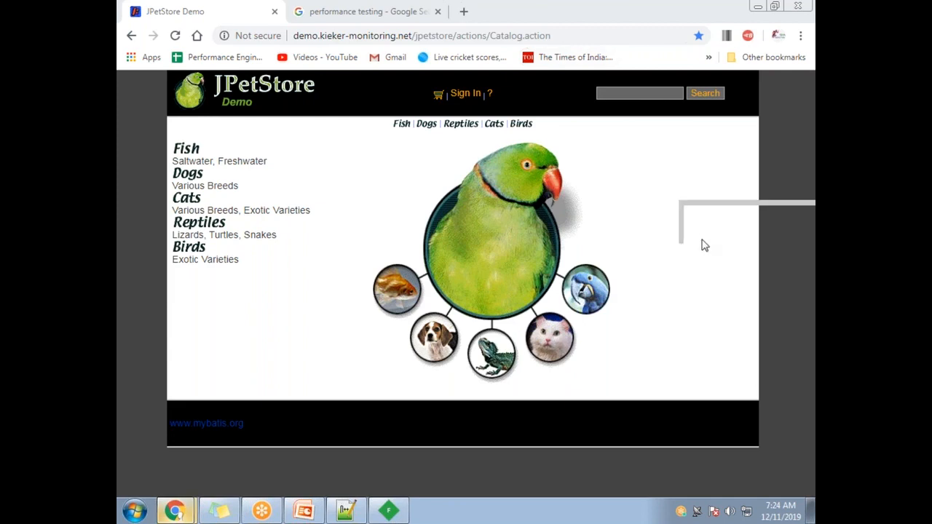
left_click(800, 37)
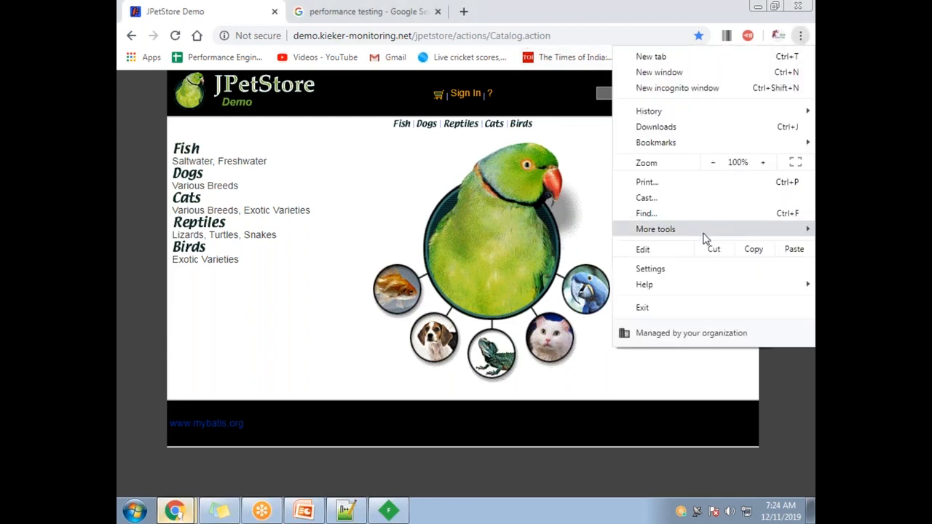
mouse_move(705, 238)
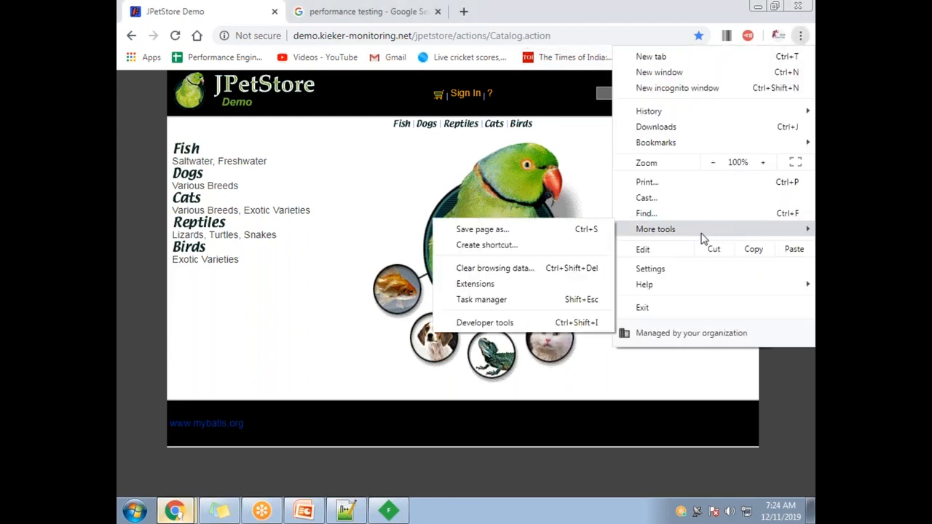
left_click(494, 268)
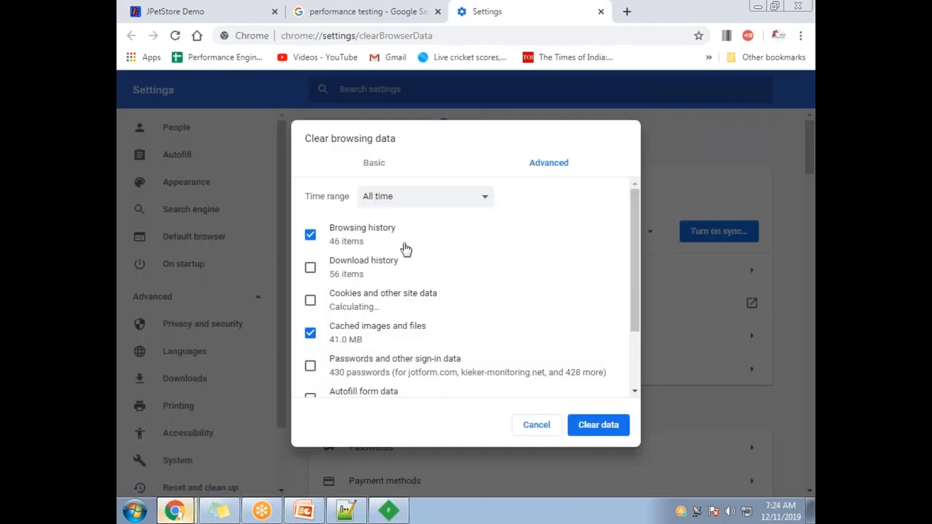
left_click(427, 206)
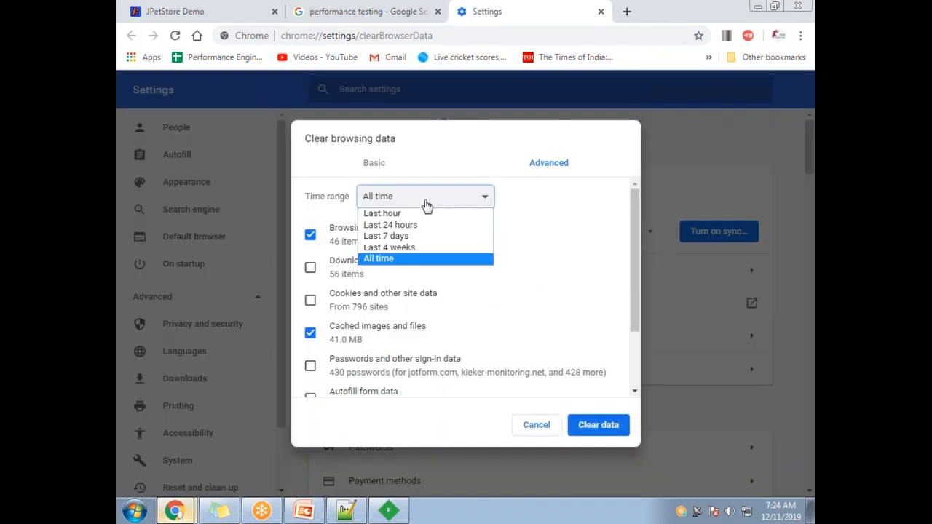
left_click(410, 259)
left_click(621, 426)
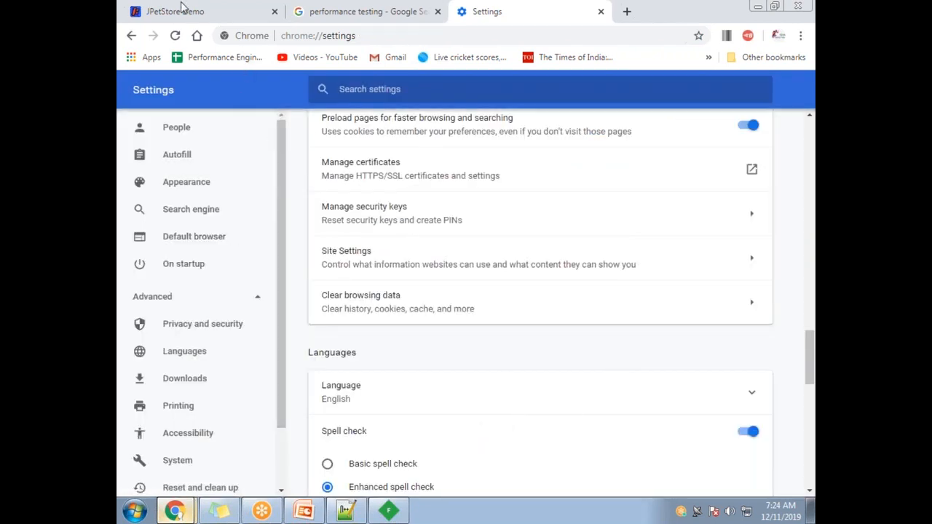
Show the JPetStore page in Chrome and remove all captured sessions in Fiddler.
left_click(182, 9)
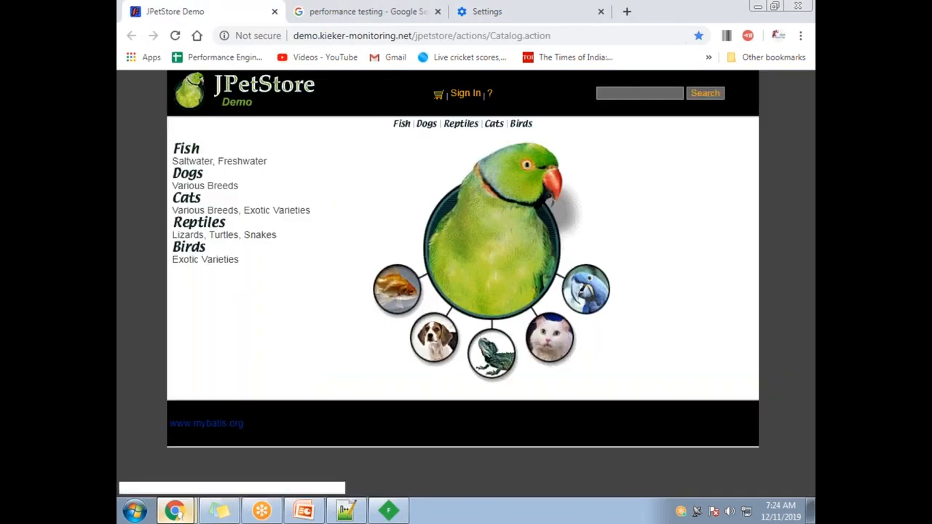
left_click(388, 511)
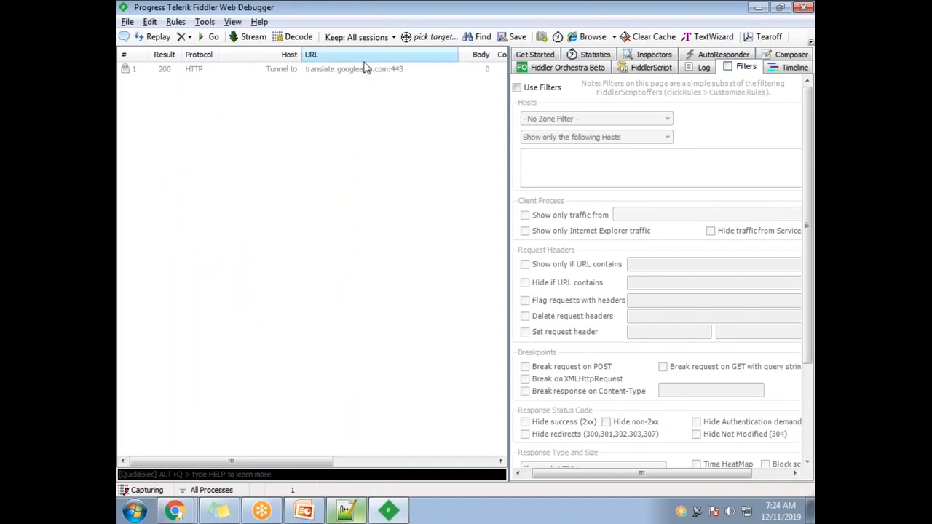
left_click(186, 36)
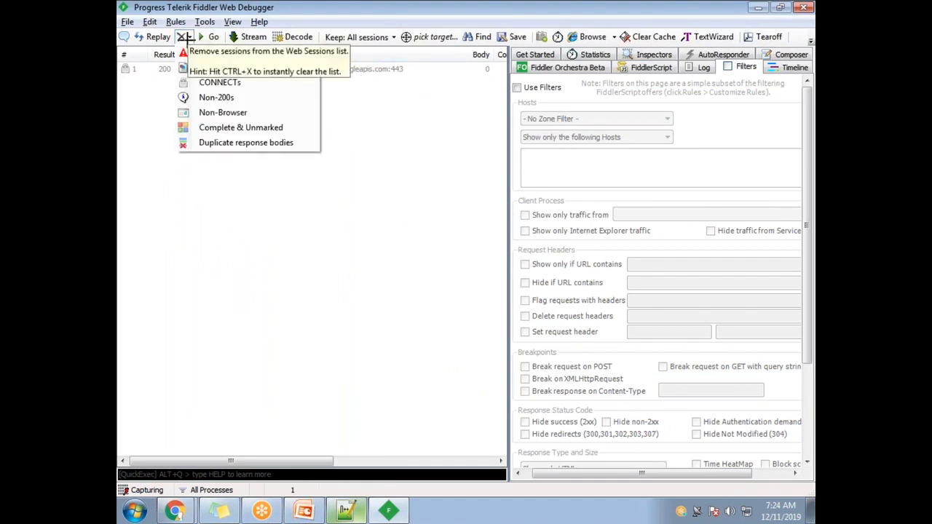
left_click(183, 51)
key("alt+Tab")
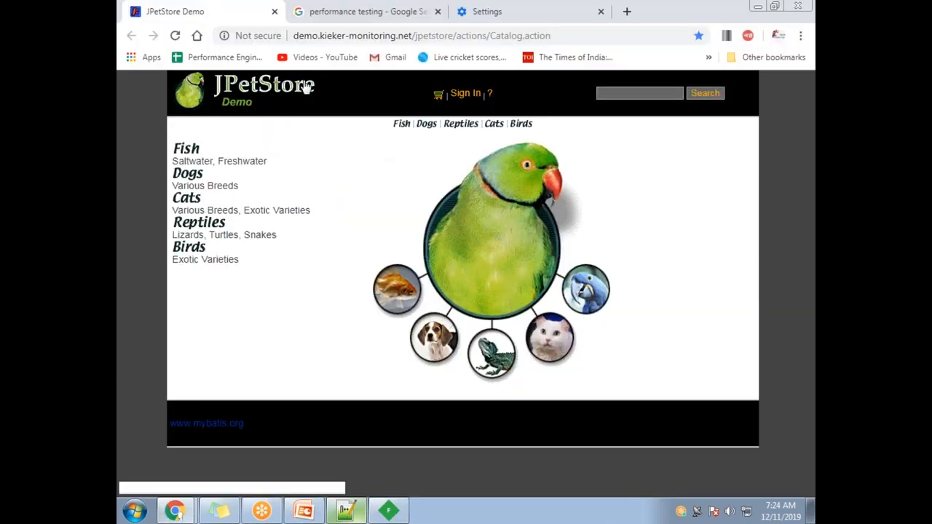
Check that Capture Traffic is enabled in Fiddler and reload the JPetStore catalog page in Chrome.
key("alt+Tab")
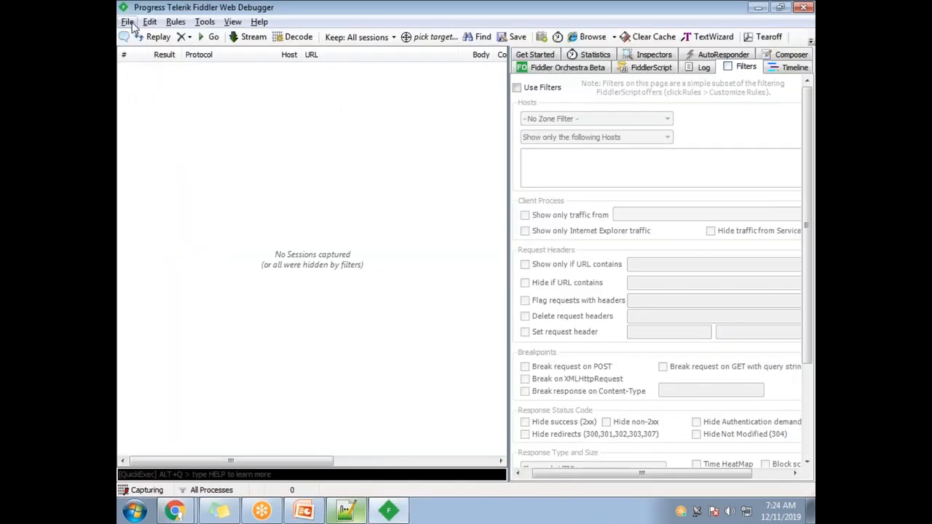
left_click(128, 22)
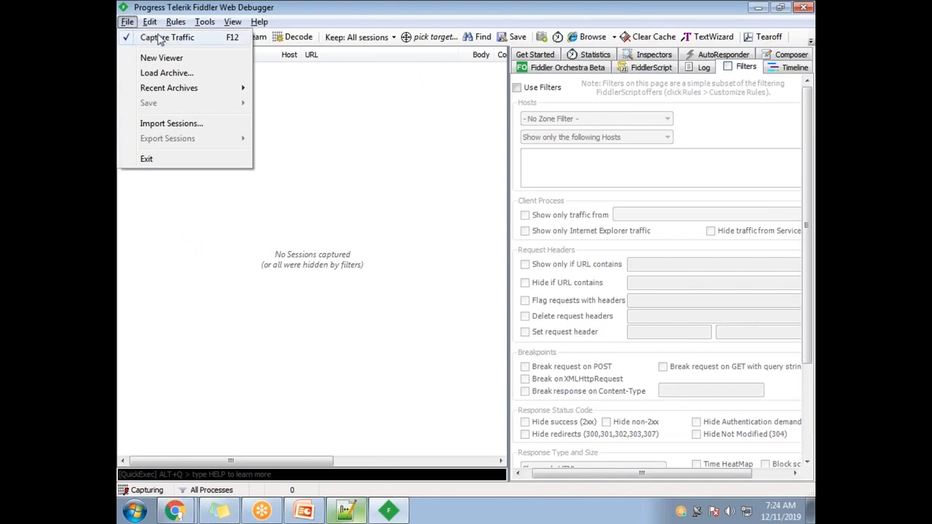
key("alt+Tab")
left_click(333, 36)
key("Return")
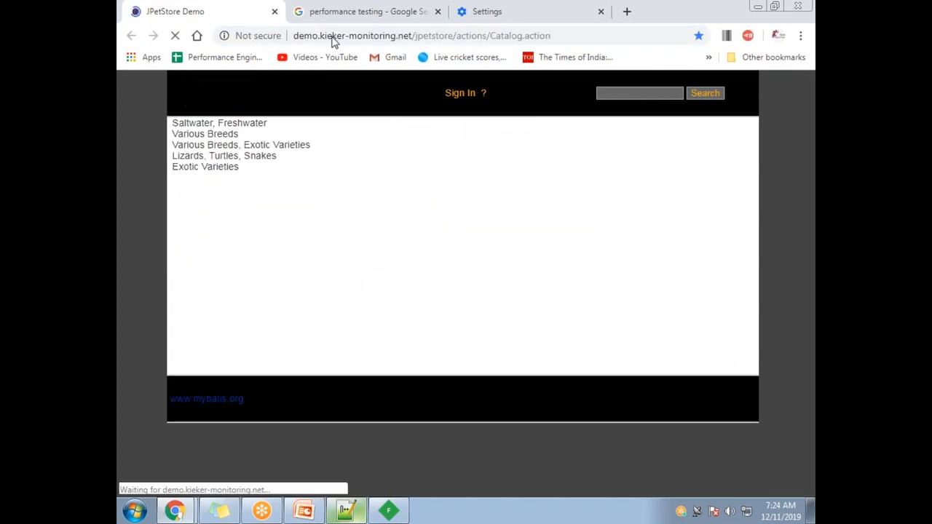
Open the JPetStore Sign In page in Chrome and check the captured requests in Fiddler.
key("alt+Tab")
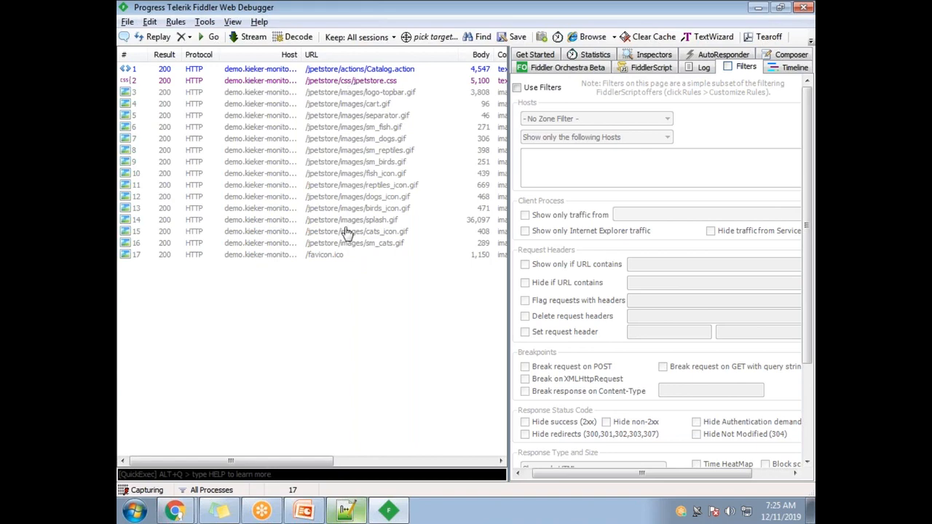
key("alt+Tab")
left_click(465, 94)
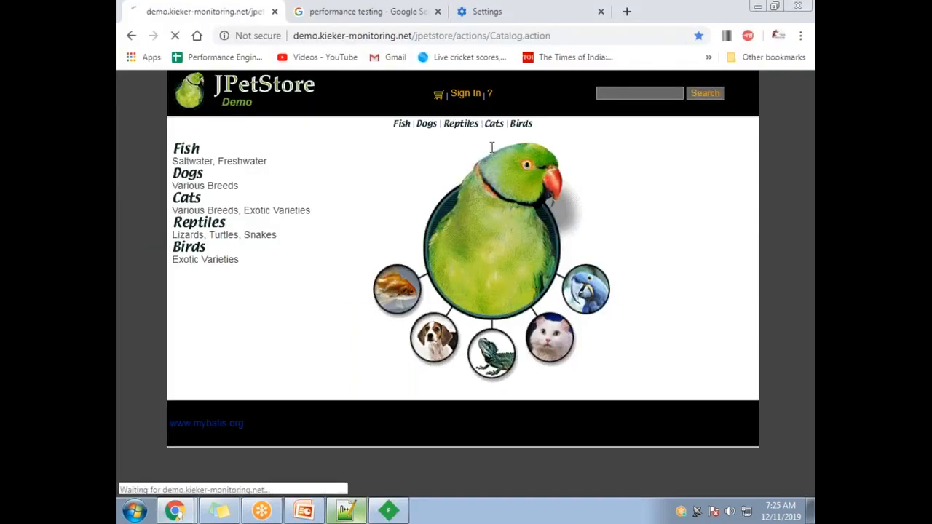
key("alt+Tab")
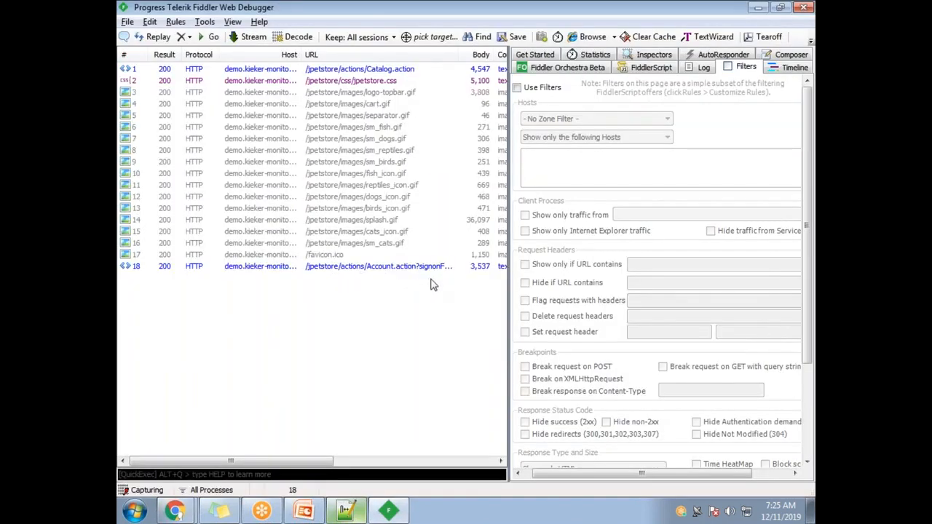
Log in to JPetStore with the prefilled credentials, sign out, and check in Fiddler that each action is captured.
key("alt+Tab")
left_click(464, 224)
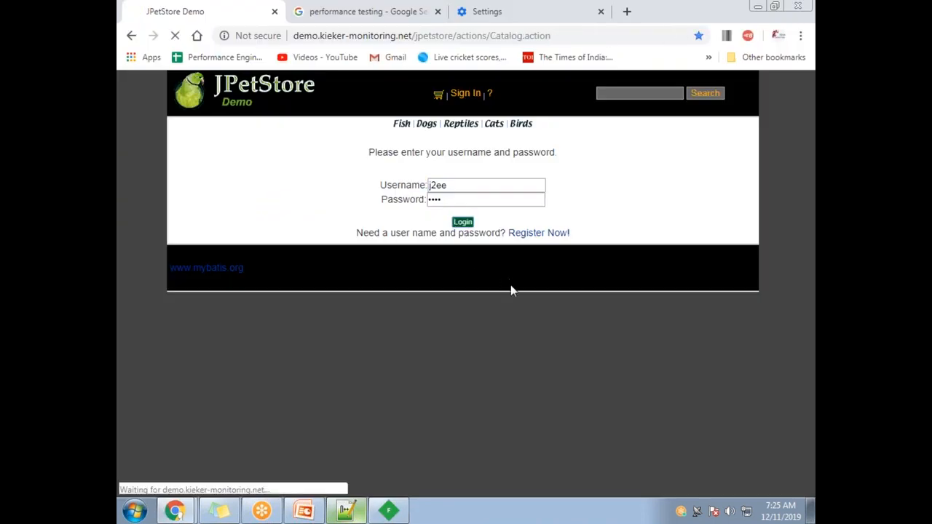
key("alt+Tab")
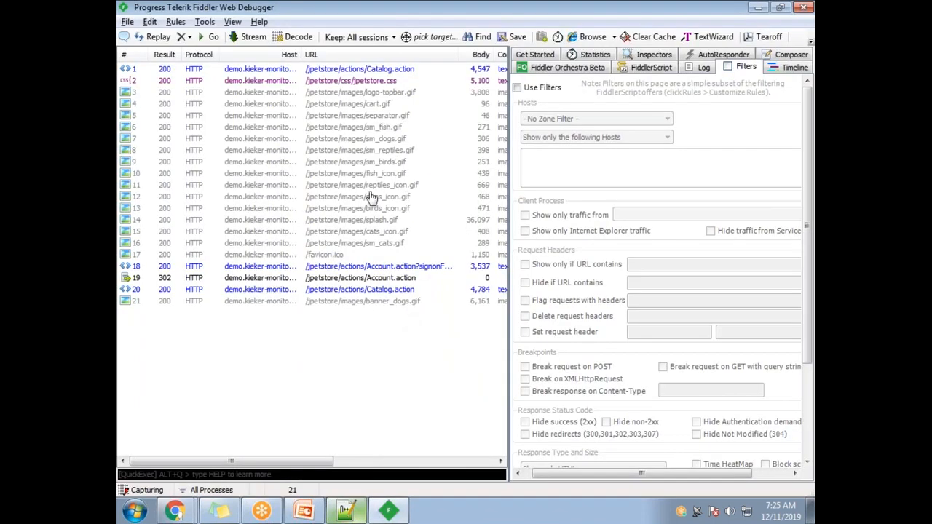
key("alt+Tab")
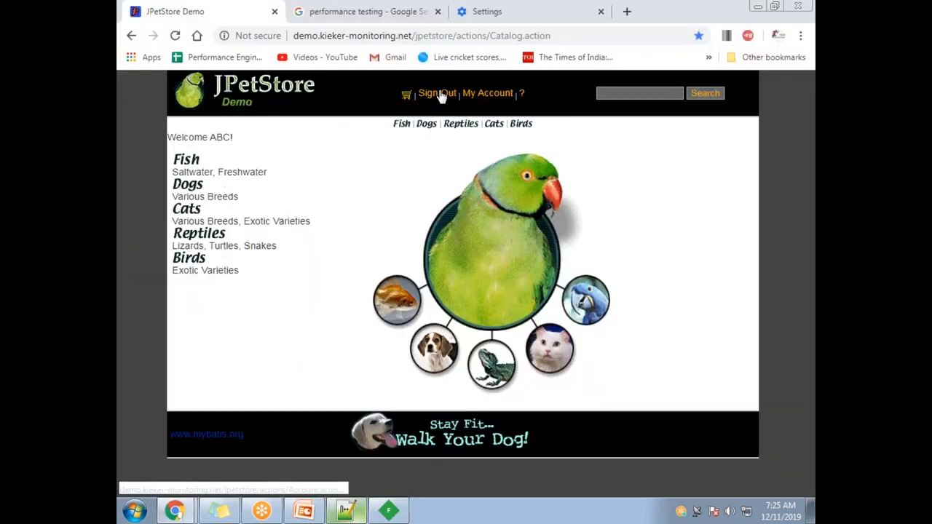
key("alt+Tab")
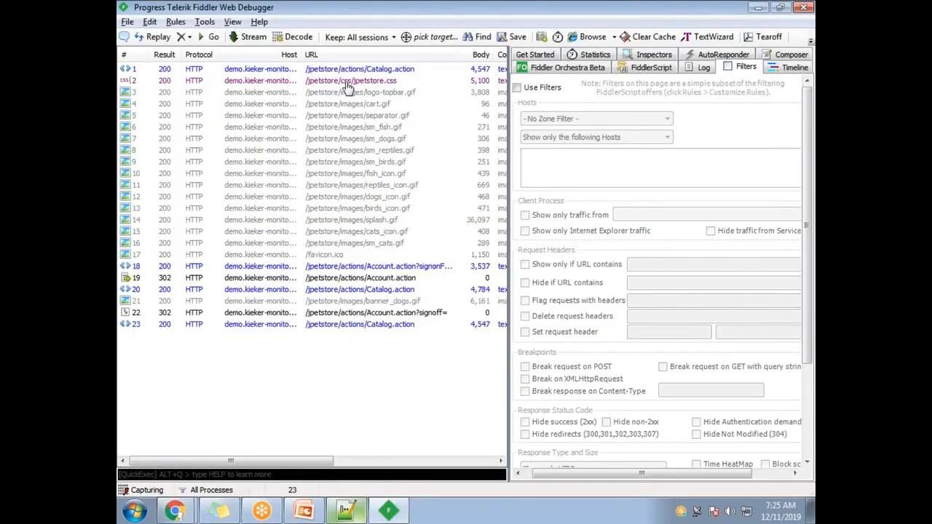
Widen the Host column to show full host names and inspect the request headers of the first Catalog.action session.
double_click(299, 54)
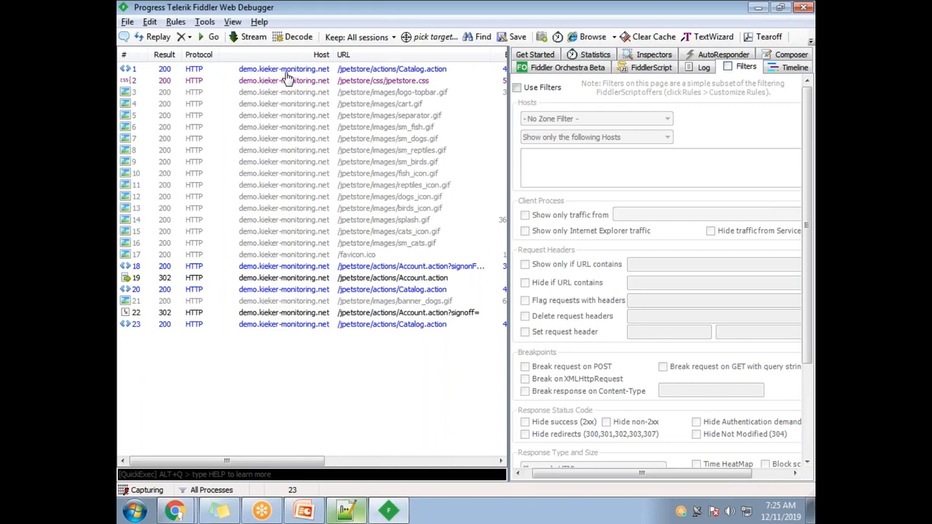
double_click(286, 71)
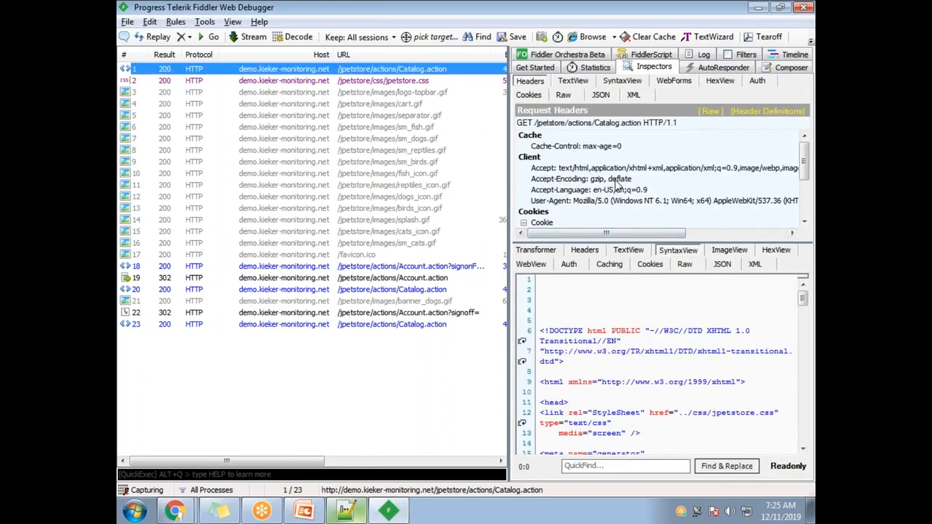
scroll(618, 185, "down", 3)
left_click(620, 189)
scroll(620, 190, "down", 3)
scroll(625, 193, "up", 1)
scroll(631, 200, "down", 2)
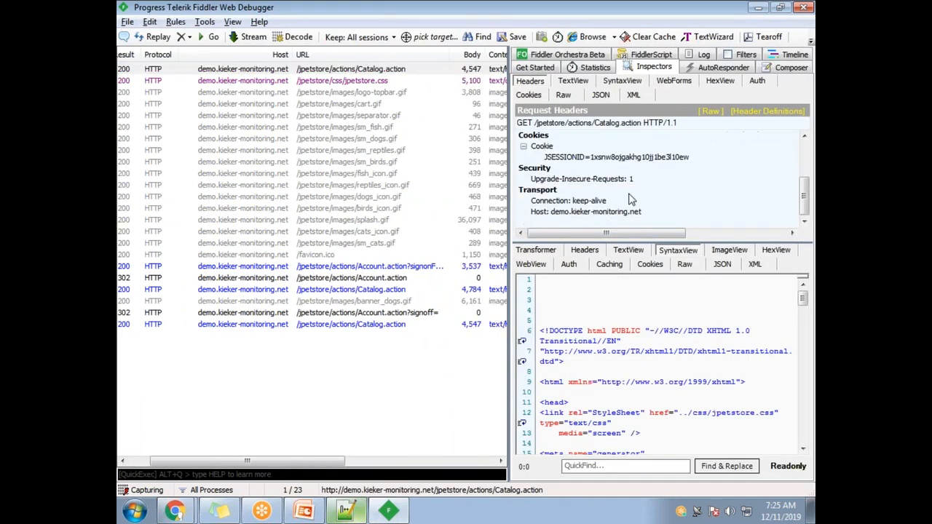
Copy only the value of the Host header from the first Catalog.action request.
left_click(552, 217)
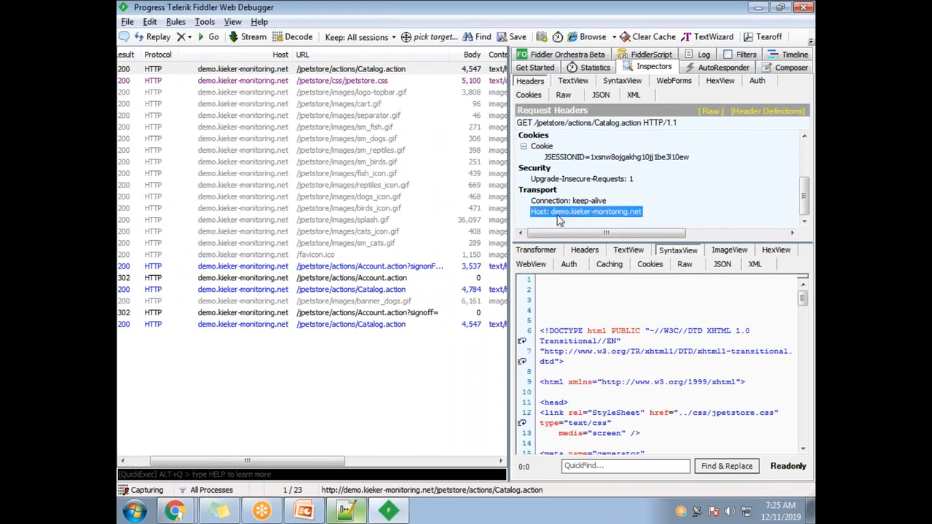
right_click(562, 214)
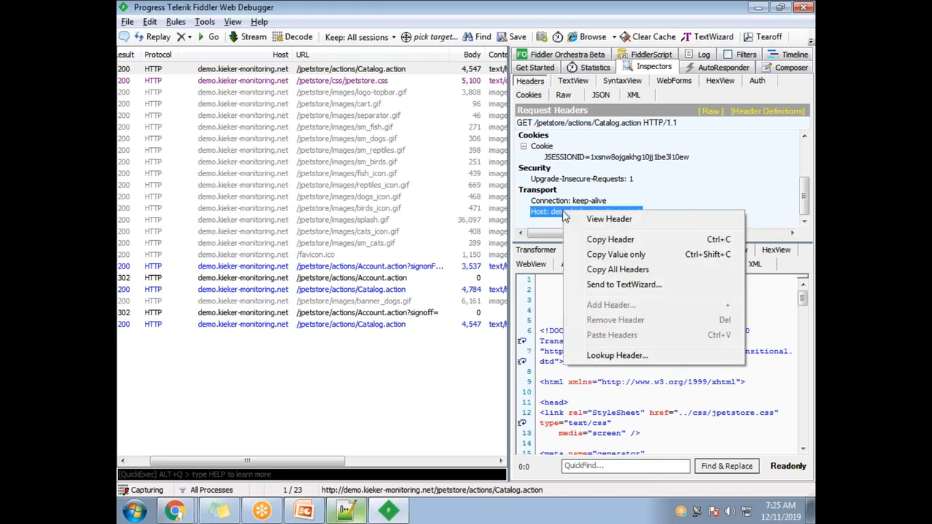
left_click(630, 255)
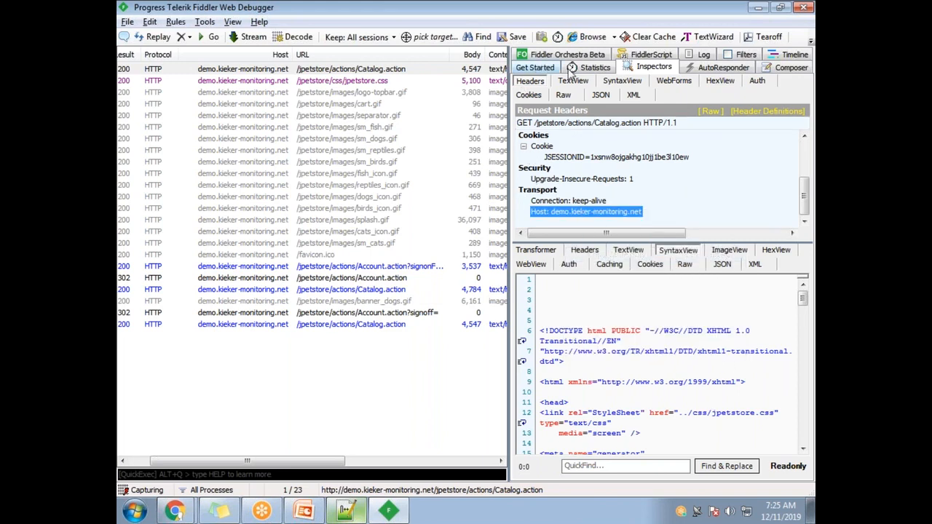
Turn on Use Filters and enter demo.kieker-monitoring.net as the only host to show.
left_click(737, 56)
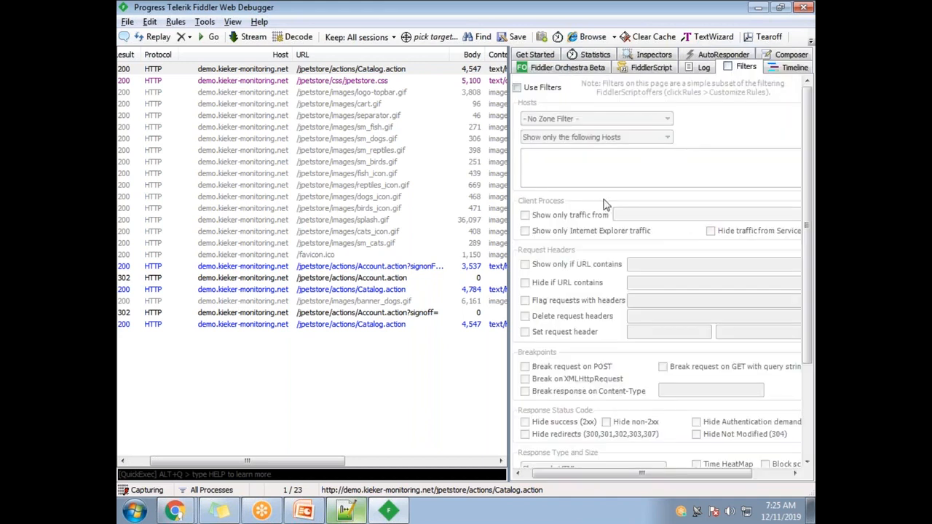
left_click(519, 87)
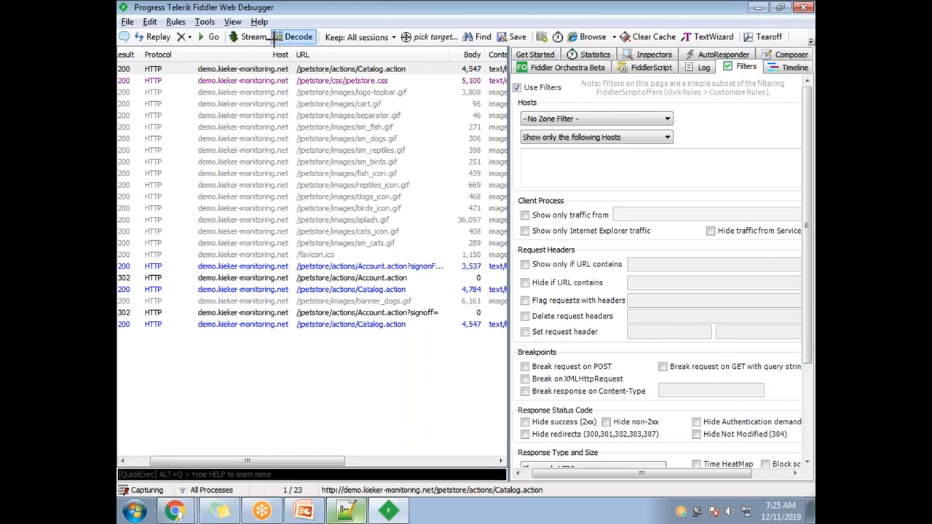
left_click(563, 159)
type("demo.kieker-monitoring.net")
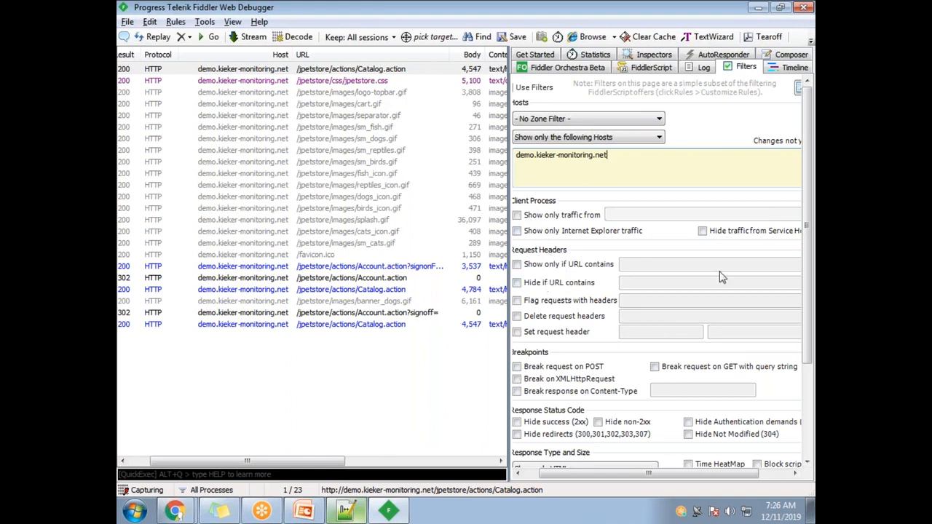
Examine the content-type choices available in the response type and size filter.
scroll(586, 350, "down", 3)
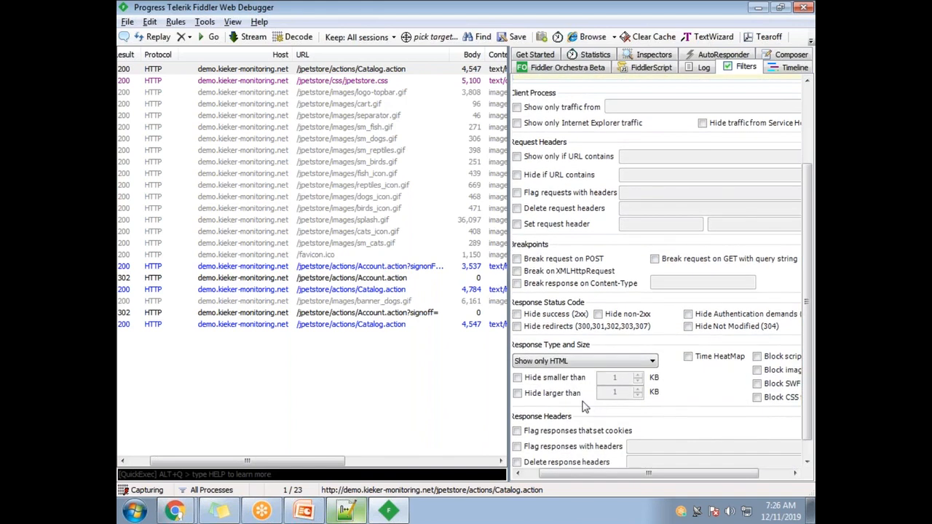
left_click(533, 362)
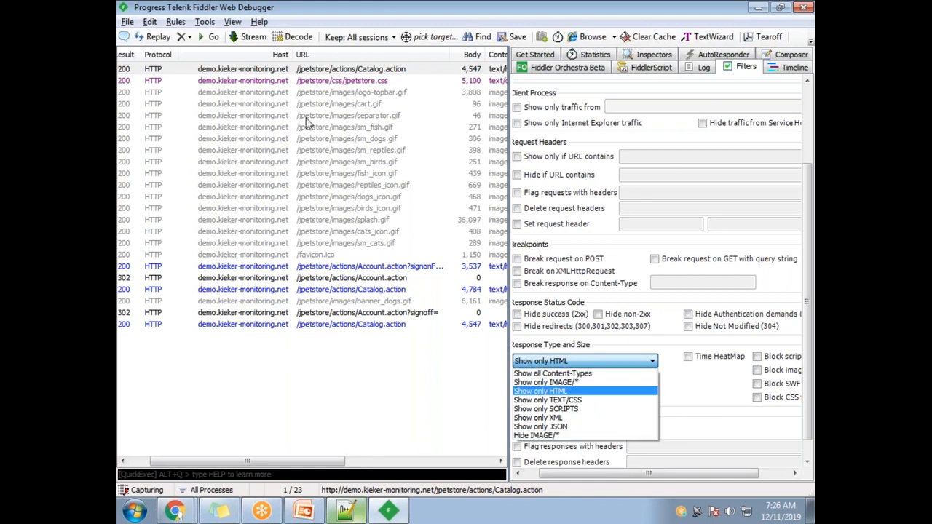
left_click(296, 453)
Remove all image sessions from the captured session list.
left_click(189, 37)
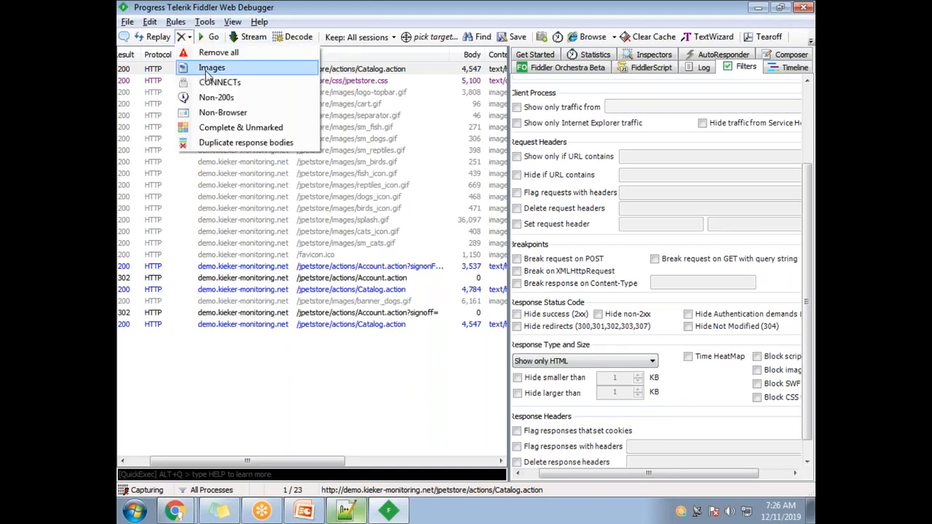
left_click(211, 70)
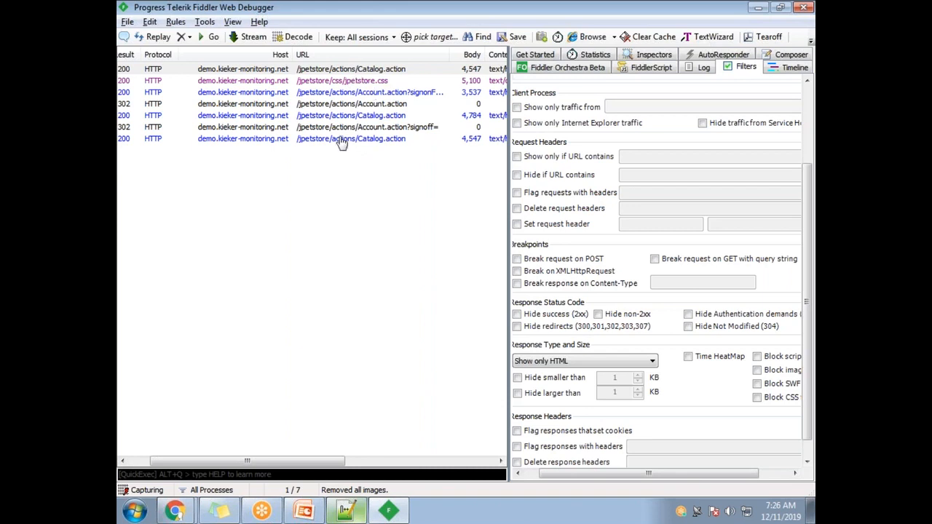
Start exporting all sessions with HTTPArchive v1.1 as the export format.
left_click(128, 22)
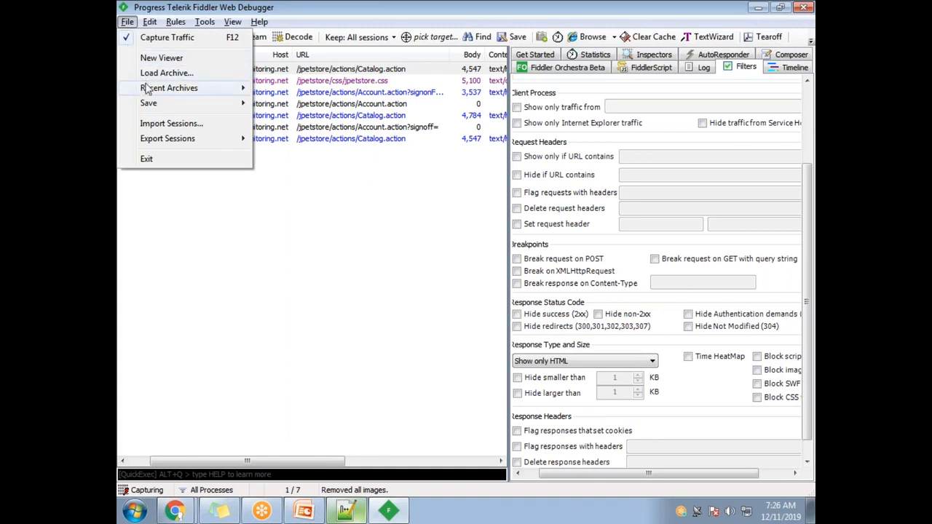
mouse_move(210, 144)
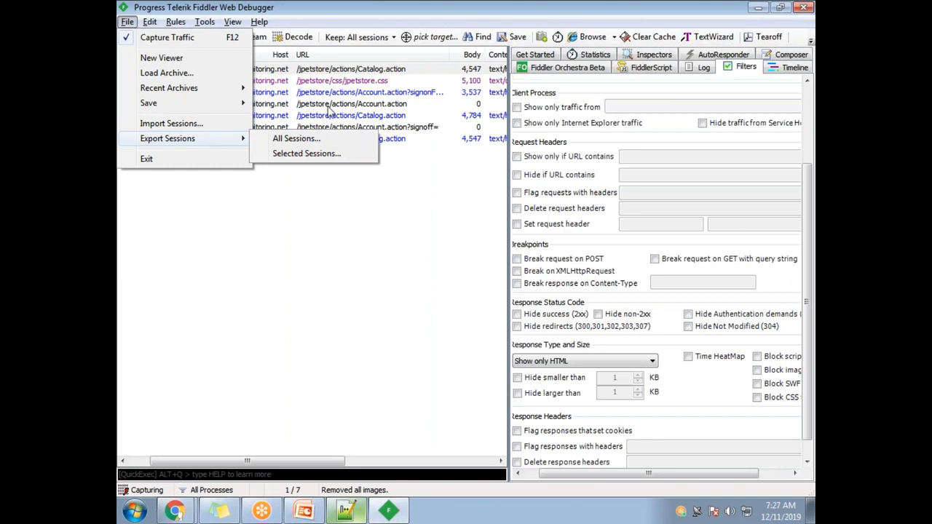
left_click(292, 140)
left_click(412, 220)
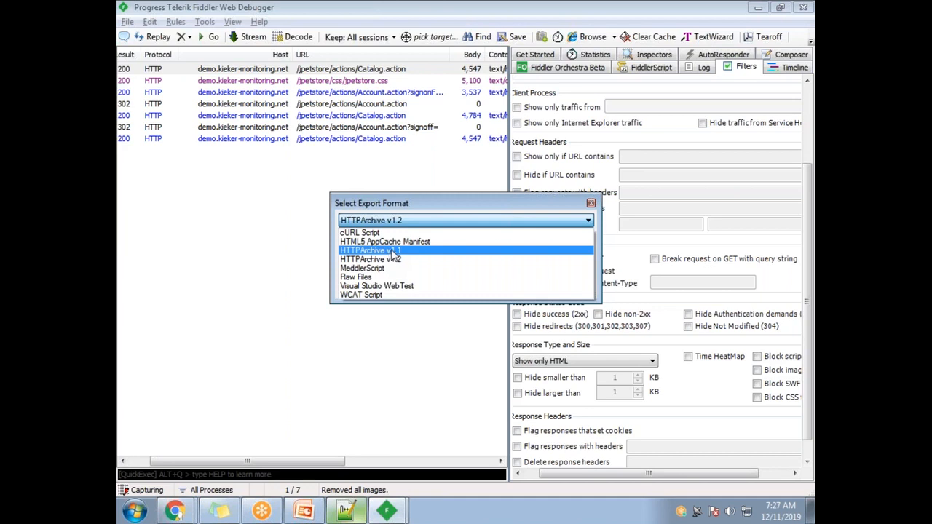
left_click(393, 251)
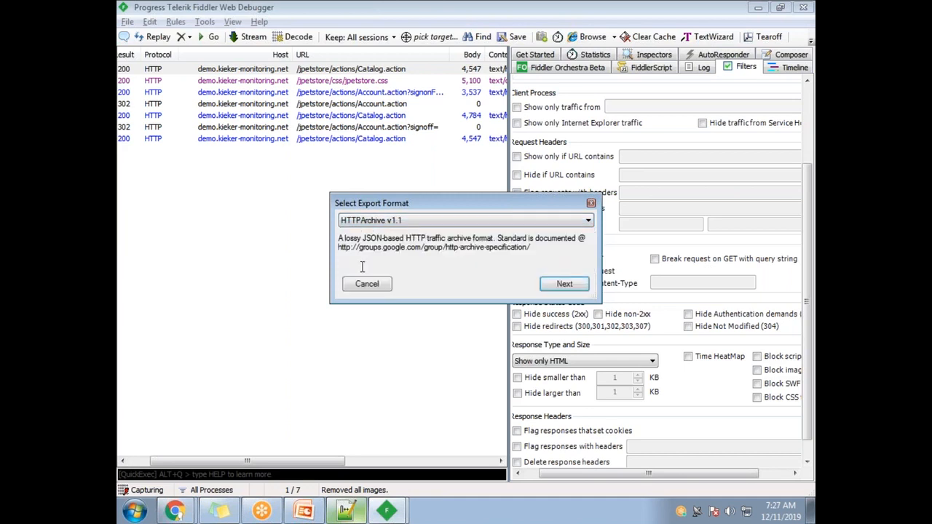
left_click(557, 285)
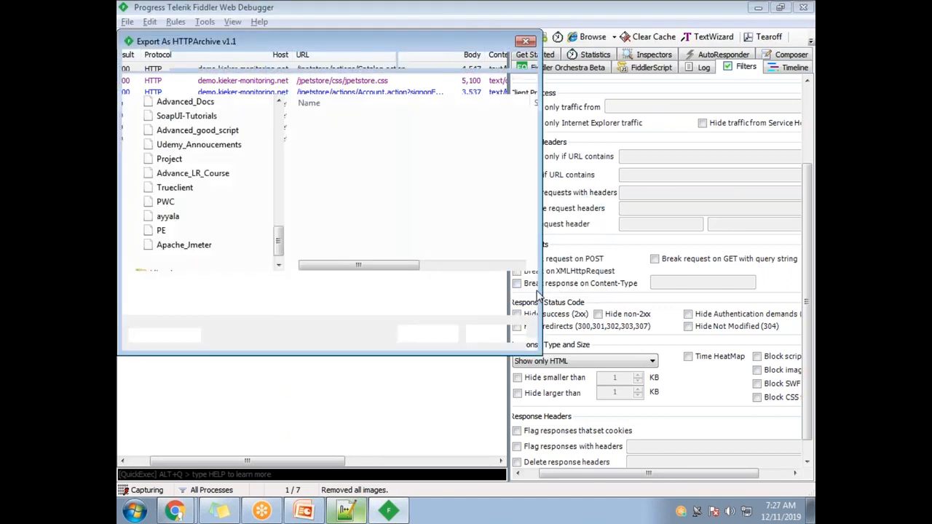
Save the export to the Desktop as an HTTPArchive JSON file named Fiddlerscript.
left_click(177, 182)
left_click(255, 286)
type("Fiddle")
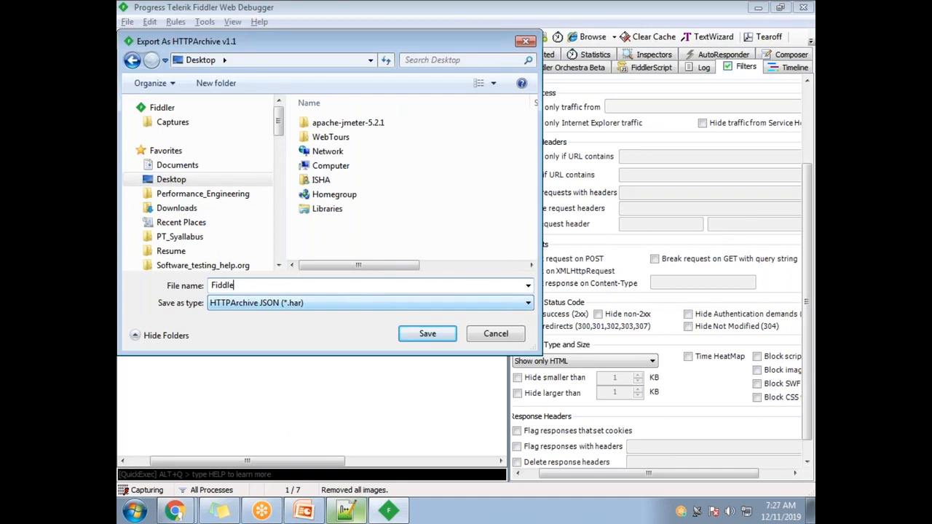
type("rscript")
key("Return")
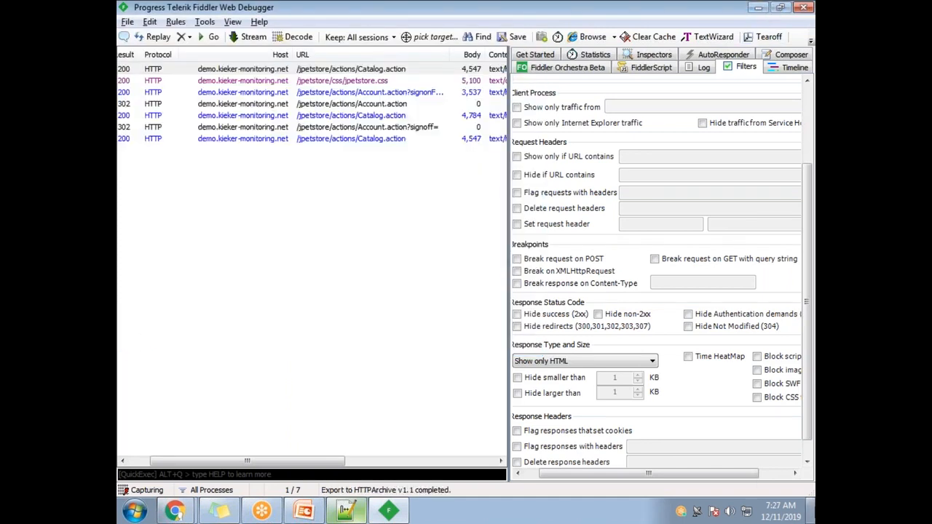
Show the desktop and check the properties of the exported Fiddlerscript file.
left_click(811, 510)
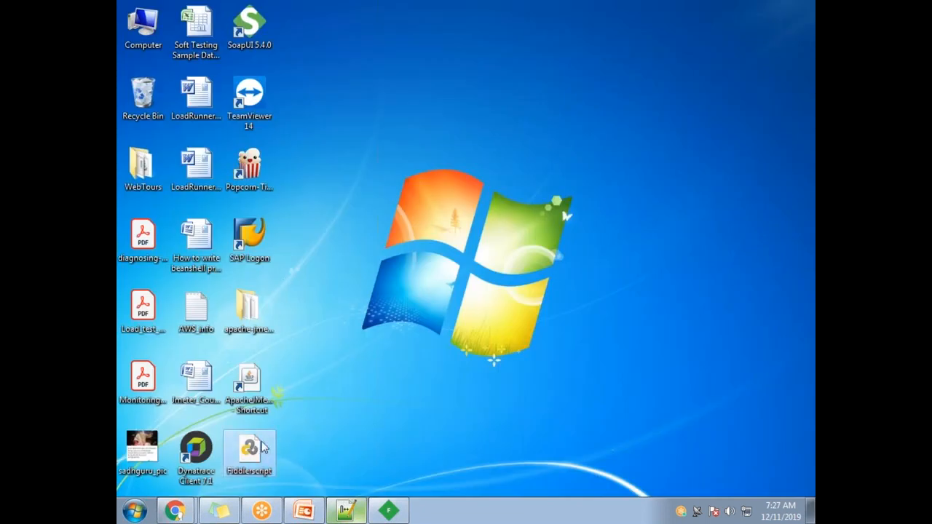
right_click(251, 457)
left_click(268, 447)
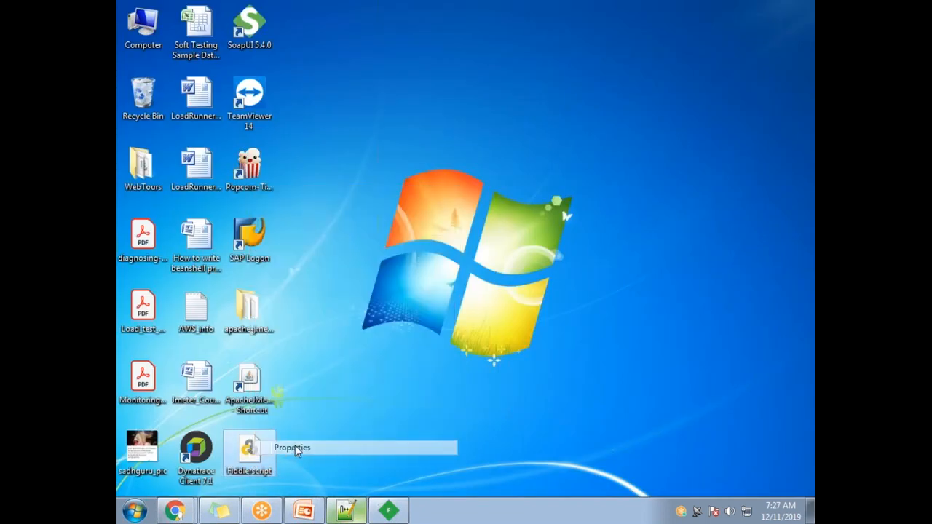
double_click(357, 232)
left_click(491, 155)
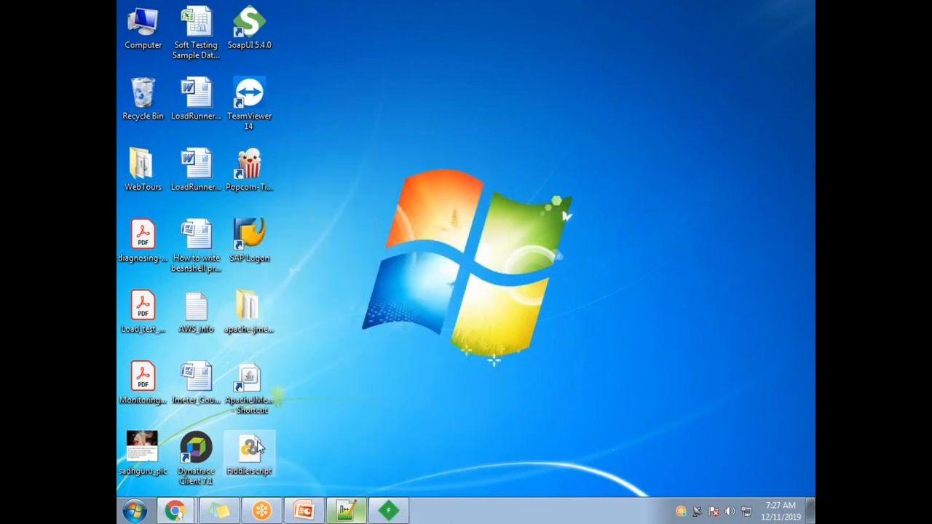
Switch to Chrome and close the news, LinkedIn and WhatsApp tabs in the second browser window, agreeing to leave the site.
mouse_move(176, 510)
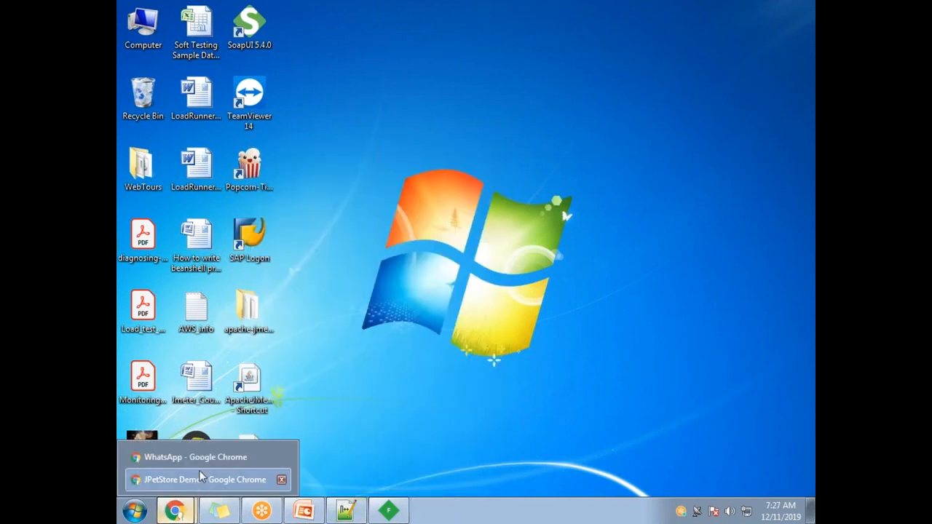
left_click(207, 481)
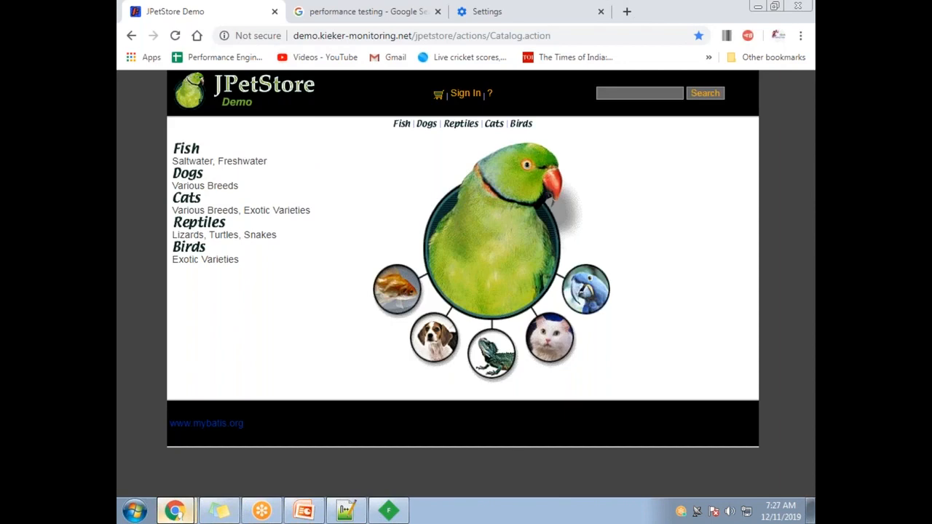
key("alt+Tab")
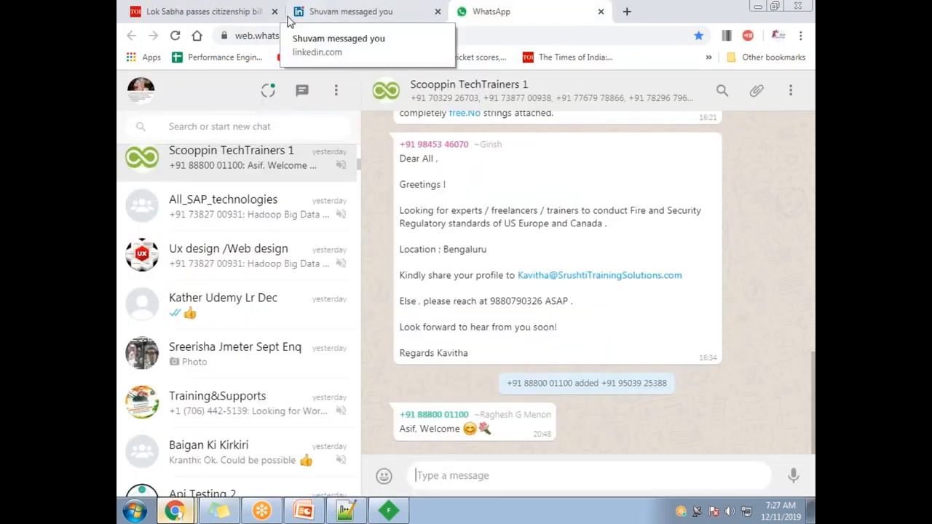
left_click(275, 12)
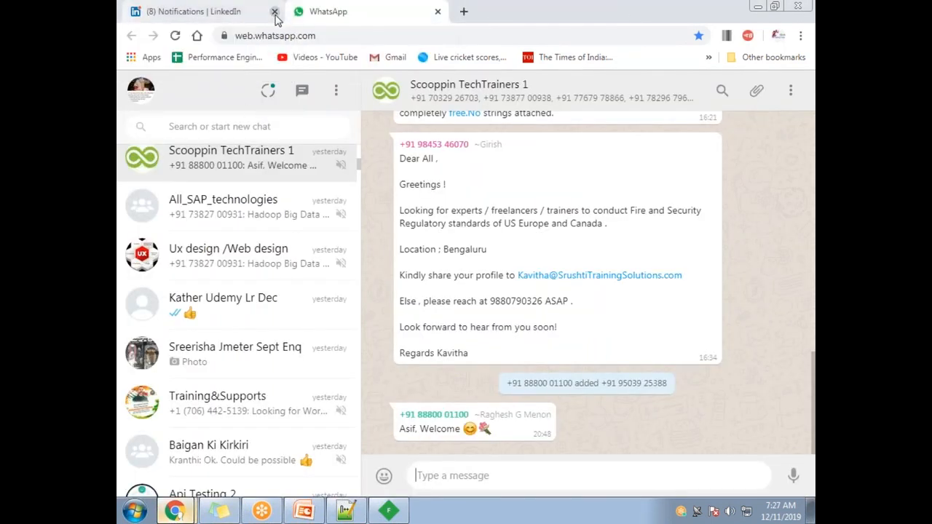
left_click(275, 12)
left_click(275, 12)
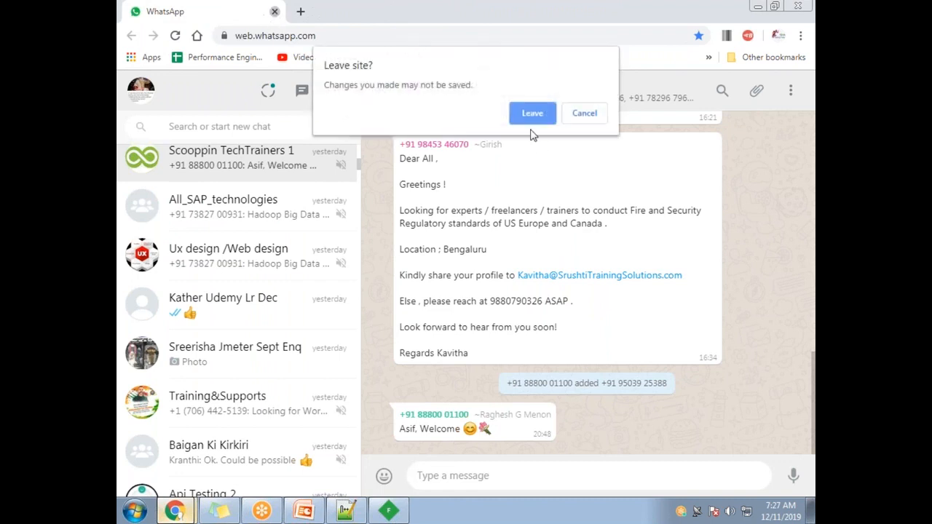
left_click(527, 110)
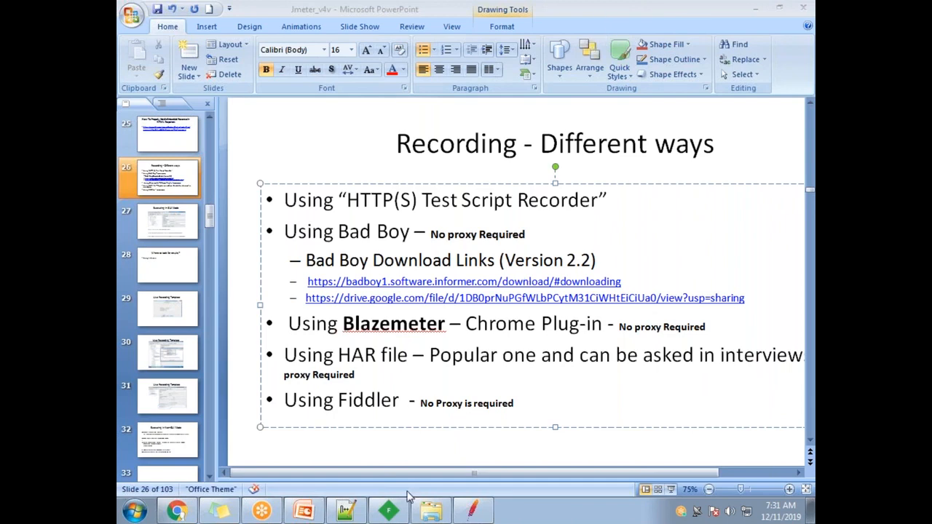
Switch to Fiddler and remove all sessions from the captured session list.
left_click(388, 511)
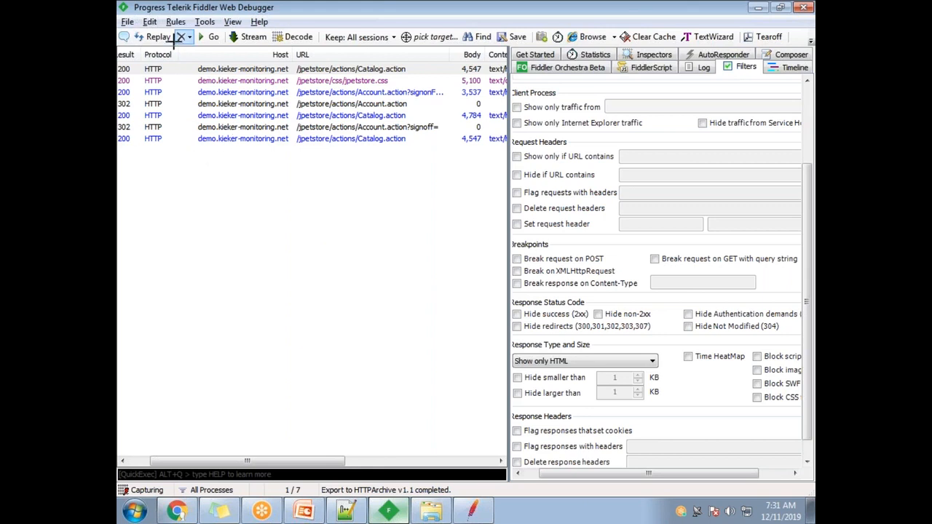
left_click(254, 73)
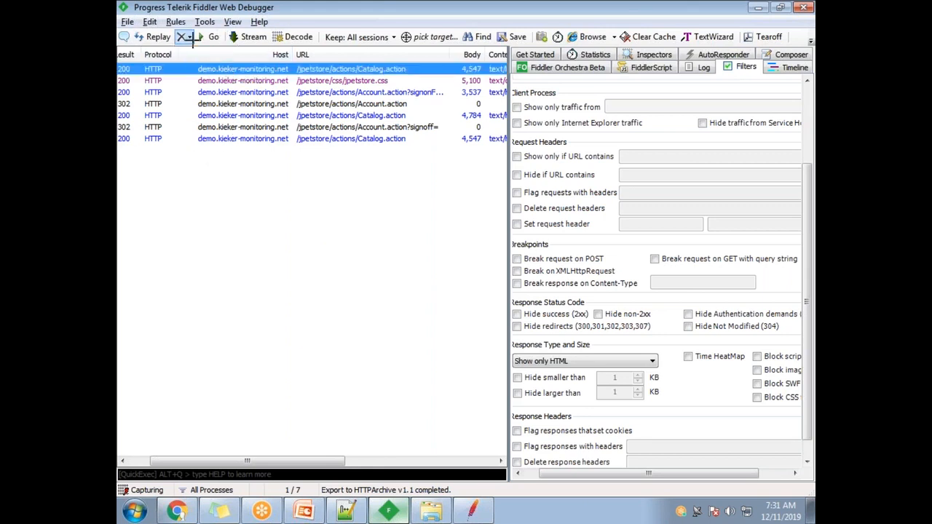
left_click(191, 38)
left_click(201, 56)
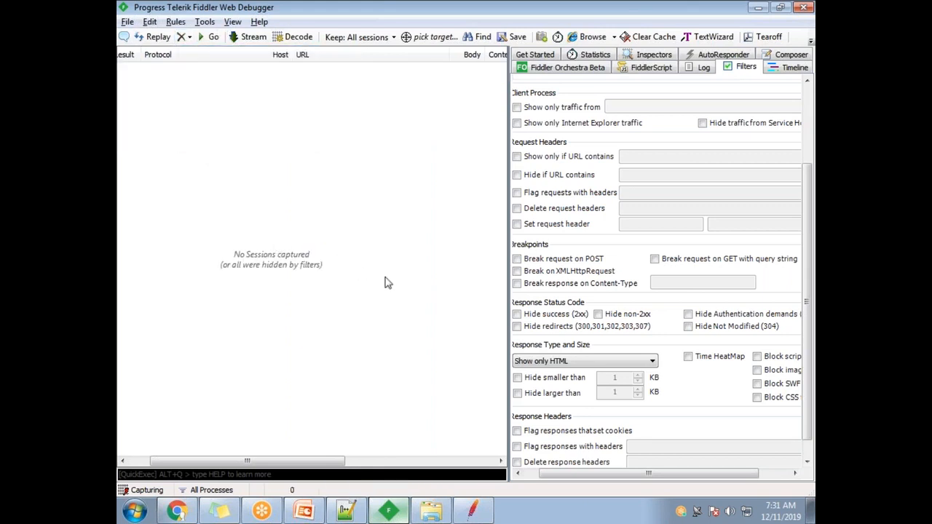
Switch to Chrome and bring up the BlazeMeter JMX Converter page.
left_click(176, 511)
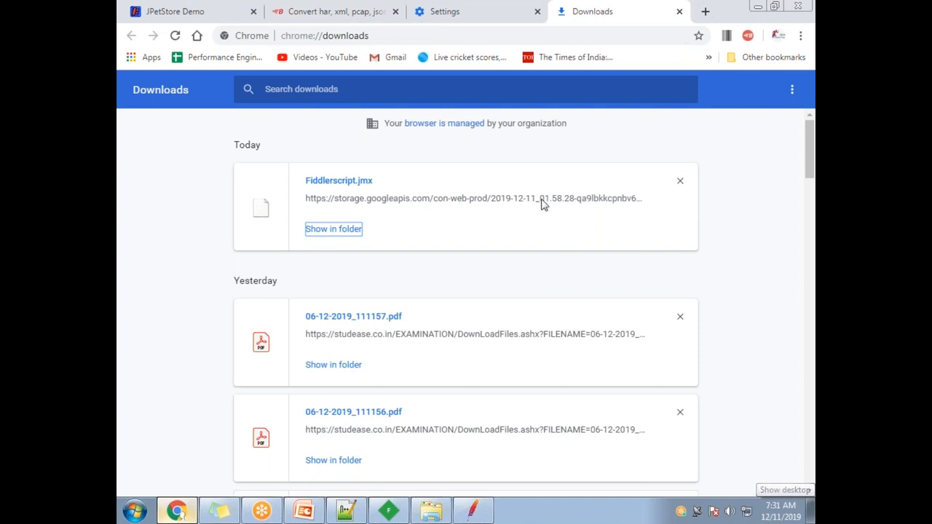
left_click(288, 15)
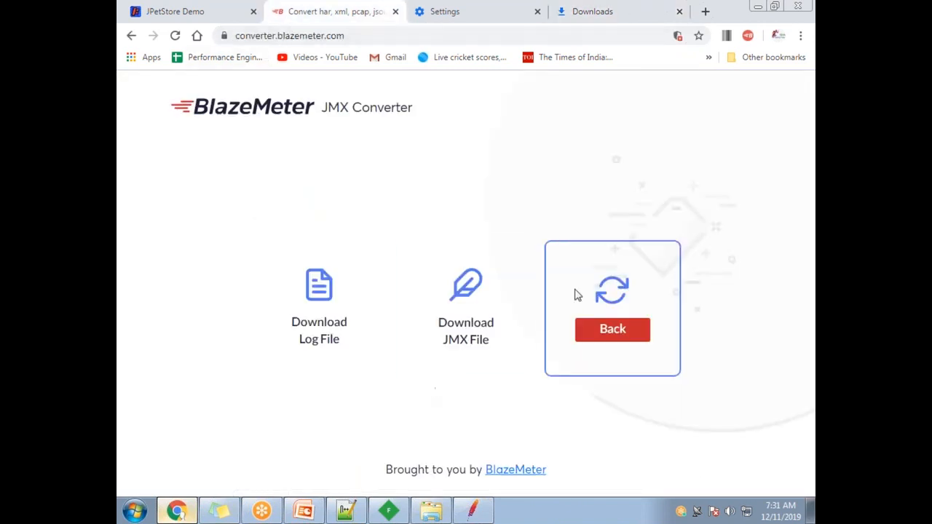
Show the desktop and turn off the display of desktop icons.
left_click(808, 514)
left_click(570, 29)
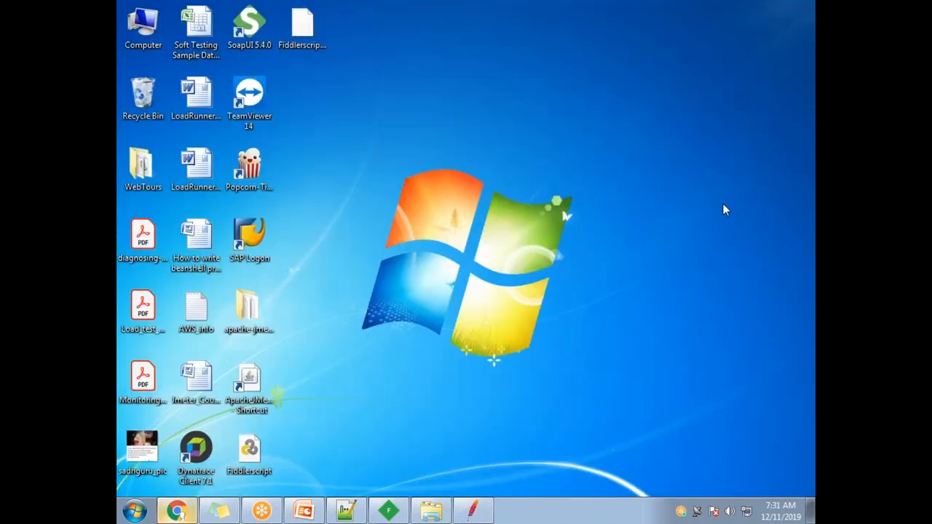
right_click(324, 110)
mouse_move(343, 119)
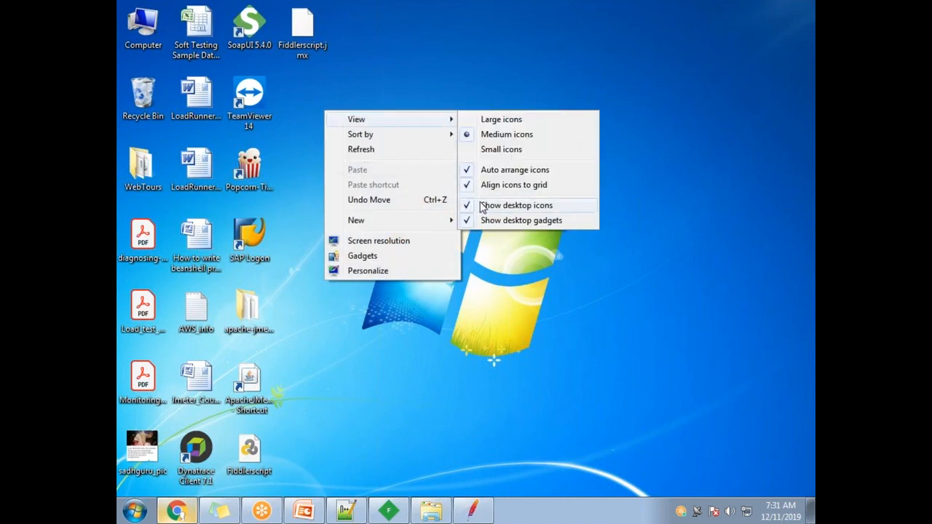
left_click(483, 207)
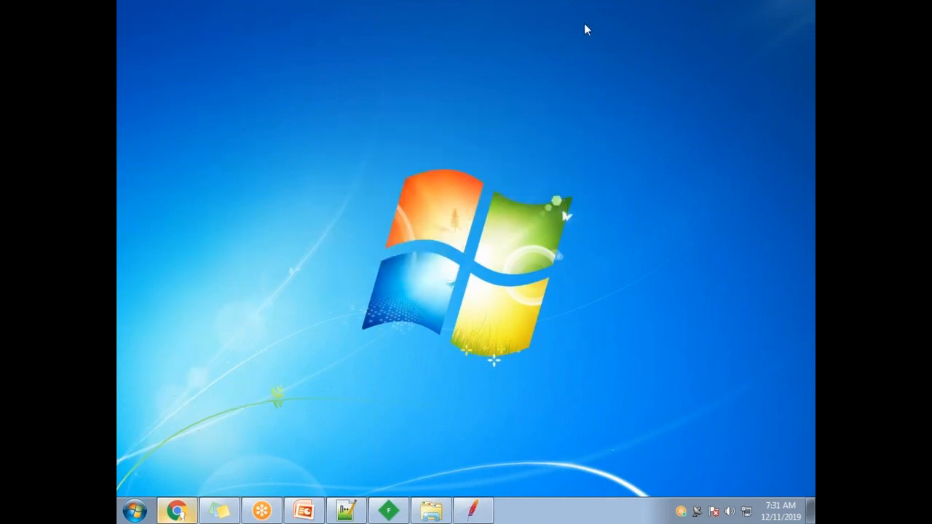
Switch to Chrome and return the BlazeMeter JMX Converter to its file selection form.
left_click(176, 511)
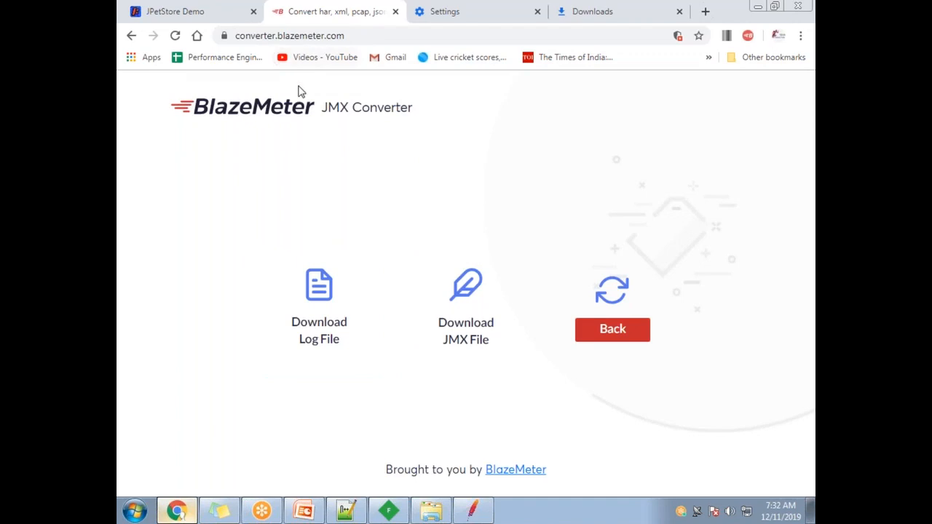
left_click(625, 324)
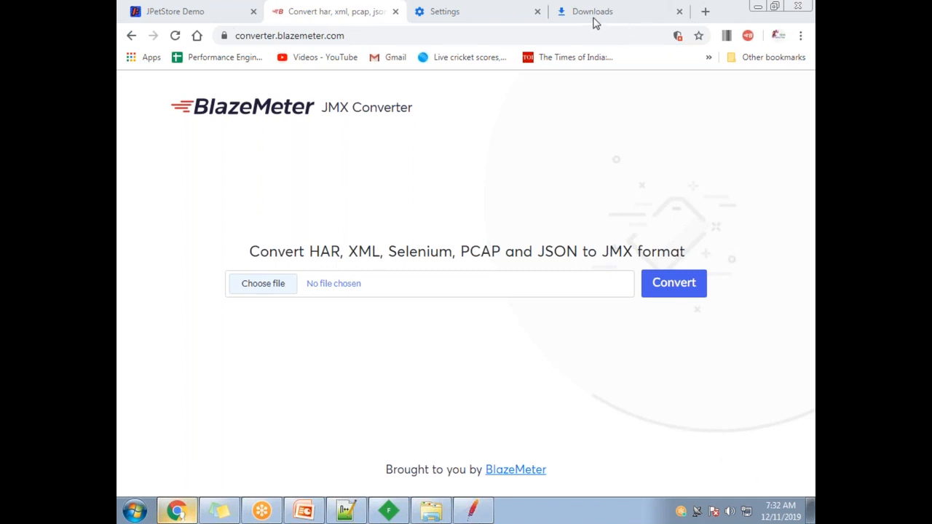
Show the desktop and turn the display of desktop icons back on.
left_click(810, 510)
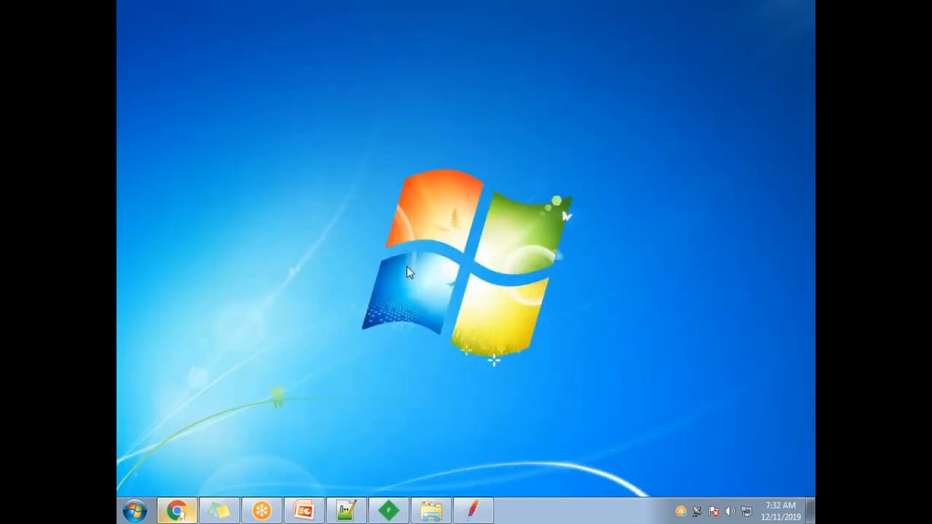
right_click(356, 116)
mouse_move(393, 121)
left_click(561, 207)
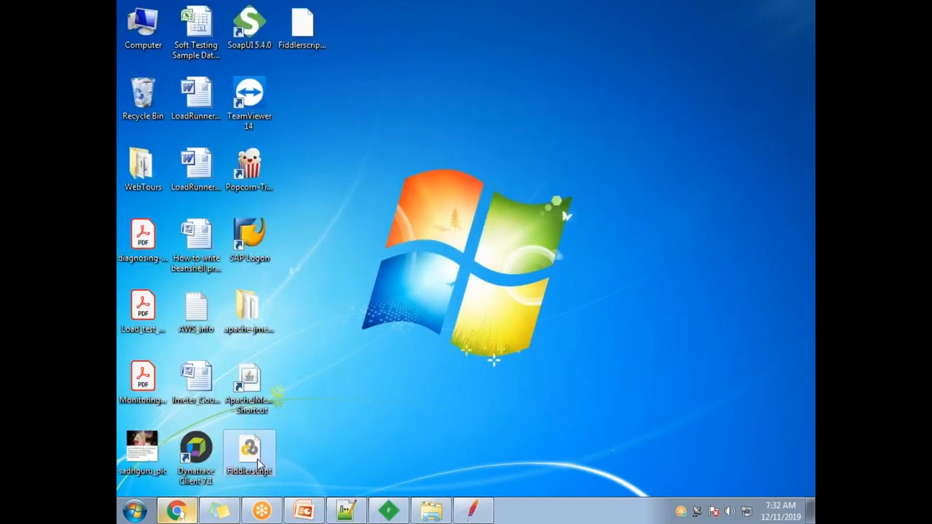
Check the file type in the properties of the exported Fiddlerscript file on the desktop, then close the properties.
right_click(258, 458)
left_click(299, 449)
left_click_drag(378, 233, 326, 234)
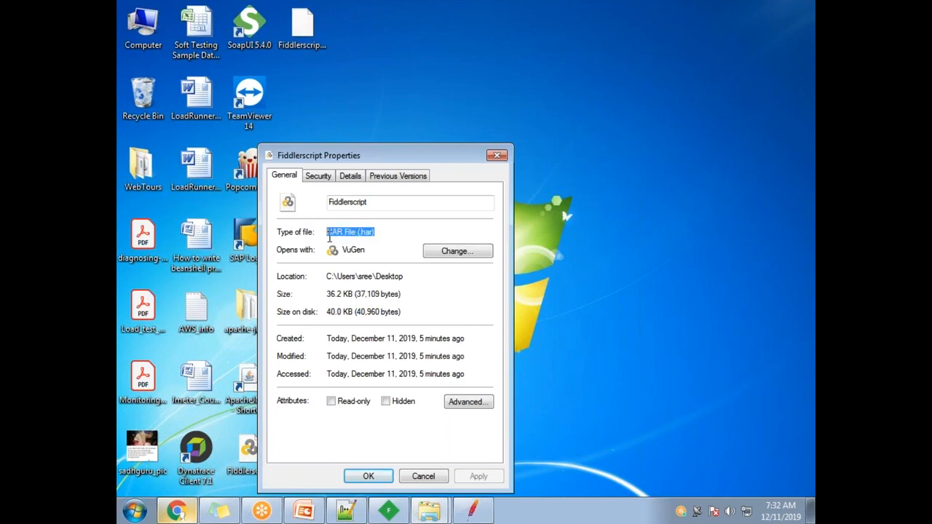
left_click(496, 159)
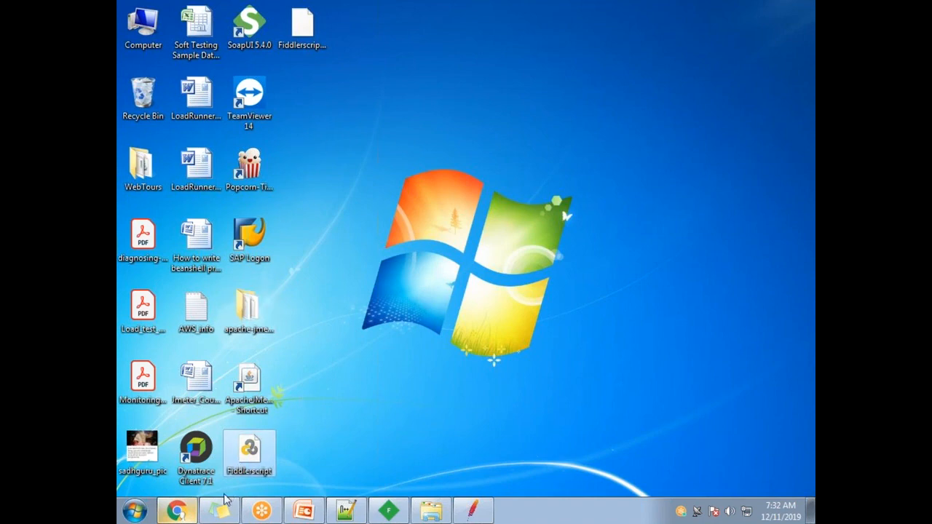
Switch to Chrome and convert Fiddlerscript.har from the Desktop to JMX format with the BlazeMeter JMX Converter.
left_click(190, 507)
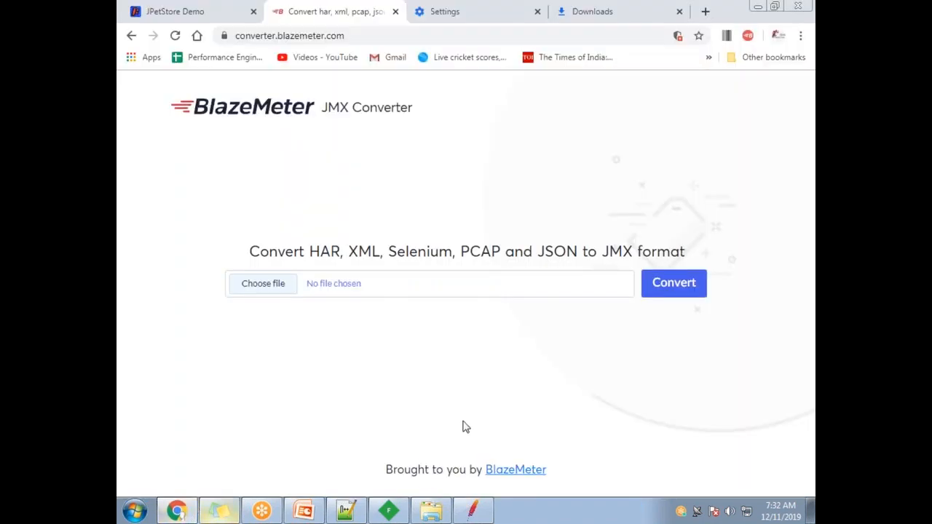
left_click(266, 38)
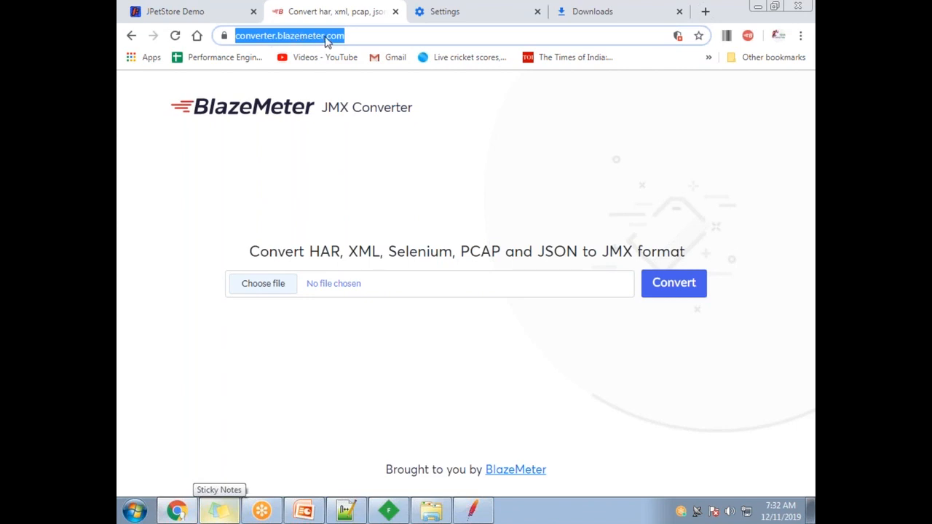
left_click(278, 290)
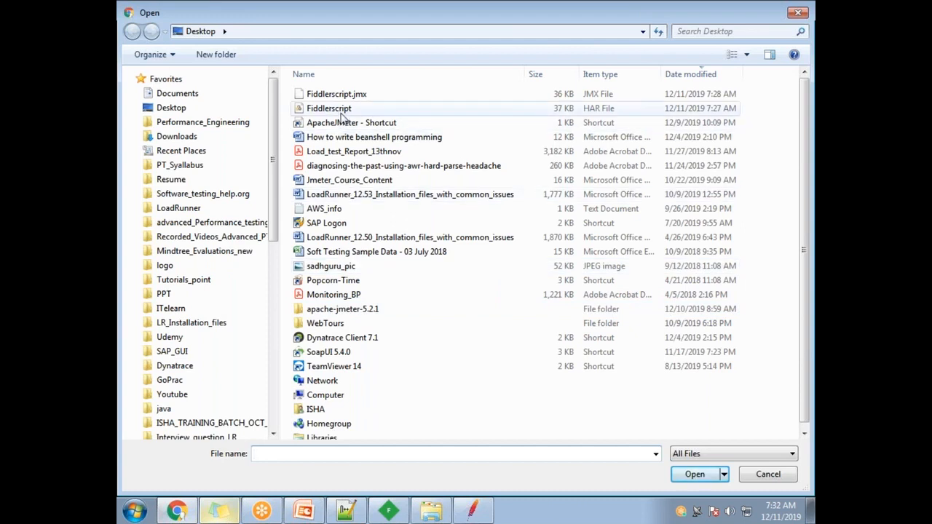
double_click(337, 108)
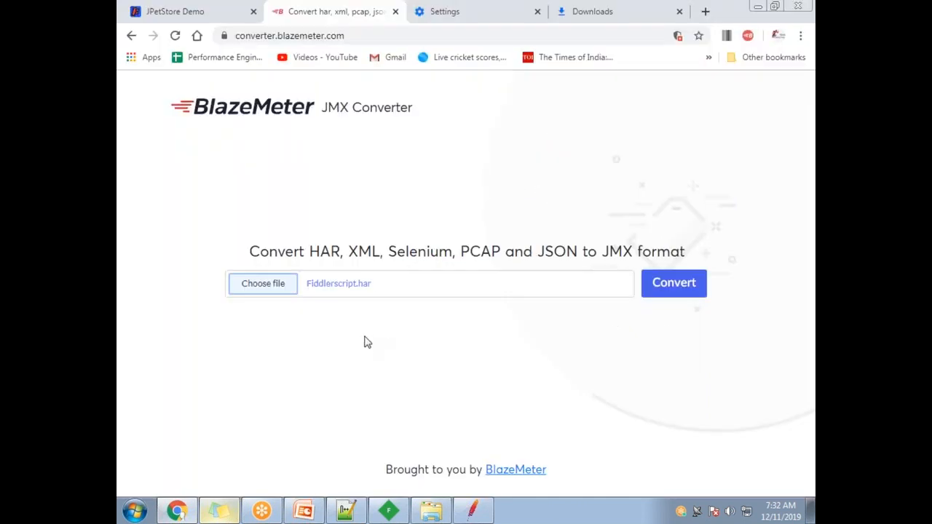
left_click(668, 286)
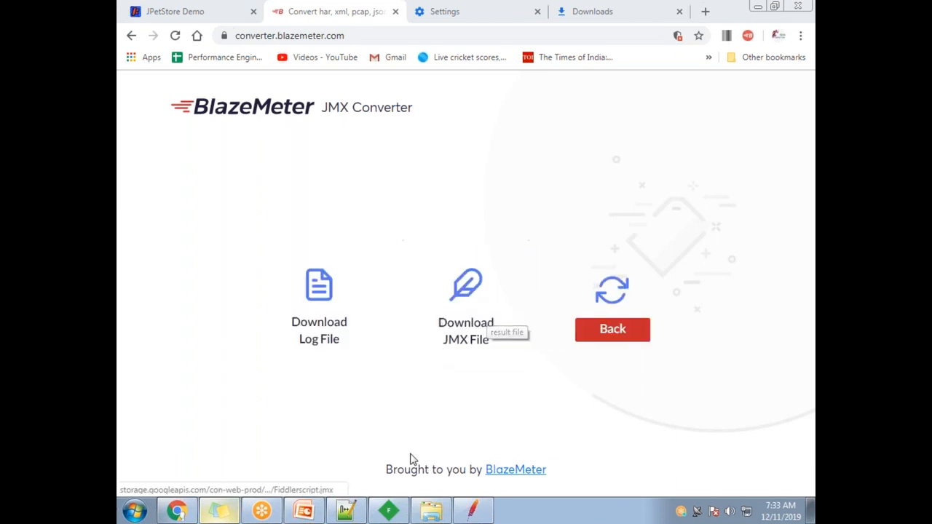
Look over the contents of the Downloads folder, then minimize its window.
left_click(432, 512)
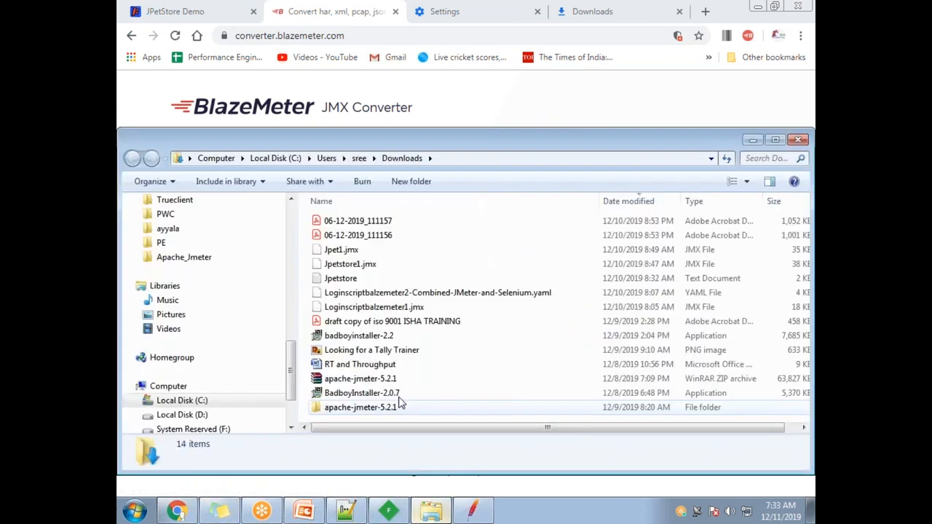
double_click(487, 148)
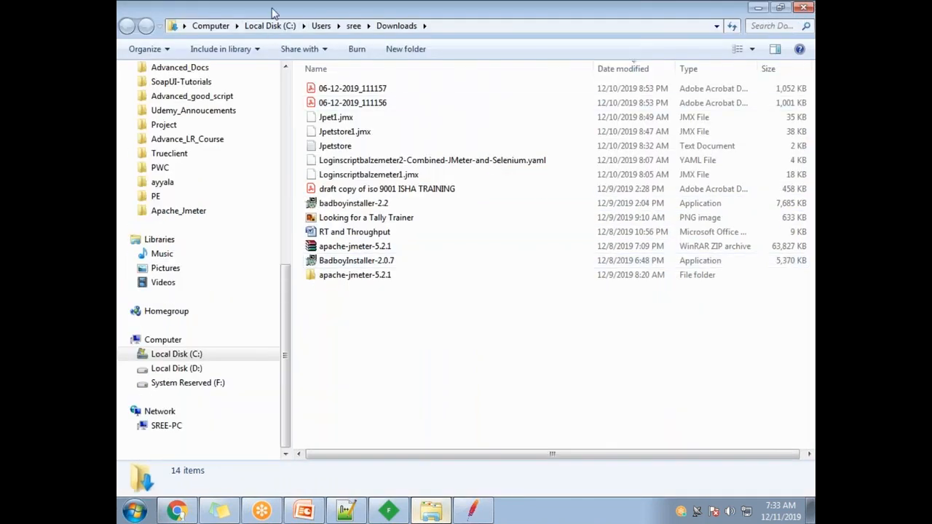
left_click(781, 7)
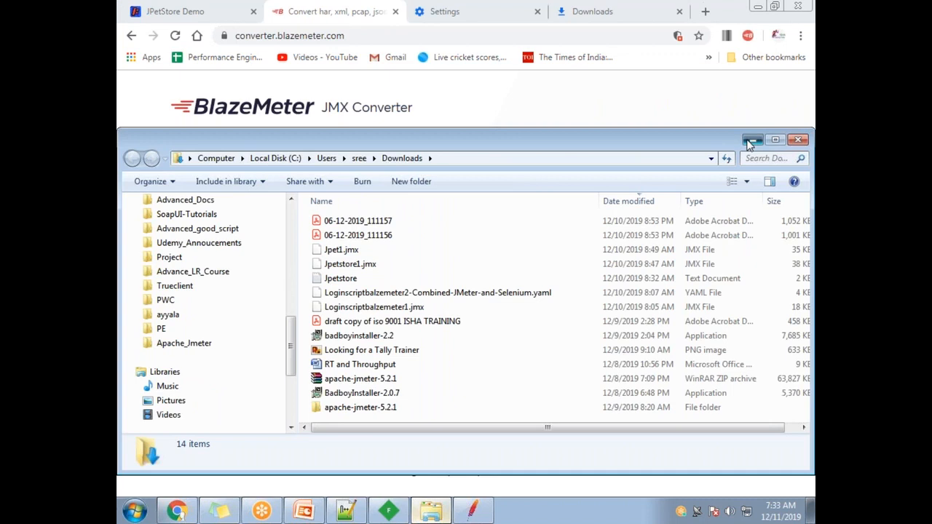
left_click(752, 142)
Download the converted JMX file and select Fiddlerscript.jmx in the Downloads folder.
left_click(443, 325)
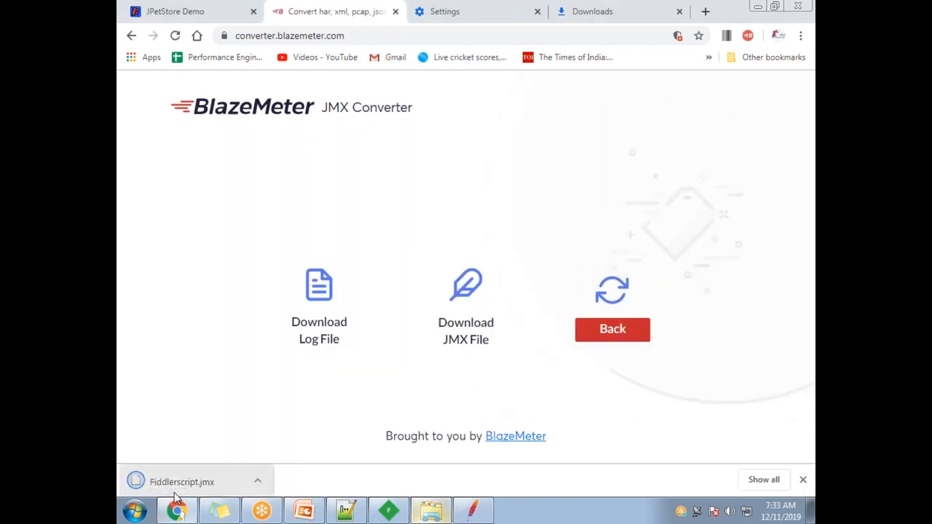
left_click(434, 512)
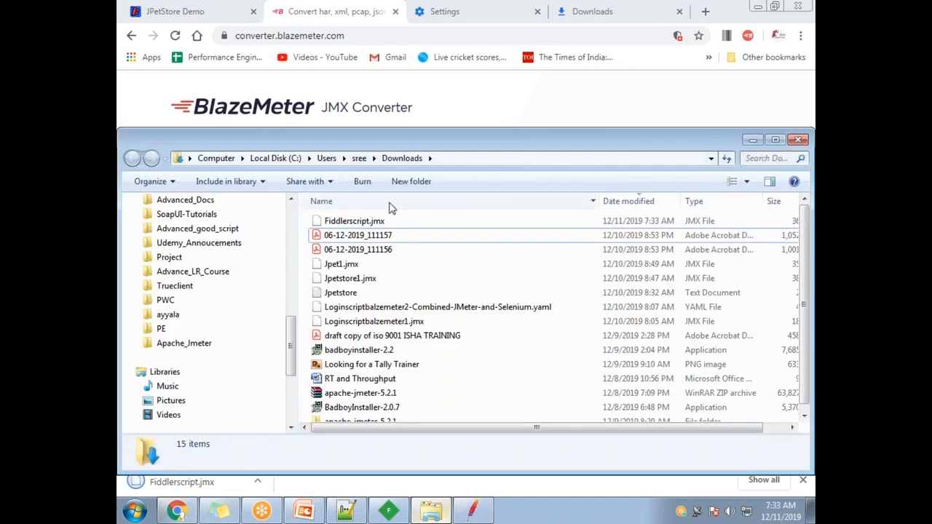
left_click(357, 222)
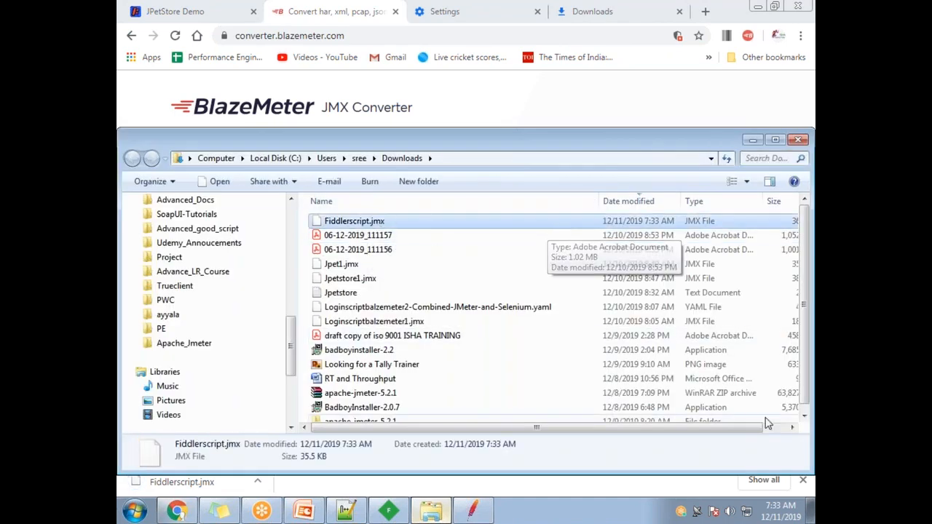
Move Fiddlerscript.jmx from the Downloads folder to the desktop, replacing the existing file of the same name.
left_click(811, 514)
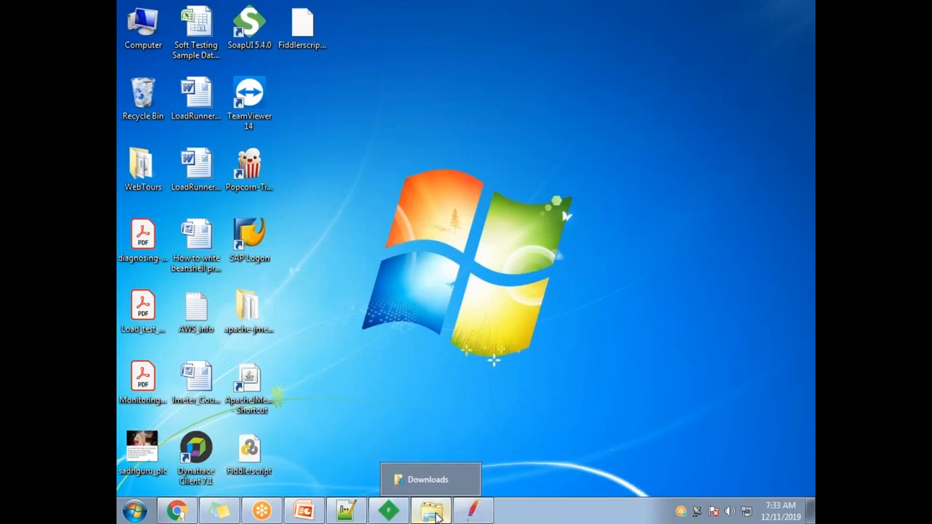
left_click(431, 512)
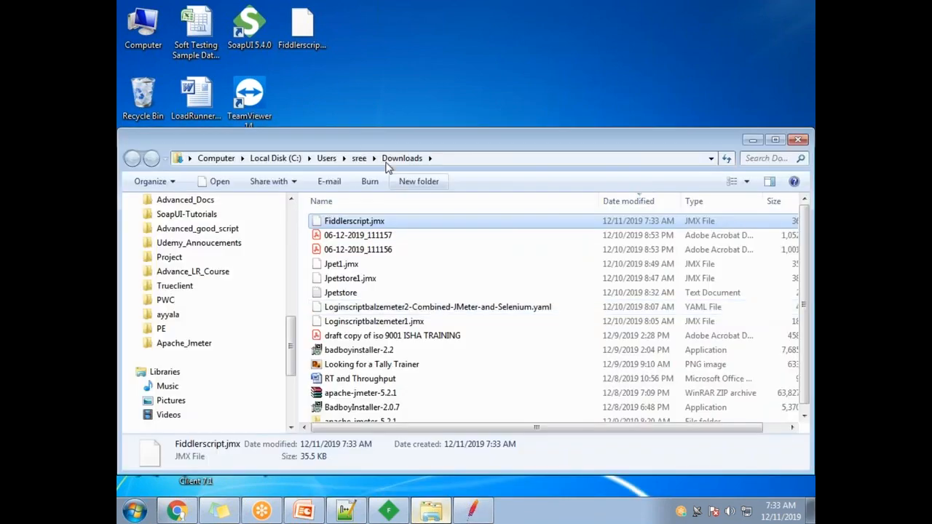
left_click_drag(380, 139, 713, 223)
left_click_drag(681, 311, 399, 148)
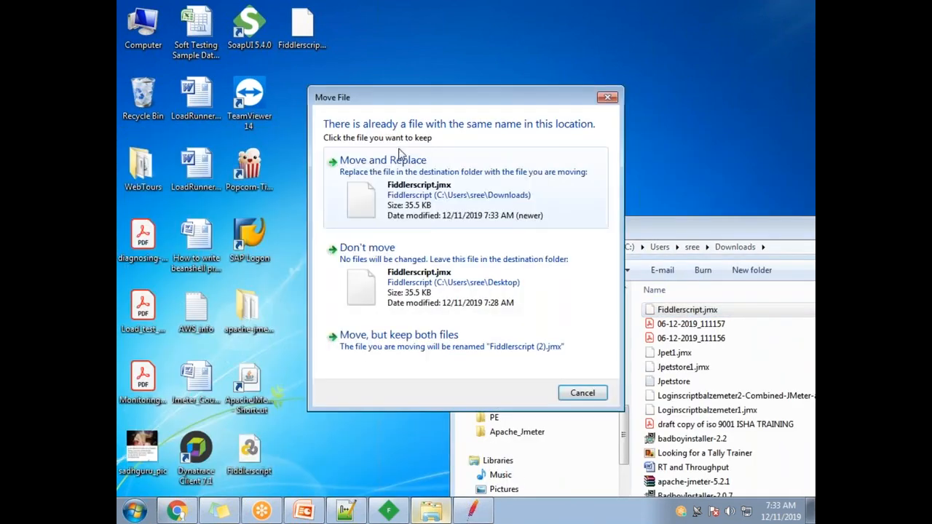
left_click(426, 185)
left_click_drag(719, 236, 484, 238)
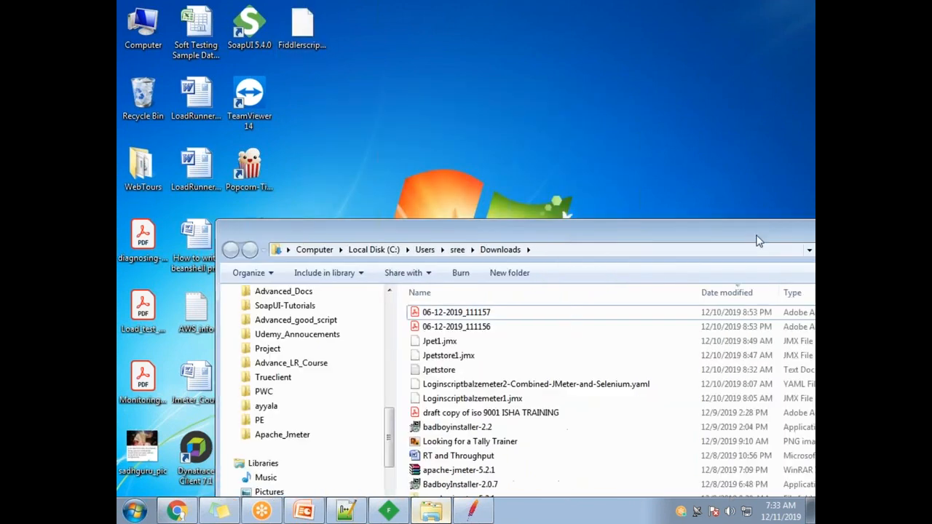
Open Fiddlerscript.jmx from the desktop in JMeter without saving the previous plan, and expand its Thread Group to view the requests.
left_click(770, 235)
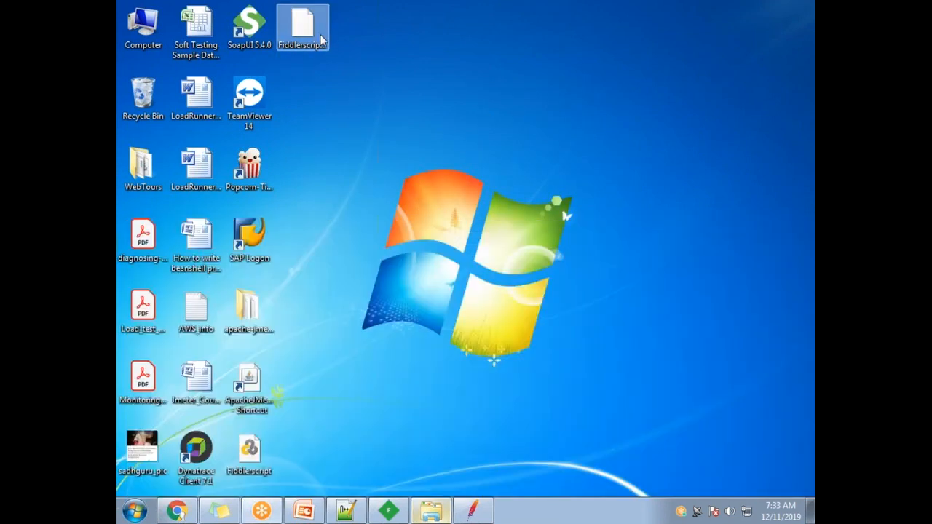
left_click(473, 510)
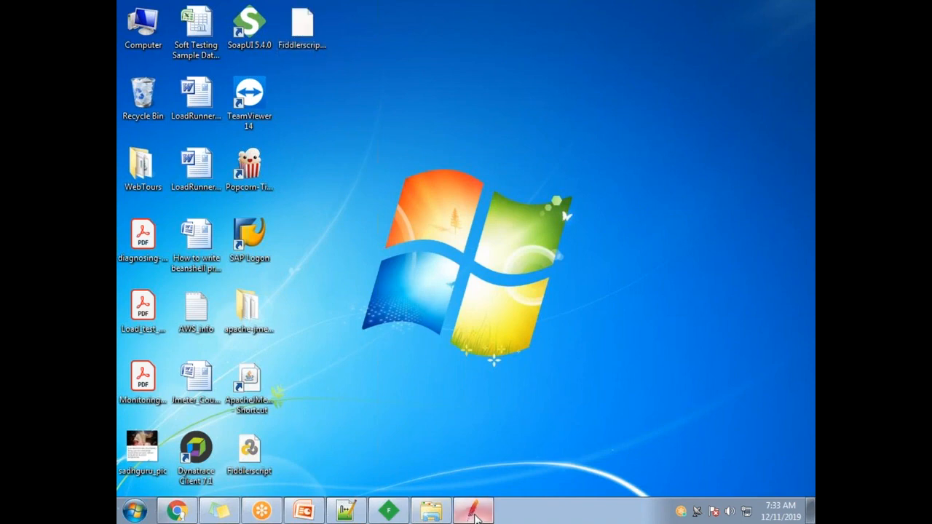
left_click_drag(304, 29, 270, 271)
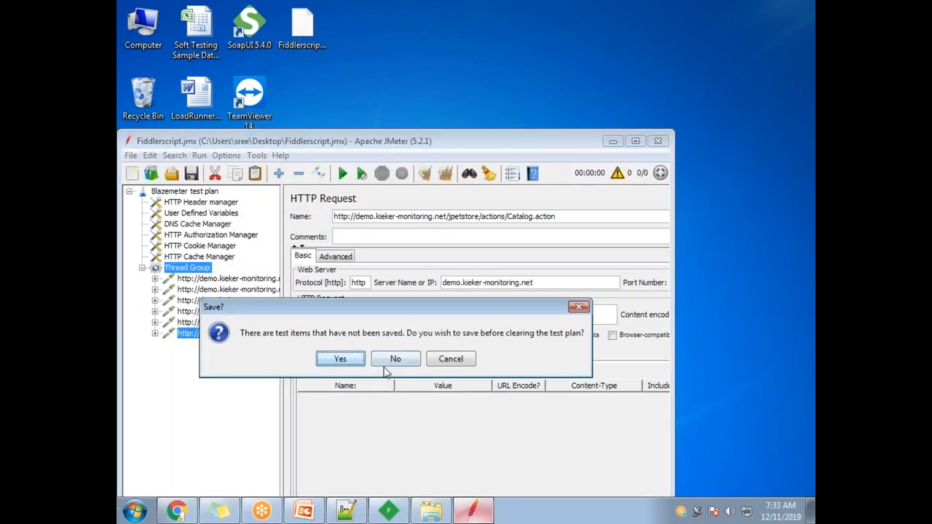
left_click(395, 358)
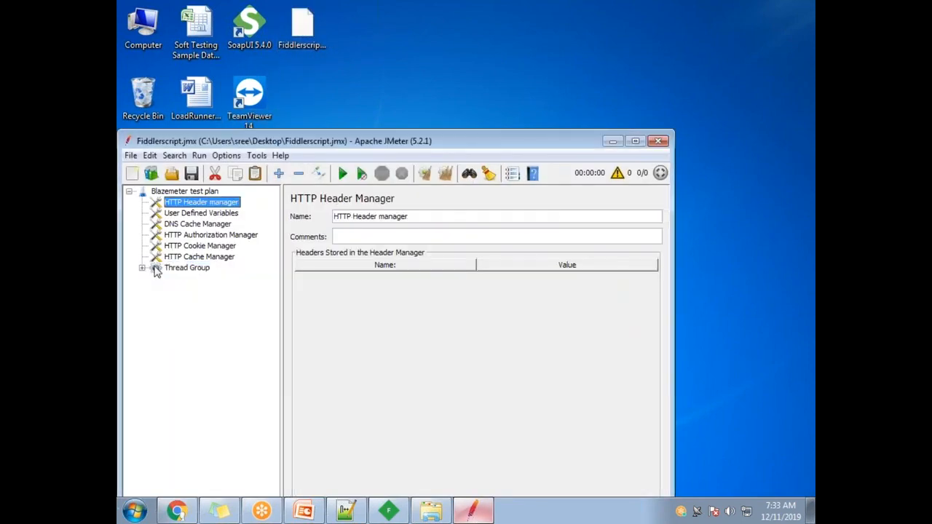
left_click(142, 268)
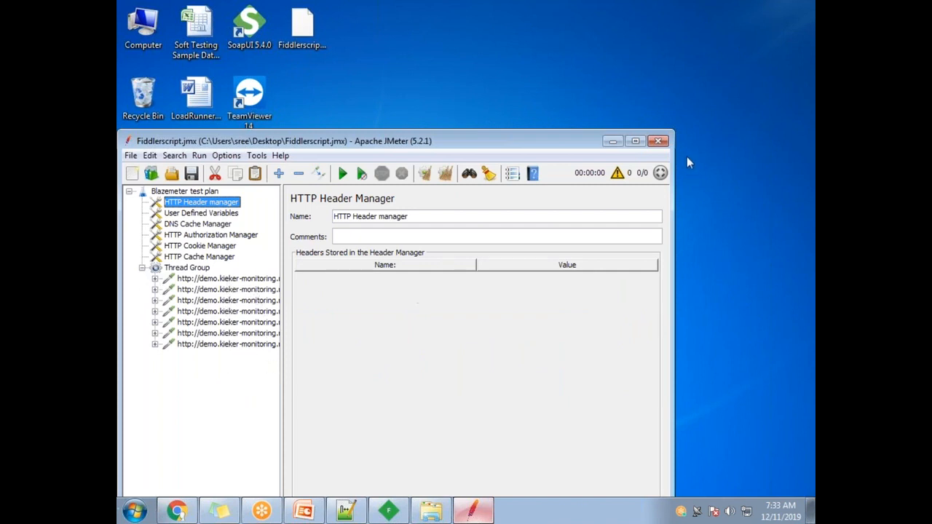
left_click(613, 143)
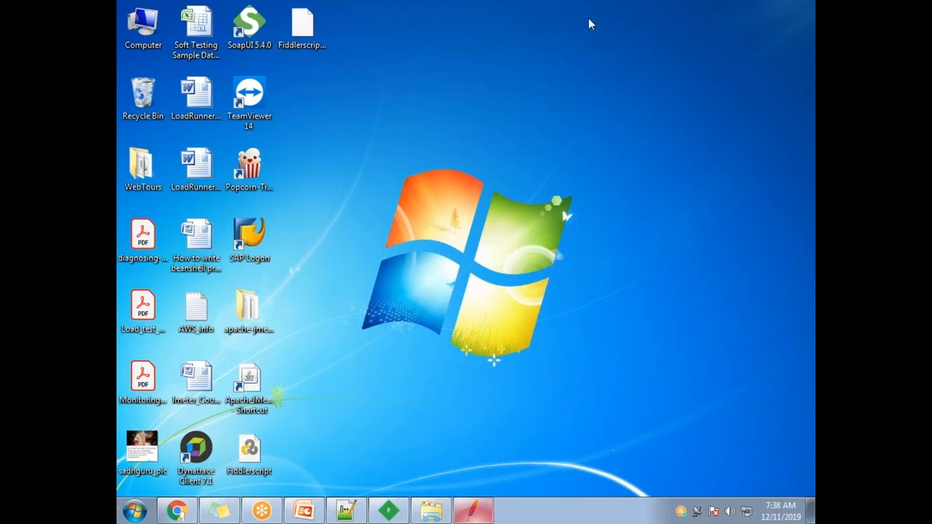
Refresh the desktop and switch to PowerPoint to view the "Executing in GUI Mode" slide.
right_click(402, 117)
mouse_move(443, 131)
left_click(456, 246)
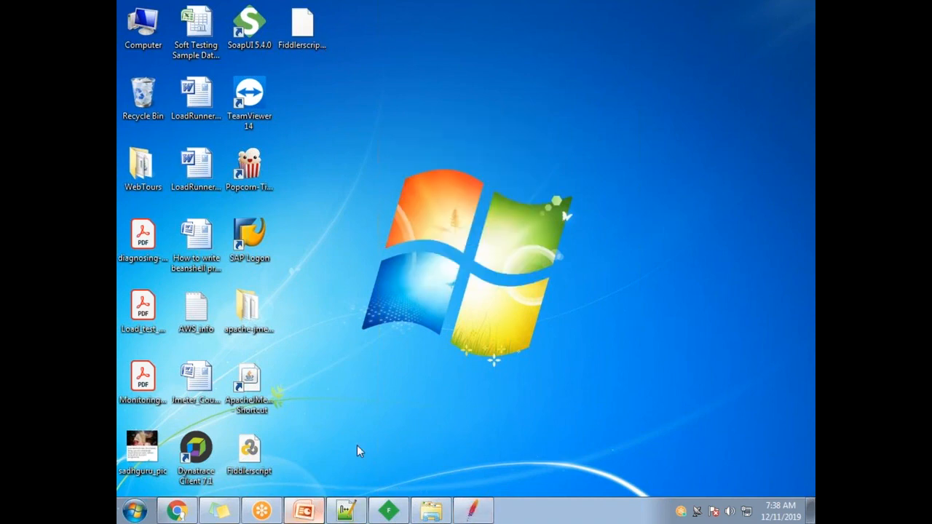
key("alt+Tab")
left_click(186, 226)
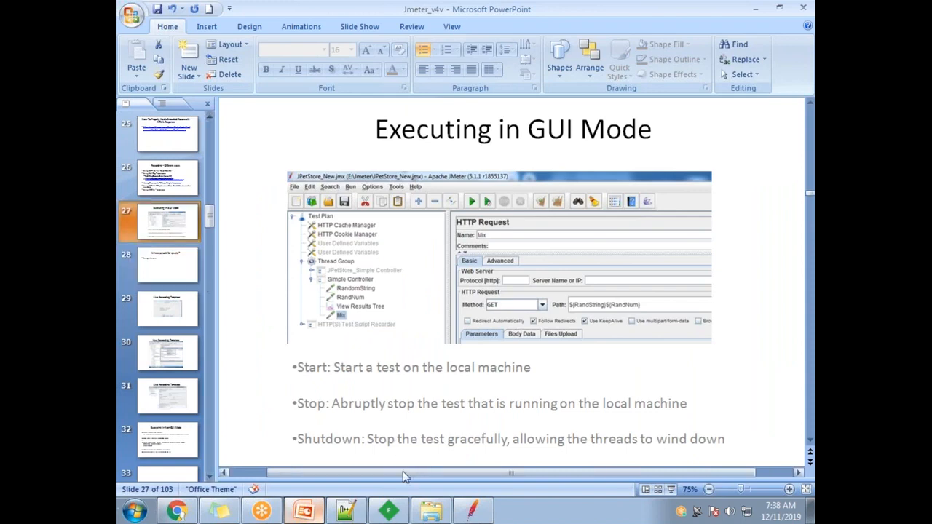
Switch to Notepad++ and add the line "Execute in 2 modes" below "Wireshark", separated by a blank line.
left_click(357, 512)
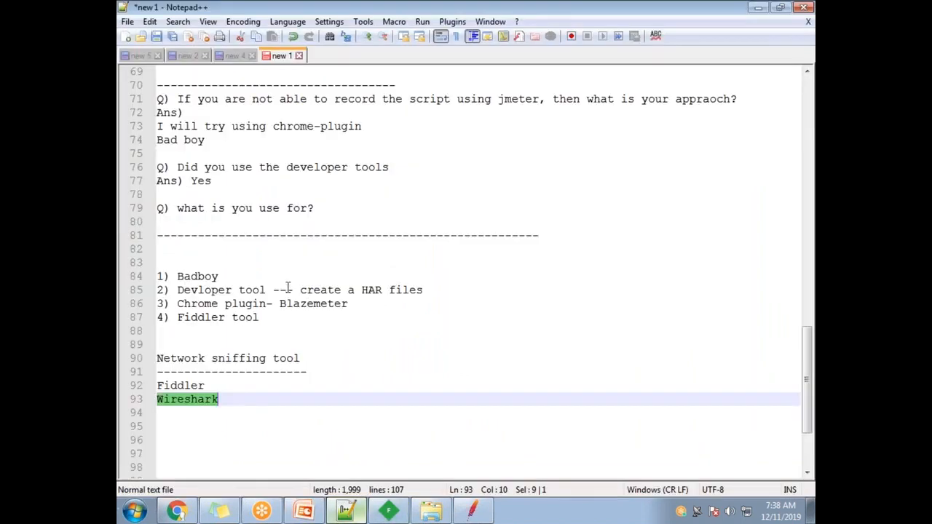
left_click(236, 395)
key("Return")
key("Return")
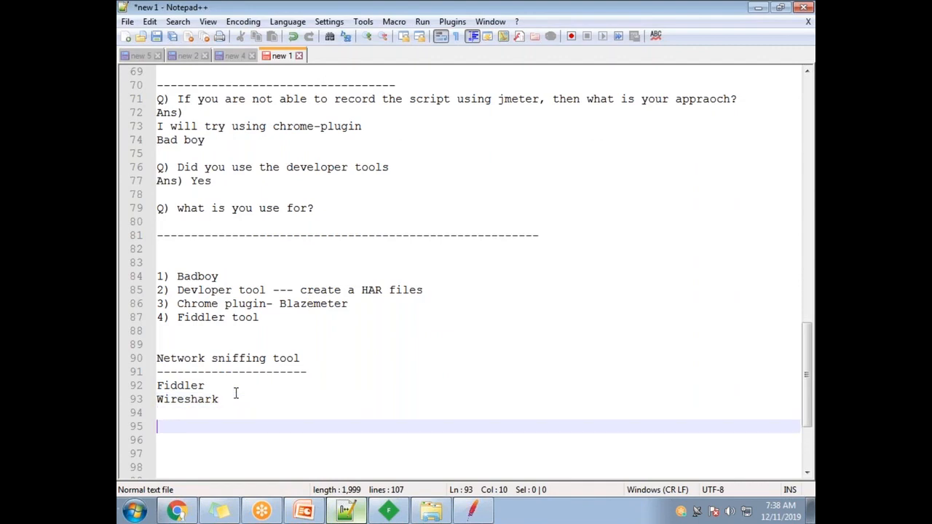
type("Execute ")
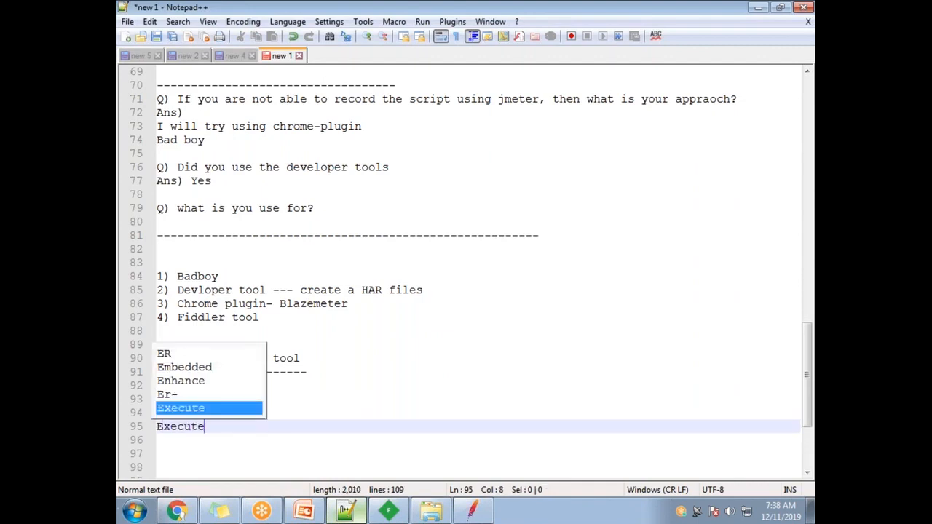
type("in 2 modes")
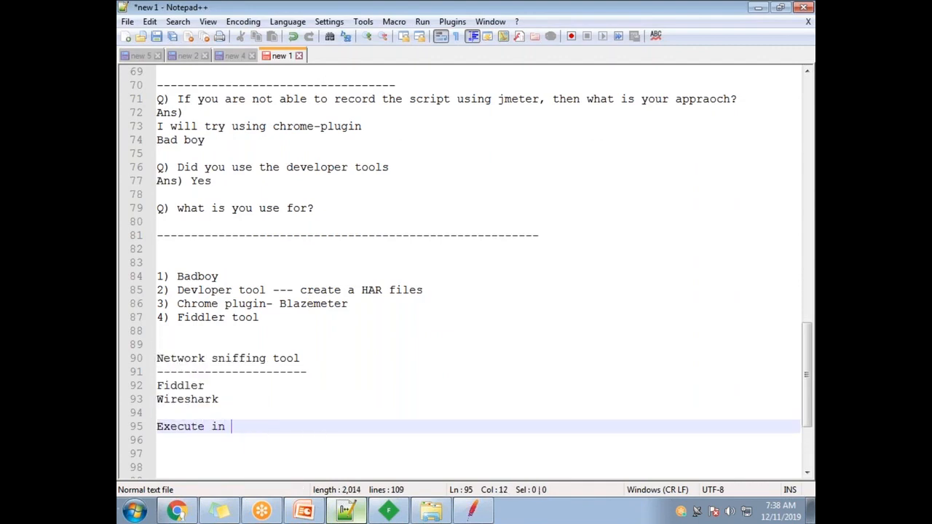
List "1) GUI Mode" and "2) Non-GUI Mode" under the "Execute in 2 modes" line.
key("Return")
key("Return")
key("Up")
type("1")
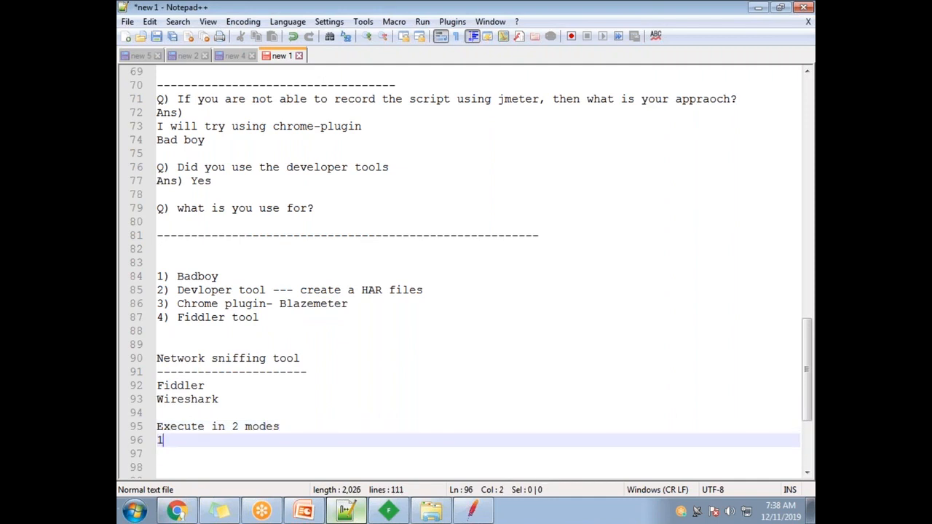
type(") GUI Mode")
key("Return")
type("2)")
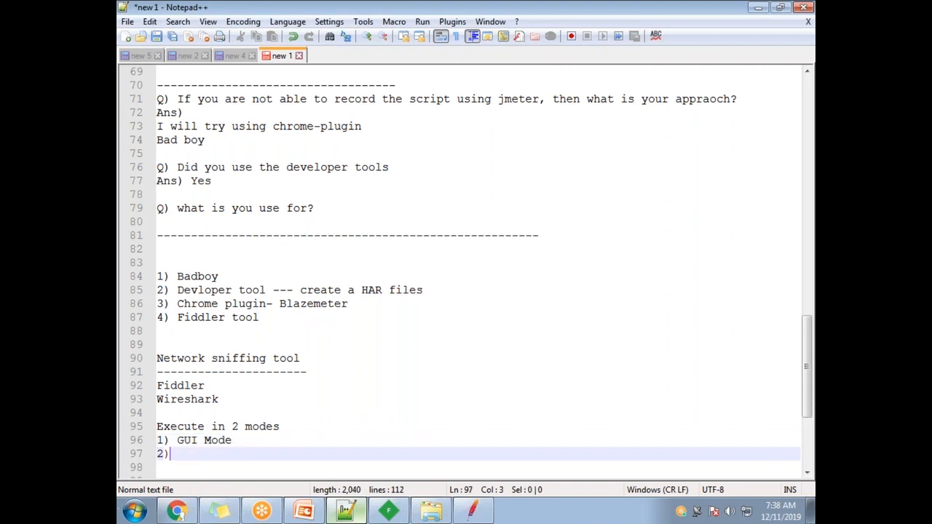
type(" Non-GU")
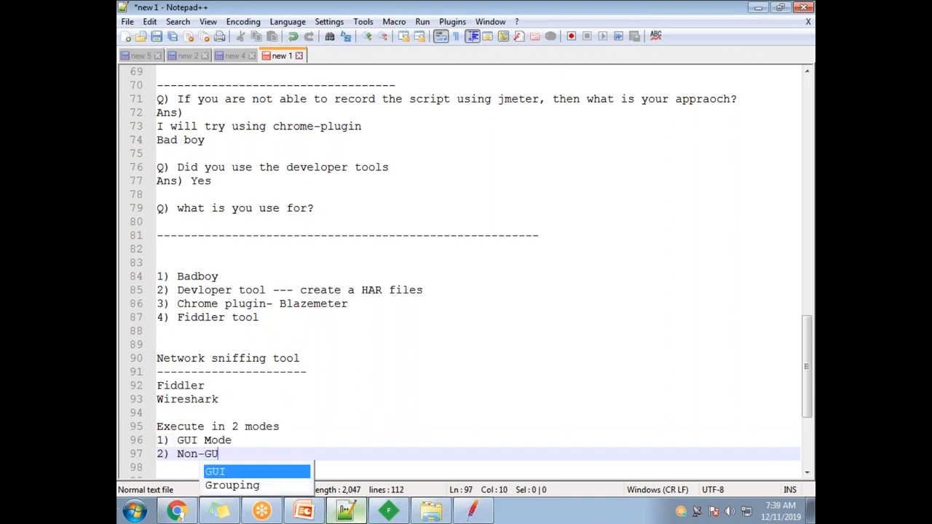
type("I Mode")
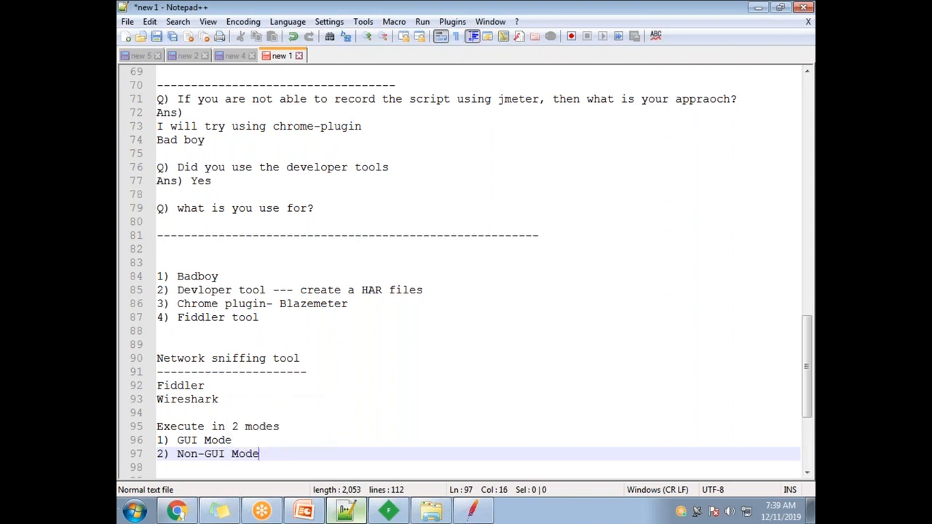
key("Return")
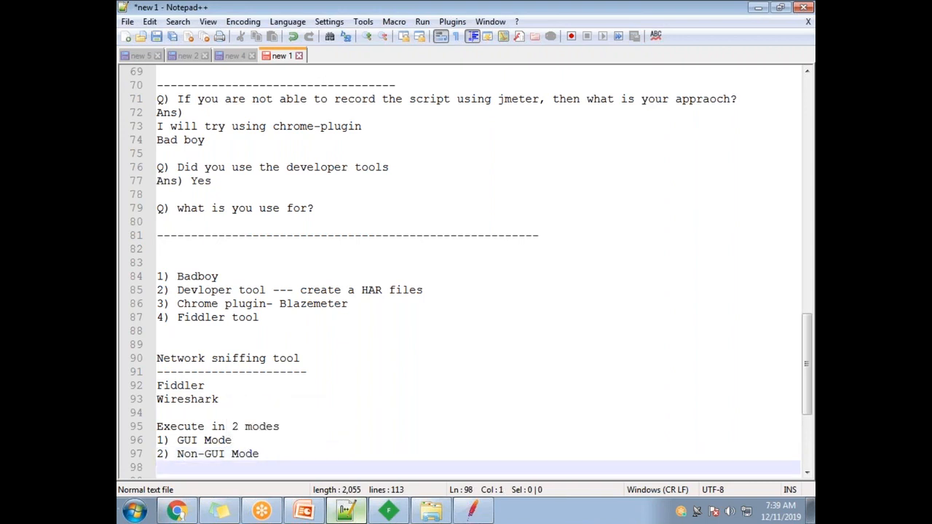
Add the line "Graphical User interface" below the list of modes, separated by a blank line.
double_click(187, 441)
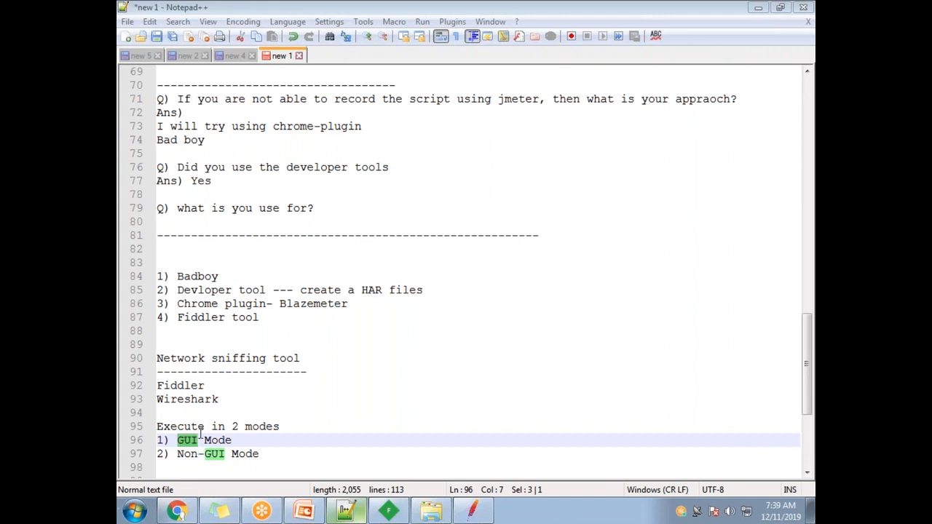
left_click(268, 454)
key("Return")
key("Return")
type("Graphical User interface")
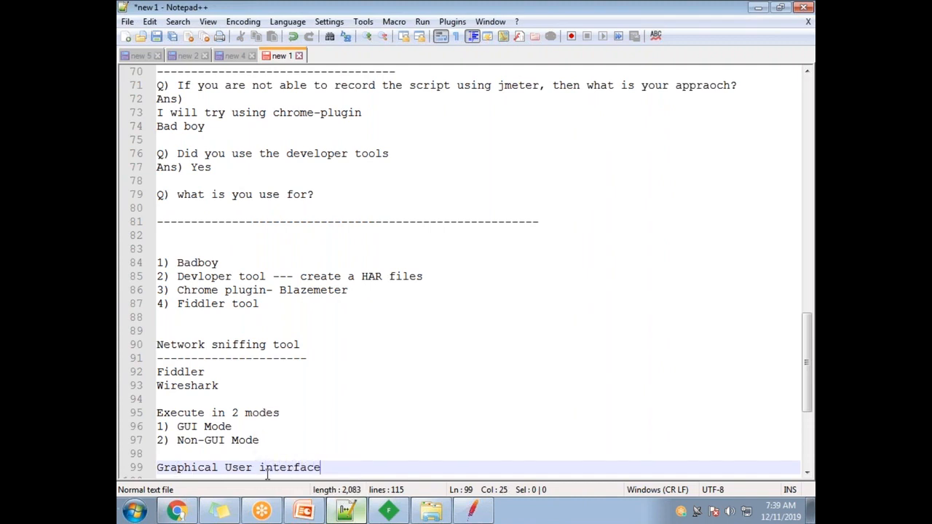
Highlight the words "Graphical", "User" and "interface" one by one to point out each part of the term.
double_click(195, 469)
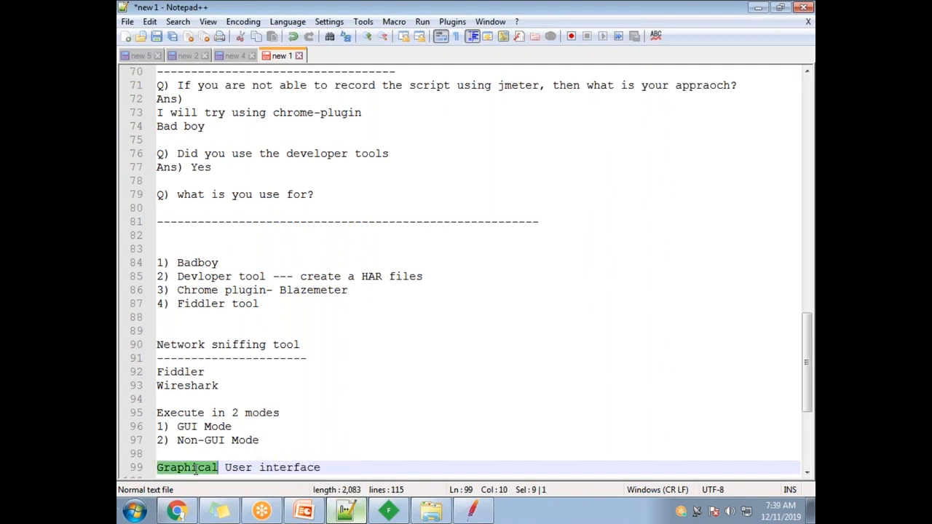
double_click(235, 467)
double_click(286, 468)
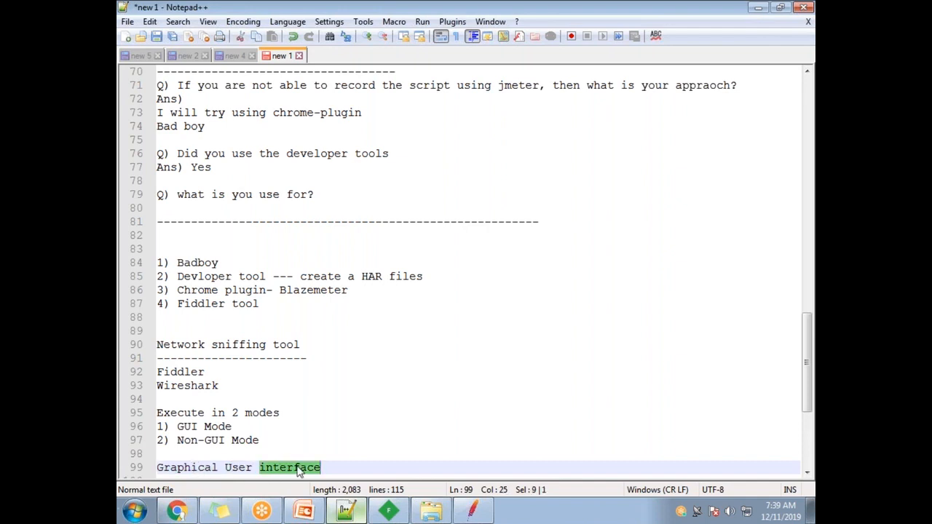
left_click(240, 468)
double_click(240, 468)
double_click(198, 467)
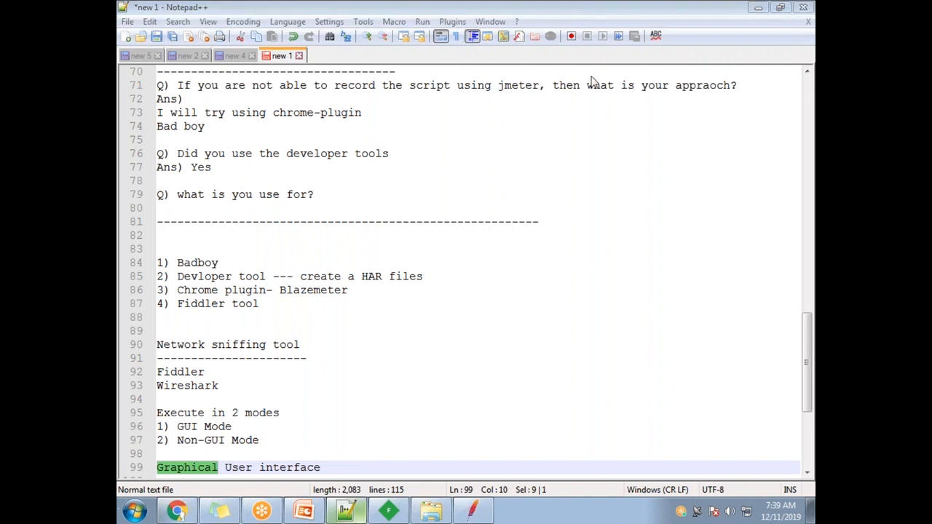
Examine the JMeter window and the JPetStore page in Chrome as examples of graphical interfaces, ending on JMeter.
left_click(473, 510)
left_click_drag(273, 146, 355, 130)
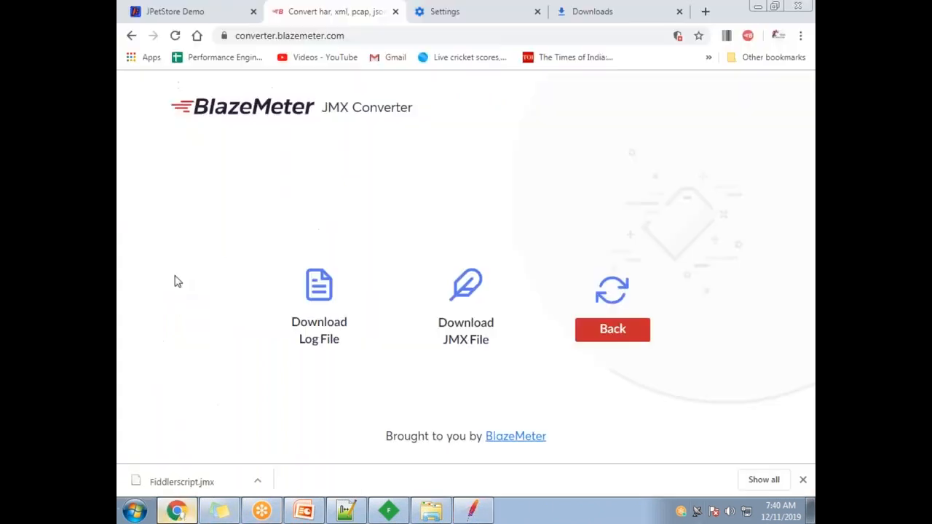
left_click(176, 511)
left_click(208, 13)
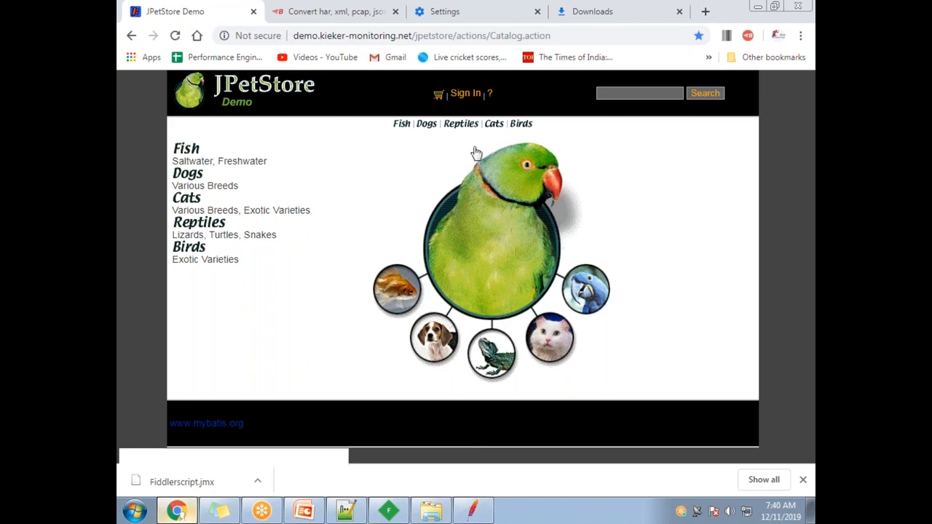
left_click(473, 511)
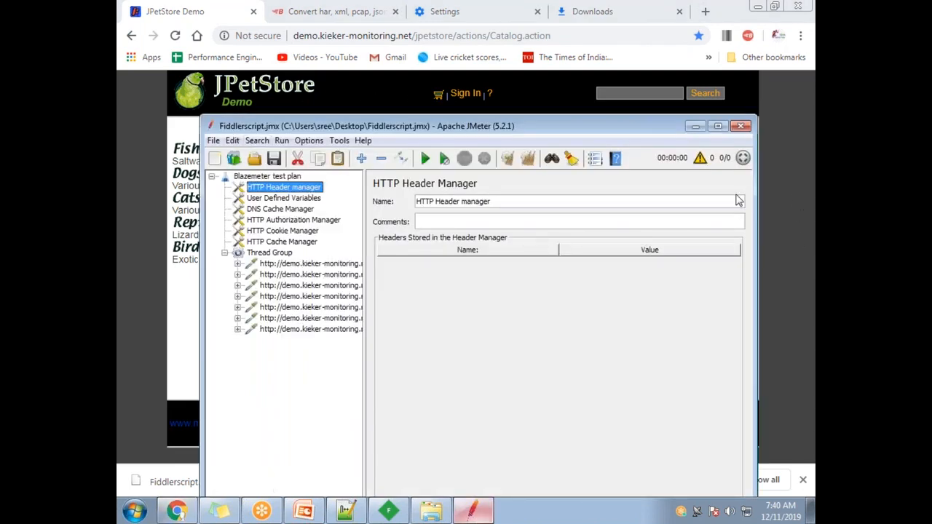
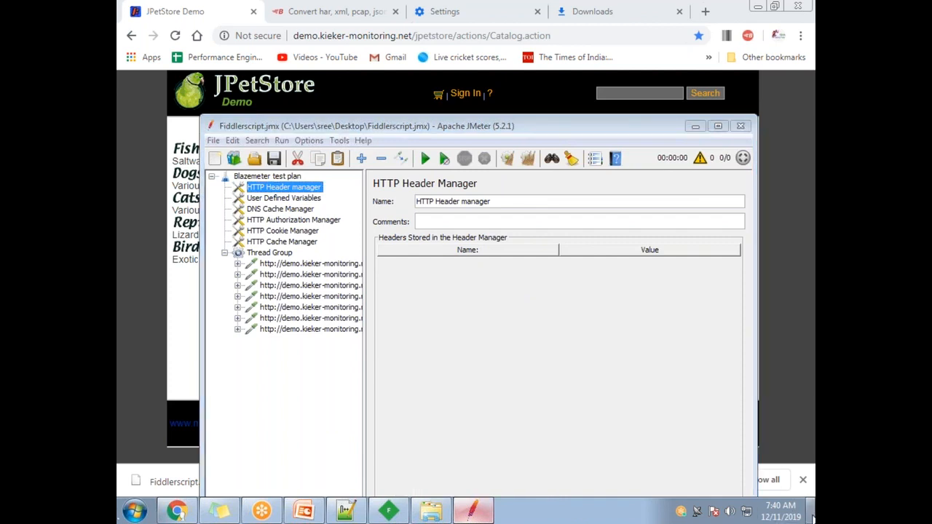
Open a Command Prompt over the cleared desktop and bring the JMeter window forward beside it for comparison.
left_click(812, 517)
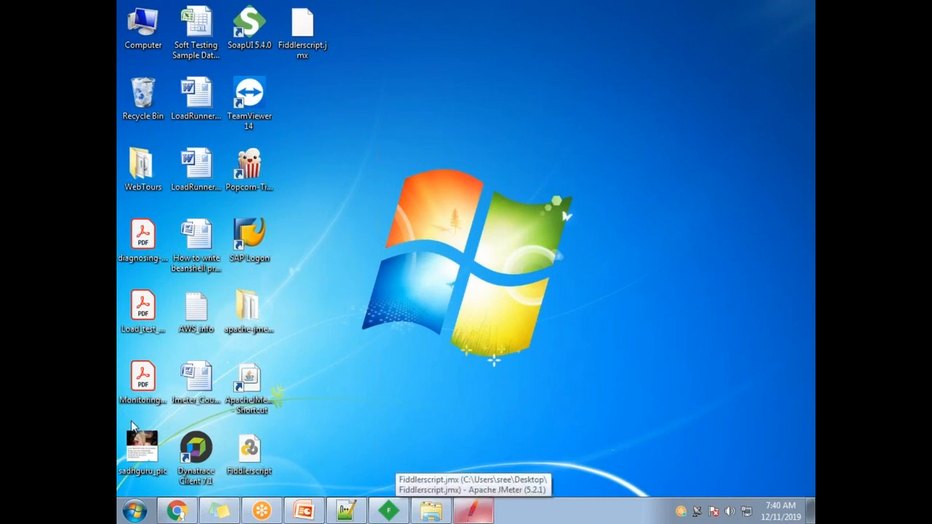
left_click(135, 512)
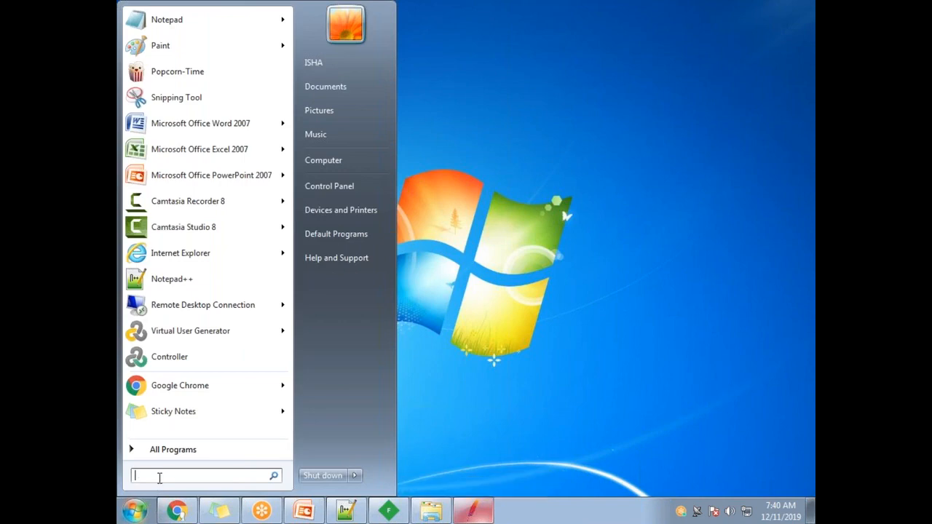
type("cmd")
key("Return")
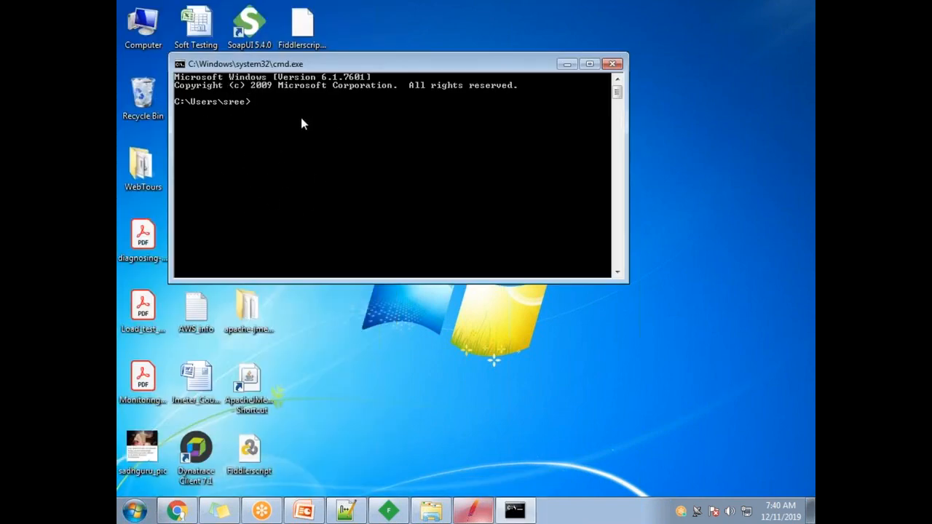
left_click_drag(292, 64, 465, 155)
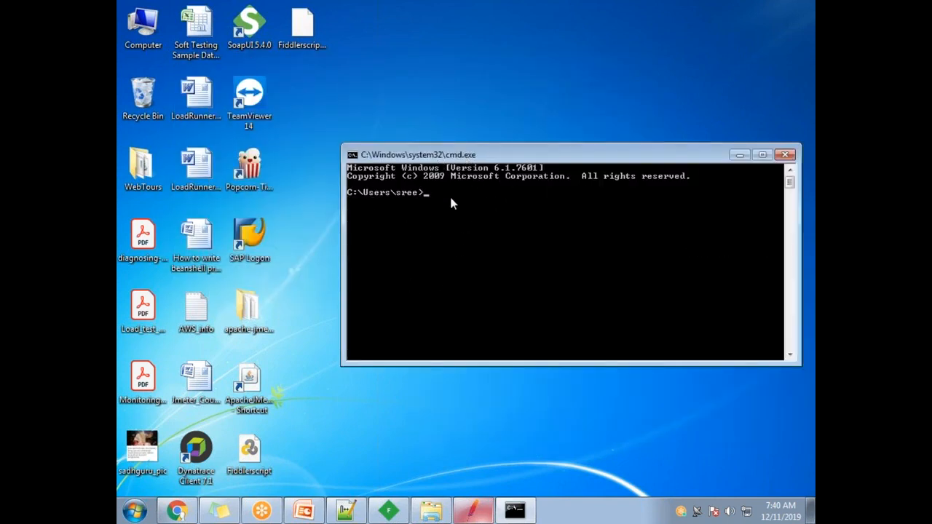
left_click(474, 511)
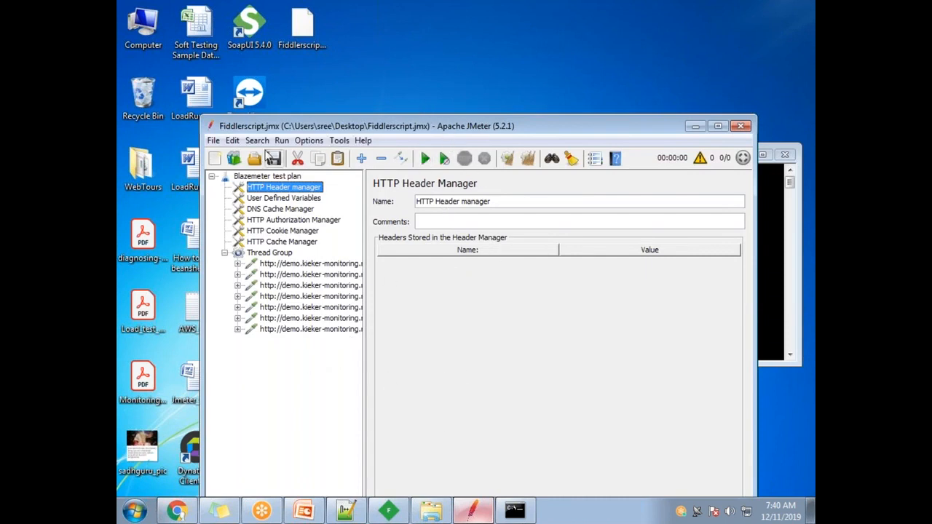
left_click_drag(446, 122, 542, 133)
Open SoapUI 5.4.0 from the desktop, postpone the new version reminder and reposition its window to view the interface.
left_click(249, 27)
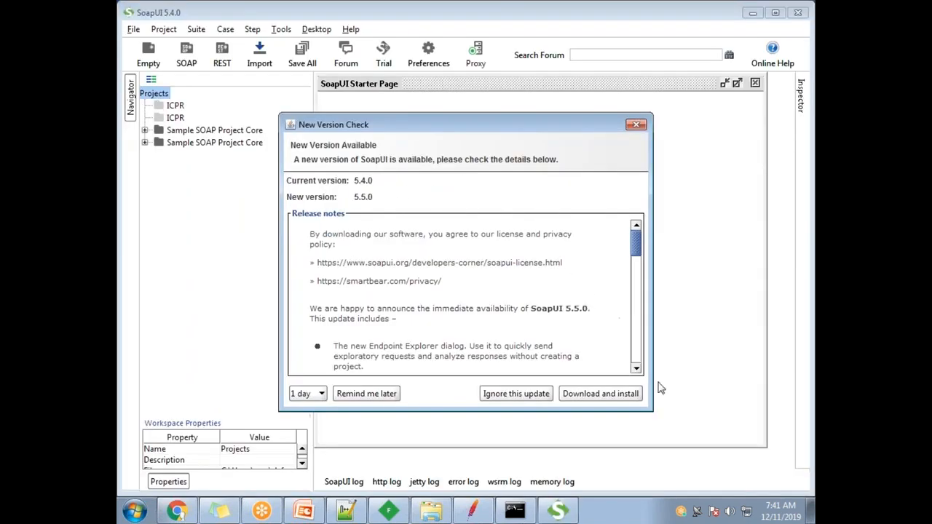
left_click(364, 394)
left_click_drag(235, 6, 408, 113)
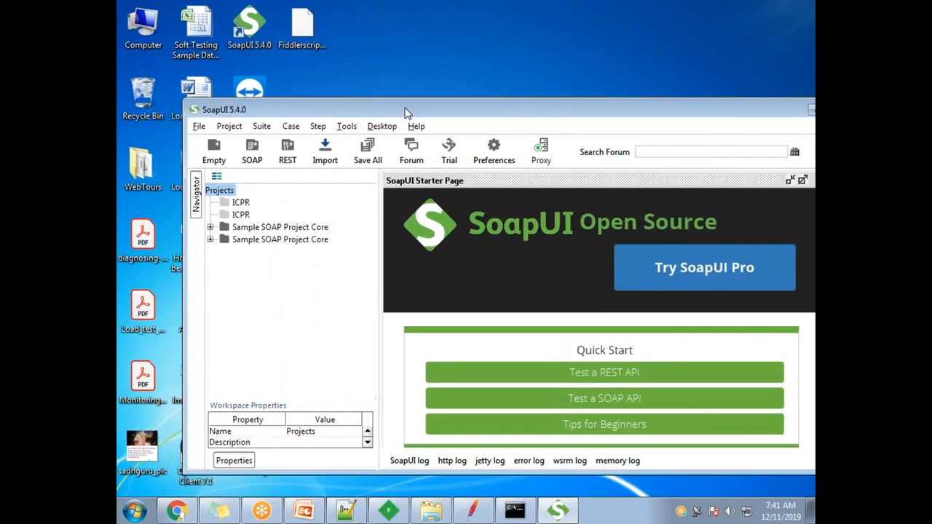
left_click_drag(731, 114, 610, 128)
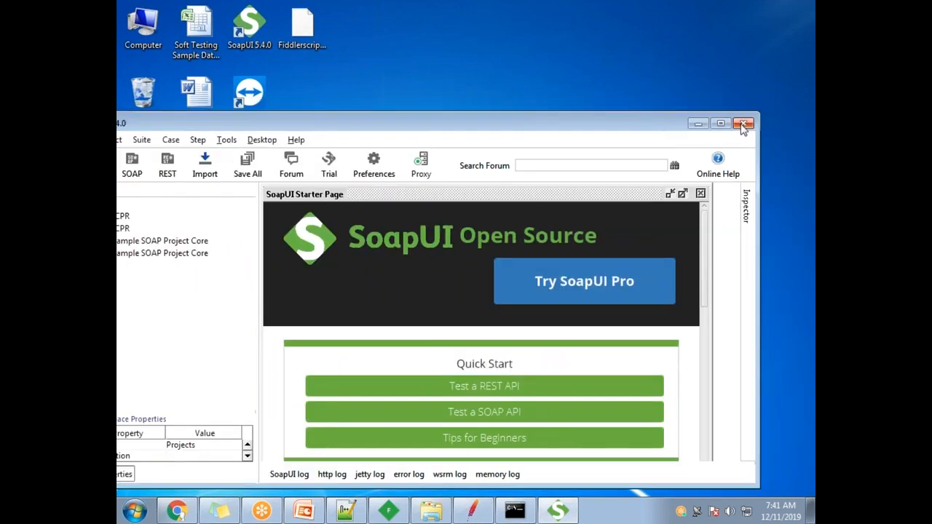
Close SoapUI without overwriting the externally modified Sample SOAP Project Core file.
left_click(744, 124)
left_click(386, 321)
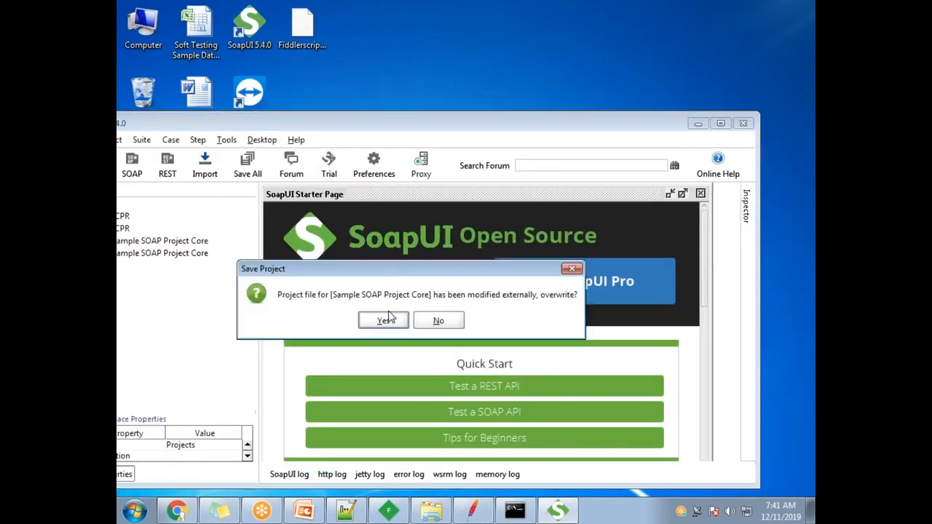
left_click(439, 321)
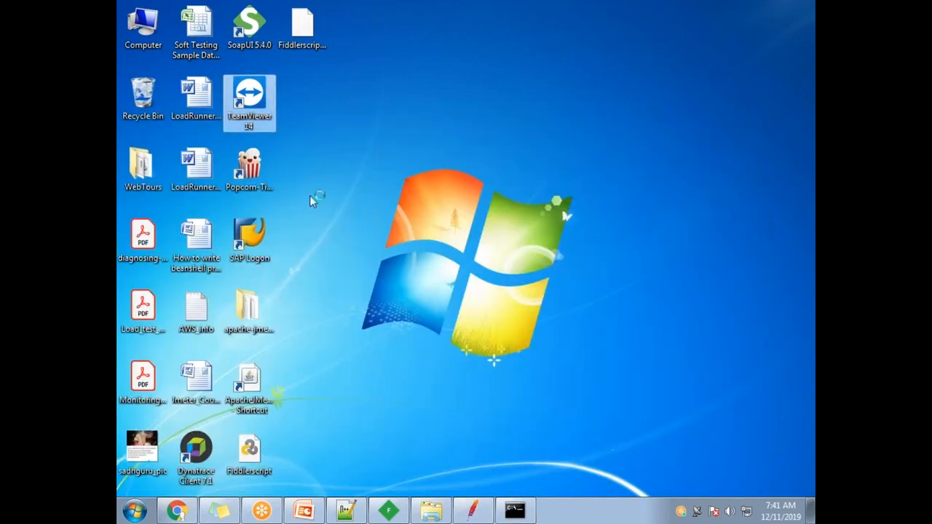
Open TeamViewer 14 from the desktop, reposition its window to view the interface, and close it.
double_click(249, 102)
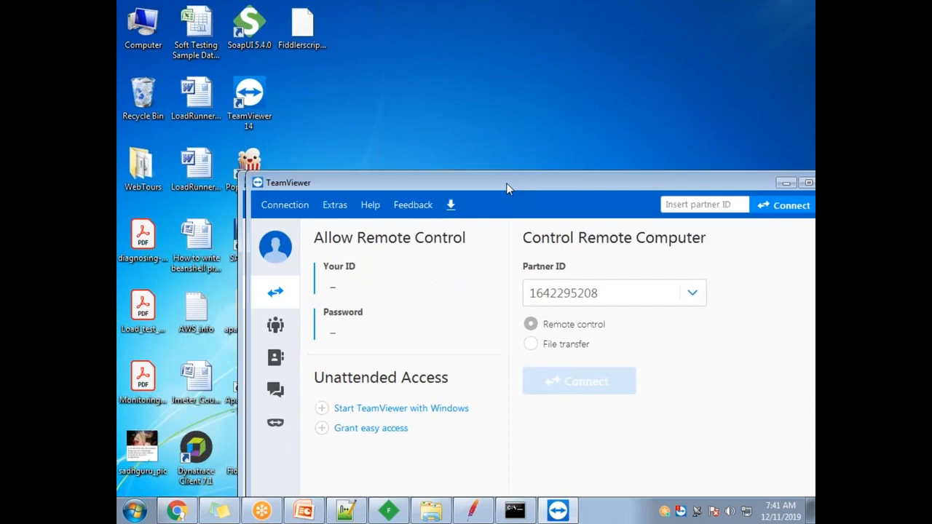
left_click_drag(506, 182, 405, 124)
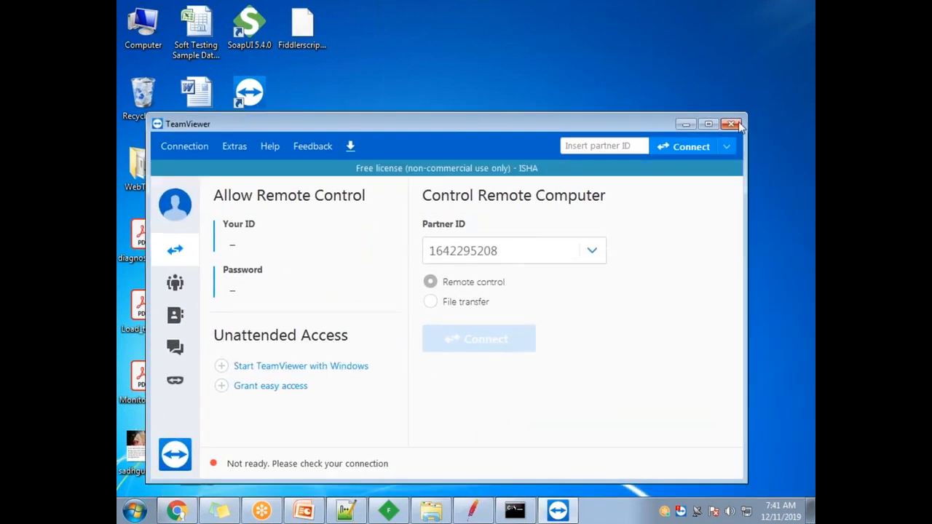
left_click(732, 124)
Bring the JMeter window forward, move it clear of the desktop icons and open the desktop's apache-jmeter-5.2.1 folder.
left_click(472, 509)
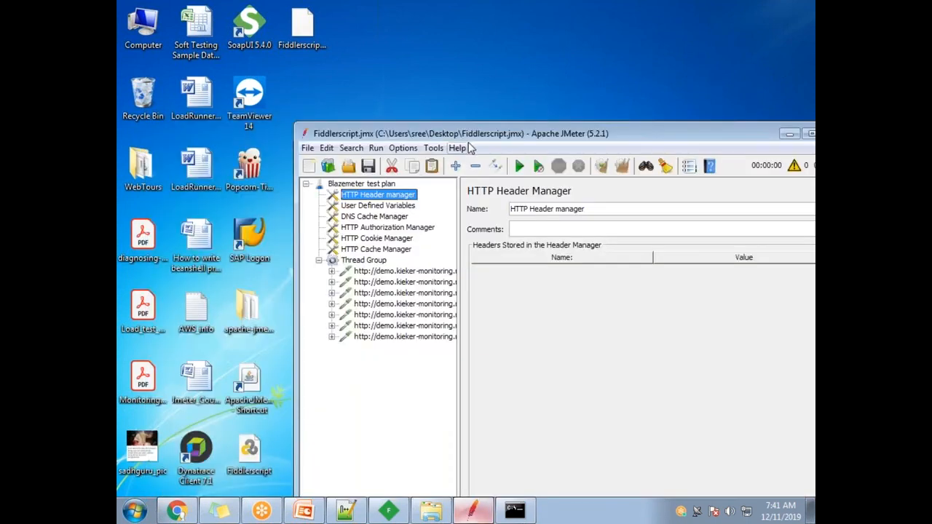
left_click_drag(496, 141, 381, 102)
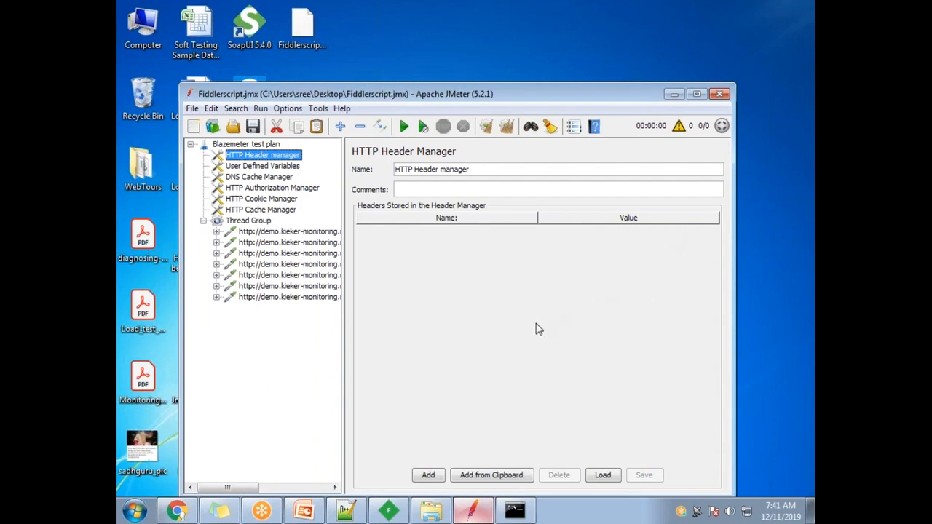
left_click(431, 517)
left_click(805, 233)
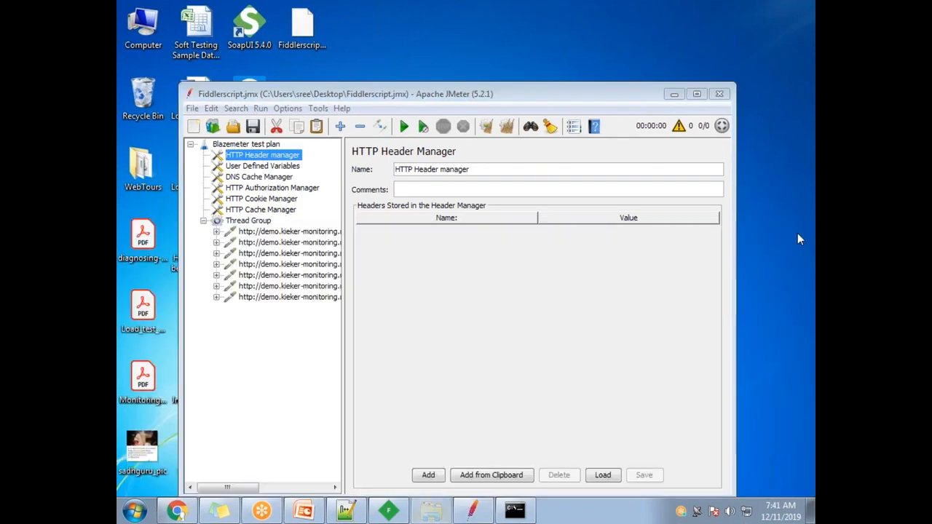
left_click_drag(424, 100, 634, 170)
double_click(251, 309)
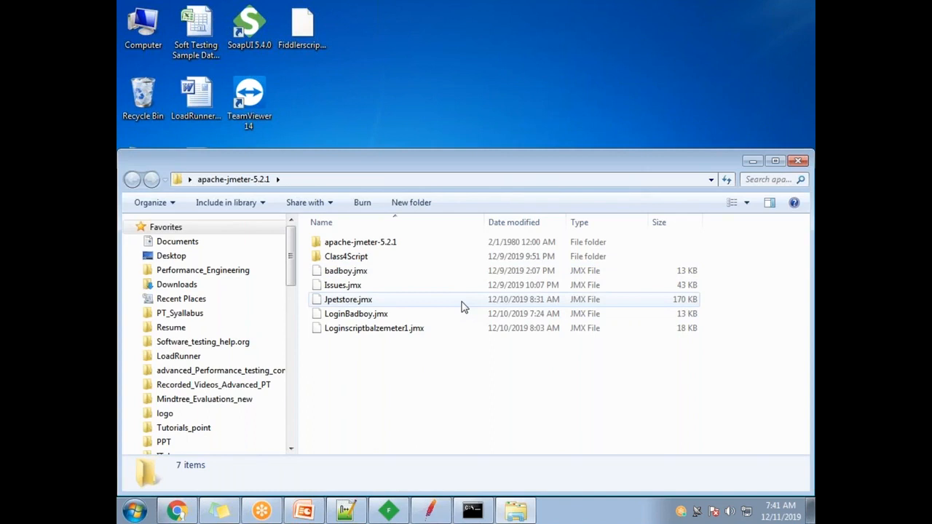
Look through the JMX scripts and the path of the apache-jmeter-5.2.1 folder, ending in its Class4Script subfolder.
left_click(355, 304)
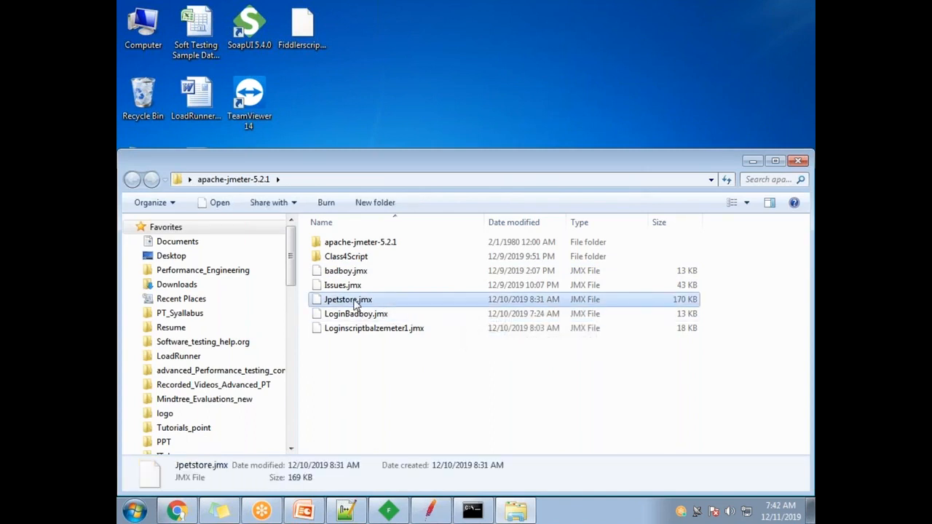
left_click(423, 285)
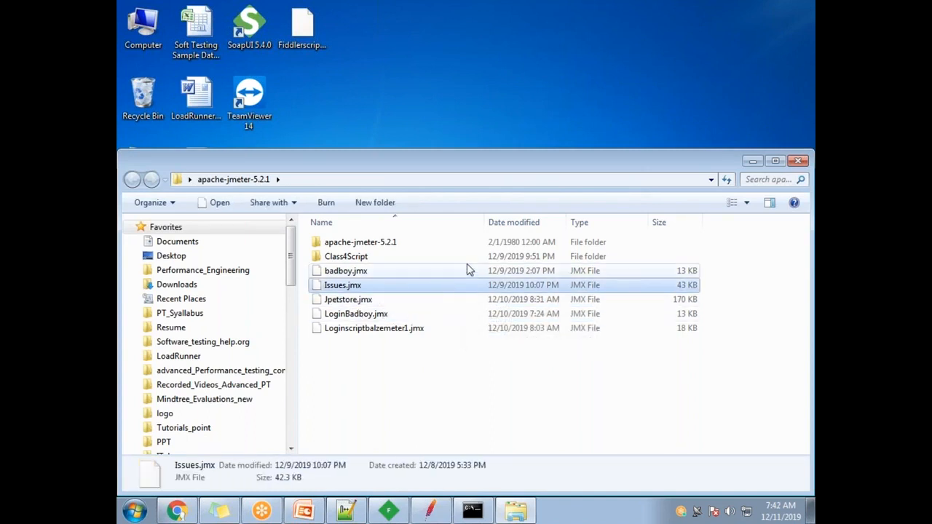
left_click(470, 178)
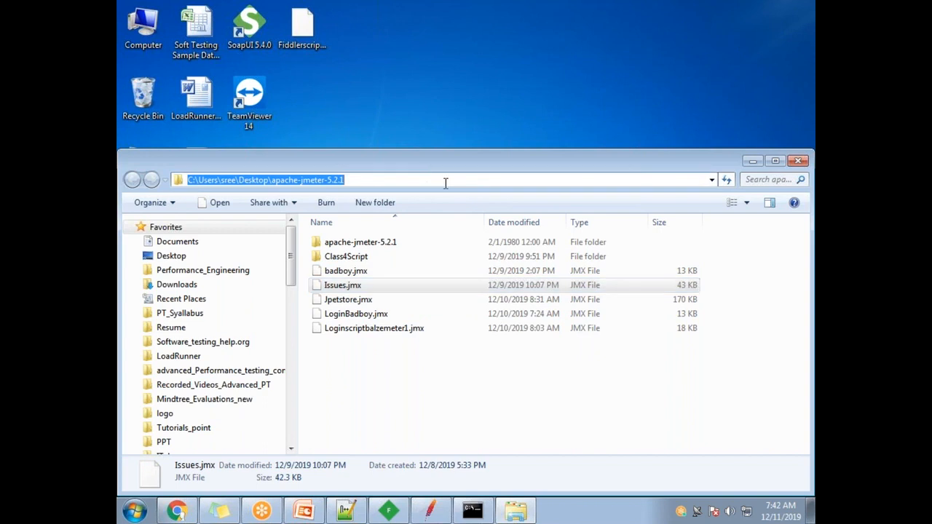
double_click(348, 256)
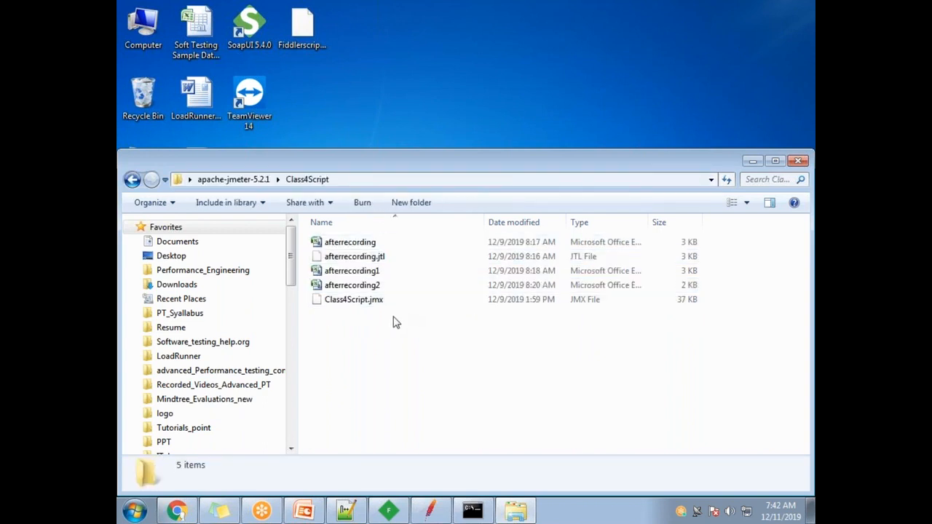
Load Class4Script.jmx from the folder into JMeter and clear the folder window out of the way.
left_click(375, 300)
left_click_drag(501, 170, 574, 333)
left_click_drag(412, 466, 481, 271)
left_click_drag(784, 324, 528, 314)
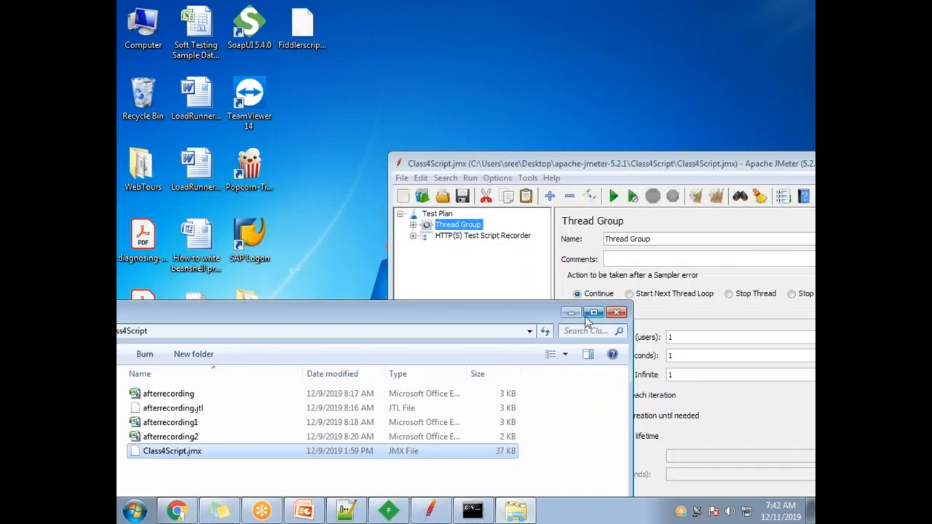
left_click(572, 314)
Expand the Test Script Recorder, Thread Group and Recording Controller to view the recorded JPetStore requests in the repositioned window.
left_click(413, 236)
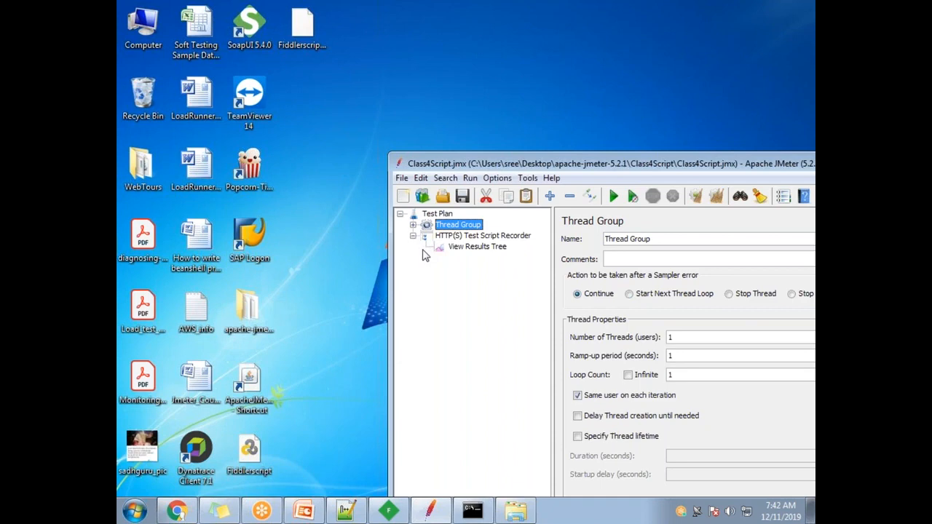
left_click(413, 225)
left_click(426, 247)
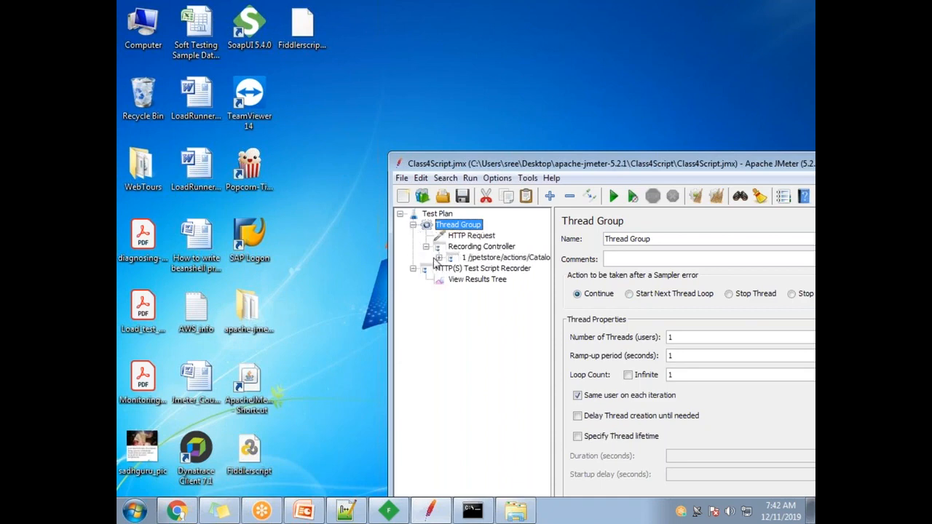
left_click(440, 258)
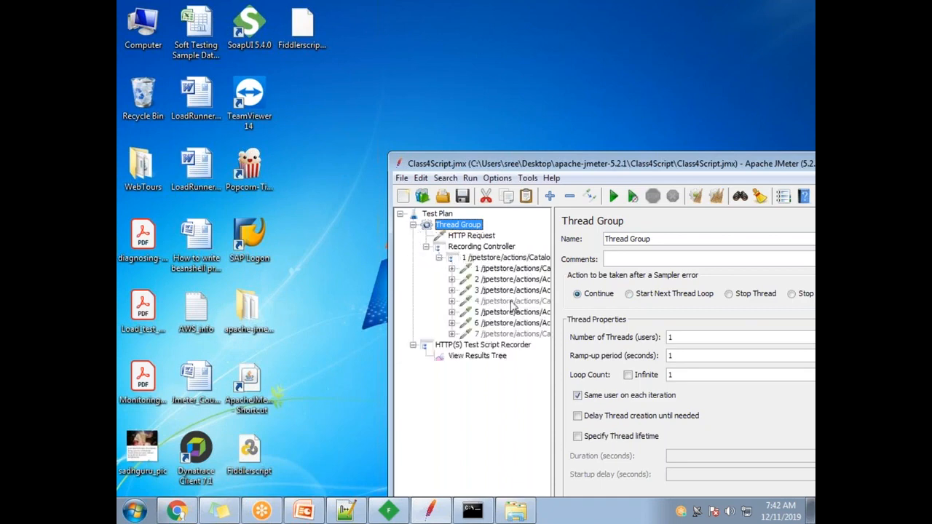
left_click_drag(662, 164, 491, 97)
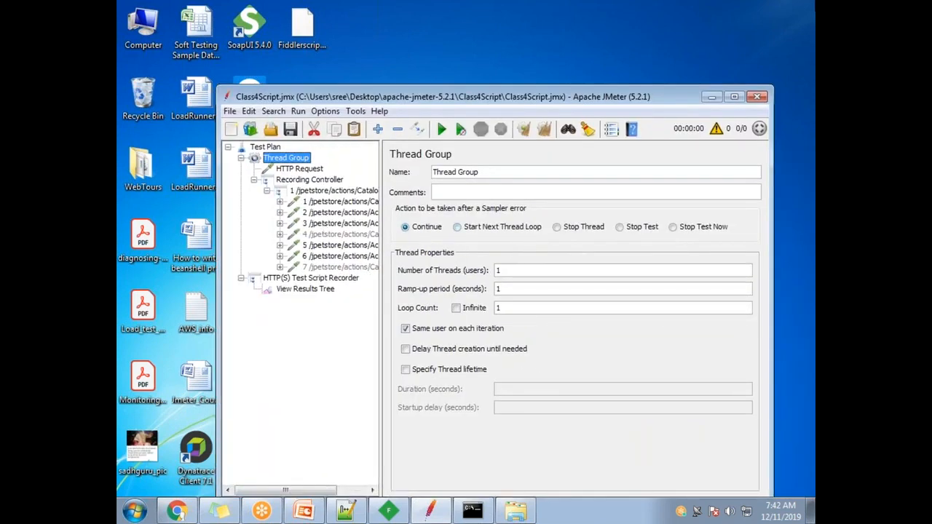
Browse from Computer to the Apache_Jmeter favorite folder and open its Jmeter_Scripts subfolder.
left_click(134, 512)
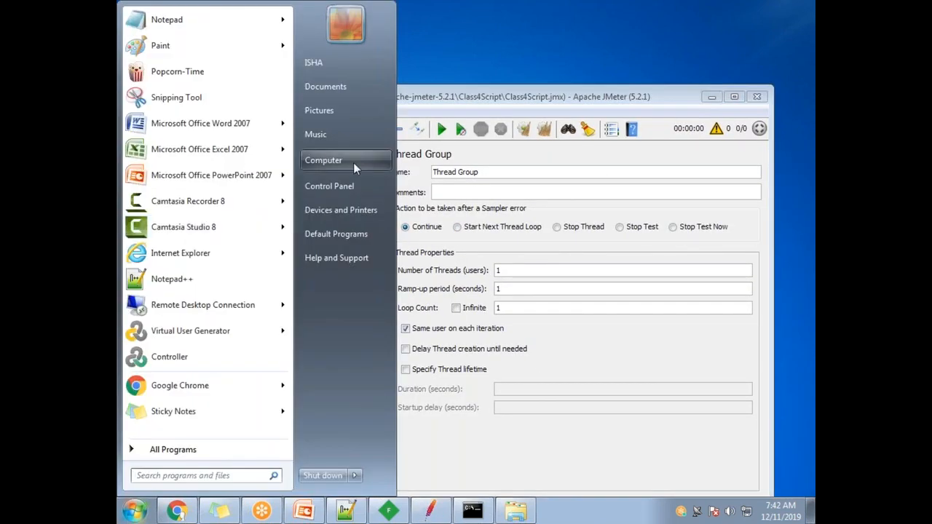
left_click(353, 162)
left_click_drag(286, 252, 292, 227)
left_click(235, 245)
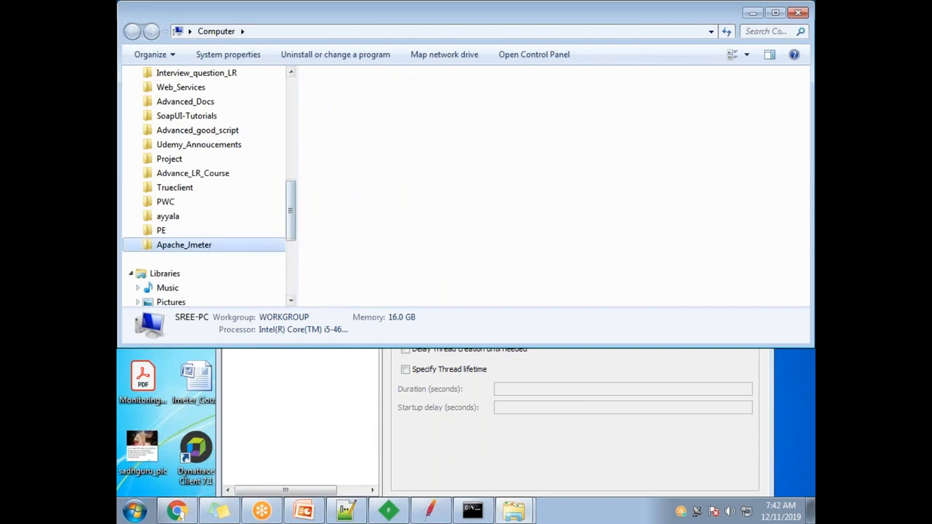
left_click(405, 96)
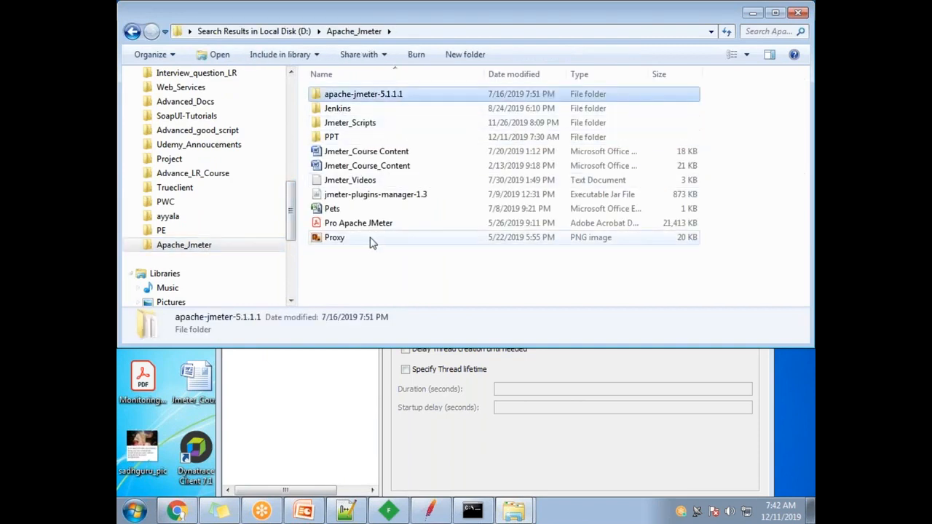
double_click(377, 124)
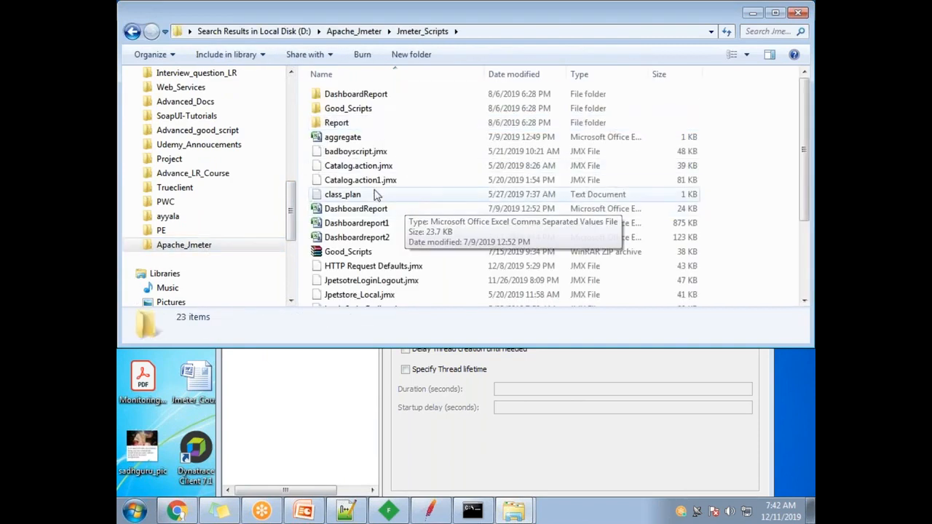
Enlarge the Jmeter_Scripts folder window, look through its scripts and open the Good_Scripts subfolder.
double_click(313, 11)
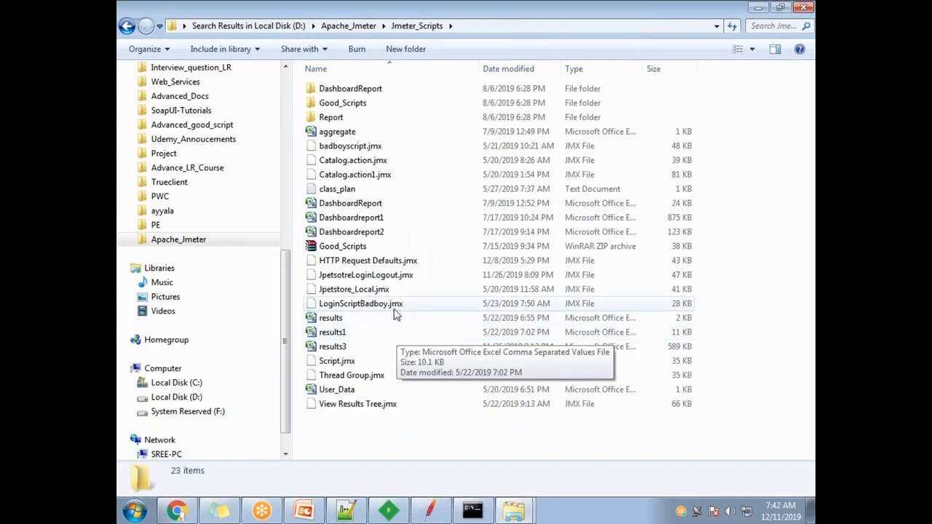
left_click(378, 406)
left_click(357, 362)
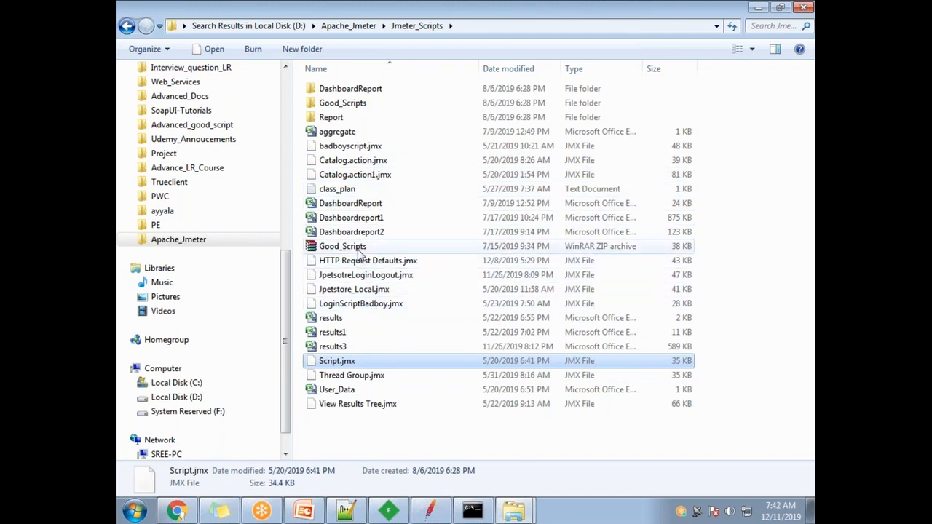
double_click(342, 102)
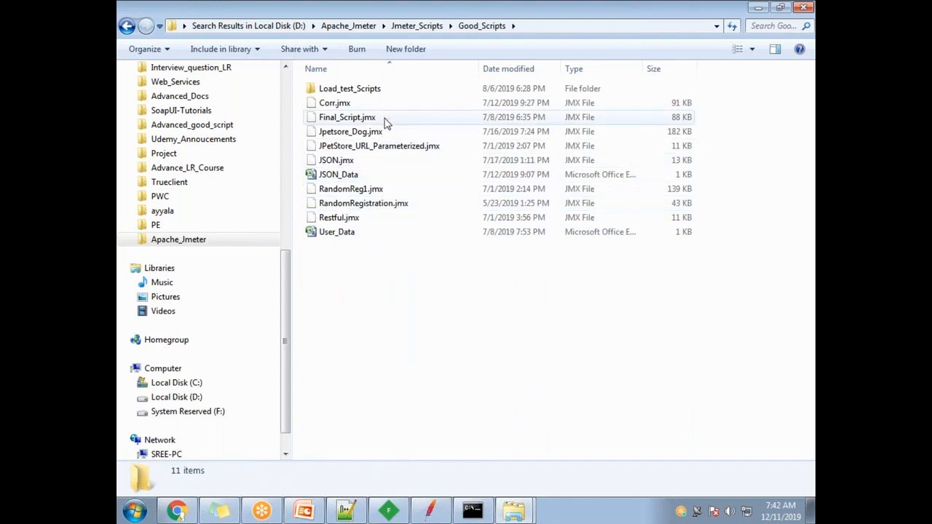
Try to load Jpetsore_Dog.jmx from Good_Scripts into the JMeter test plan.
left_click(348, 131)
left_click_drag(282, 10, 410, 314)
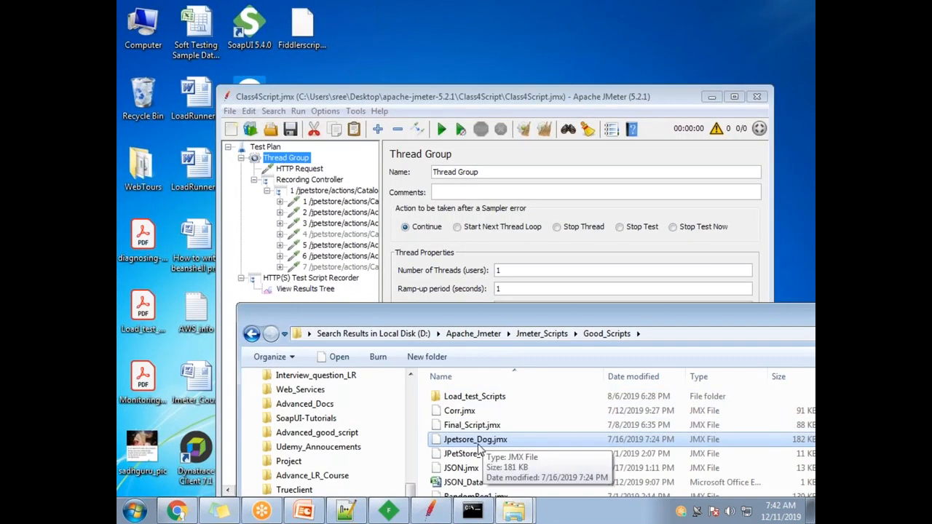
left_click_drag(478, 447, 306, 233)
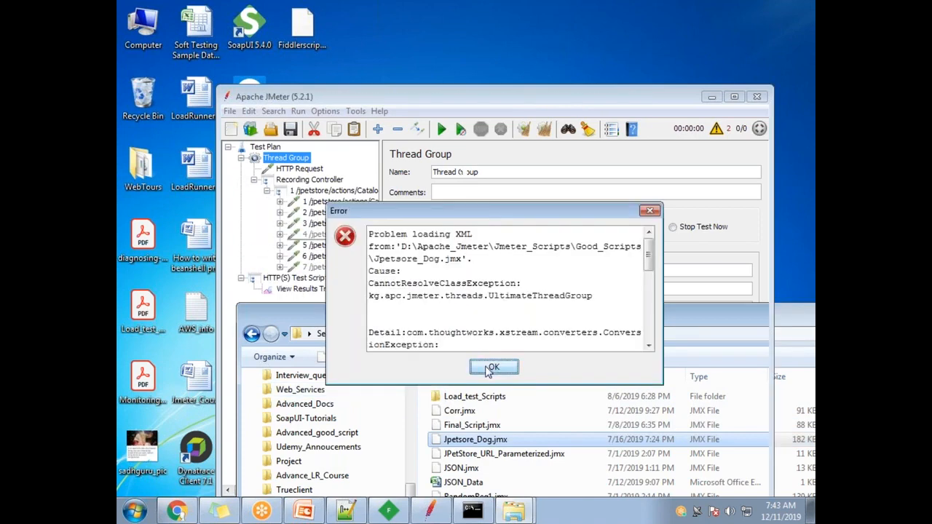
left_click(491, 368)
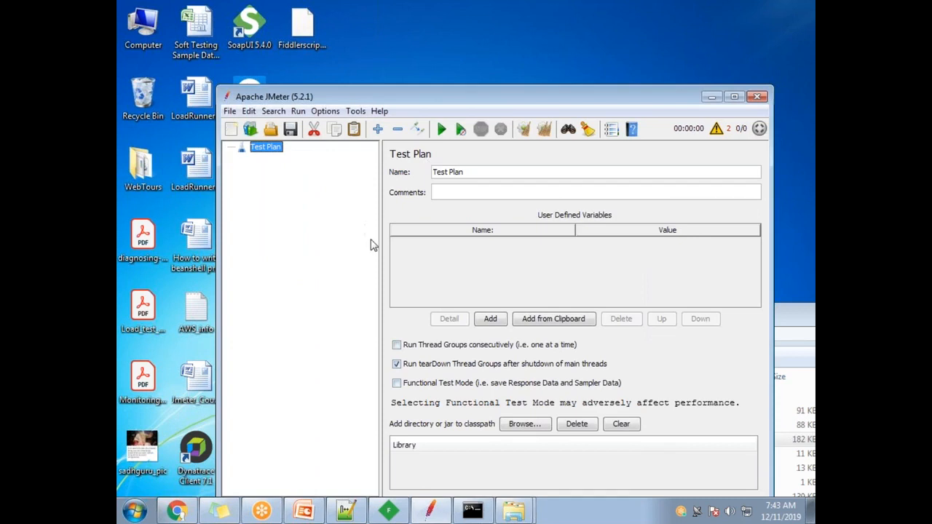
Load Final_Script.jmx from Good_Scripts into JMeter and clear the folder window out of the way.
left_click(514, 510)
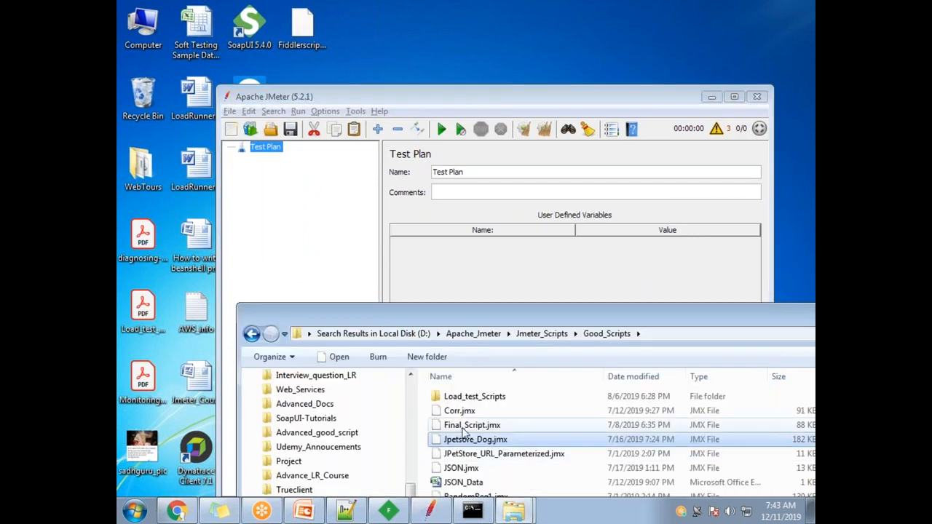
left_click_drag(477, 431, 289, 257)
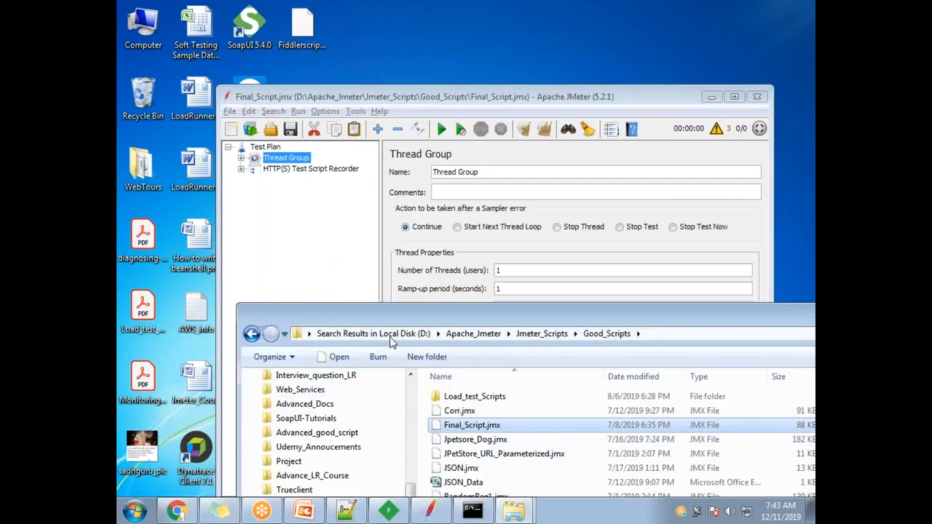
left_click_drag(738, 320, 497, 260)
left_click(633, 254)
Expand the Thread Group and its first Simple Controller, then examine the Launch, Flow Control Action and Enter the store elements.
left_click(241, 158)
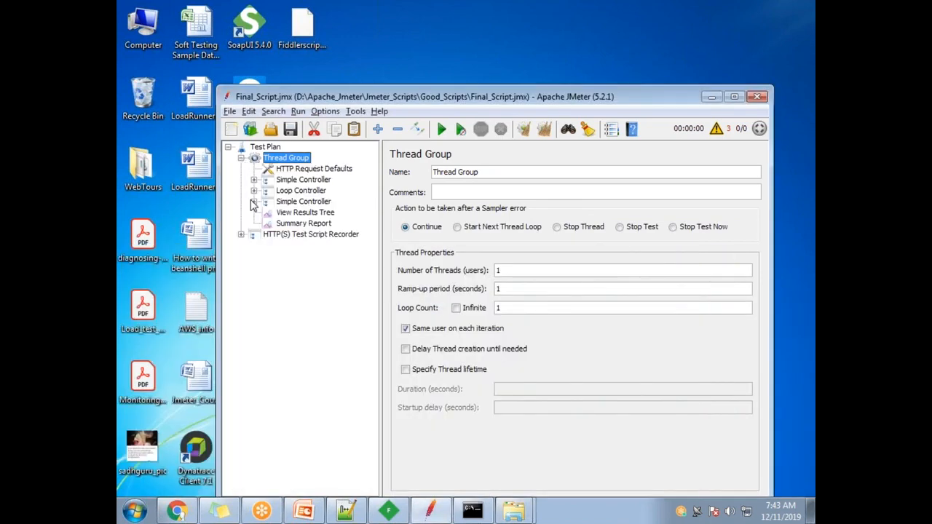
left_click(254, 179)
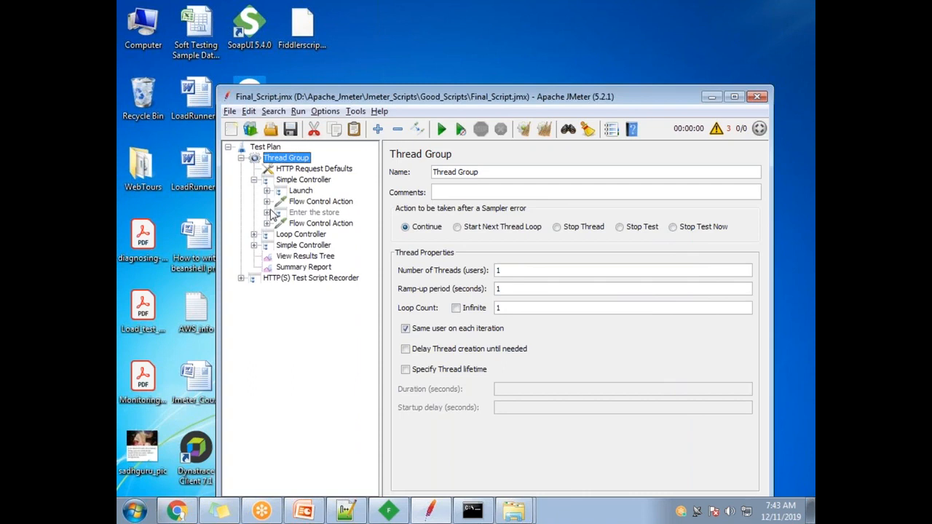
left_click(267, 212)
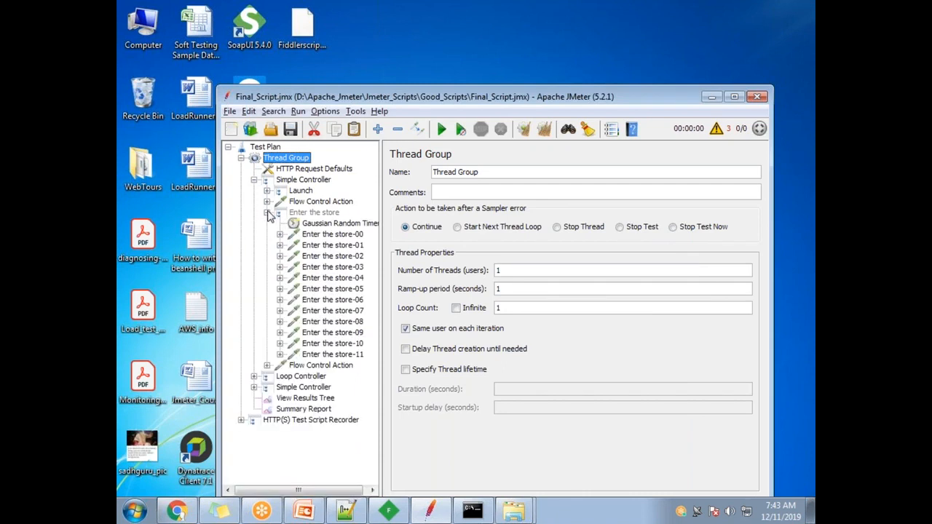
left_click(267, 212)
left_click(267, 224)
left_click(267, 223)
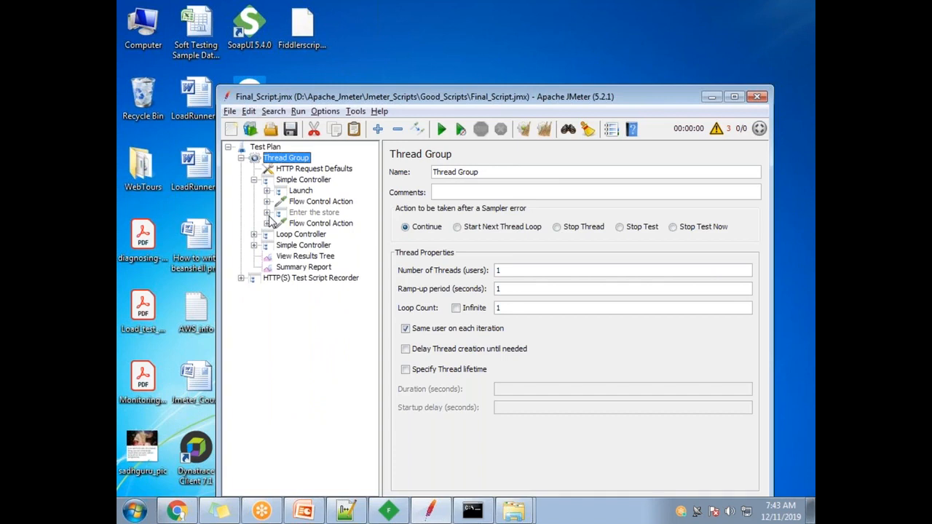
left_click(267, 213)
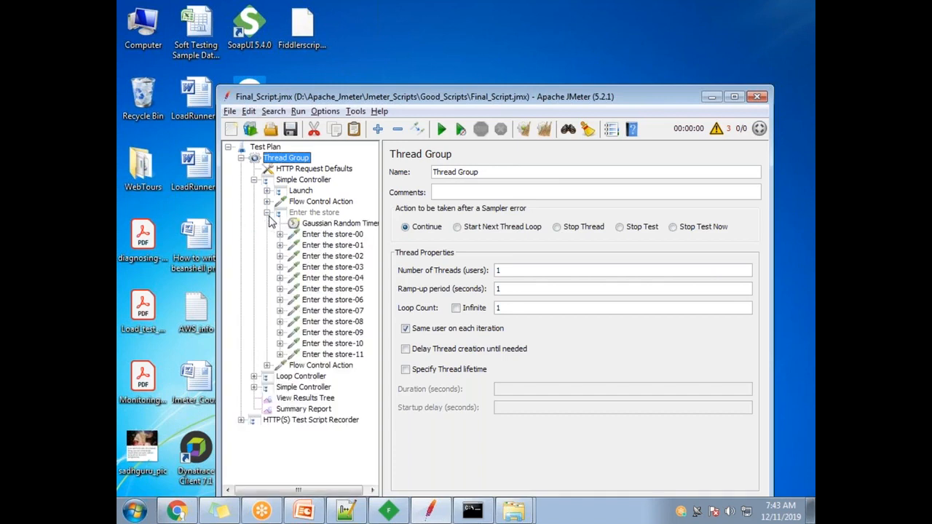
left_click(267, 212)
left_click(268, 190)
left_click(267, 191)
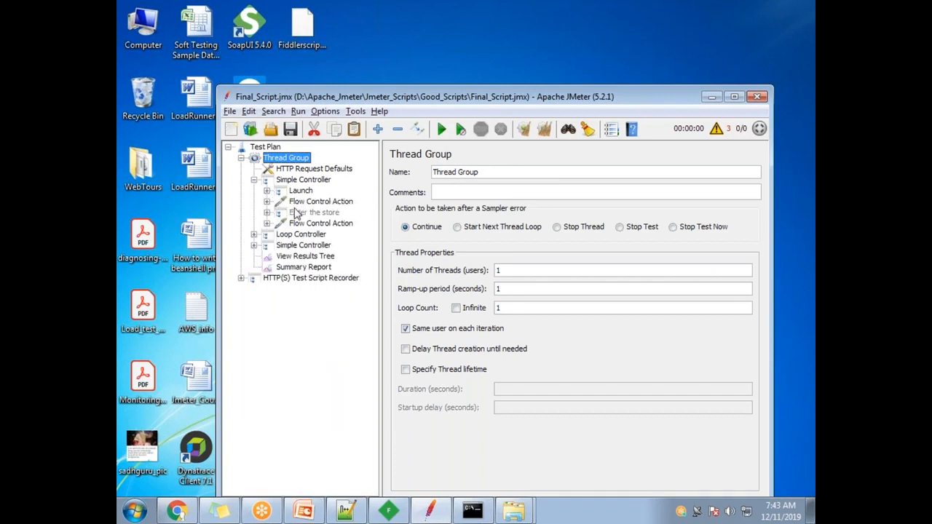
Examine the contents of the Loop Controller and the second Simple Controller under the Thread Group.
left_click(254, 235)
left_click(253, 236)
left_click(254, 245)
left_click(254, 246)
Rearrange the JMeter and Class4Script folder windows so both are accessible, and go up to the apache-jmeter-5.2.1 folder.
left_click_drag(399, 102, 486, 114)
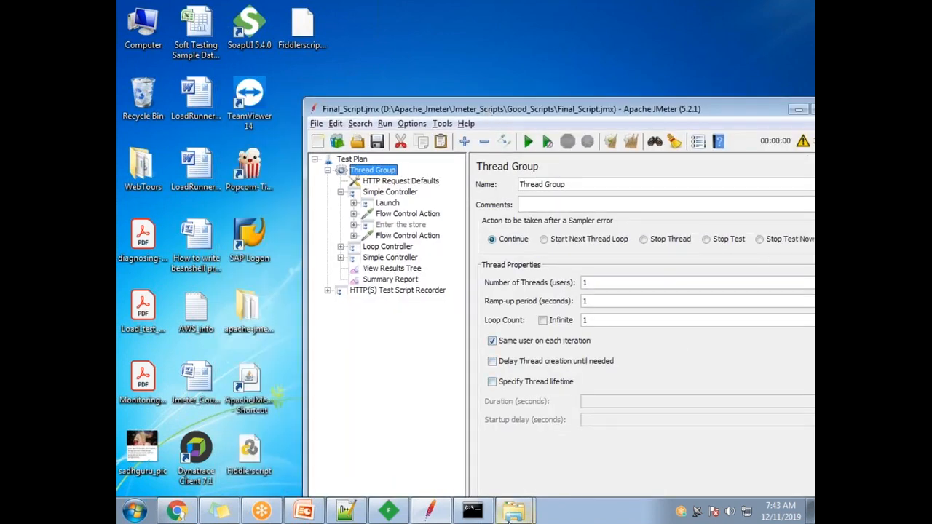
mouse_move(501, 501)
left_click(512, 459)
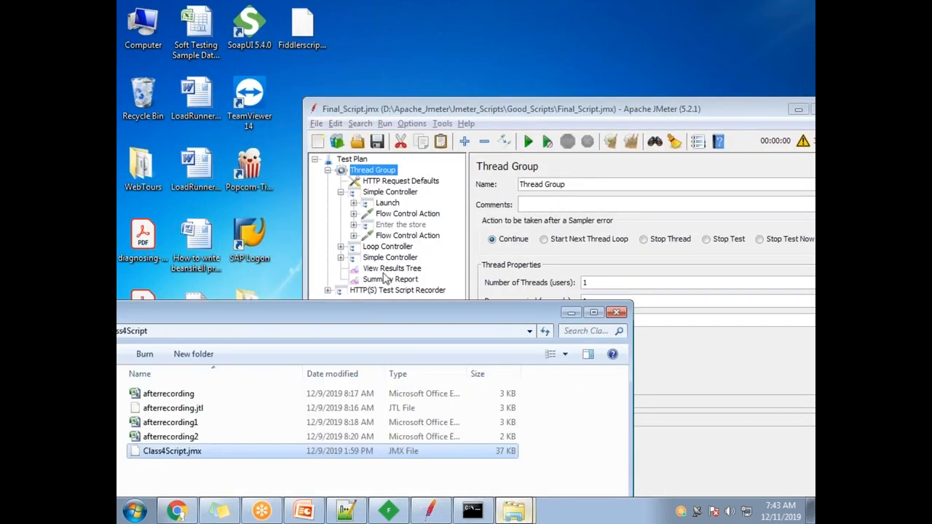
left_click_drag(339, 306, 703, 331)
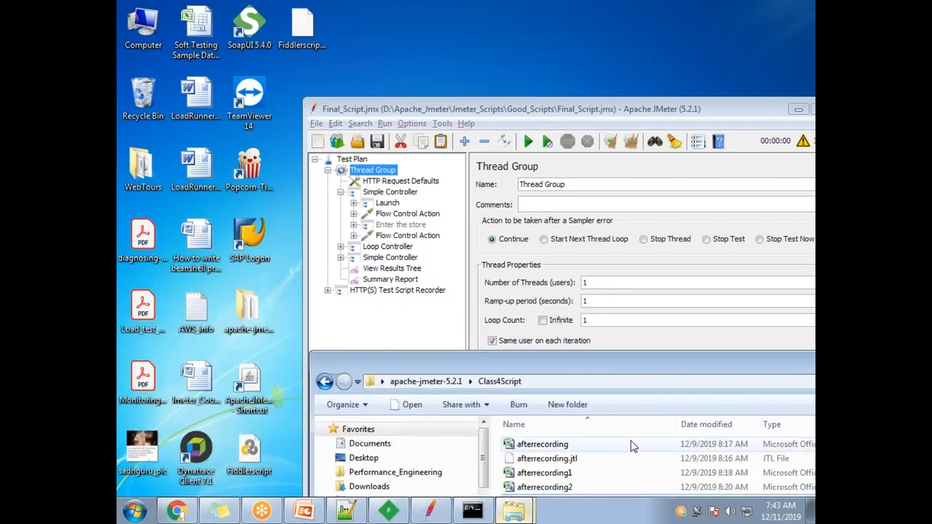
left_click_drag(601, 348, 494, 245)
left_click(318, 253)
Load Jpetstore.jmx from the apache-jmeter-5.2.1 folder into JMeter and check the requests in its Thread Group.
left_click_drag(437, 372, 436, 228)
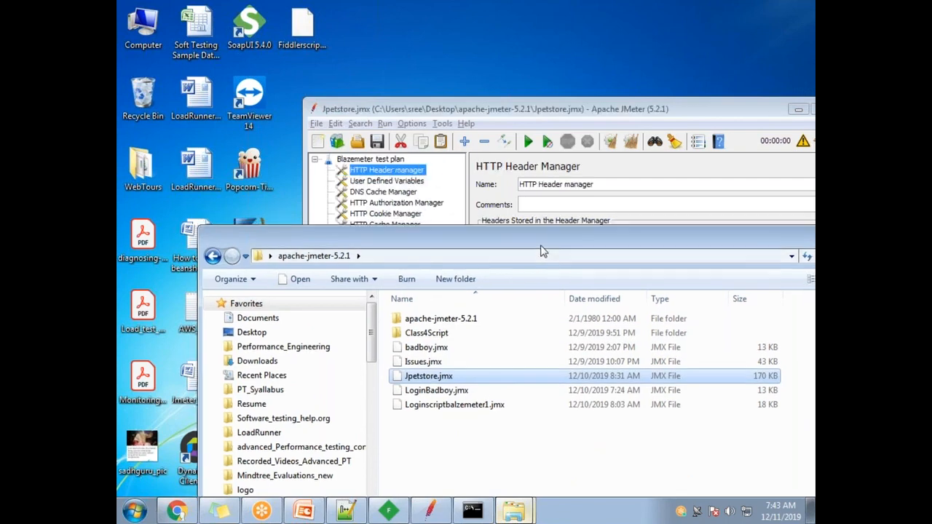
left_click_drag(604, 233, 589, 393)
left_click(329, 237)
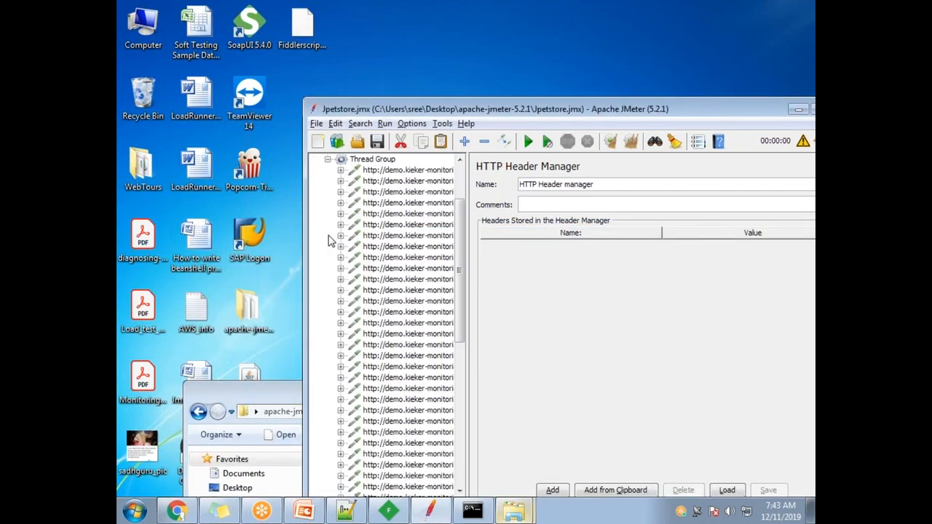
left_click(327, 160)
Load Issues.jmx from the apache-jmeter-5.2.1 folder into JMeter.
left_click(299, 397)
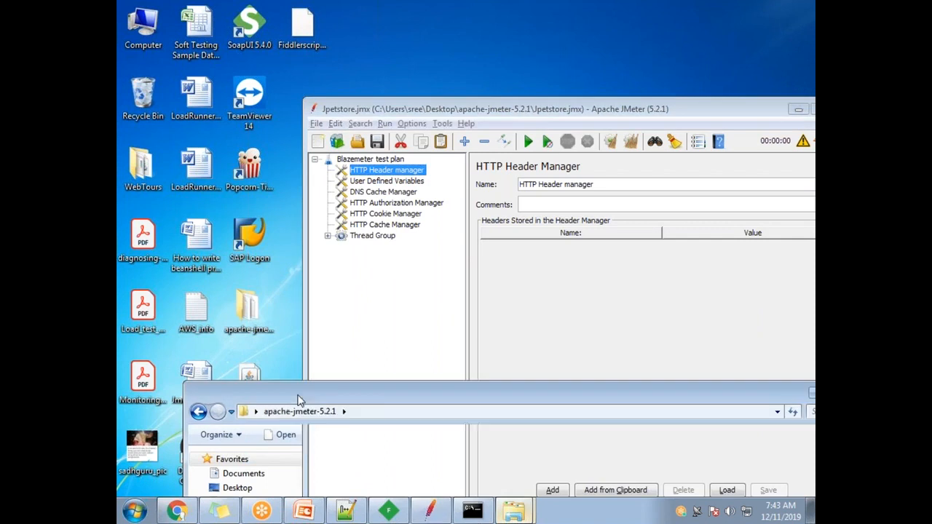
left_click_drag(374, 398, 321, 304)
left_click_drag(356, 419, 339, 234)
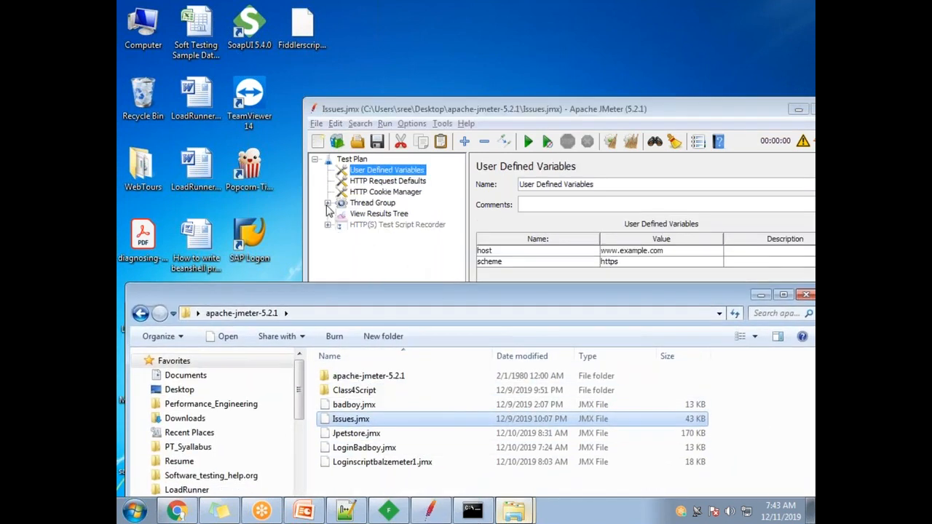
Expand the Thread Group, its Recording Controller and the 1 launch, 2 launch and 3 click controllers.
left_click(329, 204)
left_click(340, 214)
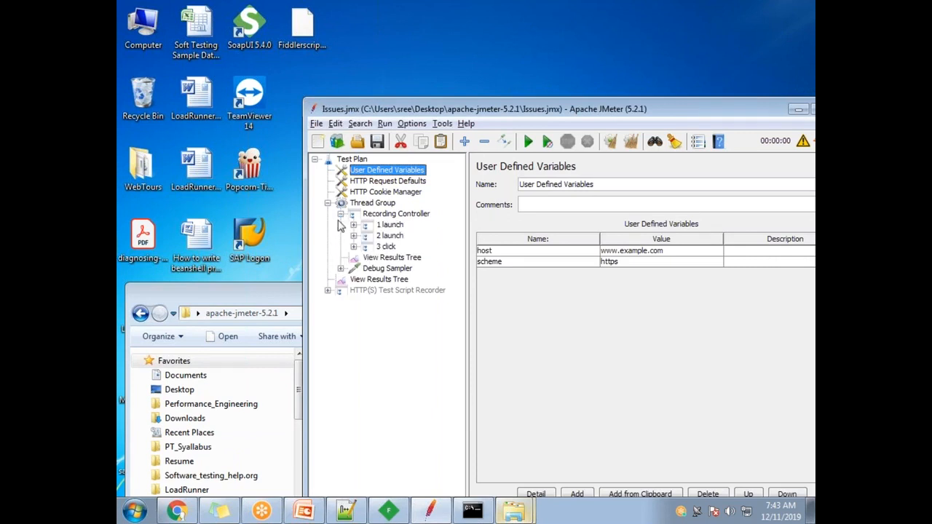
left_click(355, 226)
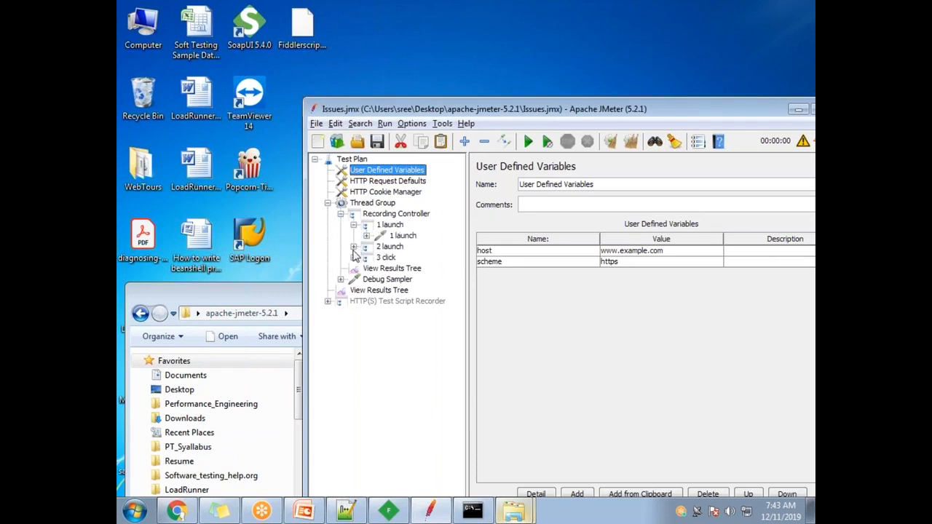
left_click(354, 248)
left_click(354, 269)
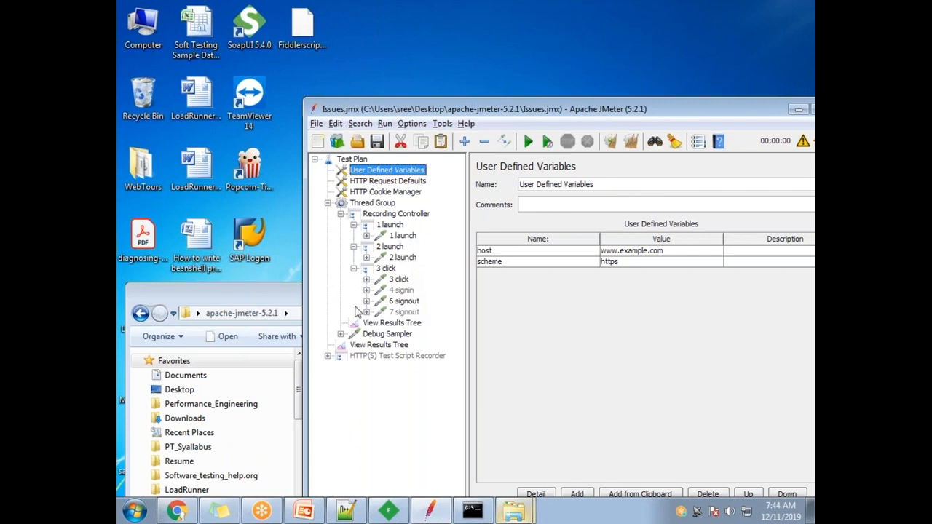
Look over the other scripts in the apache-jmeter-5.2.1 folder and put the folder window away.
left_click(291, 298)
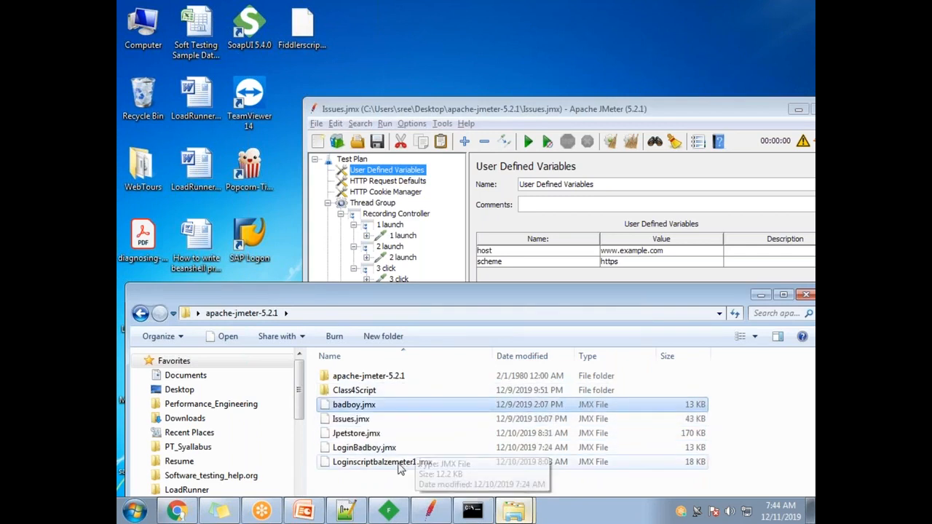
left_click(409, 462)
left_click(407, 448)
left_click(433, 431)
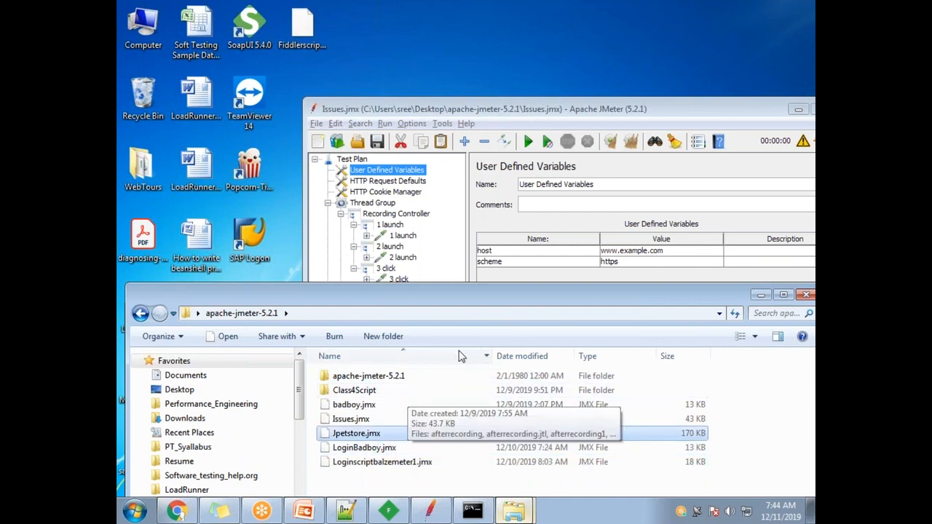
left_click(760, 294)
Move the 2 launch HTTP request into the 1 launch transaction controller, below the 1 launch request.
left_click(403, 258)
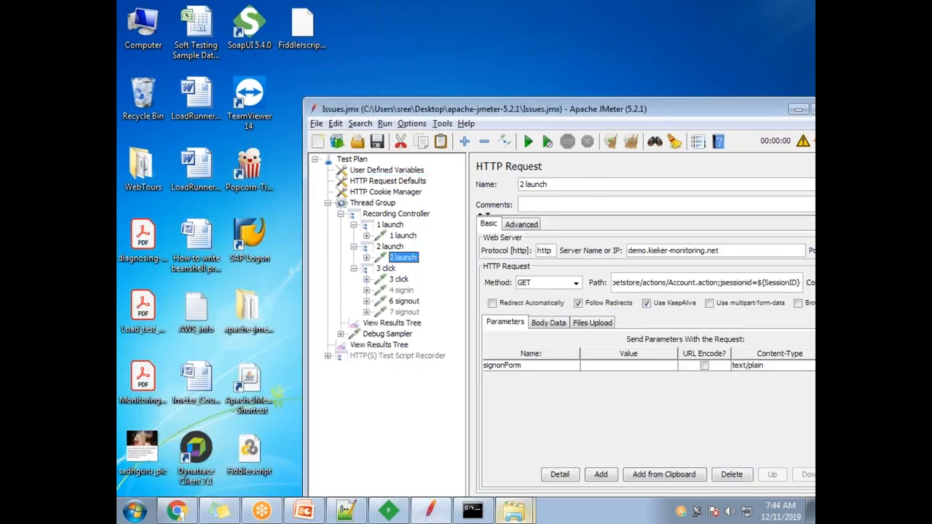
left_click_drag(405, 260, 401, 239)
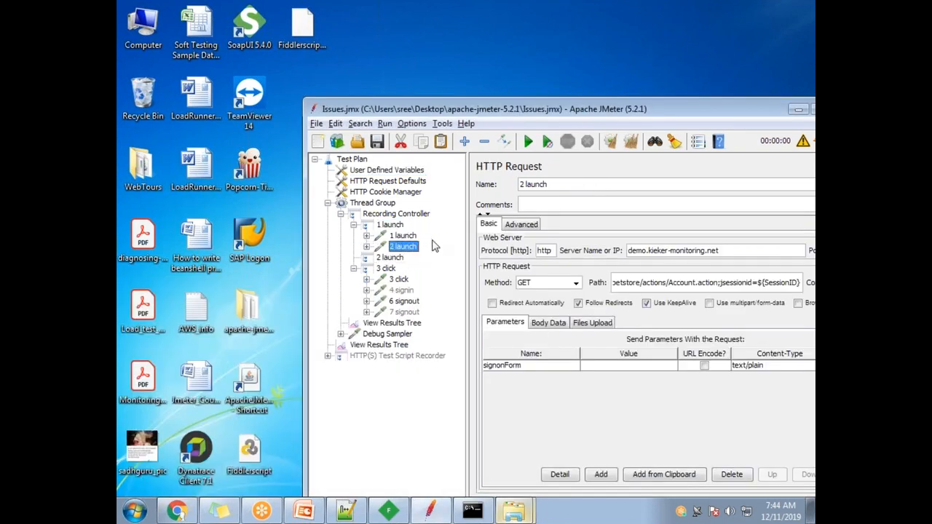
left_click(389, 258)
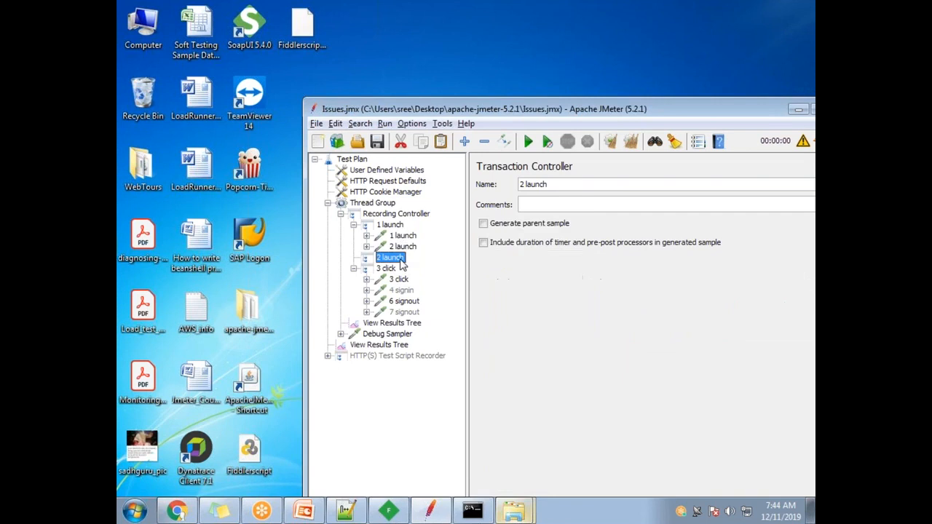
right_click(418, 258)
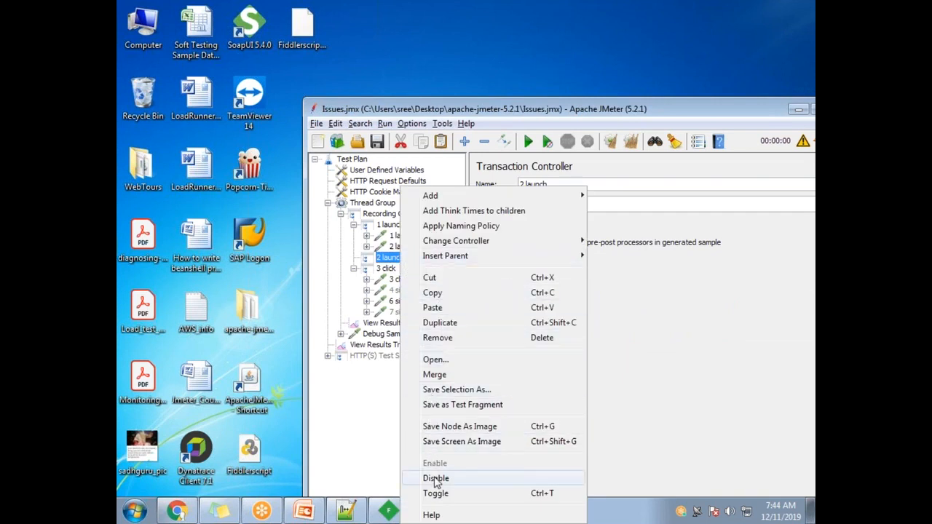
left_click(444, 326)
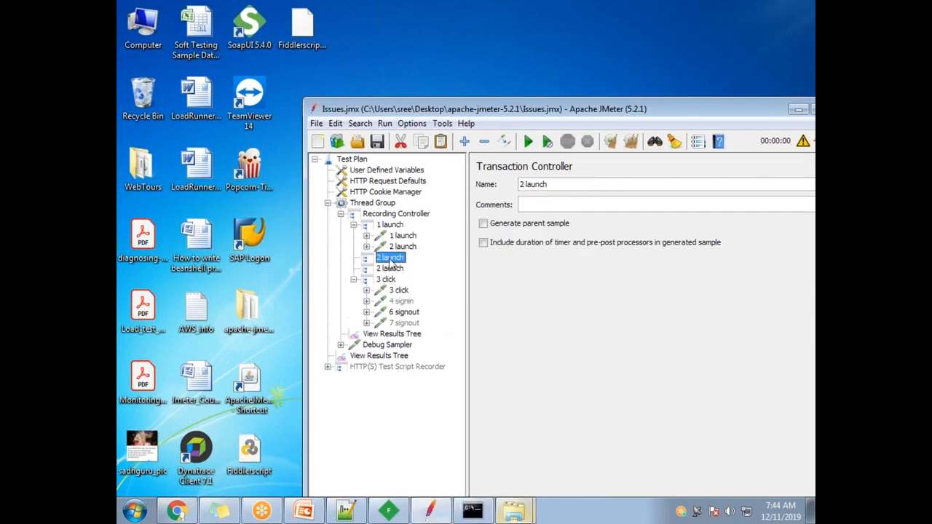
right_click(391, 263)
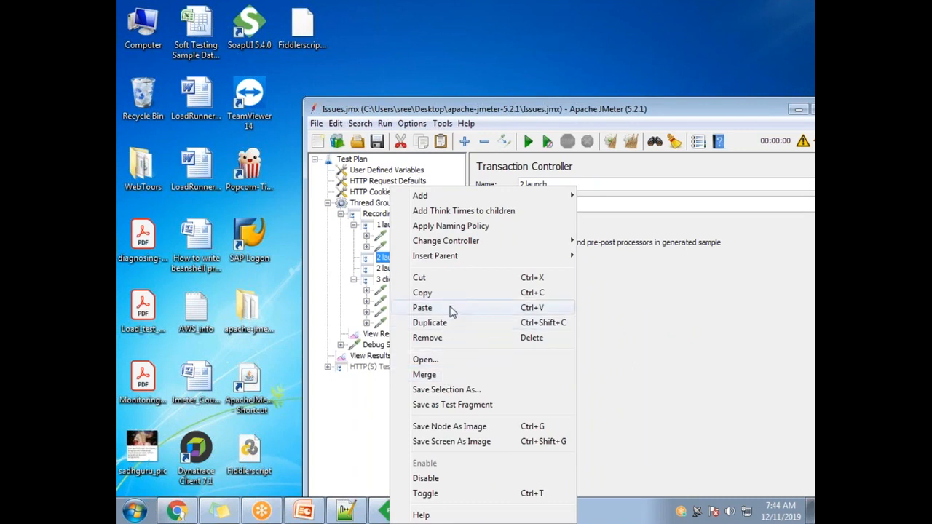
left_click(453, 338)
left_click(548, 327)
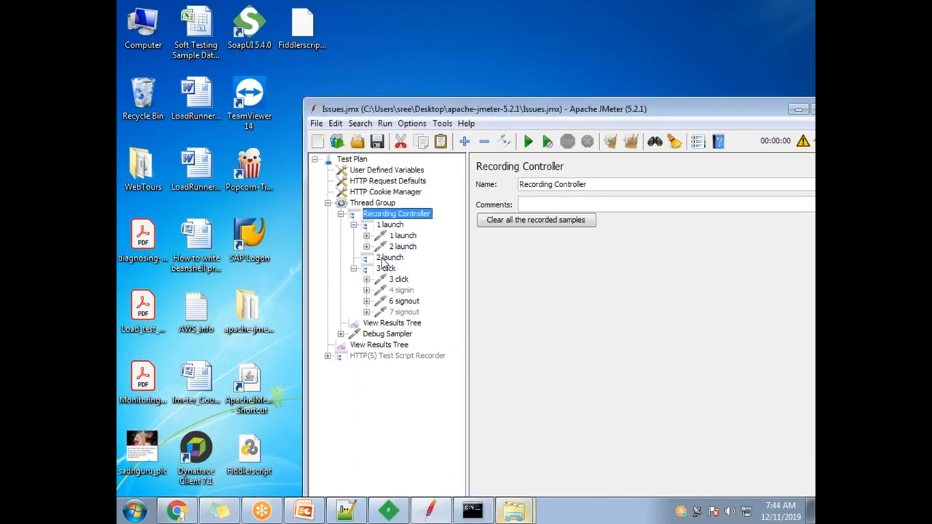
Remove the empty 2 launch transaction controller from the Recording Controller.
right_click(388, 259)
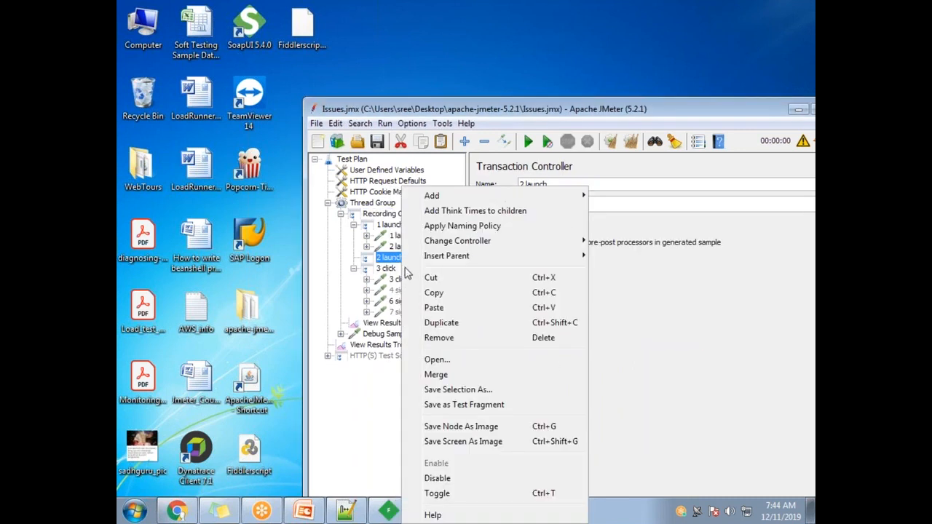
left_click(462, 340)
left_click(548, 327)
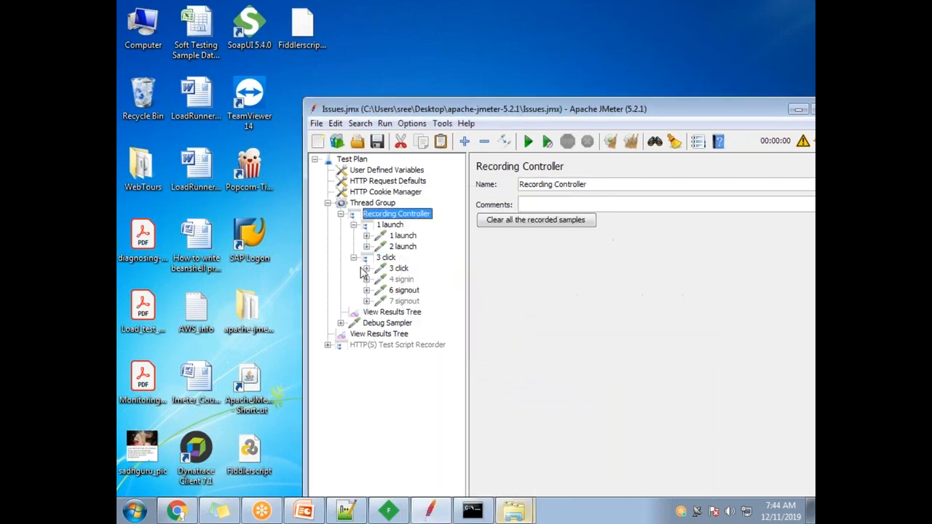
Examine the 3 click request, the 3 click and 1 launch transaction controllers, and the Recording Controller.
left_click(402, 271)
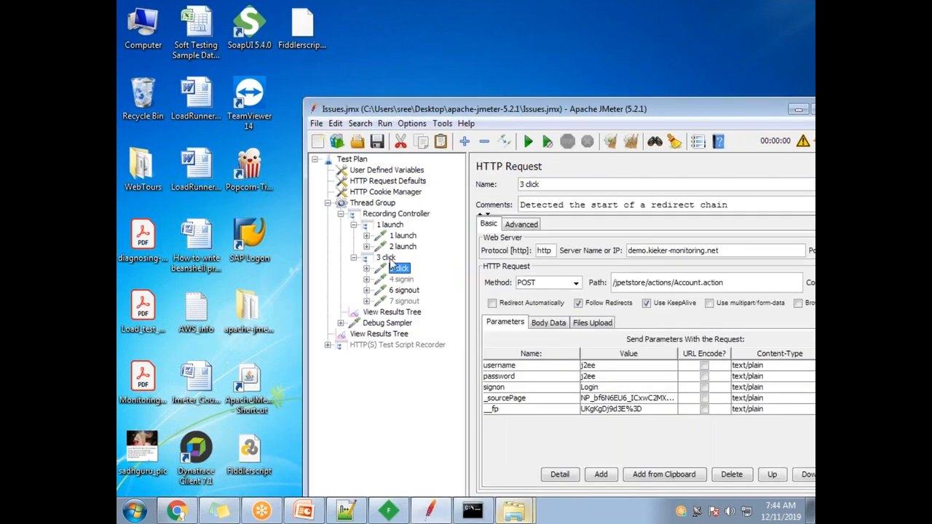
left_click(386, 260)
left_click(386, 228)
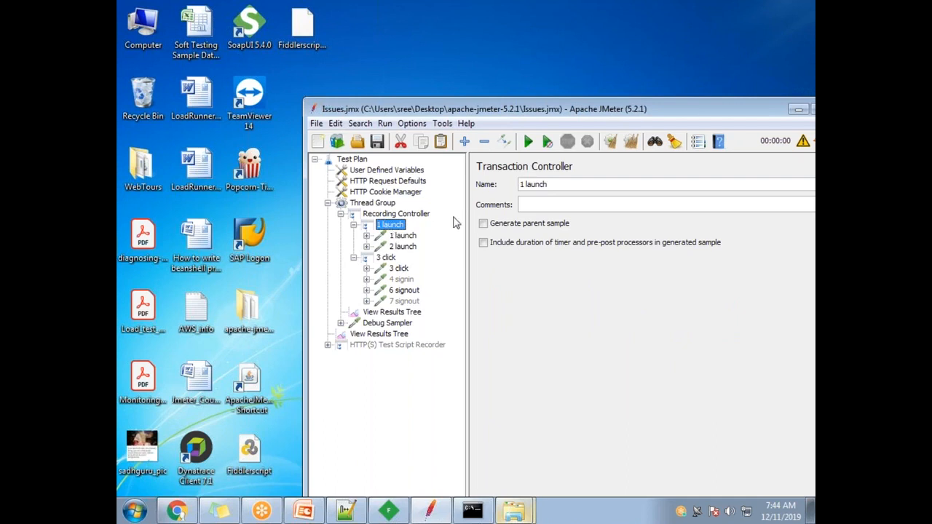
left_click(399, 215)
right_click(399, 217)
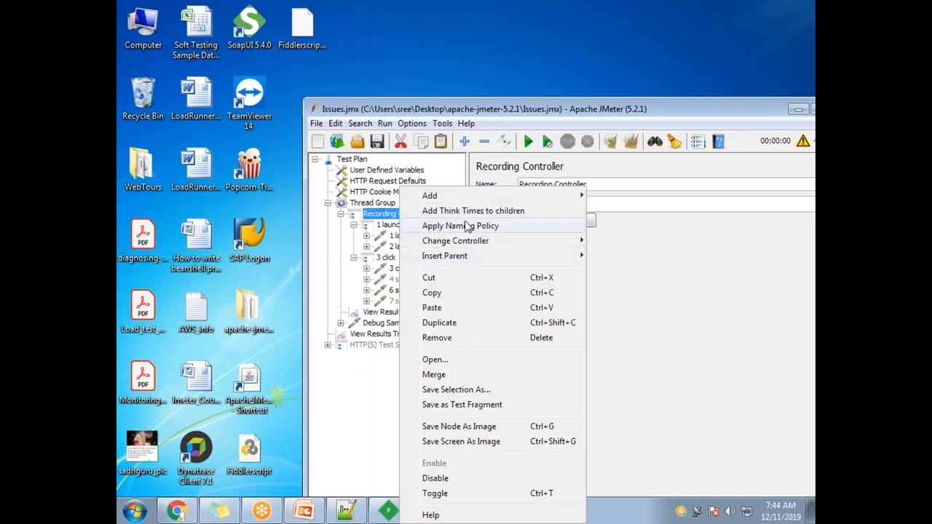
left_click(377, 280)
Move the 3 click, 4 signin, 6 signout and 7 signout requests together into the 1 launch transaction controller.
left_click(406, 302)
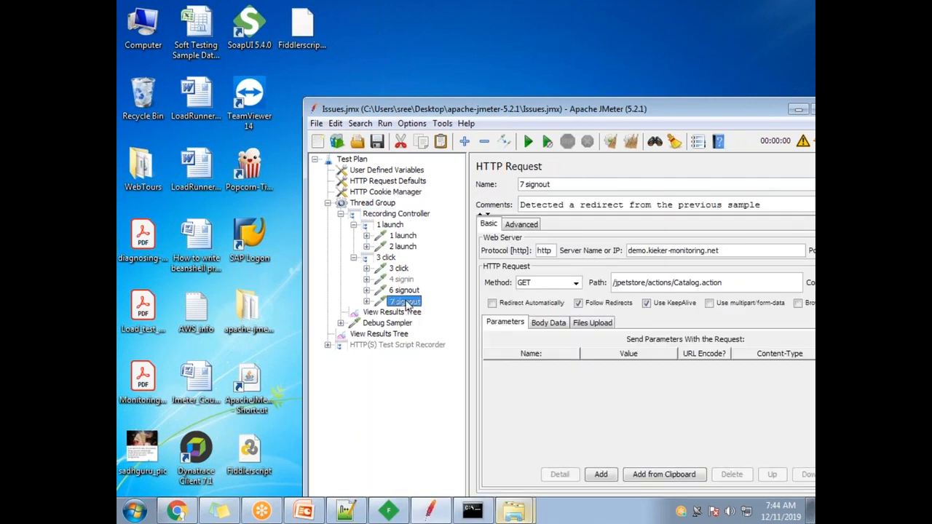
left_click(410, 292, "ctrl")
left_click(403, 280, "ctrl")
left_click(399, 268, "ctrl")
left_click_drag(403, 233, 402, 234)
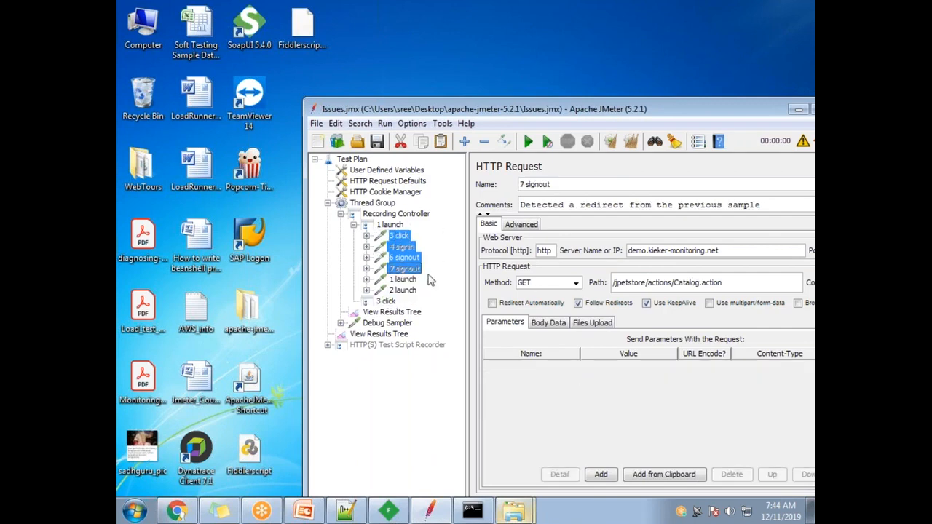
Reorder the 1 launch and 2 launch requests so they come before the 3 click request.
left_click(405, 280)
left_click(405, 291, "ctrl")
left_click_drag(405, 290, 435, 249)
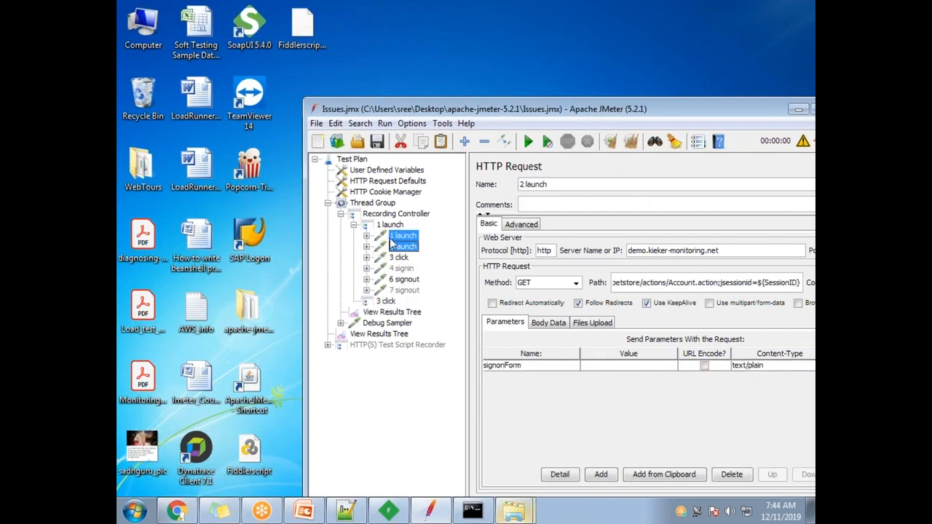
Remove the empty 3 click transaction controller and confirm the removal.
right_click(394, 303)
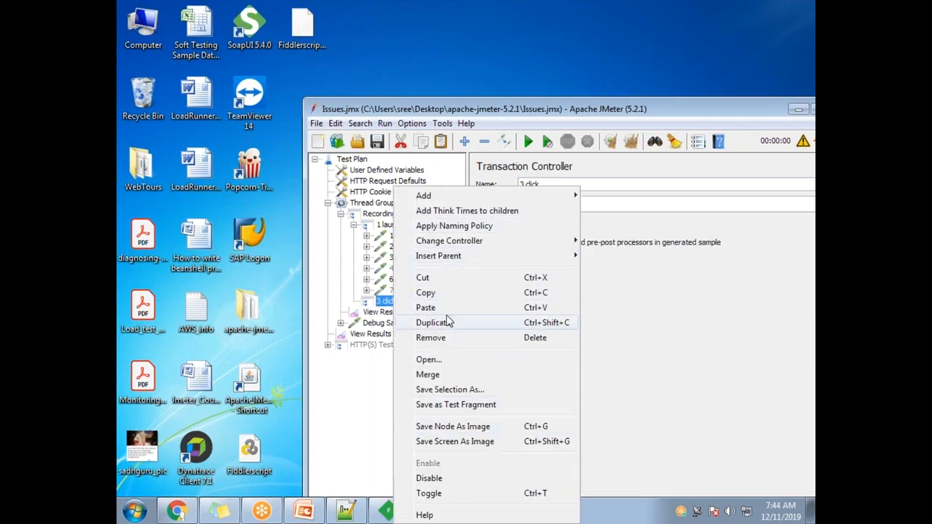
left_click(443, 340)
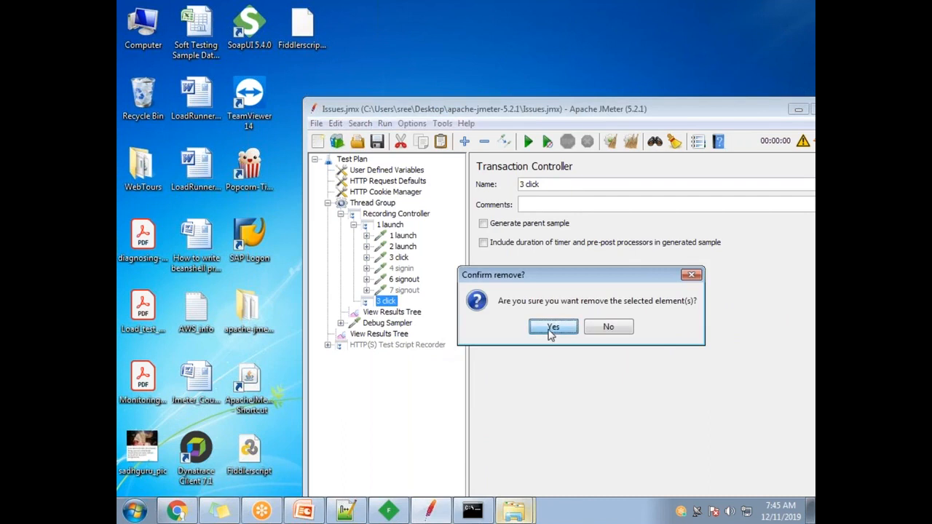
left_click(554, 327)
Move all six requests out of the 1 launch transaction controller to directly under the Recording Controller.
left_click(405, 236)
left_click(409, 291, "shift")
left_click_drag(408, 291, 408, 219)
left_click(393, 303)
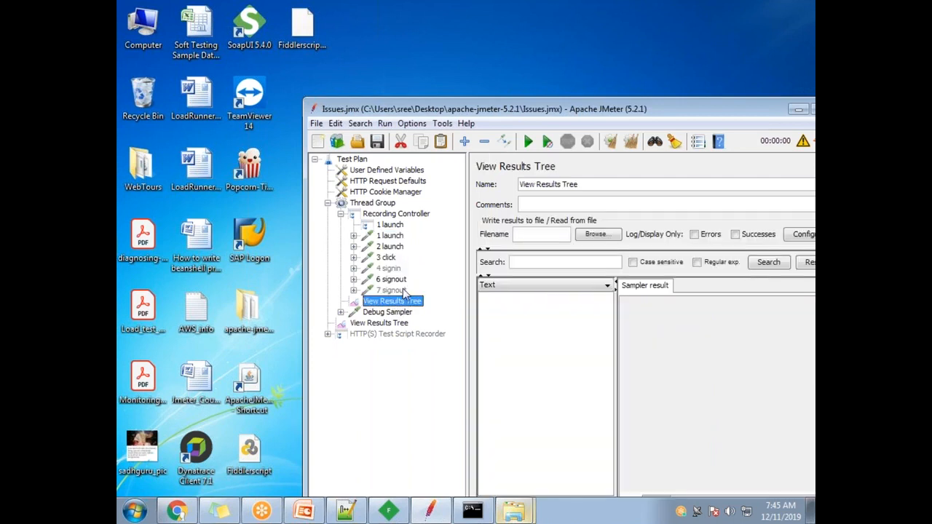
left_click(394, 216)
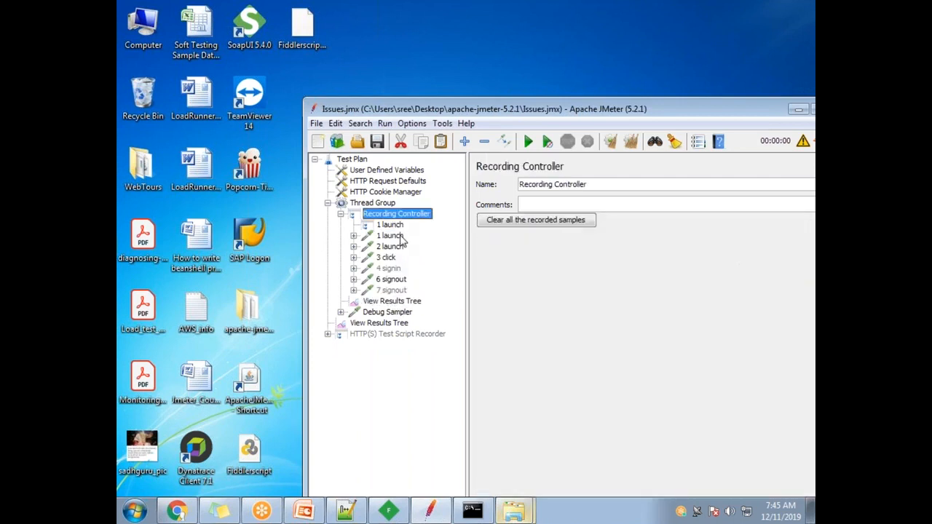
Remove the empty 1 launch transaction controller from the Recording Controller and confirm the removal.
left_click(391, 225)
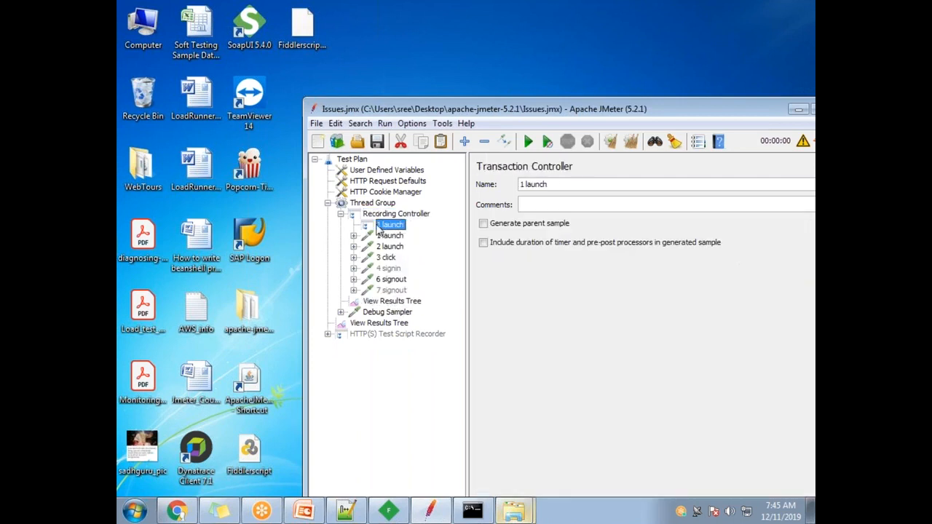
right_click(398, 227)
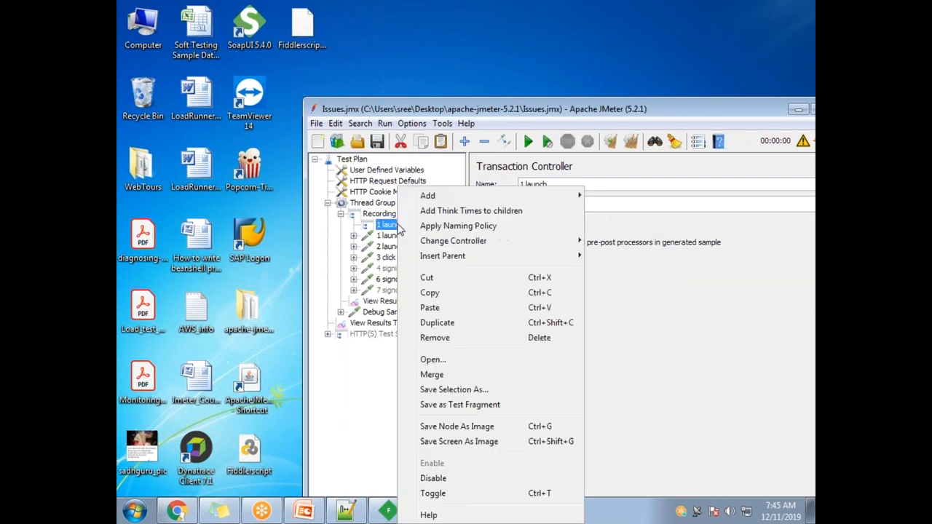
key("Escape")
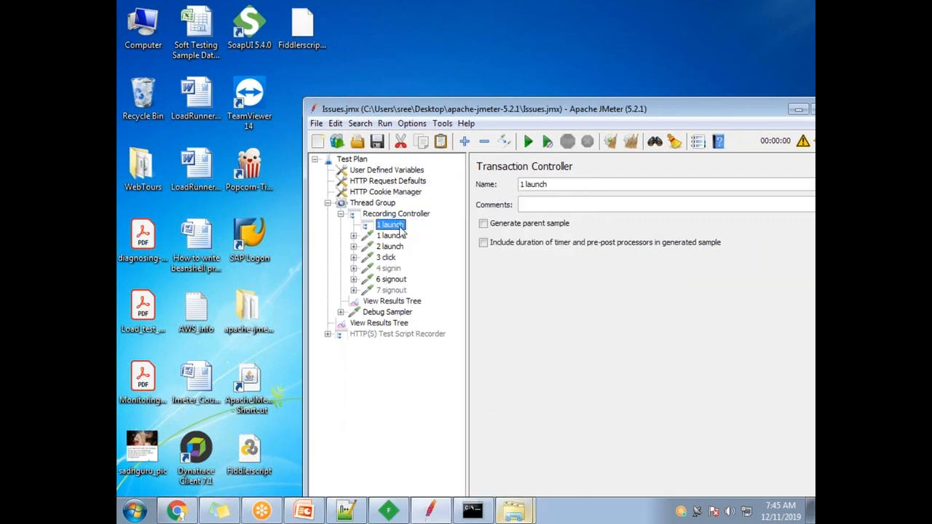
right_click(400, 230)
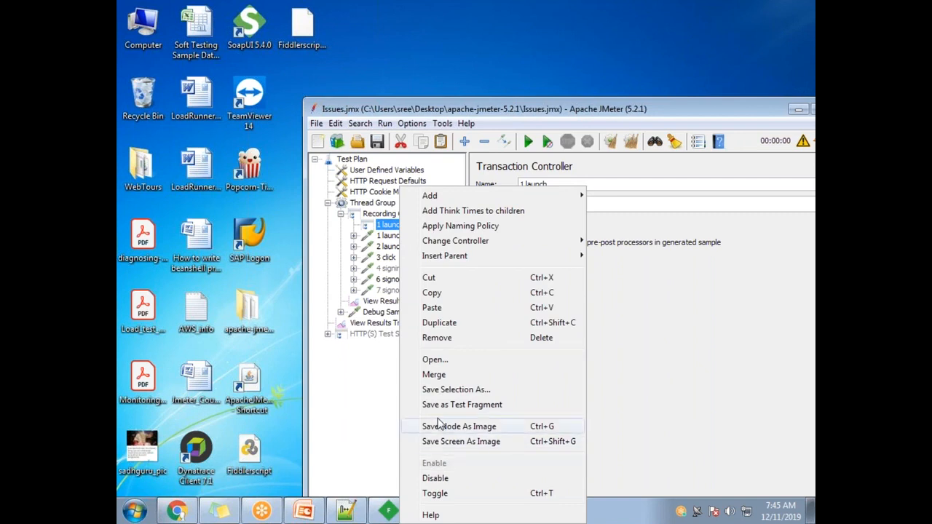
left_click(448, 340)
left_click(545, 328)
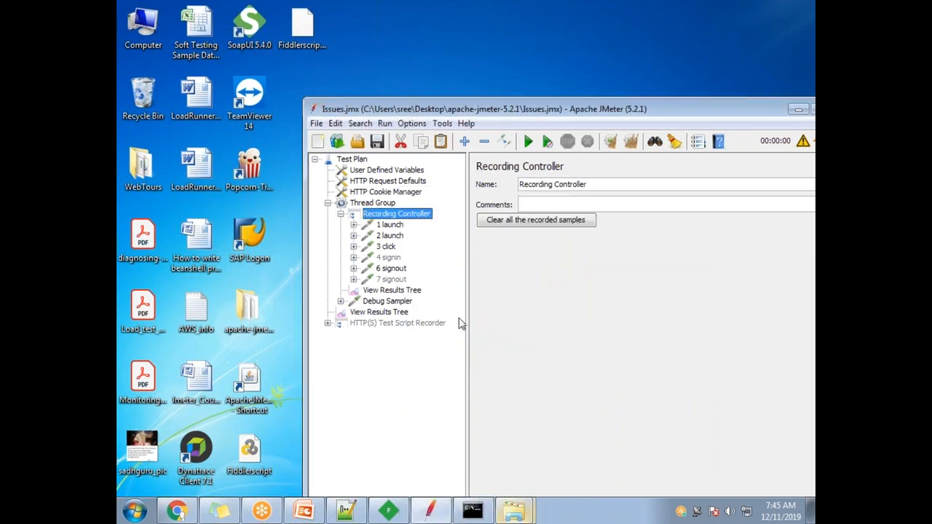
Go through the six requests under the Recording Controller, from 1 launch to 7 signout.
left_click(399, 228)
left_click(393, 237)
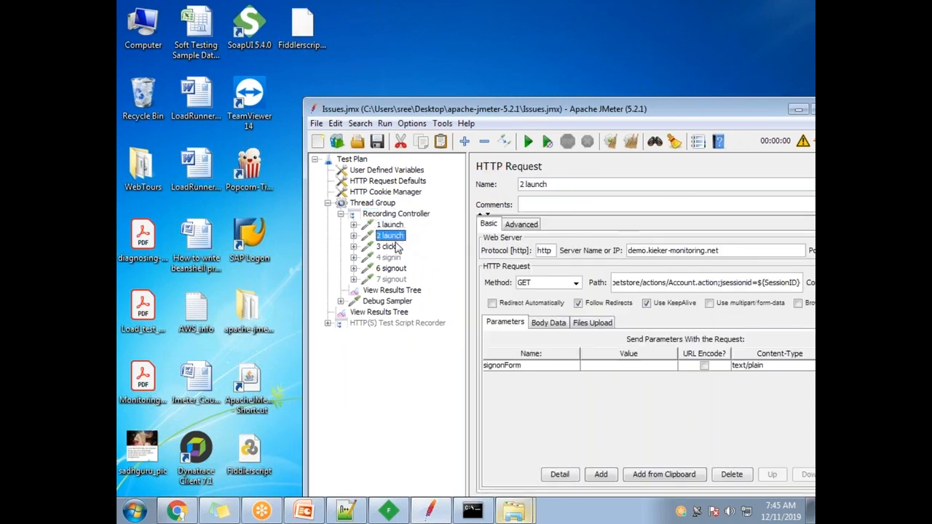
left_click(393, 248)
left_click(393, 258)
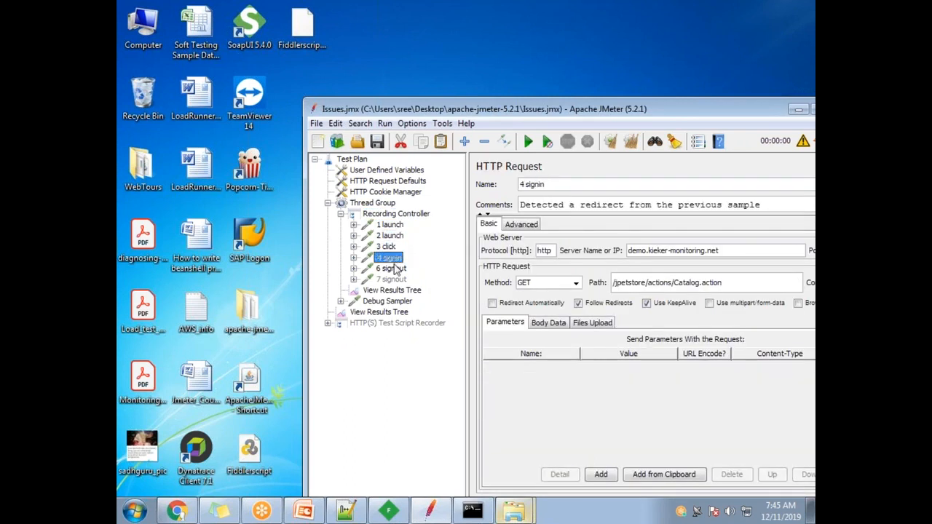
left_click(392, 269)
left_click(391, 280)
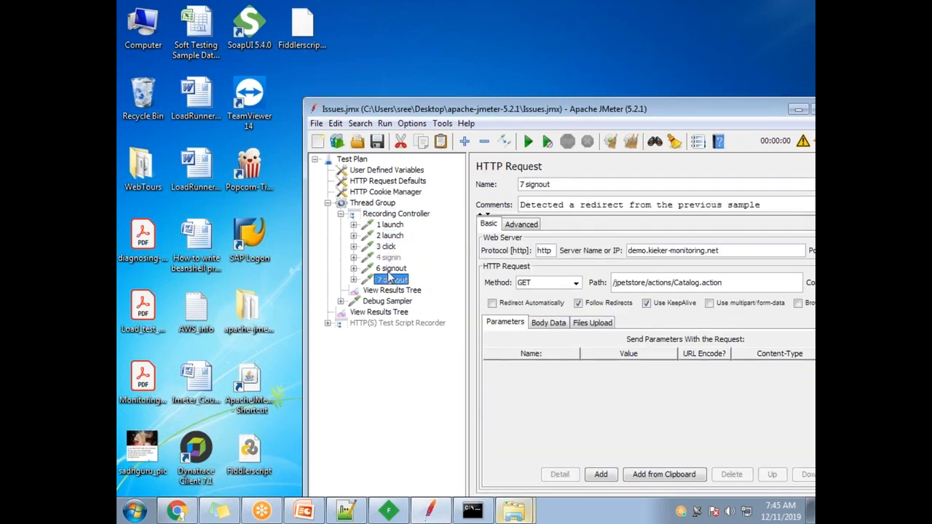
left_click(397, 214)
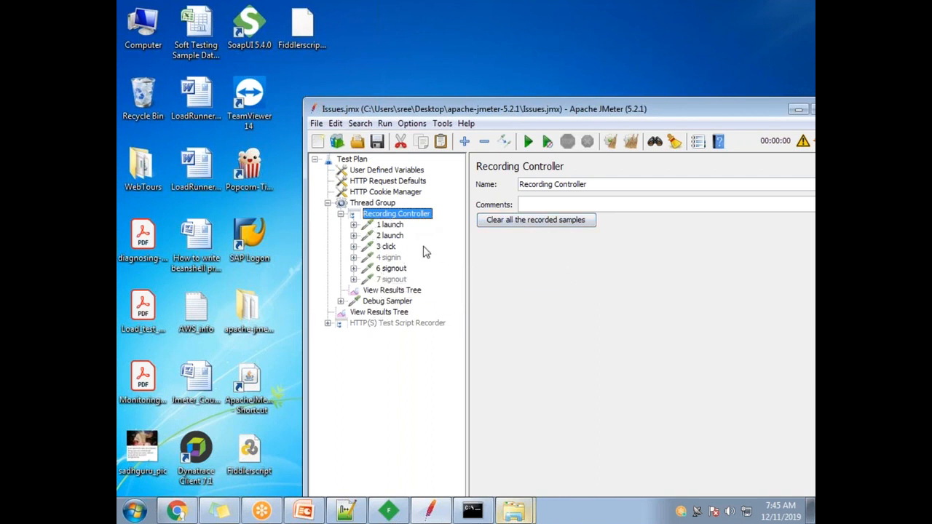
left_click(571, 31)
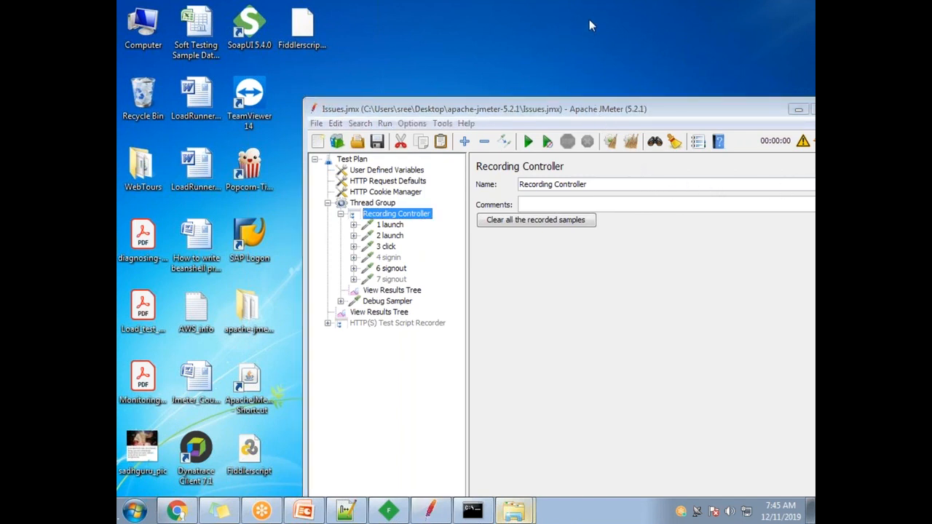
left_click(388, 227)
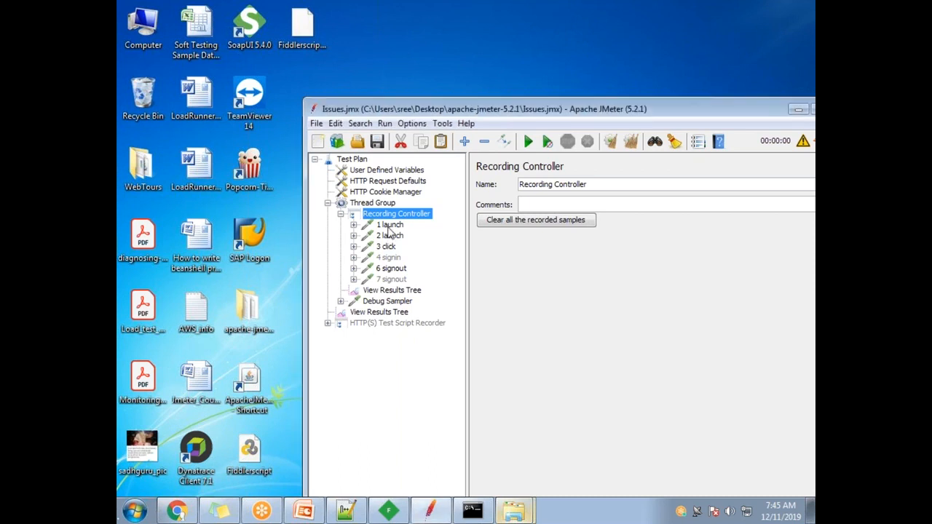
Remove the View Results Tree and the Debug Sampler from the Thread Group, confirming each removal.
left_click(414, 291)
key("Delete")
left_click(555, 327)
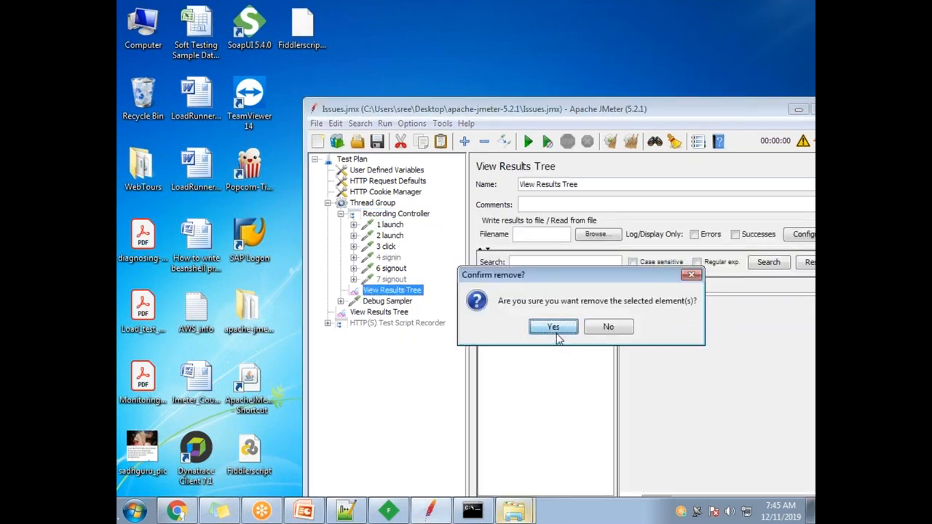
key("Delete")
left_click(551, 328)
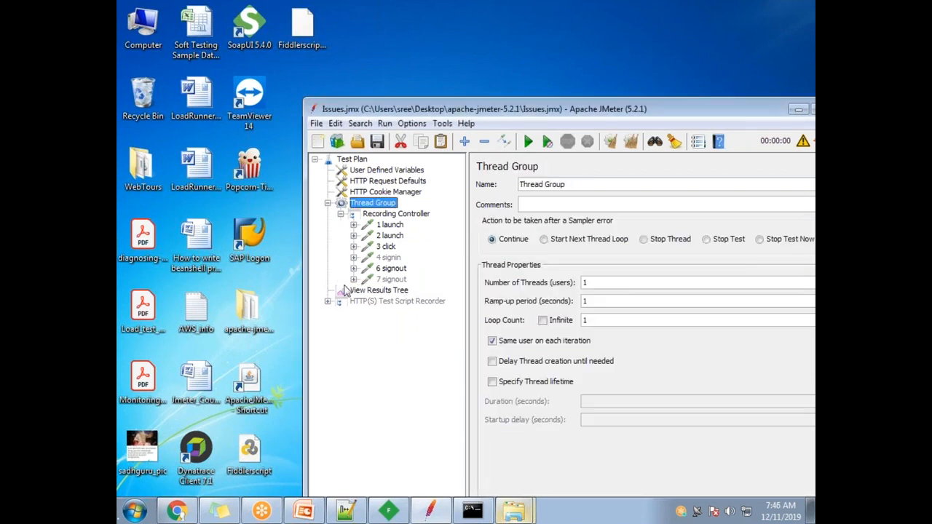
Remove the View Results Tree located directly under the Test Plan and confirm the removal.
left_click(371, 291)
key("Delete")
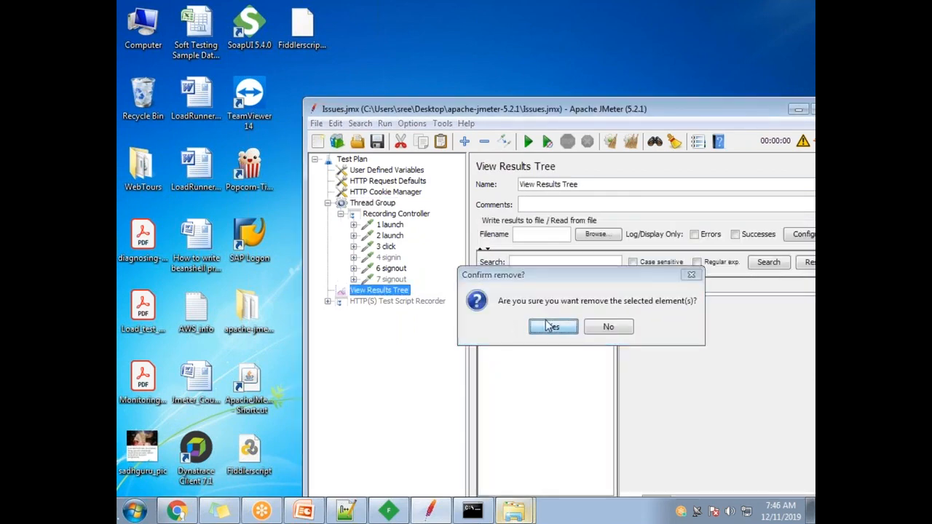
left_click(551, 327)
Expand the HTTP(S) Test Script Recorder and examine its View Results Tree, including the results file setting and its file chooser.
left_click(328, 289)
left_click(403, 291)
left_click(419, 306)
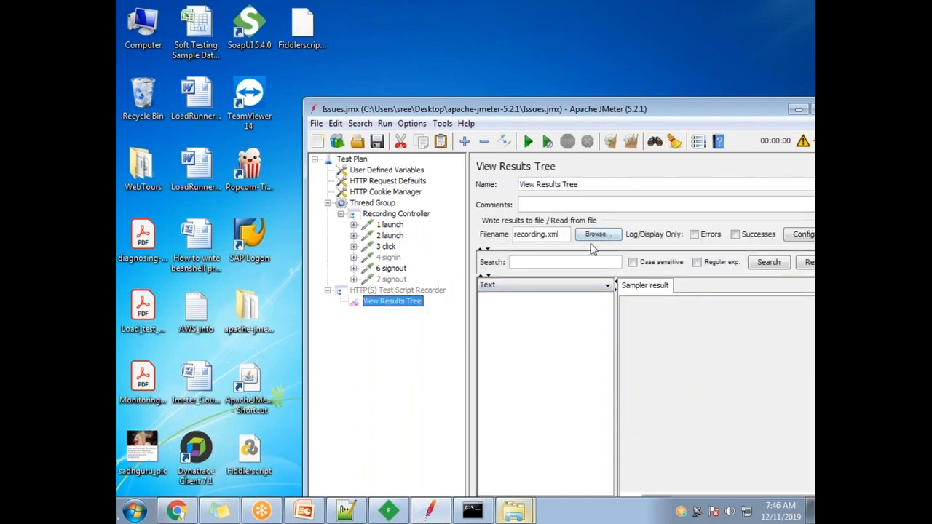
left_click(405, 291)
left_click(405, 301)
left_click_drag(550, 113, 482, 54)
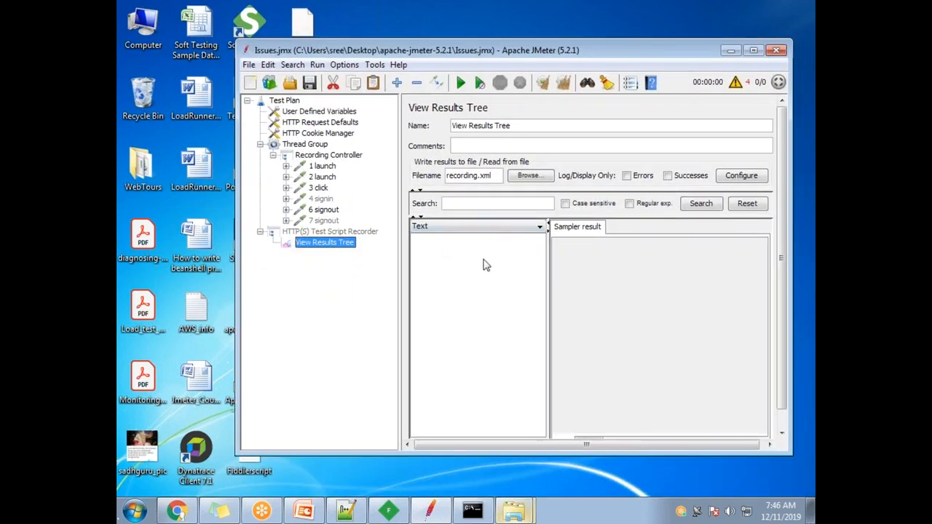
left_click(458, 321)
left_click_drag(501, 177, 412, 180)
left_click(529, 176)
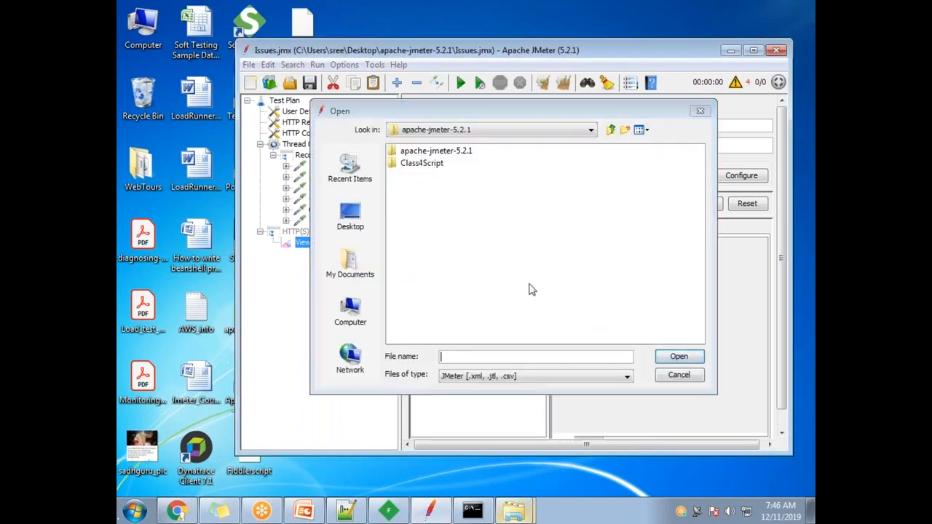
key("Escape")
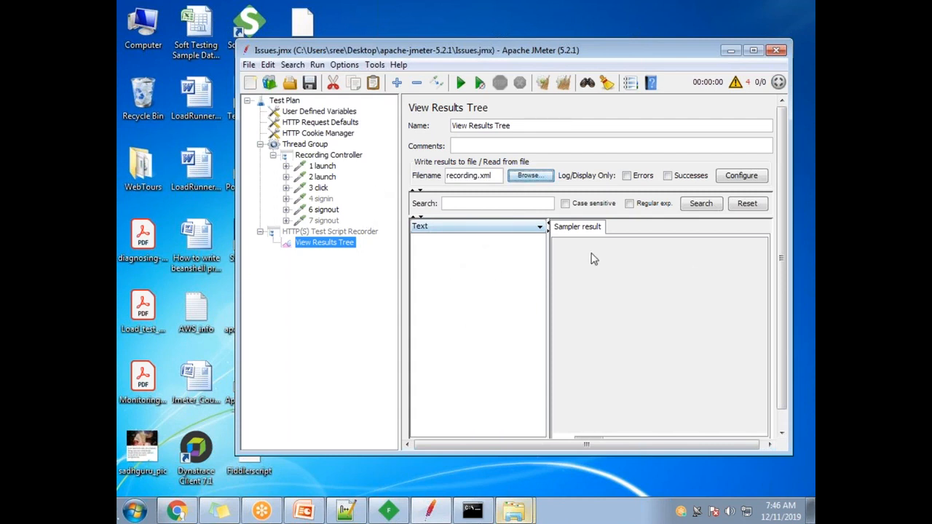
Review the settings of the 2 launch, 3 click, 6 signout and 7 signout requests.
left_click(322, 176)
left_click(321, 188)
left_click(323, 210)
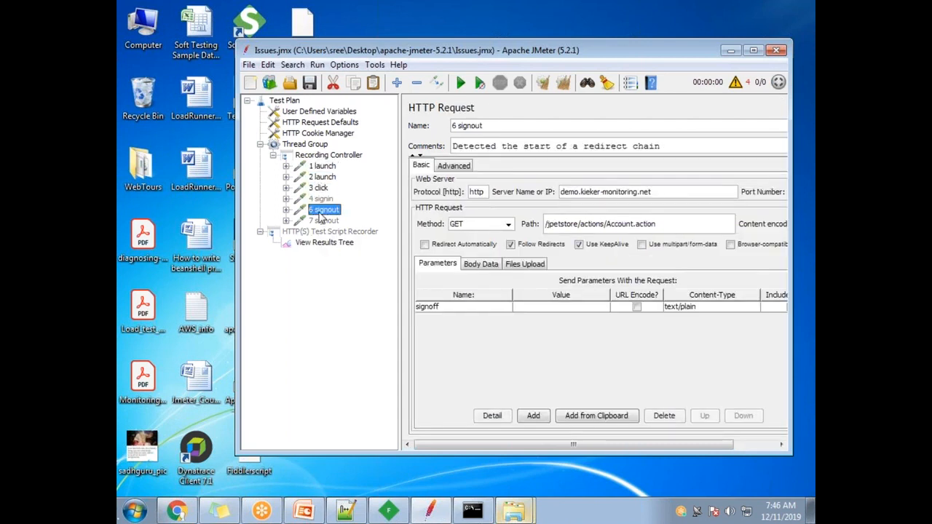
left_click(323, 222)
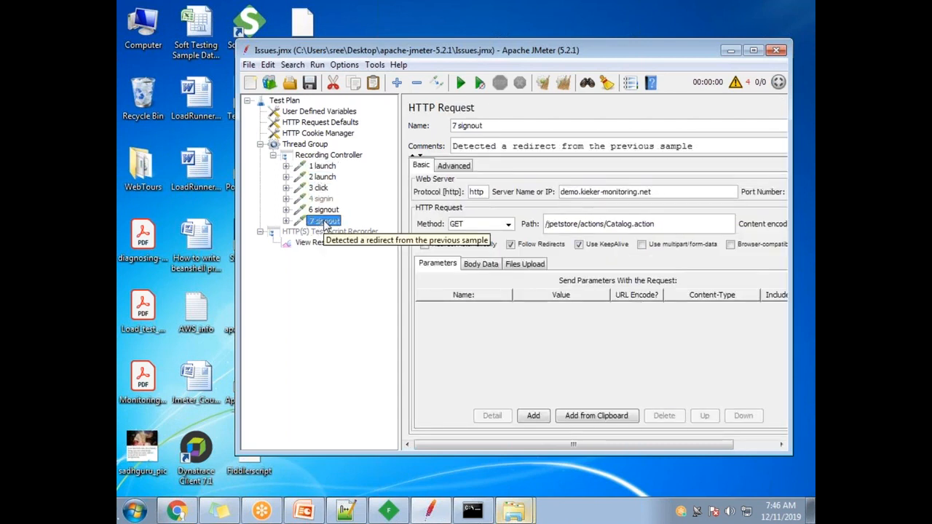
Open the Thread Group and examine its number of threads, ramp-up period and loop count settings.
left_click(319, 143)
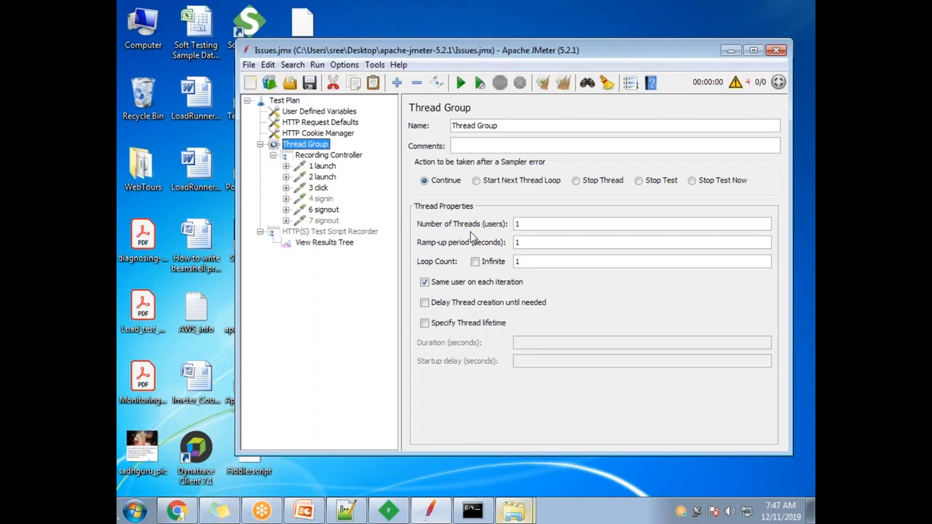
double_click(528, 227)
left_click(569, 31)
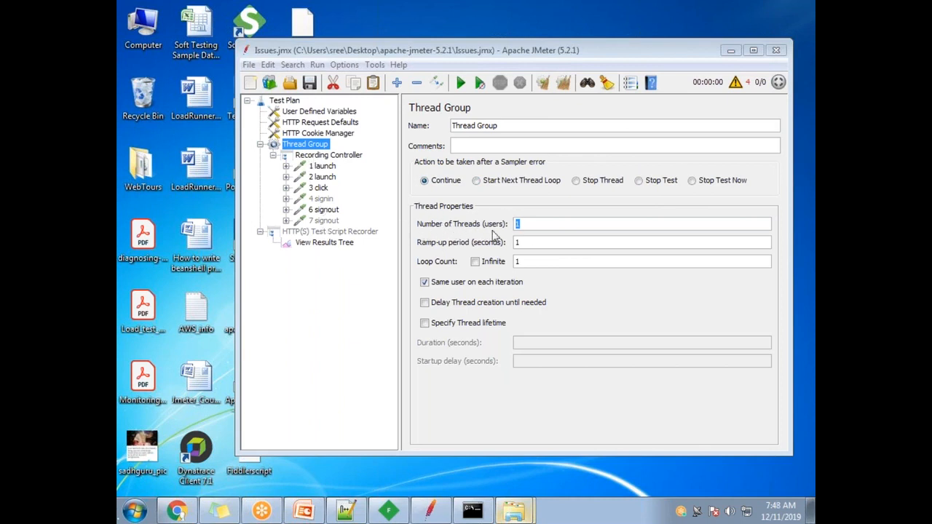
left_click(543, 223)
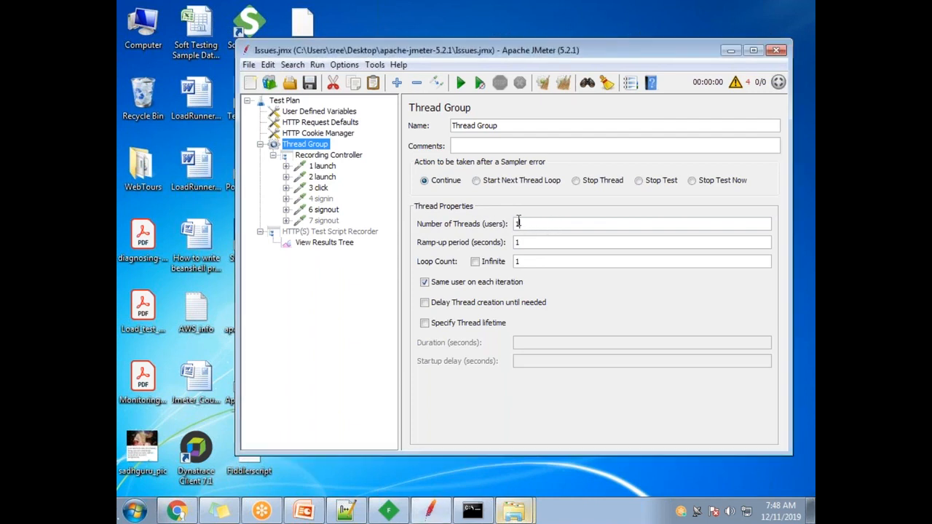
key("Tab")
double_click(518, 243)
double_click(516, 223)
left_click(518, 260)
left_click(540, 263)
left_click_drag(535, 265, 492, 240)
left_click(573, 25)
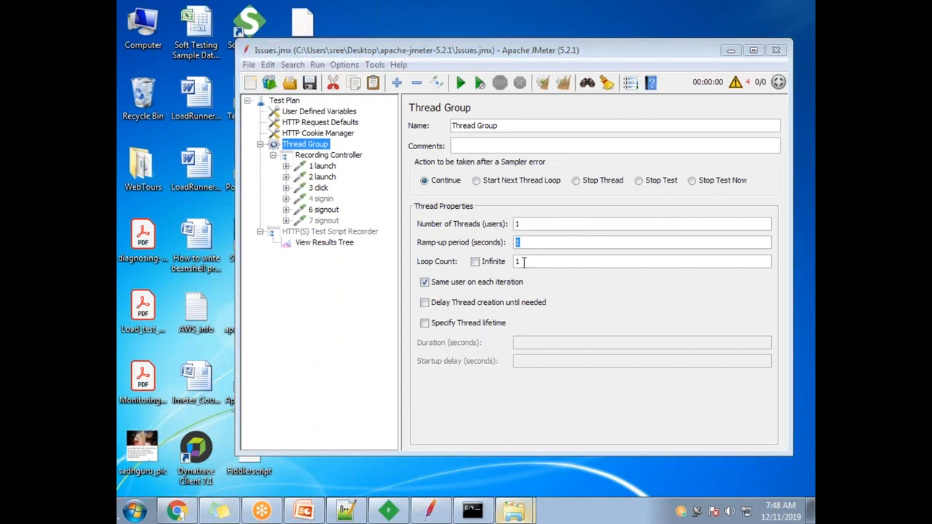
left_click(529, 223)
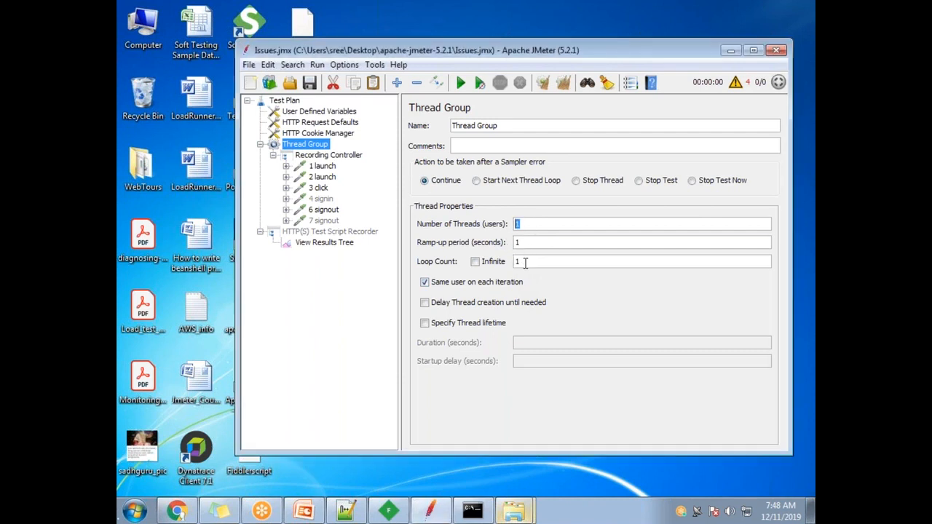
left_click_drag(520, 266, 503, 257)
double_click(527, 241)
left_click(592, 25)
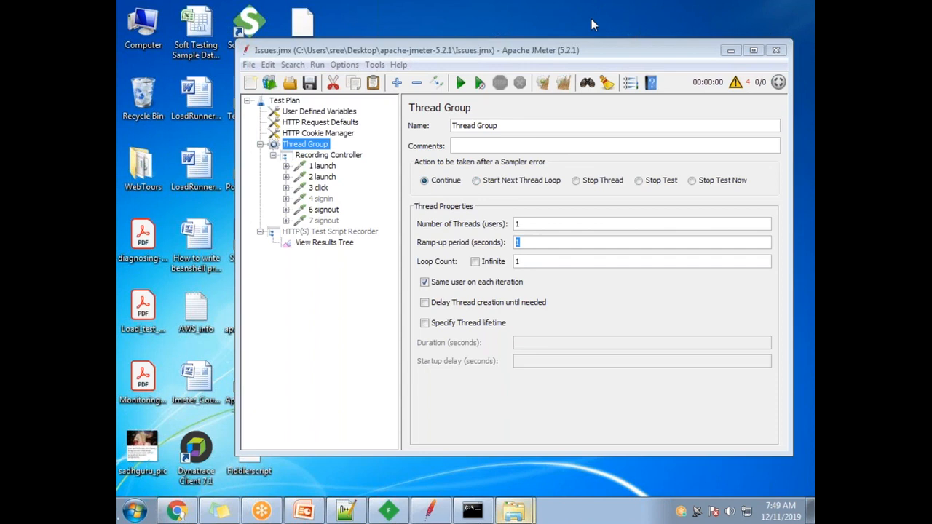
double_click(523, 224)
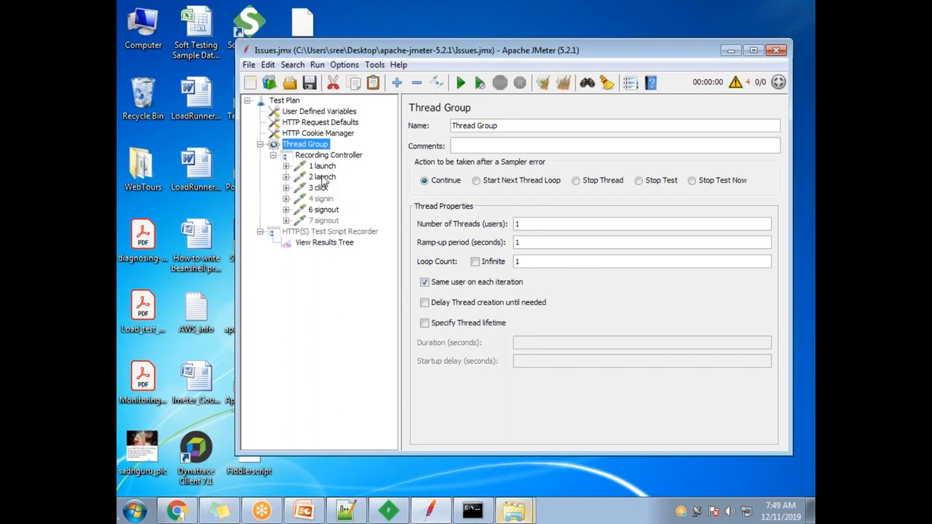
left_click_drag(527, 262, 510, 263)
Run the test in GUI mode and check the indicator for running and total threads.
left_click(461, 83)
mouse_move(759, 86)
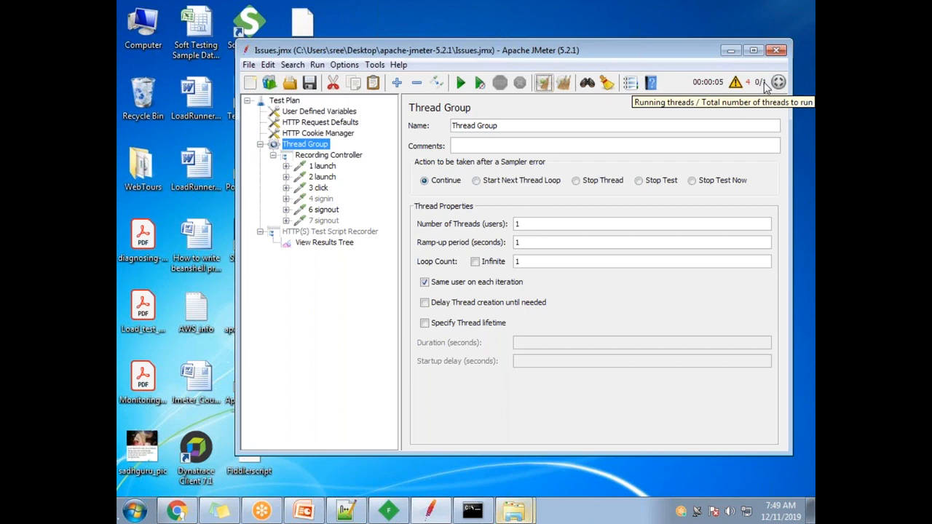
Open Paint and paste the captured screenshot of the JMeter window with the thread-count tooltip.
left_click(134, 512)
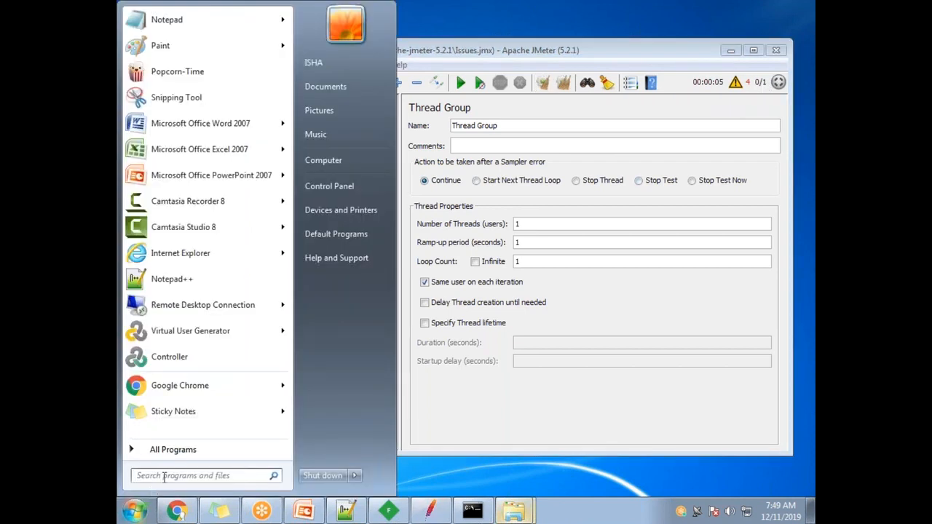
type("pai")
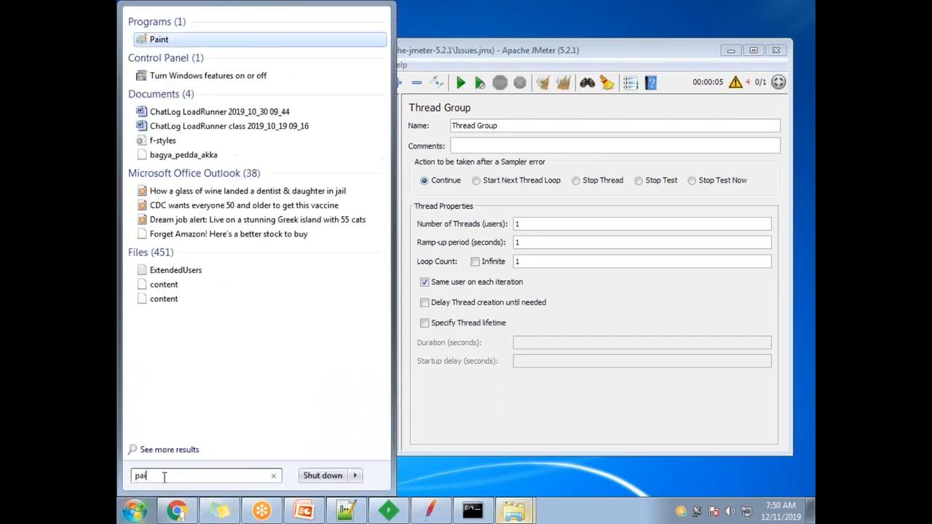
left_click(180, 43)
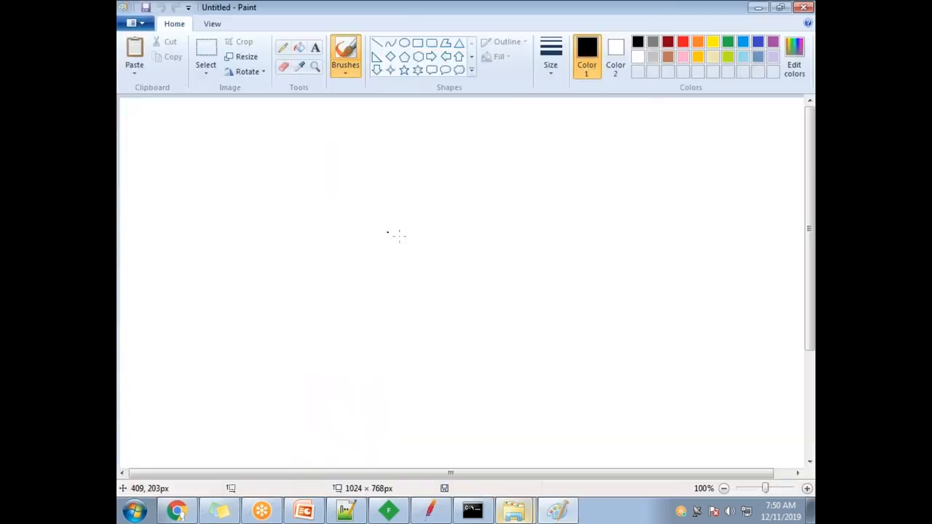
key("ctrl+v")
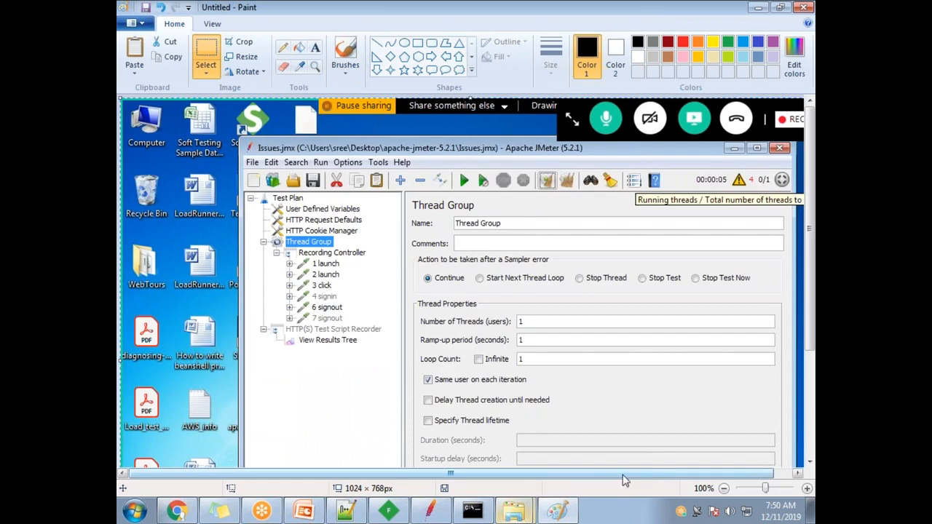
Circle "Running threads" and "Total number of threads to run" in the pasted screenshot, marking the matching numbers of the thread counter.
left_click_drag(624, 475, 656, 475)
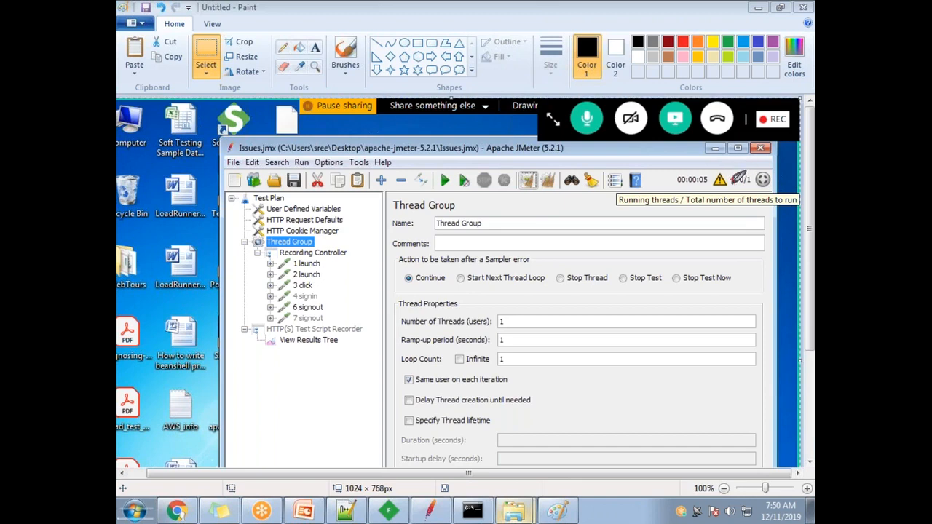
mouse_move(625, 206)
left_mouse_down()
mouse_move(692, 203)
mouse_move(690, 193)
mouse_move(614, 196)
mouse_move(618, 213)
left_mouse_up()
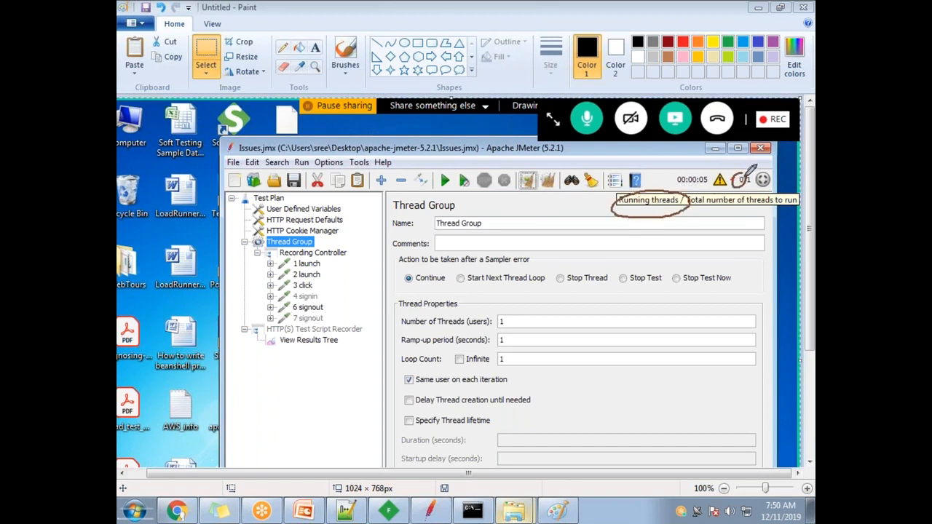
mouse_move(696, 207)
left_mouse_down()
mouse_move(801, 204)
mouse_move(805, 182)
mouse_move(735, 182)
left_mouse_up()
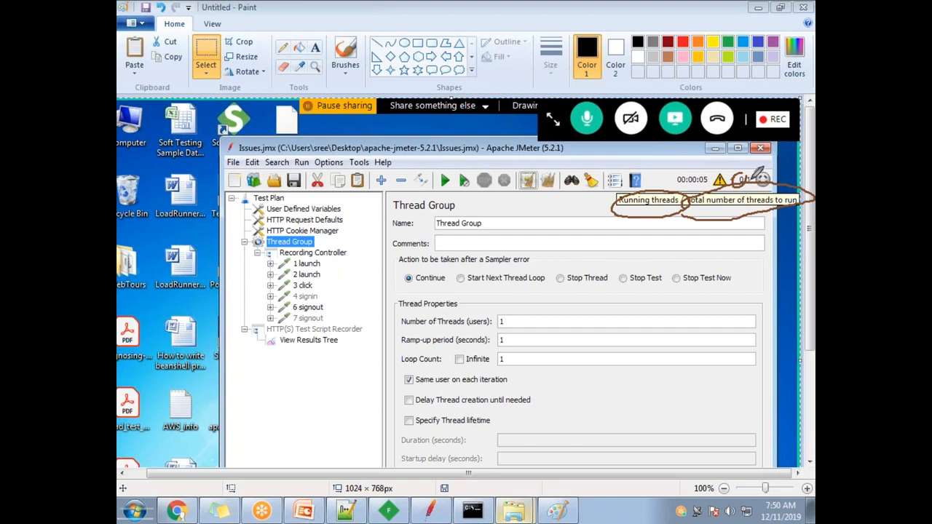
Finish circling the thread counter in Paint, then switch to JMeter and run the test with the number of threads set to 2.
mouse_move(755, 168)
left_mouse_down()
mouse_move(750, 190)
mouse_move(750, 176)
left_mouse_up()
key("alt+Tab")
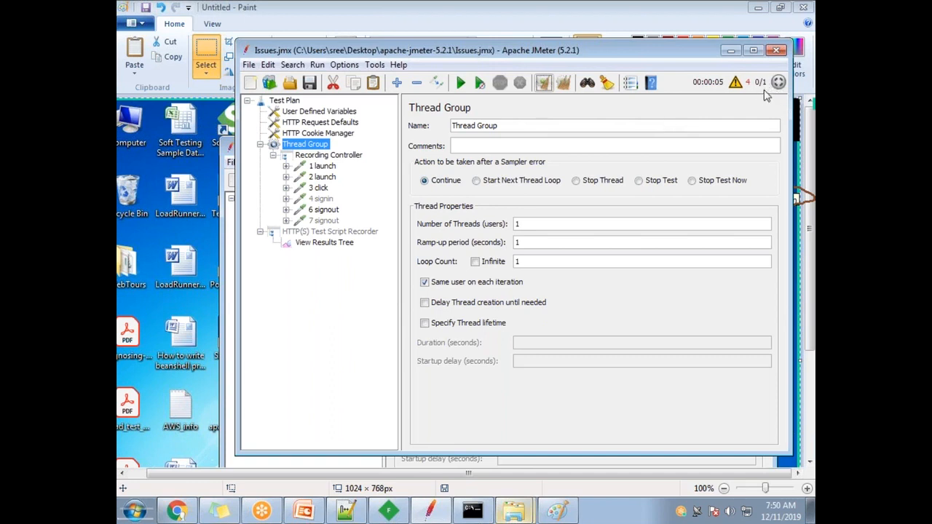
double_click(527, 223)
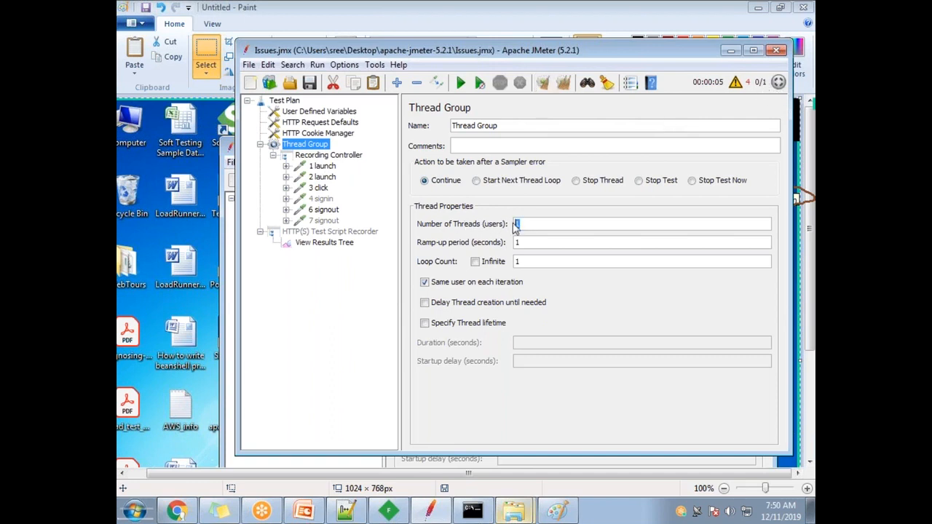
type("2")
left_click(556, 263)
left_click(460, 83)
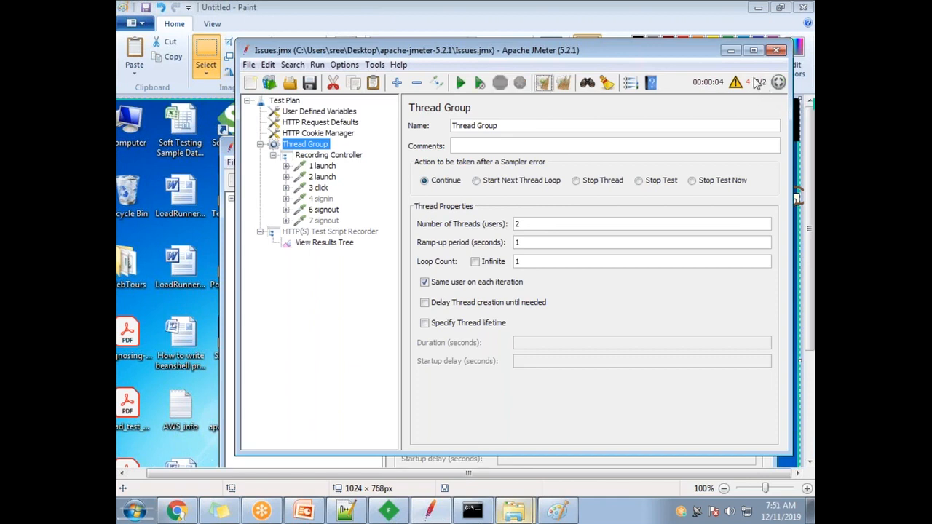
Set the Thread Group's number of threads to 15, run the test and stop it.
left_click(526, 226)
type("3")
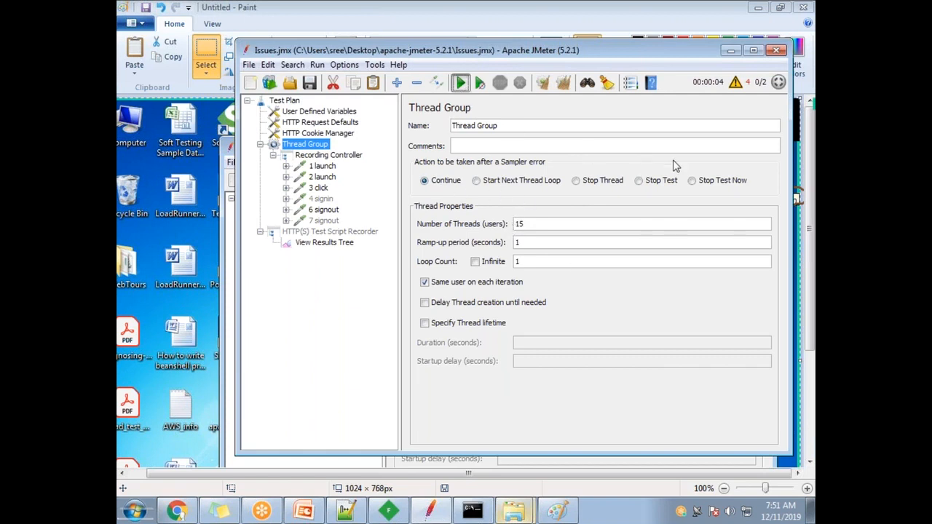
left_click(462, 84)
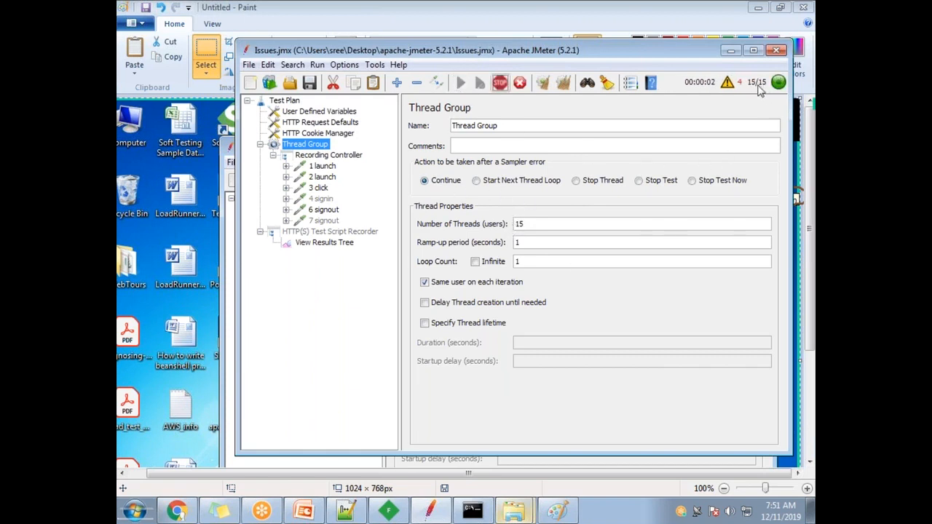
left_click(505, 83)
Set the ramp-up period to 30 seconds, run the test to watch threads start gradually, and stop it.
double_click(515, 242)
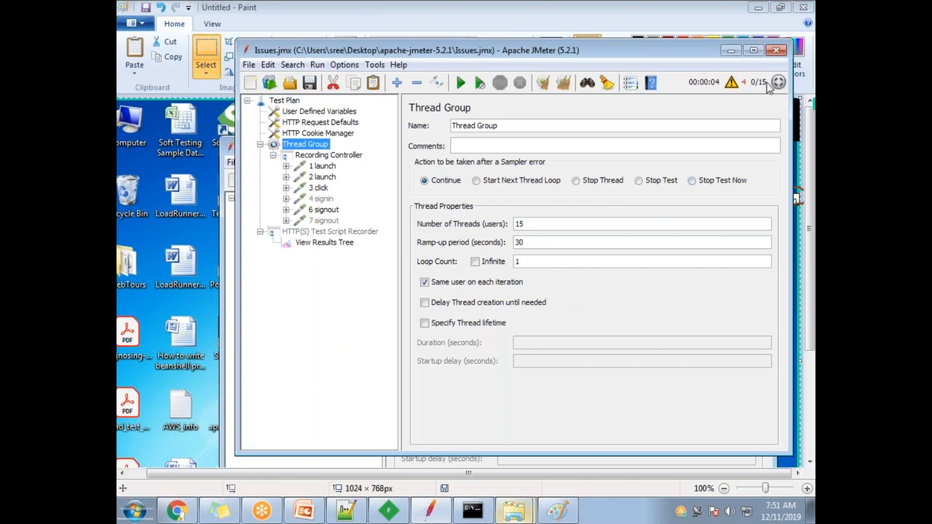
left_click(461, 83)
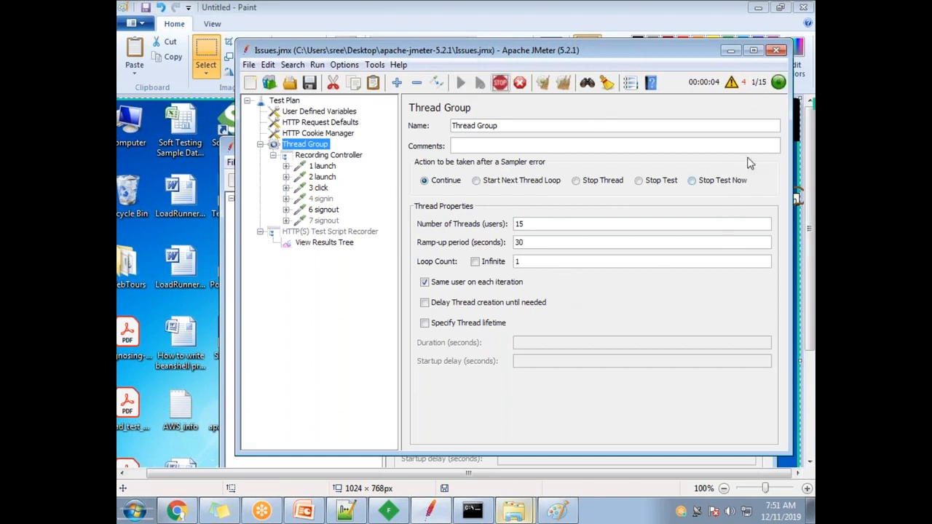
double_click(526, 224)
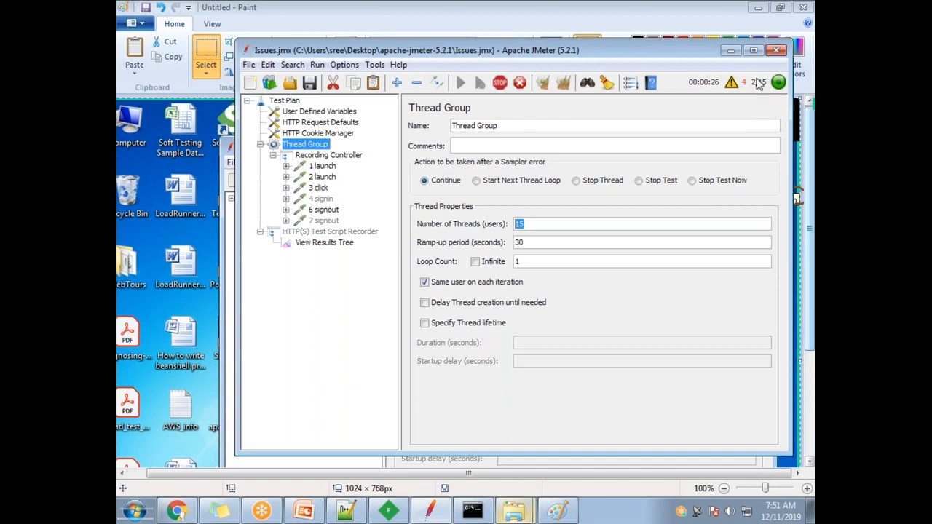
left_click(499, 87)
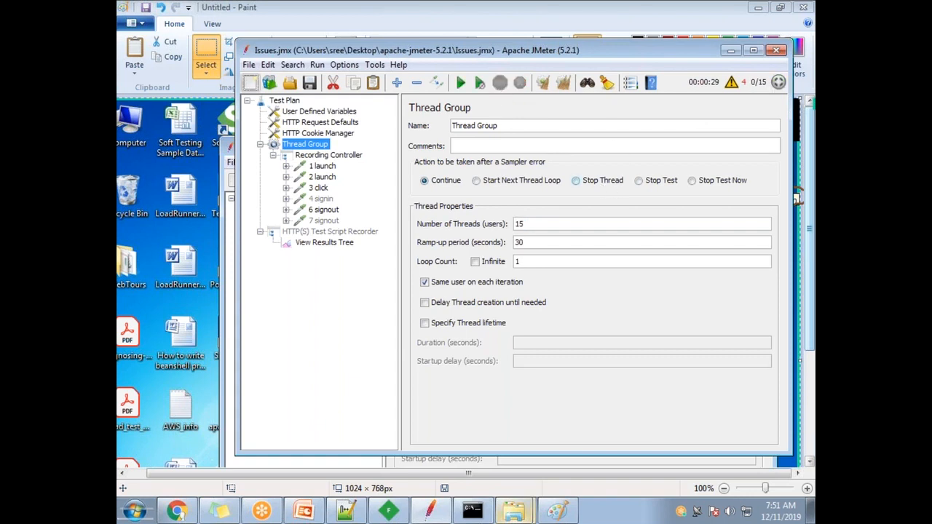
Open the log viewer and examine the started, finished, stopping and interrupted thread entries of the last run.
left_click(733, 83)
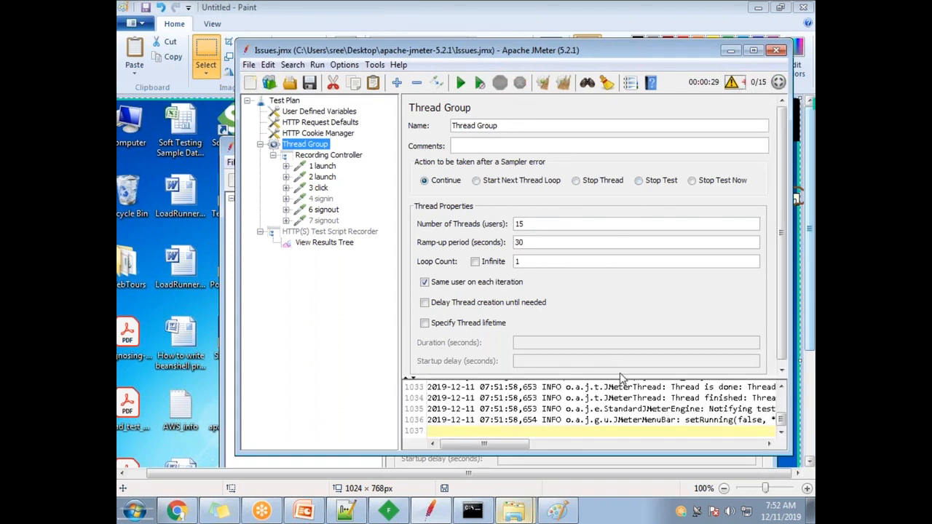
left_click_drag(618, 377, 612, 261)
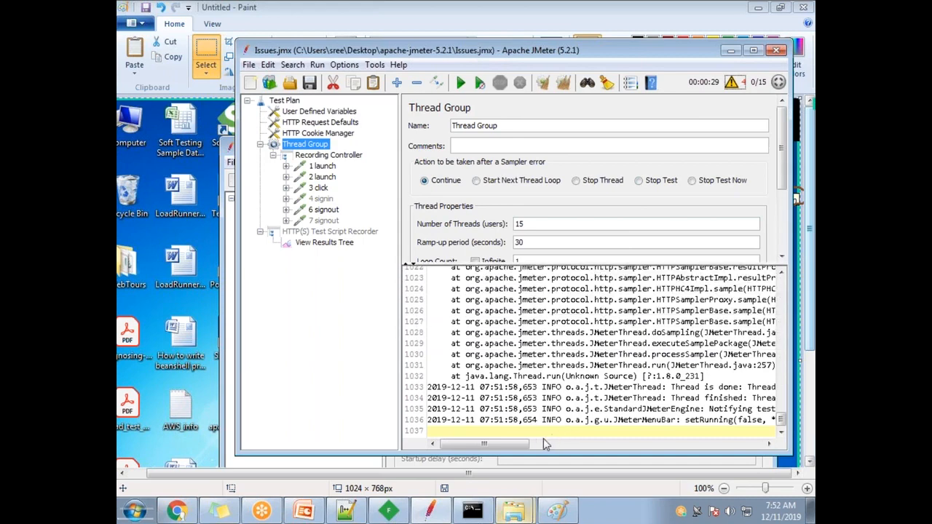
left_click_drag(522, 442, 554, 442)
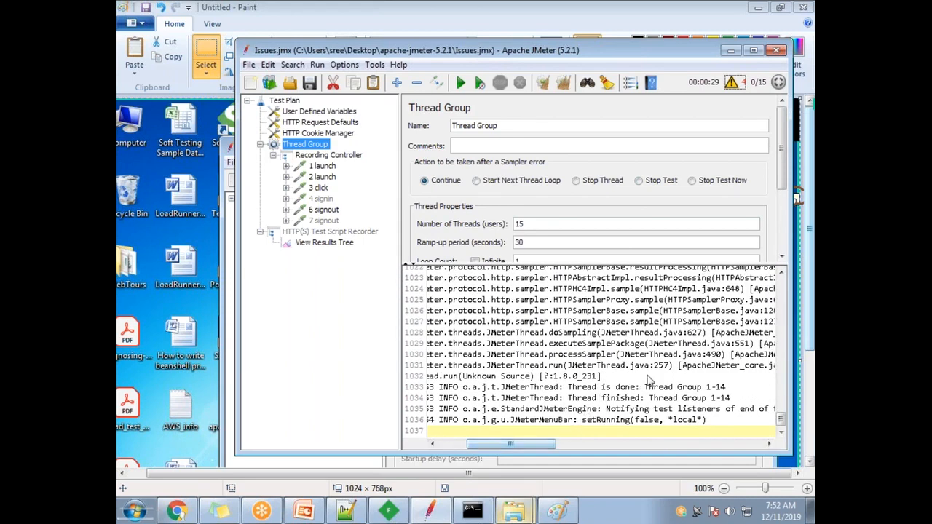
scroll(648, 380, "up", 2)
scroll(648, 381, "up", 5)
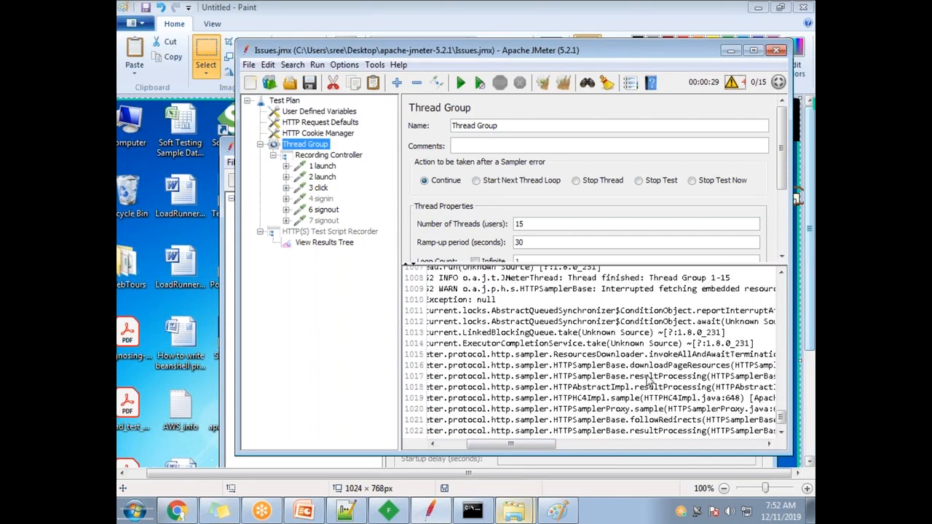
left_click_drag(547, 443, 434, 443)
scroll(583, 373, "up", 7)
scroll(582, 373, "up", 4)
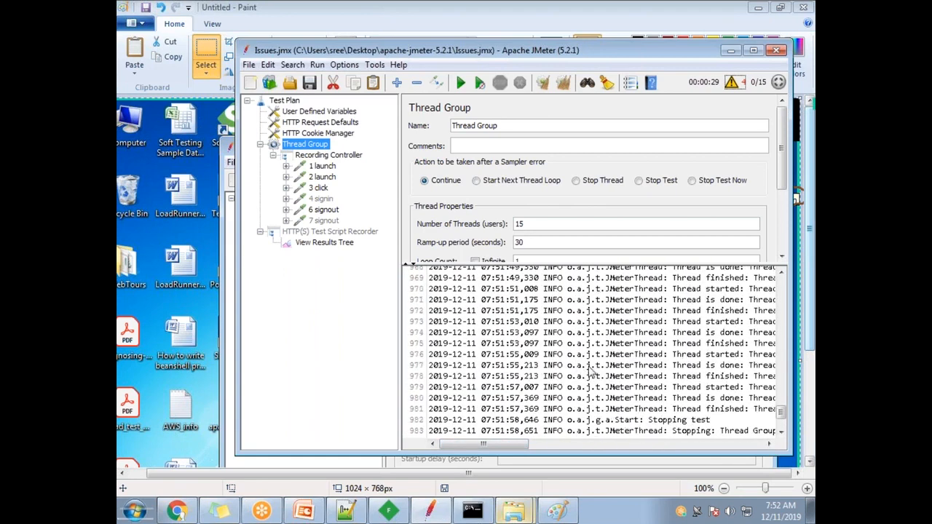
scroll(594, 373, "down", 1)
scroll(594, 372, "down", 1)
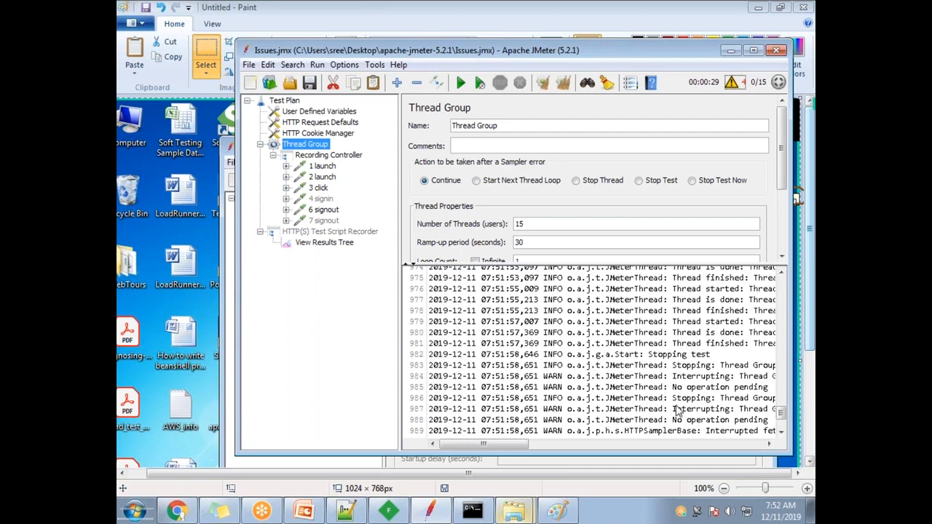
left_click_drag(497, 446, 536, 443)
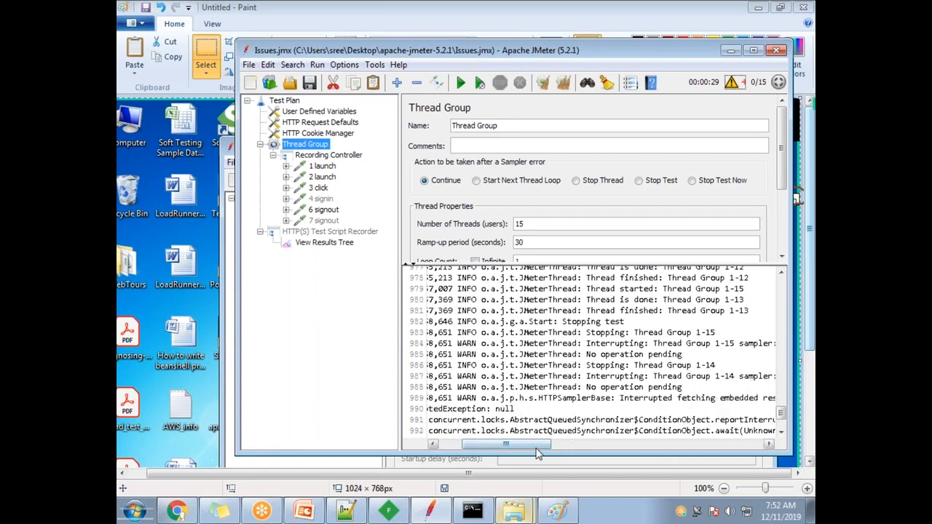
left_click(433, 443)
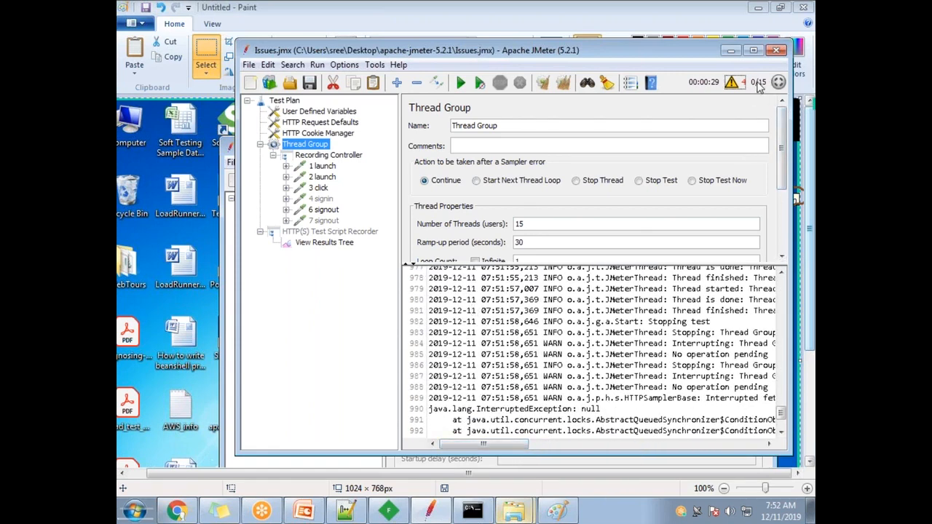
left_click_drag(601, 261, 601, 357)
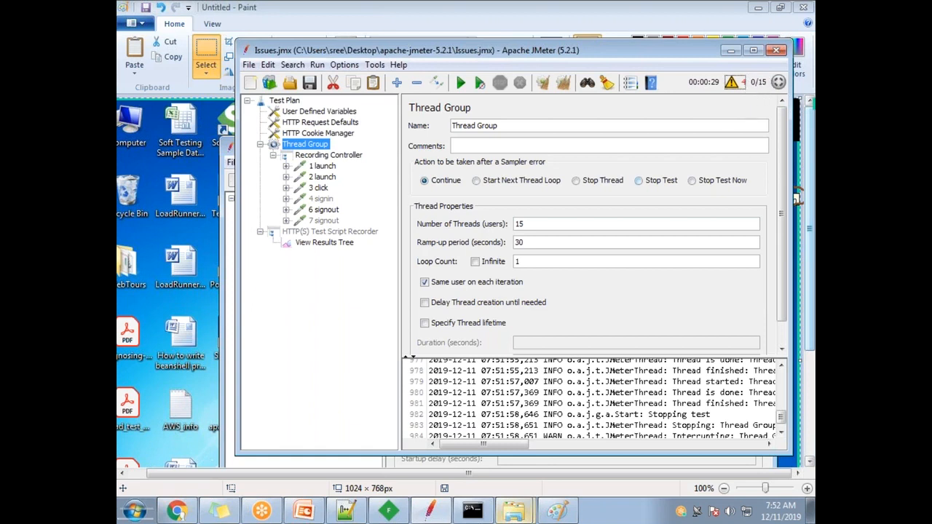
Set the number of threads and the ramp-up period back to 1 and run the test.
left_click_drag(537, 218, 484, 222)
type("1")
left_click(462, 86)
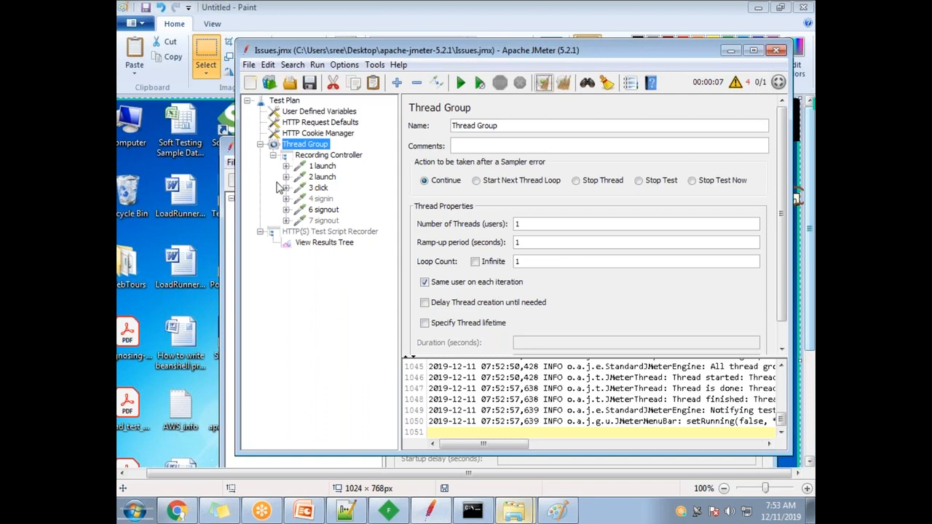
Look through the HTTP requests under the Recording Controller, from 1 launch to 6 signout.
left_click(322, 166)
left_click(318, 188)
left_click(323, 177)
key("Down")
key("Down")
key("Down")
key("Down")
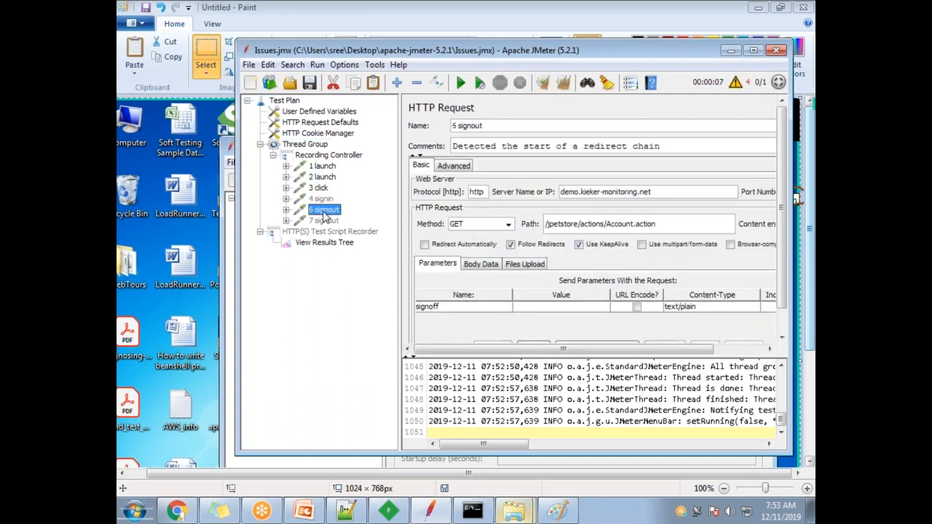
left_click(327, 168)
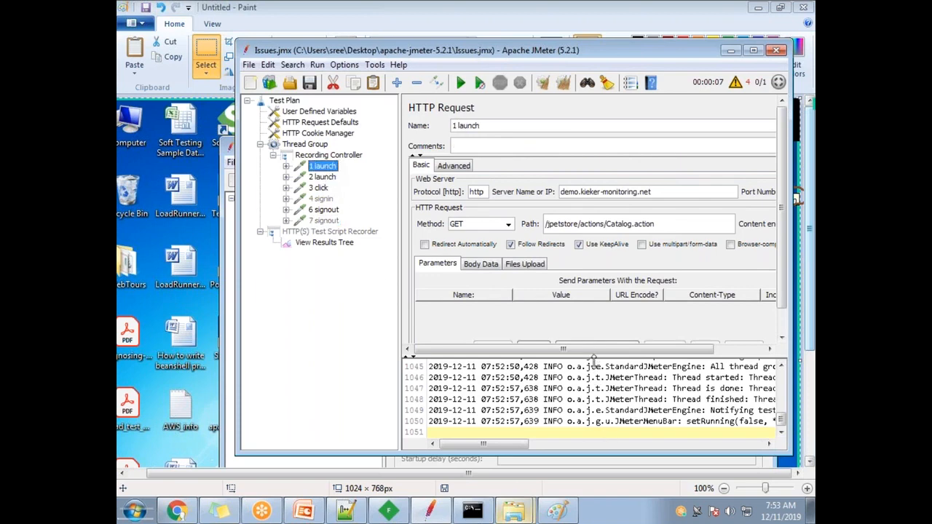
left_click_drag(594, 360, 593, 383)
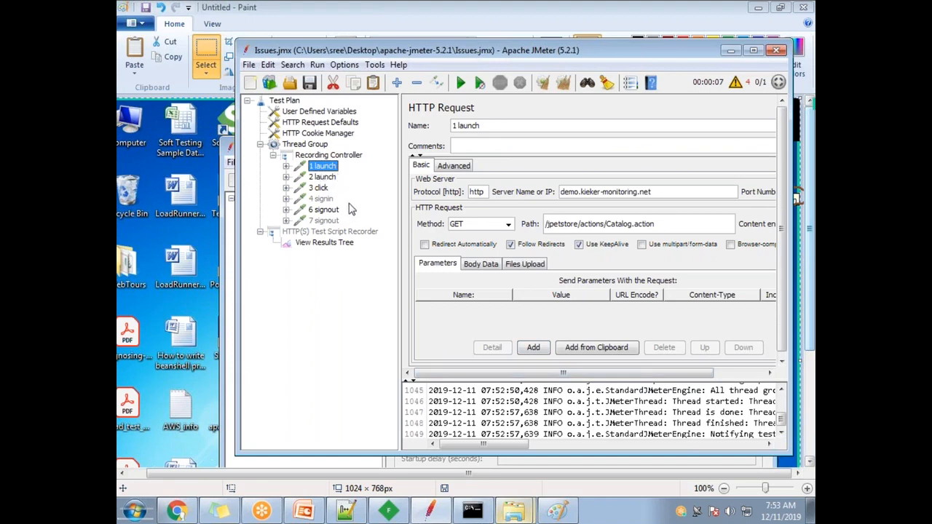
Run the test, maximize the JMeter window and run the test once more.
left_click(460, 82)
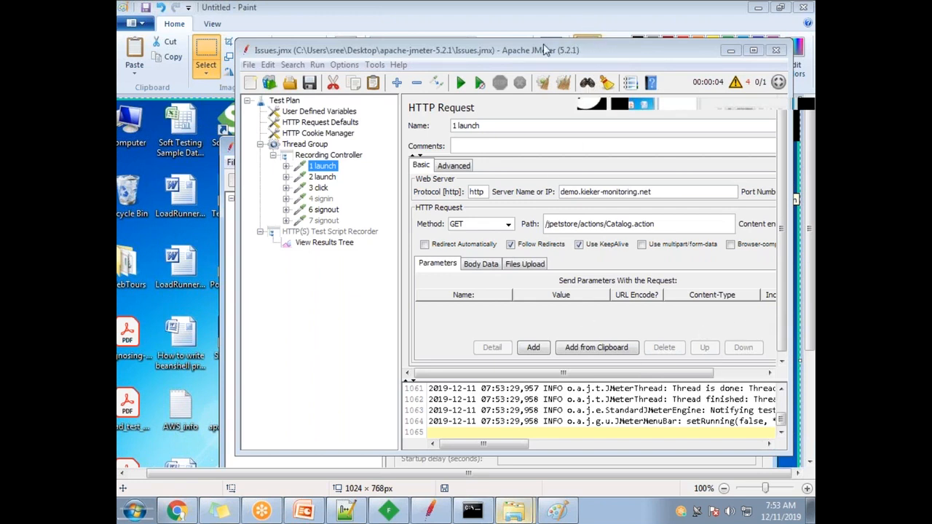
double_click(478, 53)
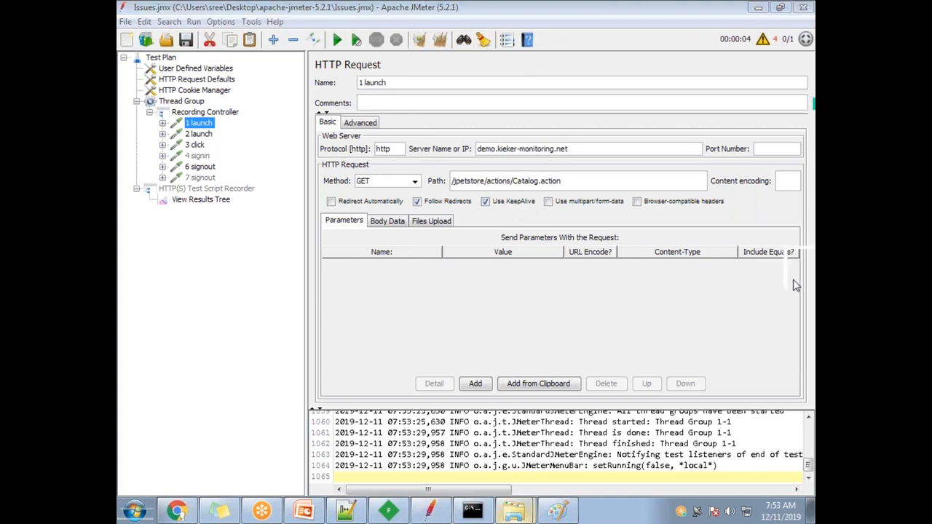
left_click(337, 39)
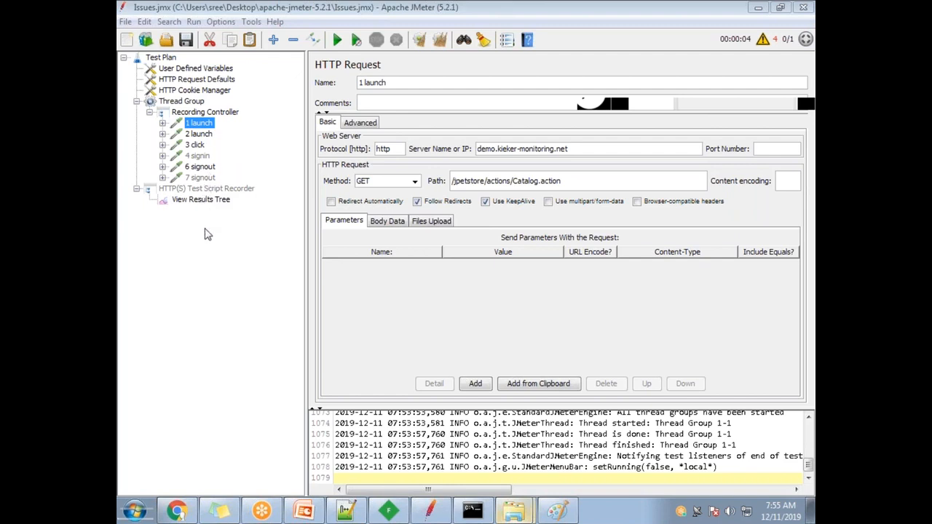
Add a View Results Tree listener to the Thread Group and compare it with the one under the HTTP(S) Test Script Recorder.
left_click(190, 103)
right_click(193, 104)
mouse_move(226, 113)
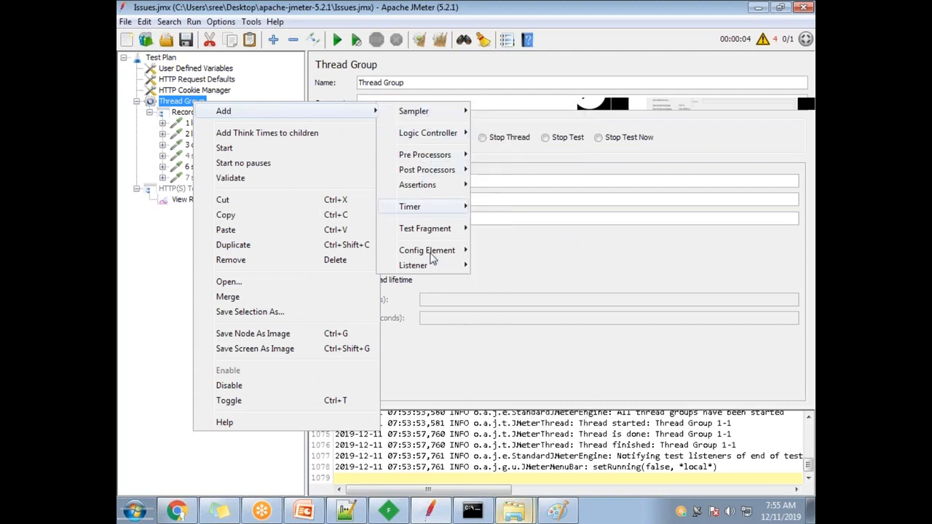
mouse_move(434, 265)
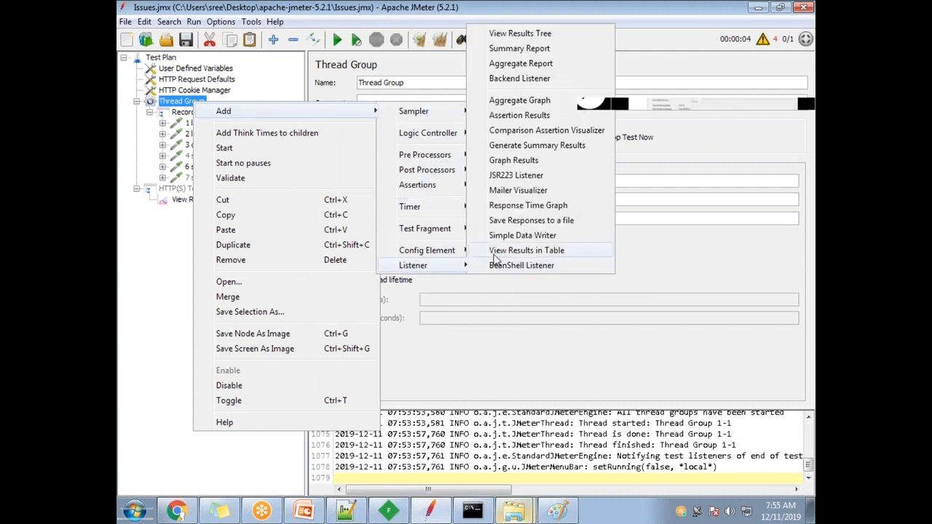
left_click(510, 34)
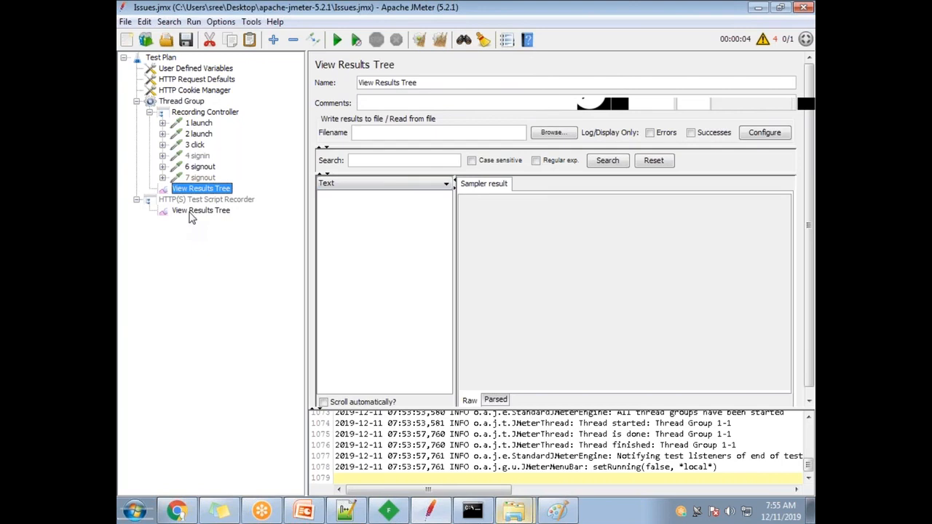
left_click(193, 210)
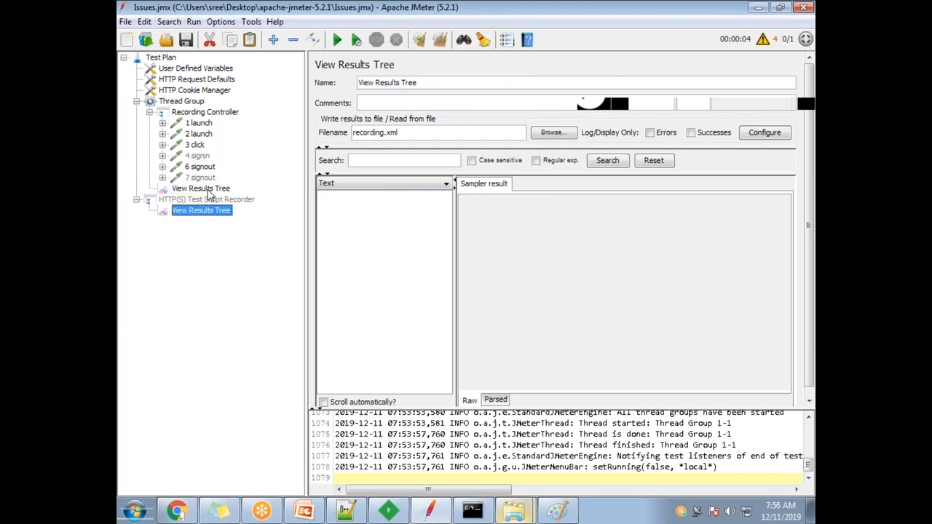
left_click(209, 190)
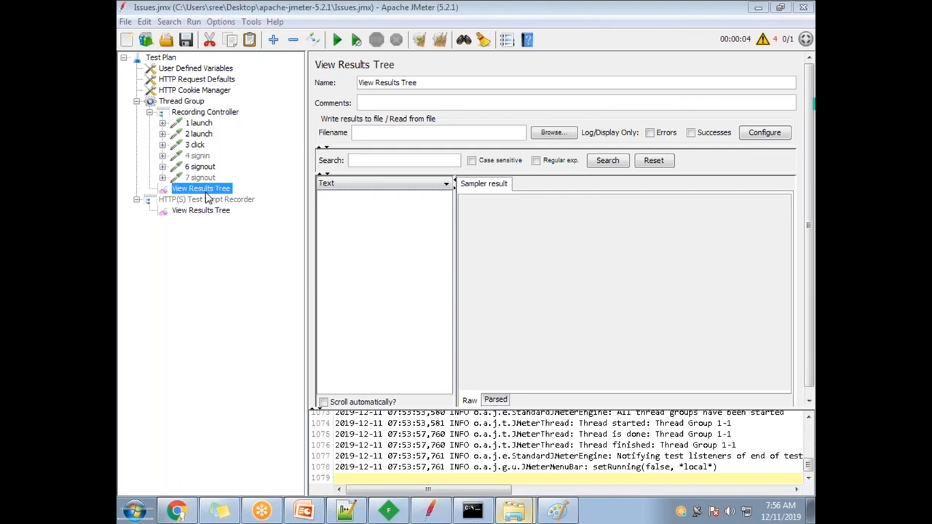
Run the test and examine the sub-results of 1 launch, 3 click and 6 signout in the new View Results Tree.
left_click(337, 39)
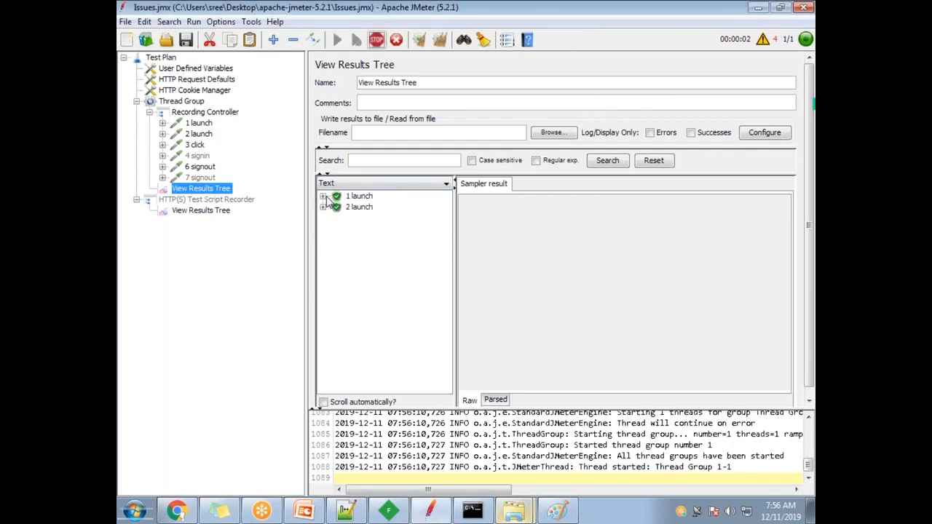
left_click(323, 196)
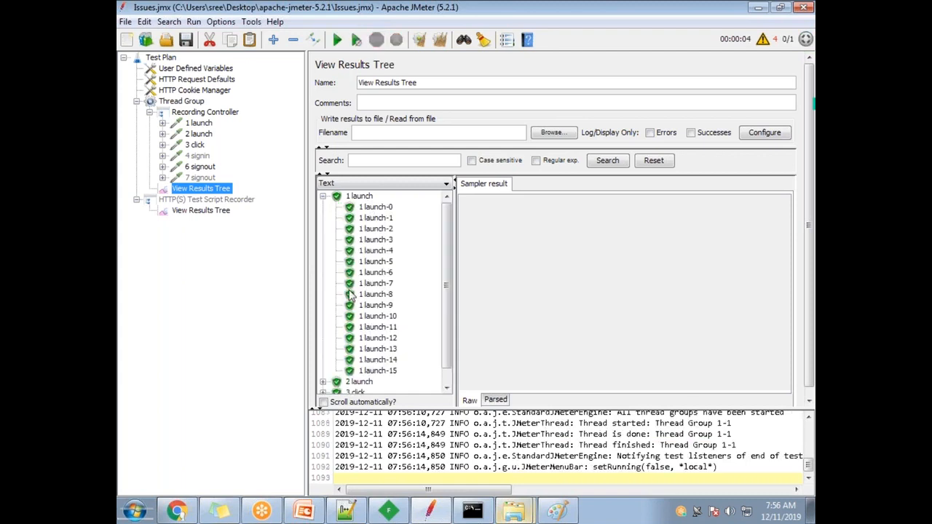
left_click(323, 197)
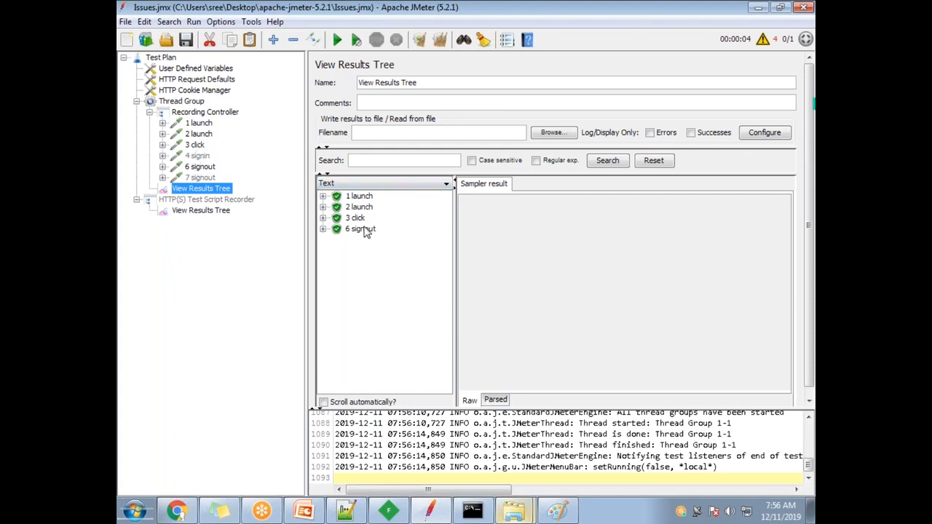
left_click(324, 217)
left_click_drag(446, 310, 447, 286)
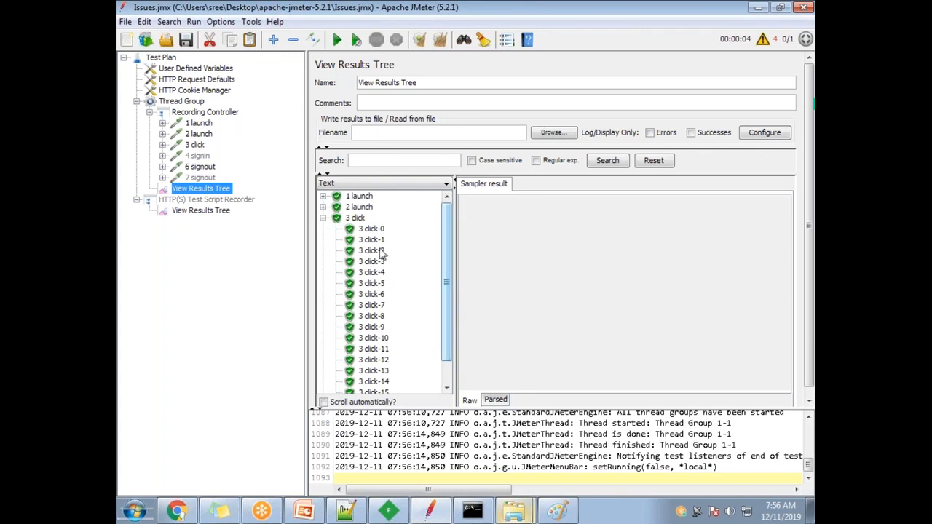
left_click(323, 218)
left_click(324, 228)
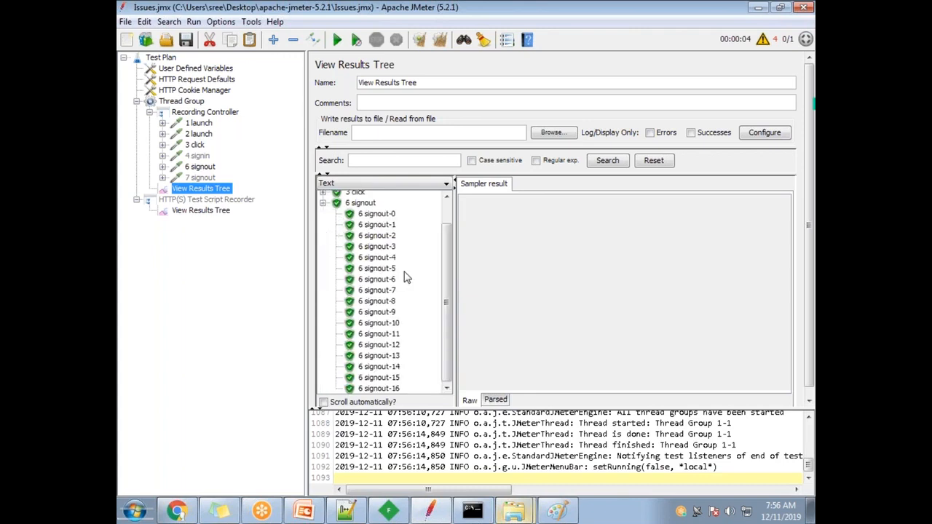
Compare the paths and parameters of the 6 signout, 4 signin, 3 click and 2 launch requests under the Recording Controller.
left_click_drag(448, 264, 448, 251)
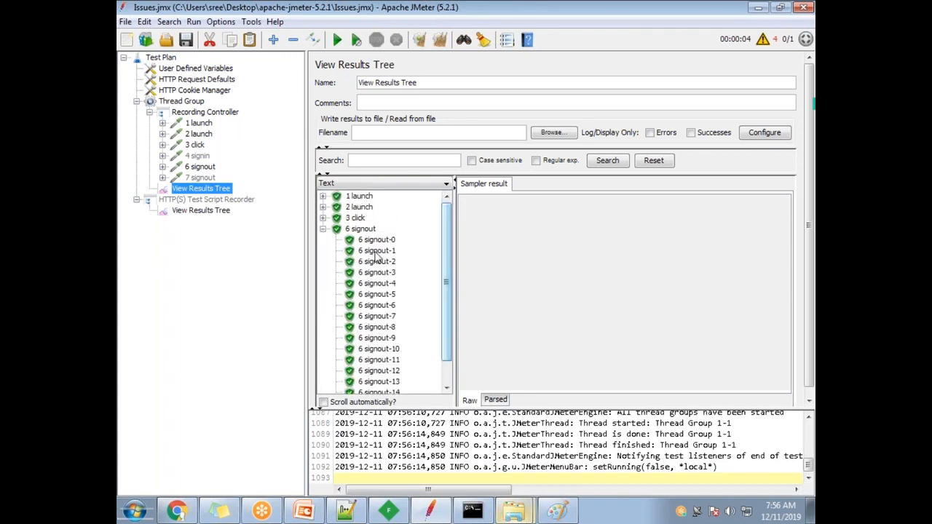
left_click(200, 167)
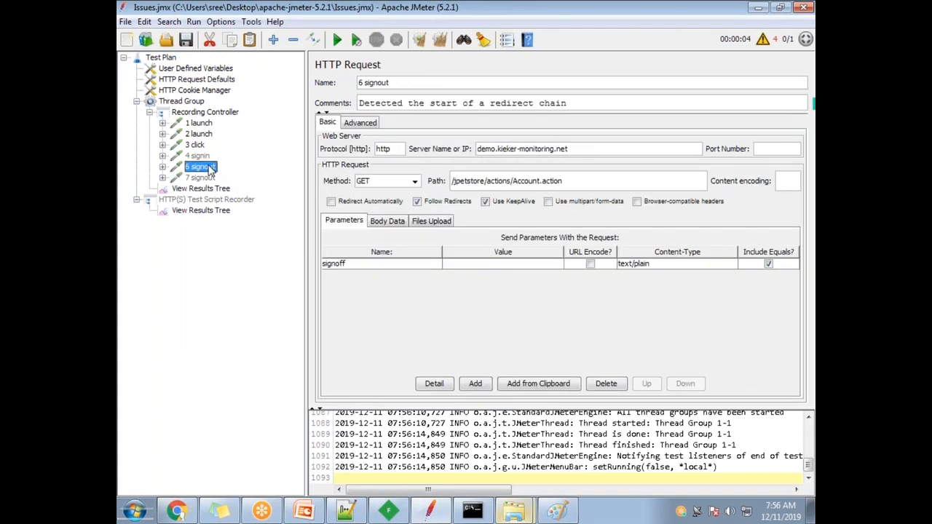
left_click(202, 156)
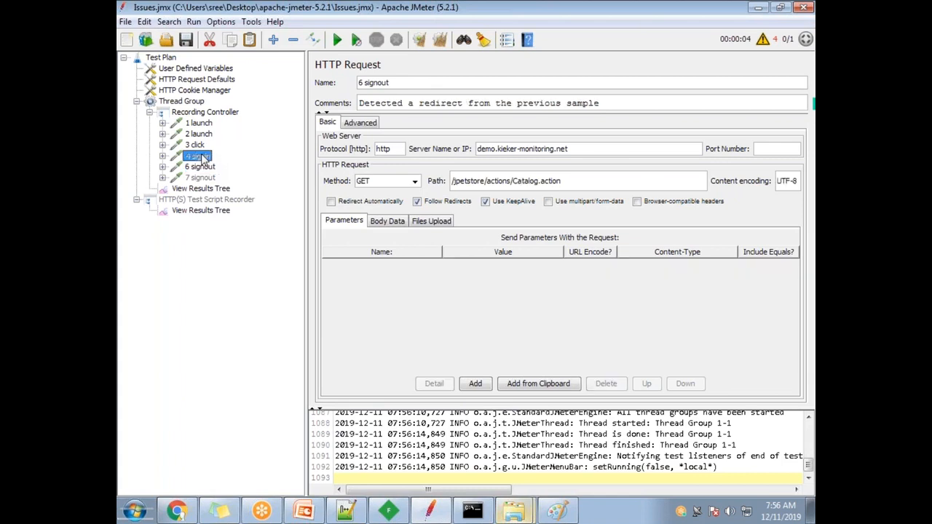
left_click(198, 146)
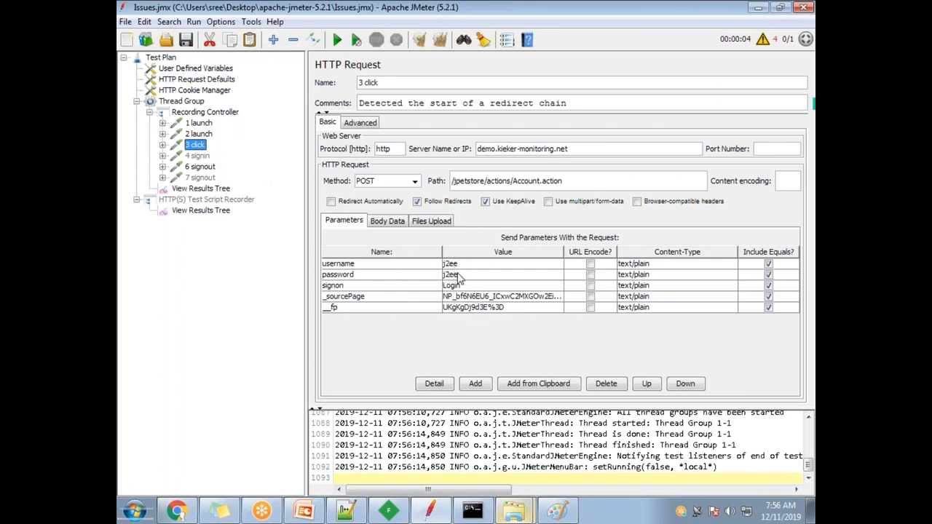
left_click(198, 134)
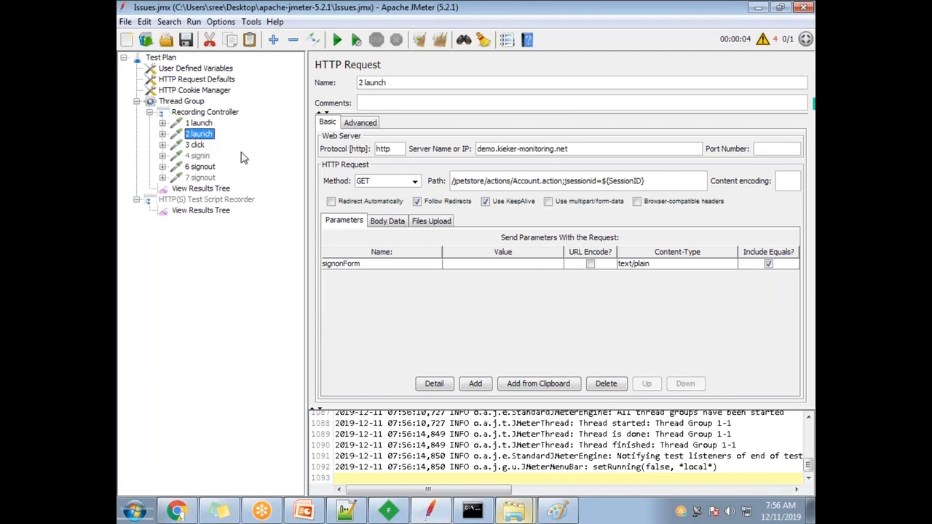
left_click_drag(656, 181, 204, 155)
left_click(193, 149)
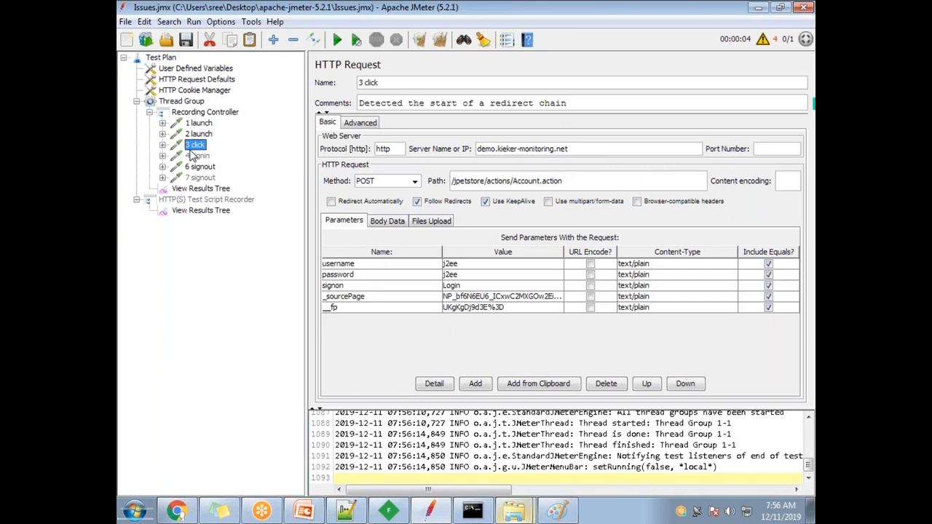
right_click(192, 151)
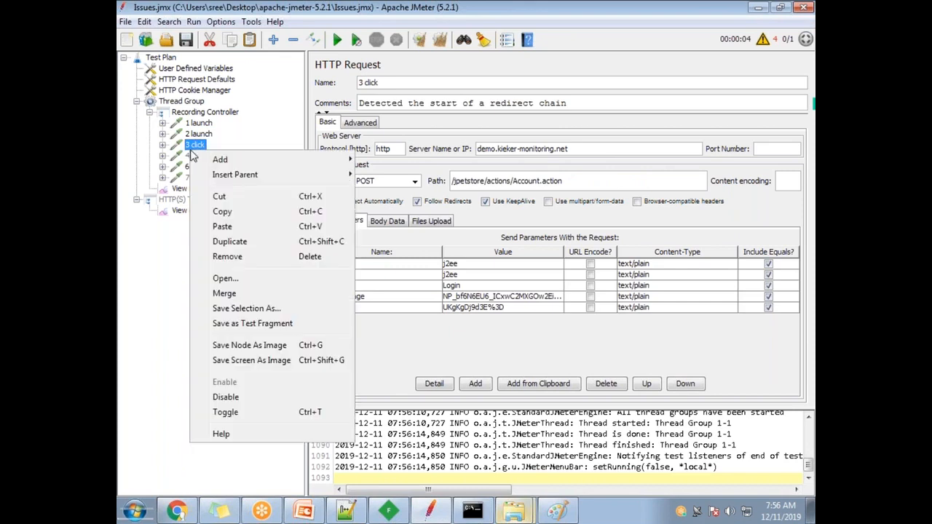
left_click(248, 256)
left_click(493, 269)
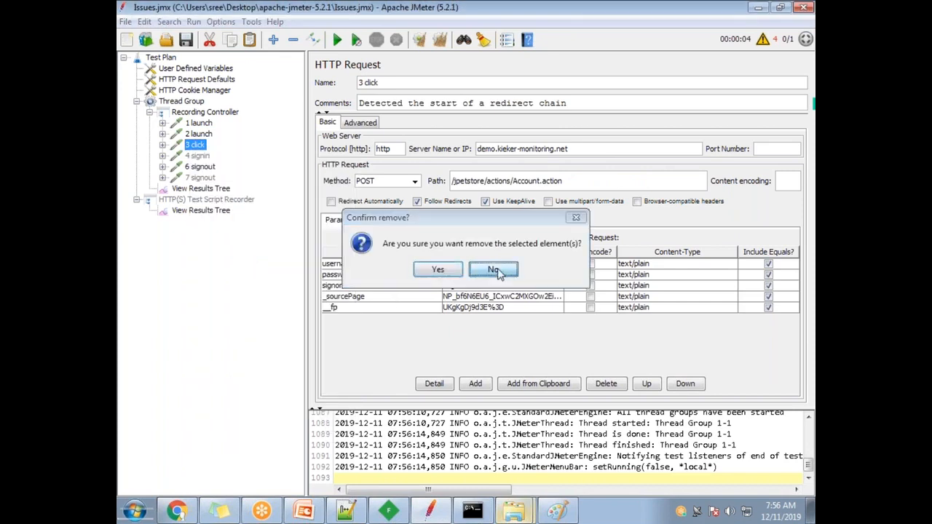
Open the available element actions for the 3 click request under the Recording Controller.
right_click(203, 148)
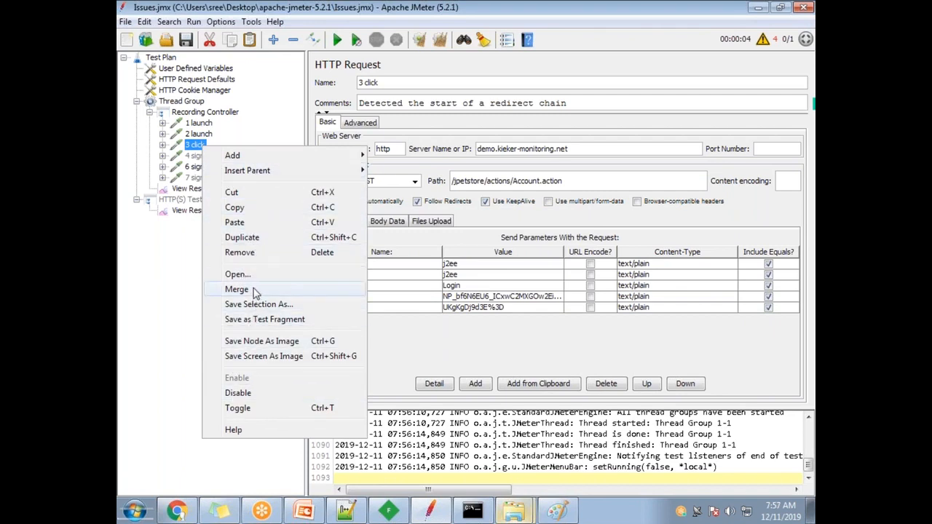
Rename the "3 click" HTTP request as "3 Signin".
left_click(402, 85)
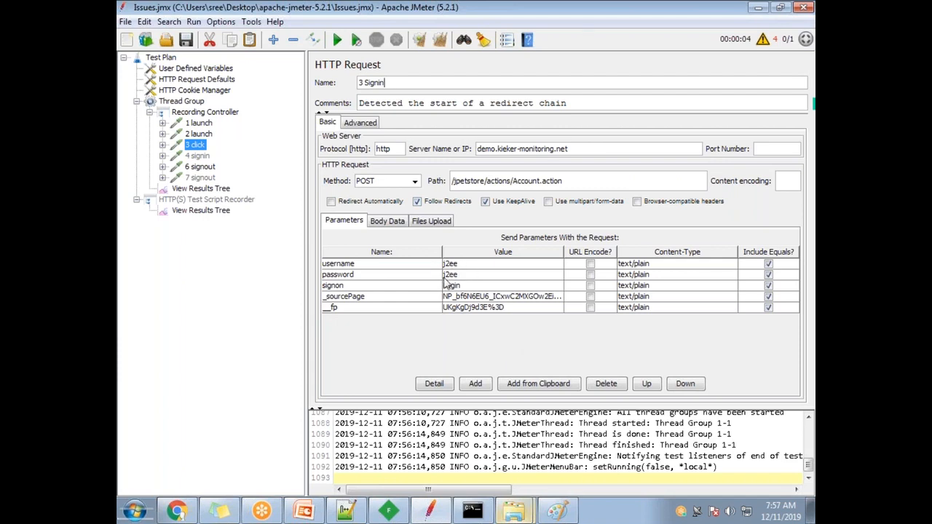
left_click(197, 156)
key("Up")
Clear the results in the Thread Group's View Results Tree and run the test plan again.
left_click(208, 189)
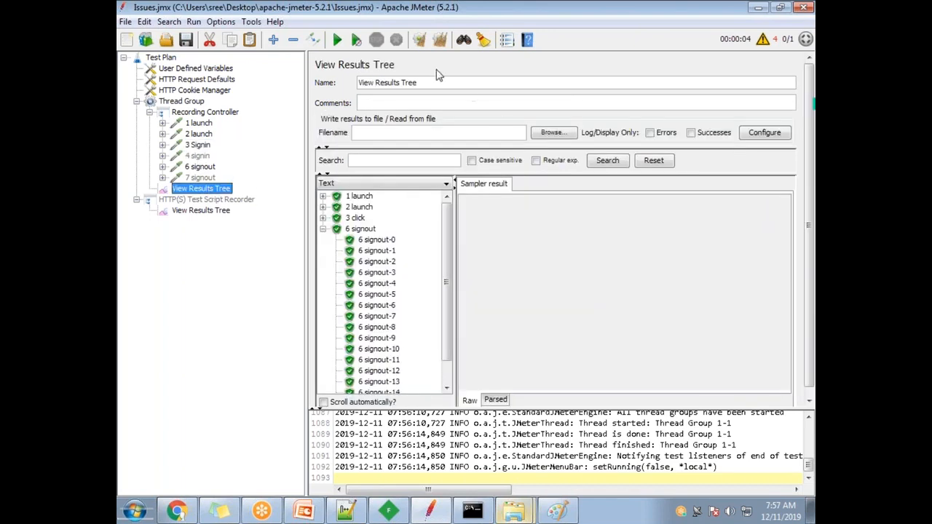
left_click(419, 40)
left_click(338, 39)
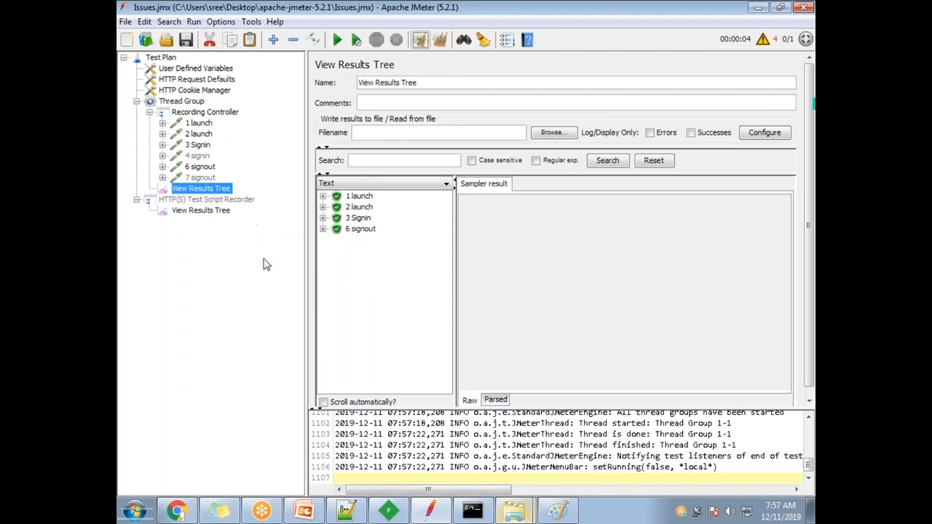
left_click(202, 126)
left_click(203, 137)
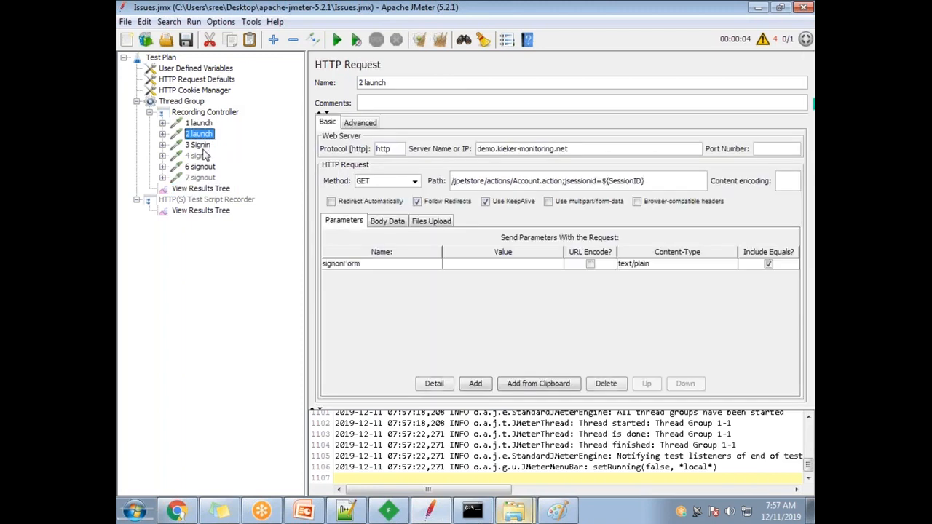
left_click(201, 210)
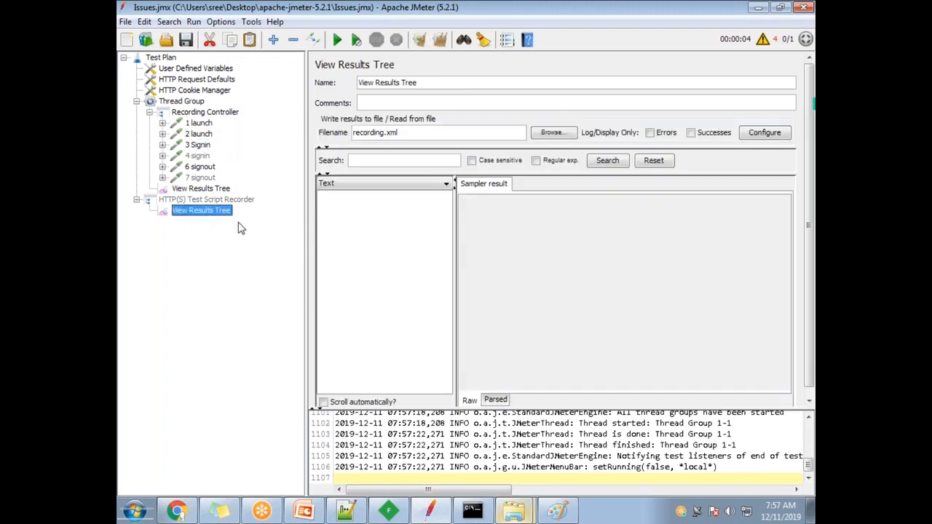
left_click(201, 124)
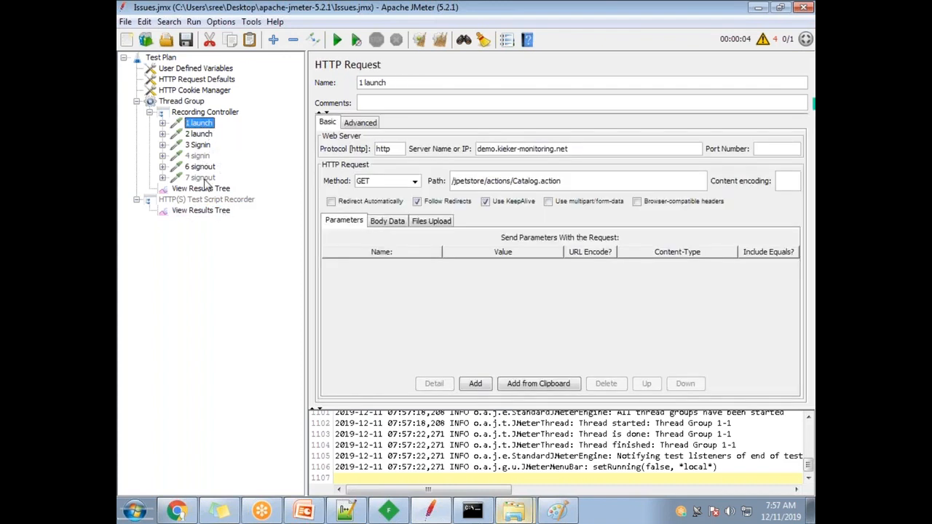
Add a Simple Controller to the Thread Group.
right_click(189, 102)
mouse_move(252, 117)
mouse_move(427, 112)
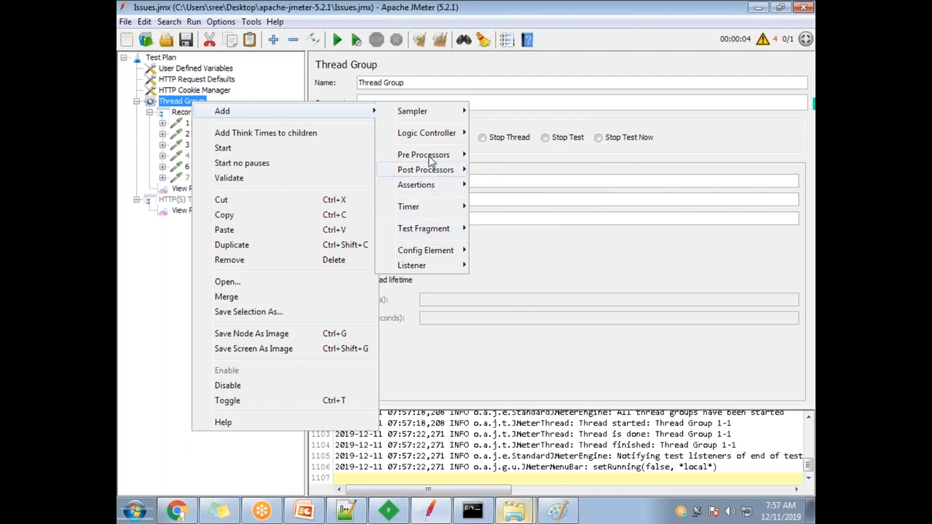
mouse_move(437, 134)
left_click(514, 335)
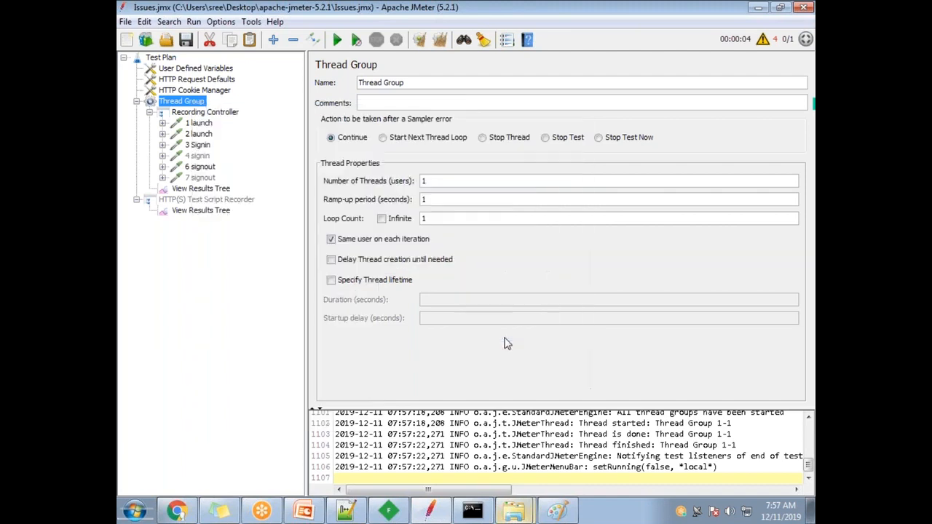
Move all the requests from "1 launch" to "7 signout" out of the Recording Controller into the Simple Controller.
left_click(202, 125)
left_click(201, 178, "shift")
left_click_drag(209, 190, 201, 201)
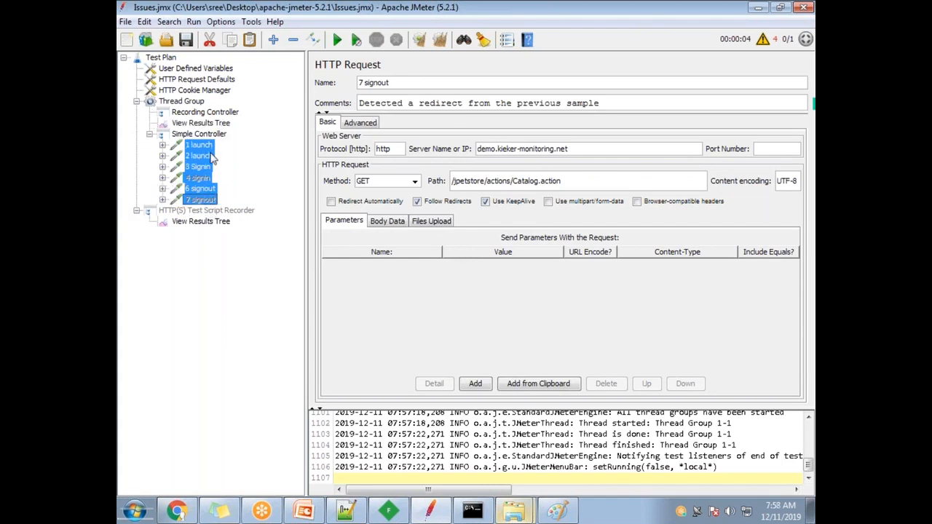
Rename the Simple Controller as "Buffer", collapse it and disable it.
right_click(209, 136)
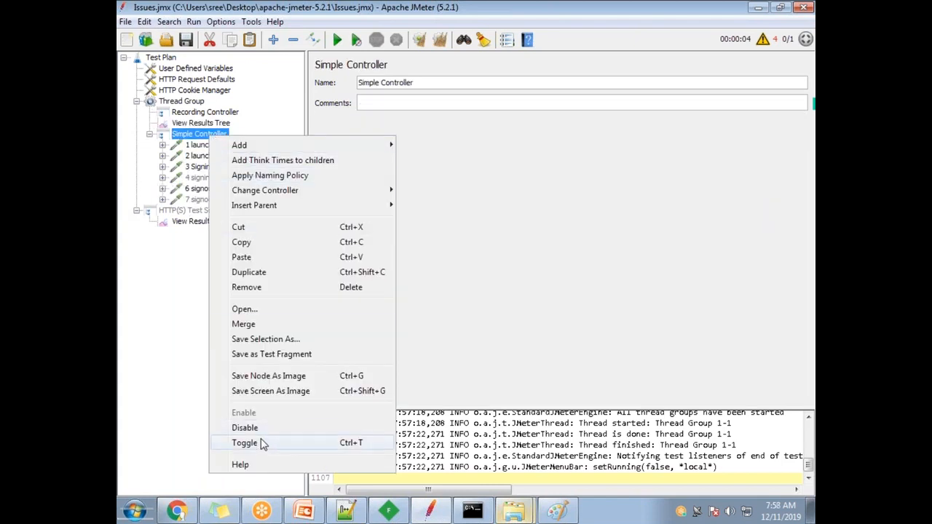
left_click(413, 85)
left_click_drag(413, 84, 337, 82)
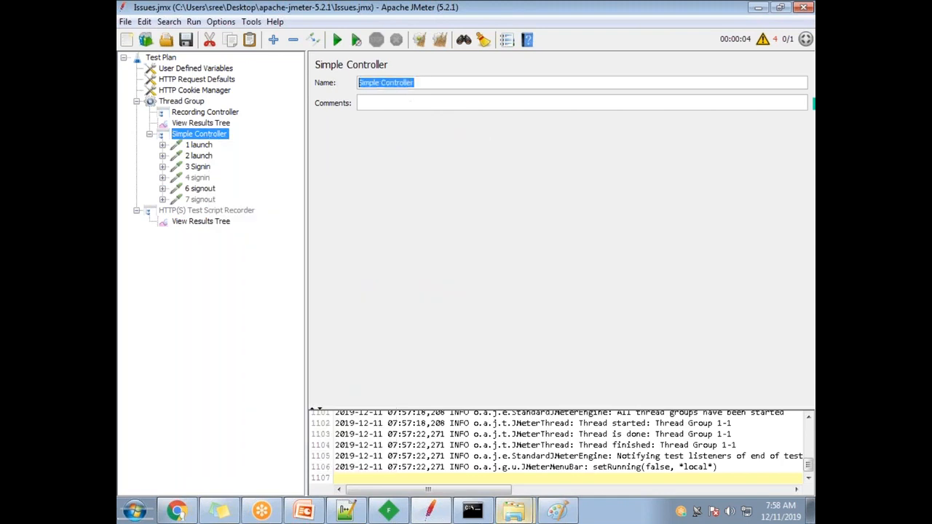
type("T")
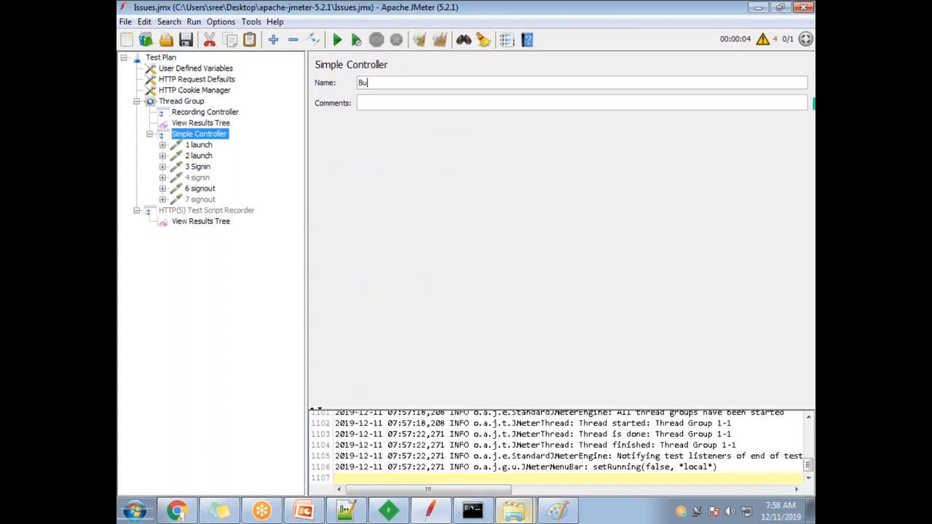
left_click(150, 135)
right_click(209, 138)
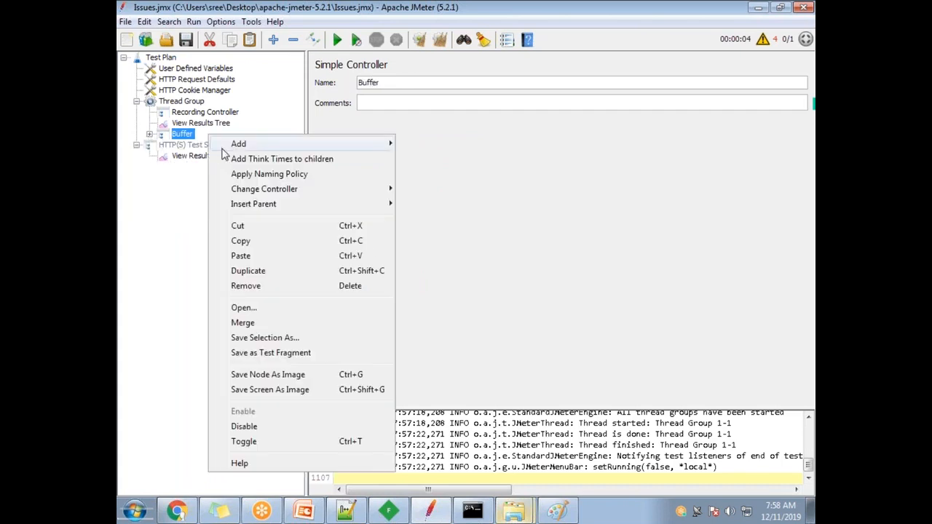
left_click(248, 427)
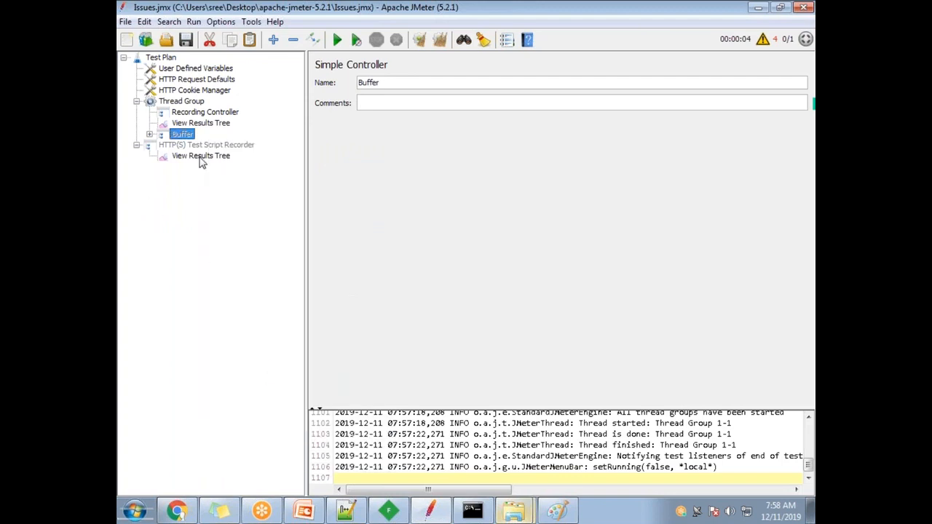
Enable the HTTP(S) Test Script Recorder and check its port setting.
left_click(205, 113)
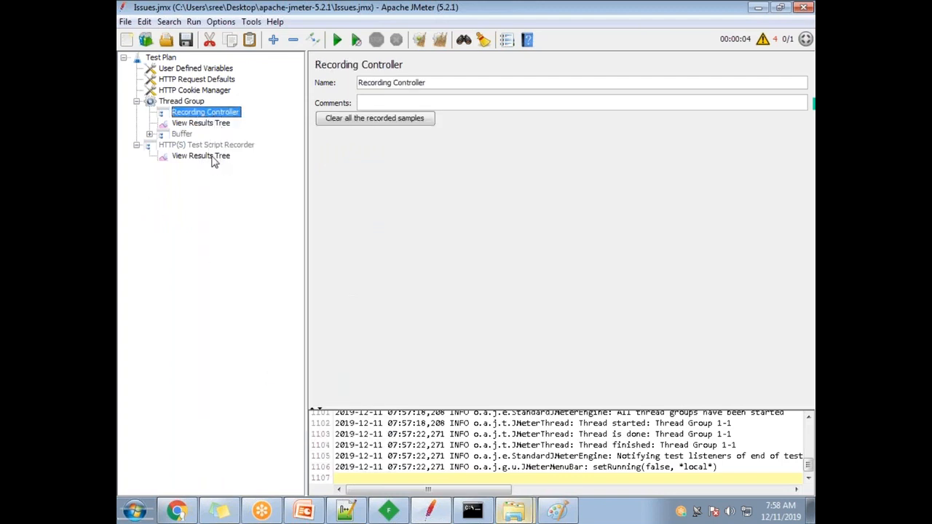
right_click(214, 146)
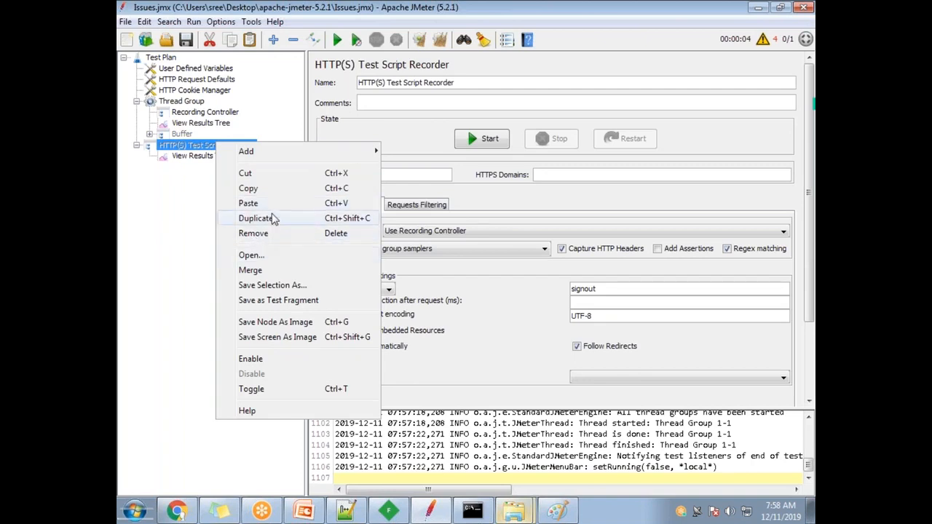
left_click(265, 364)
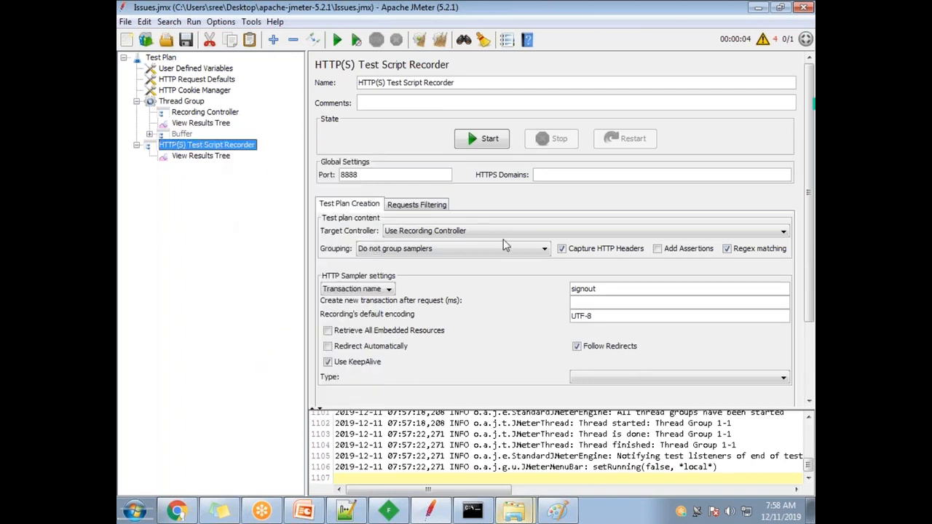
double_click(389, 175)
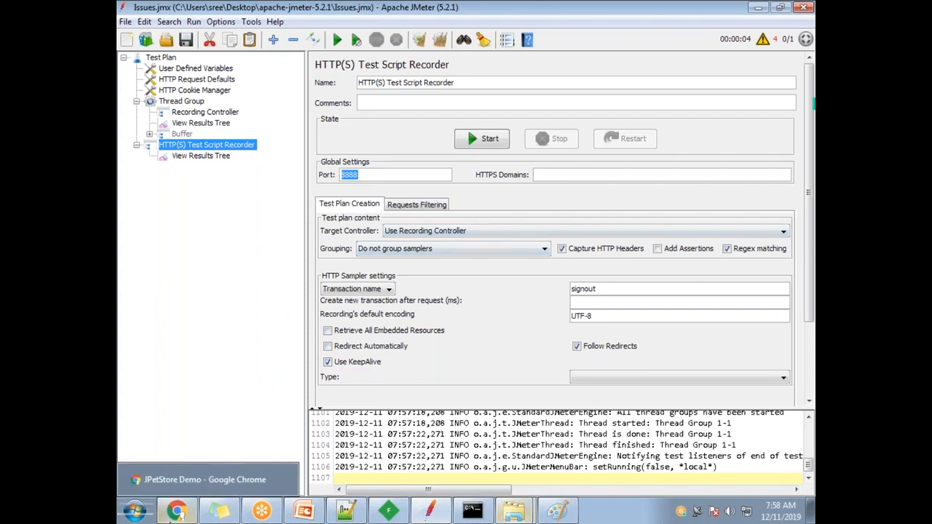
Switch to Chrome, open its settings and search them for "prox".
left_click(178, 512)
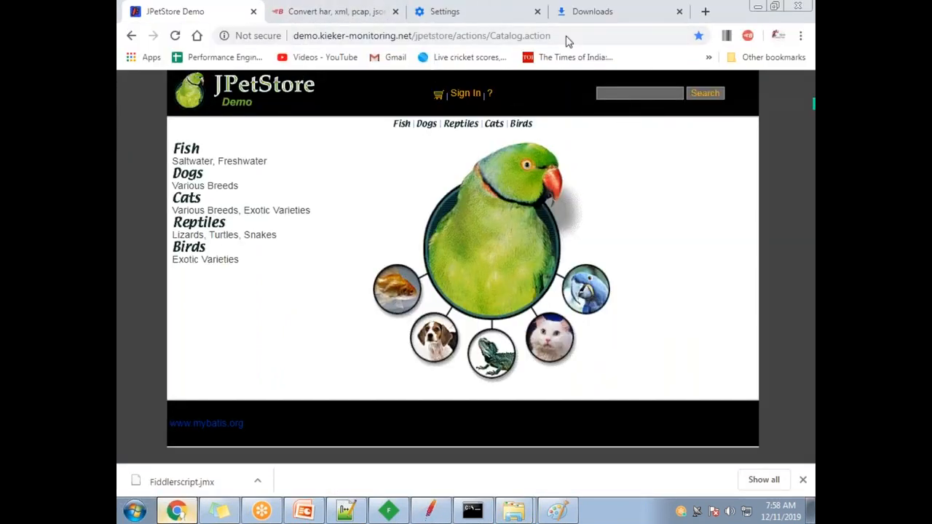
left_click(801, 35)
left_click(689, 270)
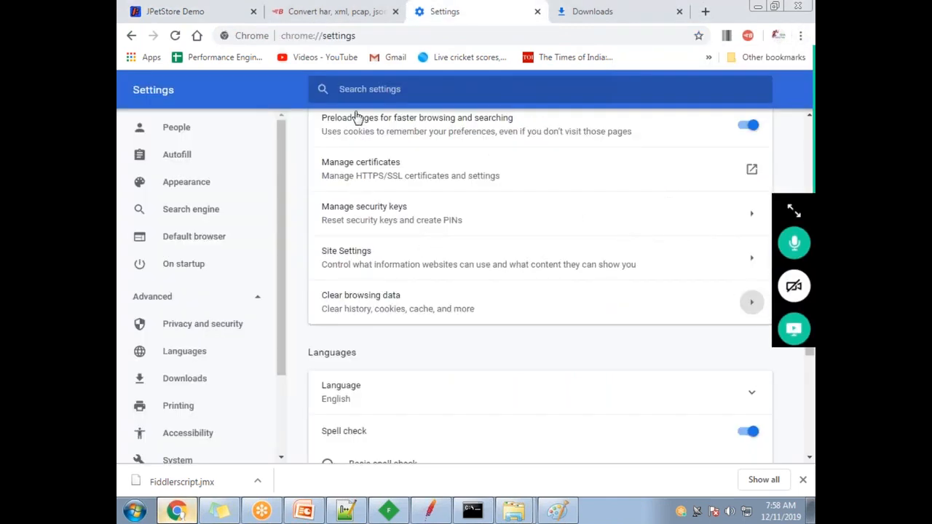
left_click(371, 97)
type("prox")
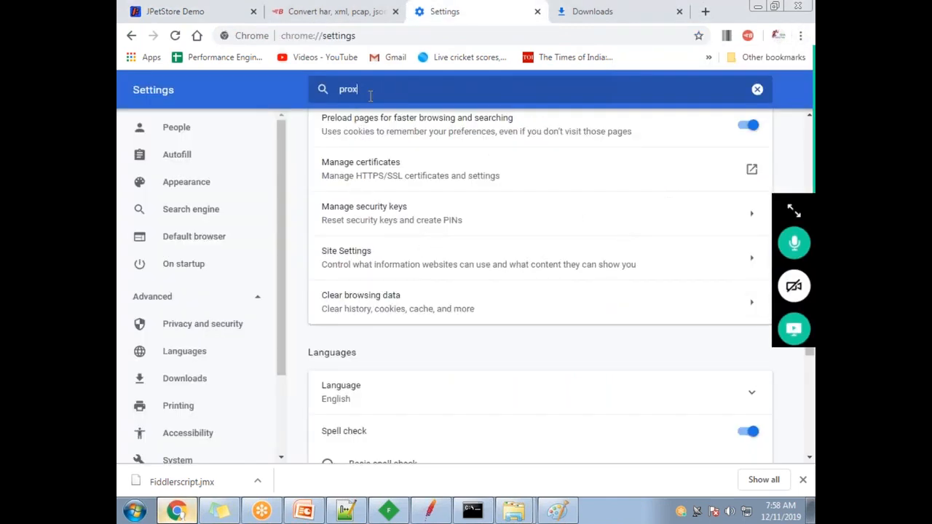
type("y")
left_click(397, 236)
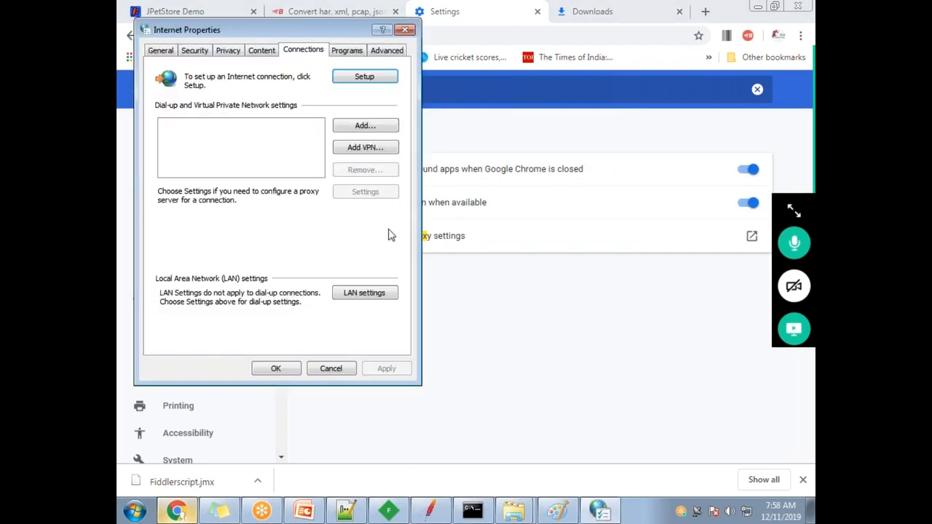
left_click(363, 293)
left_click(163, 180)
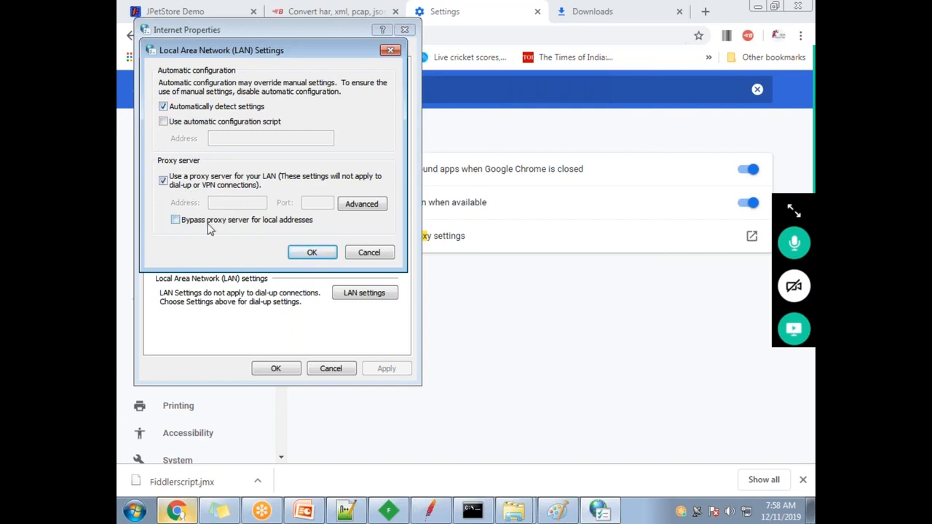
left_click_drag(266, 58, 298, 150)
left_click(395, 348)
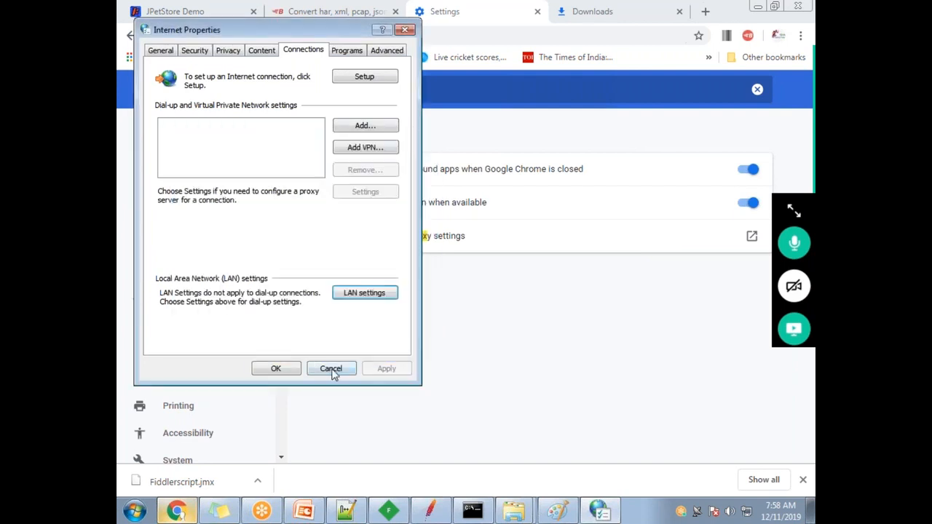
left_click(333, 368)
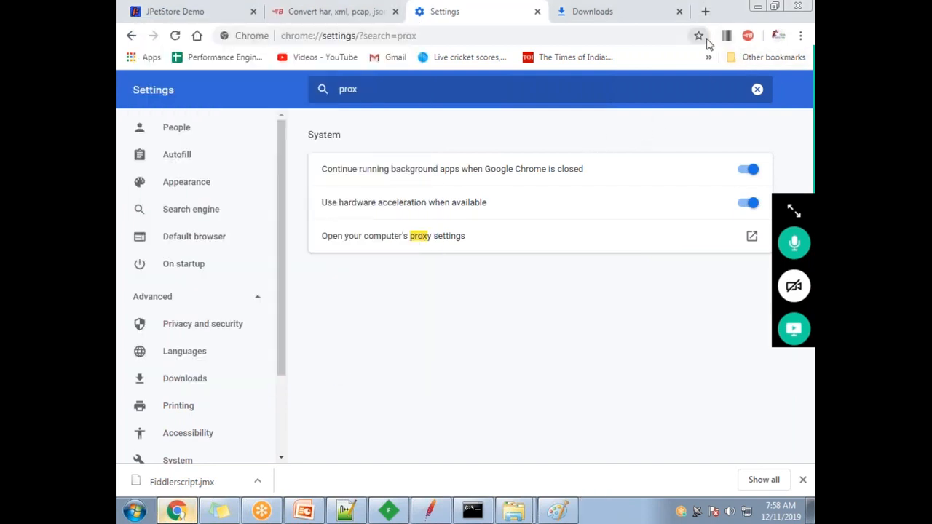
Close the Downloads tab in the browser.
left_click(651, 16)
left_click(680, 11)
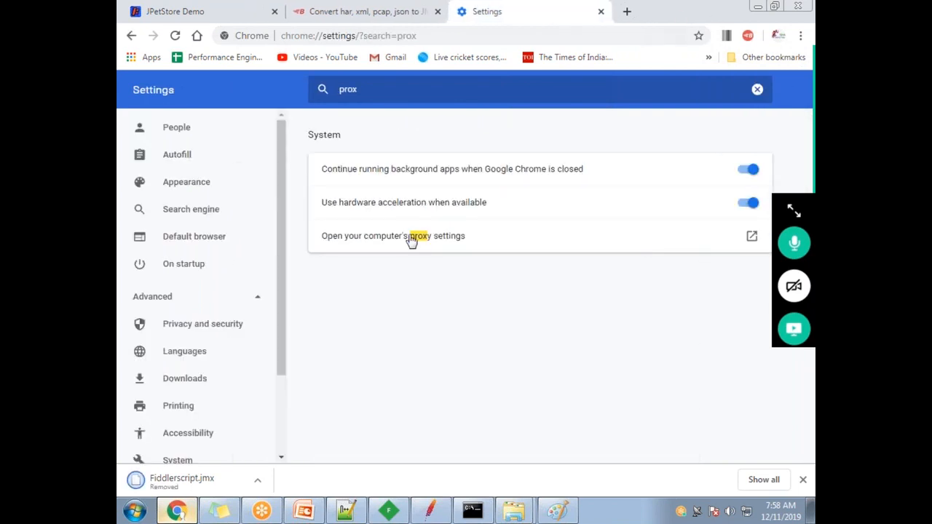
left_click(412, 241)
left_click(399, 327)
left_click(197, 141)
left_click(196, 156)
left_click(197, 215)
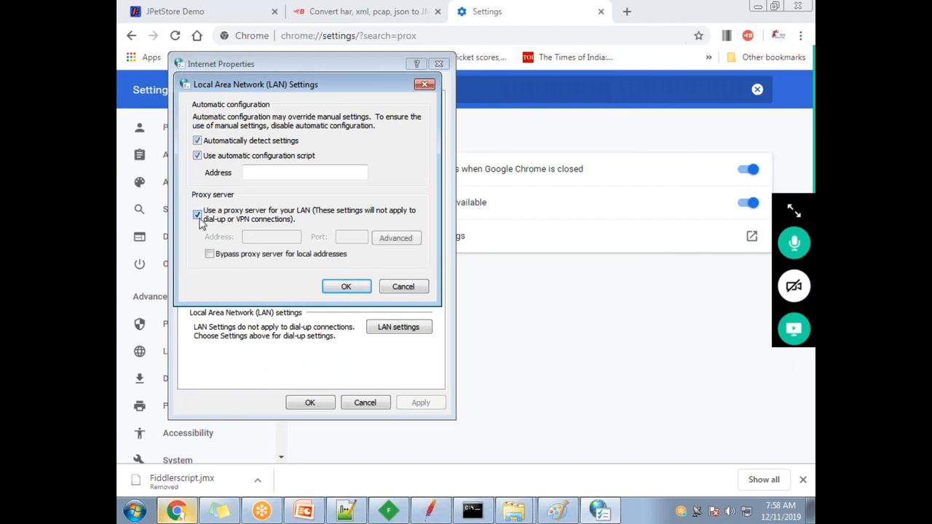
left_click(197, 215)
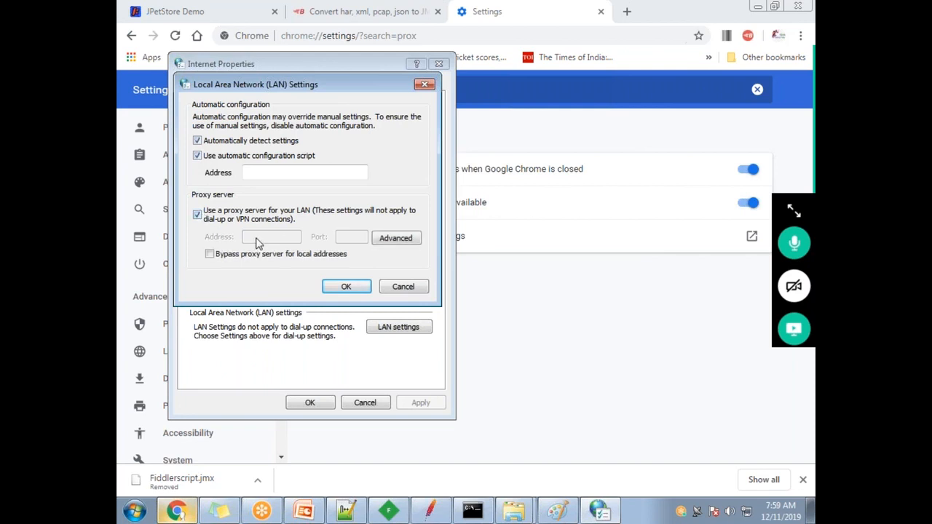
left_click(407, 289)
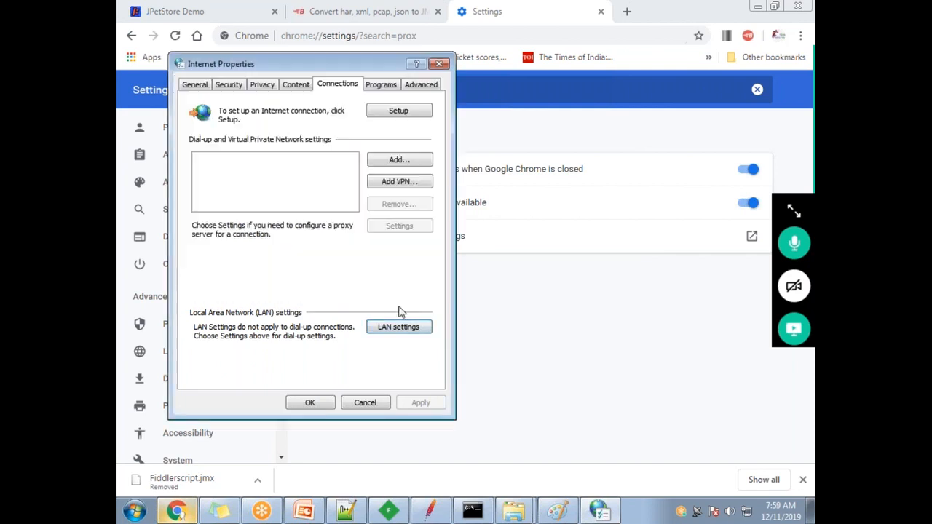
left_click(365, 402)
Switch to Fiddler and close the program.
key("super")
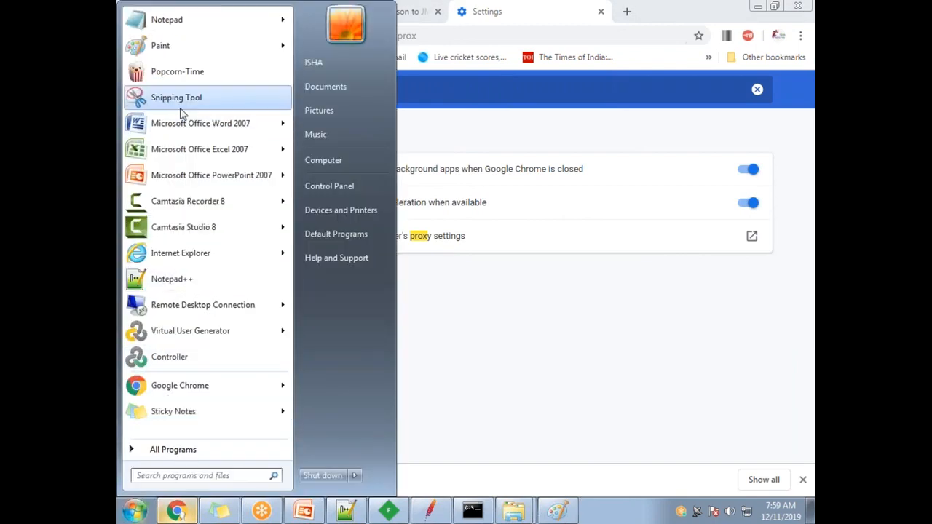
left_click(389, 511)
left_click_drag(290, 17, 292, 164)
left_click(408, 110)
Enable the LAN proxy server at address localhost and port 8888, and return to the JPetStore Demo tab.
left_click(410, 241)
left_click(423, 364)
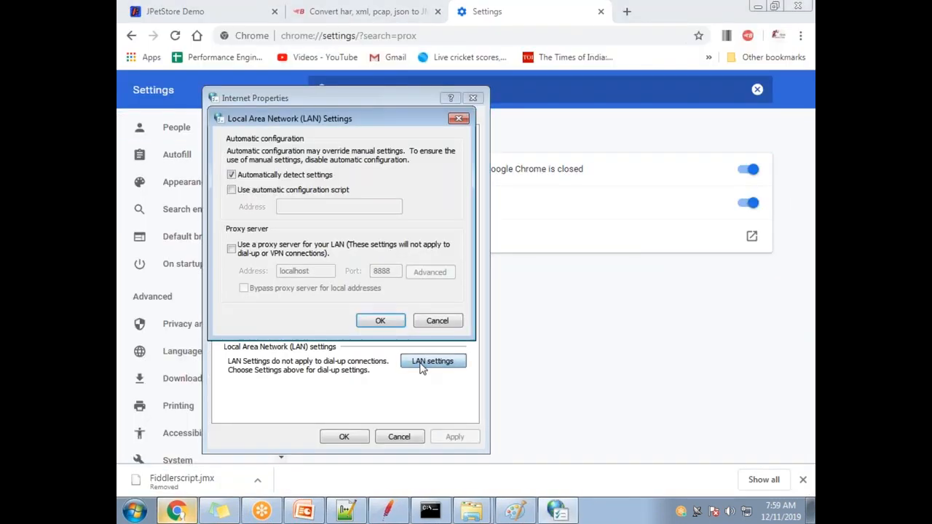
left_click(232, 249)
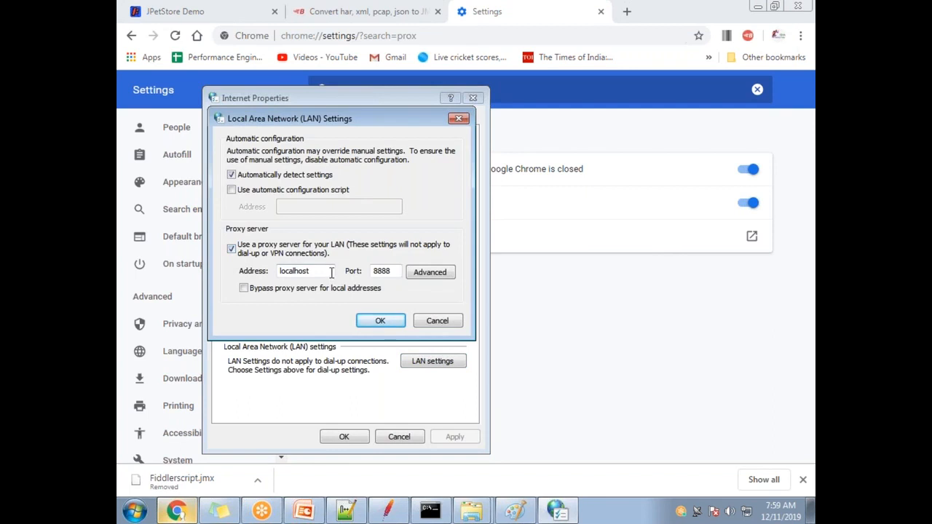
left_click(380, 321)
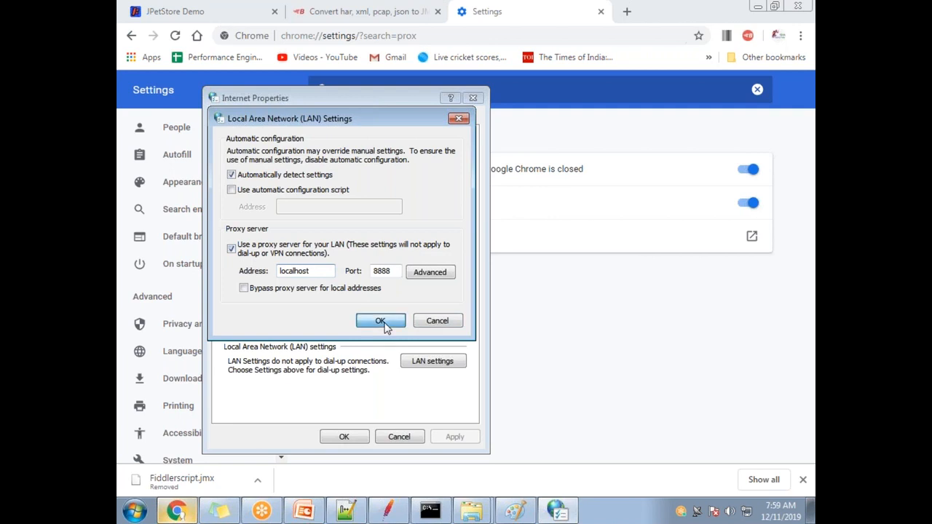
left_click(345, 437)
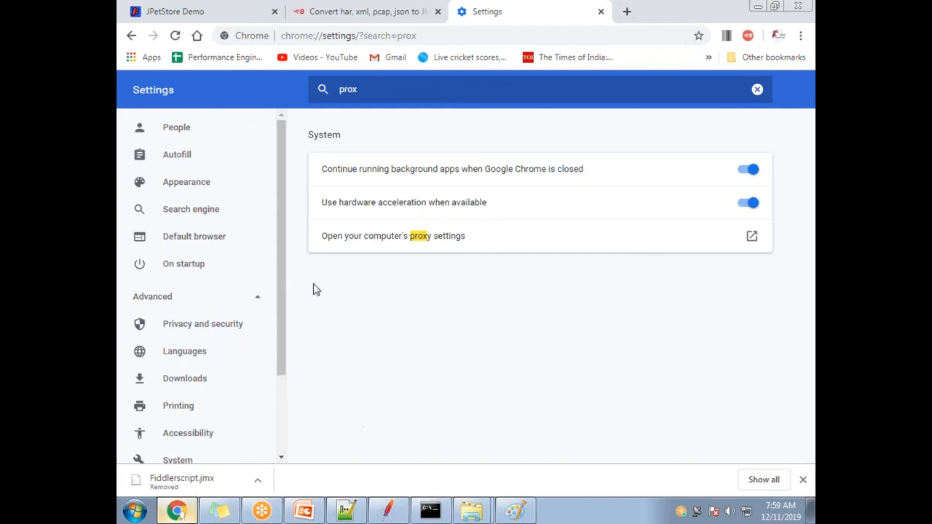
left_click(233, 15)
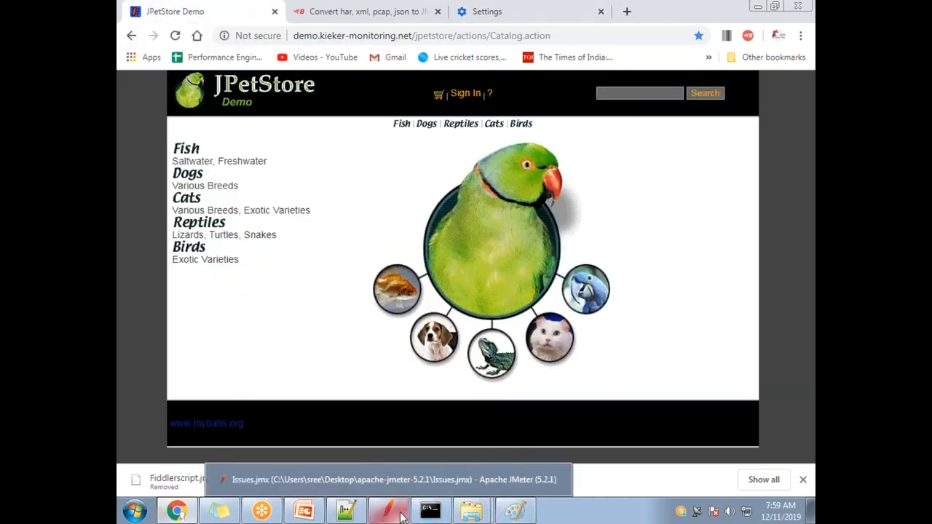
Switch to JMeter, set the recorder's target controller to Test Plan > Thread Group > Recording Controller, and start the test script recorder.
left_click(401, 516)
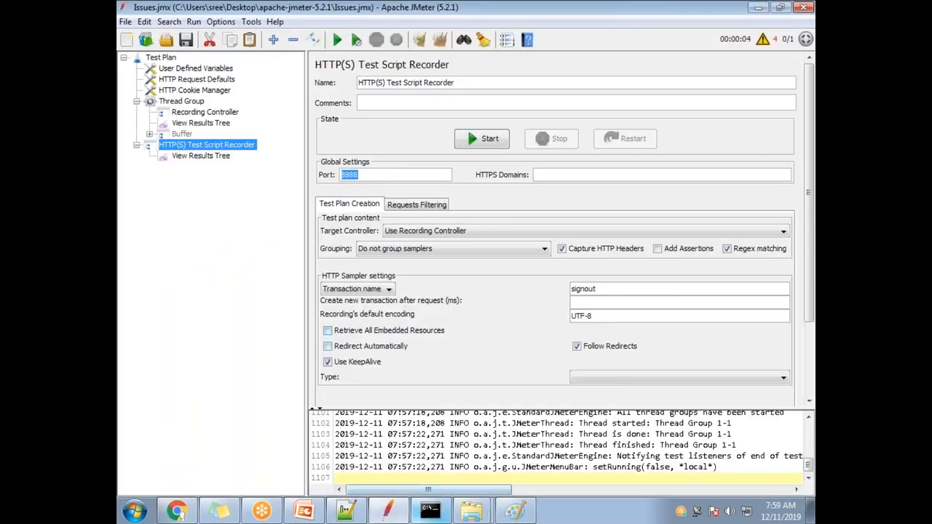
left_click(452, 231)
left_click(455, 262)
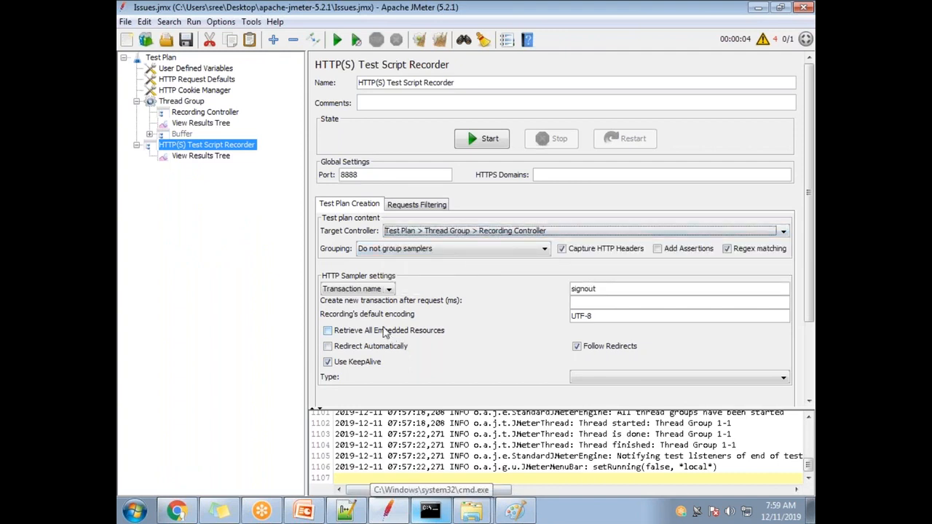
left_click(487, 139)
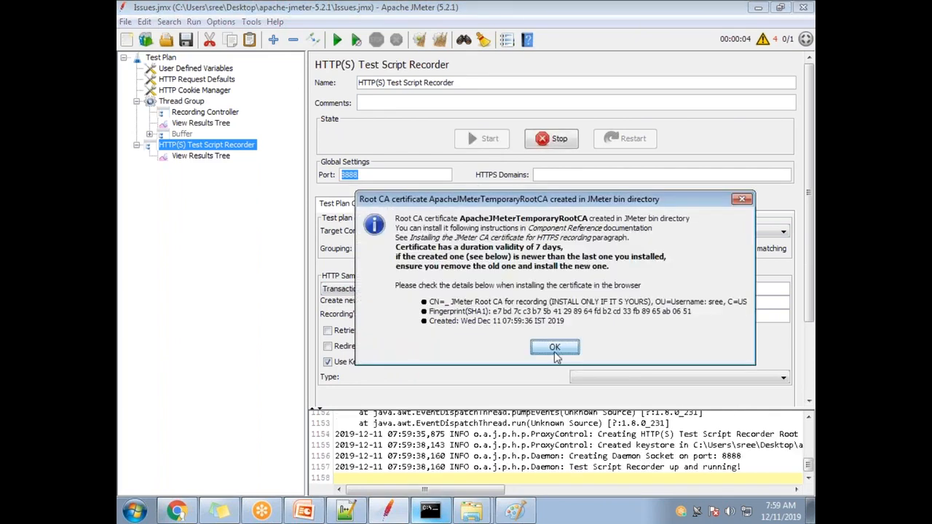
left_click(556, 351)
Switch to Chrome, name the recorder's transaction "launch", and record a reload of the JPetStore home page.
left_click(178, 515)
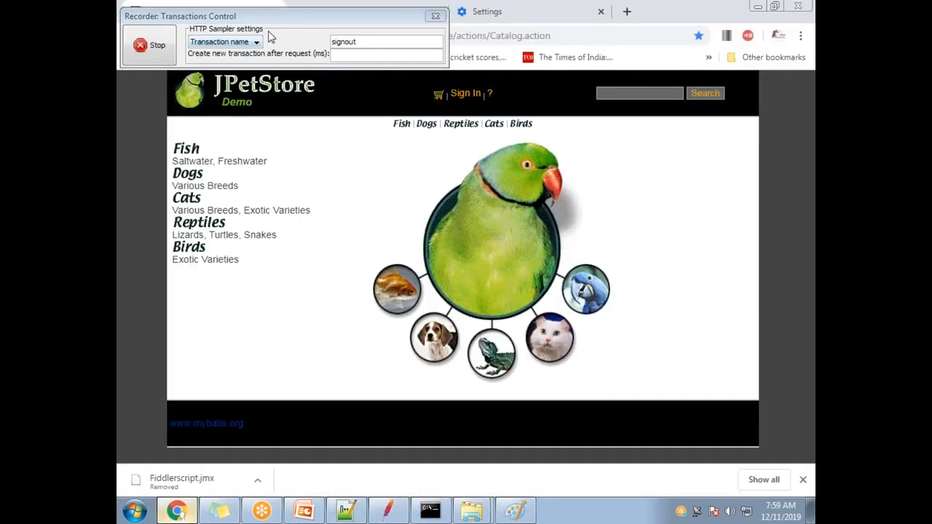
left_click_drag(359, 46, 301, 38)
key("BackSpace")
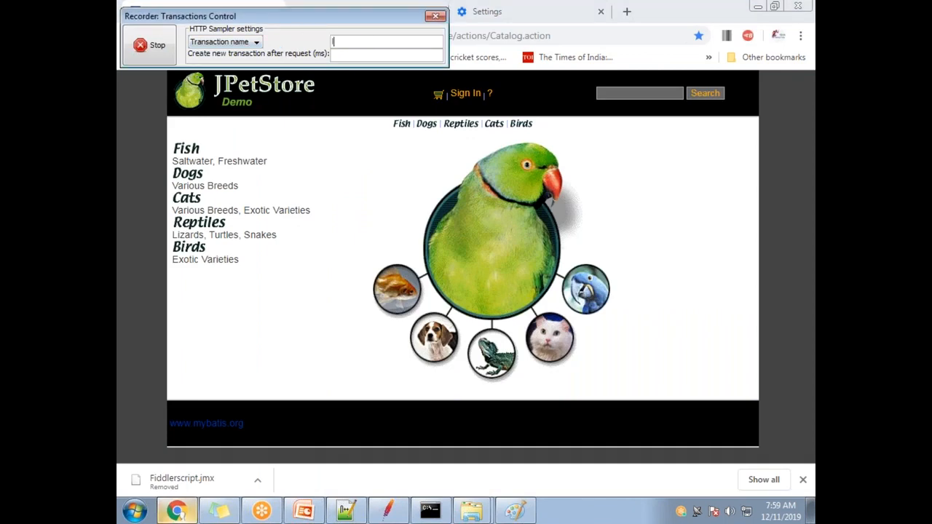
left_click_drag(298, 22, 365, 208)
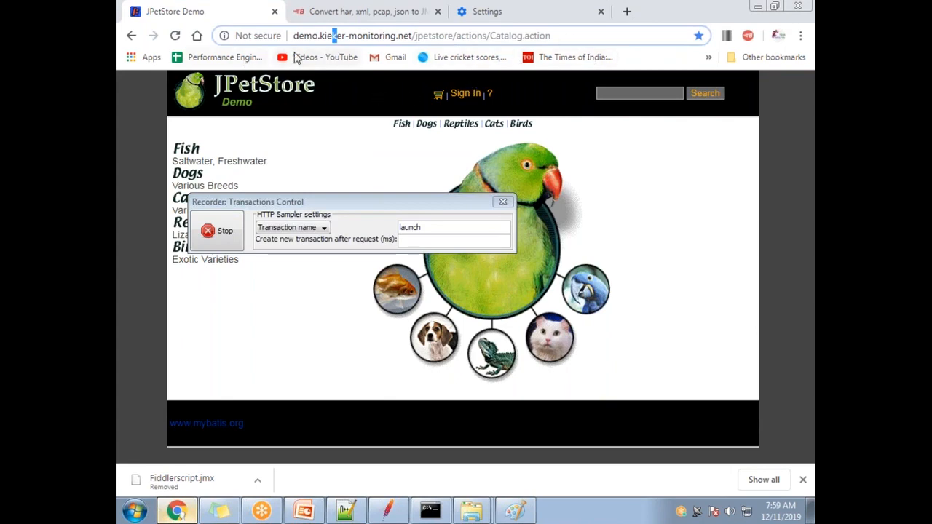
left_click(176, 35)
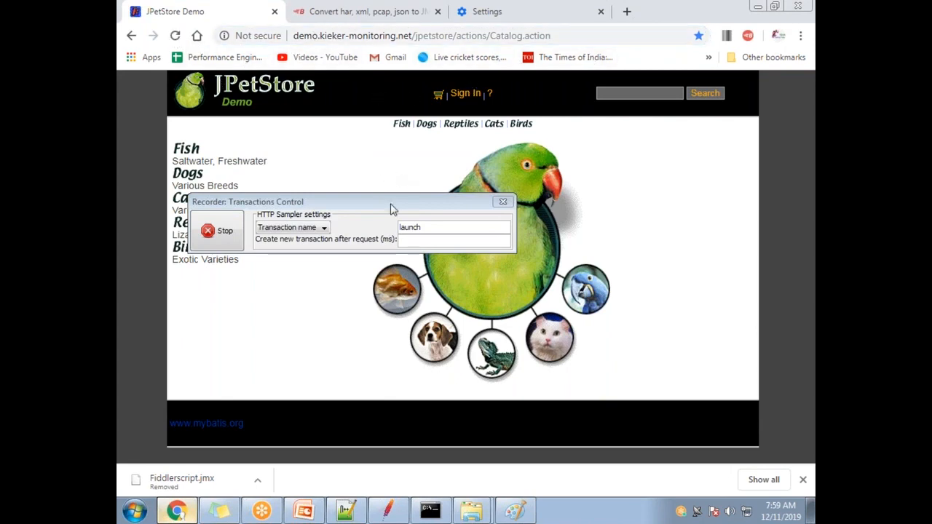
Rename the recorder's transaction to "Click" and record opening the JPetStore sign-in page in Chrome.
left_click(389, 512)
left_click(150, 113)
double_click(443, 228)
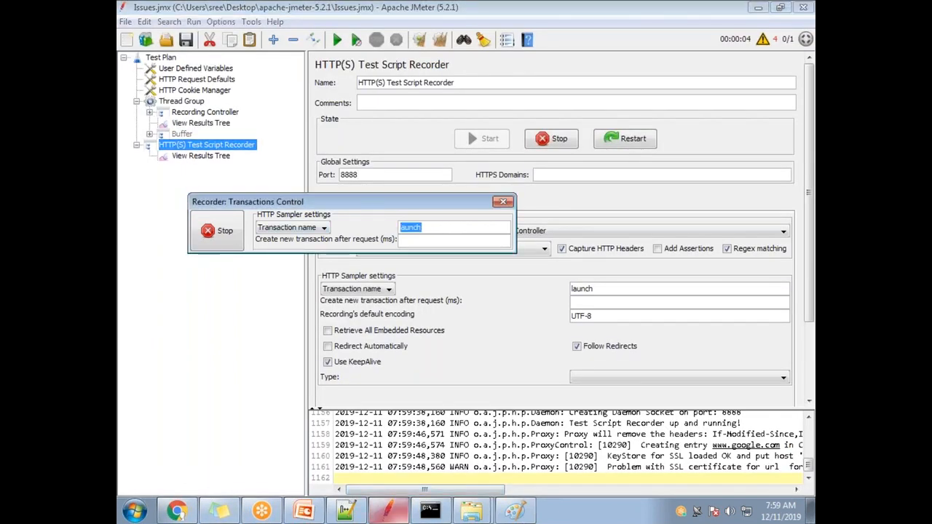
type("Click")
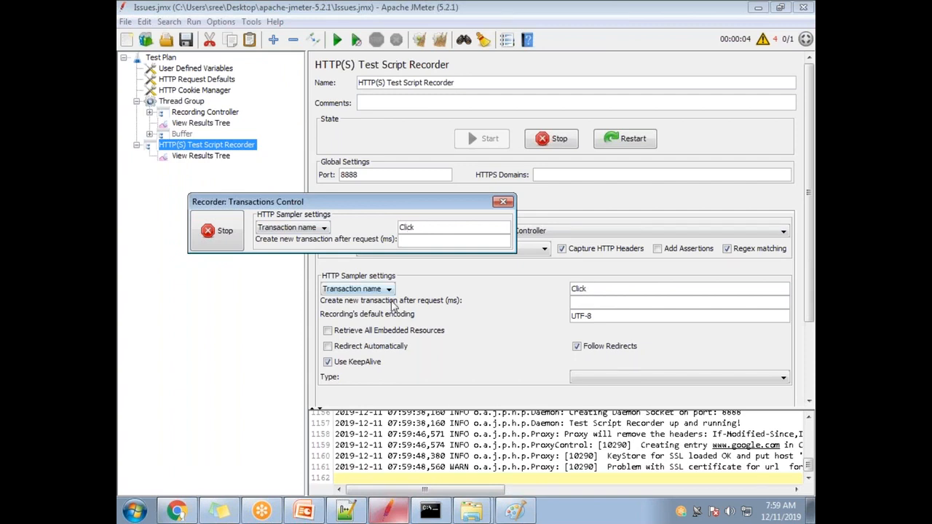
left_click(176, 511)
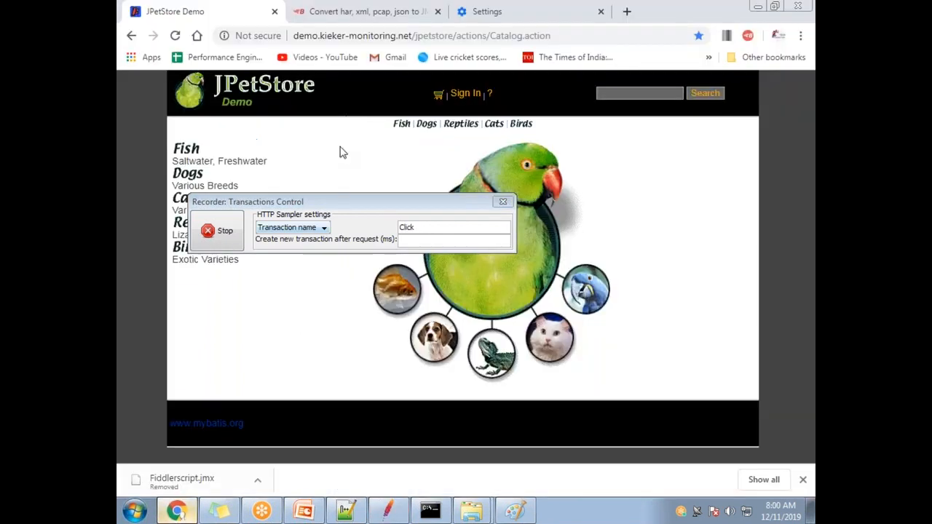
left_click(465, 94)
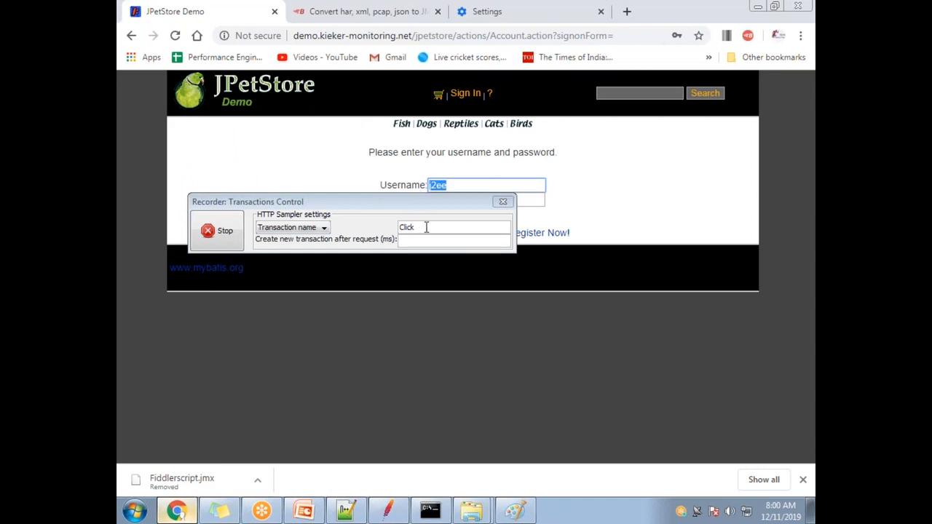
Rename the recorder's transaction to "Login" and record signing in with the prefilled credentials.
left_click_drag(427, 228, 358, 226)
type("Login")
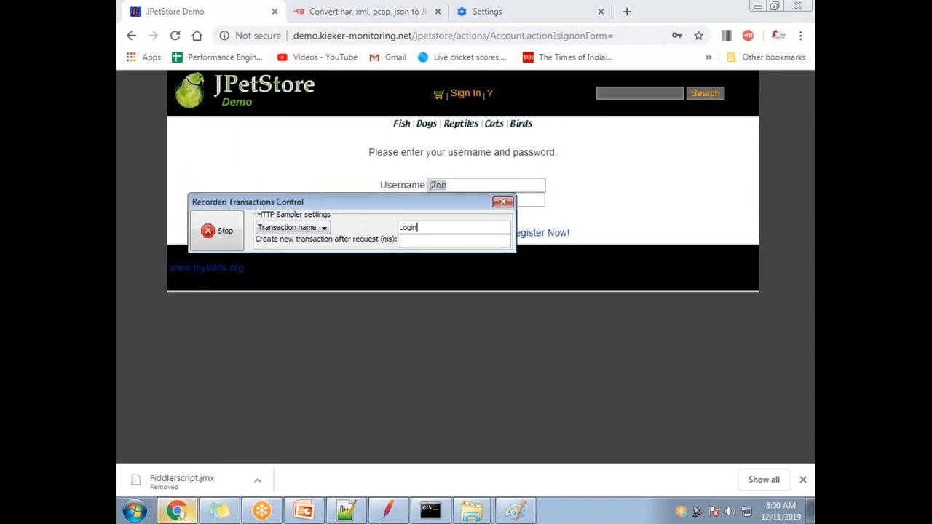
left_click_drag(409, 209, 423, 320)
left_click(464, 222)
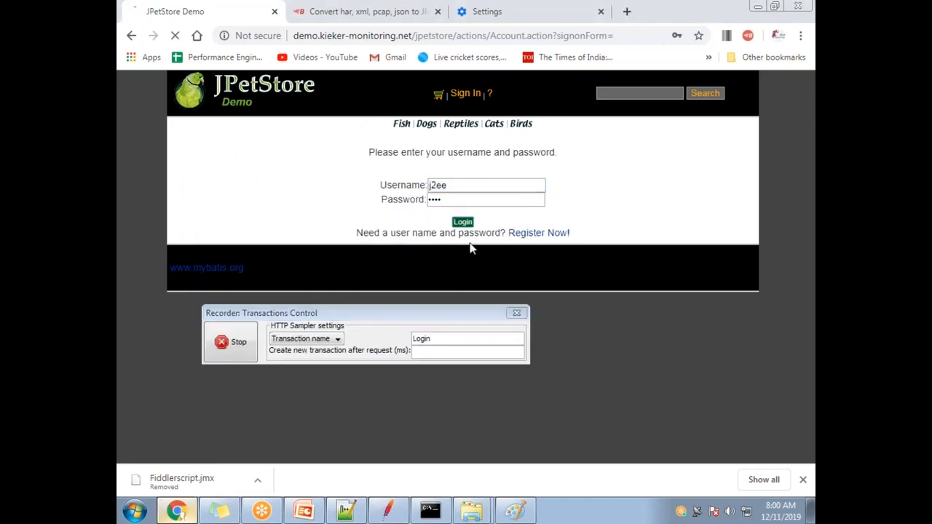
Rename the recorder's transaction to "Logout", record signing out of JPetStore, and stop the recorder.
left_click(449, 336)
double_click(447, 339)
type("Log")
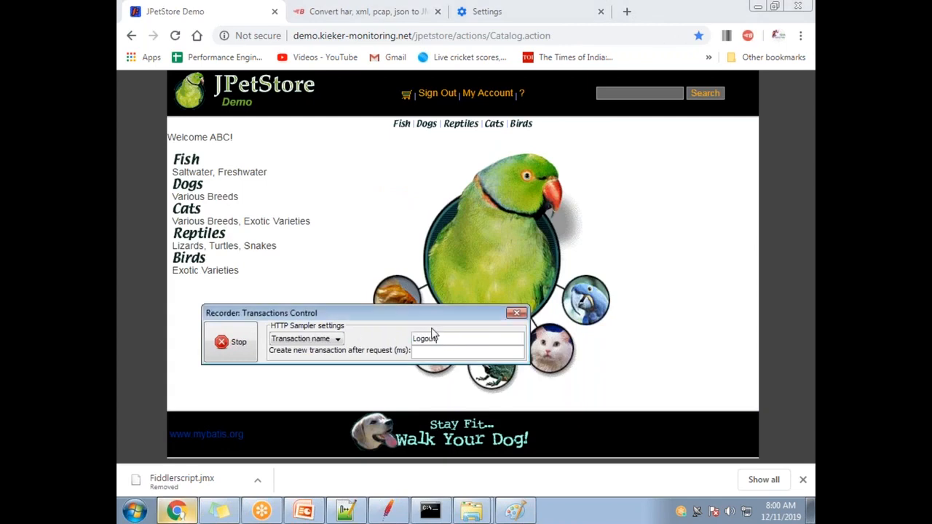
left_click(436, 95)
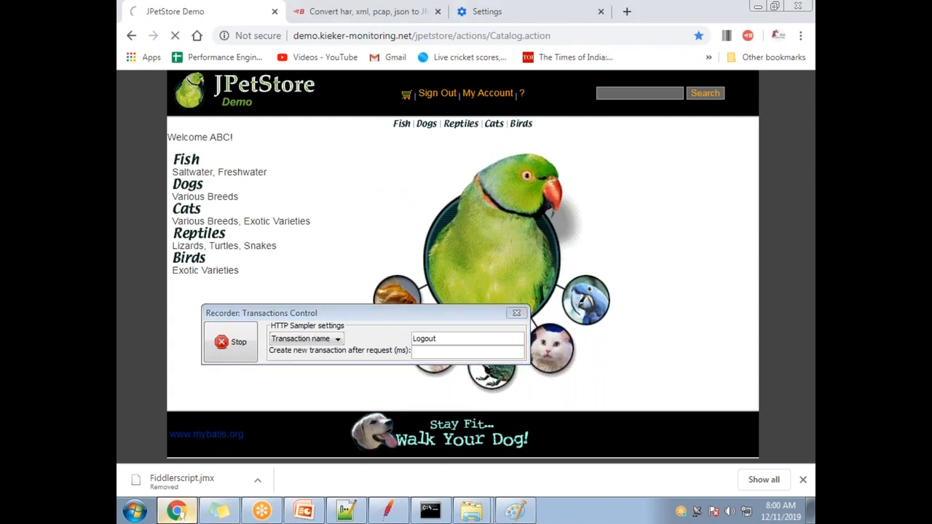
left_click(236, 342)
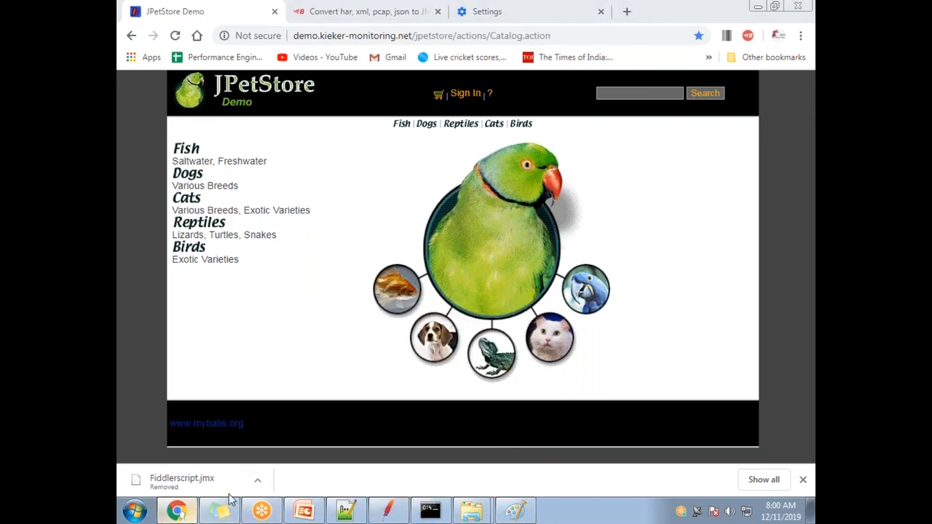
Switch to JMeter and examine the recorded launch-1, Click-3 and Click-4 requests, including their parameters, under the Recording Controller.
left_click(386, 514)
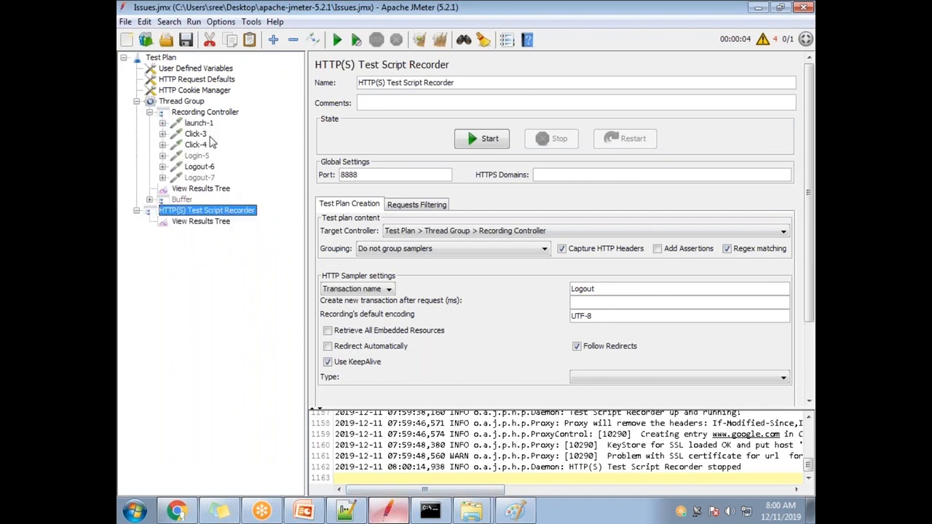
left_click(201, 124)
left_click(163, 123)
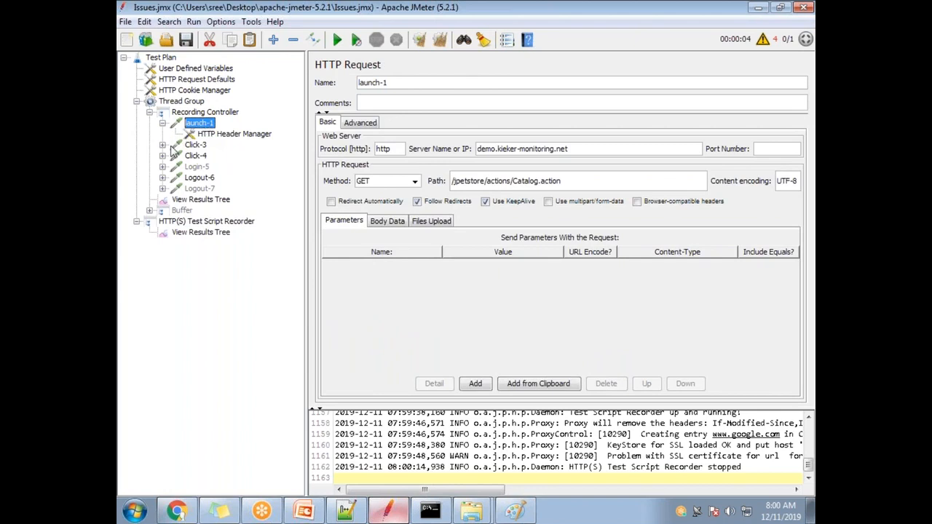
left_click(163, 145)
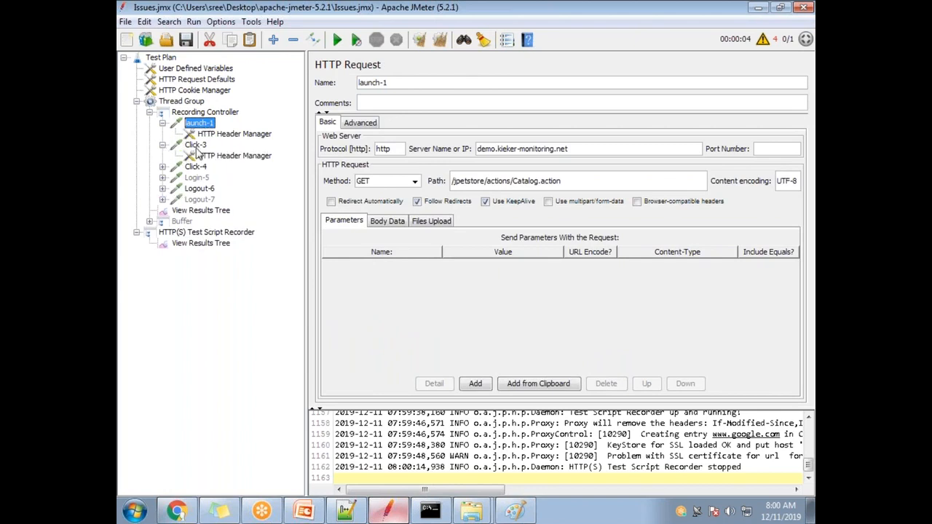
left_click(162, 167)
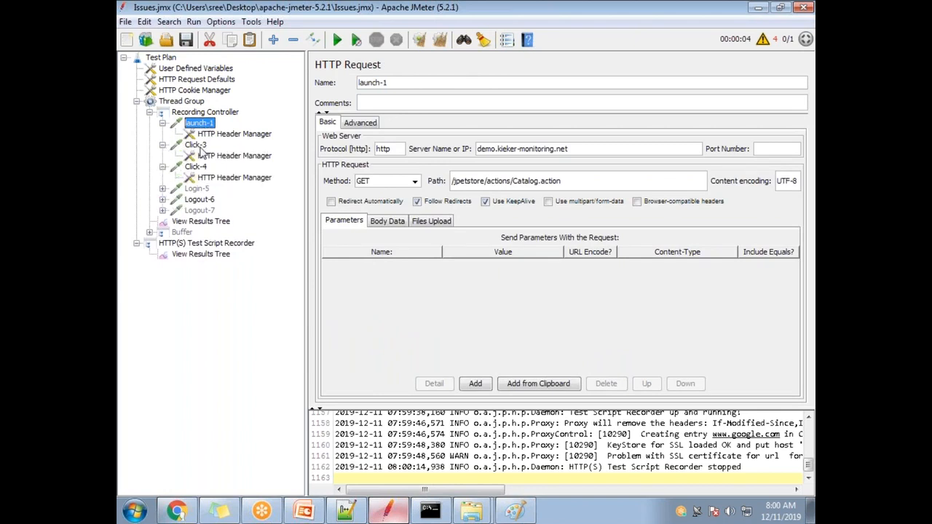
left_click(195, 144)
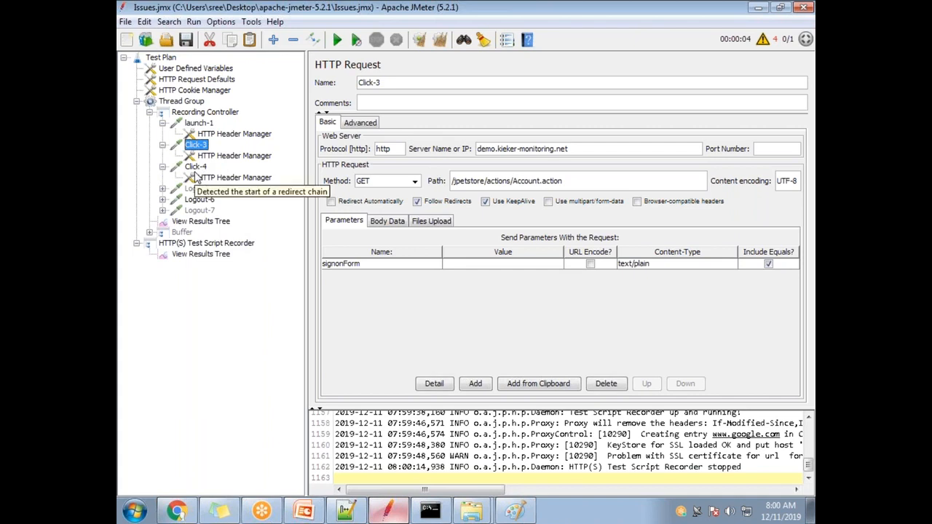
left_click(194, 174)
left_click(196, 145)
left_click(195, 167)
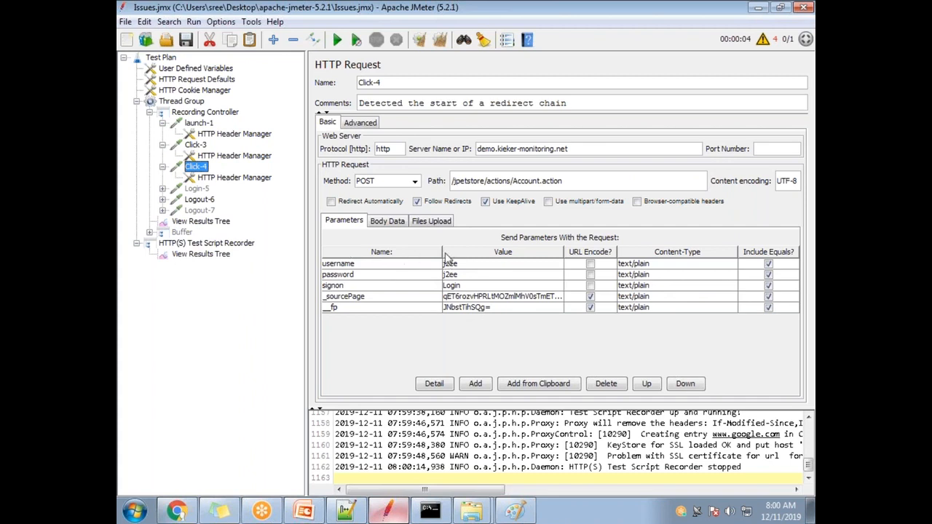
Compare the recorded Login-5 request with the Click-4 request to check how the login redirect was captured.
left_click(164, 191)
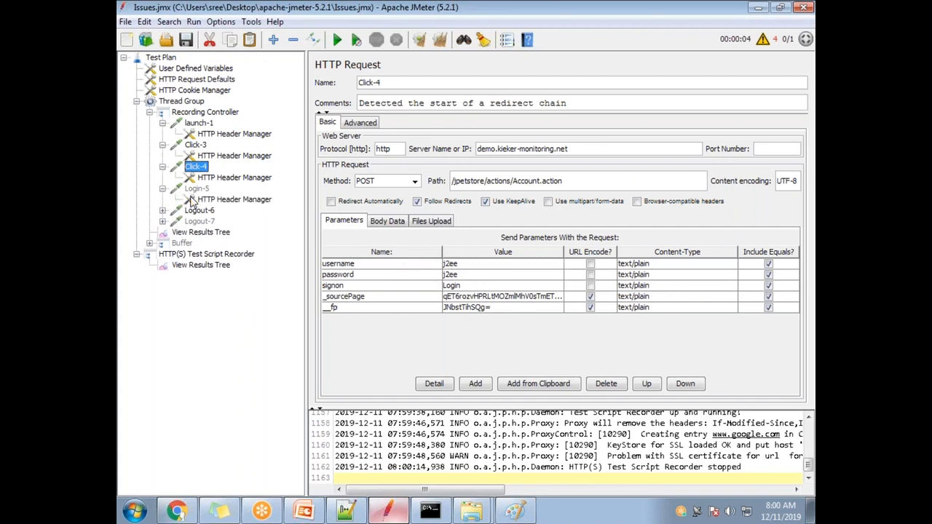
left_click(191, 191)
left_click(197, 169)
left_click(197, 189)
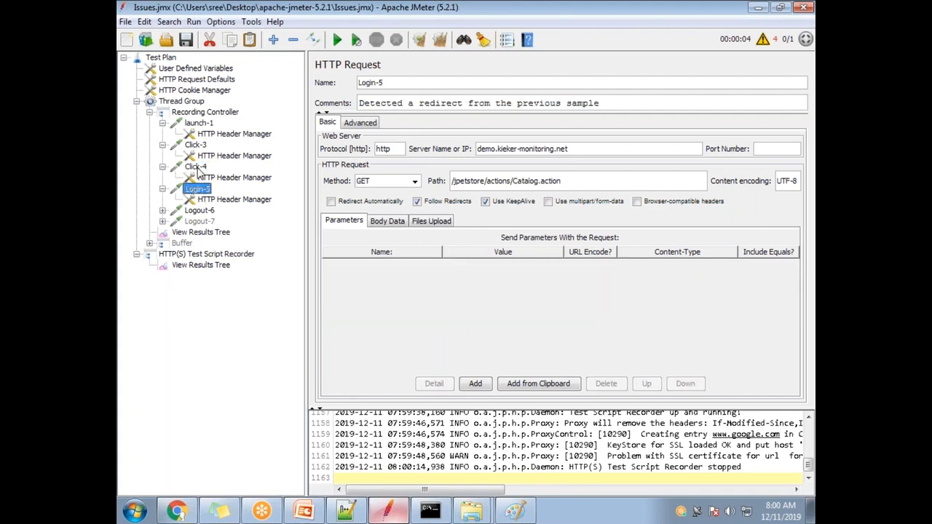
left_click(197, 166)
Clear all the recorded samples from the Recording Controller.
left_click(188, 113)
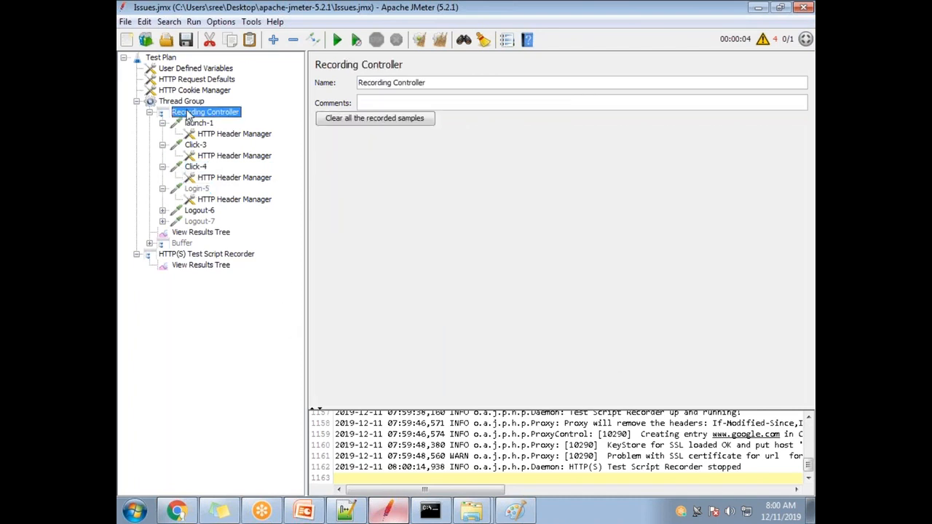
left_click(394, 118)
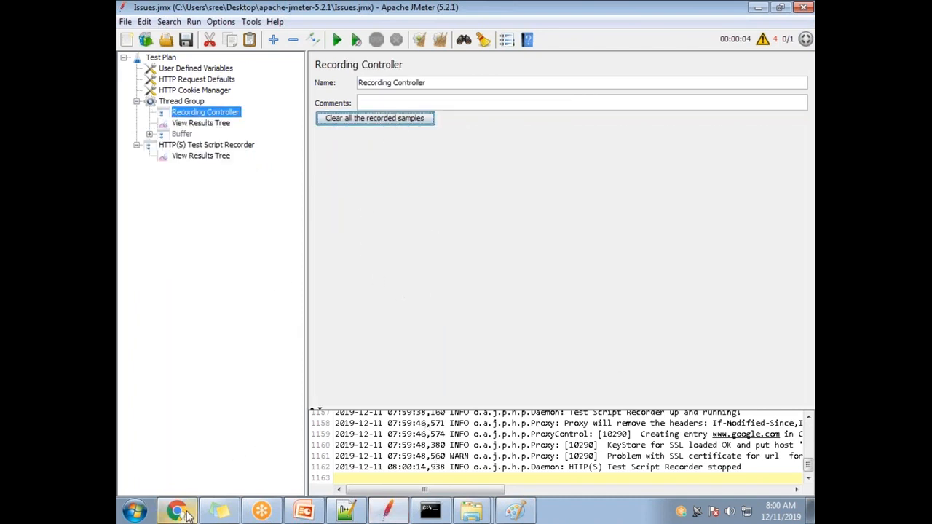
left_click(182, 512)
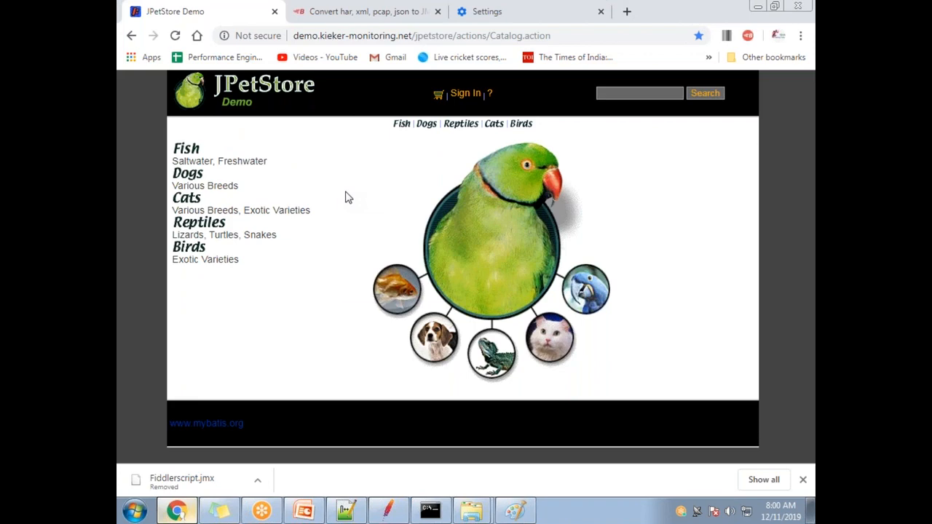
key("alt+Tab")
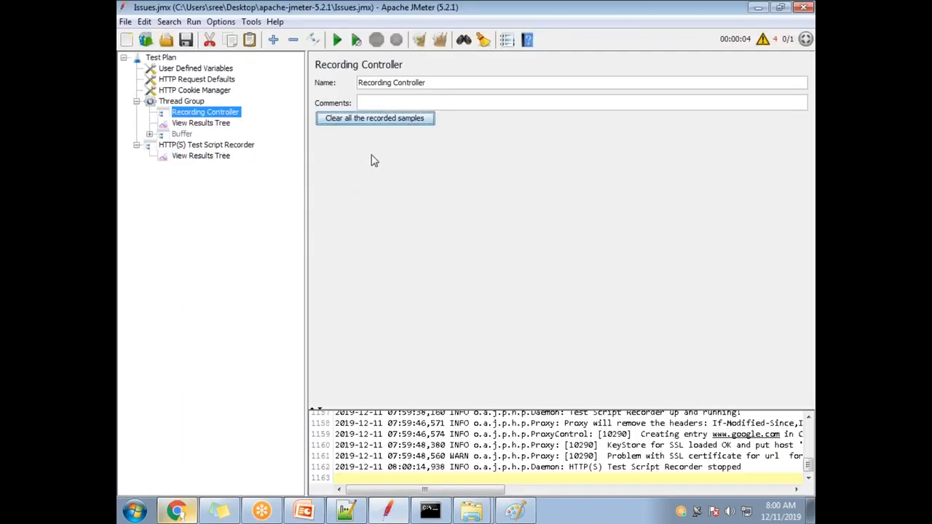
Start the HTTP(S) Test Script Recorder again and acknowledge the root CA certificate notice.
left_click(192, 145)
left_click(494, 138)
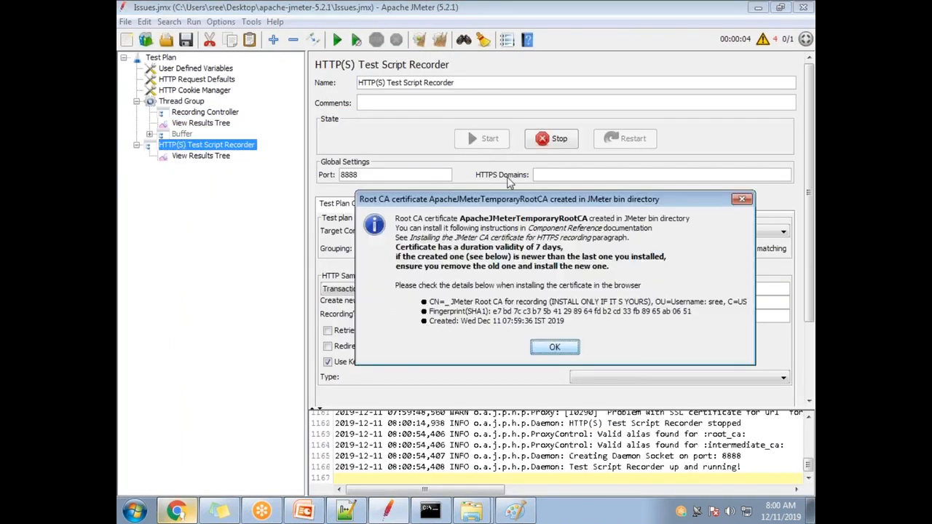
left_click(555, 347)
Switch to Chrome, name the recorder's transaction "Landing Page", and record a reload of the JPetStore home page.
key("alt+Tab")
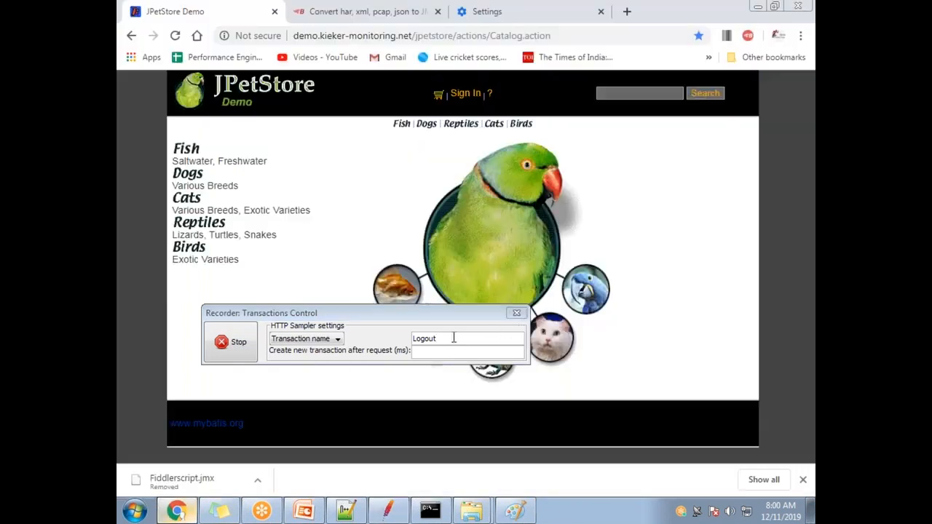
left_click(377, 334)
type("Landing Page")
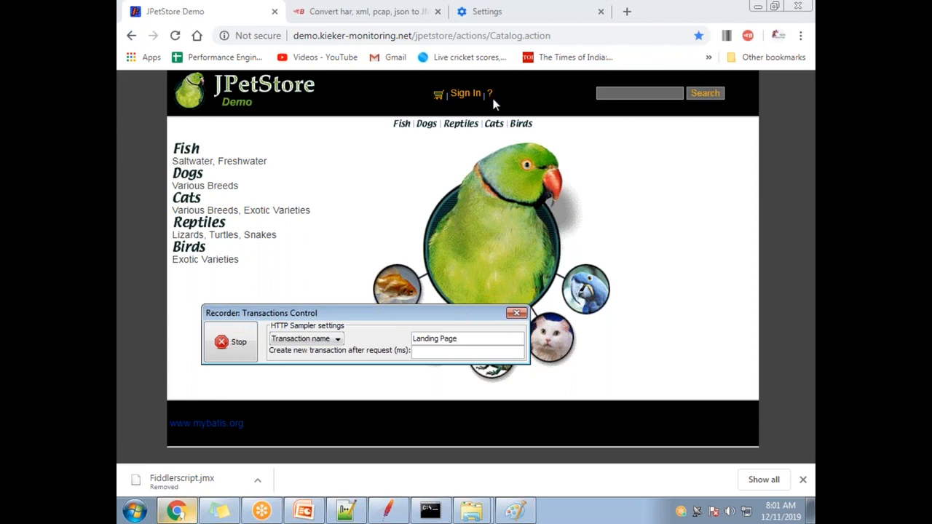
left_click(175, 37)
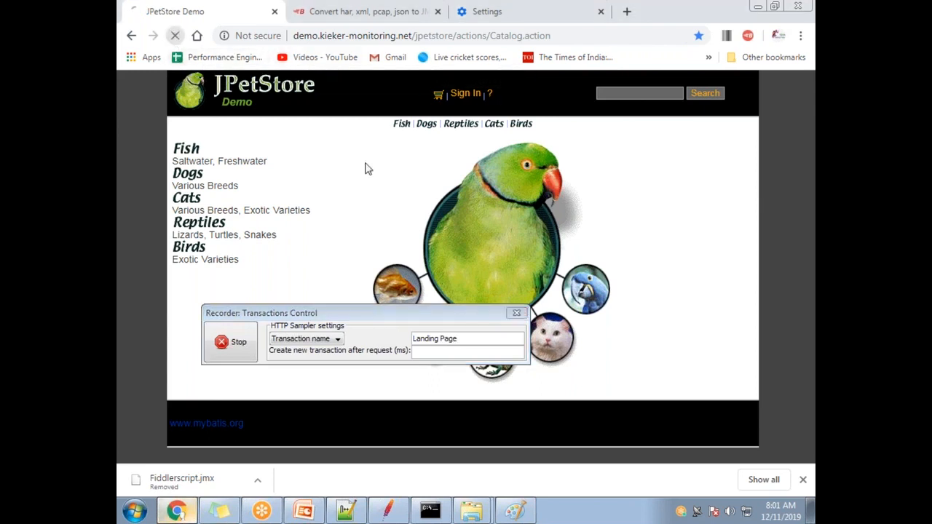
Change the recorder's transaction name to "Click" and record opening the sign-in page.
left_click_drag(471, 344, 408, 343)
type("Click")
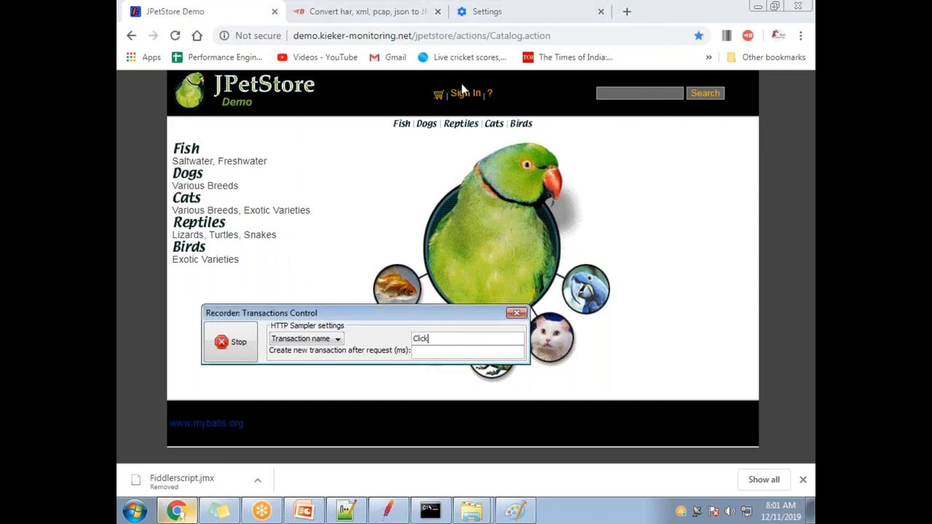
left_click(464, 95)
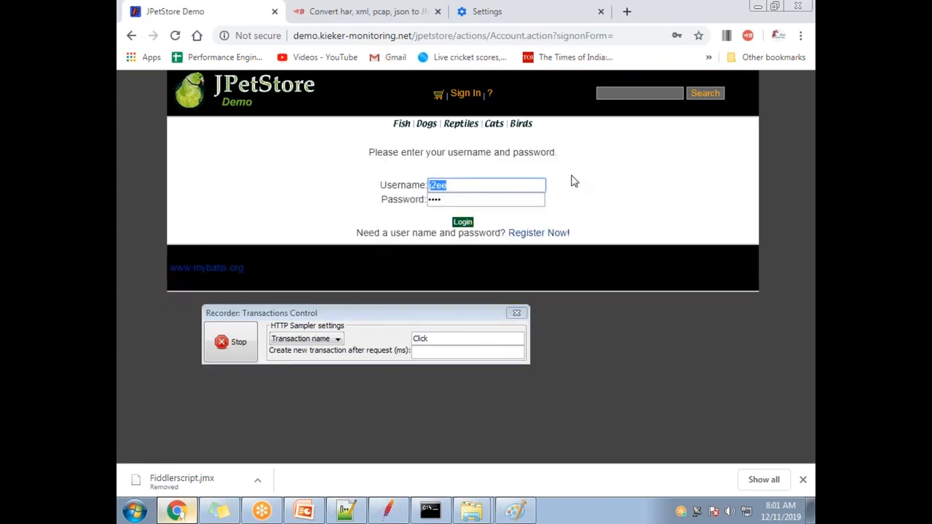
Change the recorder's transaction name to "Login" and record signing in with the prefilled credentials.
double_click(440, 338)
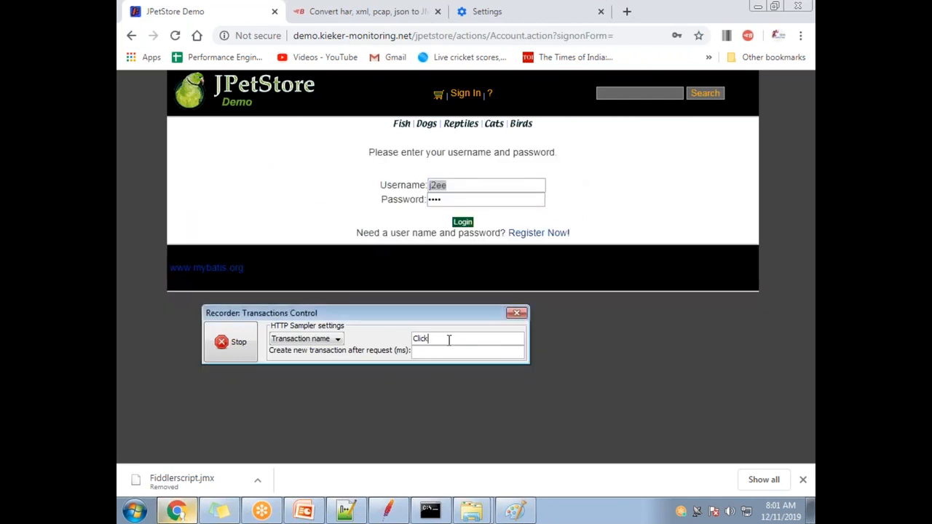
type("Log")
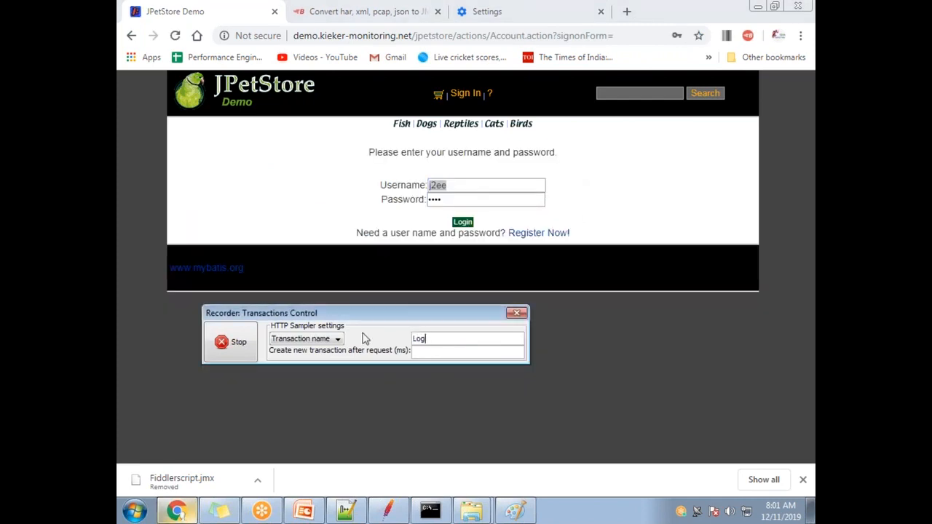
left_click(462, 223)
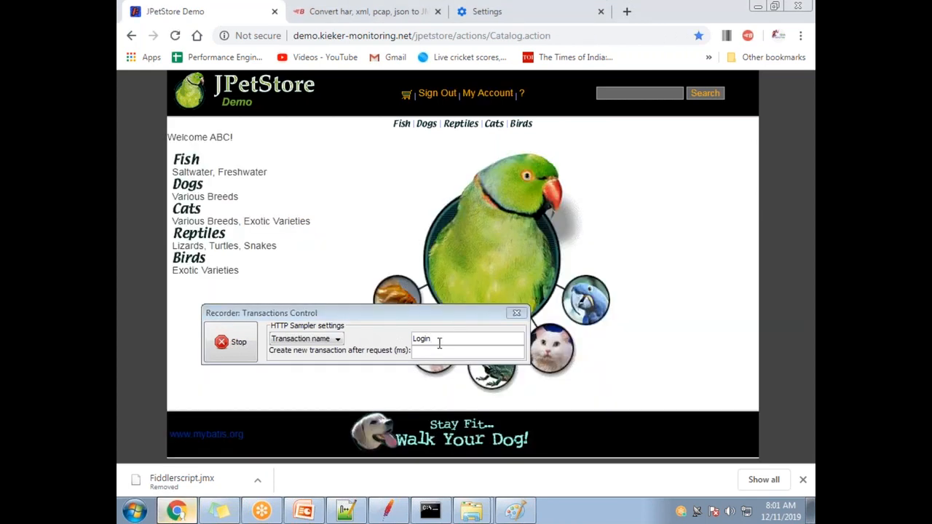
Change the recorder's transaction name to "Logout", record signing out of JPetStore, and stop the recorder.
left_click_drag(439, 343, 412, 339)
type("L")
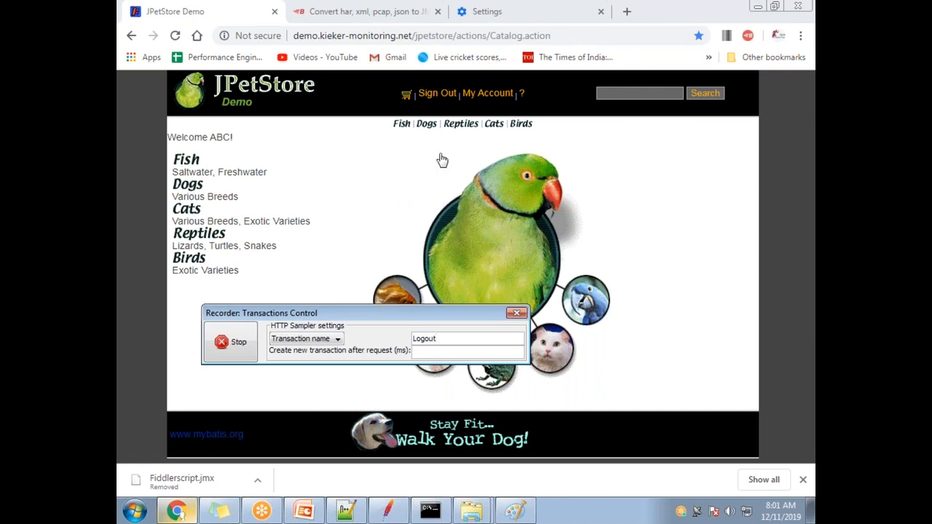
left_click(438, 95)
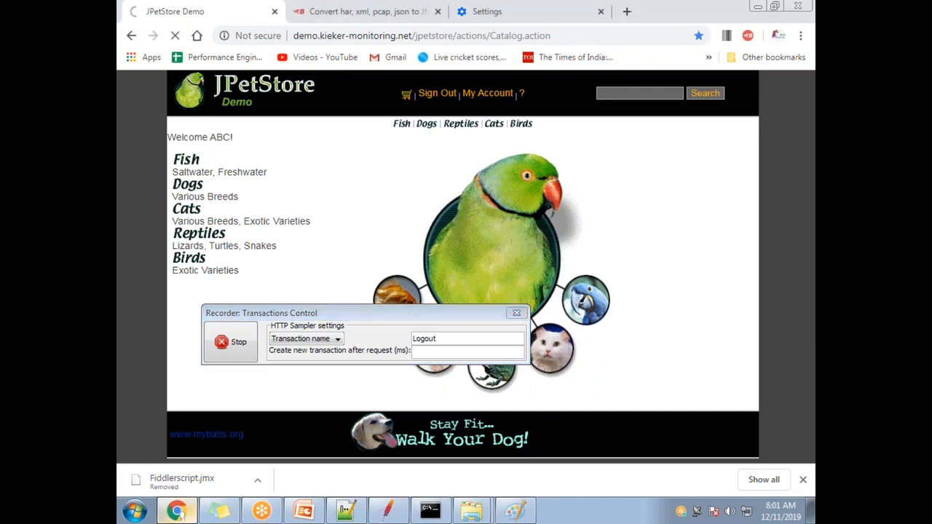
left_click(239, 344)
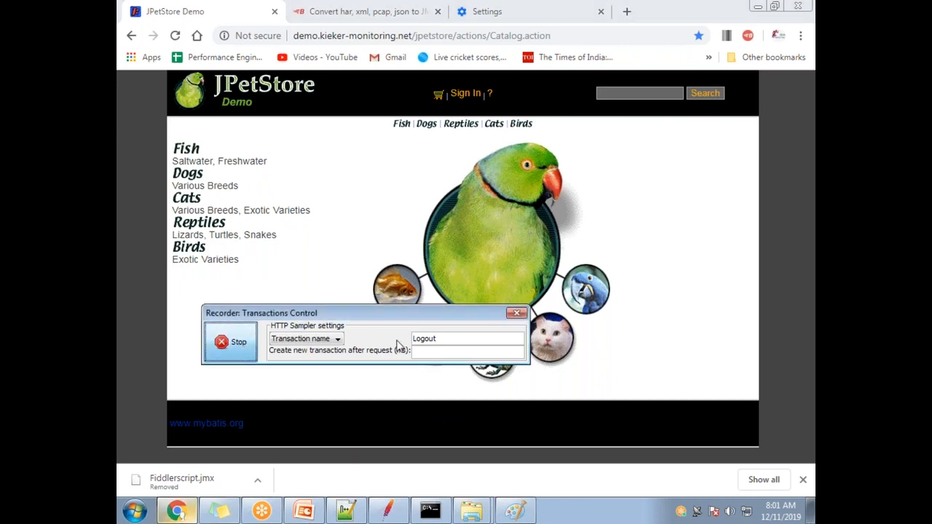
Switch to JMeter and examine the landing page, click, login and logout requests captured under the Recording Controller.
left_click(388, 511)
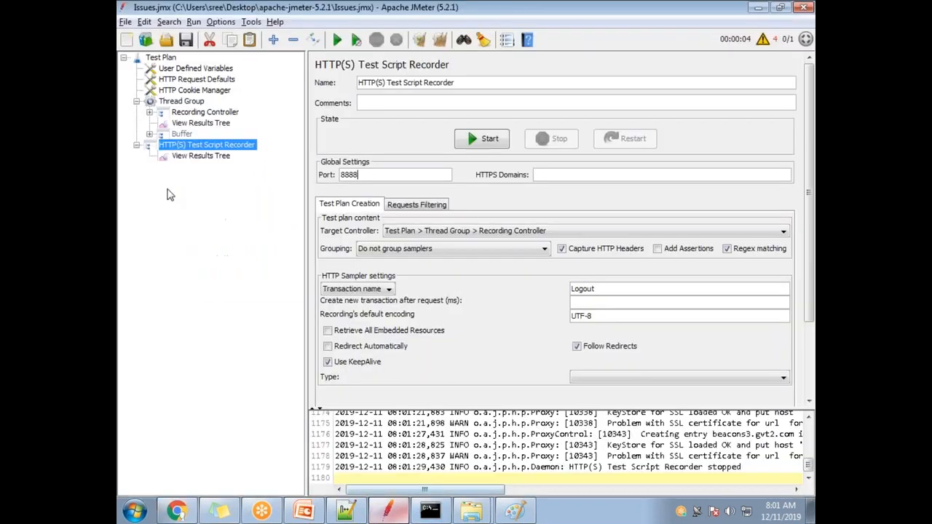
left_click(149, 113)
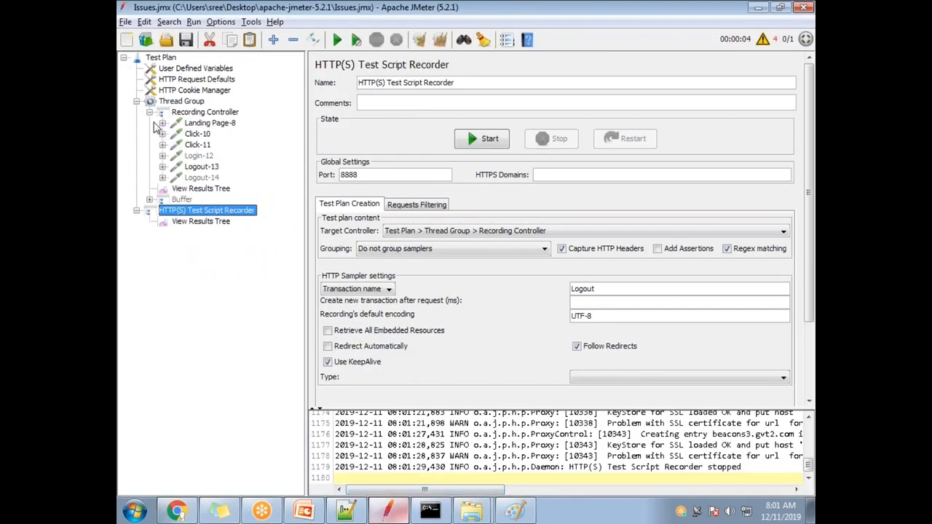
left_click(191, 155)
left_click(194, 146)
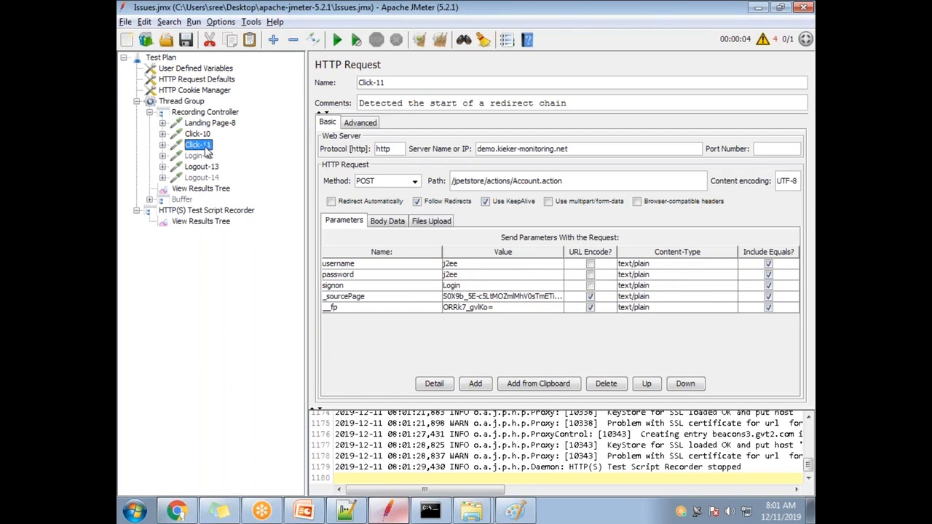
left_click(207, 168)
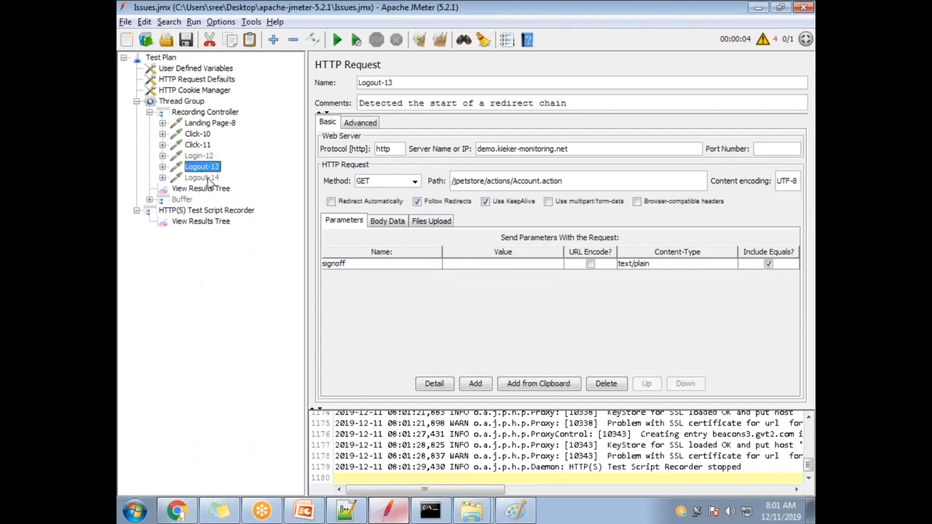
left_click(209, 179)
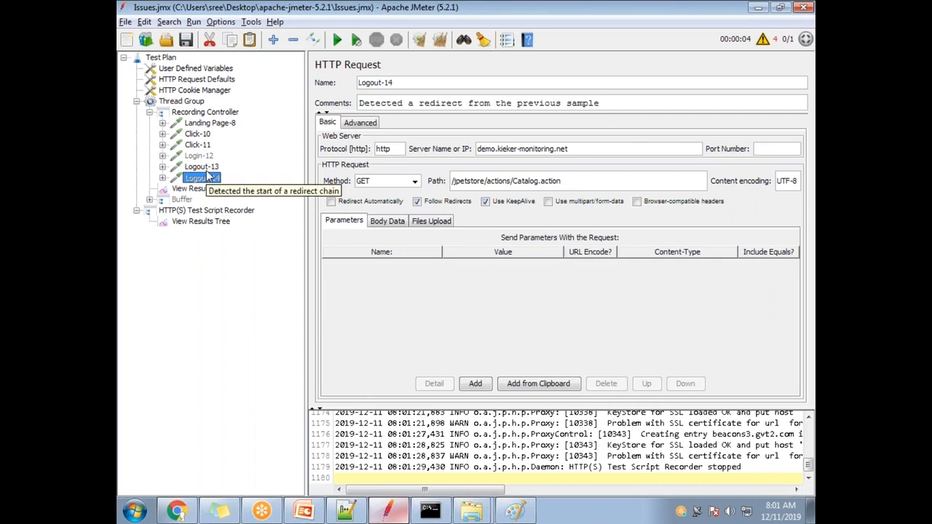
left_click(207, 167)
left_click(209, 157)
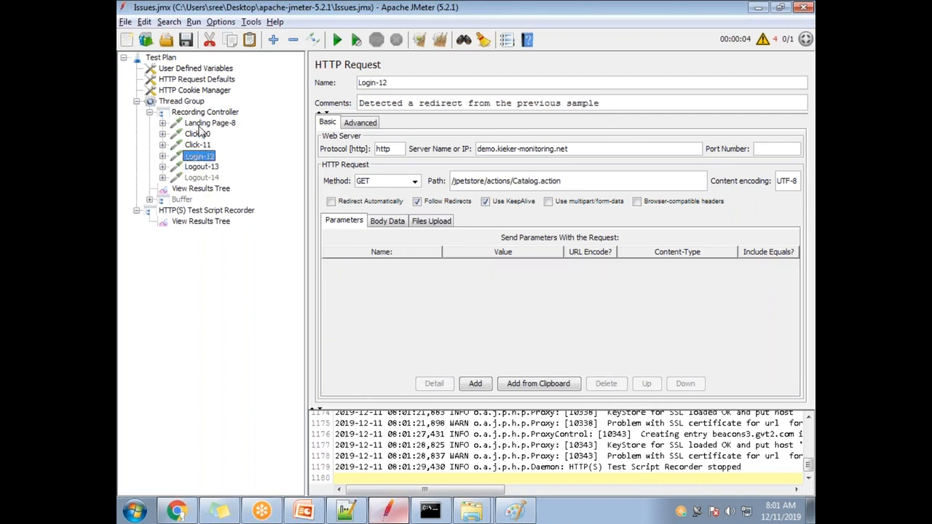
left_click(201, 124)
left_click(200, 135)
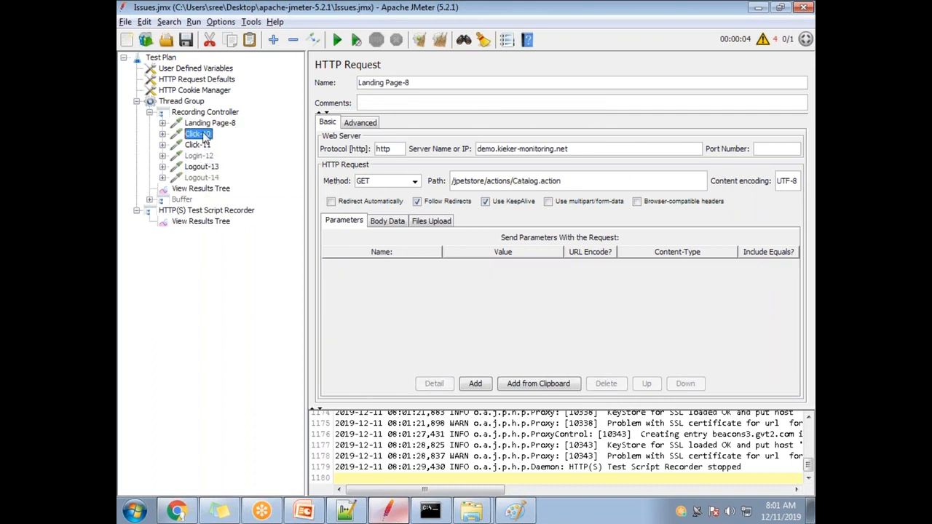
left_click(202, 146)
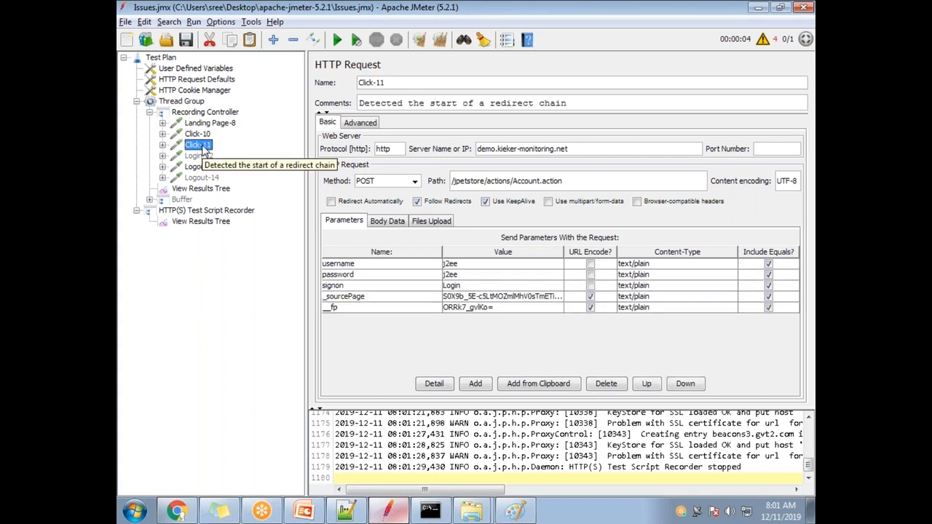
Clear all samples from the Recording Controller and restart the HTTP(S) Test Script Recorder, acknowledging the root CA certificate notice.
left_click(170, 113)
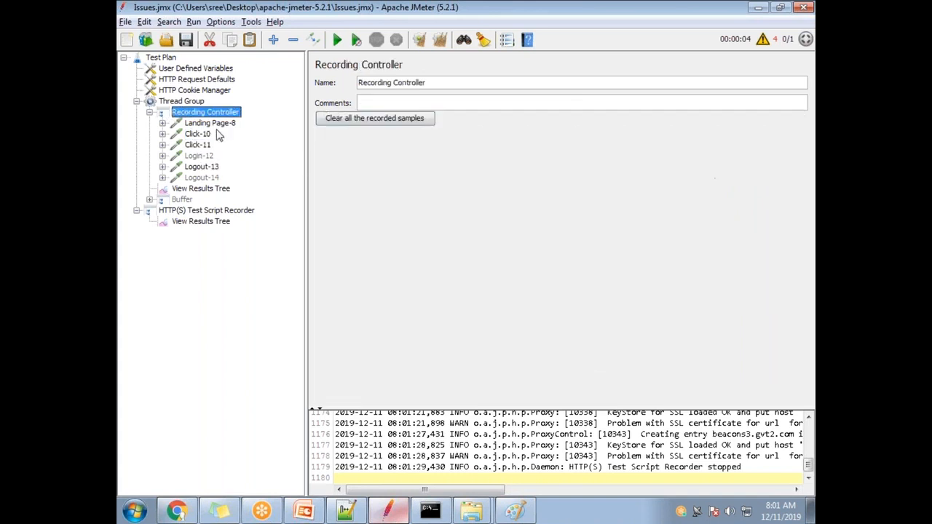
left_click(373, 120)
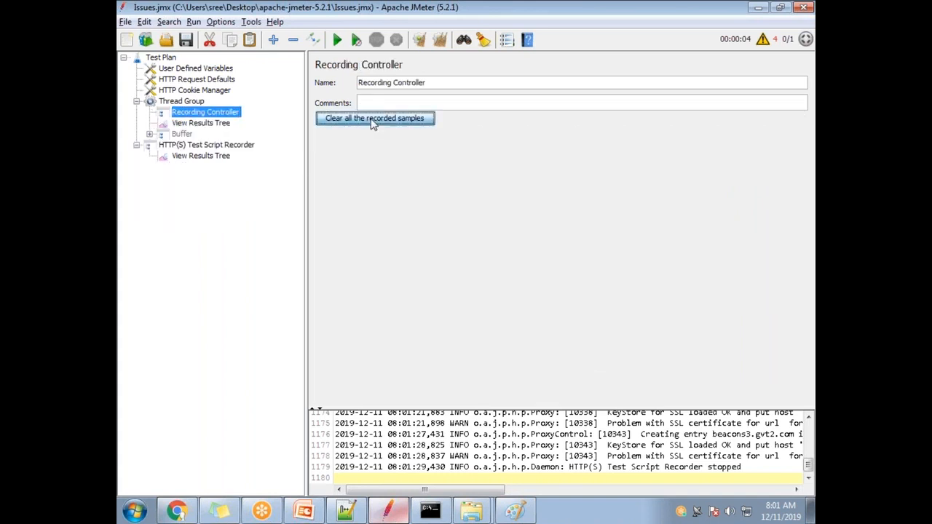
left_click(208, 146)
left_click(475, 144)
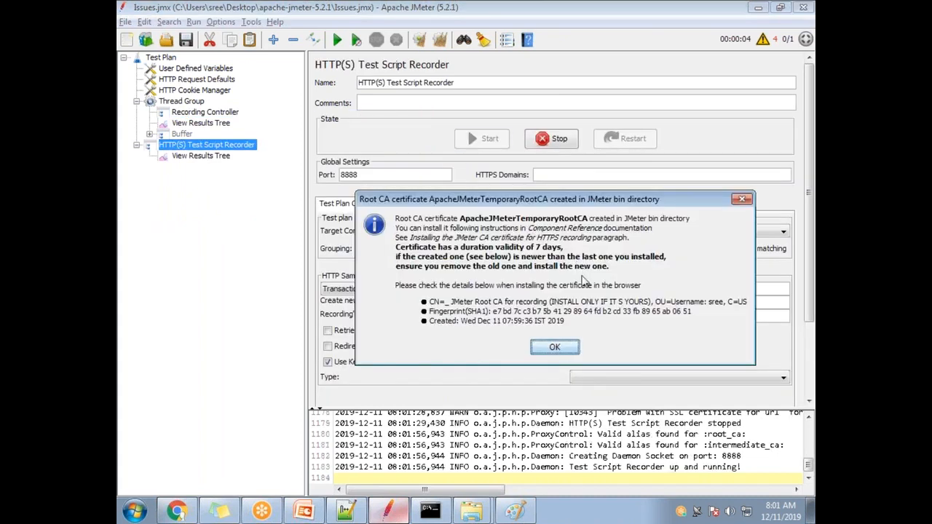
left_click(566, 350)
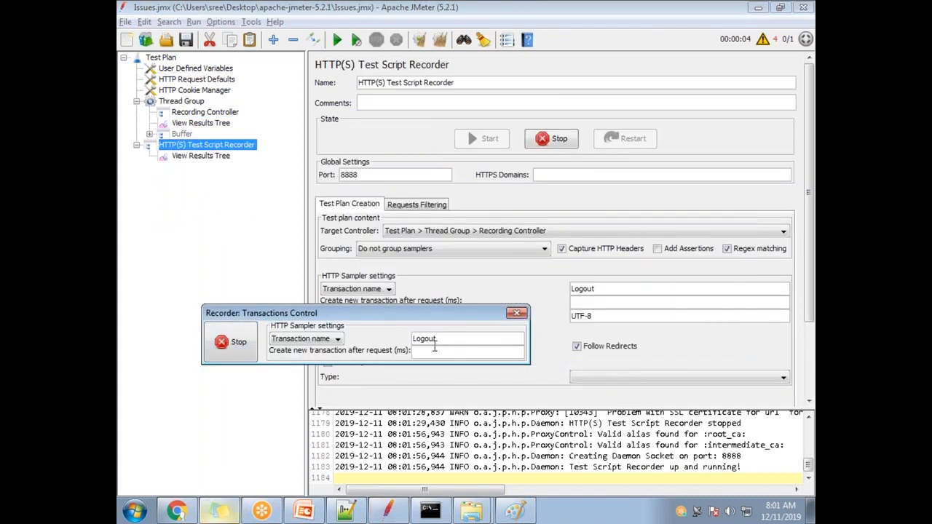
Name the recorder's transaction "Launch" and record loading the JPetStore home page in Chrome.
key("ctrl+a")
type("L")
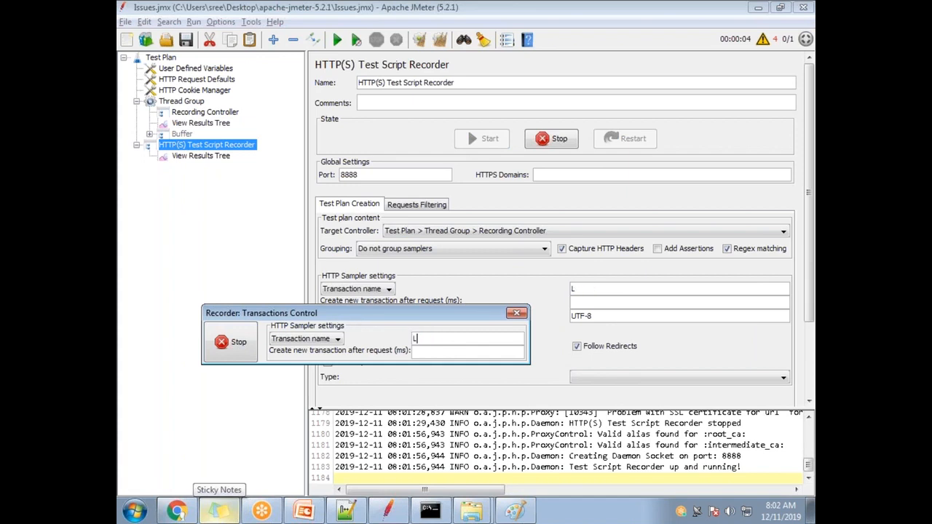
type("aunch")
left_click(176, 512)
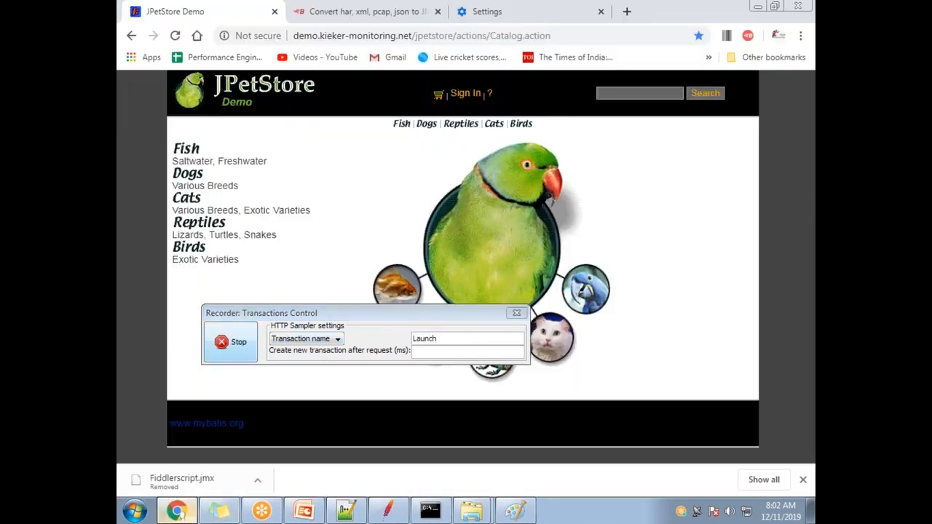
left_click(318, 37)
left_click(463, 75)
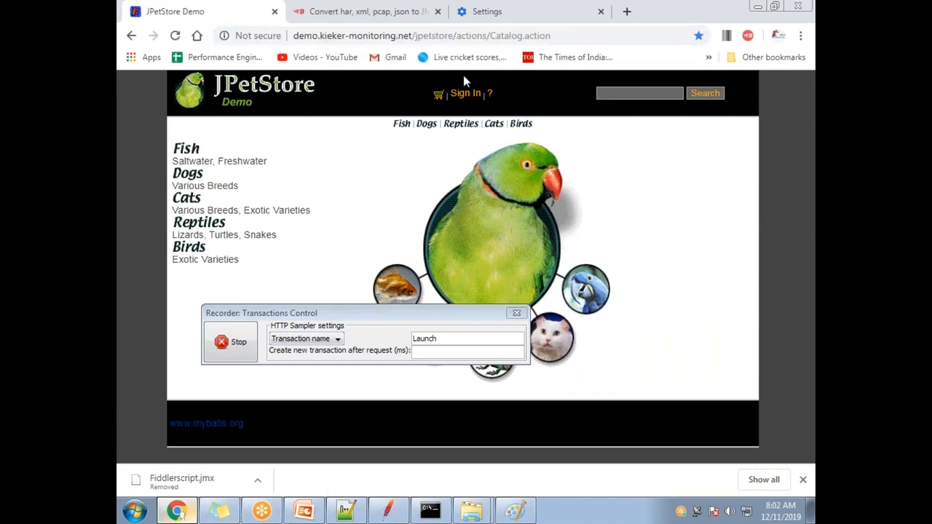
Change the recorder's transaction name to "Click" and record opening the JPetStore sign-in page.
double_click(452, 336)
type("Click")
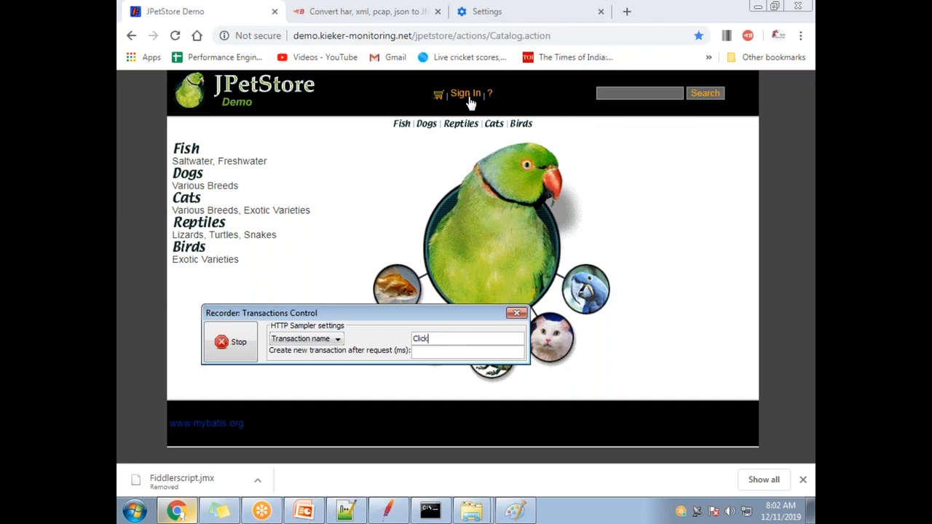
left_click(469, 96)
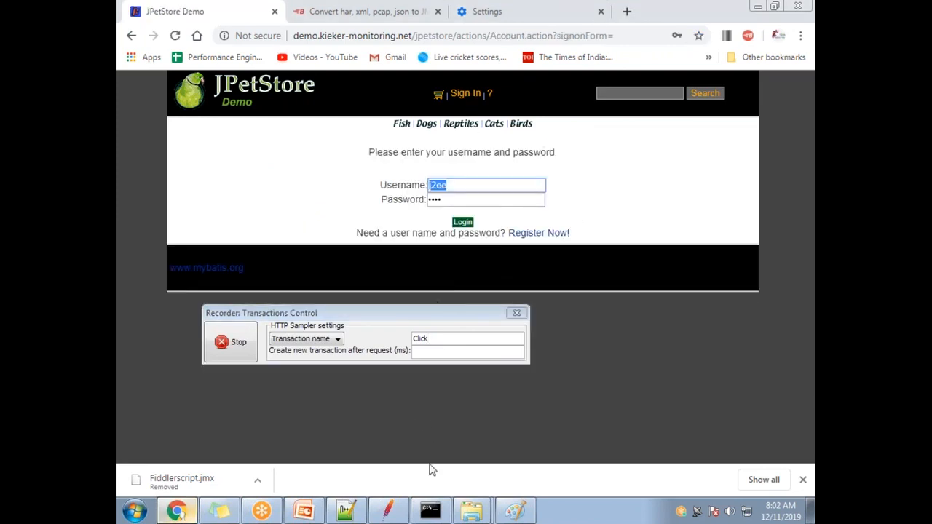
Switch to JMeter and check which transaction names were given to the newly captured requests under the Recording Controller.
left_click(387, 511)
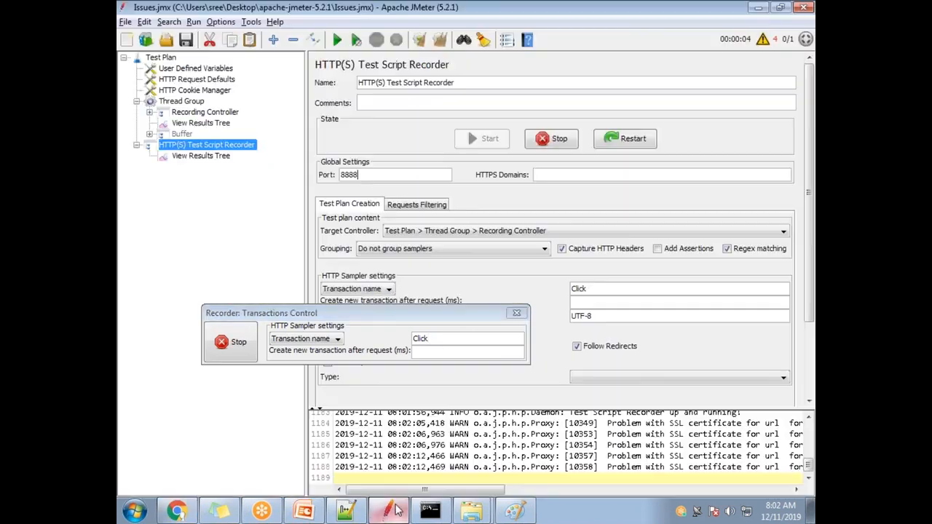
left_click(149, 113)
left_click(163, 135)
left_click(162, 135)
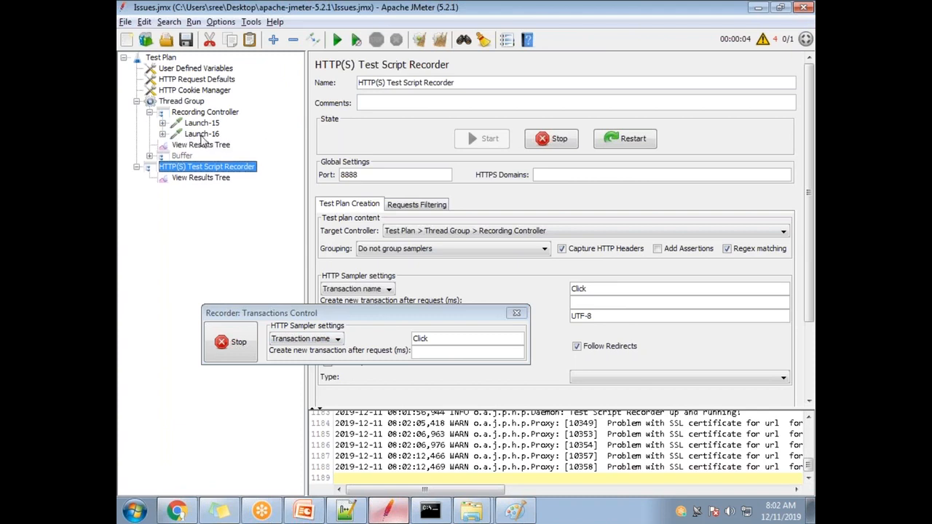
left_click(162, 123)
left_click(163, 124)
left_click(198, 124)
left_click(200, 135)
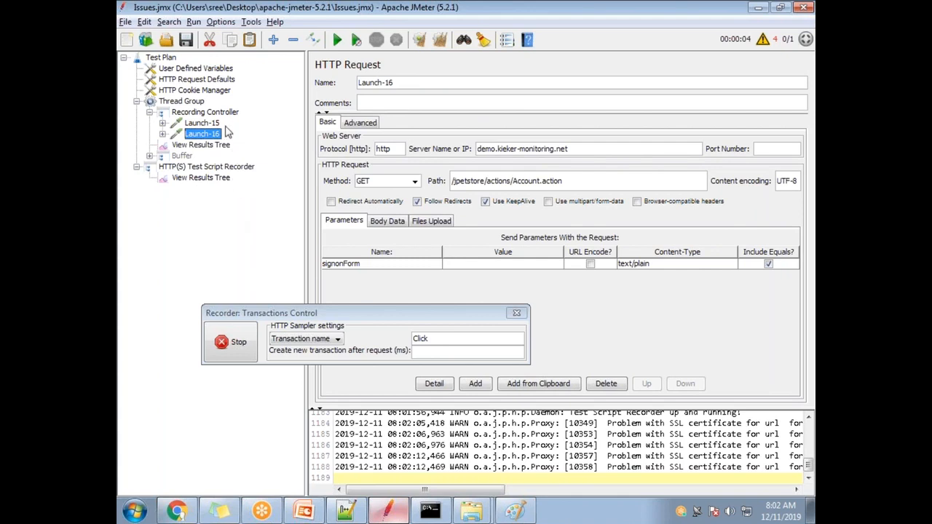
Stop the recorder and clear the captured launch requests from the Recording Controller.
left_click(231, 342)
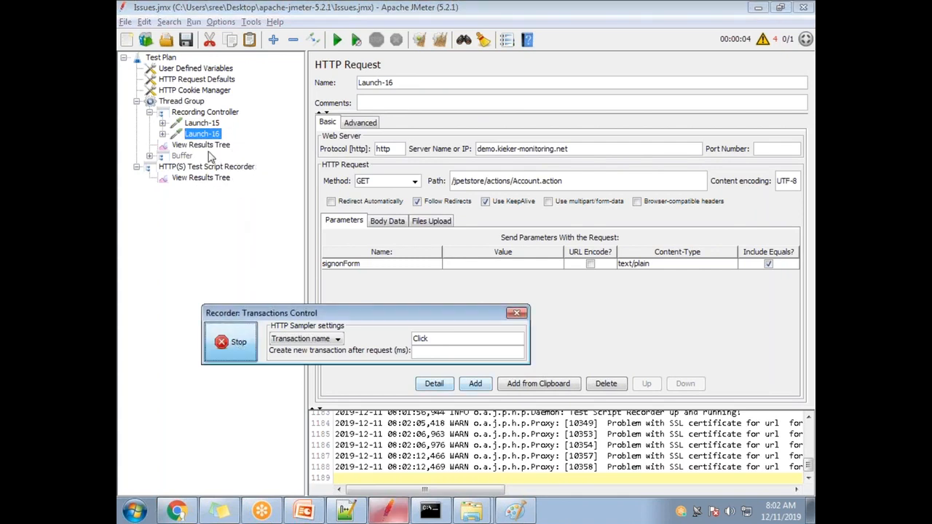
left_click(205, 115)
left_click(412, 120)
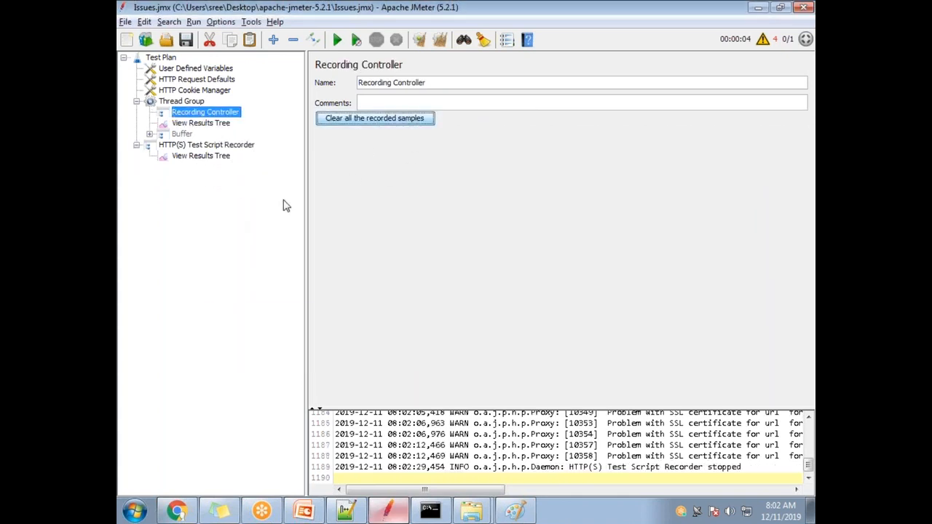
Start the HTTP(S) Test Script Recorder and acknowledge the root CA certificate notice.
left_click(208, 145)
left_click(484, 138)
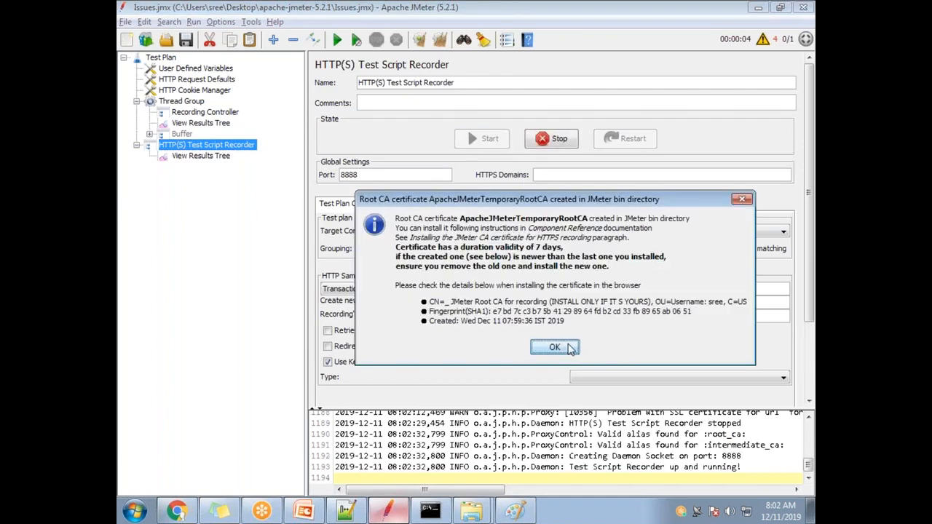
left_click(555, 347)
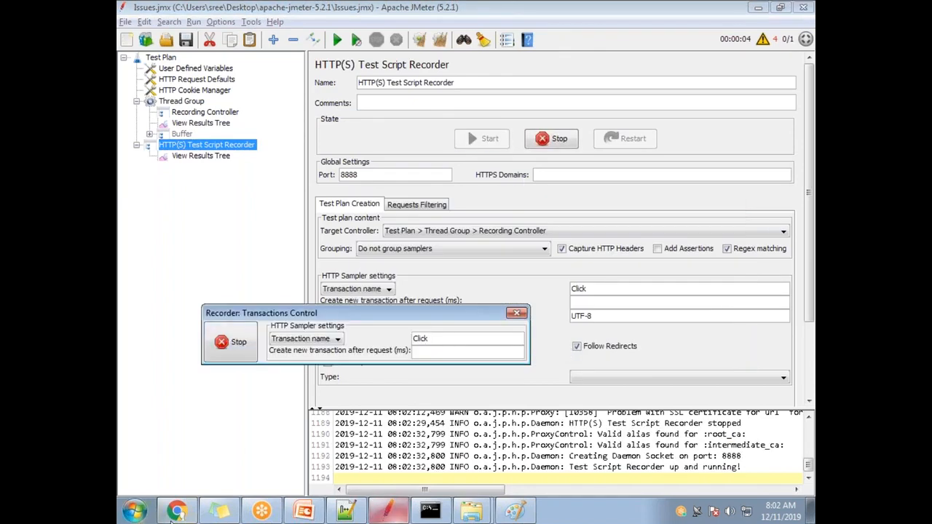
Switch to Chrome, enter "demo" as the address in a new tab, and close the browser window.
left_click(178, 512)
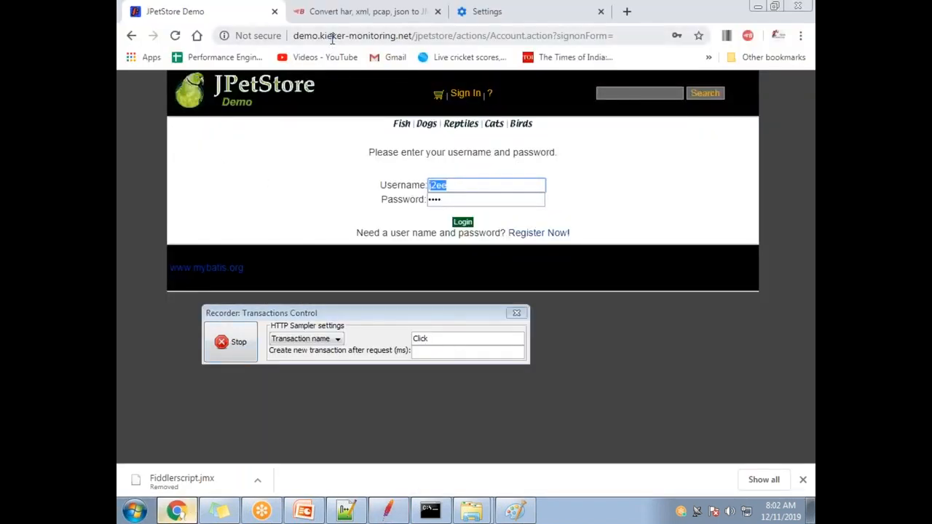
left_click_drag(664, 10, 692, 55)
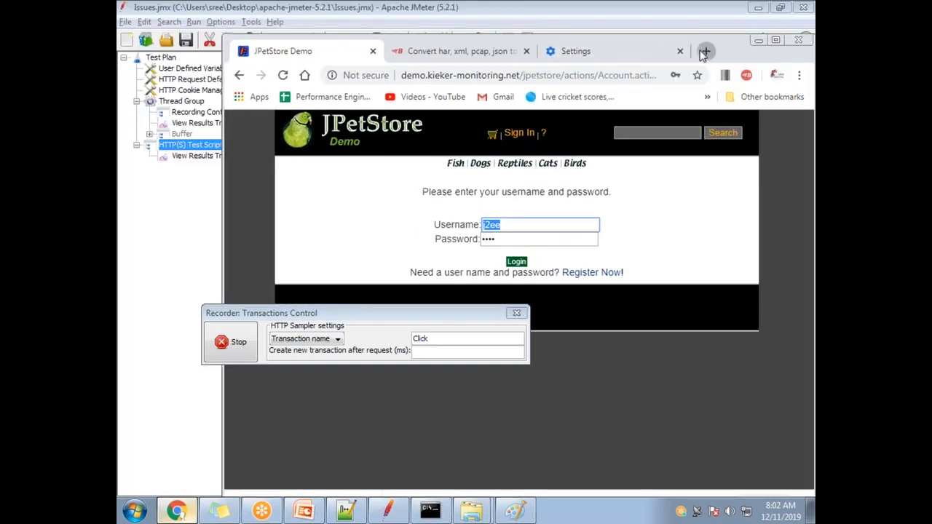
left_click(705, 51)
type("demo")
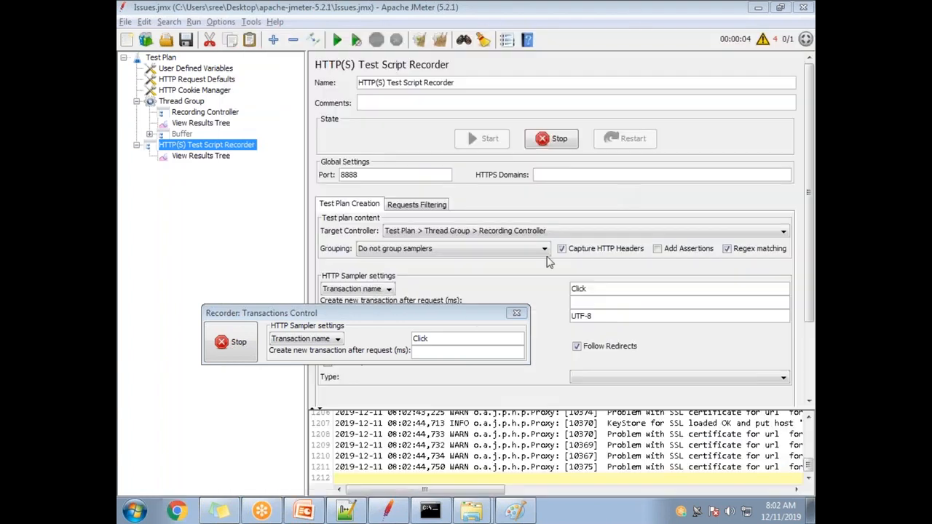
left_click(798, 40)
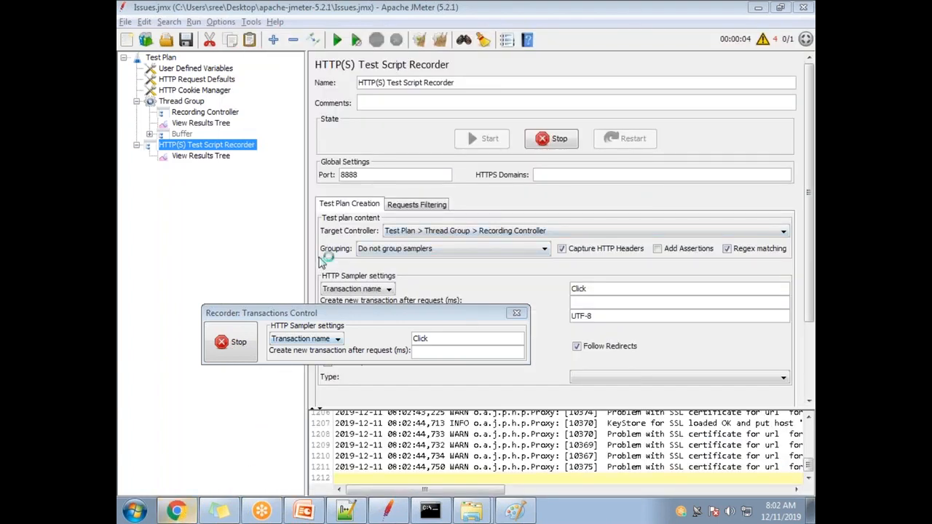
Set the recorder's transaction name to "launch" and load the JPetStore Demo catalog page in Chrome, closing the extra loading tab.
left_click(430, 324)
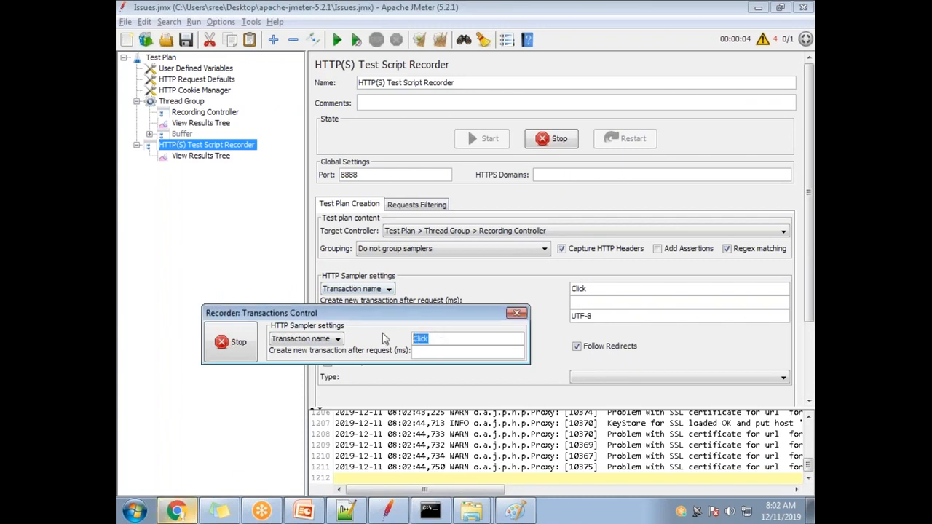
type("launch")
key("alt+Tab")
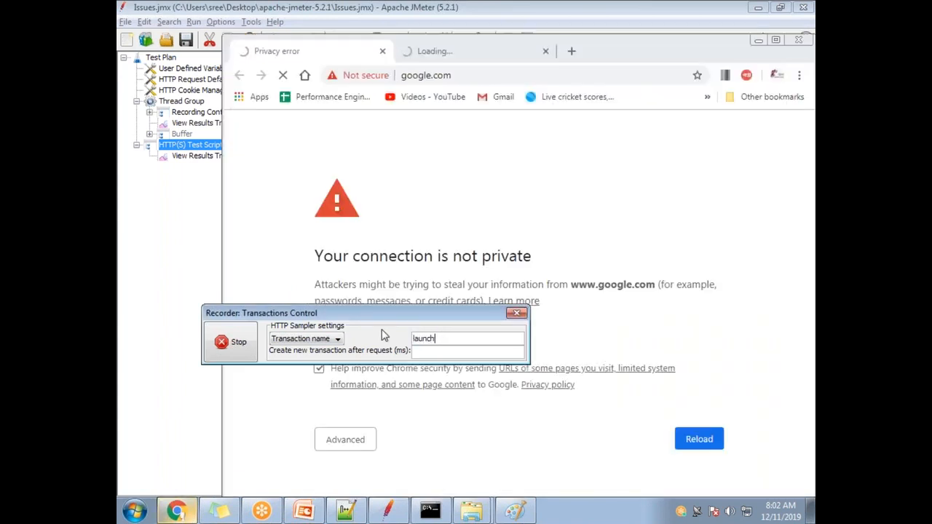
left_click(545, 52)
left_click(488, 80)
type("demo")
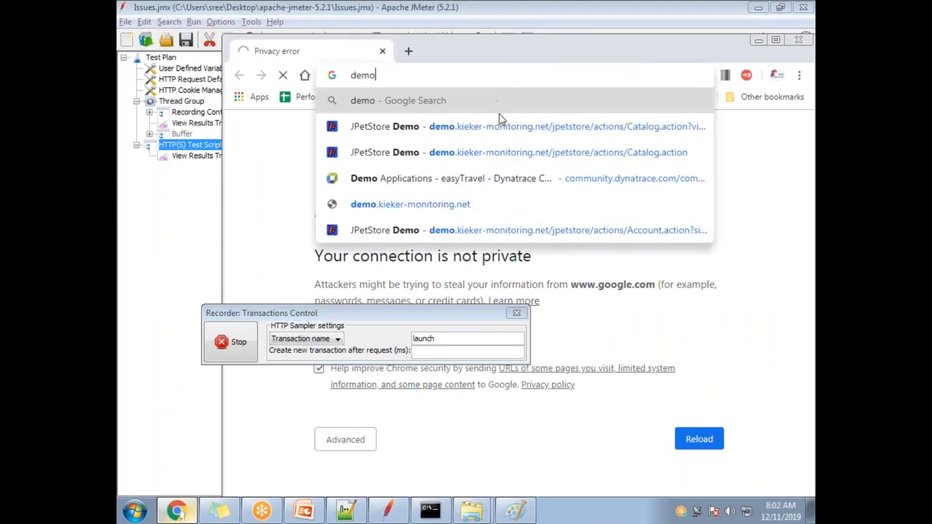
left_click(501, 153)
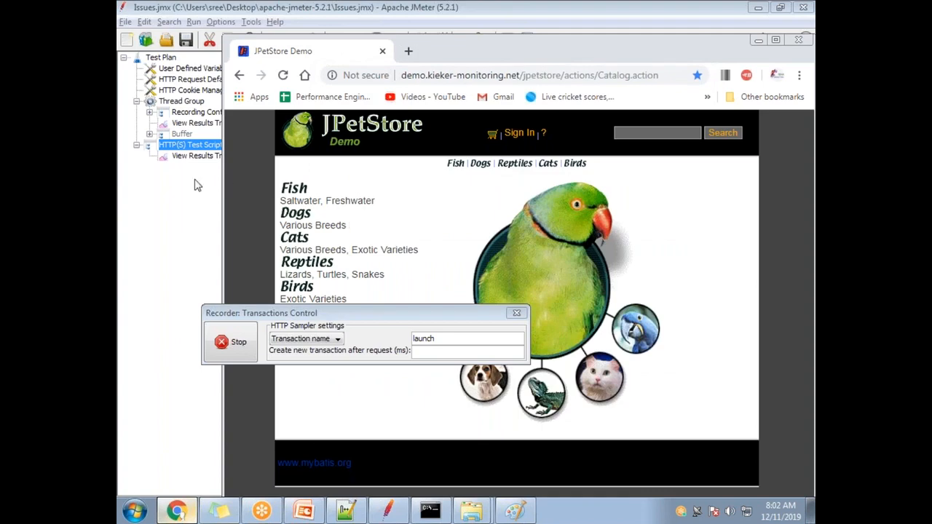
Switch to JMeter, check the requests captured under the Recording Controller, and clear all its recorded samples.
left_click(150, 113)
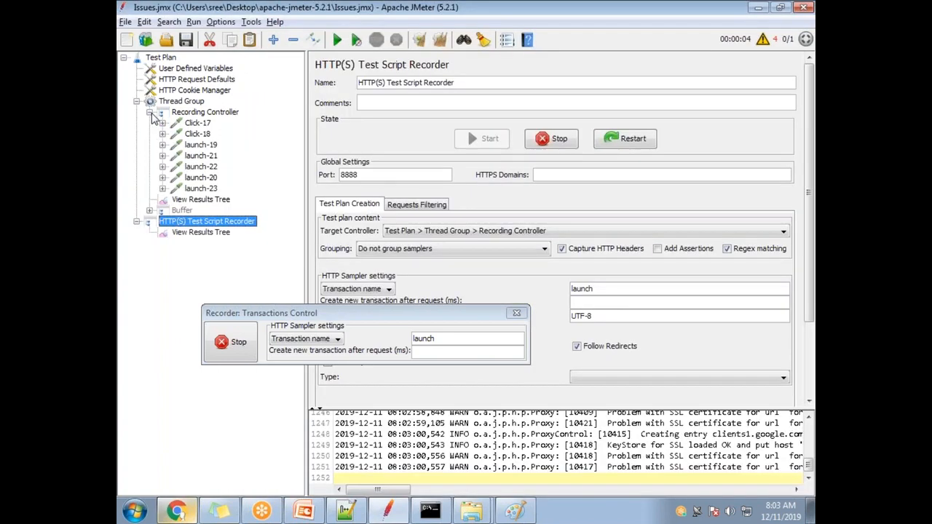
left_click(205, 112)
left_click(375, 118)
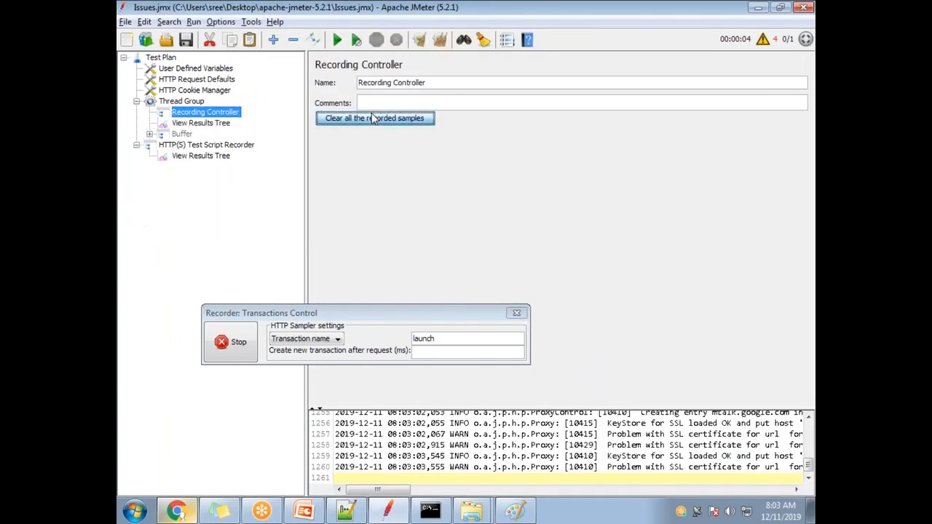
Load the JPetStore catalog page again in Chrome and expand the Recording Controller in JMeter to check the captured launch request.
left_click(177, 512)
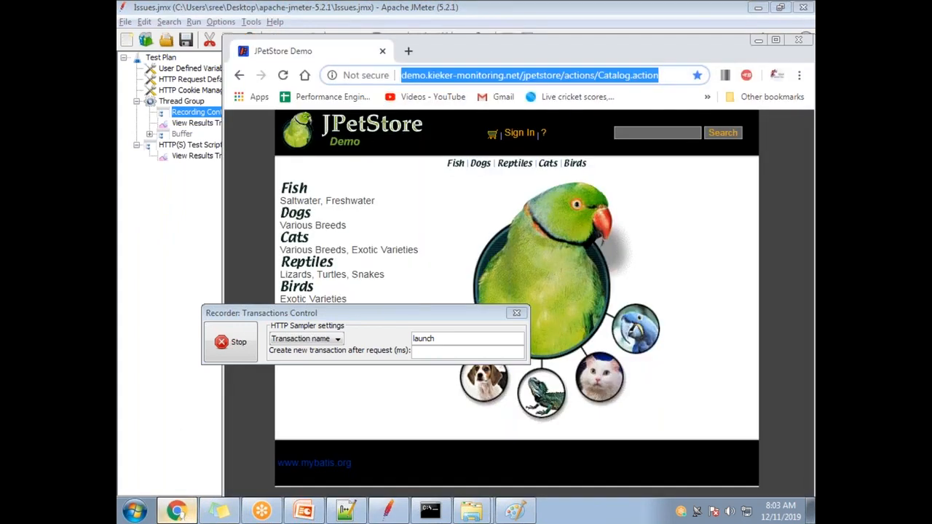
key("Return")
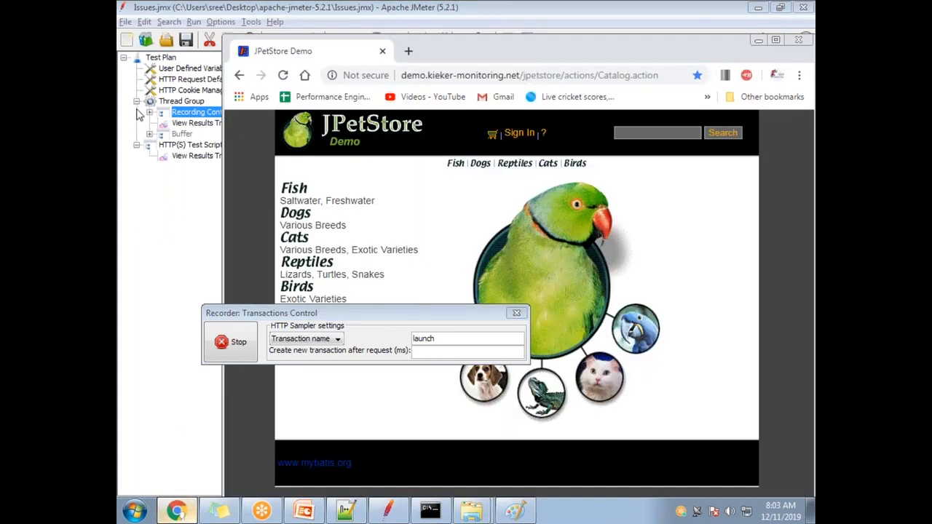
left_click(149, 113)
left_click(161, 123)
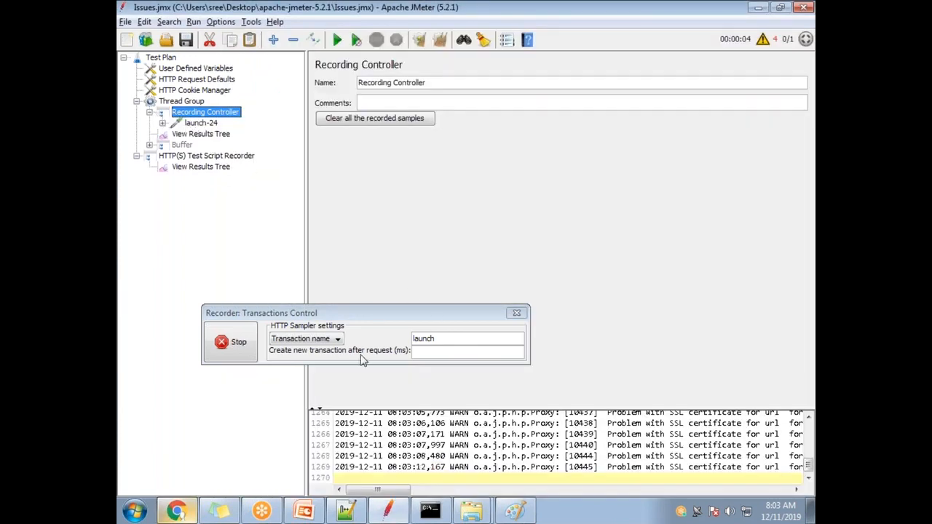
Set the transaction name to "click" with a new transaction after 10 ms, and open JPetStore's Sign In page in Chrome.
left_click(193, 514)
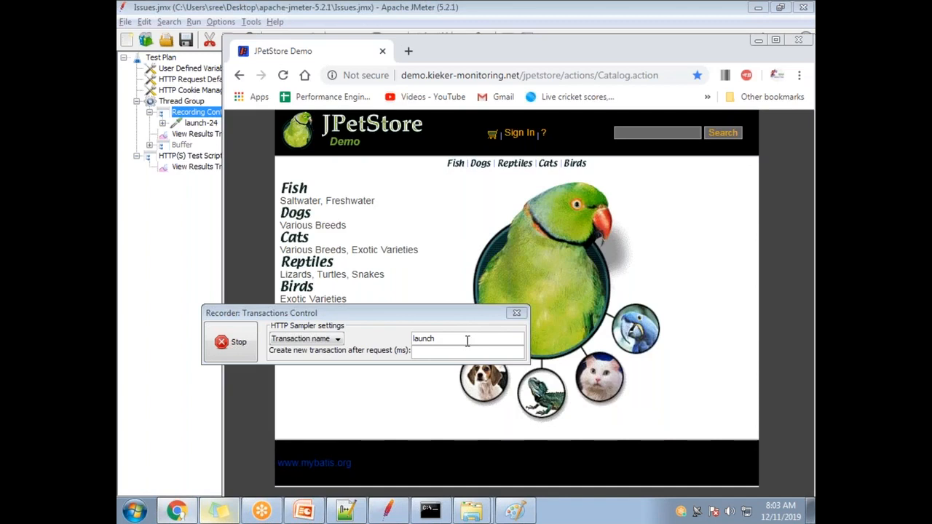
double_click(467, 340)
type("click")
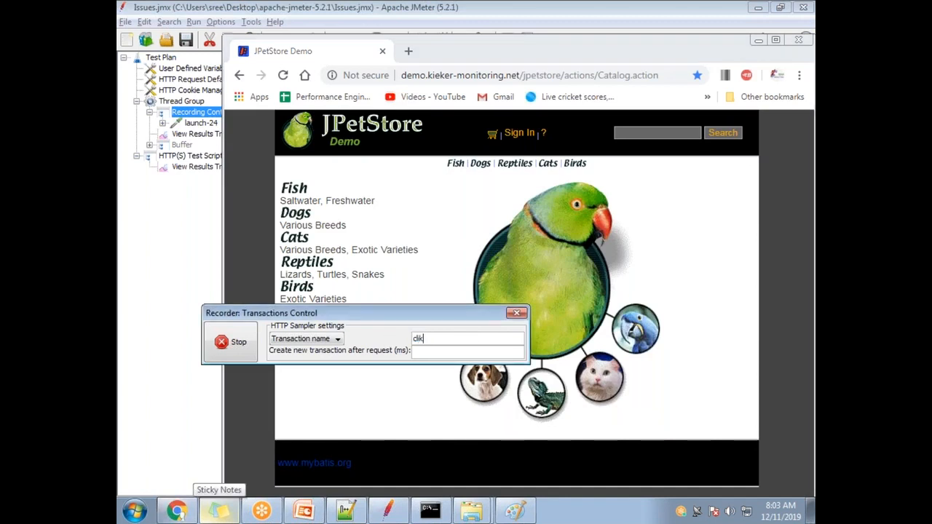
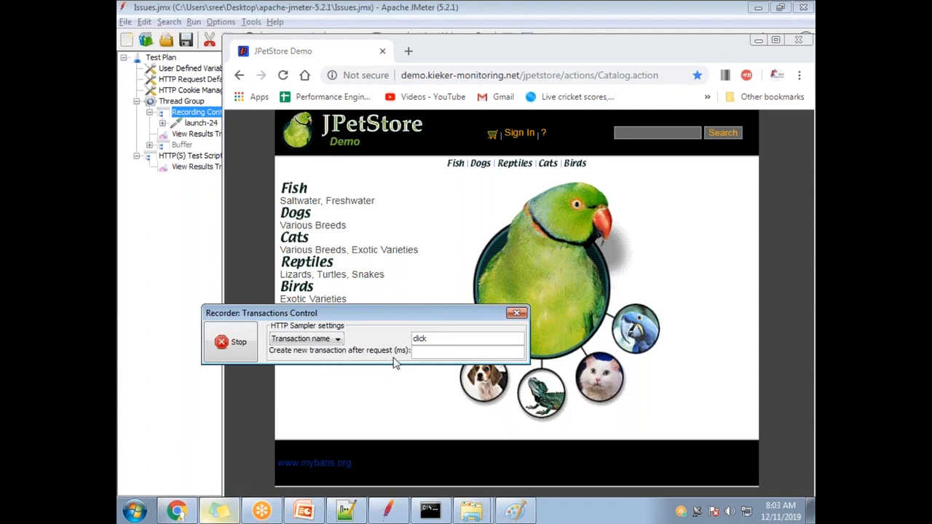
type("10")
left_click(514, 138)
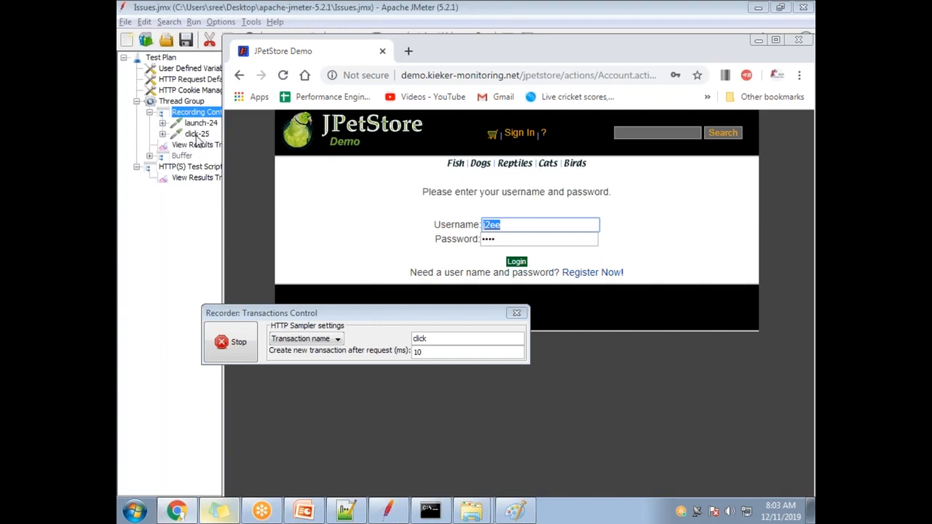
Change the recorder's transaction name to "Login" and log in to JPetStore with the prefilled credentials.
left_click_drag(433, 340, 395, 339)
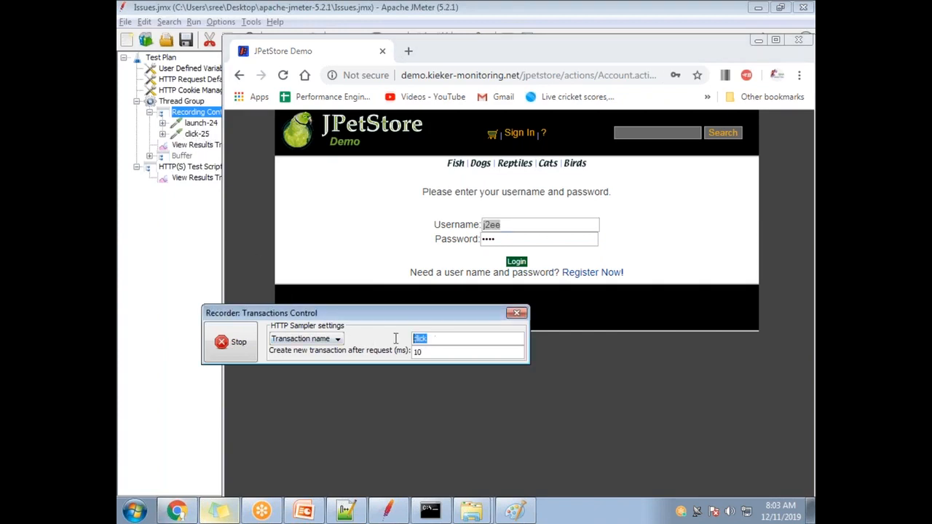
type("Login")
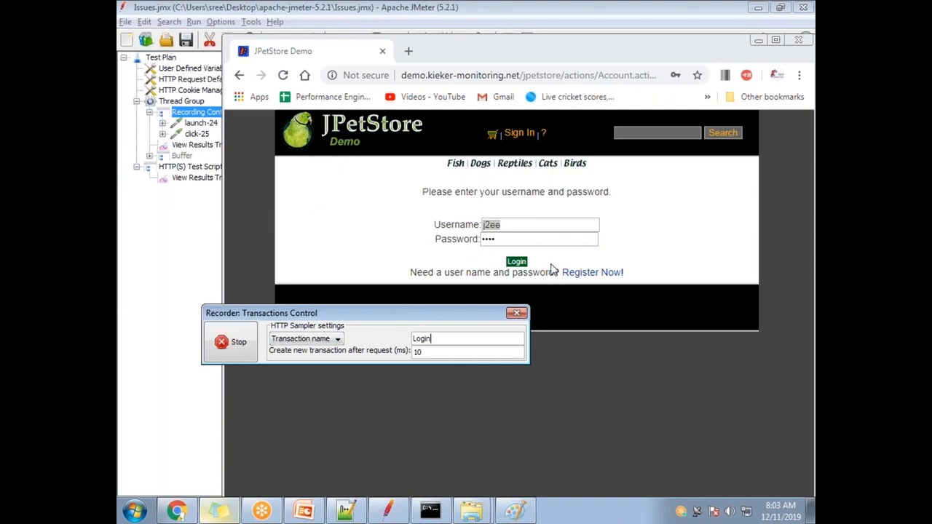
left_click(517, 262)
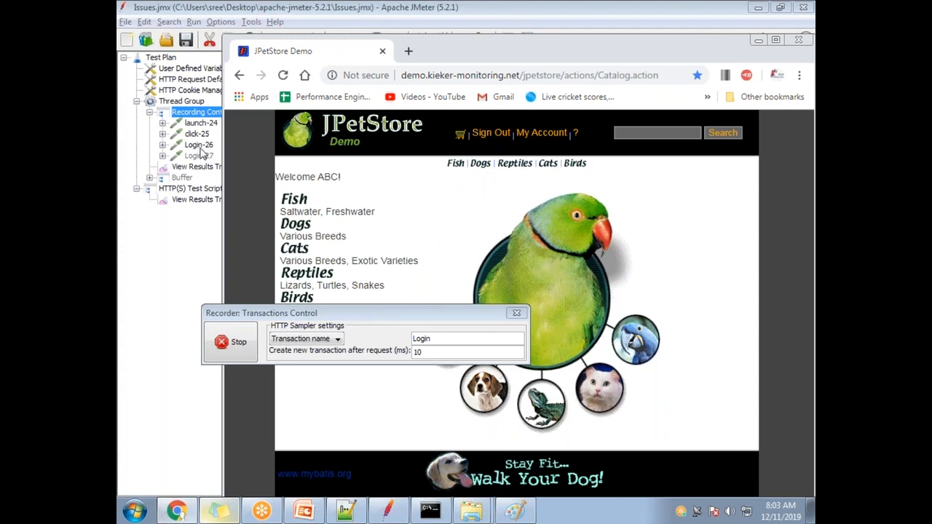
Change the recorder's transaction name to "Logout" and sign out of JPetStore.
left_click(444, 341)
double_click(444, 341)
type("L")
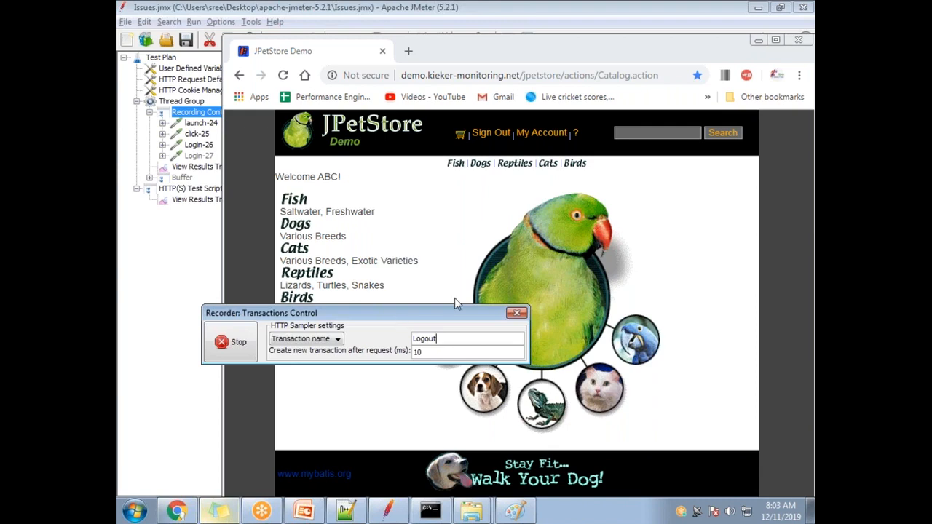
left_click(483, 135)
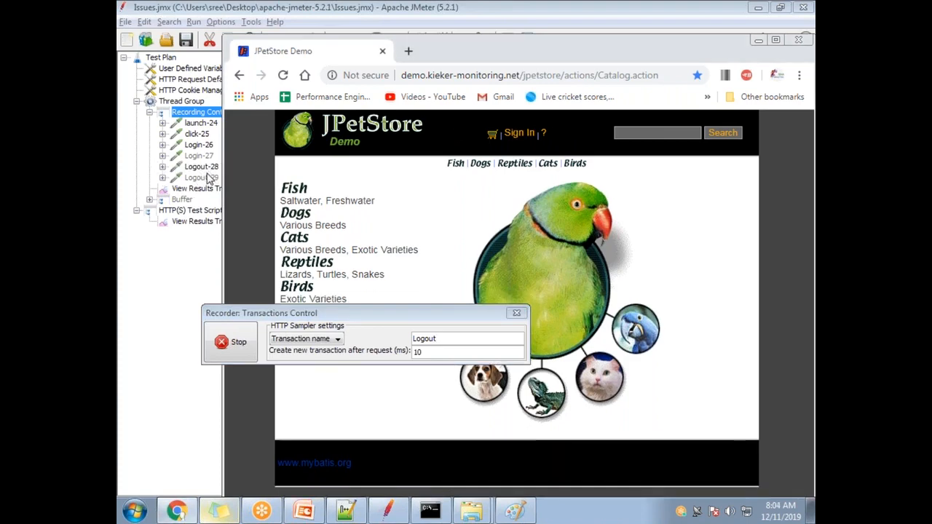
Stop the script recorder and close the Chrome window.
left_click(233, 335)
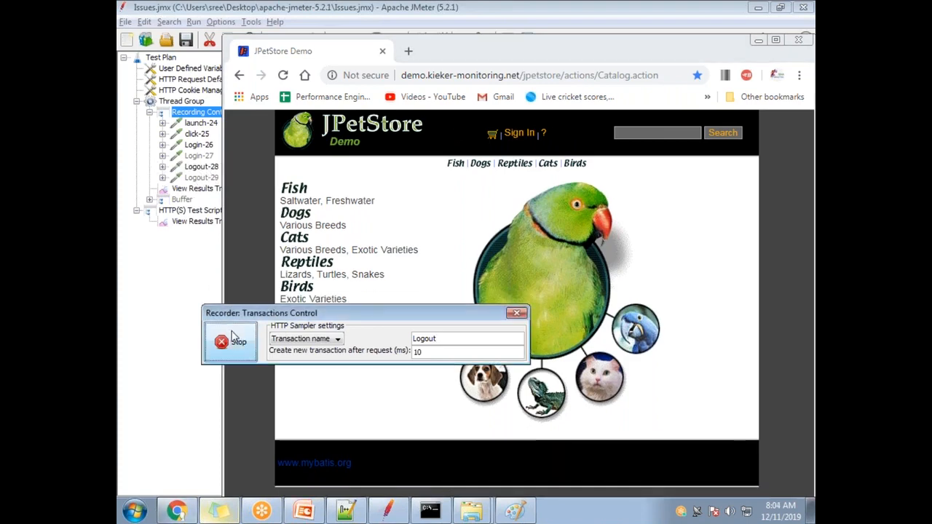
left_click(798, 40)
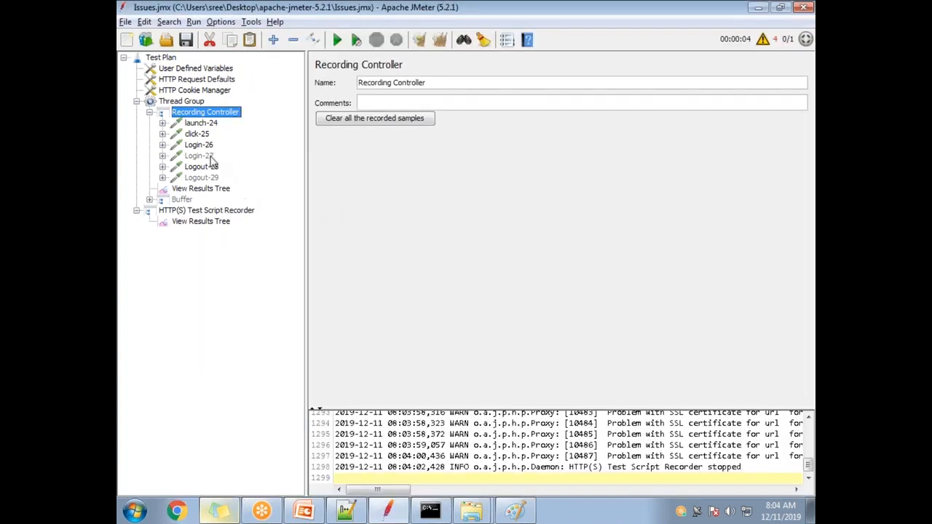
Examine the names, paths and parameters of the recorded launch, click, Login and Logout requests under the Recording Controller.
left_click(198, 124)
left_click(196, 134)
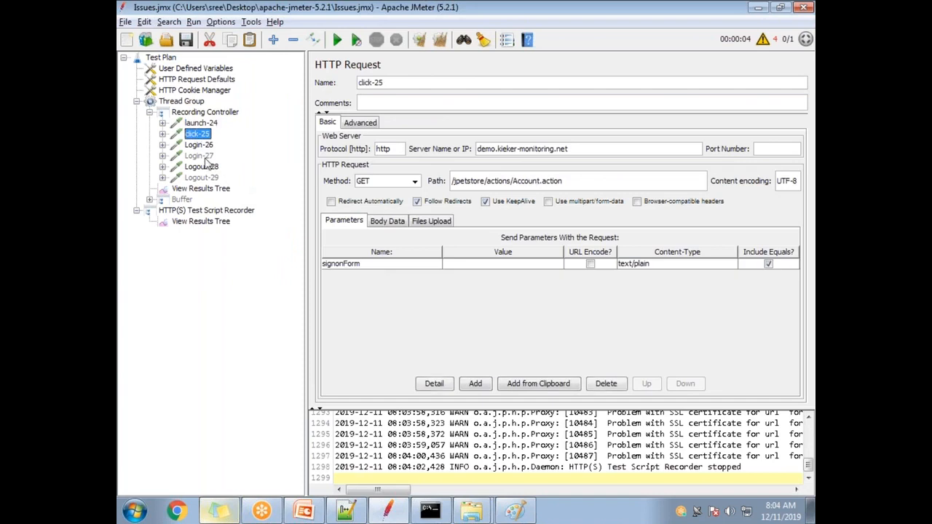
left_click(201, 145)
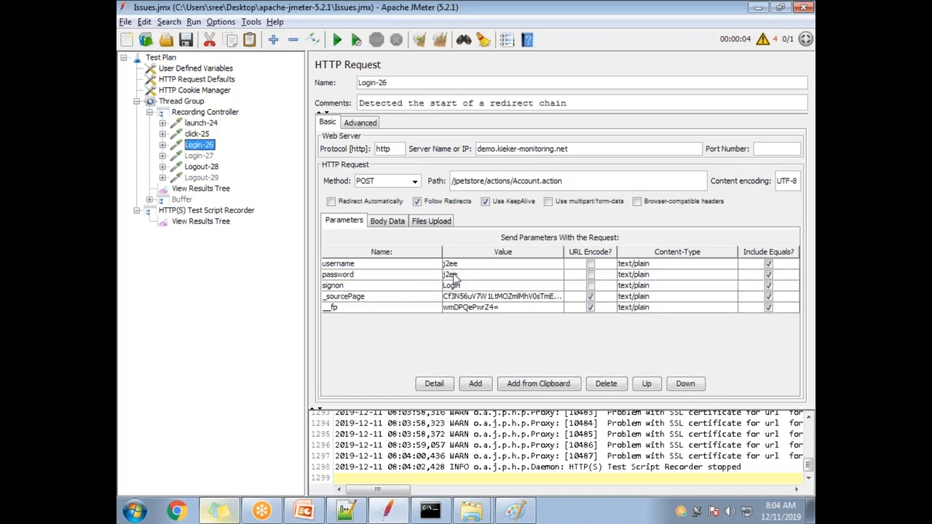
left_click(202, 156)
left_click(198, 123)
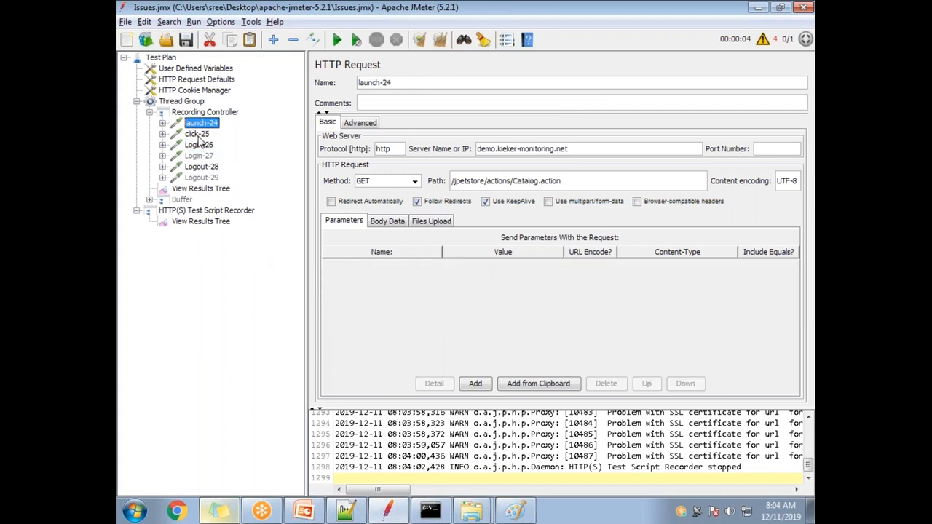
left_click(197, 134)
left_click(200, 144)
left_click(202, 156)
left_click(201, 167)
left_click(201, 178)
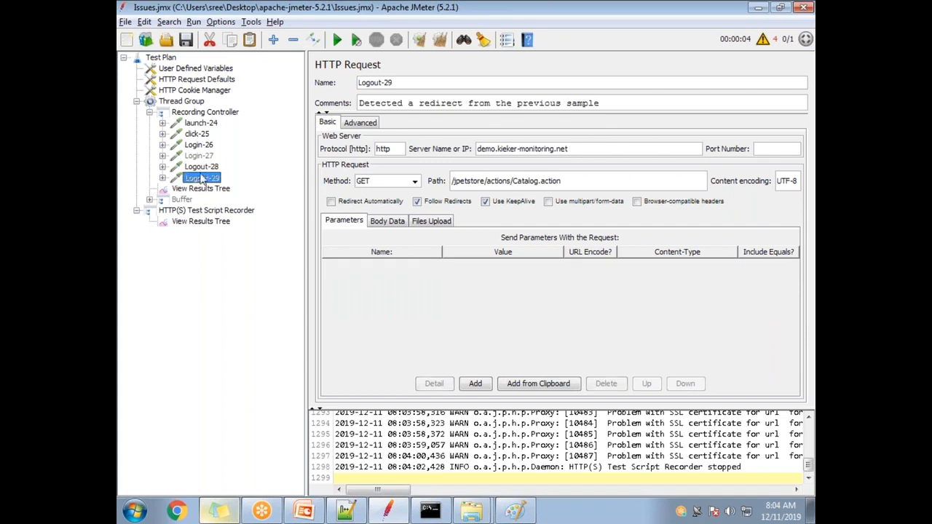
left_click(198, 123)
left_click(196, 134)
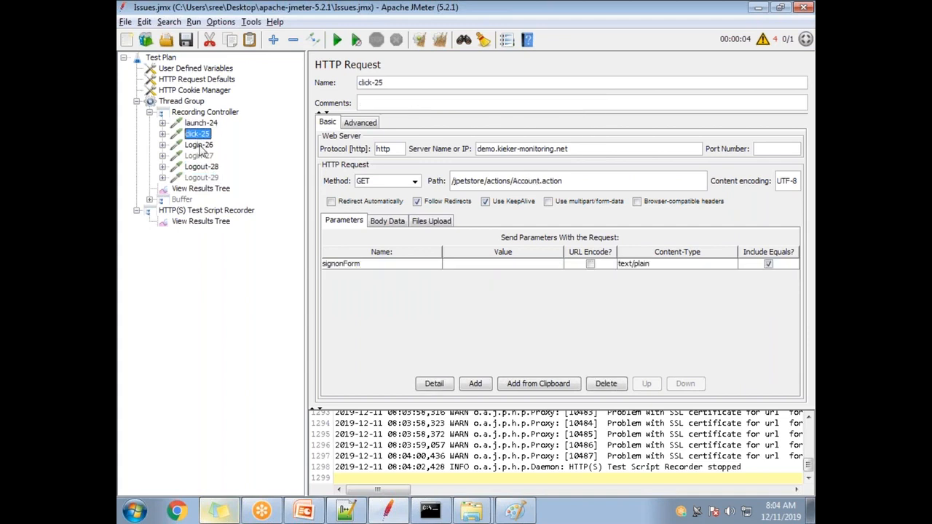
left_click(199, 145)
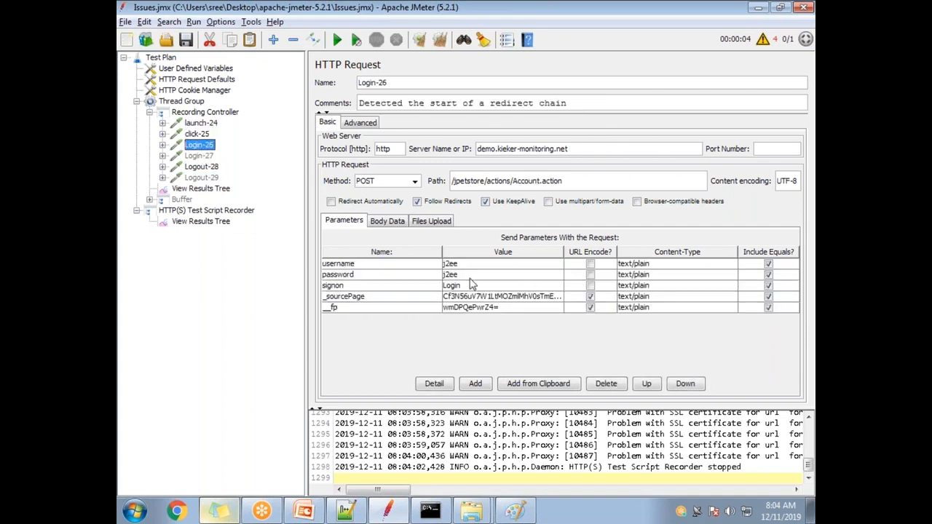
left_click(198, 157)
left_click(202, 167)
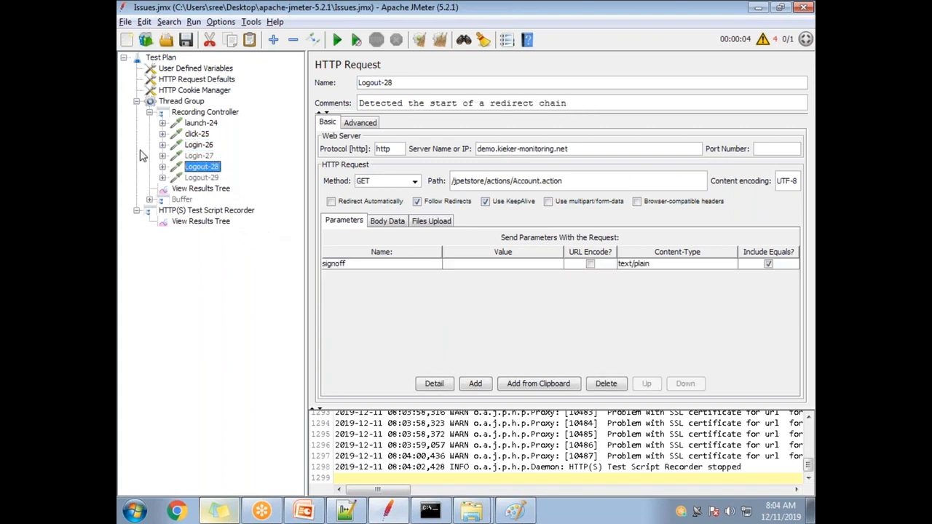
left_click(194, 188)
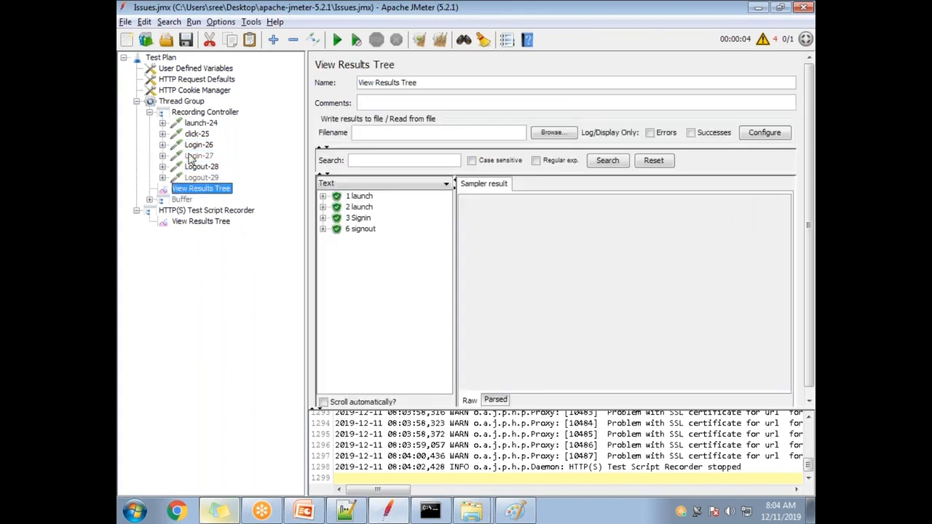
Check the Thread Group settings and run the test plan, overwriting the existing recording.xml file.
left_click(193, 103)
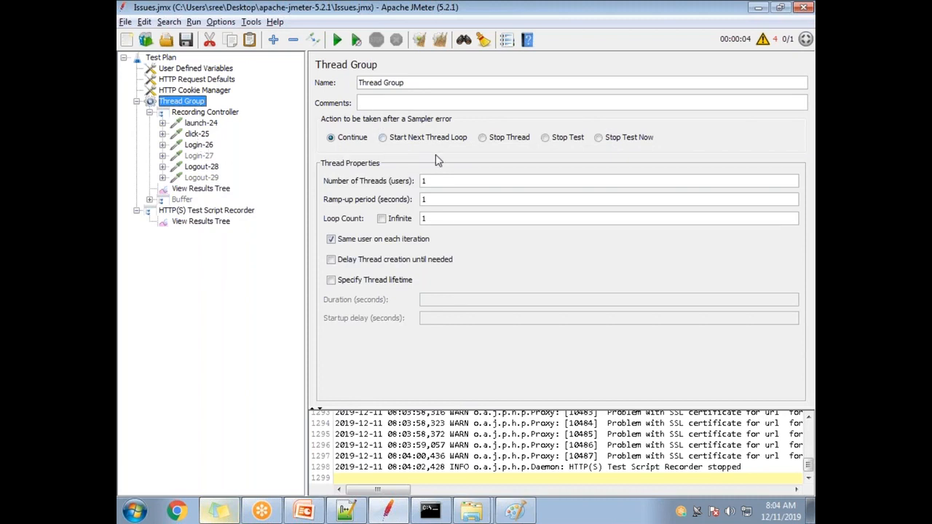
left_click(337, 41)
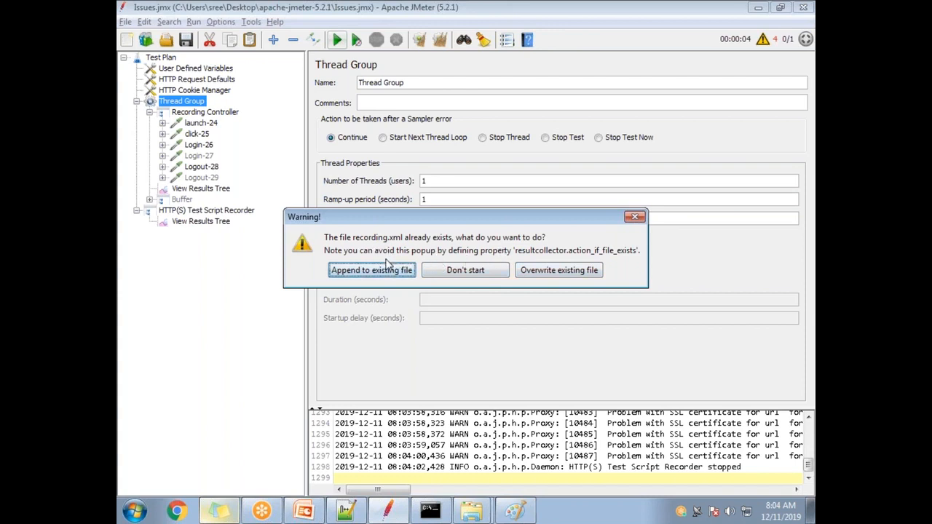
left_click(561, 273)
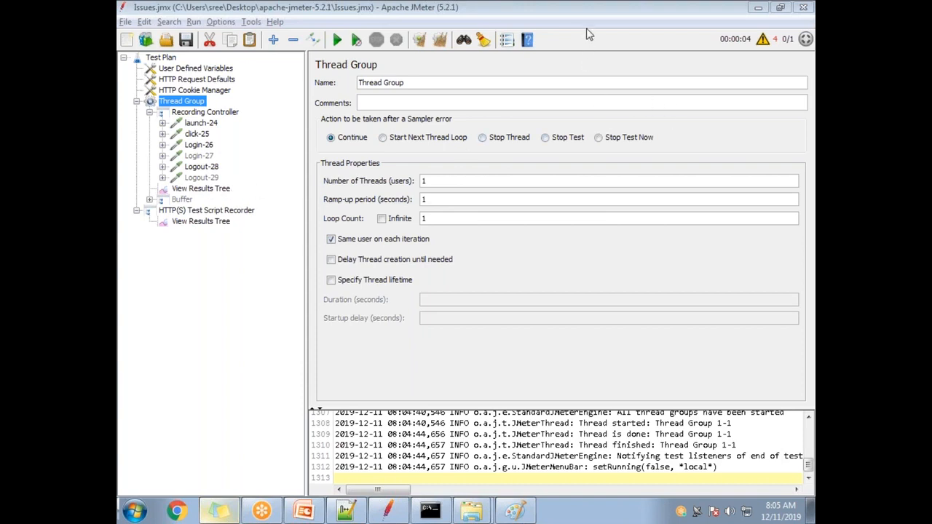
Examine the sampler result of each launch, sign-in, click, login and logout request in the Thread Group's View Results Tree.
left_click(200, 188)
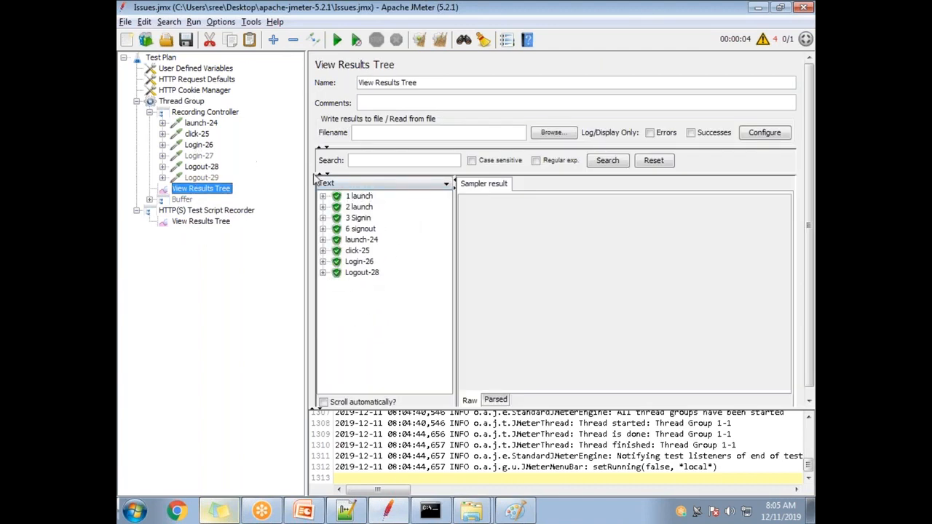
left_click(364, 197)
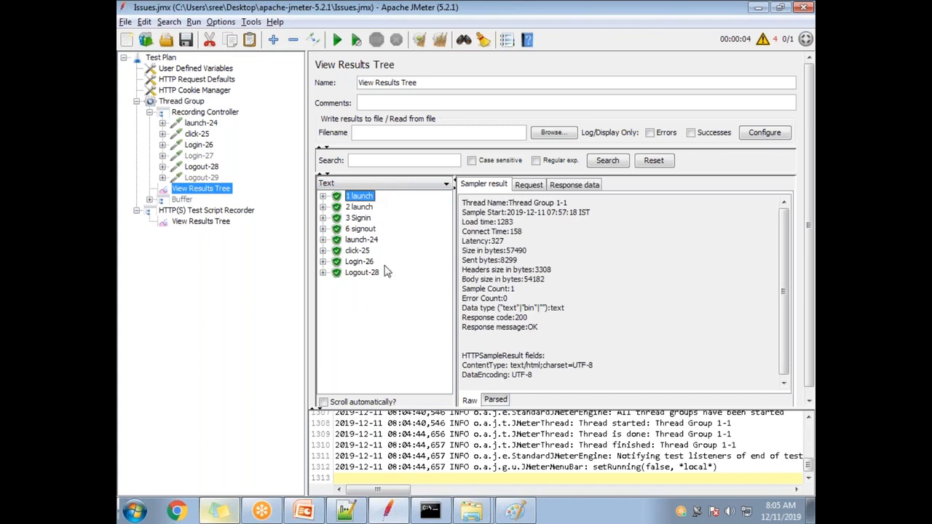
left_click(361, 207)
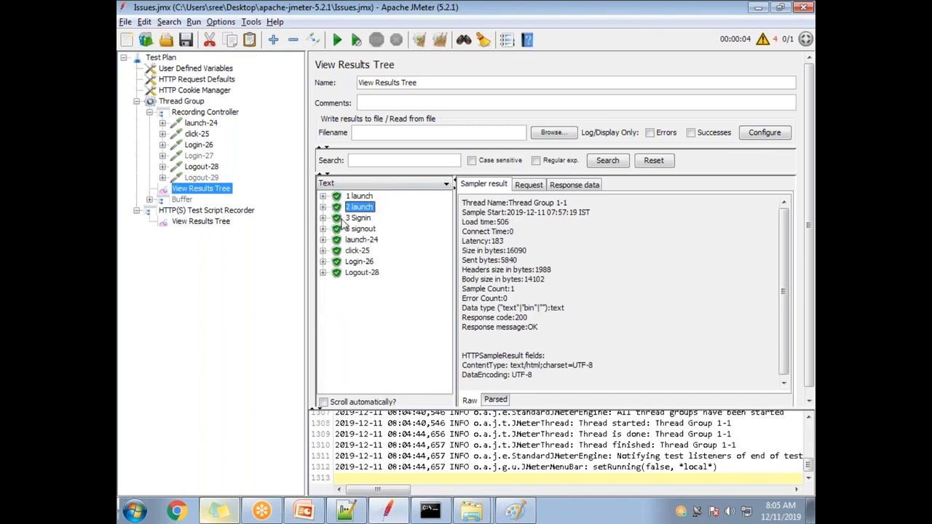
left_click(364, 219)
left_click(368, 229)
left_click(369, 240)
left_click(365, 252)
left_click(360, 263)
left_click(364, 273)
left_click(363, 251)
left_click(362, 262)
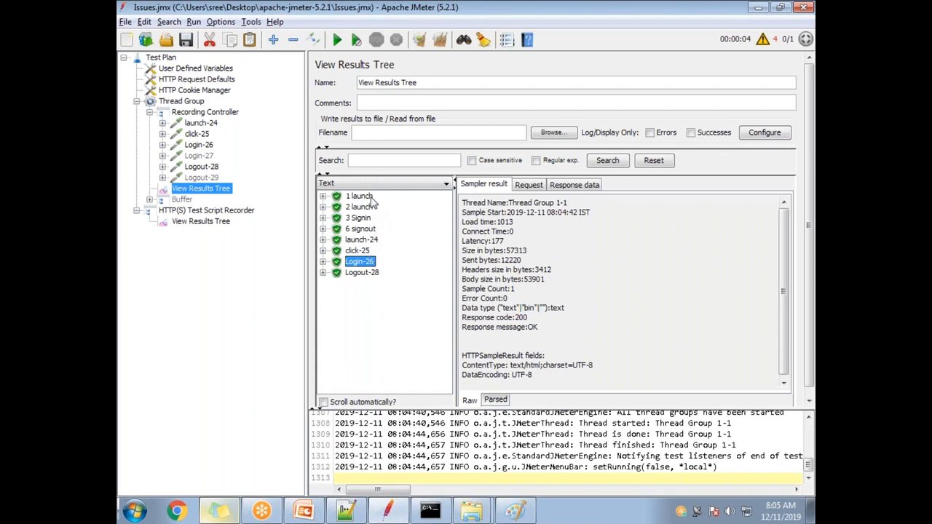
Clear all previous results and run the test plan again, overwriting the existing recording.xml file.
left_click(421, 40)
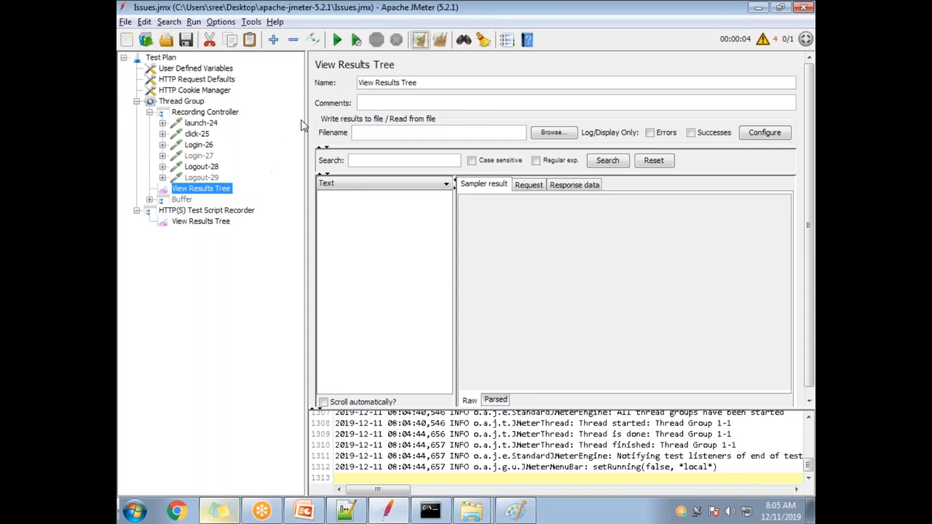
left_click(338, 39)
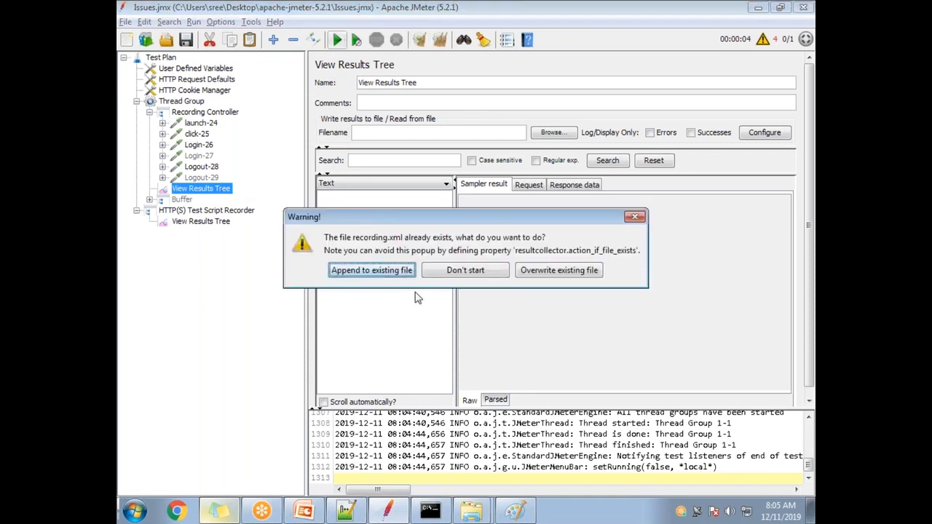
left_click(517, 274)
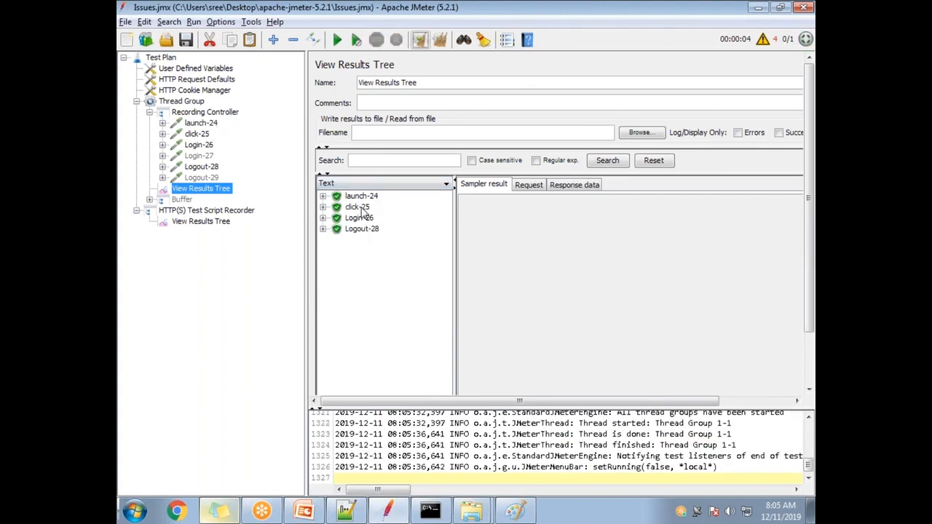
Check the disabled Login-27 request and compare the recorded response codes of Login-26 and Login-27 in the script recorder's View Results Tree.
left_click(199, 156)
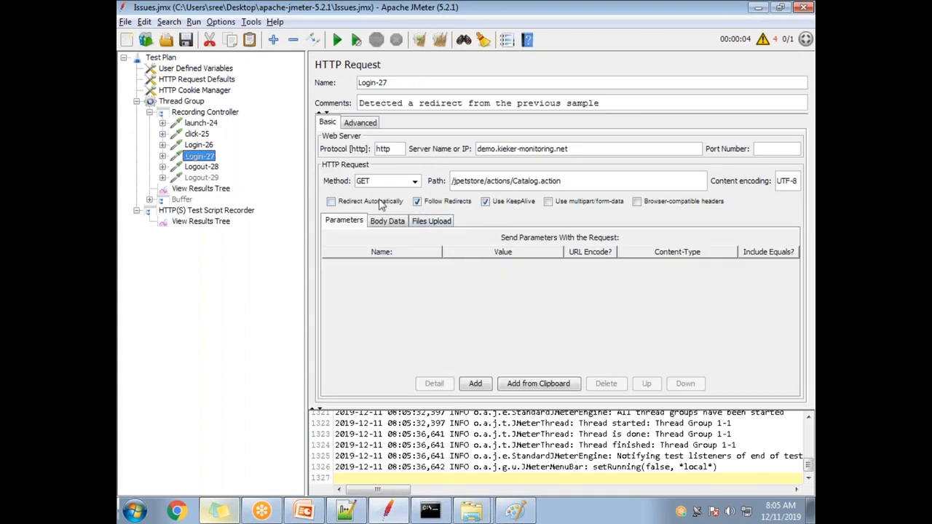
left_click(182, 222)
left_click_drag(447, 218, 441, 383)
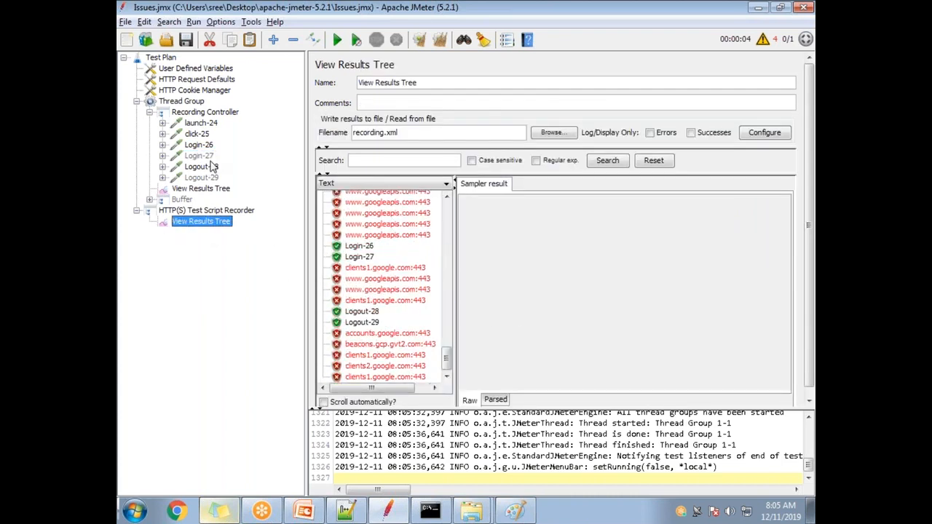
left_click(362, 257)
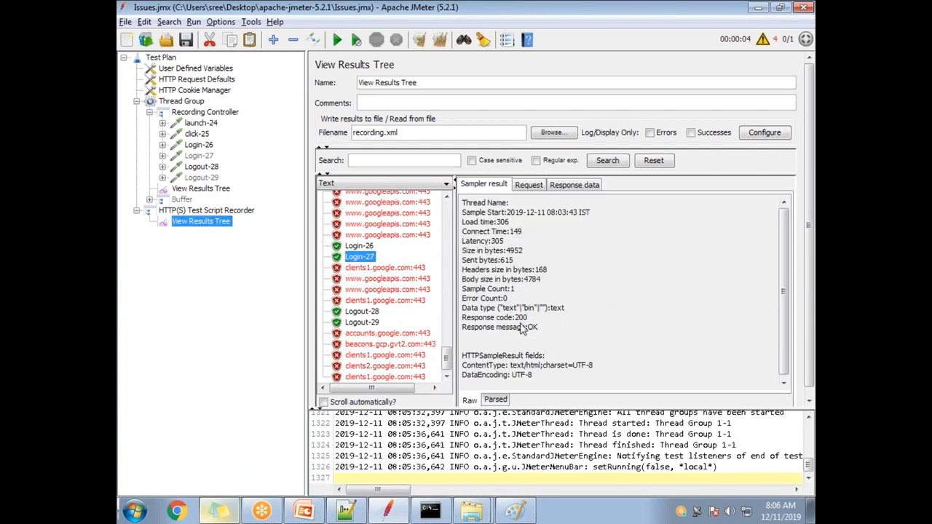
triple_click(472, 323)
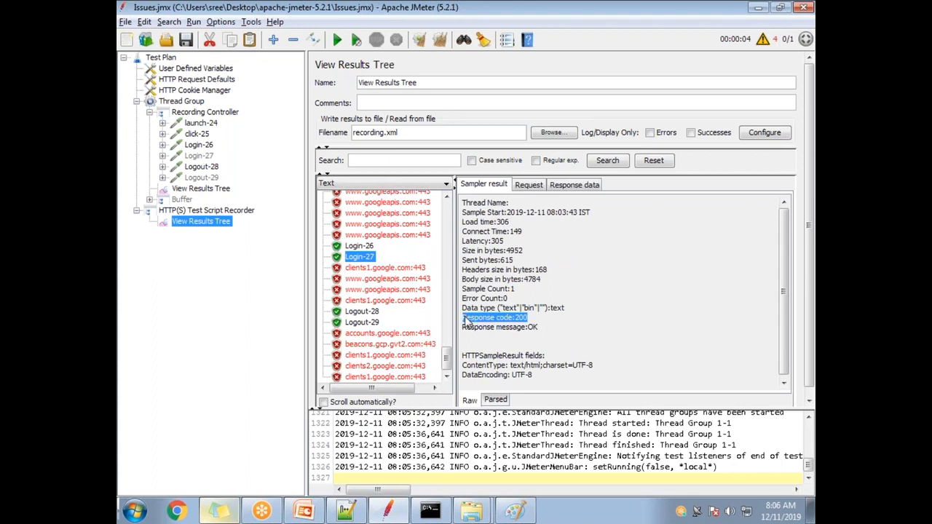
left_click(362, 246)
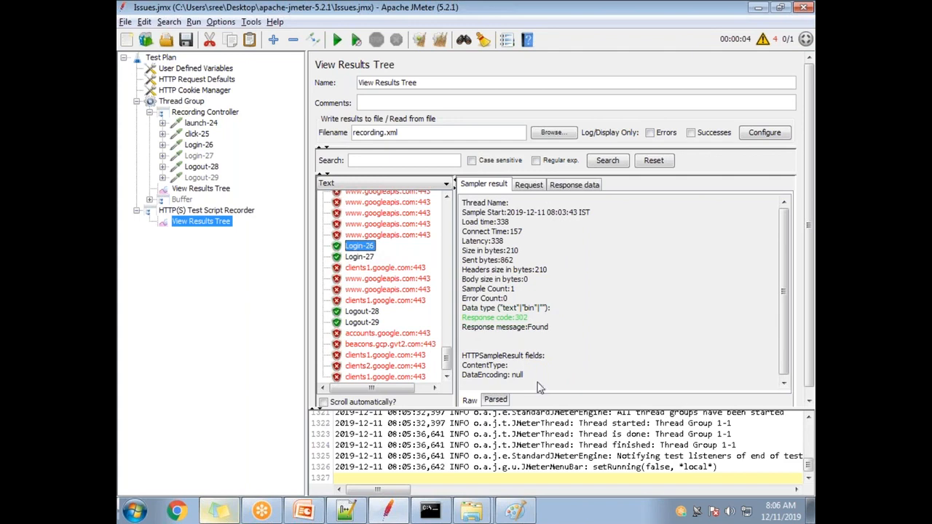
scroll(543, 335, "down", 1)
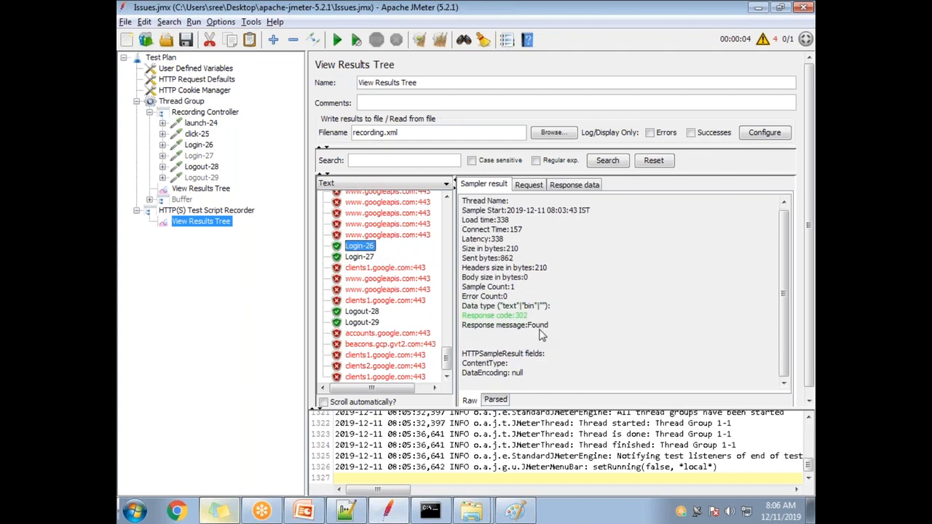
scroll(541, 365, "up", 1)
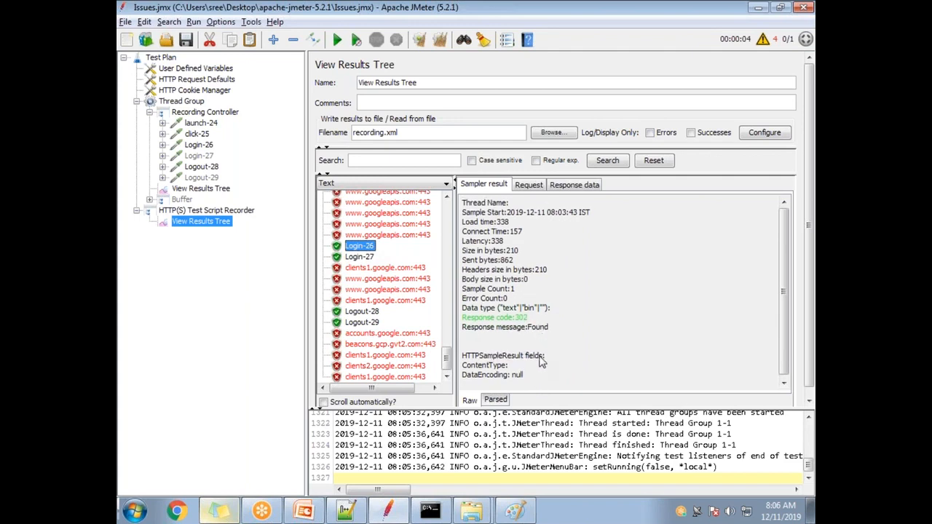
left_click_drag(531, 321, 462, 323)
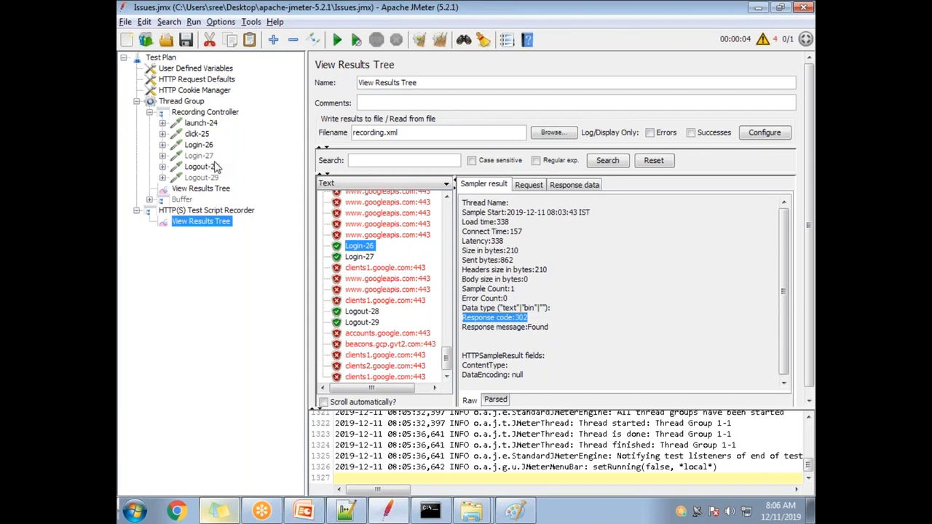
left_click_drag(536, 325, 460, 322)
left_click_drag(534, 321, 463, 323)
Review the Logout-28 request and its recorded response code in the script recorder's View Results Tree.
left_click(218, 168)
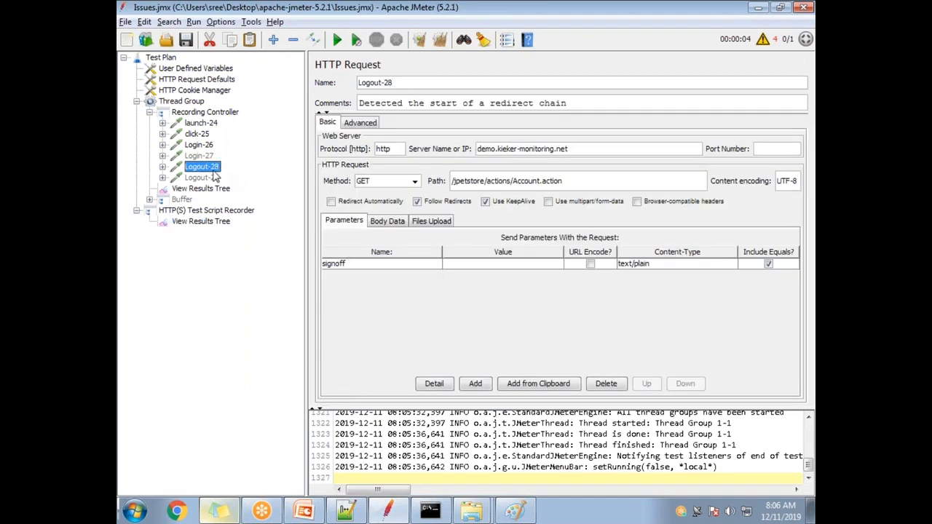
left_click(223, 222)
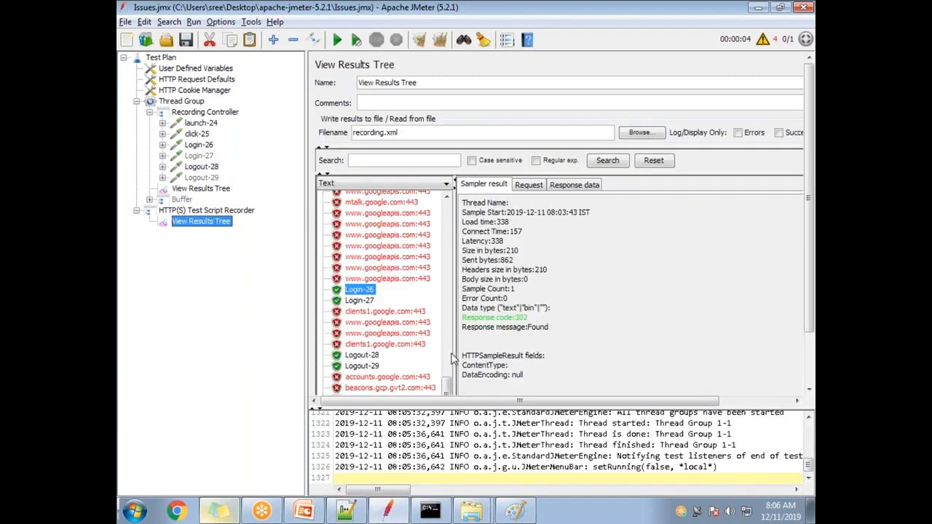
left_click(378, 357)
left_click_drag(535, 324, 458, 325)
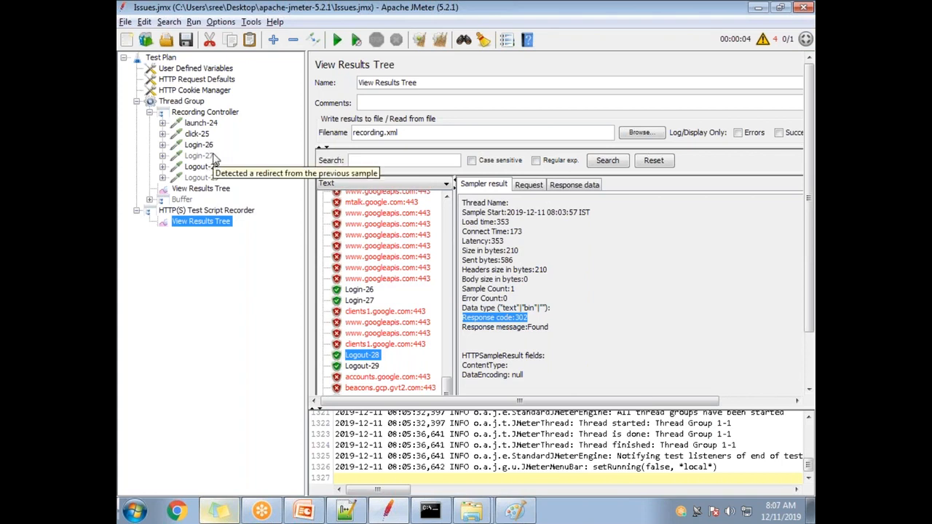
Set the Thread Group's View Results Tree to render responses as HTML.
left_click(209, 191)
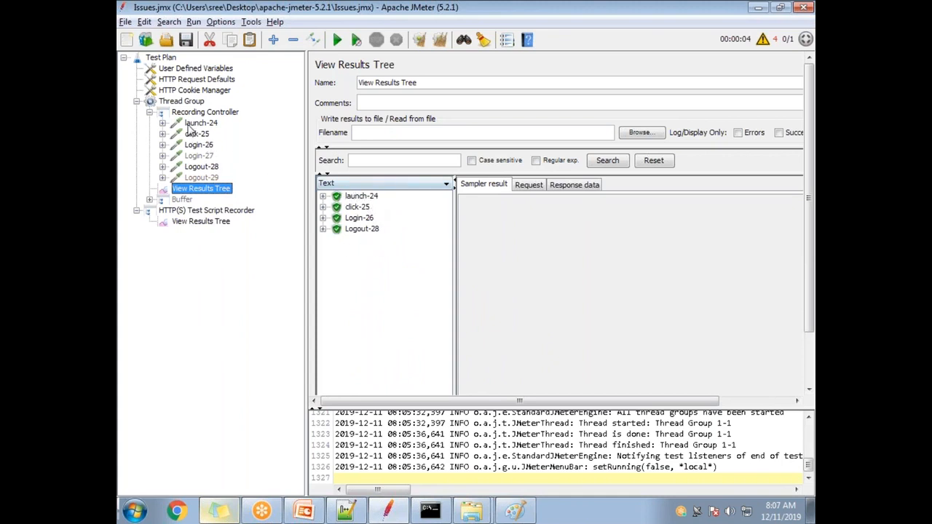
left_click(408, 184)
left_click(376, 264)
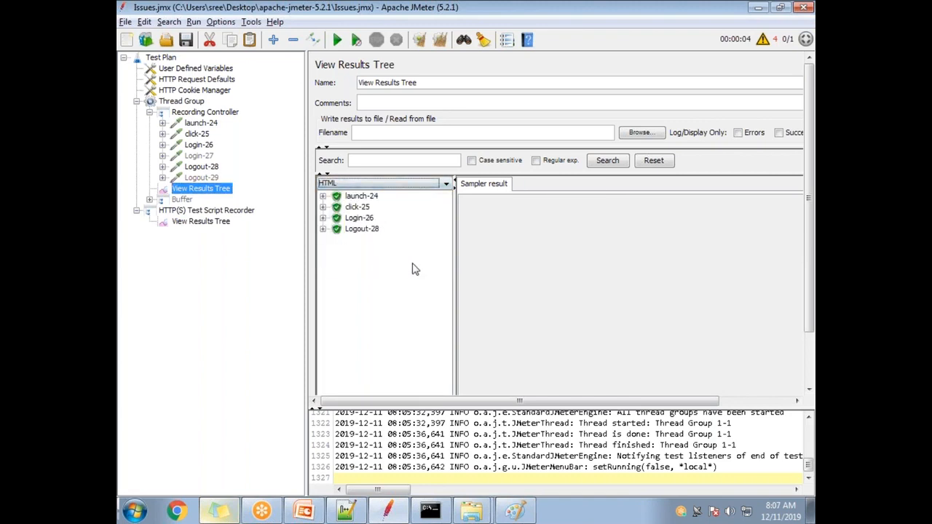
Examine the rendered response bodies of launch-24, click-25, Login-26 and Logout-28, including the welcome text after login.
left_click(361, 198)
left_click(599, 186)
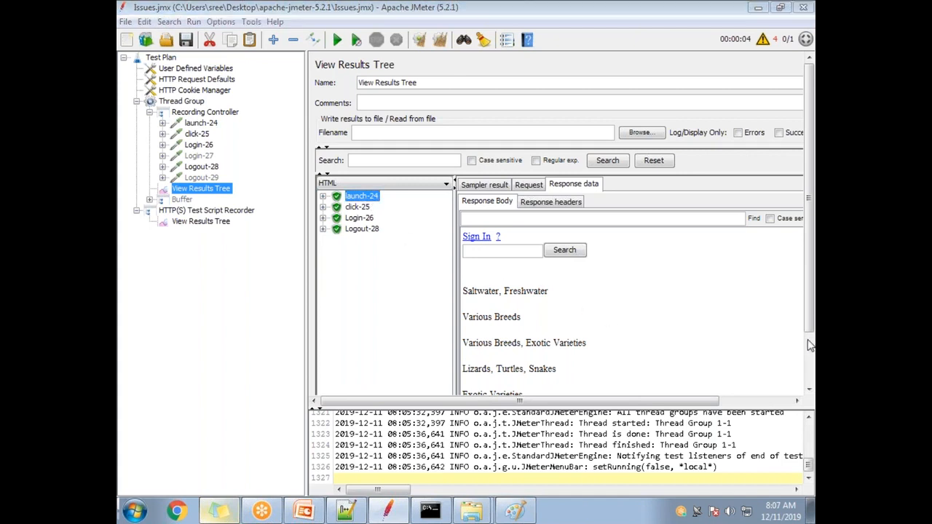
left_click_drag(810, 340, 811, 381)
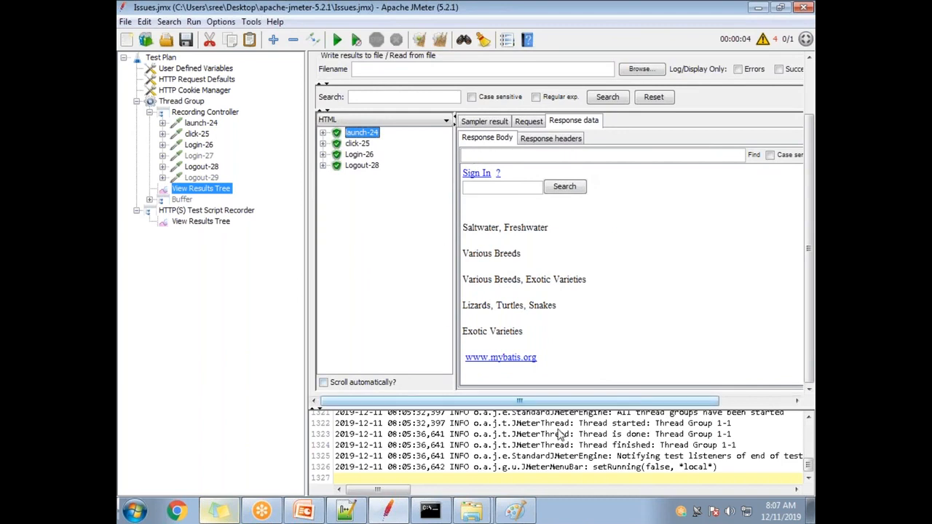
left_click(357, 143)
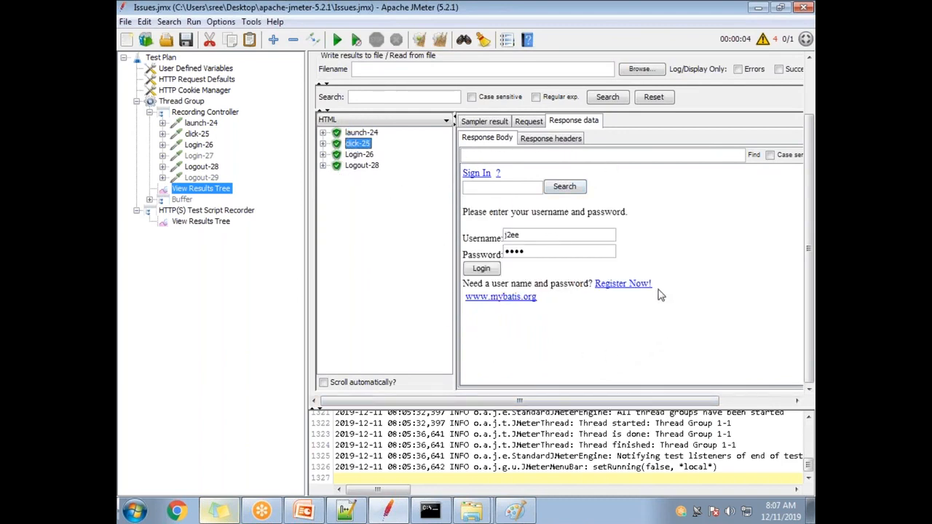
left_click(360, 154)
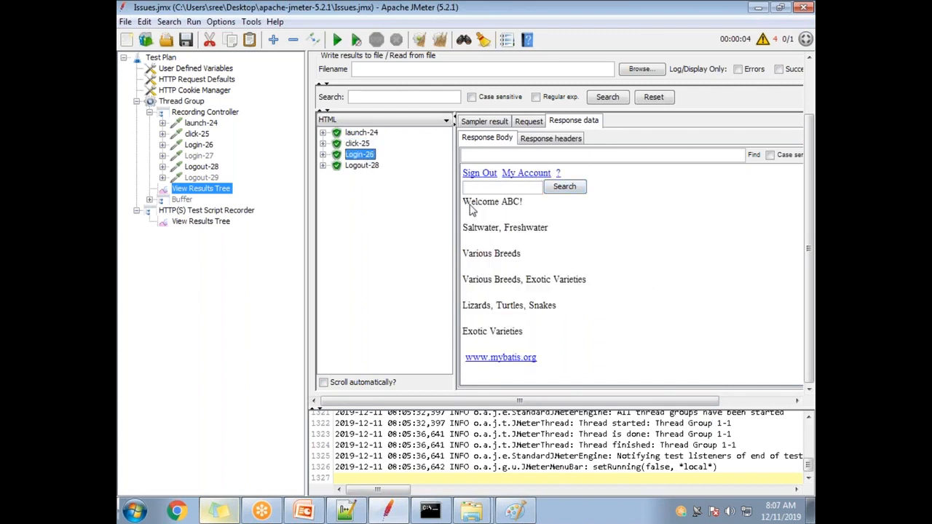
left_click_drag(471, 210, 521, 210)
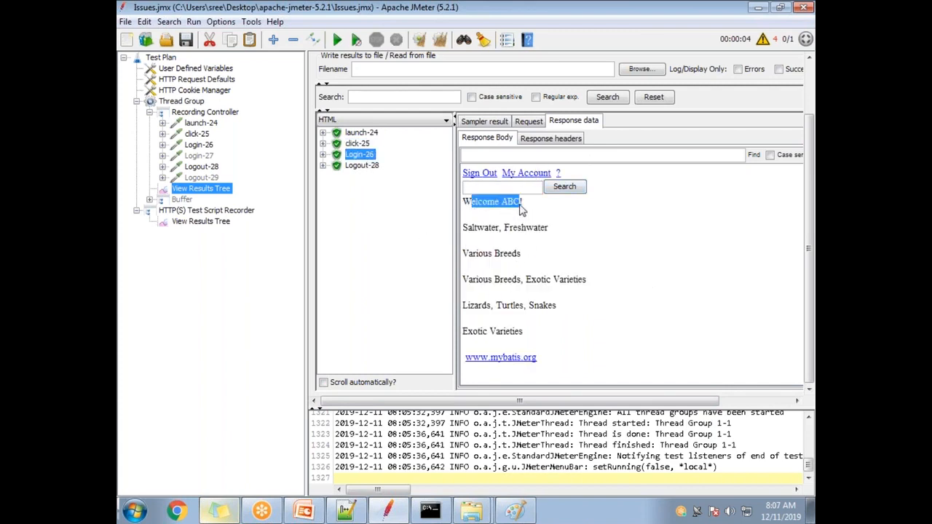
left_click(364, 167)
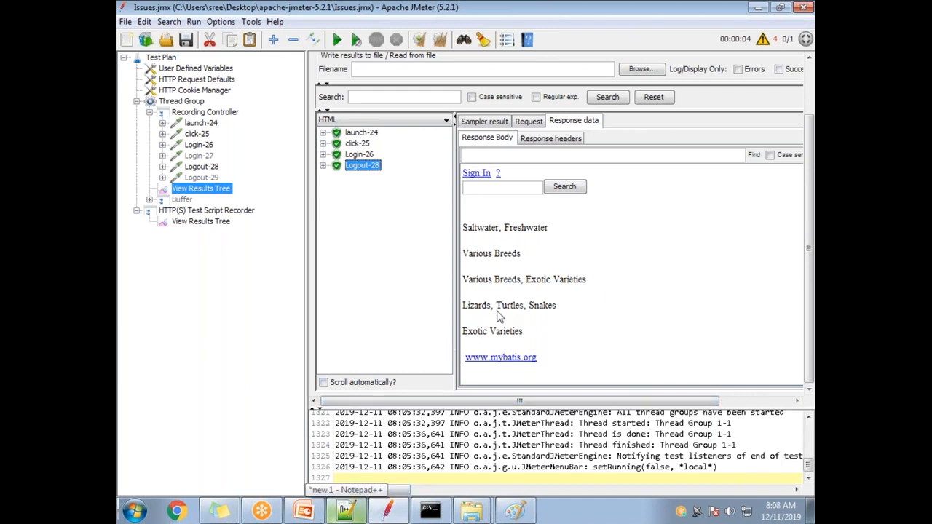
View the launch-24 request, then switch to Chrome, close the mysearch.avg.com tab and search Chrome's settings for "proxy".
left_click(207, 124)
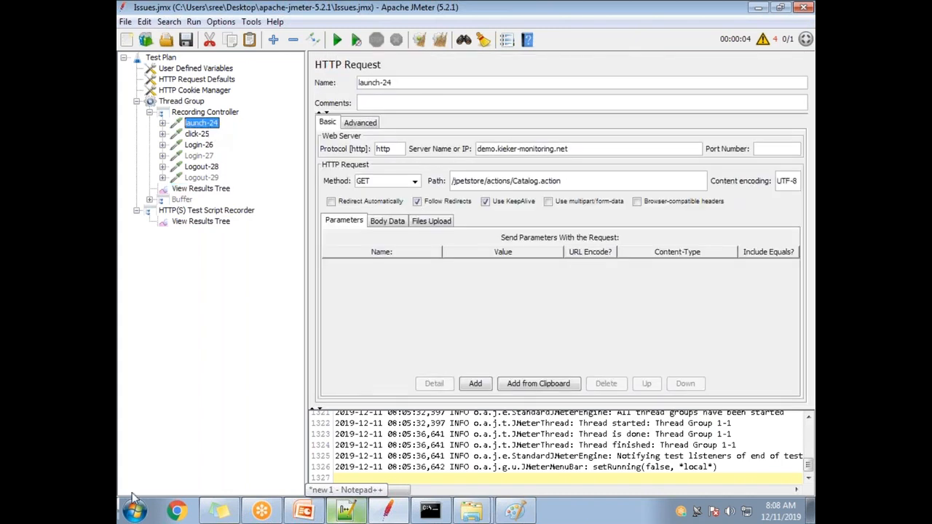
left_click(177, 512)
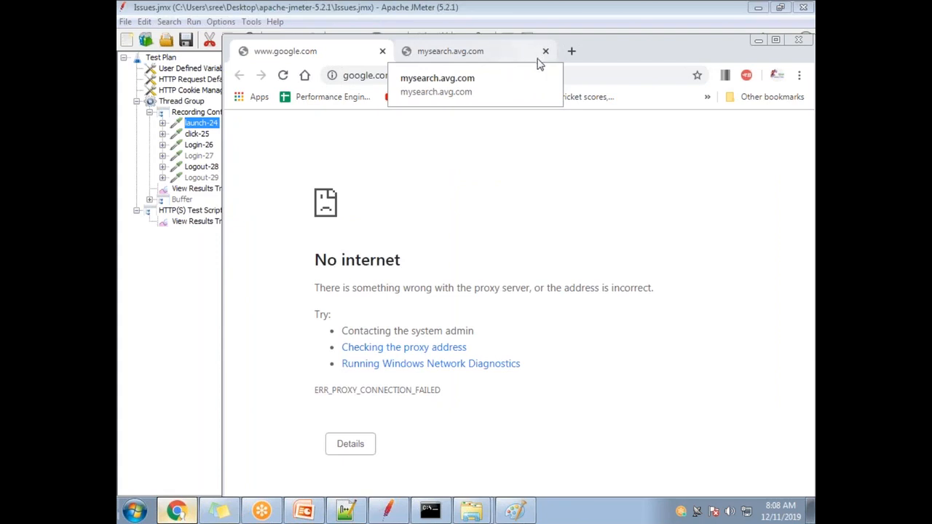
left_click(546, 53)
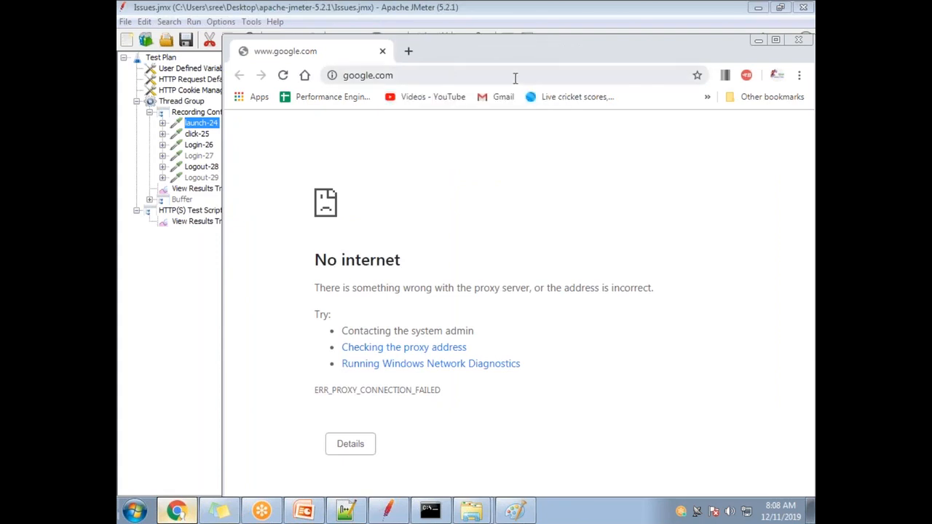
left_click(409, 51)
left_click(799, 75)
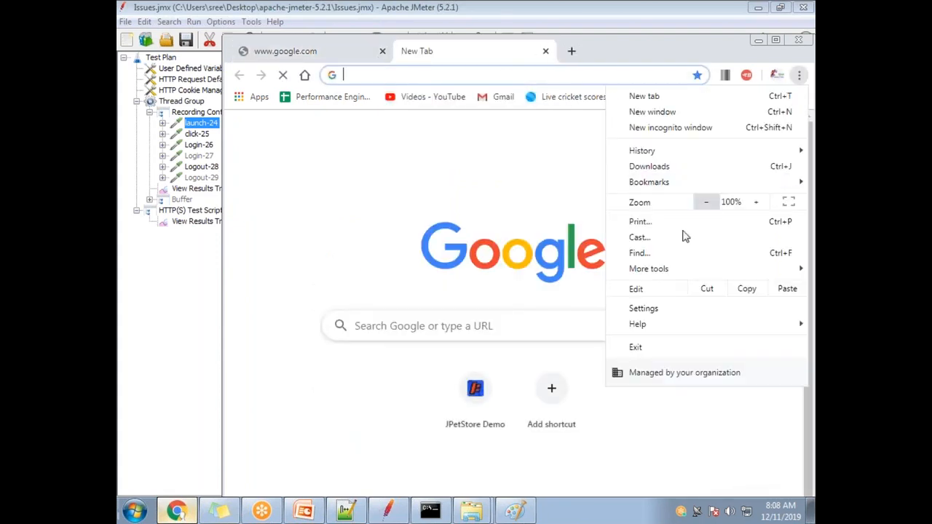
left_click(664, 302)
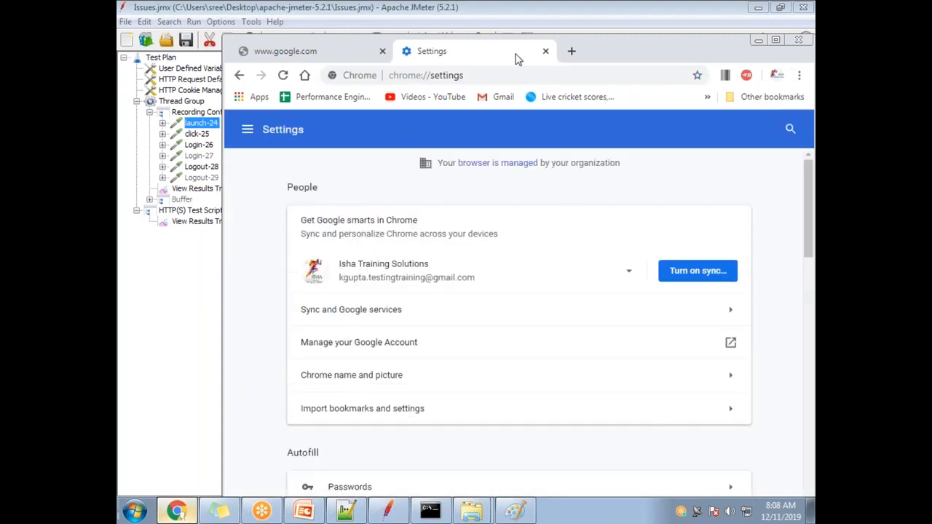
double_click(610, 64)
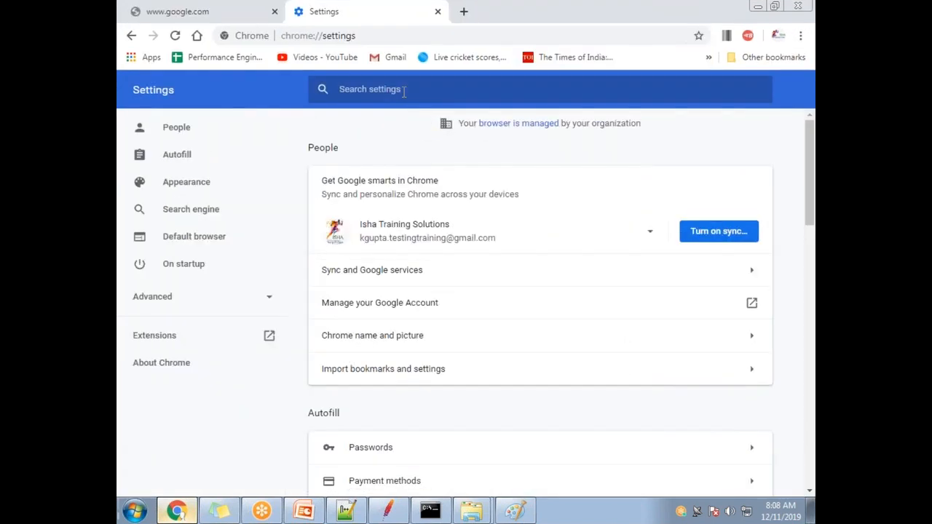
type("proxy")
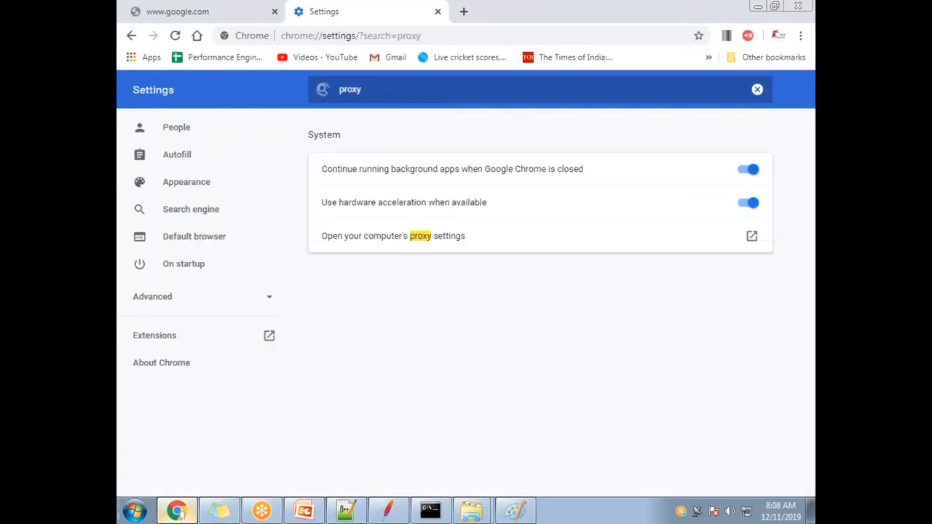
Turn off the LAN proxy server in the computer's Internet Properties and save the change.
left_click(425, 250)
left_click(384, 313)
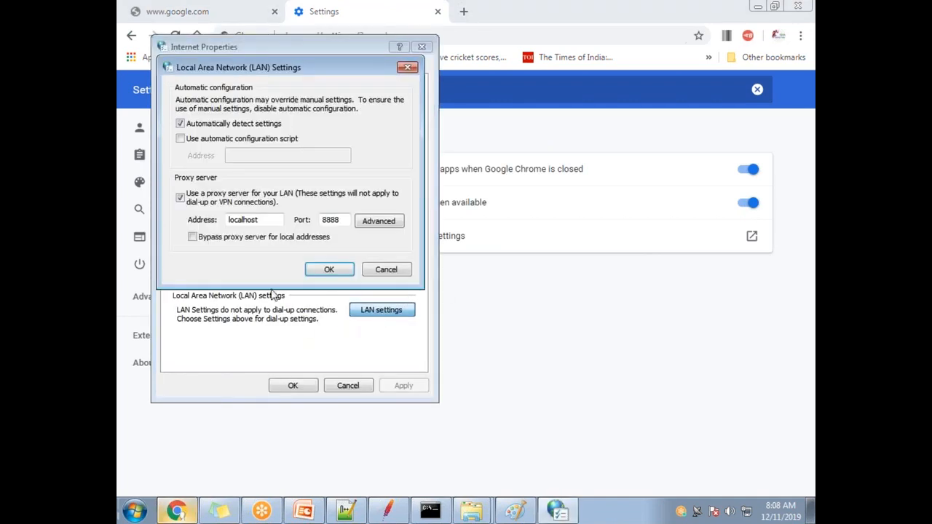
left_click(180, 198)
left_click(329, 269)
left_click(293, 385)
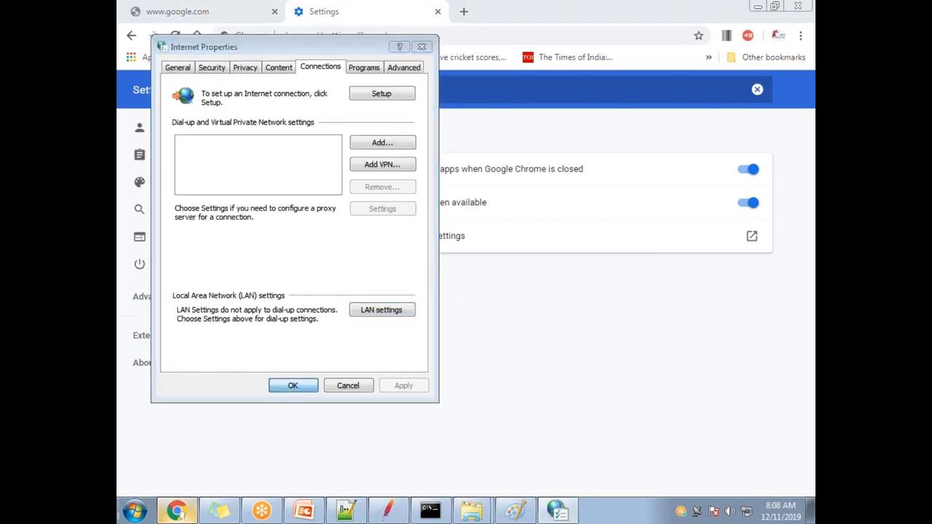
Load the JPetStore demo page demo.kieker-monitoring.net/jpetstore/actions/Catalog.action in the google.com tab.
left_click(204, 12)
left_click(306, 32)
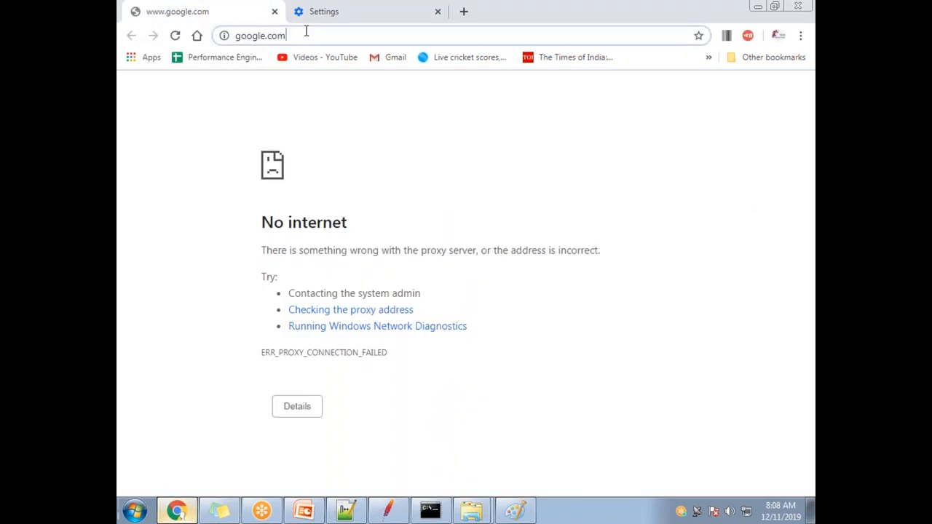
type("demo")
key("Return")
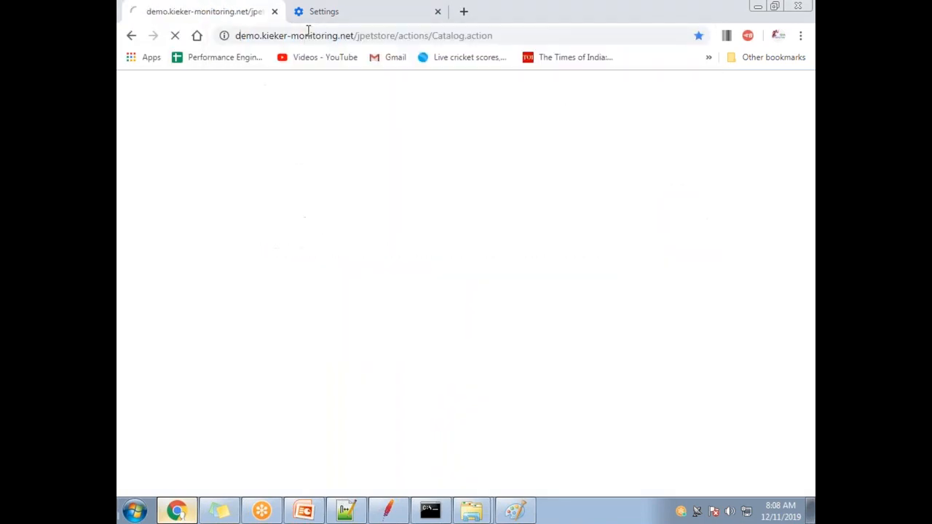
Open the developer tools and reload the JPetStore catalog page to capture its network requests.
key("F12")
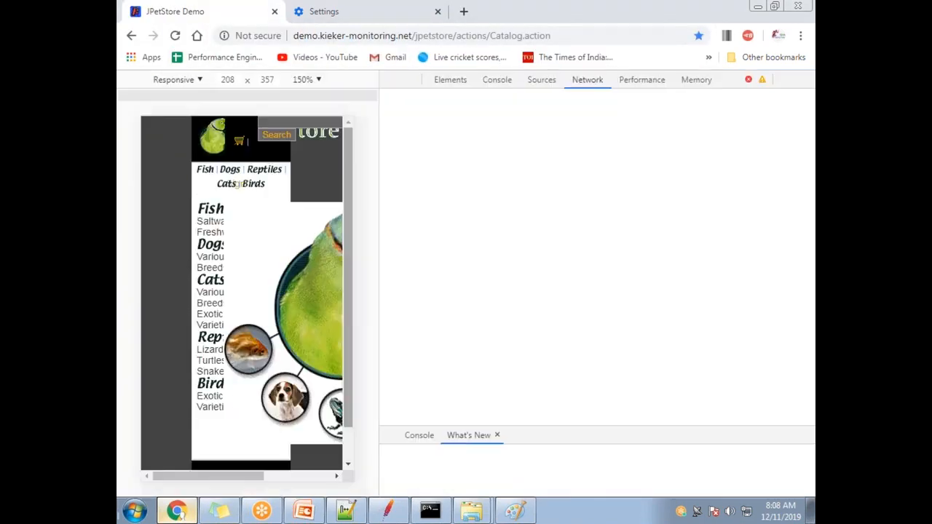
left_click(350, 42)
key("Return")
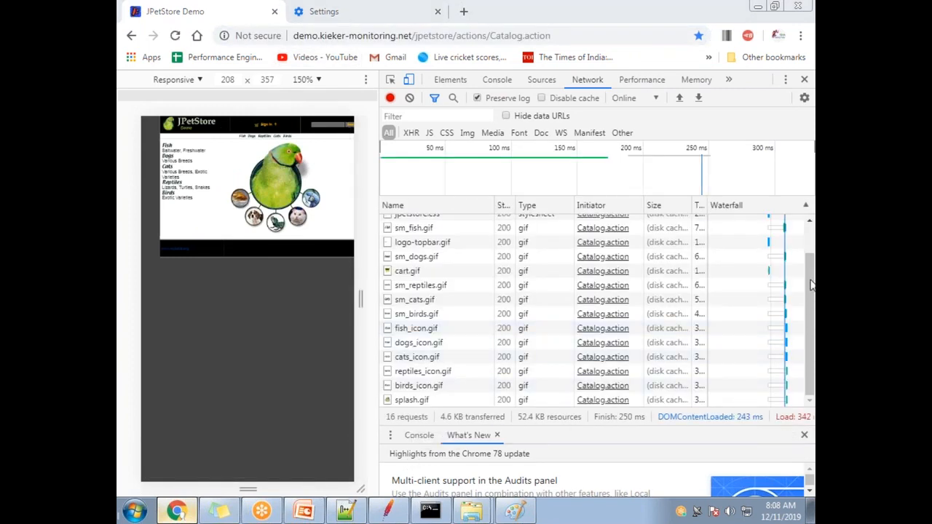
Switch to JMeter and set the launch-24 request to retrieve all embedded resources with parallel downloads.
scroll(811, 284, "up", 3)
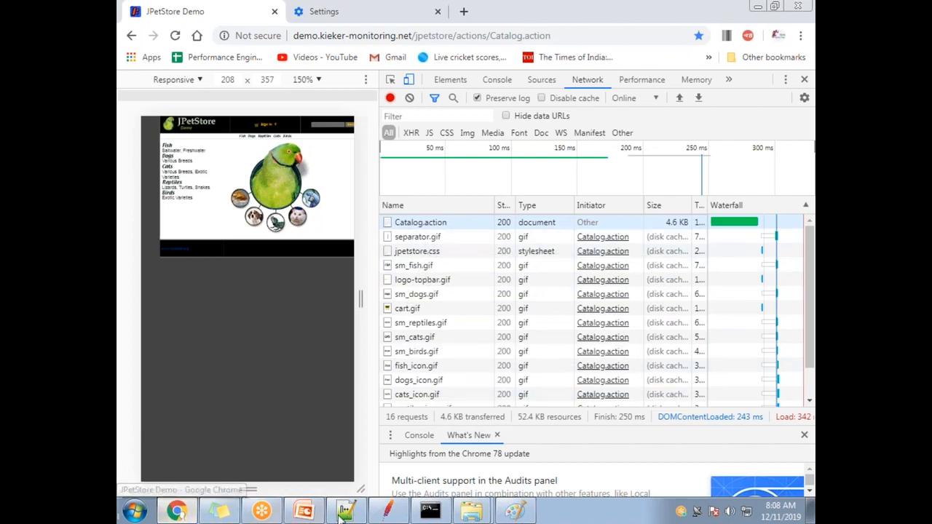
left_click(387, 512)
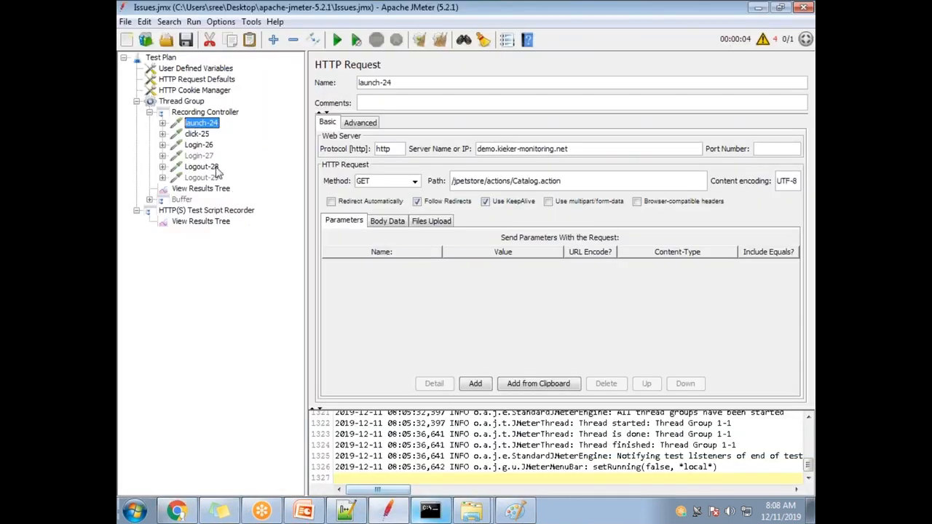
key("alt+Tab")
key("alt+Tab")
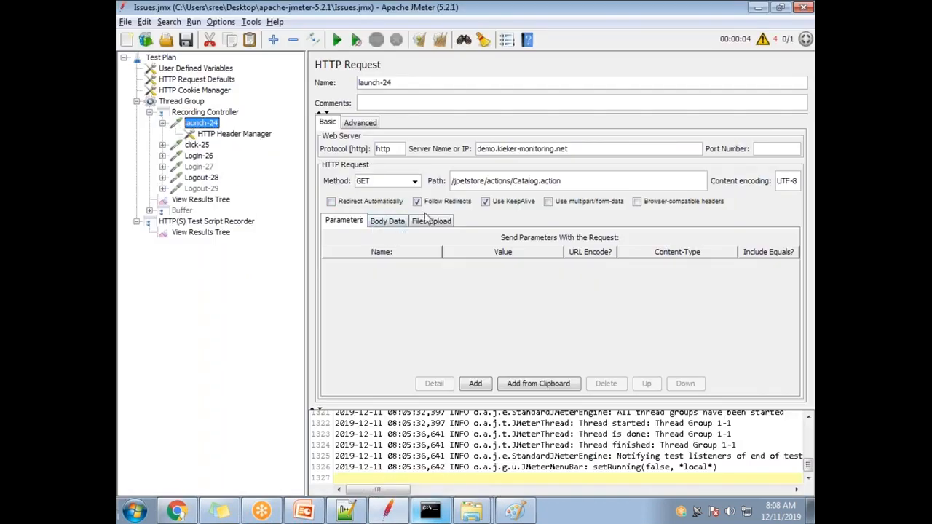
left_click(372, 124)
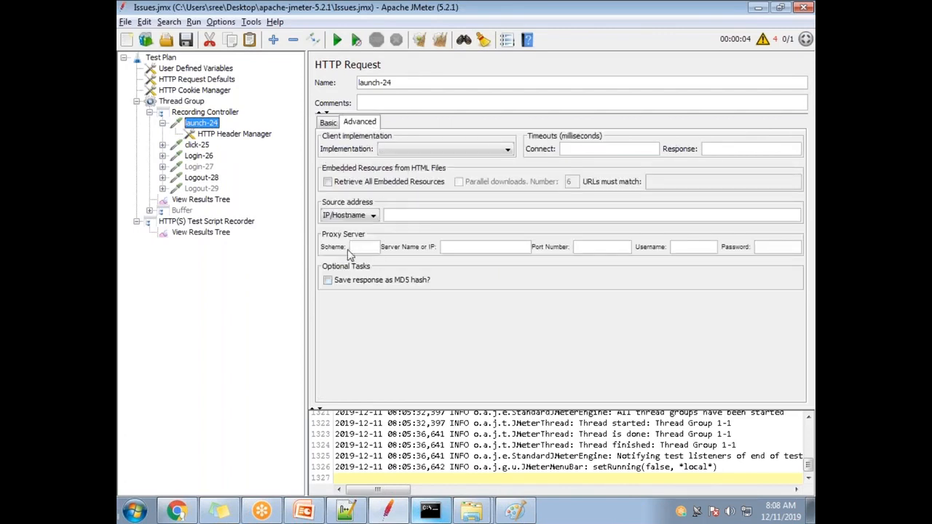
left_click(337, 183)
left_click(472, 183)
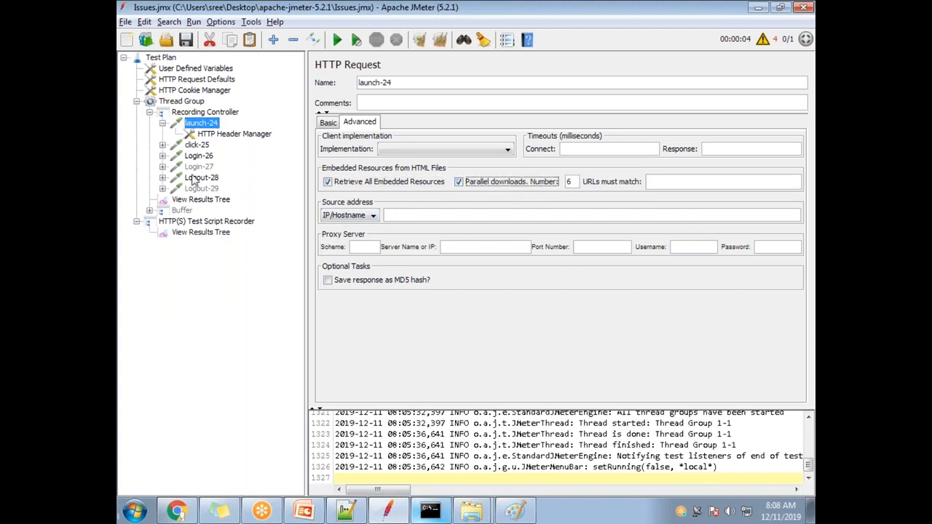
Enable retrieval of all embedded resources with parallel downloads for the click-25 and Login-26 requests.
left_click(162, 145)
left_click(197, 144)
left_click(348, 181)
left_click(502, 182)
left_click(163, 167)
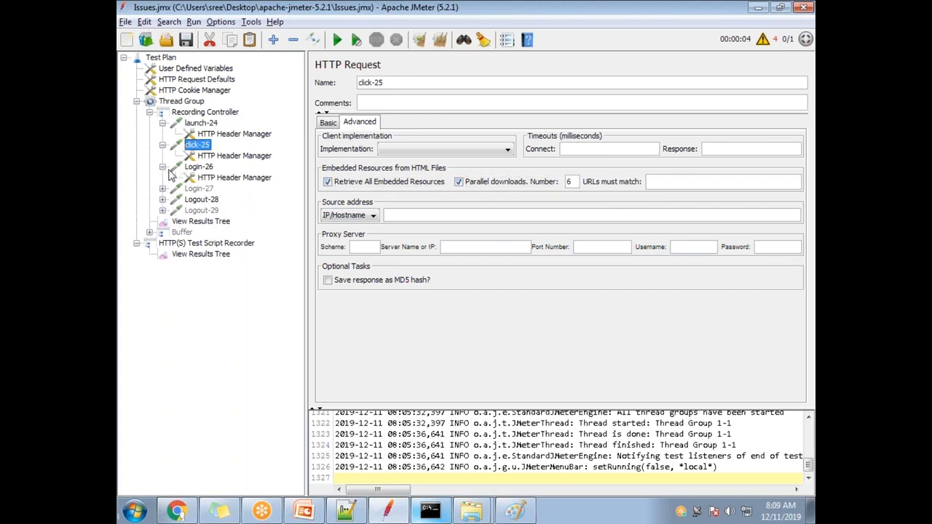
left_click(208, 168)
left_click(368, 183)
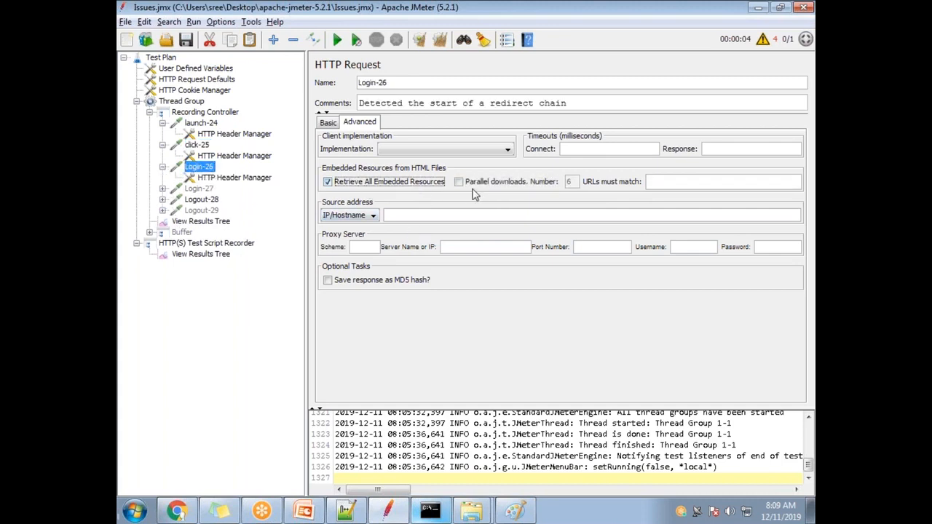
left_click(459, 182)
Enable retrieval of all embedded resources with parallel downloads for the Login-27 request.
left_click(198, 190)
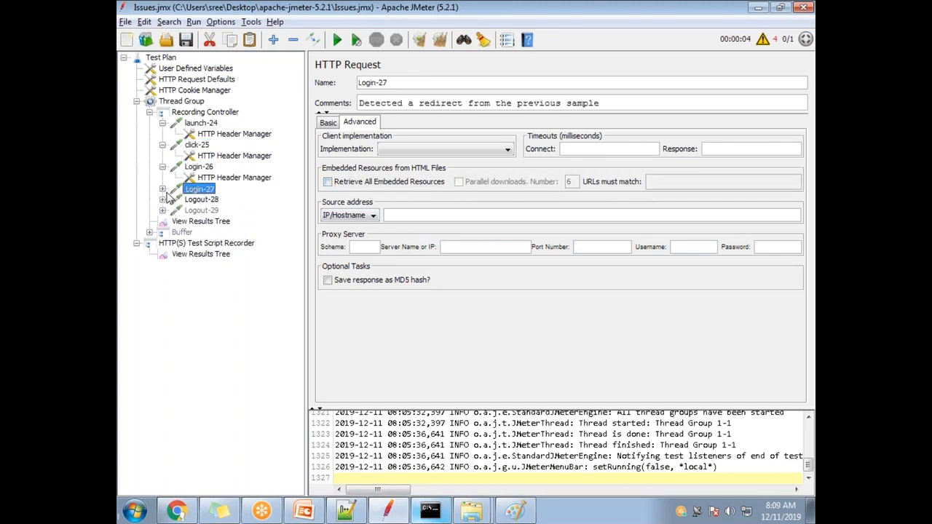
left_click(162, 189)
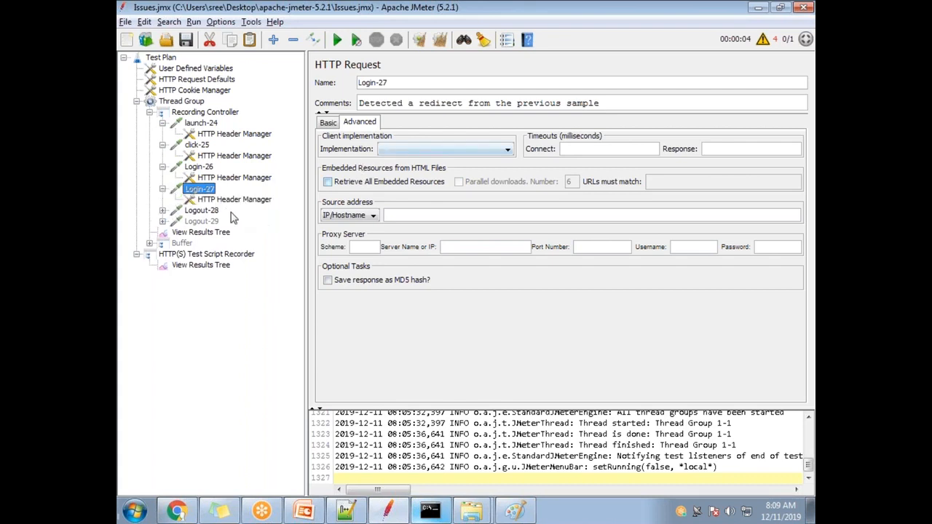
left_click(378, 185)
left_click(459, 182)
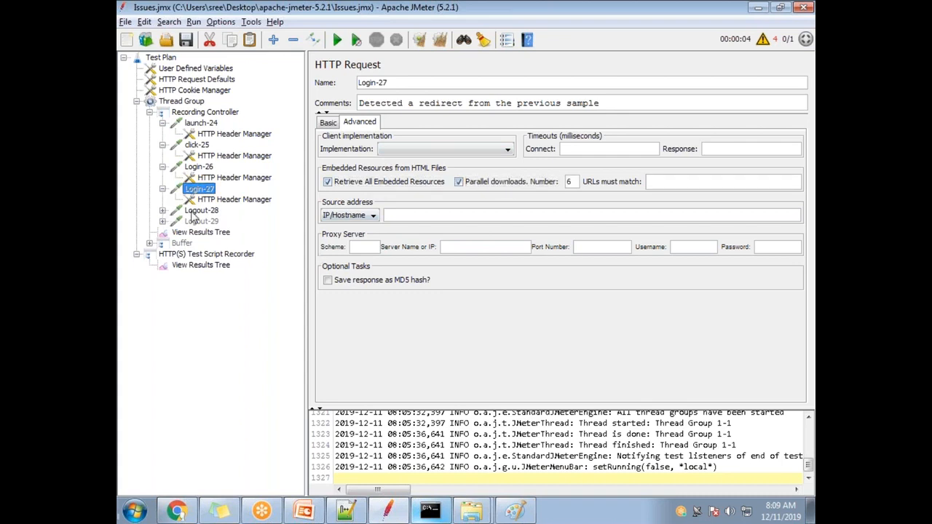
Enable retrieval of all embedded resources with parallel downloads for the Logout-28 and Logout-29 requests.
left_click(198, 210)
left_click(358, 185)
left_click(463, 184)
left_click(202, 222)
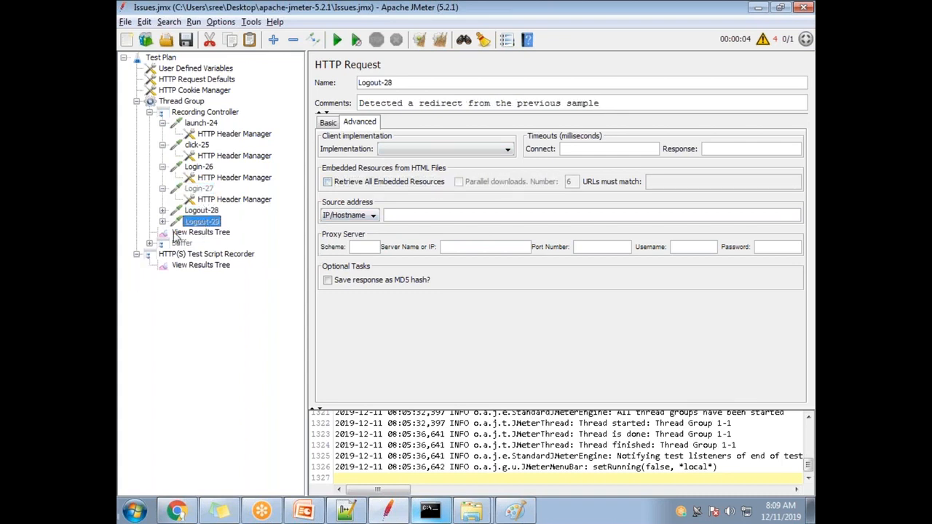
left_click(360, 183)
left_click(459, 182)
Add HTTP Request Defaults to the Recording Controller and enable retrieval of all embedded resources with parallel downloads there.
left_click(203, 113)
right_click(224, 115)
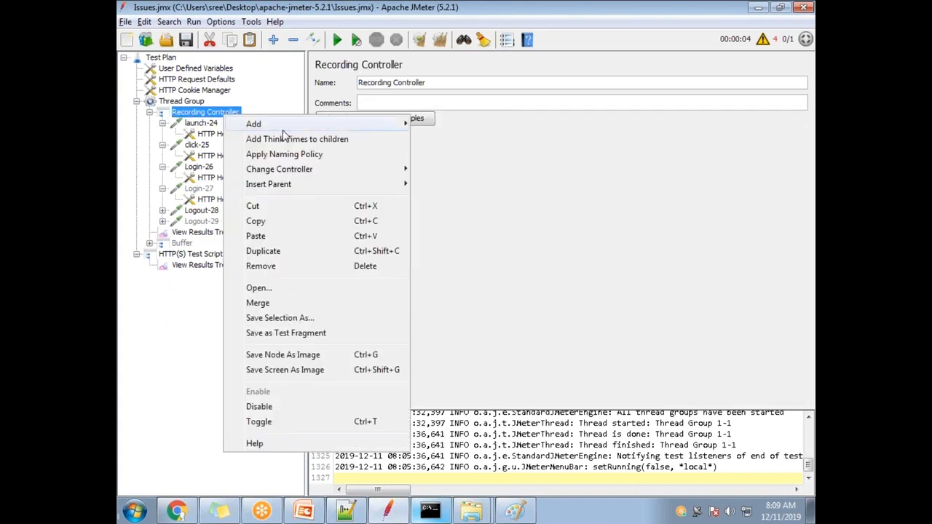
mouse_move(328, 124)
mouse_move(462, 124)
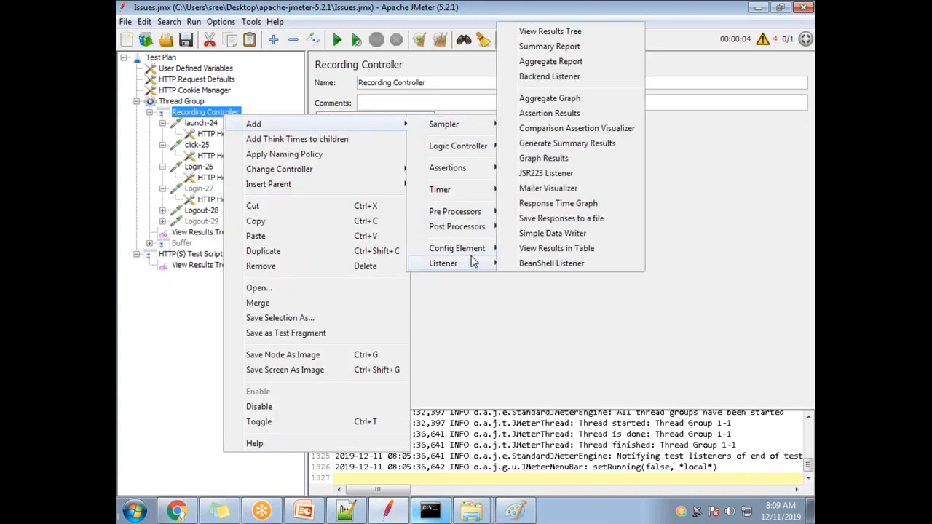
mouse_move(475, 255)
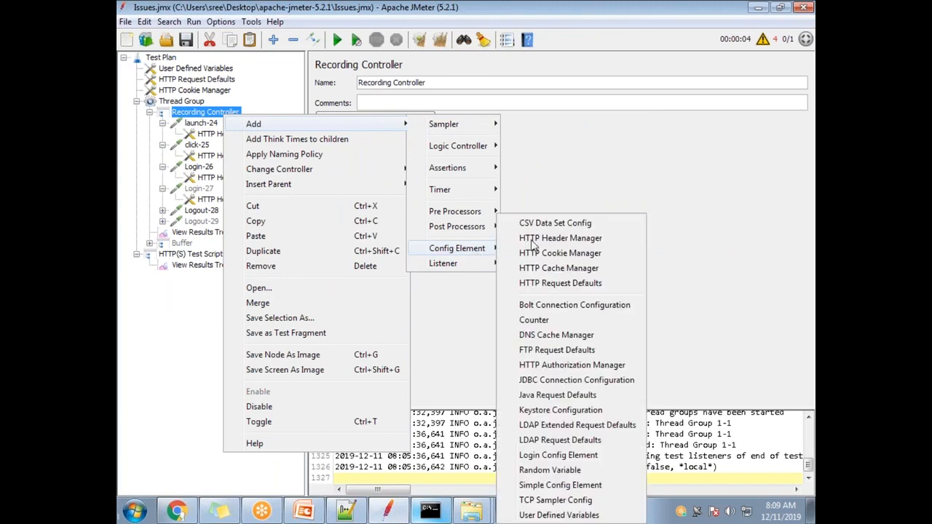
left_click(586, 283)
left_click(361, 124)
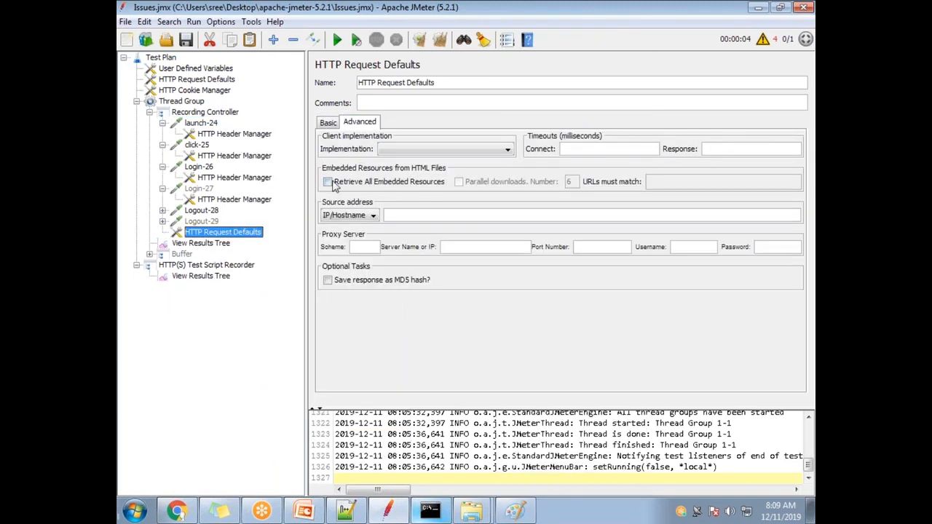
left_click(328, 182)
left_click(459, 181)
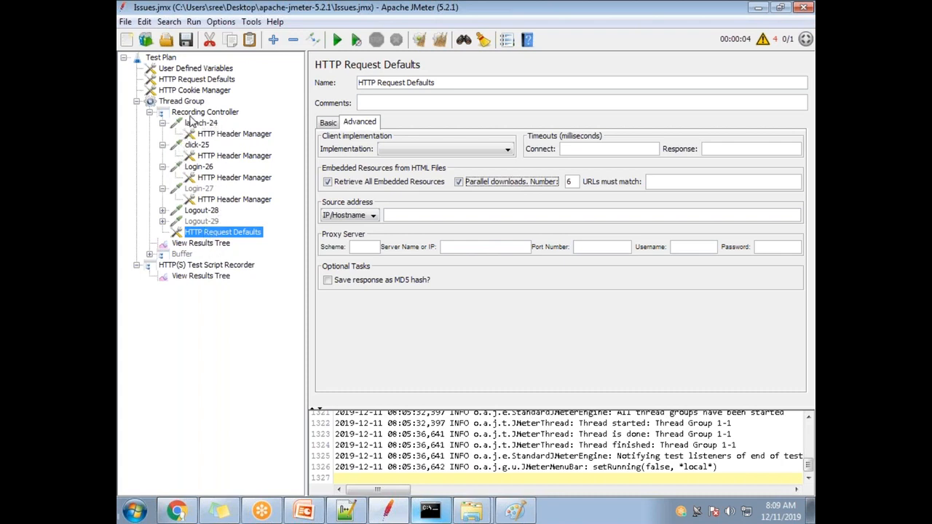
left_click(155, 117)
left_click(153, 116)
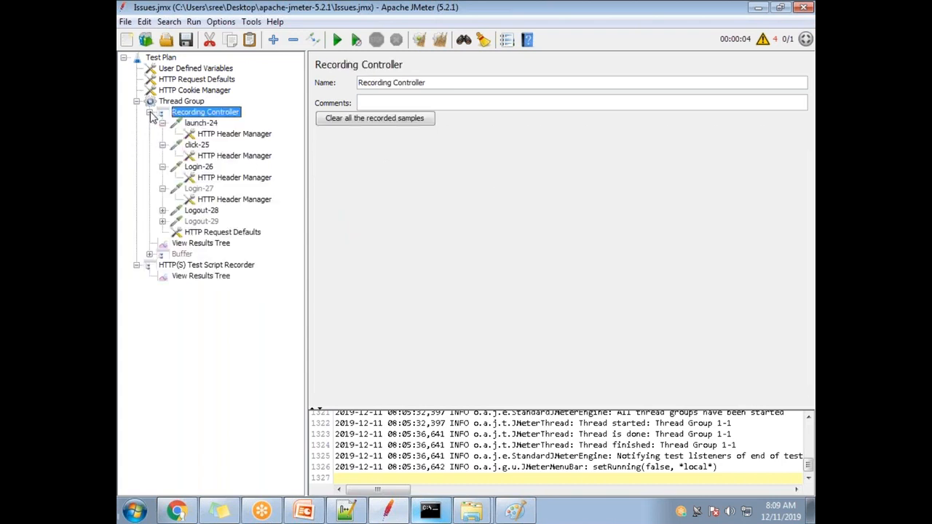
left_click(206, 233)
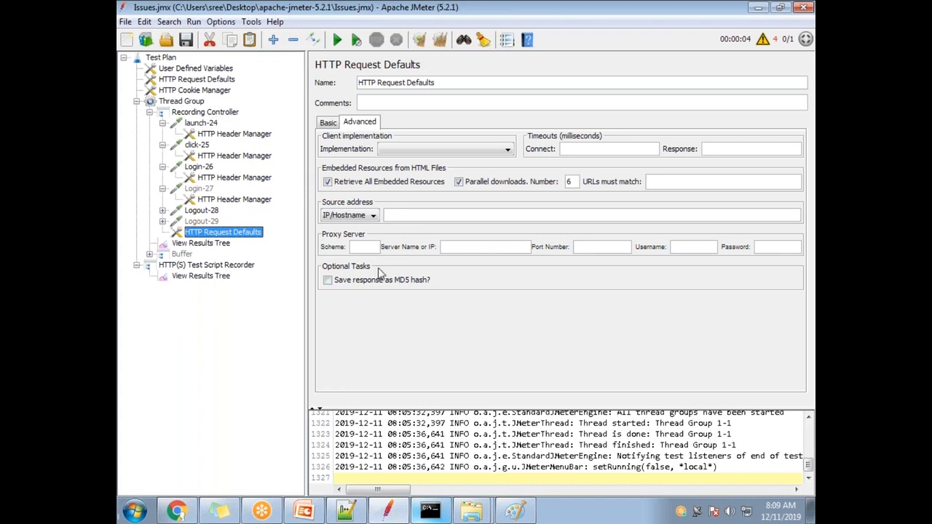
Clear the Thread Group's View Results Tree and run the test plan, appending to the existing recording.xml.
left_click(188, 245)
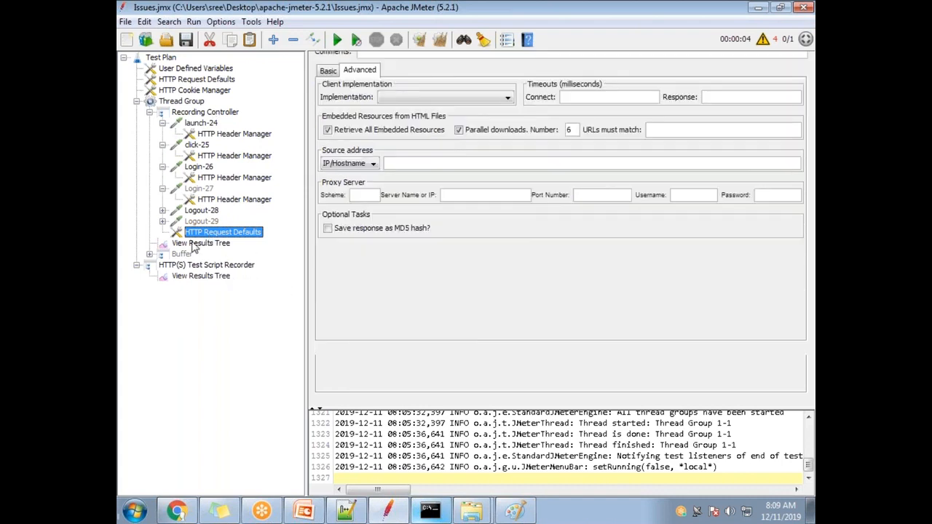
left_click(420, 39)
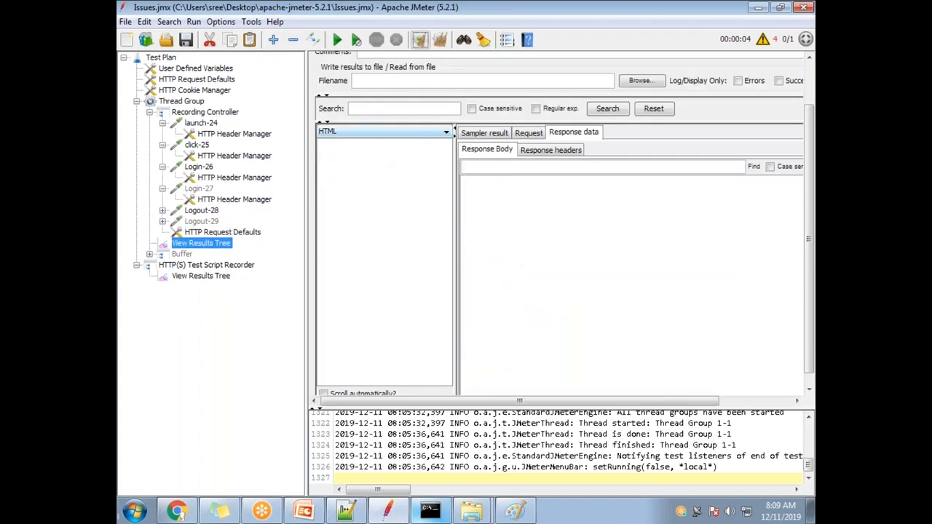
left_click(338, 39)
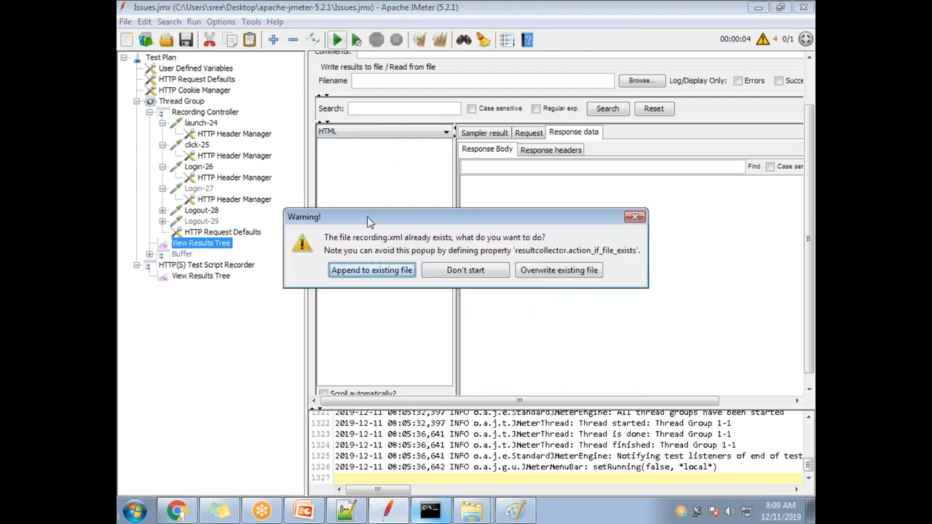
left_click(408, 276)
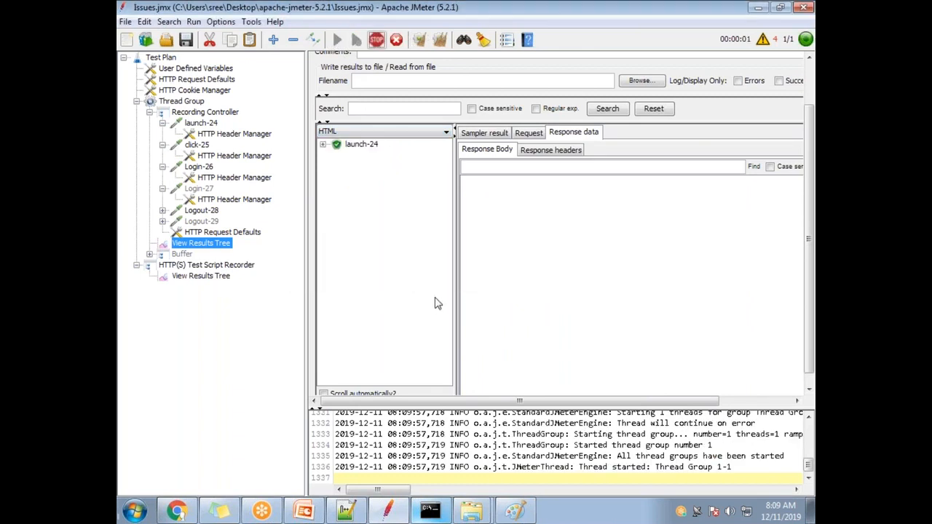
Check the response bodies of the launch-24, click-25, Login-26 and Logout-28 results.
left_click(355, 145)
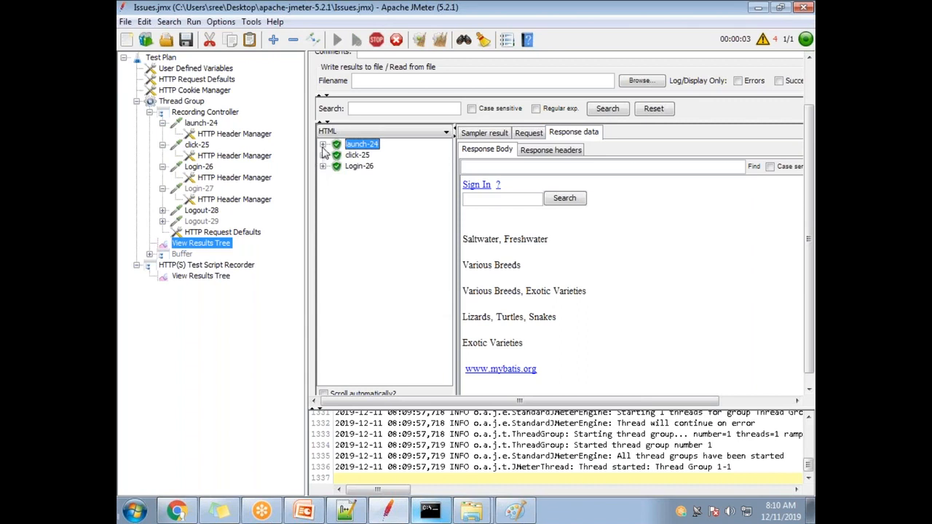
key("Down")
left_click(359, 166)
left_click(356, 158)
left_click(356, 163)
left_click(350, 177)
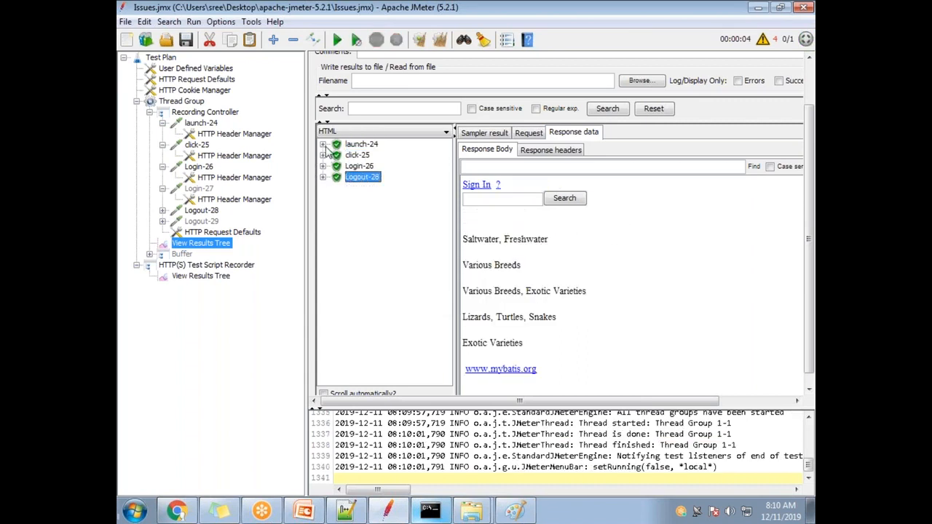
Expand the launch-24 result and examine the response bodies of its sub-results through launch-24-15.
left_click(323, 145)
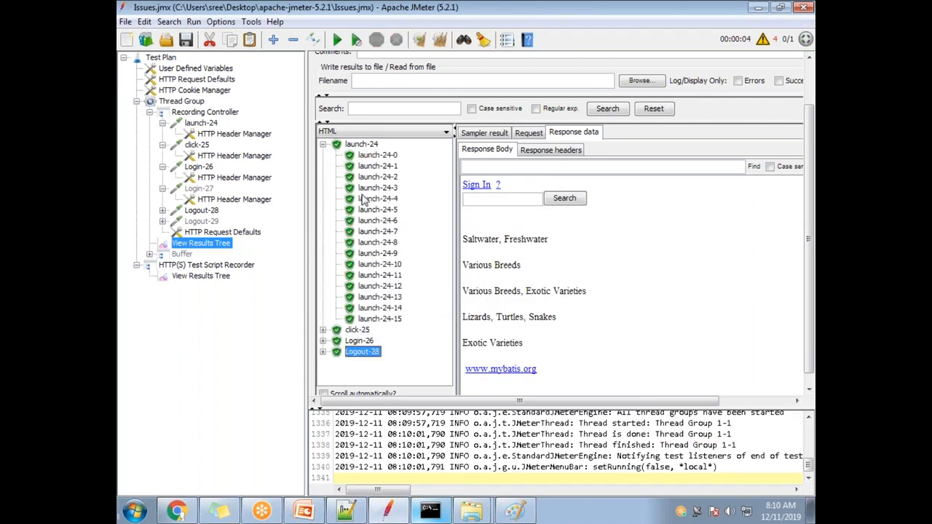
left_click(379, 155)
left_click(393, 177)
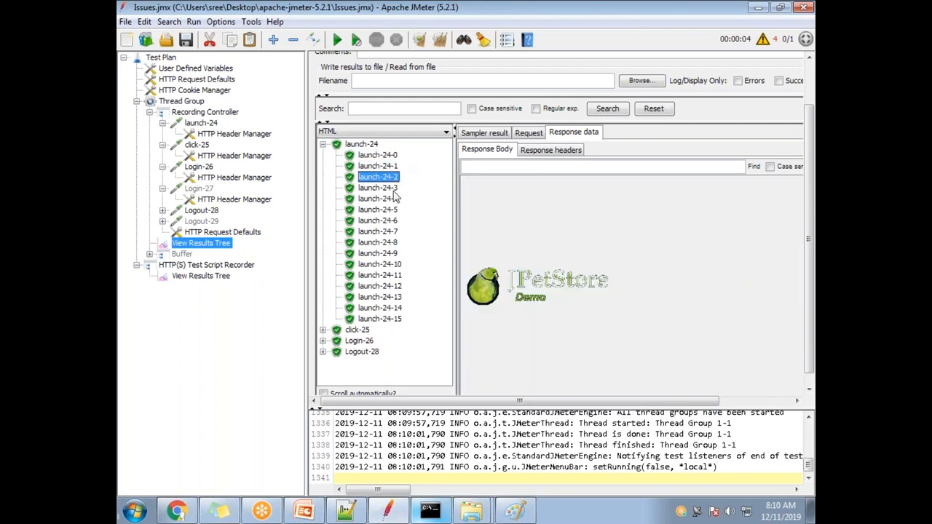
left_click(392, 157)
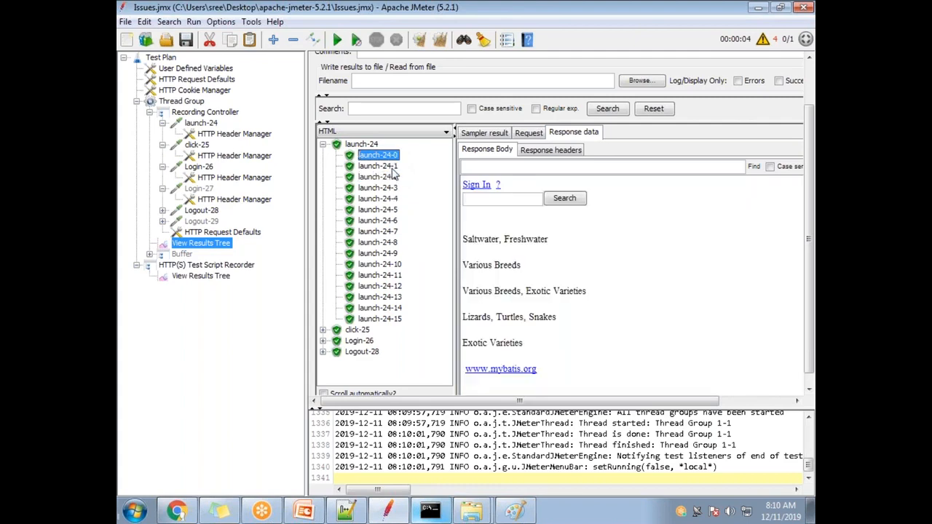
left_click(393, 177)
left_click(394, 188)
left_click(395, 199)
left_click(394, 210)
left_click(393, 221)
left_click(393, 231)
left_click(394, 243)
left_click(394, 253)
left_click(395, 264)
left_click(395, 276)
left_click(397, 286)
left_click(398, 297)
left_click(399, 308)
left_click(399, 319)
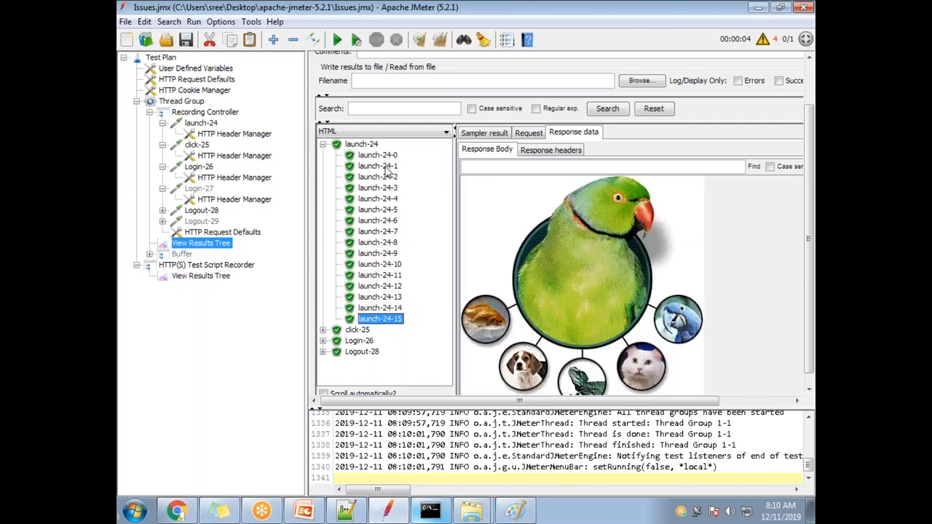
Compare the launch-24 sub-results with Chrome's network requests, then view the responses of launch-24-4, launch-24-5 and launch-24-6.
key("alt+Tab")
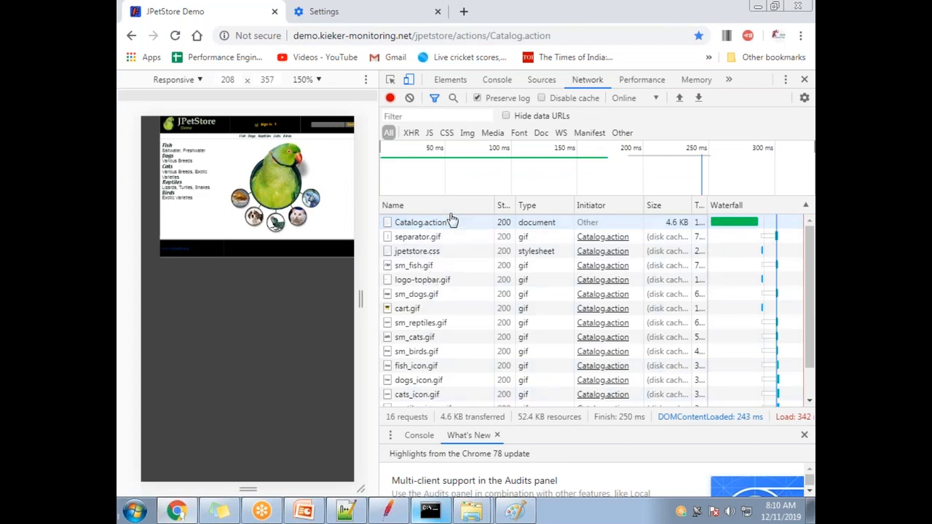
key("alt+Tab")
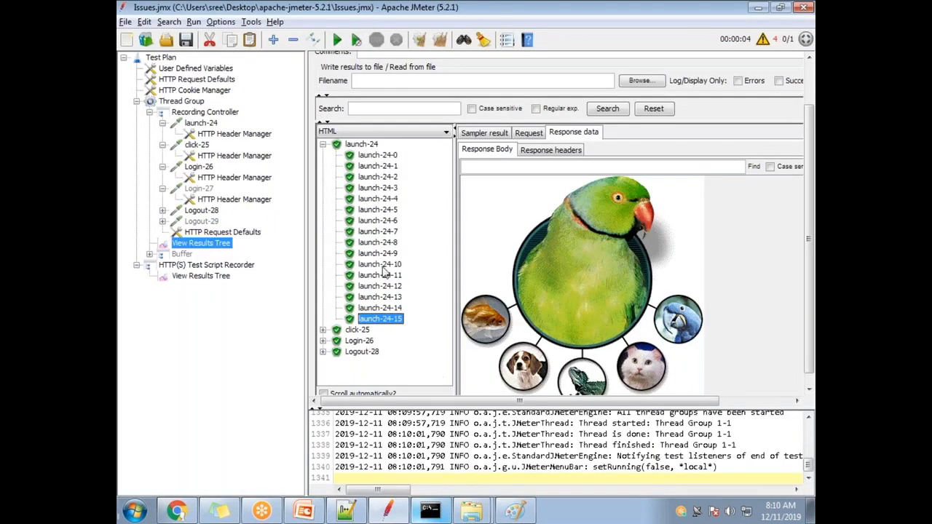
key("alt+Tab")
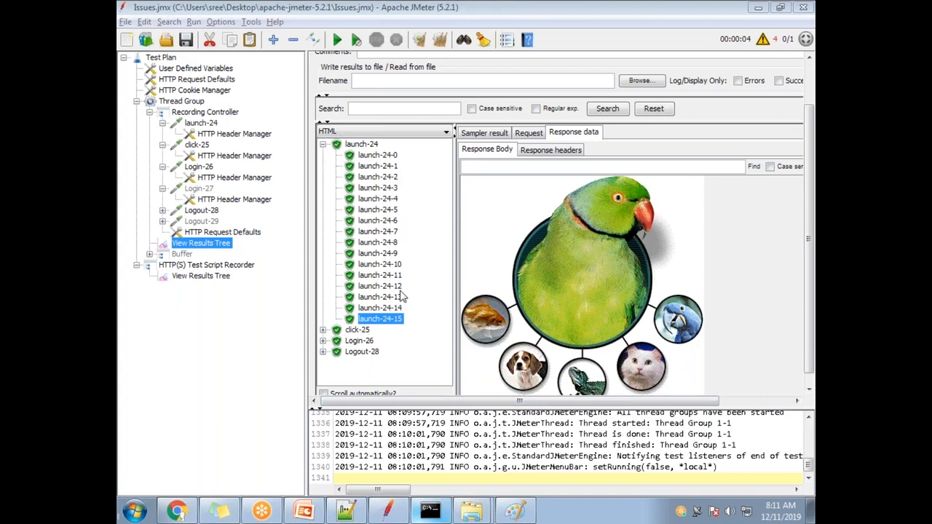
left_click(392, 200)
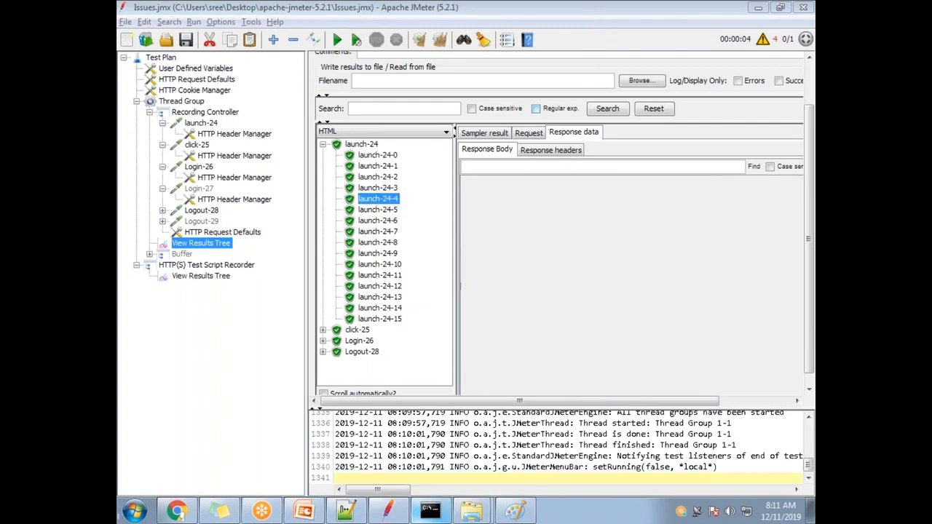
left_click(390, 211)
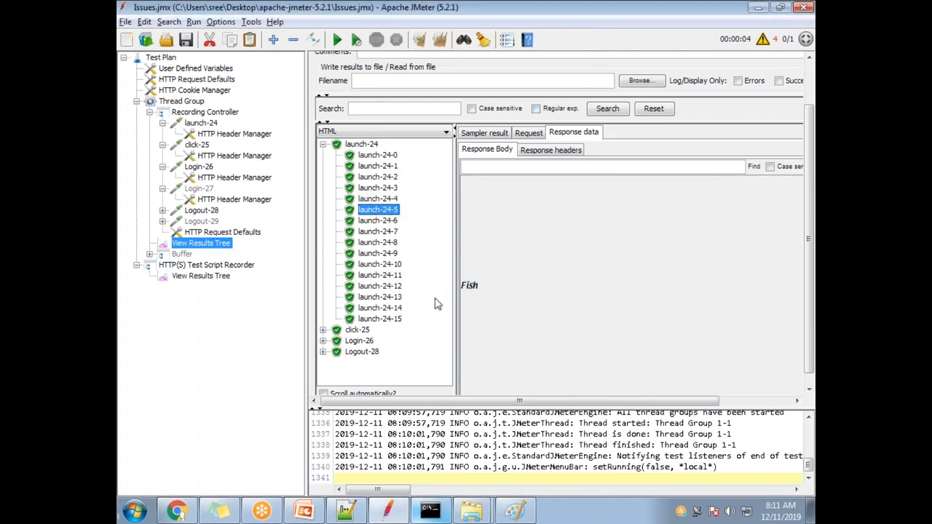
left_click(398, 222)
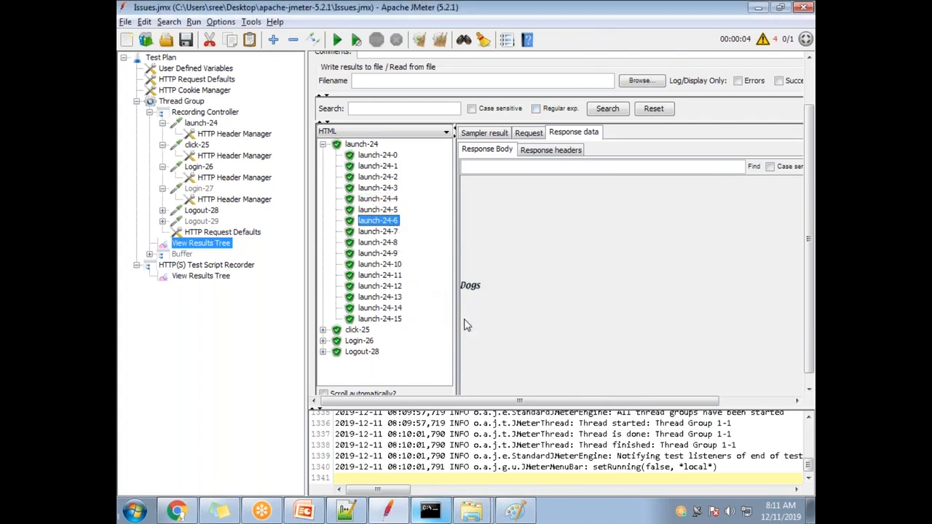
Add an HTTP Cache Manager to the Thread Group and move it inside the Recording Controller, above launch-24.
left_click(194, 104)
right_click(195, 104)
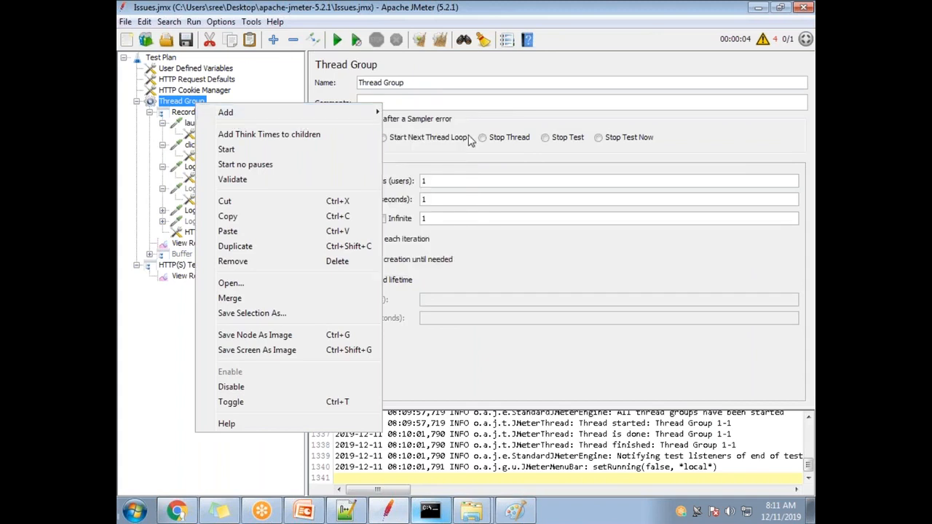
mouse_move(381, 114)
mouse_move(430, 116)
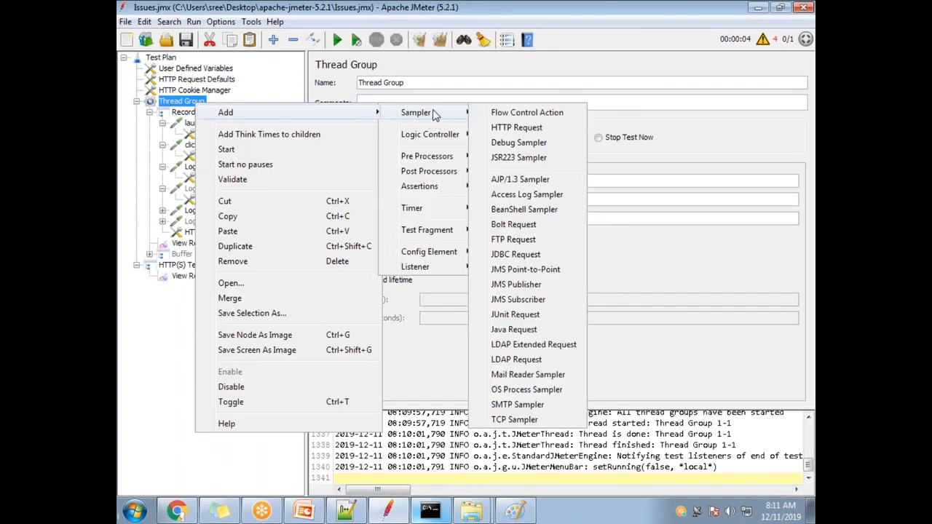
mouse_move(466, 255)
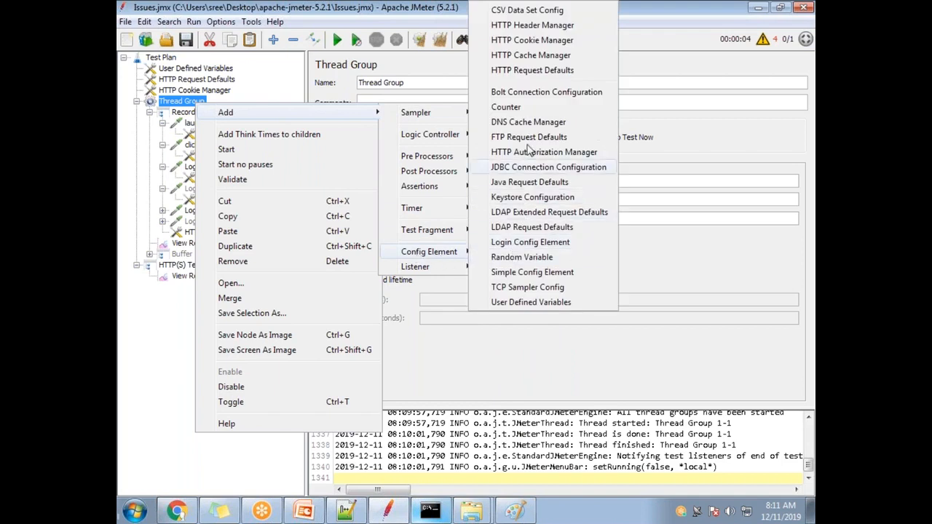
left_click(553, 56)
left_click_drag(173, 268, 216, 139)
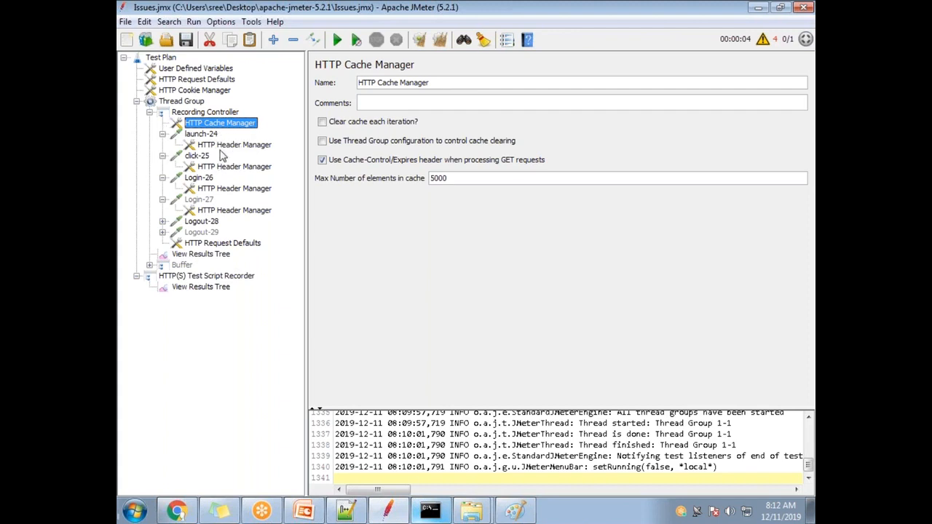
Set the Thread Group's loop count to 4.
left_click(211, 112)
left_click(182, 102)
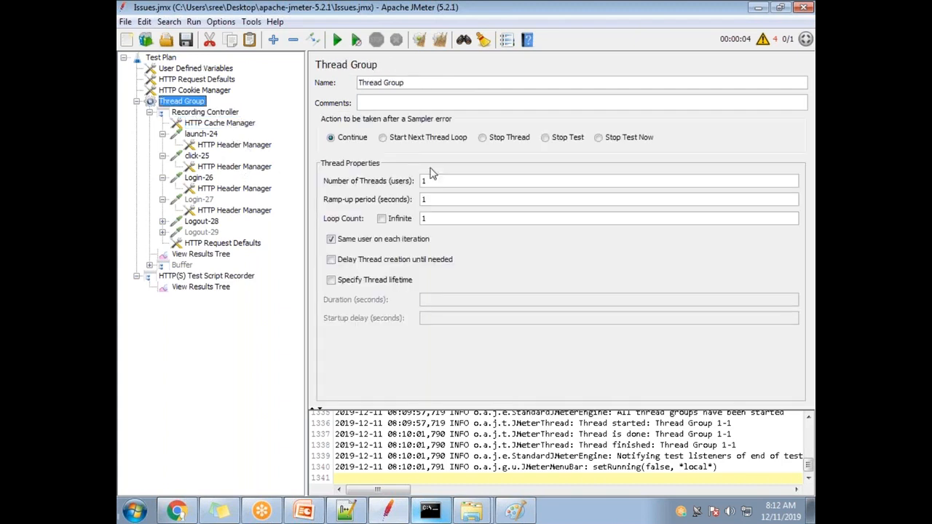
double_click(422, 182)
left_click_drag(435, 222, 414, 223)
type("4")
Clear the Thread Group's View Results Tree and run the test plan, appending to the existing recording file.
left_click(201, 254)
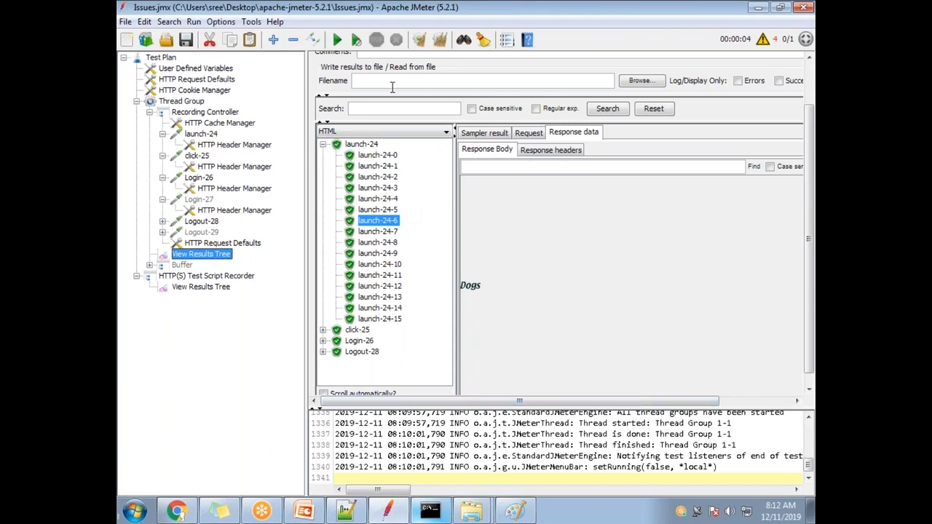
left_click(420, 39)
left_click(337, 39)
left_click(595, 273)
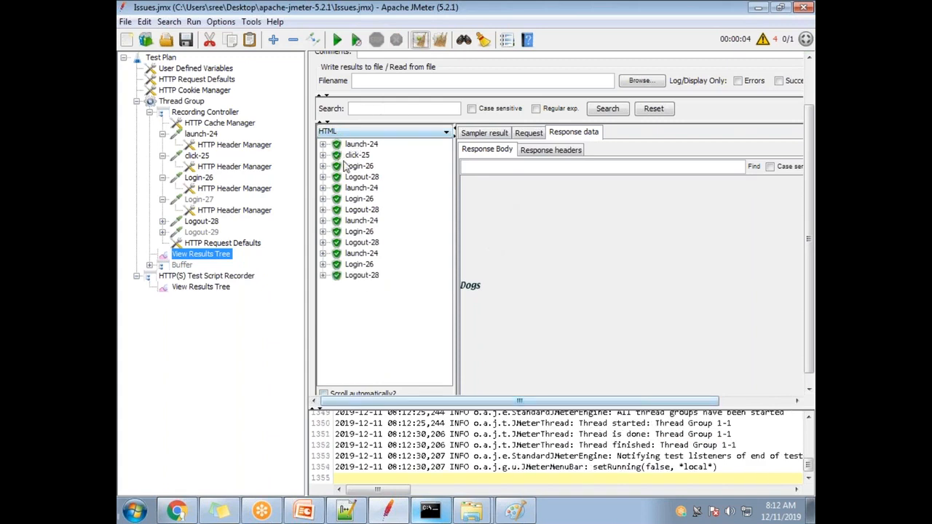
Compare the sub-results of the first and second launch-24 results, and check the Thread Group and HTTP Cache Manager settings.
left_click(182, 102)
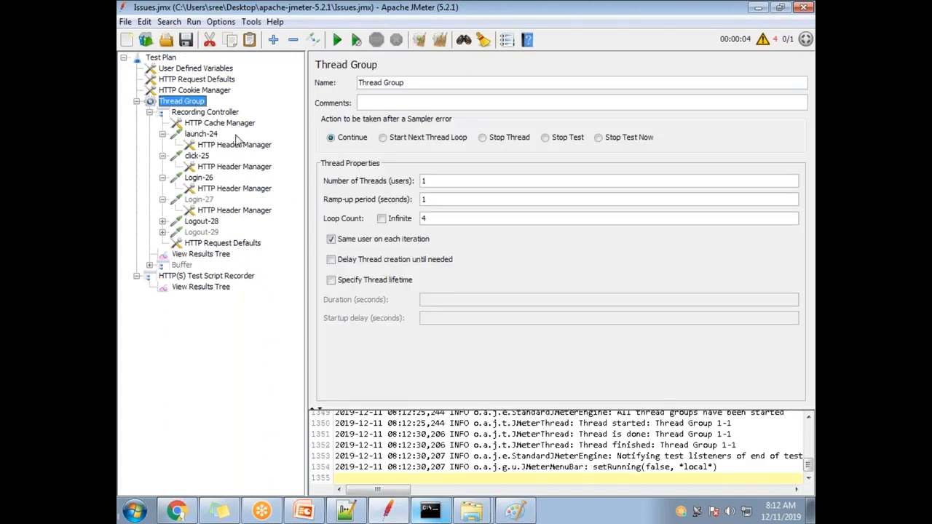
left_click(209, 254)
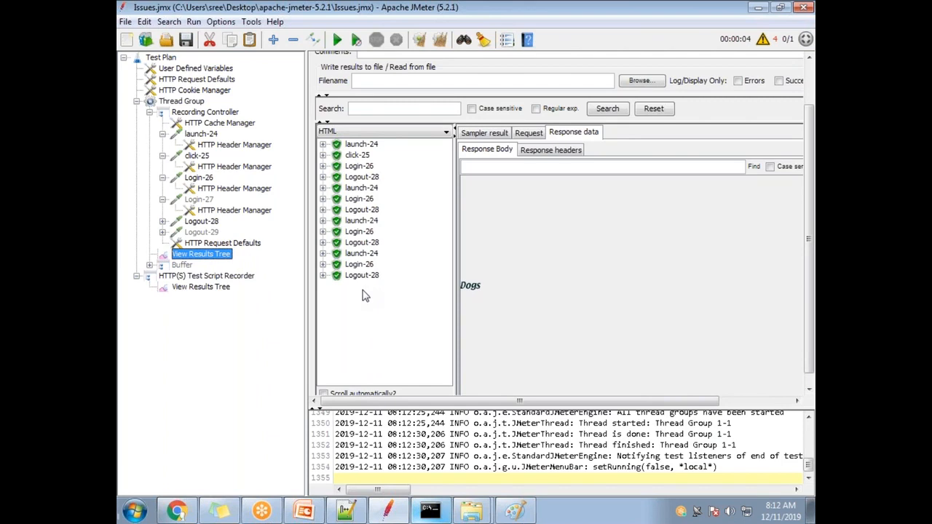
left_click(324, 144)
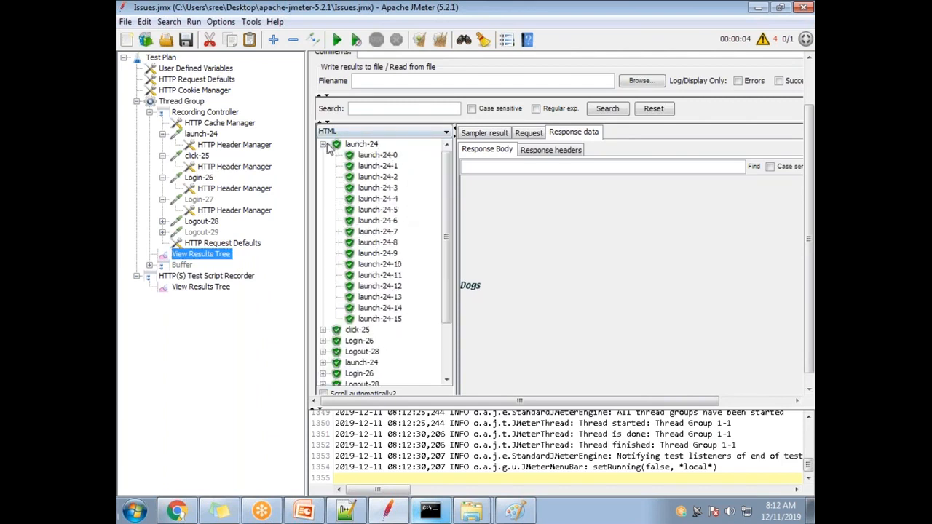
left_click(324, 145)
left_click(323, 188)
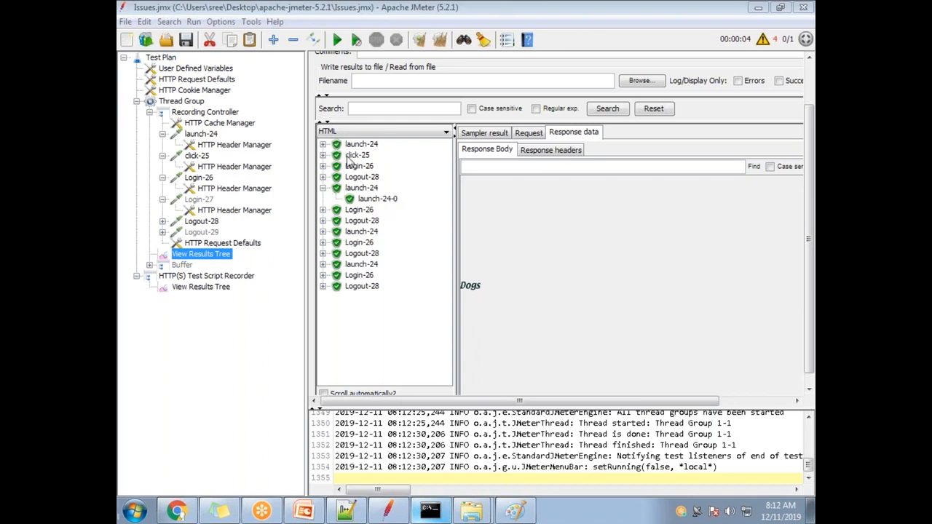
left_click(324, 144)
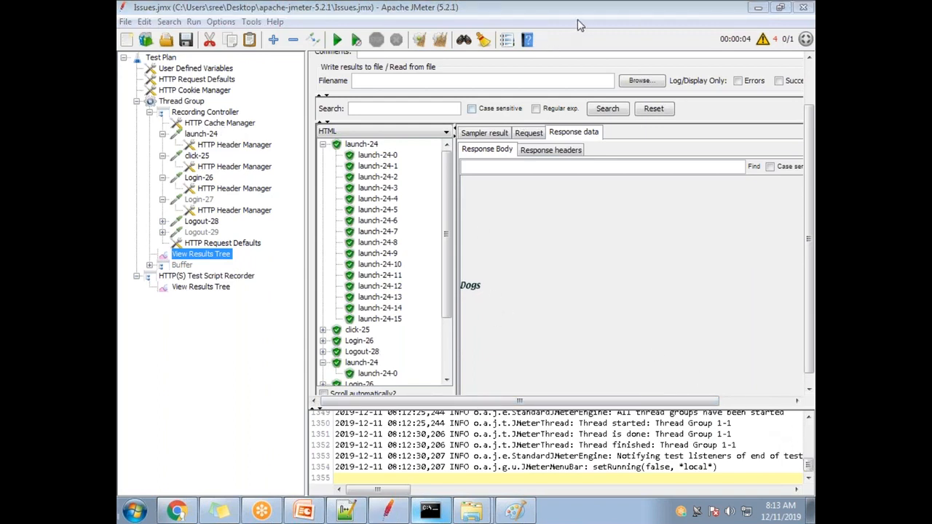
left_click(366, 363)
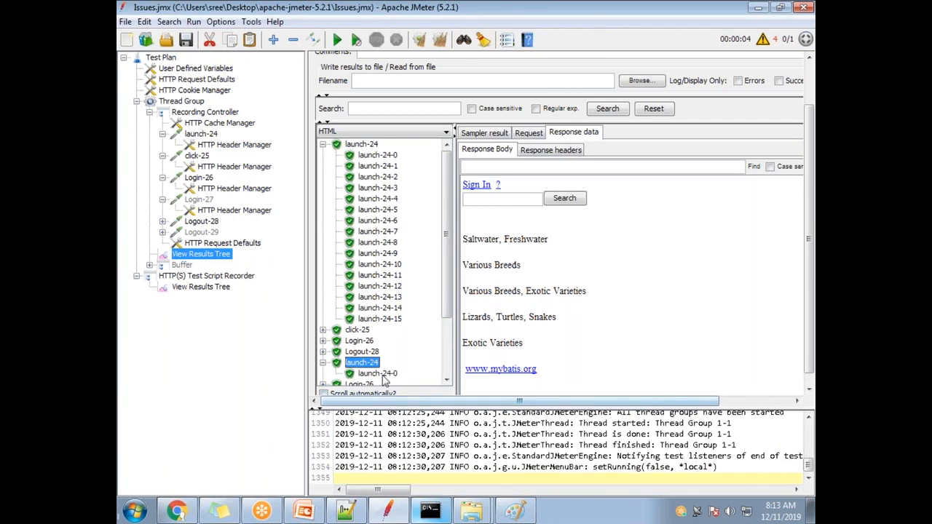
scroll(445, 307, "down", 3)
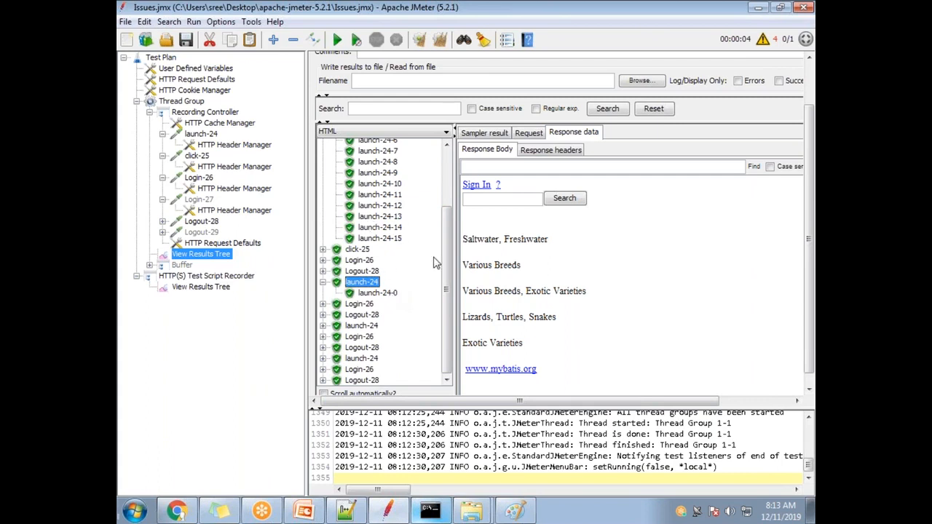
scroll(448, 272, "up", 3)
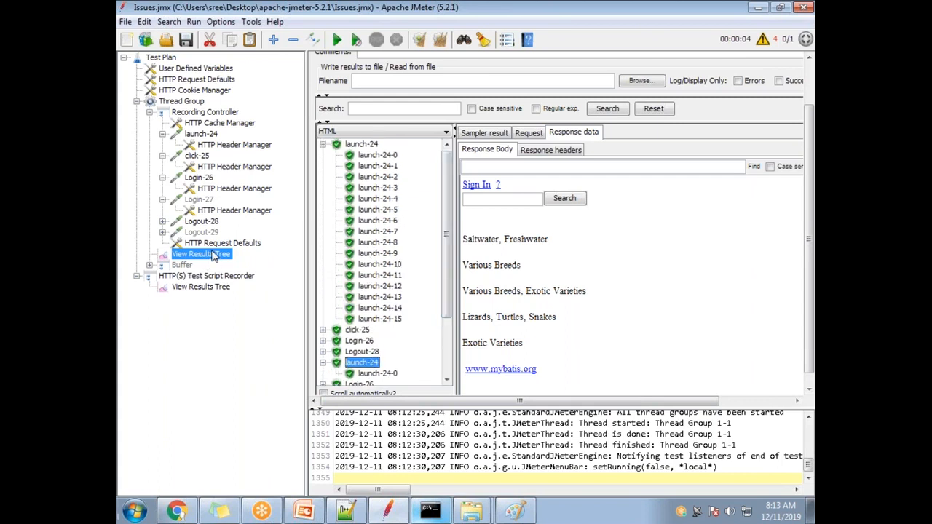
left_click(222, 124)
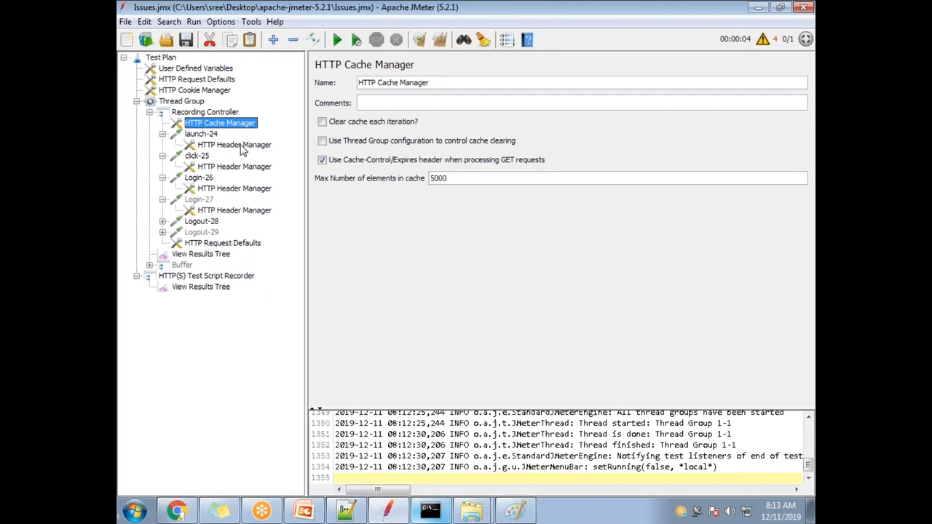
left_click(218, 254)
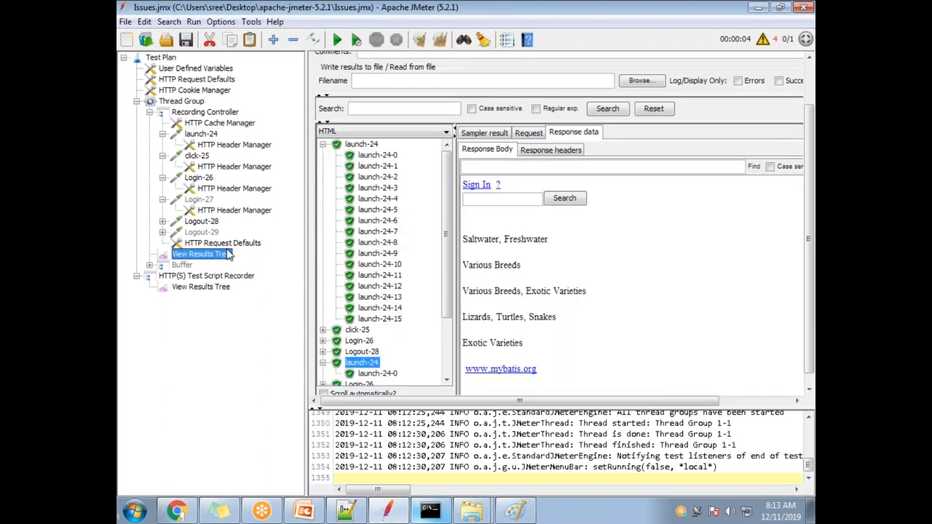
Enable clearing the cache on each iteration in the HTTP Cache Manager.
left_click(197, 103)
double_click(424, 181)
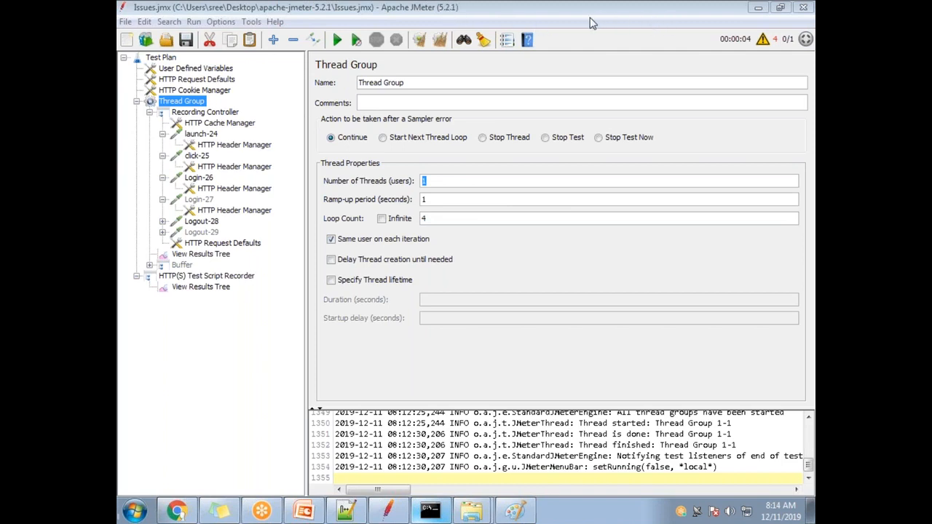
left_click(222, 124)
left_click(363, 124)
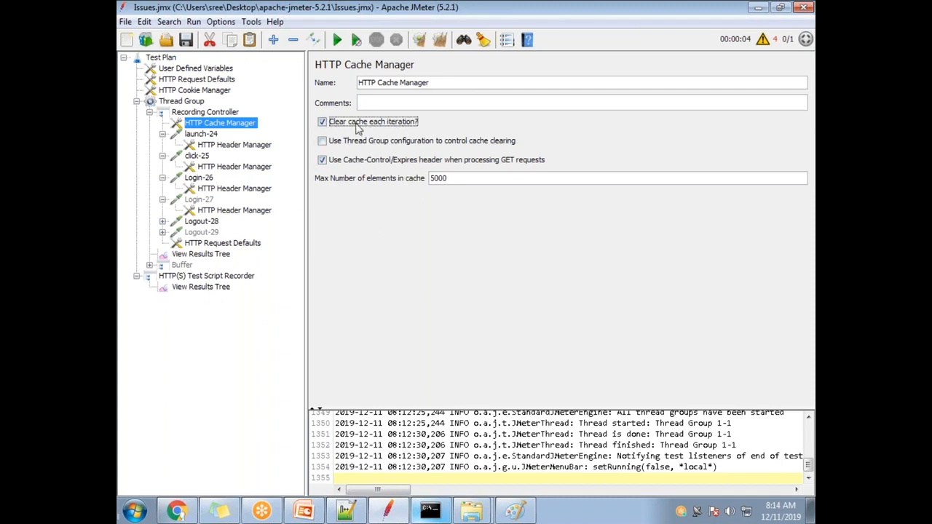
Clear the earlier results from the Thread Group's View Results Tree and rerun the test plan, appending to the existing recording file.
left_click(205, 256)
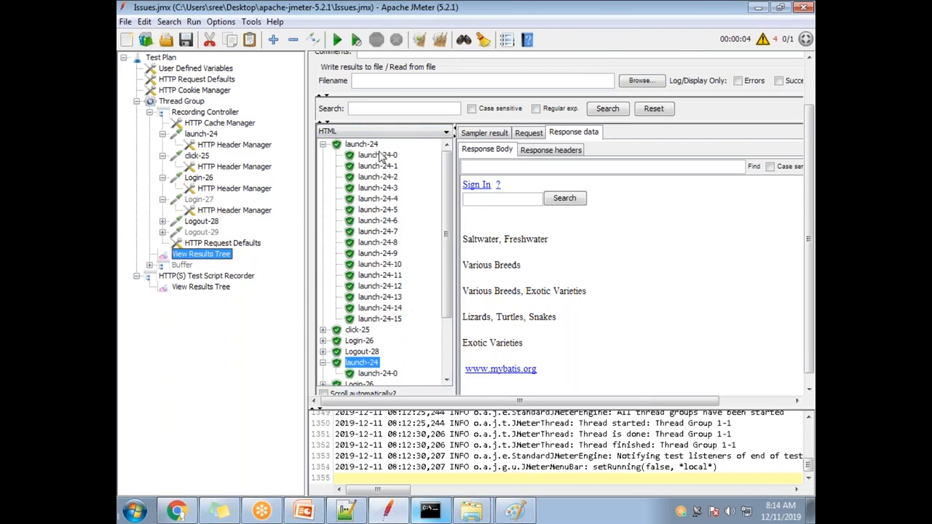
left_click(420, 39)
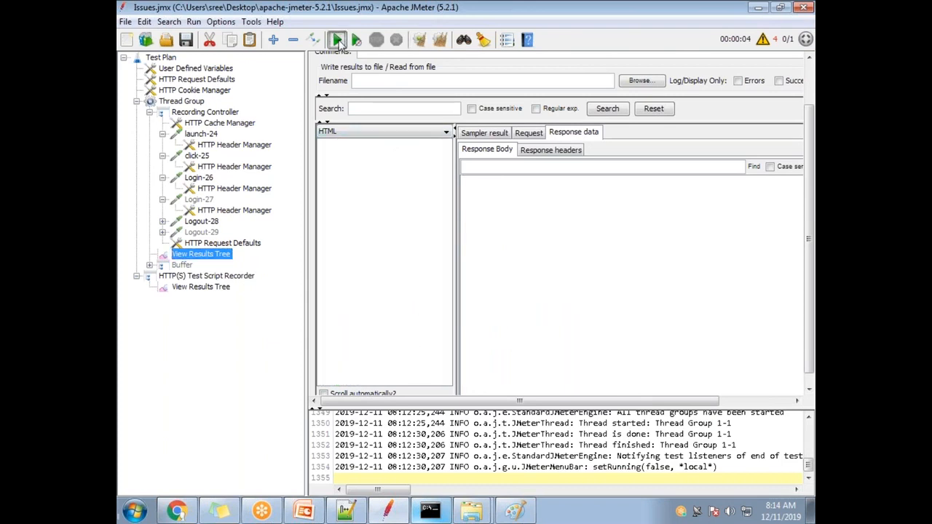
left_click(336, 40)
left_click(598, 271)
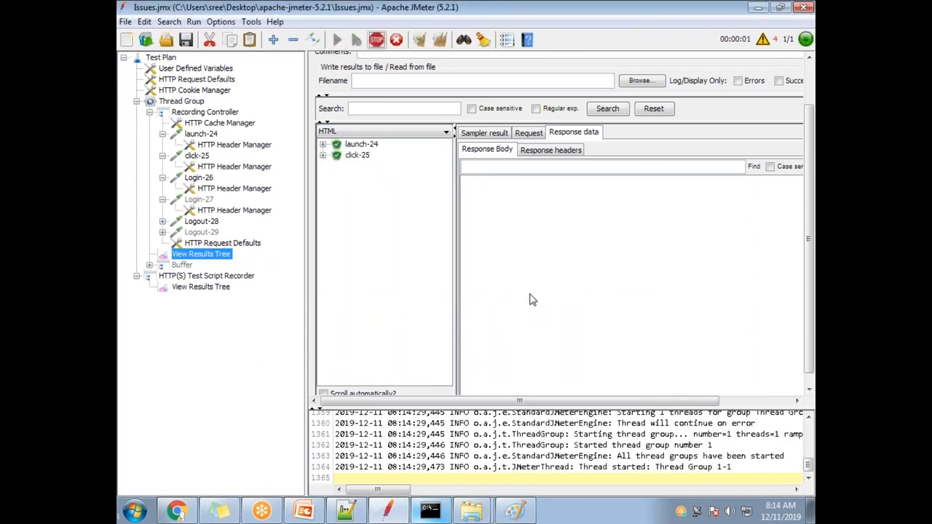
Compare the embedded-resource sub-results of the first two launch-24 iterations, recheck the HTTP Cache Manager settings, and view the first launch-24 response.
left_click(323, 144)
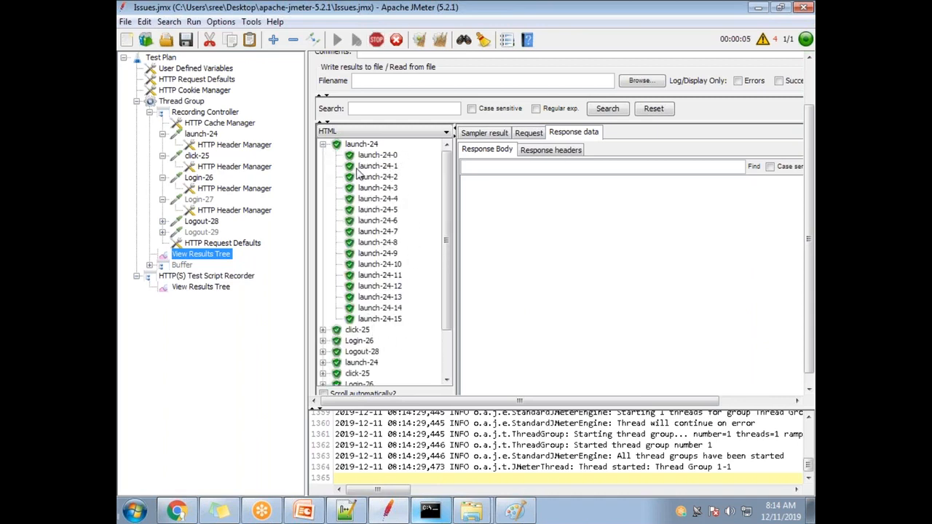
left_click(322, 144)
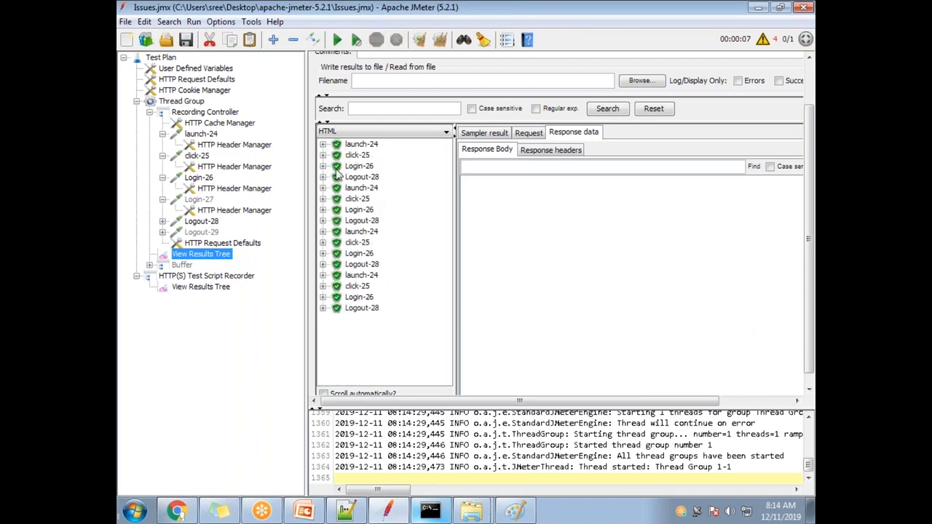
left_click(323, 188)
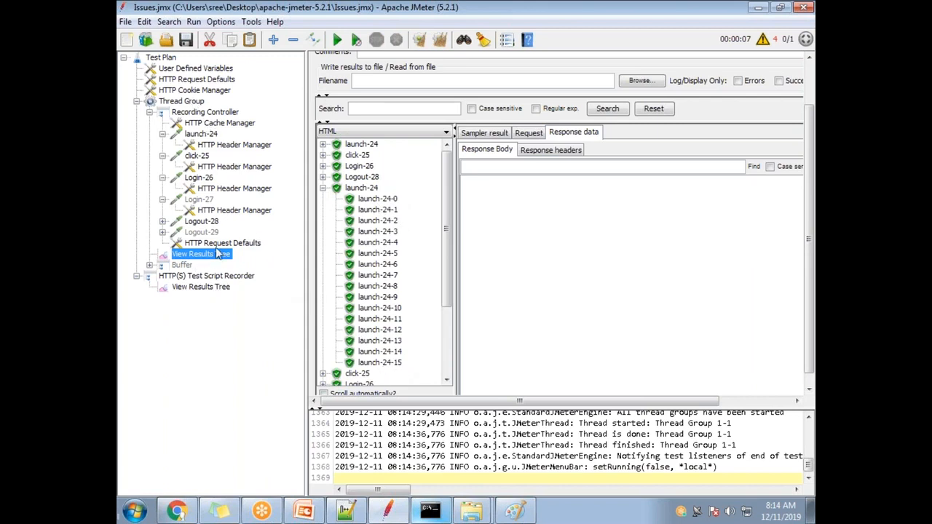
left_click(208, 124)
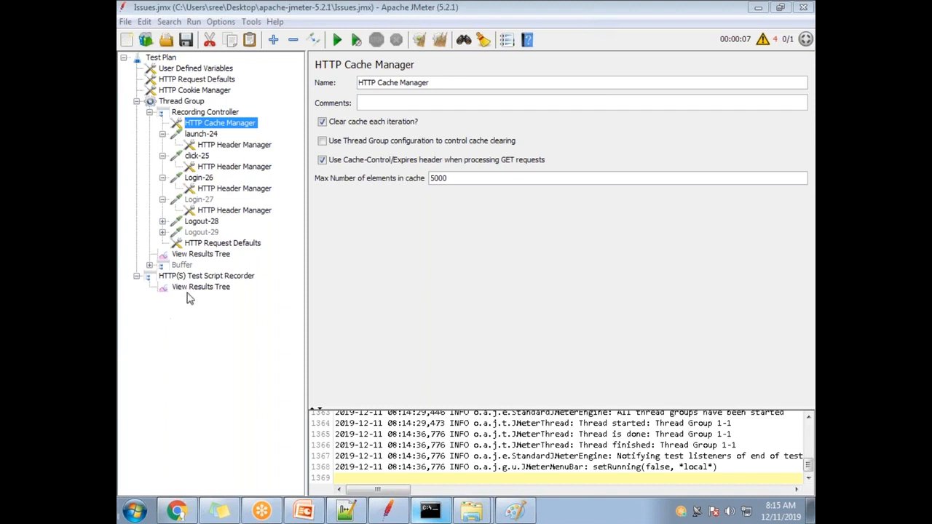
left_click(209, 256)
left_click(322, 188)
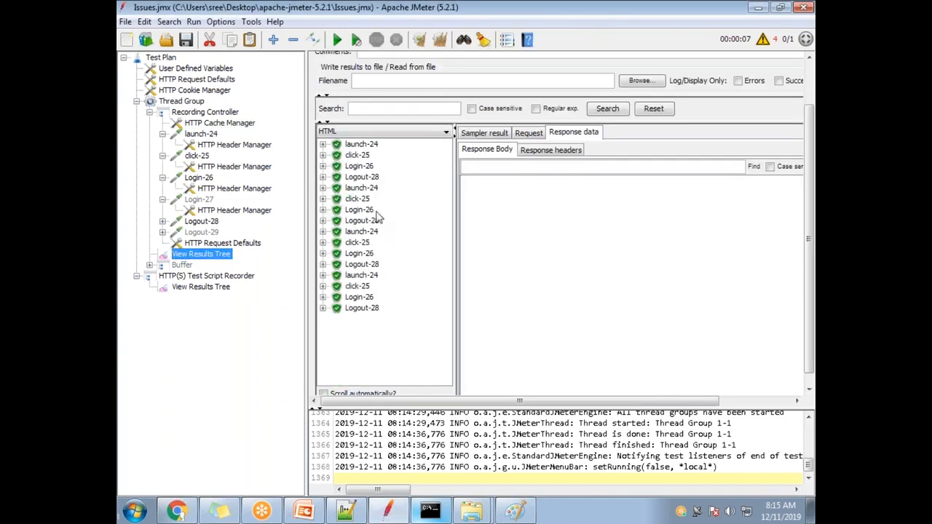
left_click(324, 145)
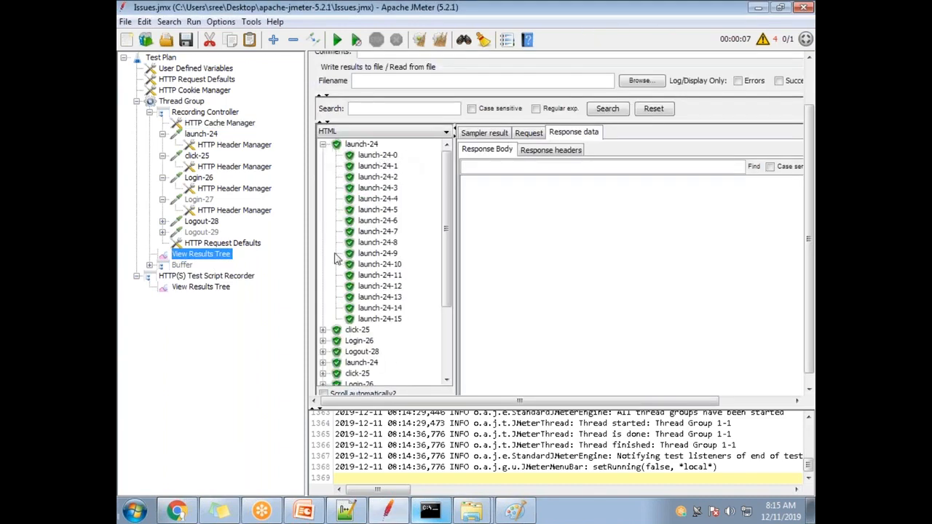
left_click(357, 145)
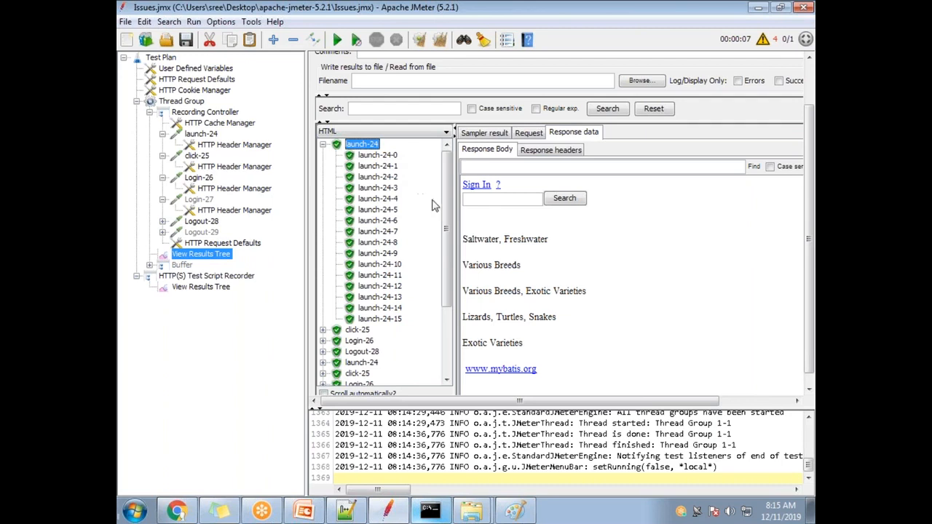
left_click(322, 145)
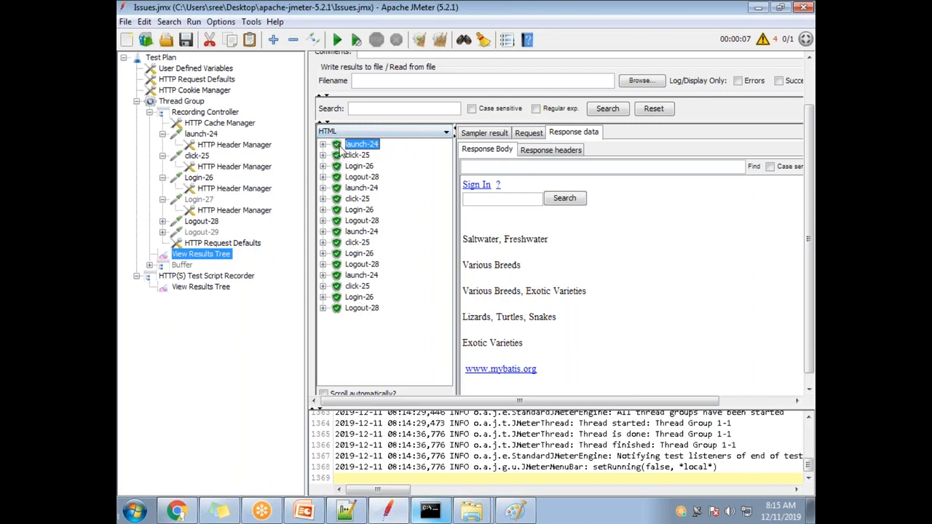
Check the response bodies of the second, third and fourth launch-24 results and the first click-25 and Login-26 results.
left_click(369, 189)
left_click(372, 232)
left_click(367, 276)
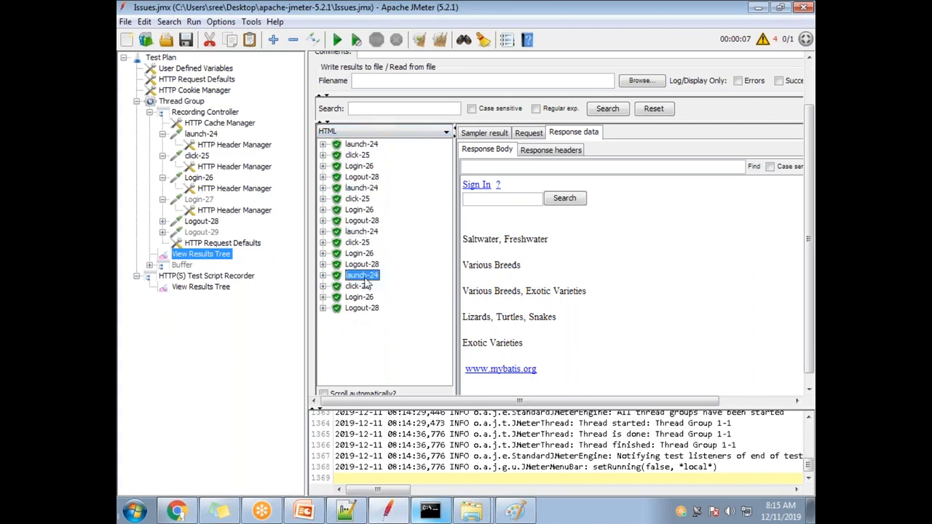
left_click(366, 156)
left_click(371, 167)
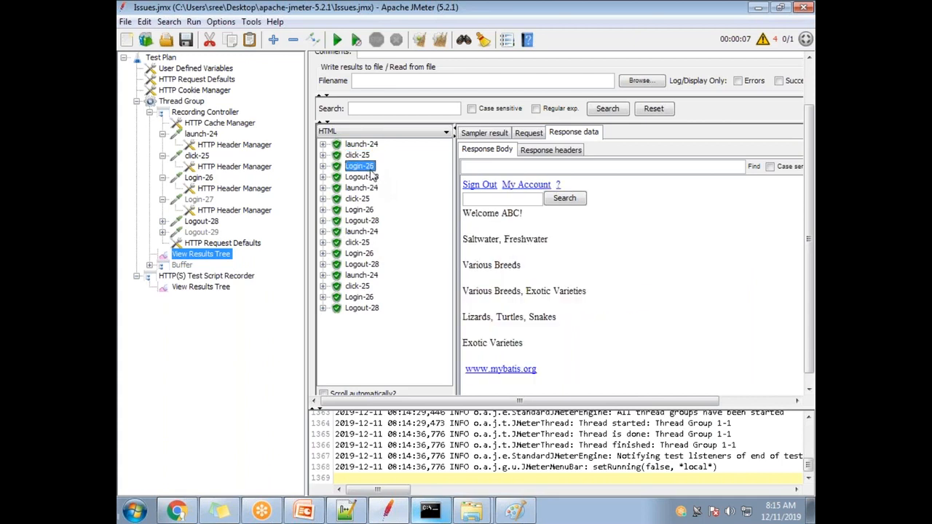
Compare the first Login-26 response body rendered as Text, HTML and HTML Source Formatted, ending on the HTML view.
left_click(375, 132)
left_click(375, 139)
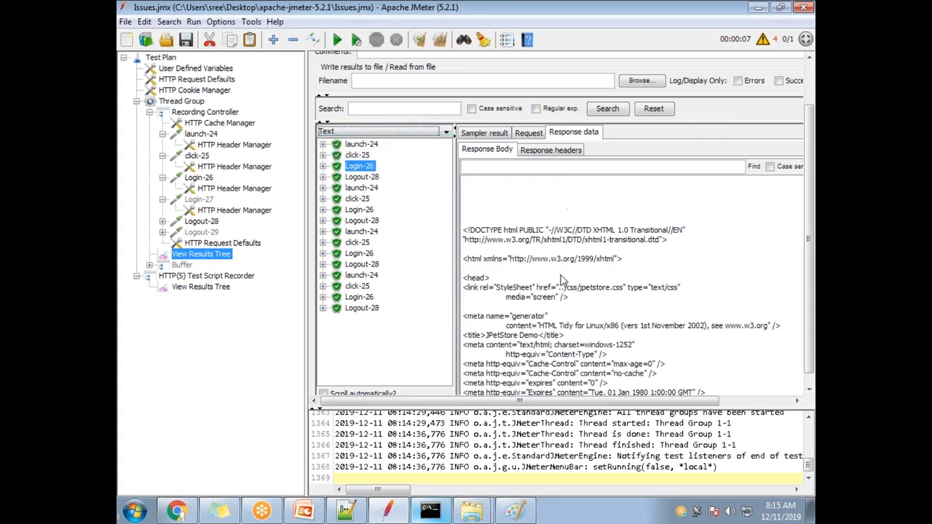
left_click(397, 133)
left_click(379, 212)
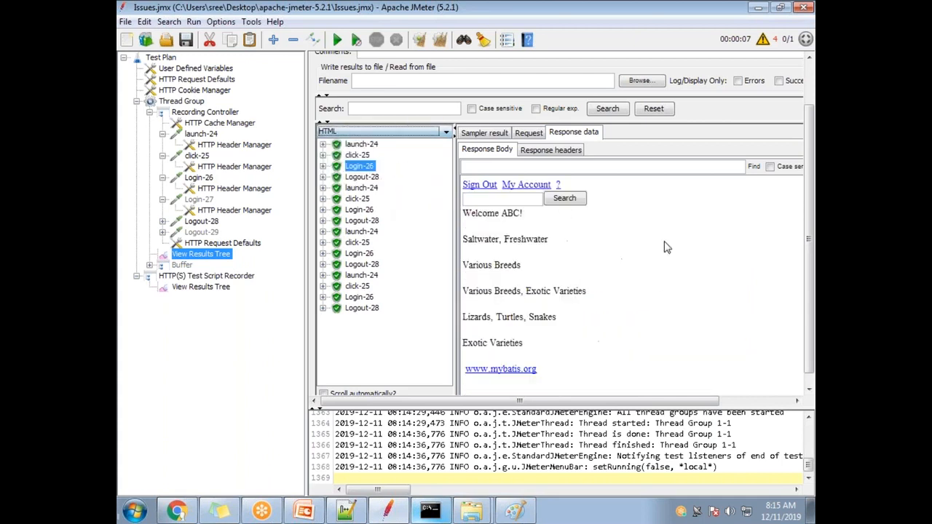
left_click(360, 132)
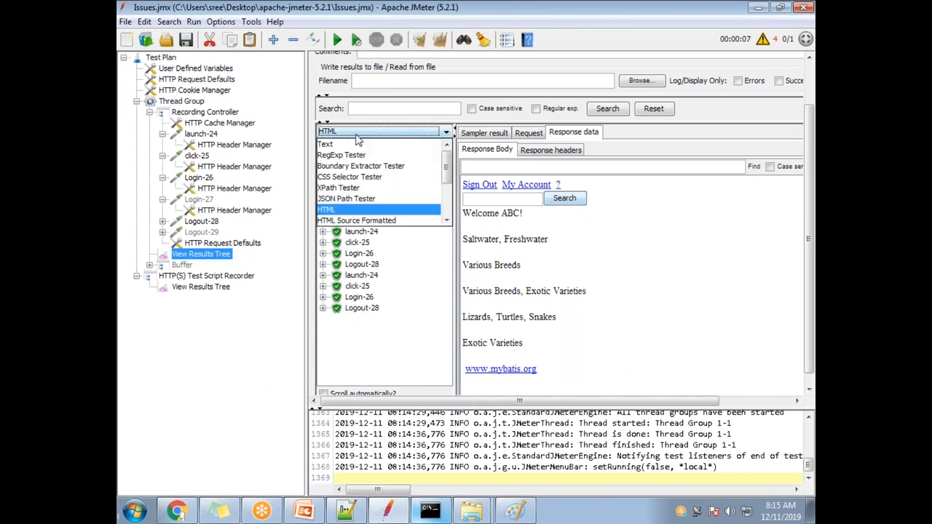
left_click(375, 222)
left_click(384, 134)
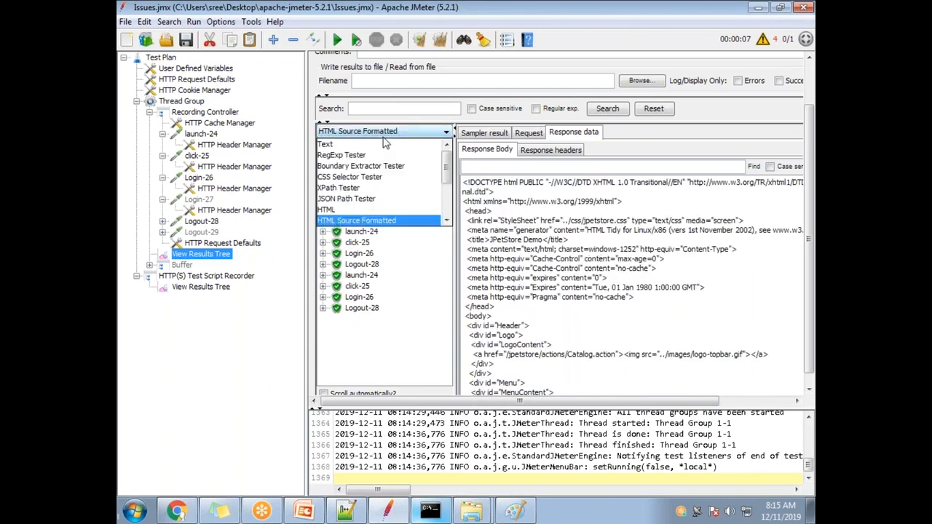
left_click(384, 214)
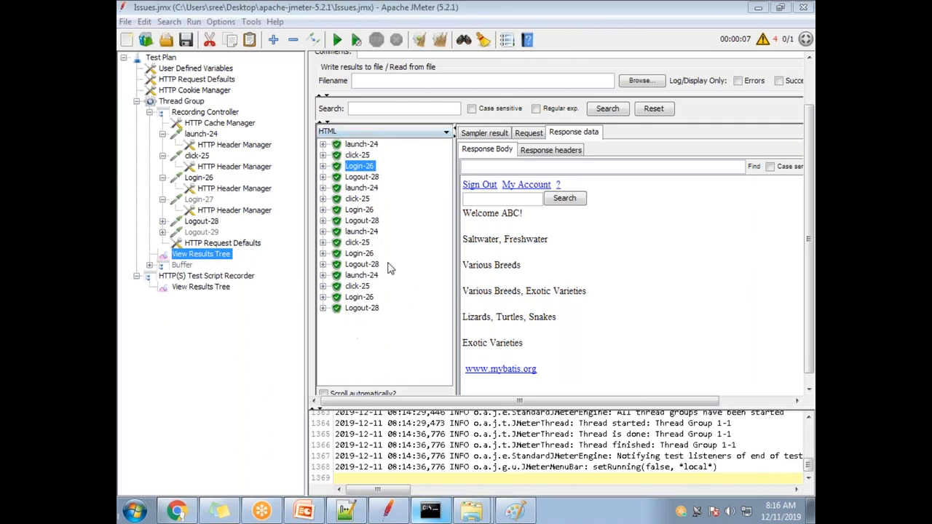
Examine the first launch-24 result's embedded sub-results, reading the request and response body of launch-24-1.
left_click(324, 145)
left_click(371, 156)
left_click(374, 178)
left_click(375, 200)
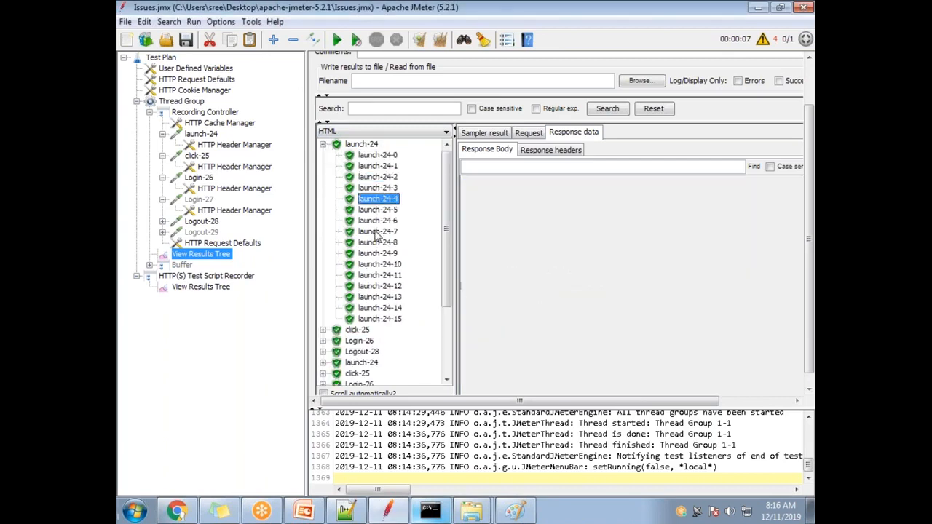
left_click(378, 166)
left_click(532, 135)
left_click_drag(694, 275, 459, 171)
left_click(579, 135)
left_click_drag(718, 354, 463, 183)
scroll(605, 308, "down", 6)
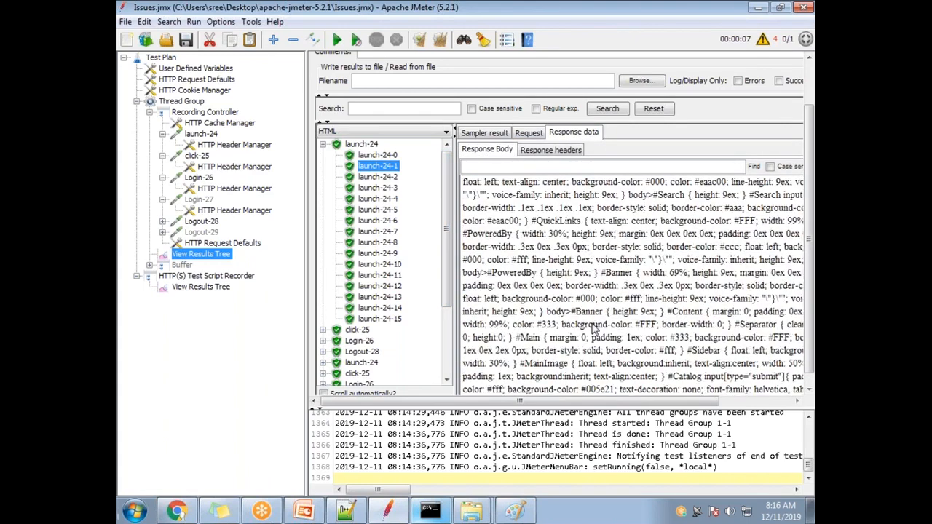
scroll(527, 290, "up", 6)
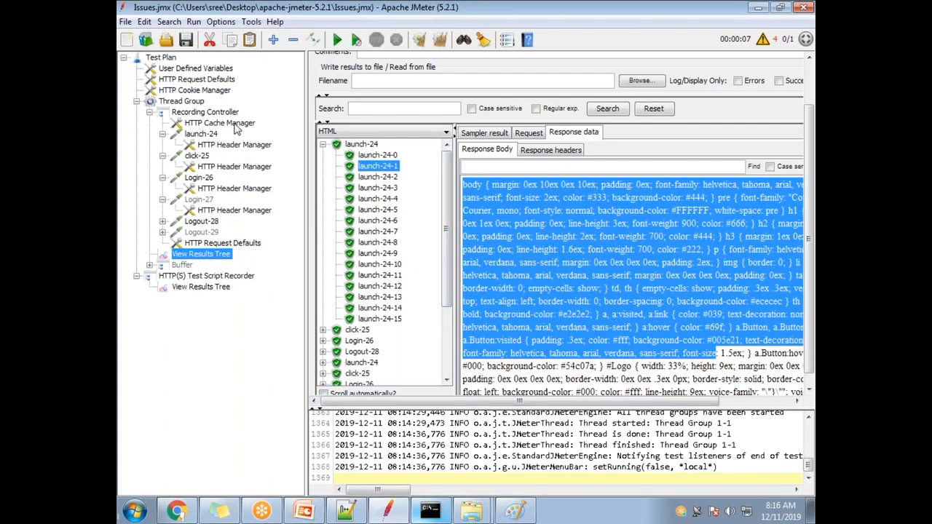
Collapse the launch-24, click-25, Login-26 and Login-27 samplers in the test plan tree.
left_click(163, 136)
left_click(164, 145)
left_click(164, 156)
left_click(165, 167)
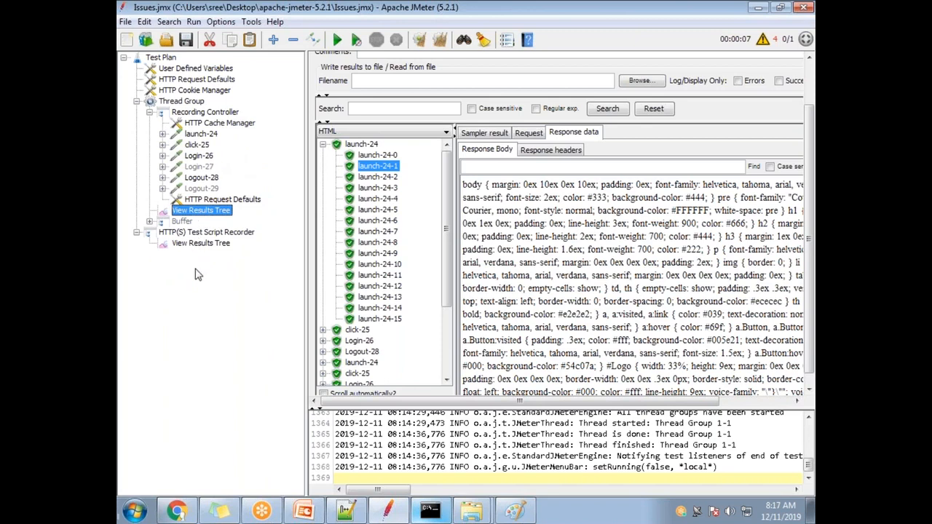
Add a View Results in Table listener and a Summary Report listener to the Thread Group and look over both.
right_click(193, 104)
mouse_move(222, 113)
mouse_move(439, 271)
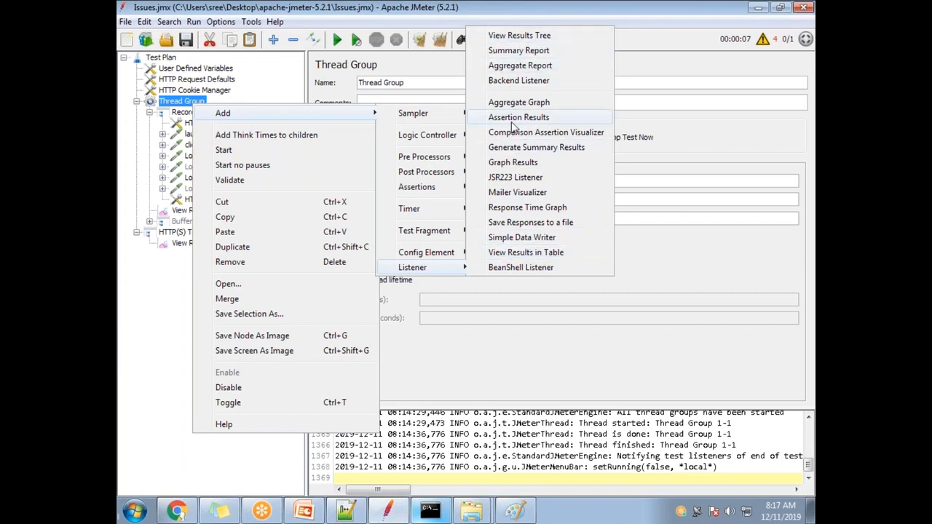
left_click(537, 254)
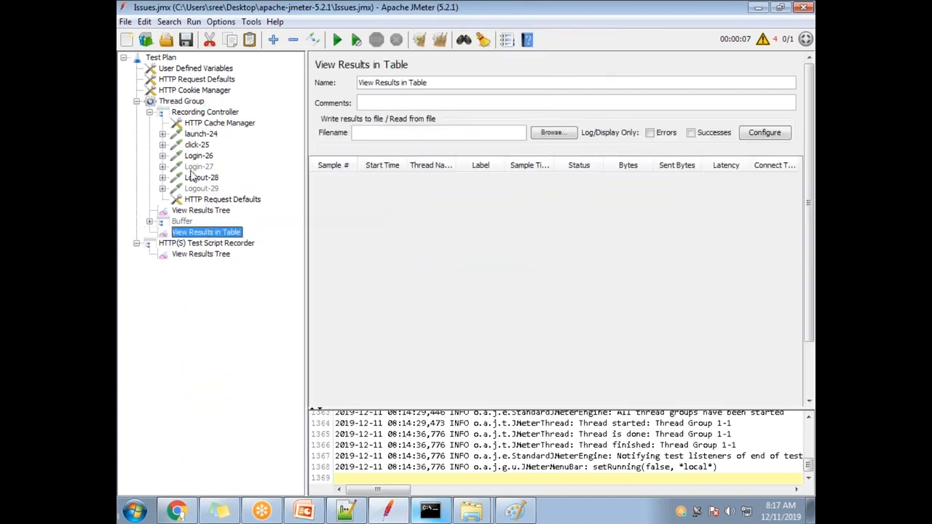
right_click(190, 102)
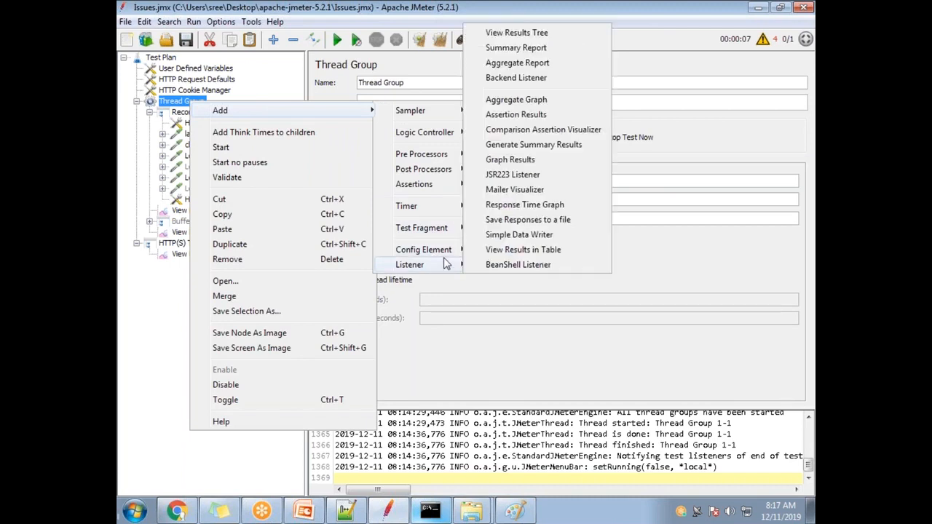
mouse_move(443, 266)
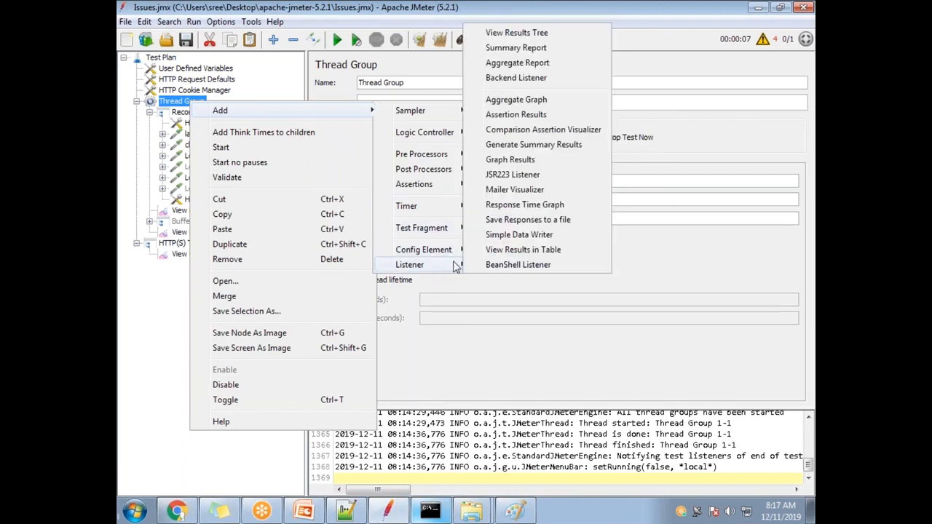
left_click(517, 48)
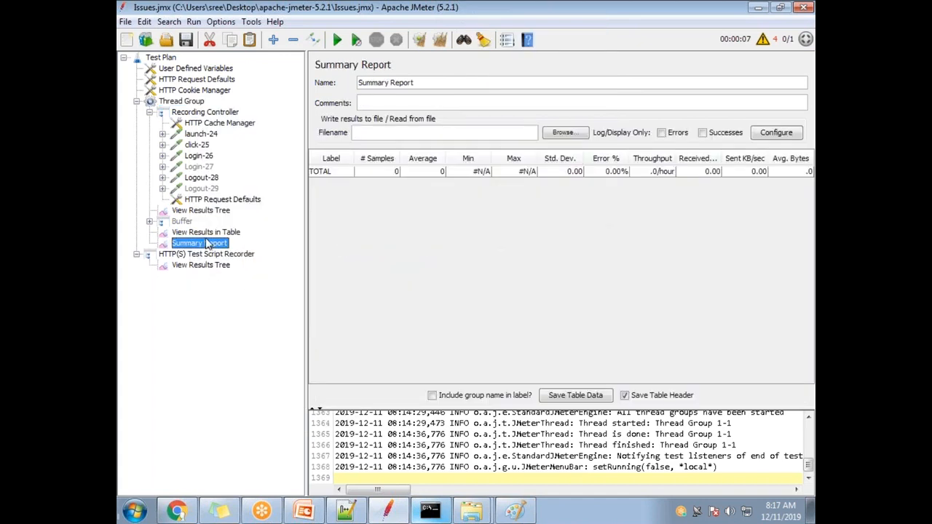
left_click(206, 233)
left_click(202, 244)
left_click(206, 234)
left_click(201, 243)
Remove the disabled Buffer controller from the Thread Group.
left_click(187, 223)
key("Delete")
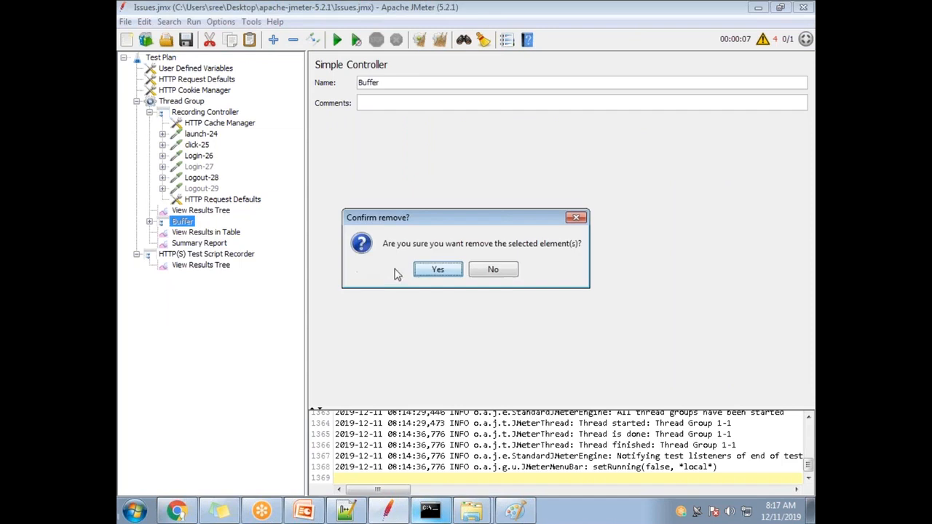
left_click(439, 270)
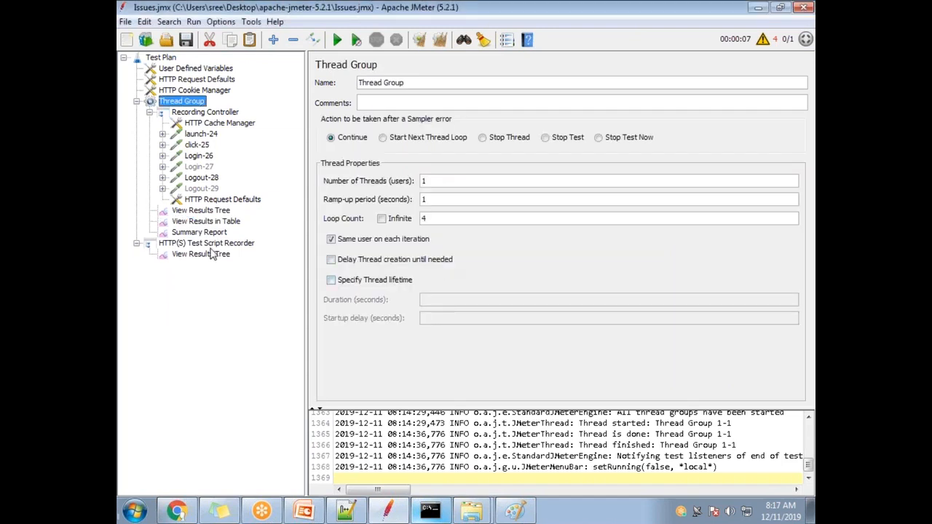
Inspect the HTML-rendered response bodies of sub-results launch-24-2 through launch-24-11 in the Thread Group's View Results Tree.
left_click(210, 212)
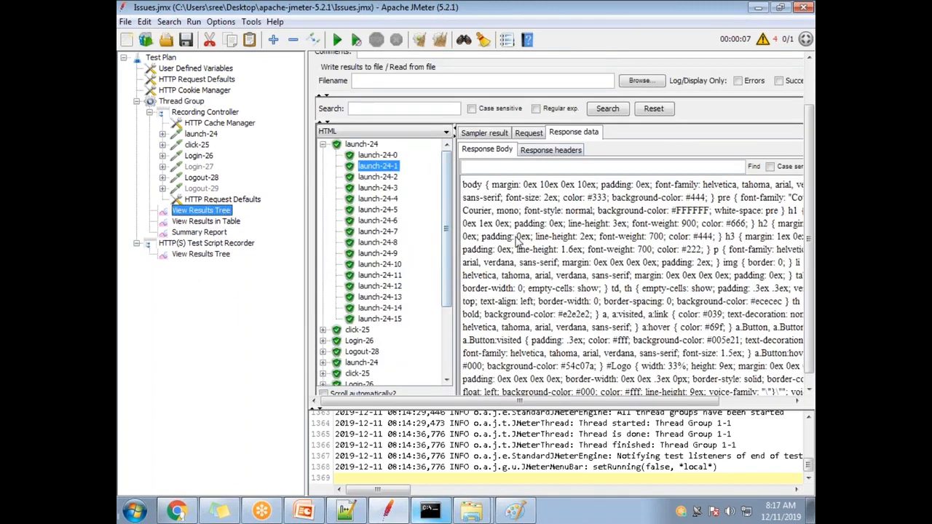
left_click(401, 133)
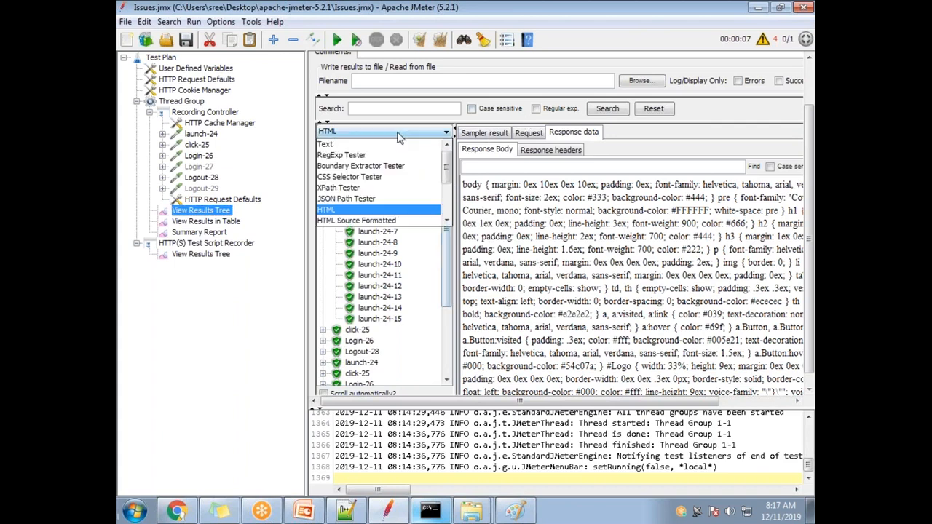
left_click(448, 208)
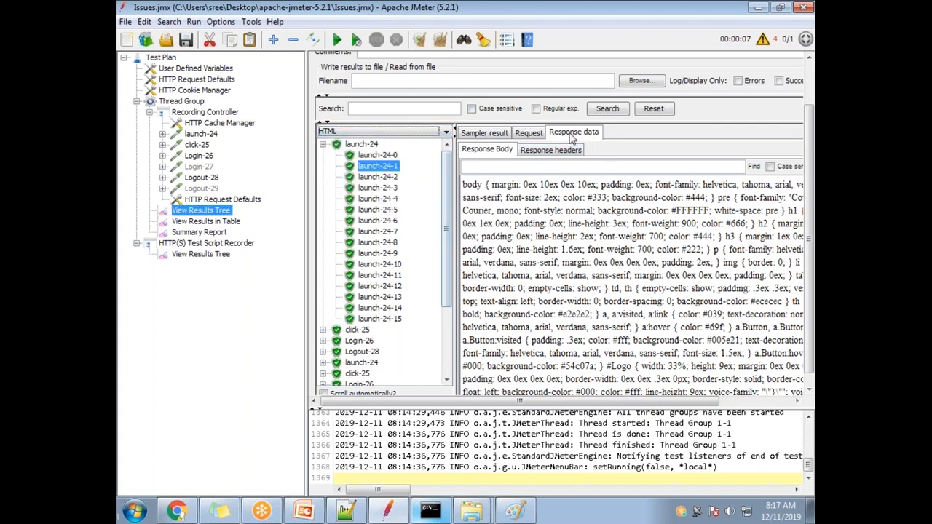
left_click(390, 177)
left_click(387, 188)
left_click(385, 199)
left_click(384, 210)
left_click(382, 221)
left_click(381, 232)
left_click(381, 242)
left_click(382, 253)
left_click(385, 264)
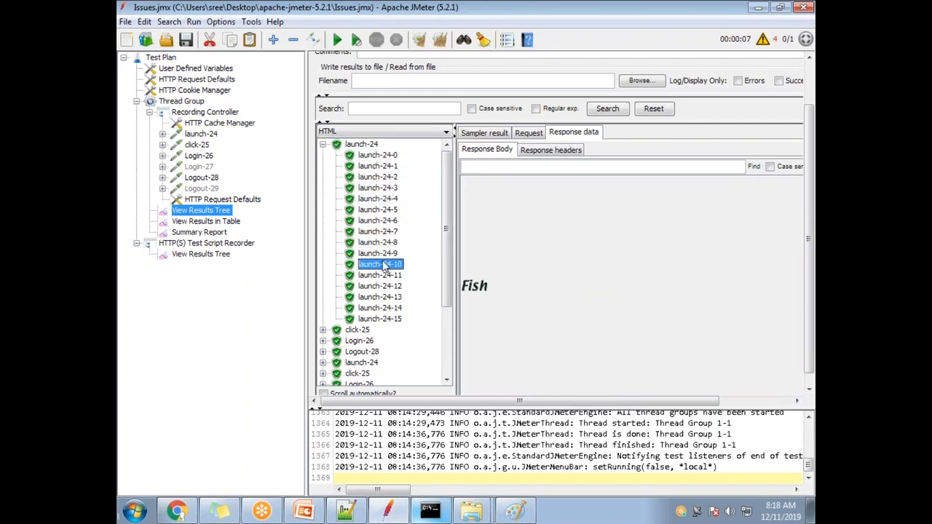
left_click(386, 275)
Compare the Thread Group's View Results Tree, View Results in Table and Summary Report listeners, and check the recorder's results tree and its file name.
left_click(236, 222)
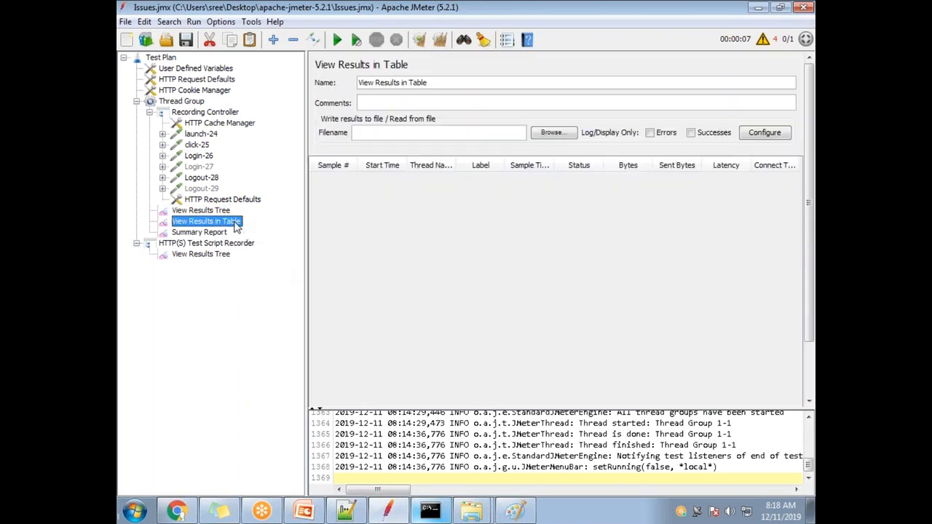
left_click(218, 211)
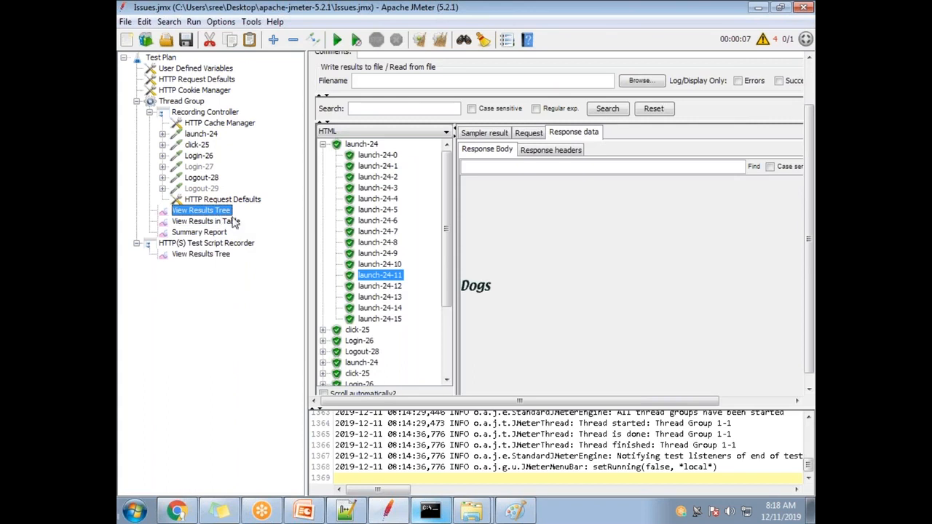
left_click(322, 145)
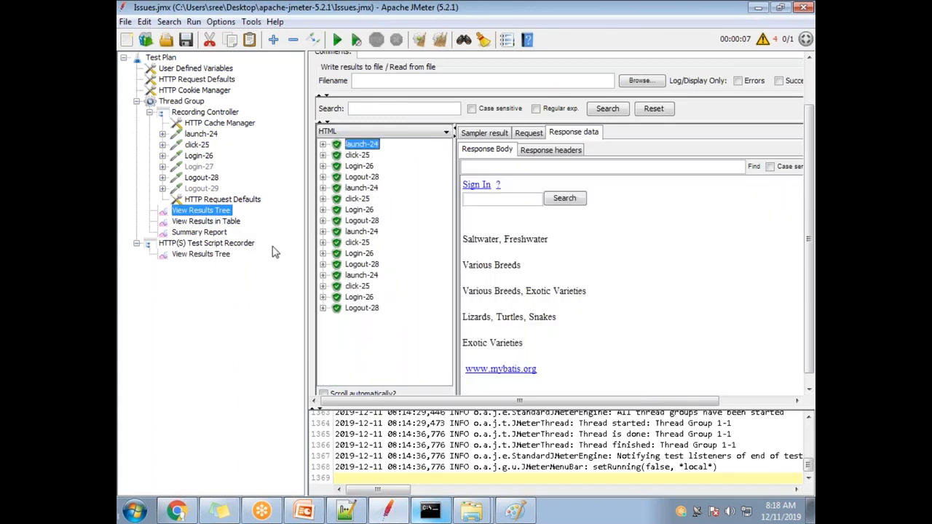
left_click(218, 222)
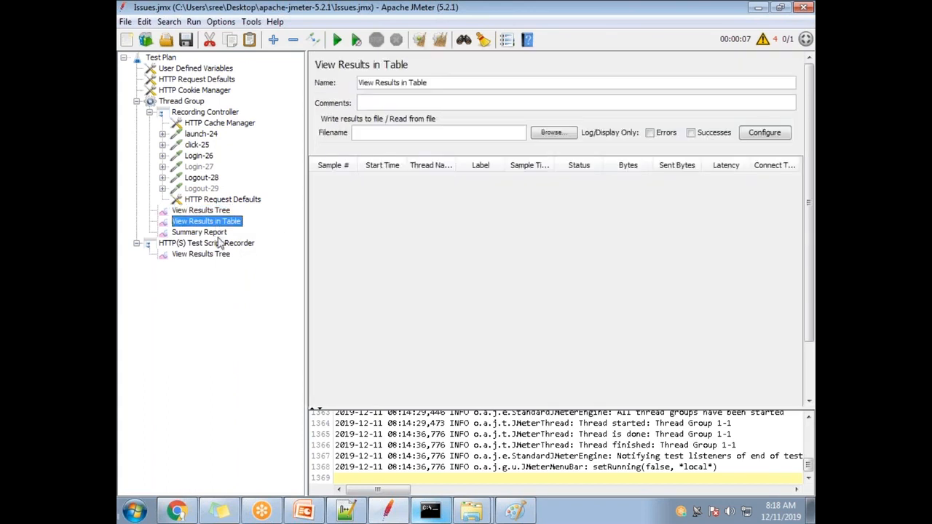
left_click(217, 234)
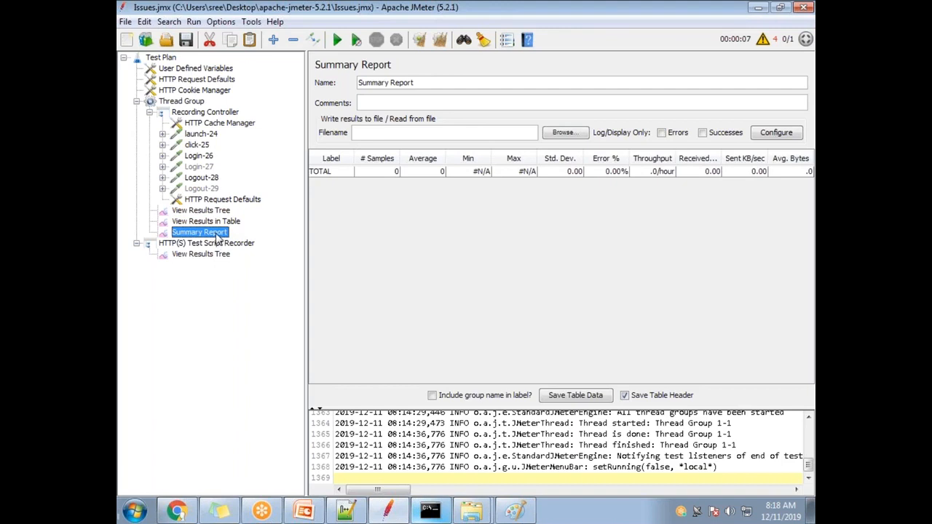
left_click(218, 223)
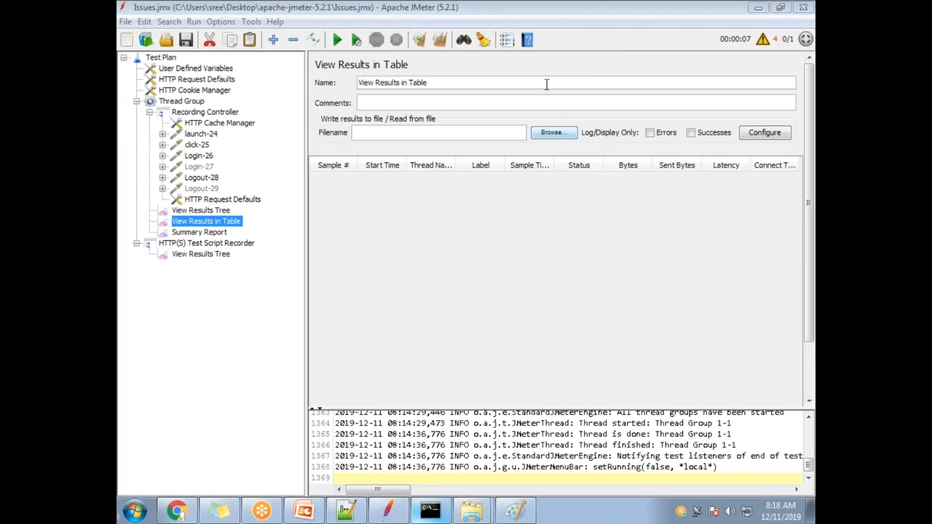
left_click(218, 211)
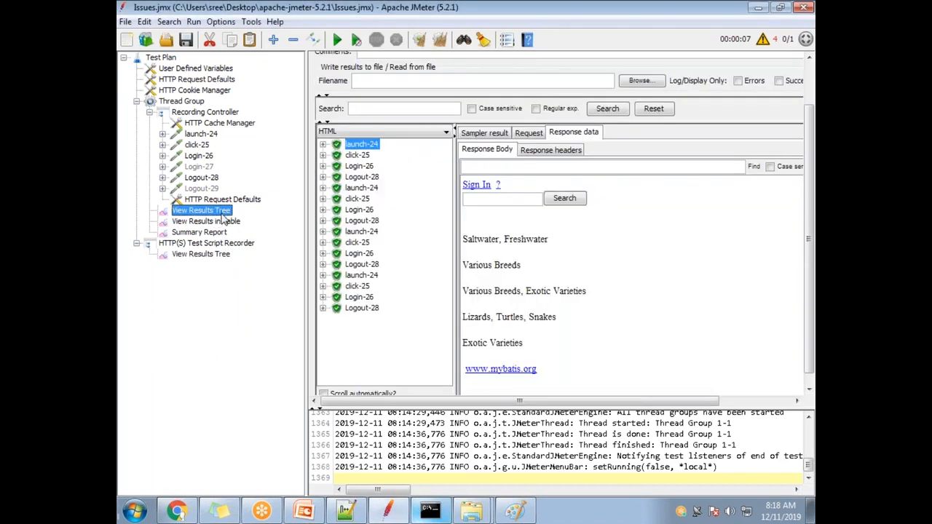
left_click(218, 221)
left_click(218, 232)
left_click(221, 211)
left_click(227, 255)
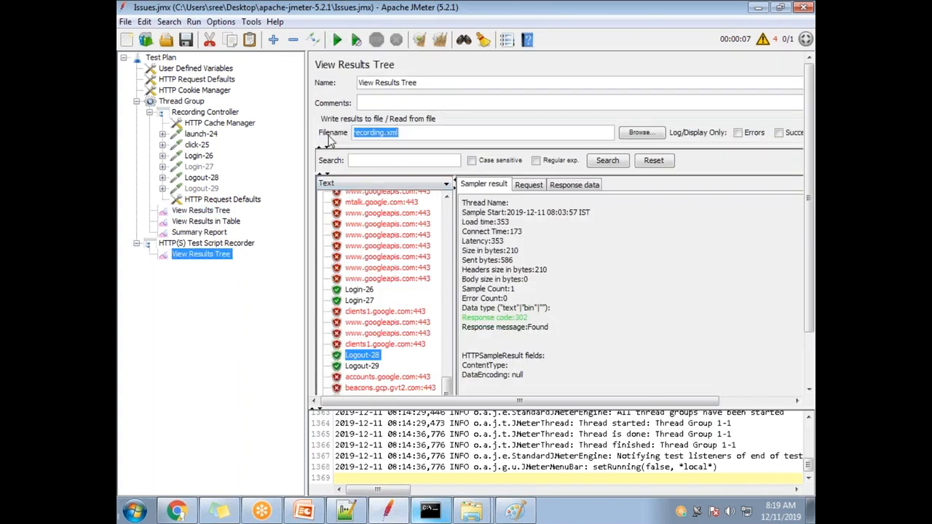
left_click(207, 232)
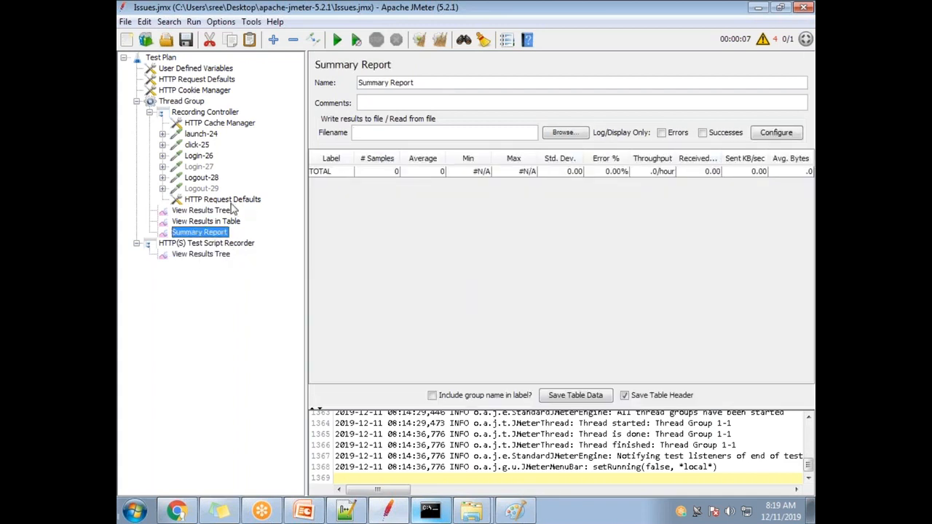
left_click(219, 210)
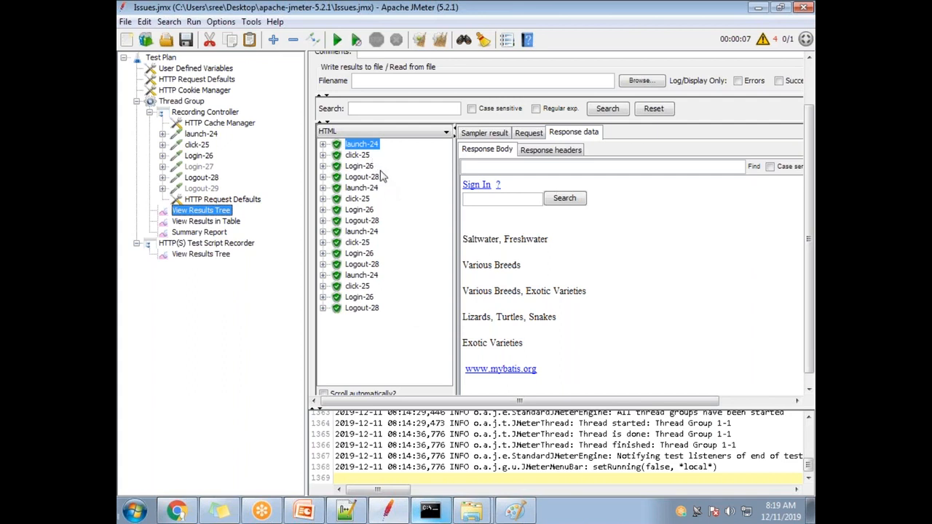
Set the Thread Group's loop count to 1 and run the test plan again with the View Results Tree open.
left_click(182, 102)
double_click(426, 218)
type("1")
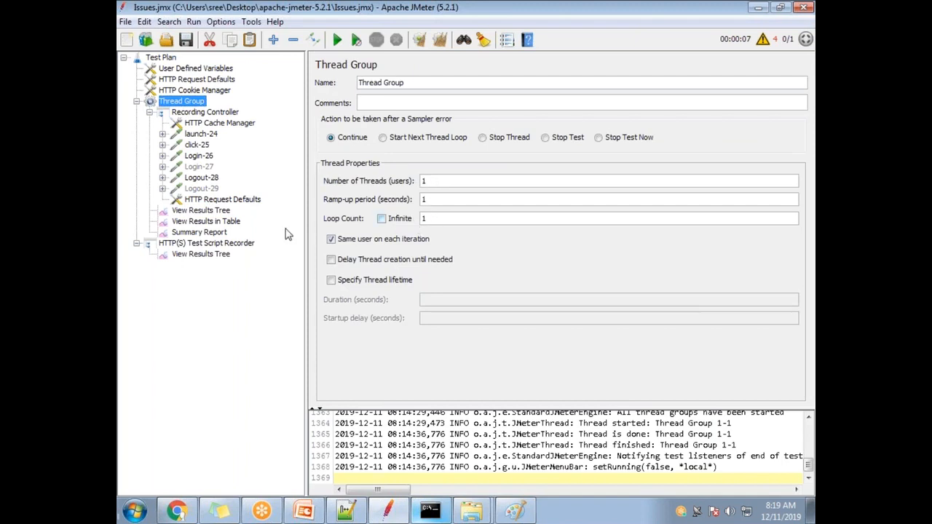
left_click(207, 212)
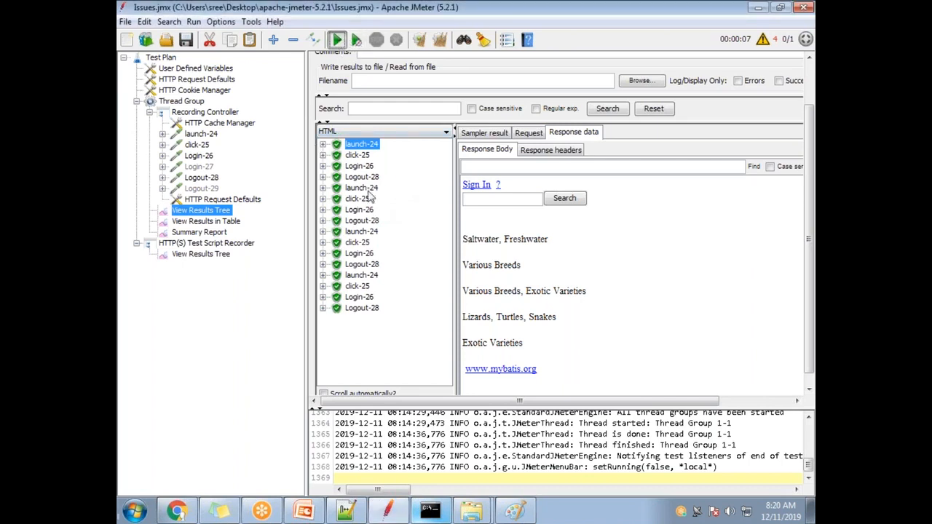
left_click(337, 40)
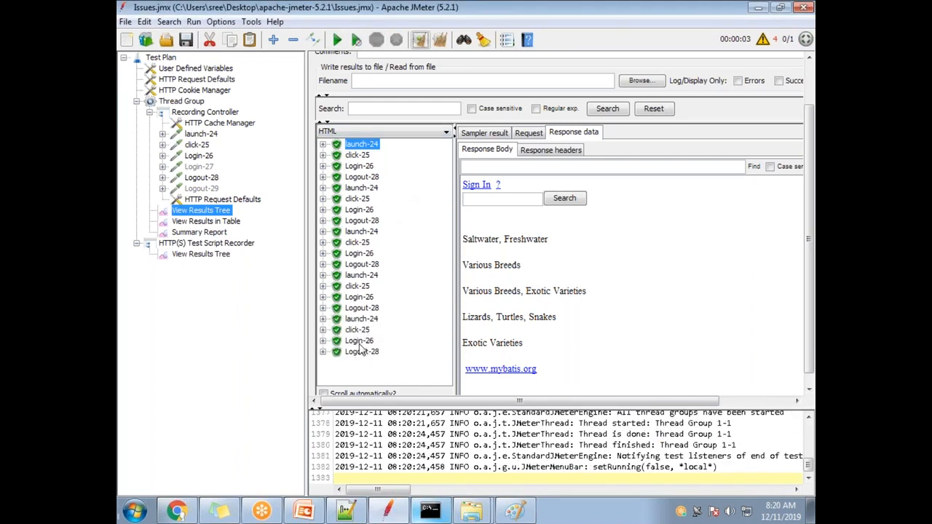
View the response of the most recent launch-24 result and restore the JMeter window from its maximized size.
left_click(360, 321)
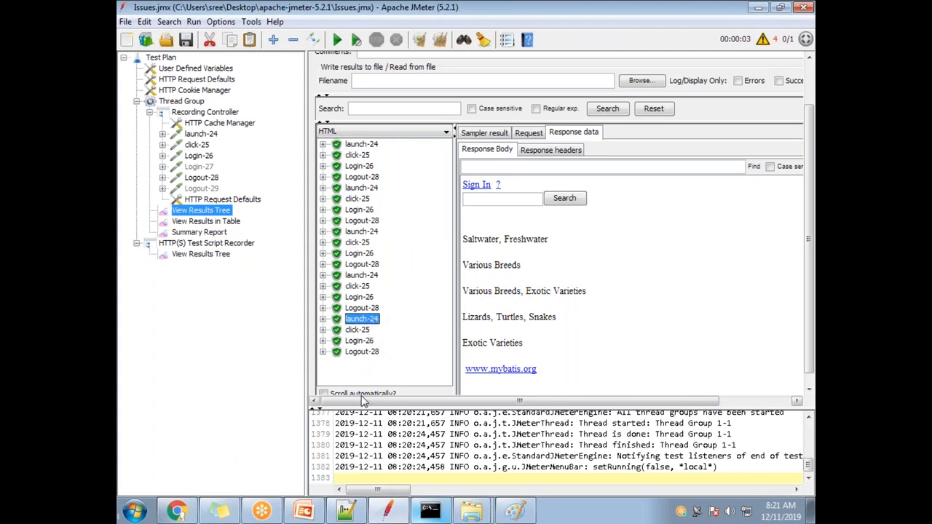
double_click(291, 11)
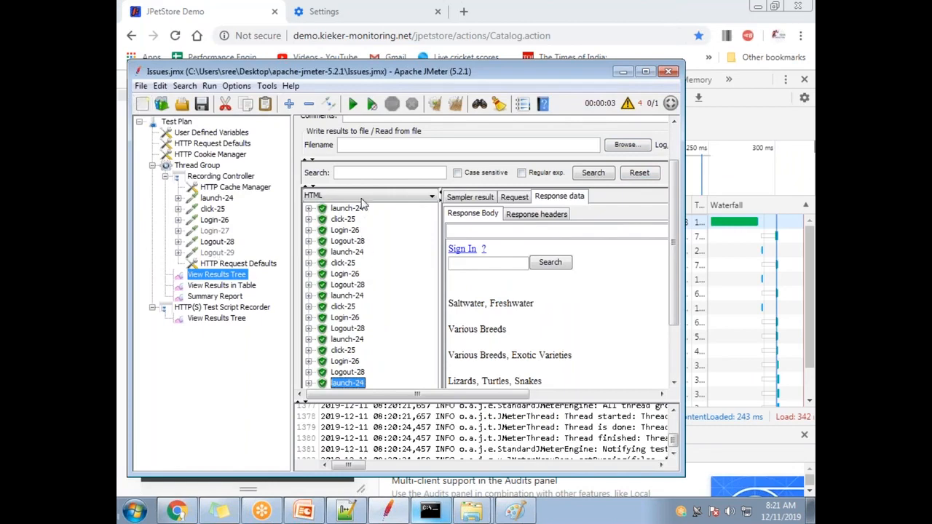
Maximize the JMeter window and compare the recorder's View Results Tree with the Thread Group's View Results Tree.
double_click(399, 73)
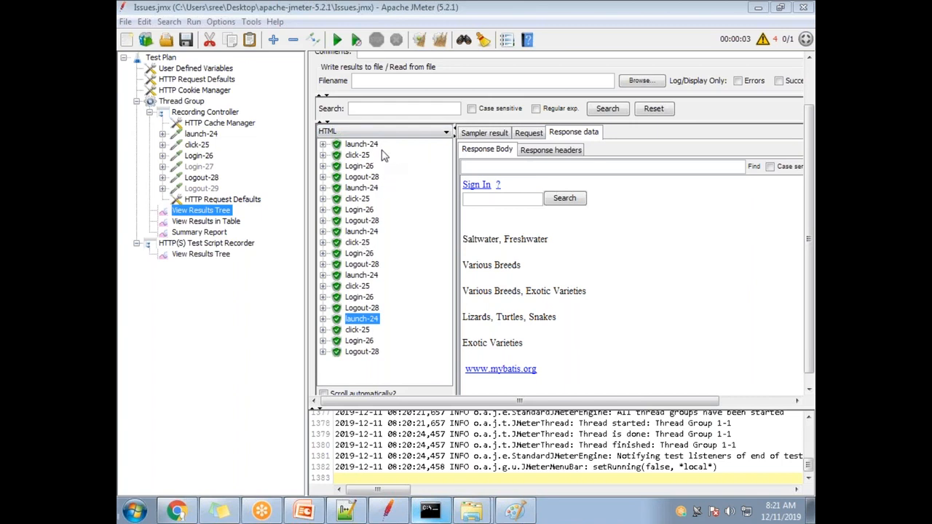
left_click(201, 254)
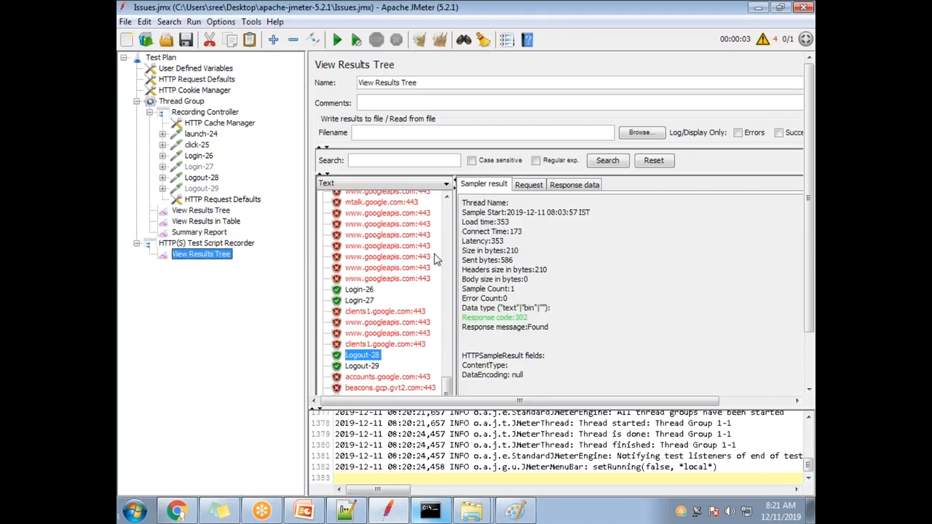
left_click(212, 212)
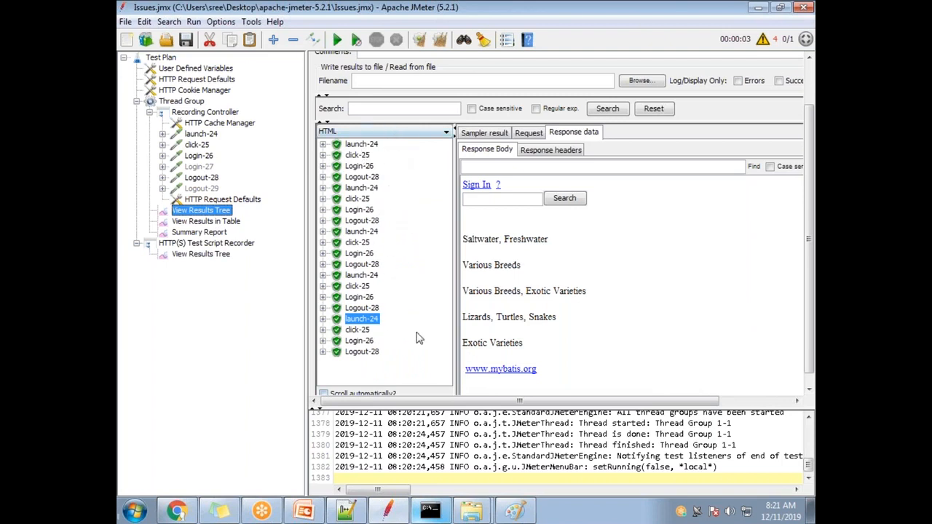
Examine the results-file chooser of the Thread Group's View Results Tree and its accepted file types without choosing a file.
left_click(435, 112)
scroll(365, 138, "up", 3)
left_click(365, 138)
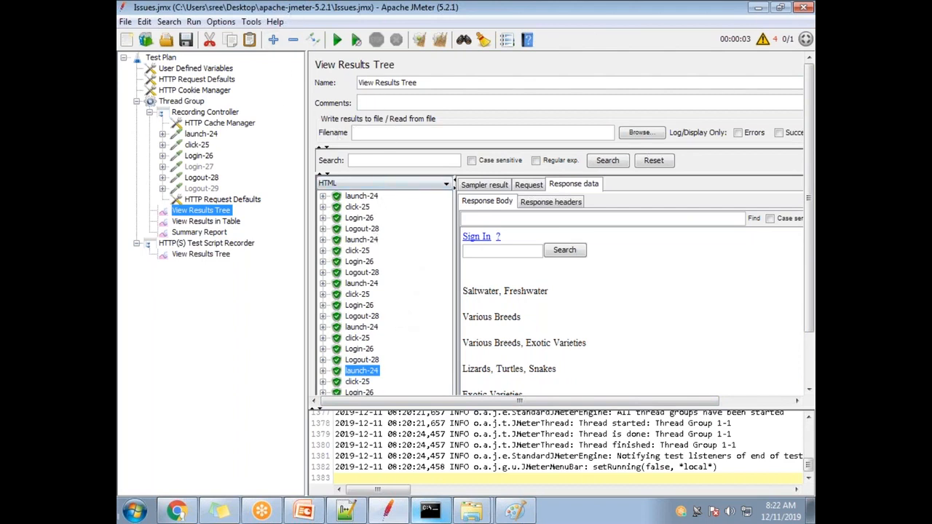
left_click(641, 134)
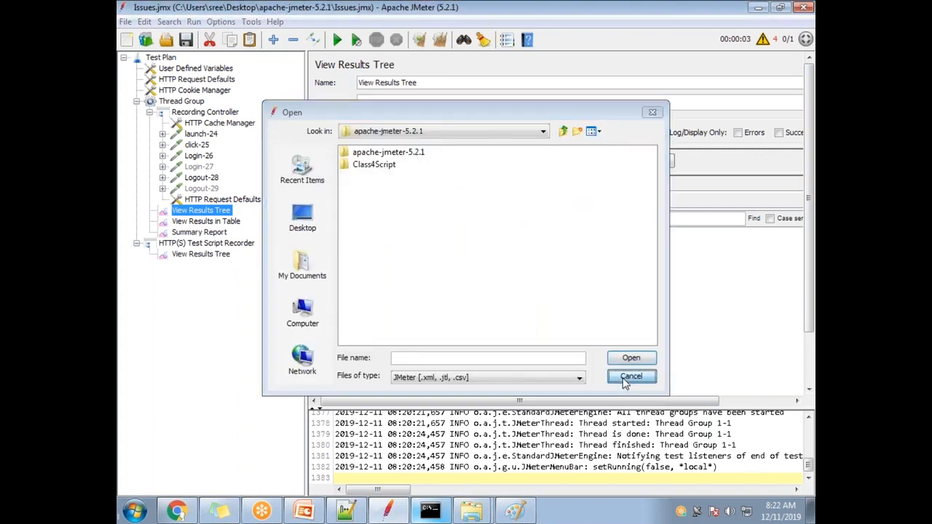
left_click(628, 379)
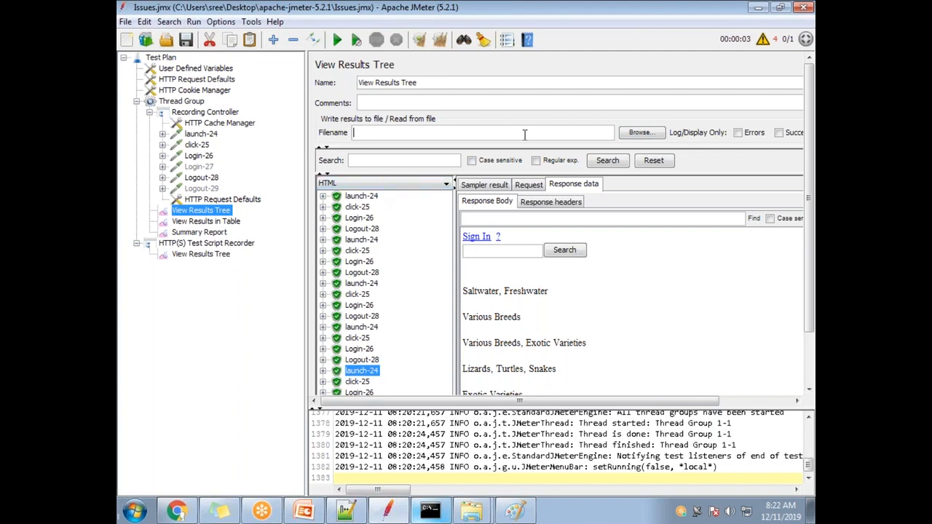
left_click(640, 132)
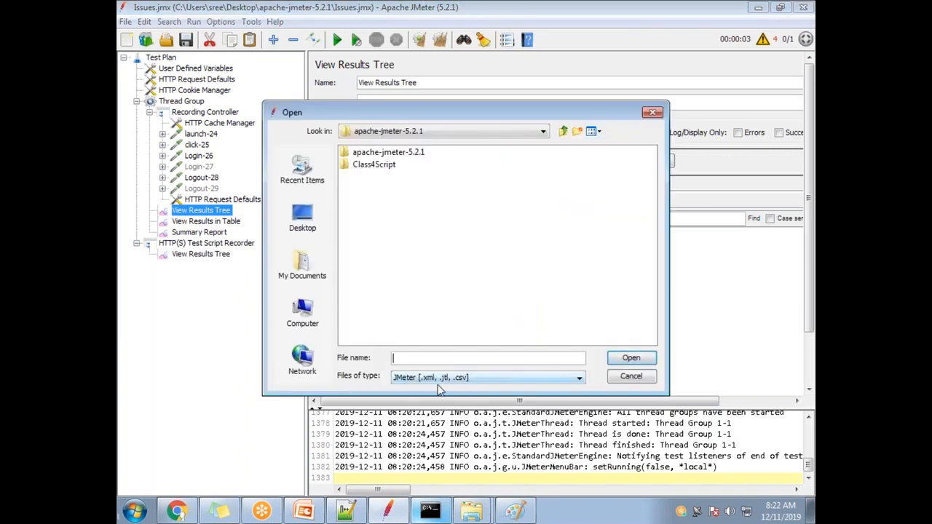
left_click(631, 377)
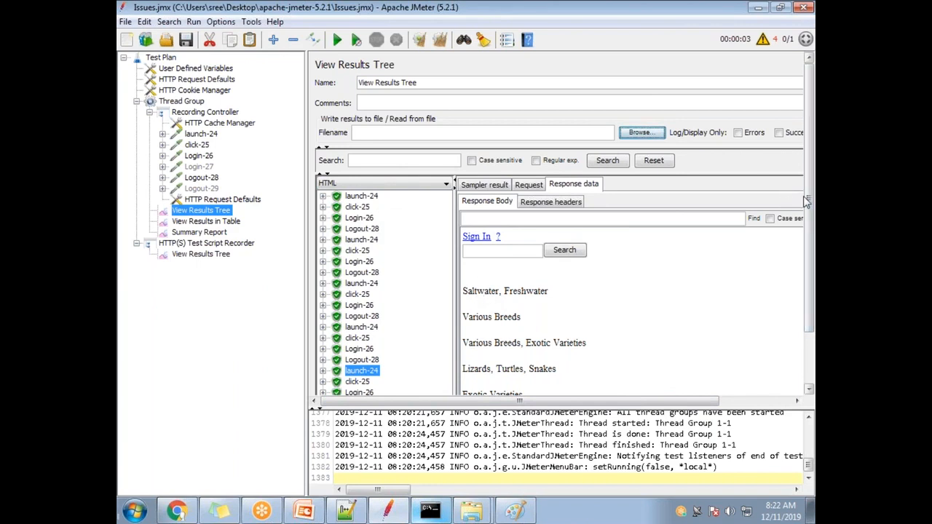
Review the recorded samples in the HTTP(S) Test Script Recorder's View Results Tree.
scroll(803, 351, "down", 3)
scroll(804, 350, "up", 3)
left_click(190, 255)
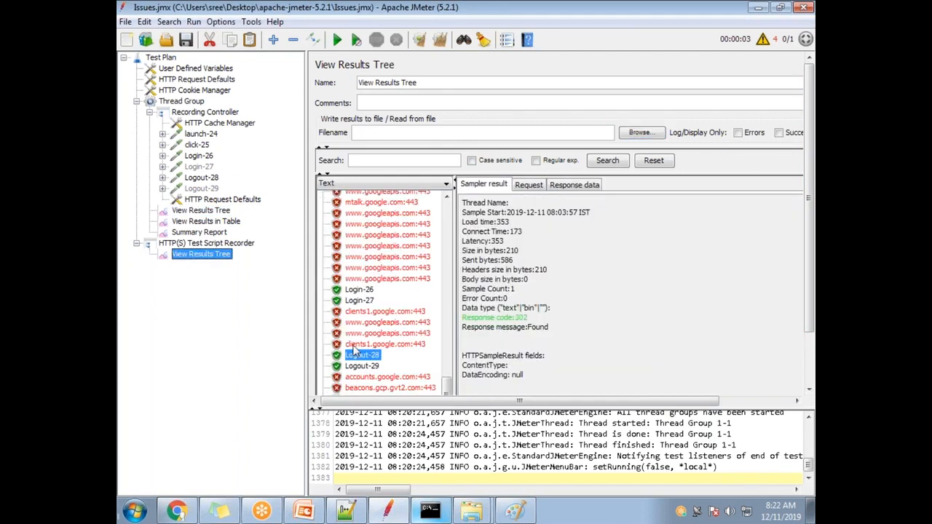
Clear the Thread Group's View Results Tree, View Results in Table and Summary Report listeners one at a time.
left_click(198, 212)
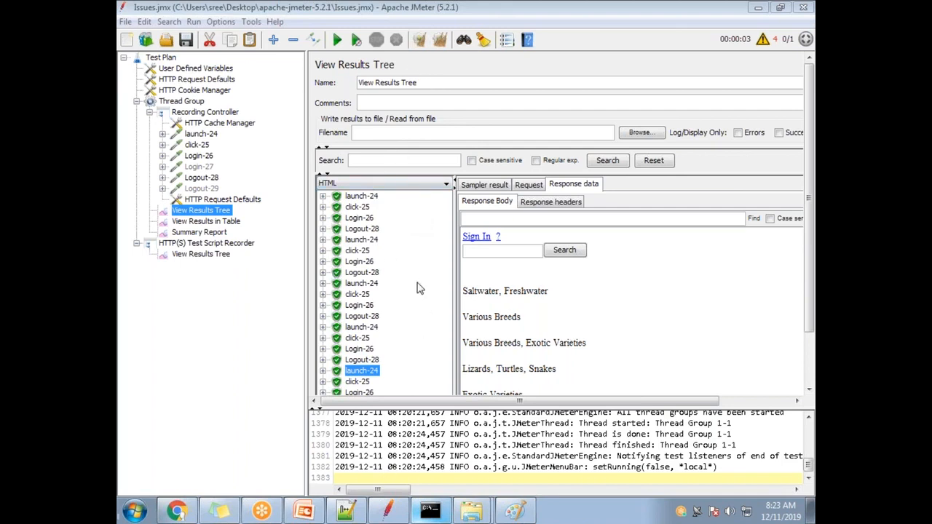
left_click(420, 40)
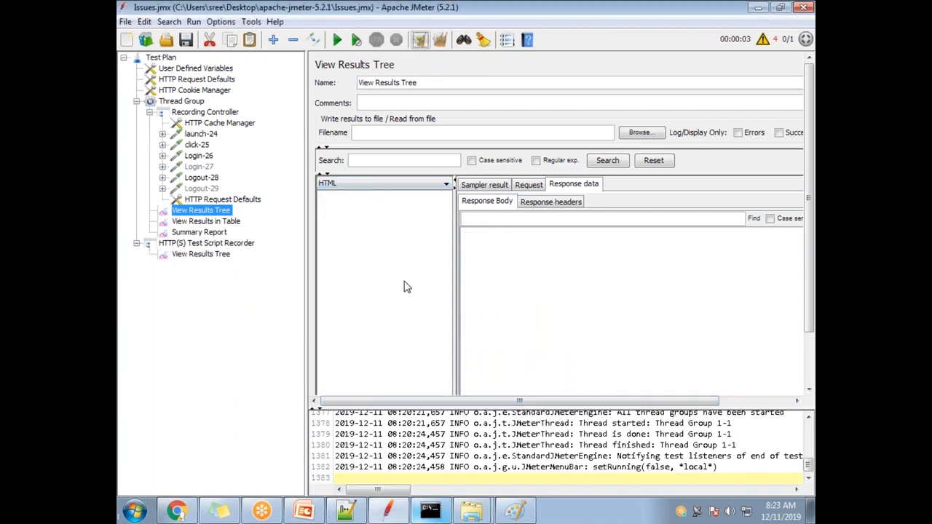
left_click(235, 222)
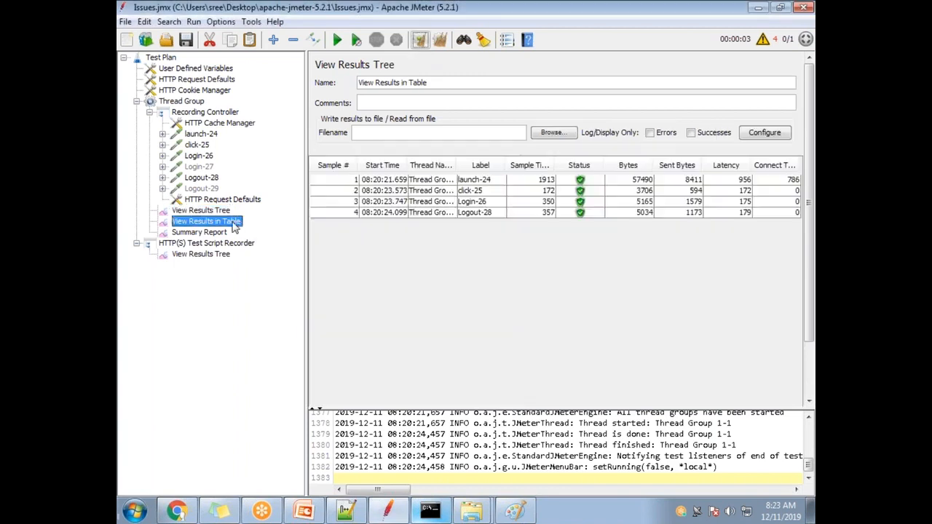
left_click(222, 233)
left_click(220, 224)
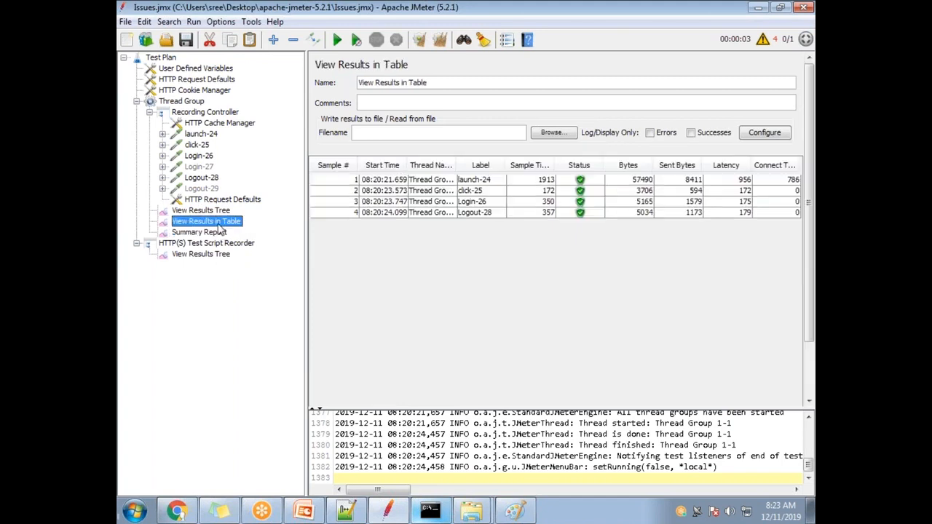
left_click(420, 40)
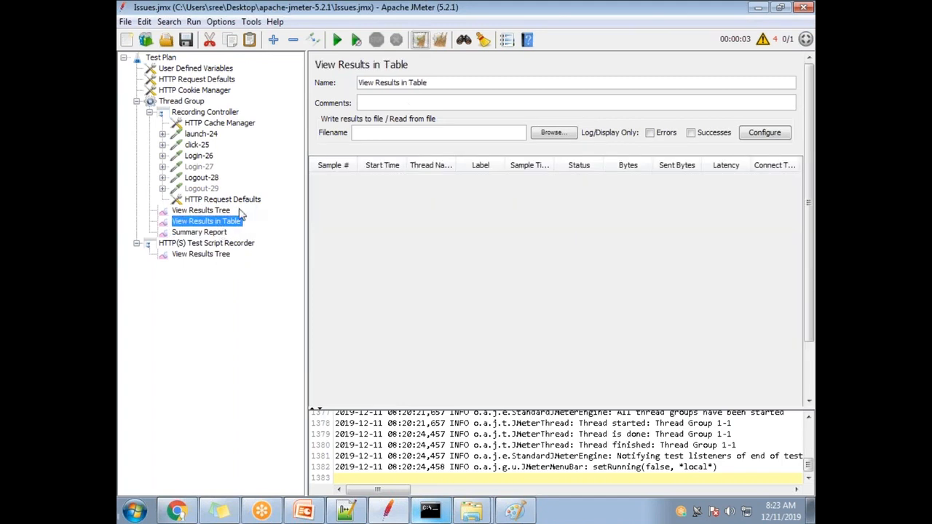
left_click(206, 233)
left_click(421, 40)
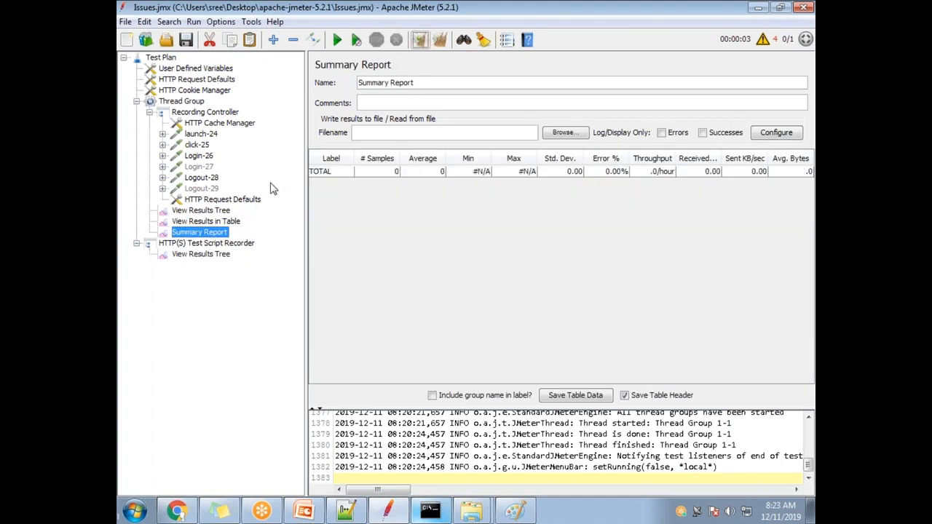
Run the test plan with View Results in Table open and widen the Sample Time(ms) column to show its full heading.
left_click(210, 222)
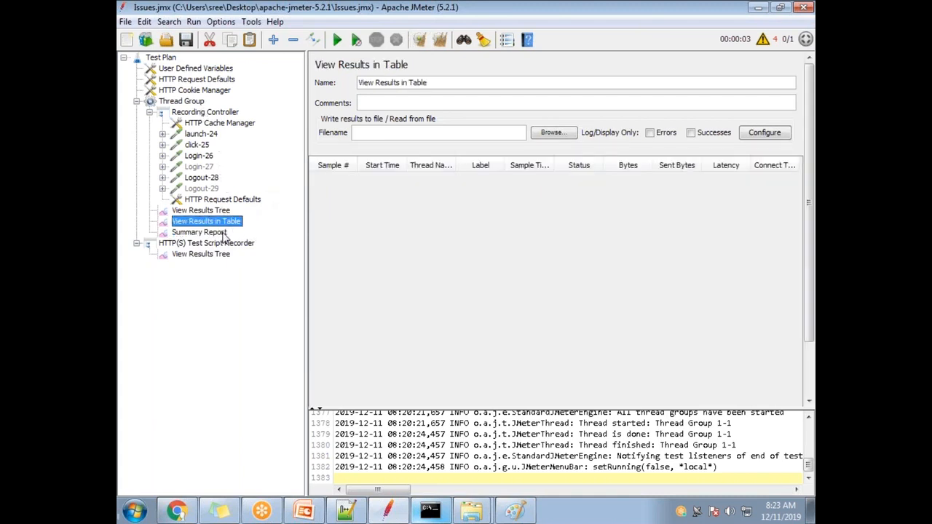
left_click(337, 40)
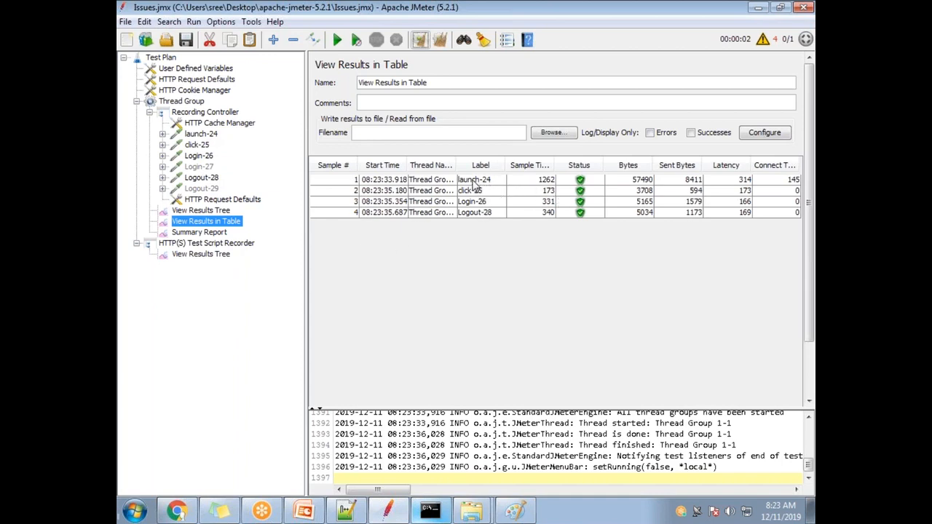
left_click(543, 180)
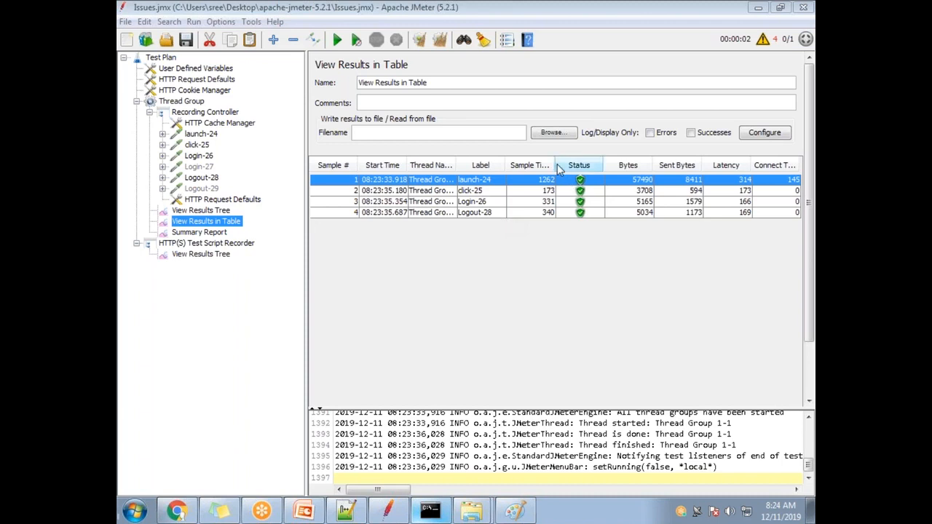
left_click_drag(556, 165, 606, 165)
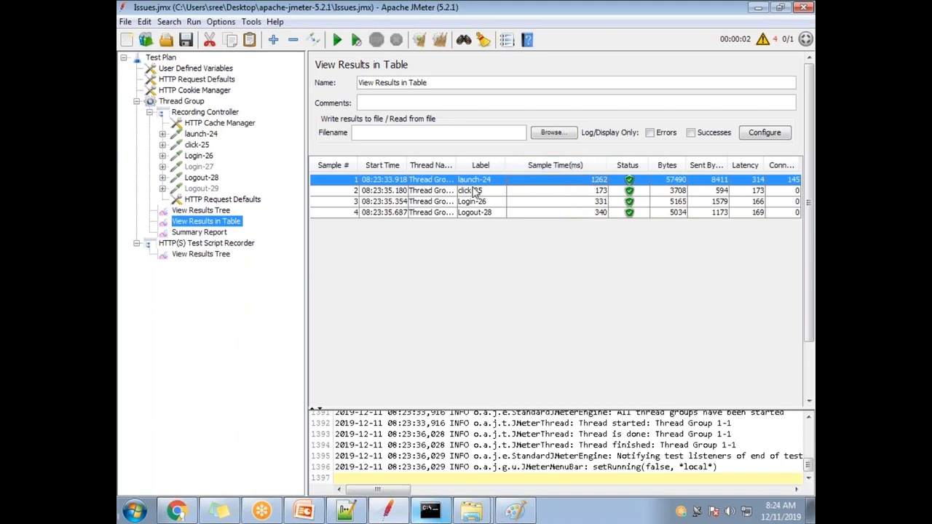
Examine the sample times of the click-25, Login-26 and Logout-28 rows in View Results in Table.
left_click(566, 194)
left_click(594, 202)
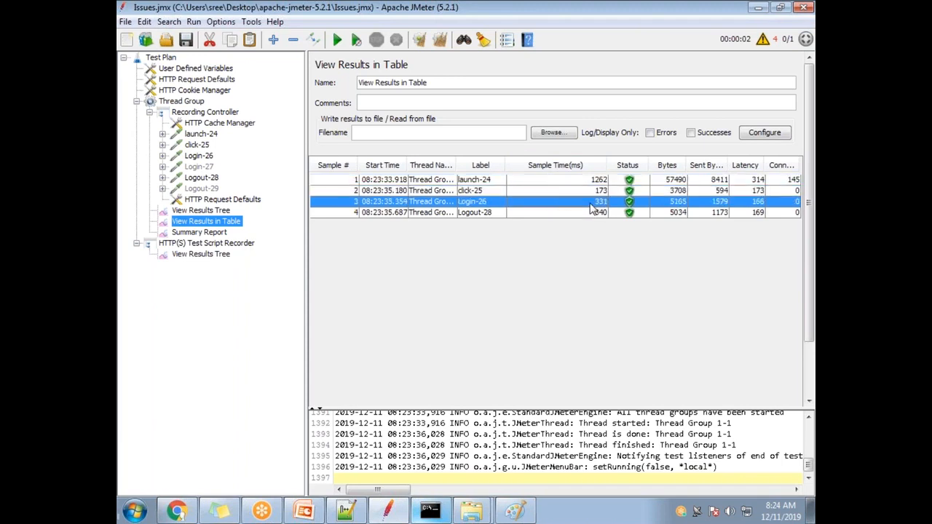
left_click(594, 213)
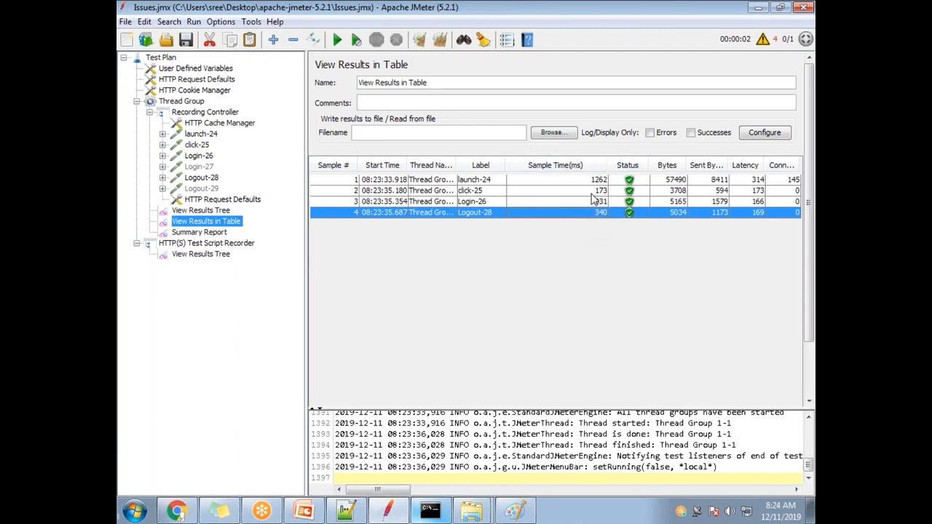
Examine the launch-24, click-25, Login-26 and Logout-28 rows in the Summary Report.
left_click(193, 233)
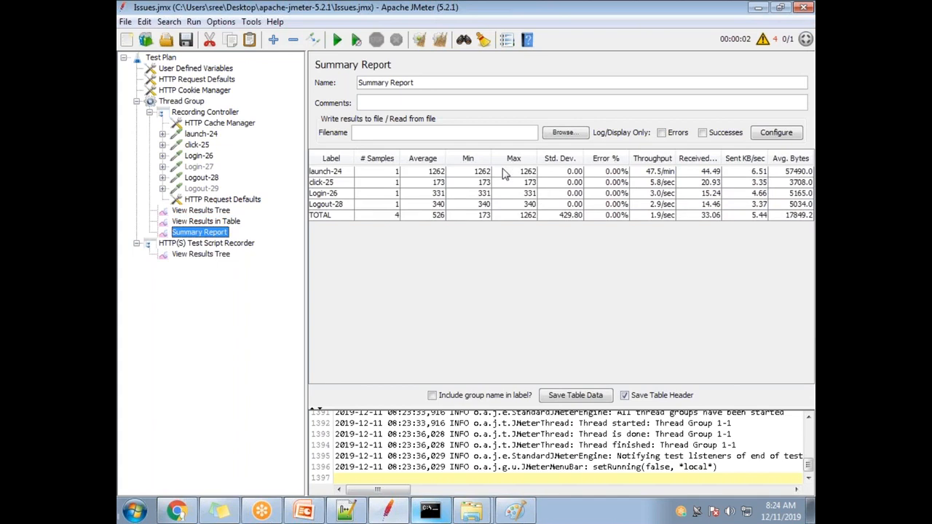
left_click(331, 174)
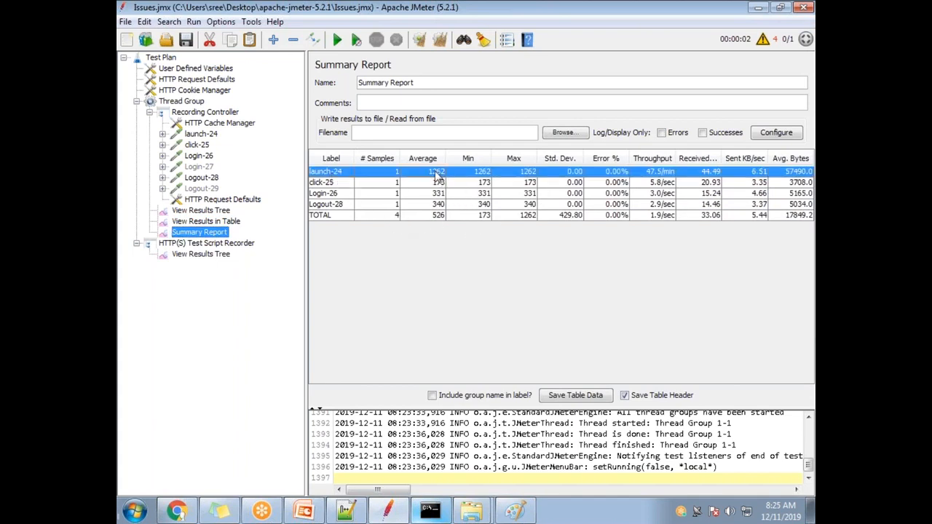
left_click(322, 184)
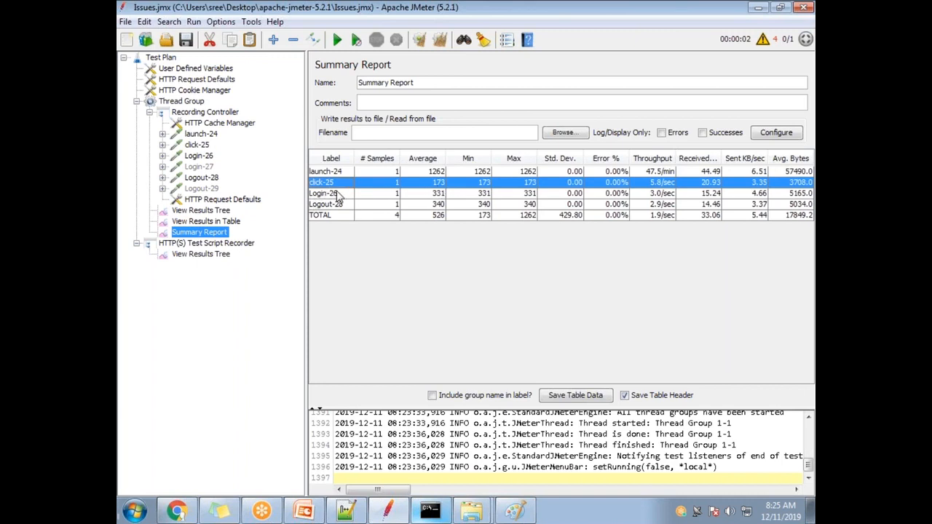
left_click(337, 195)
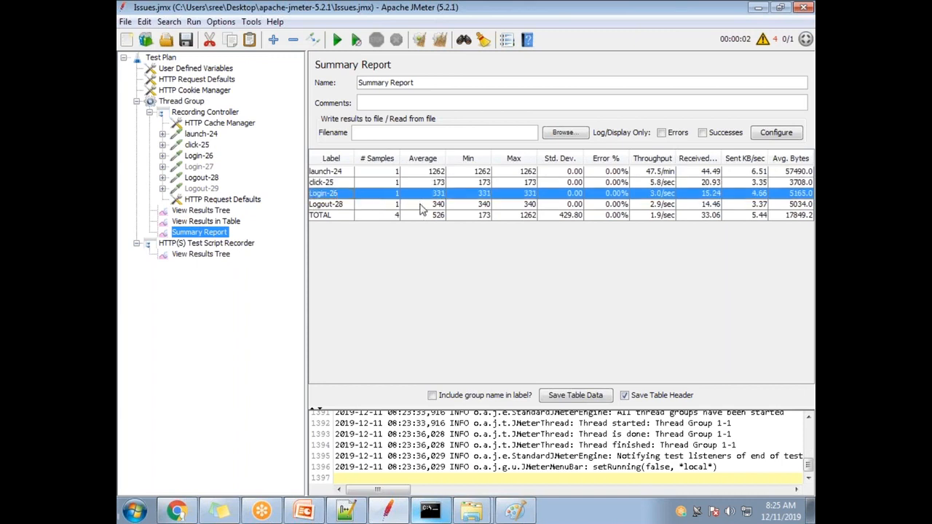
left_click(329, 205)
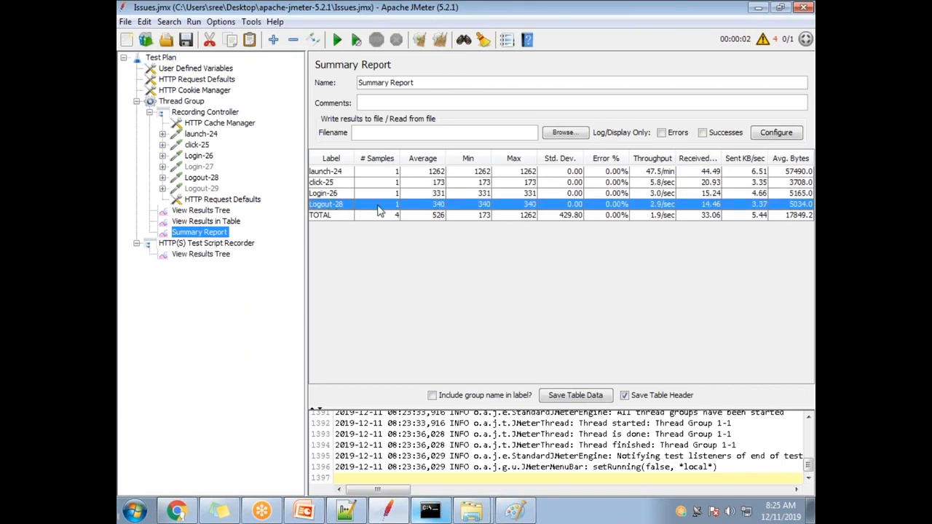
Compare the per-sample rows in View Results in Table with the aggregated rows in the Summary Report.
left_click(218, 223)
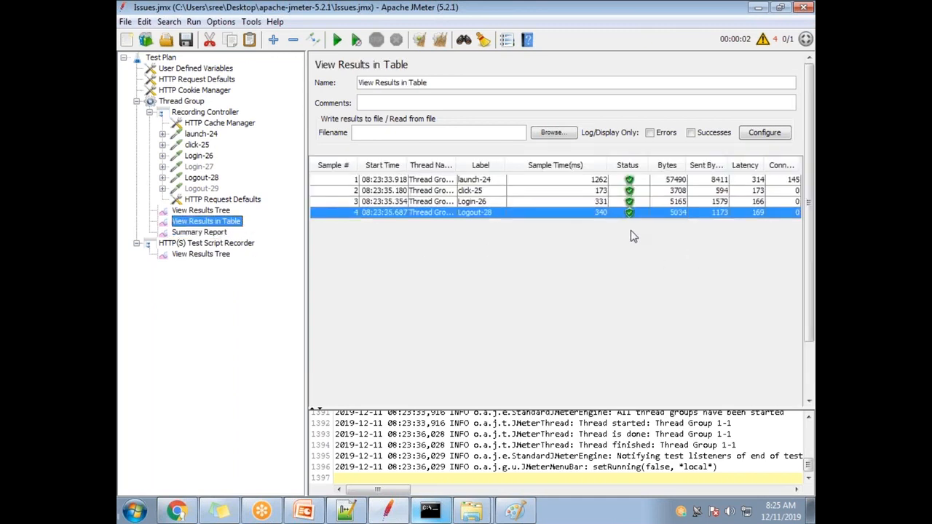
left_click(212, 233)
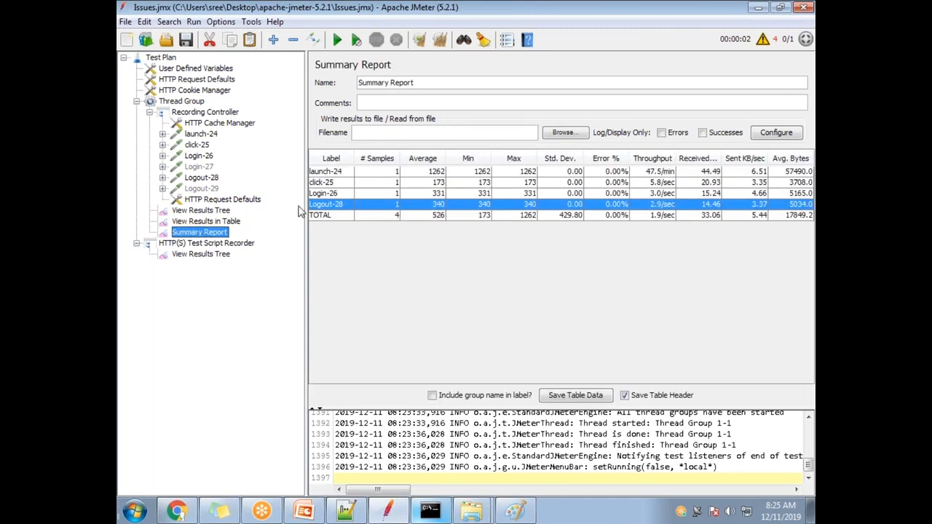
left_click(206, 222)
left_click(218, 232)
left_click(222, 225)
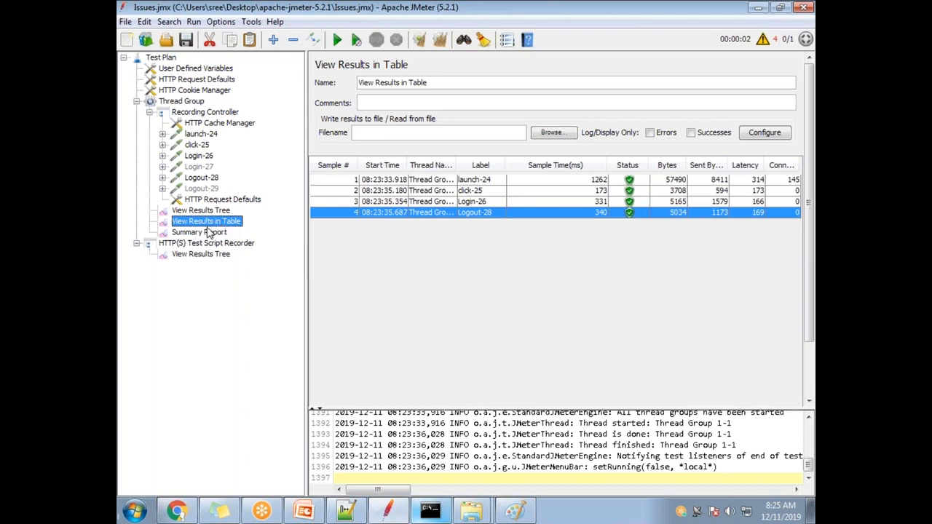
left_click(211, 231)
left_click(215, 225)
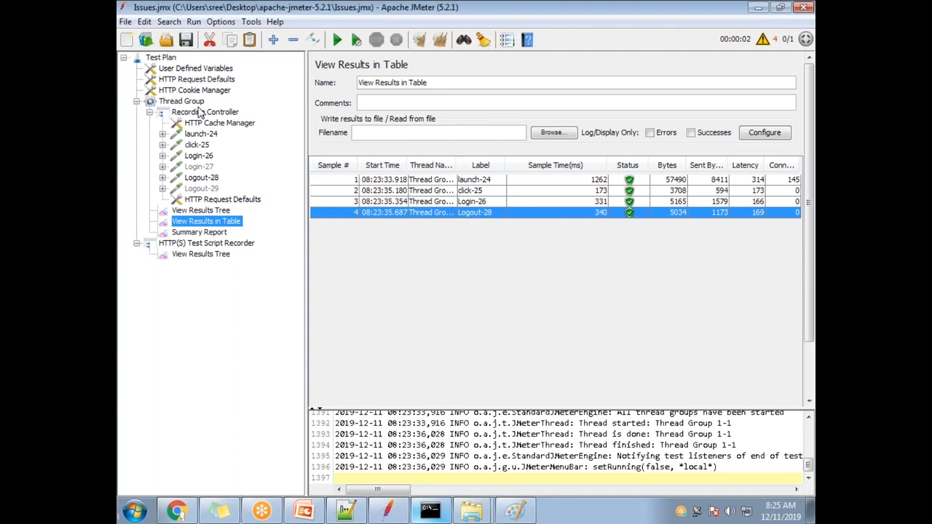
Set the Thread Group's loop count to 4.
left_click(200, 112)
left_click(197, 103)
left_click(452, 223)
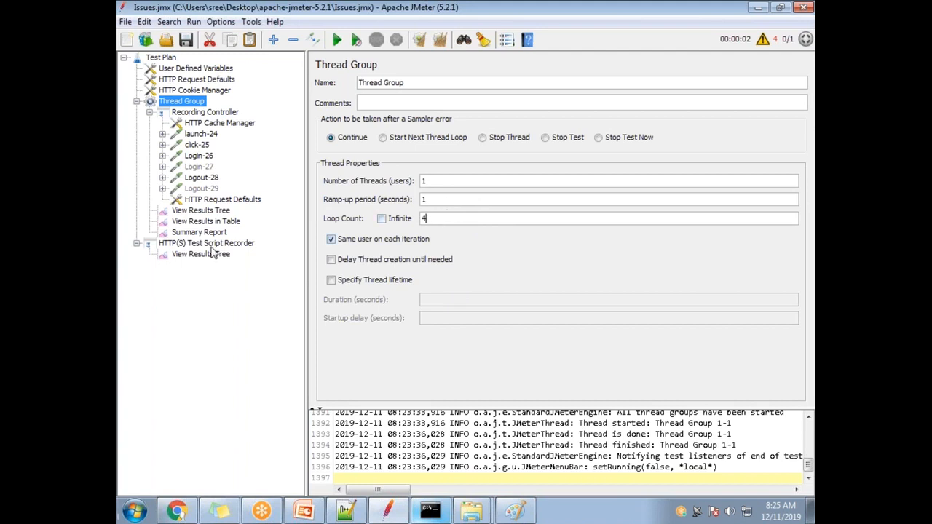
Go through the Thread Group's listeners and clear all their results together with the log, leaving the Summary Report open.
left_click(211, 222)
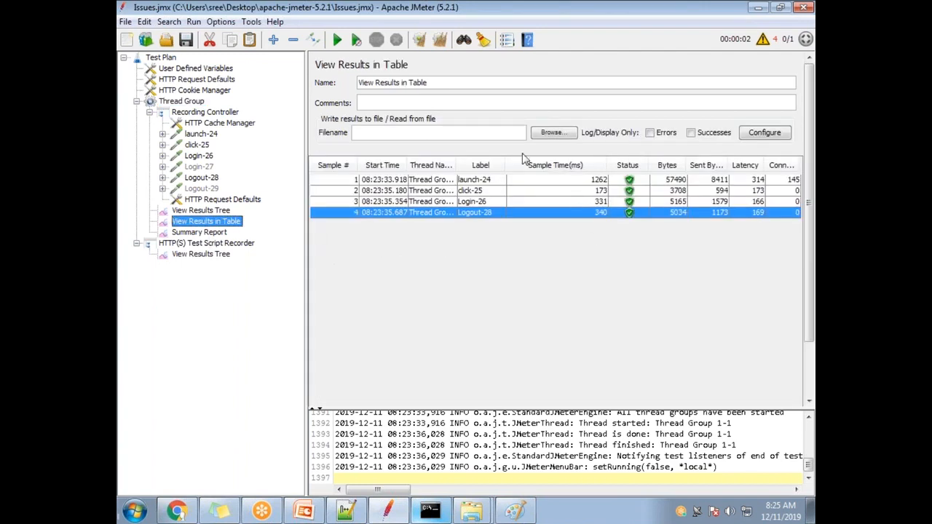
left_click(419, 39)
left_click(216, 233)
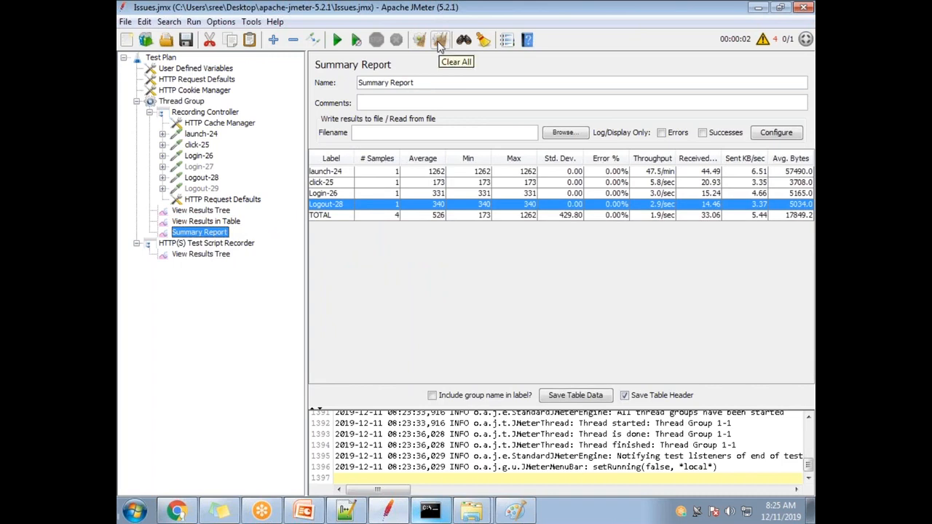
left_click(216, 211)
key("Down")
key("Up")
key("Down")
key("Up")
key("Down")
key("Down")
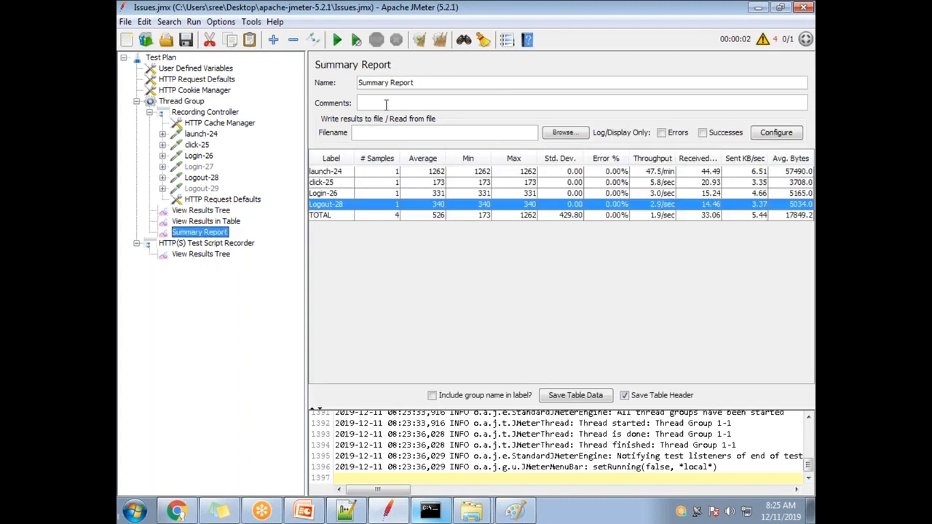
left_click(441, 40)
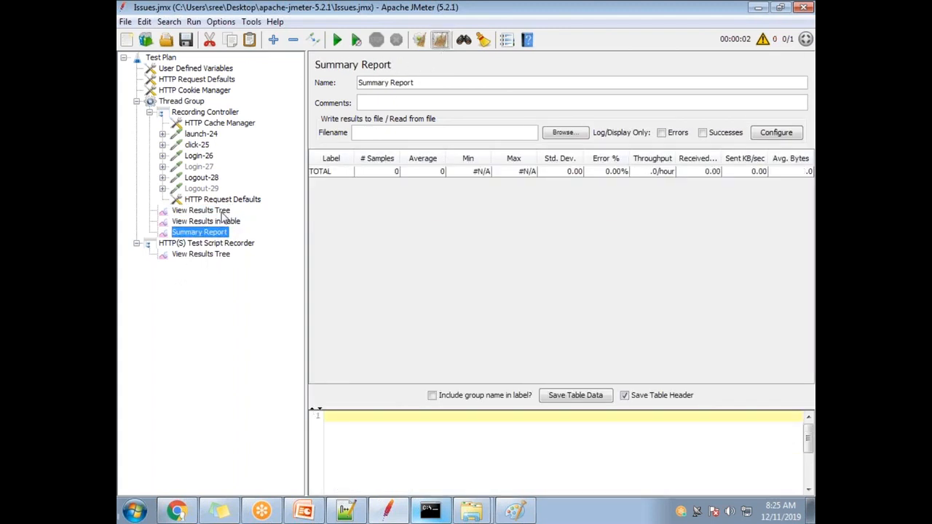
Check View Results Tree, View Results in Table and the Summary Report for leftover results.
key("Up")
key("Up")
key("Down")
key("Down")
key("Up")
key("Up")
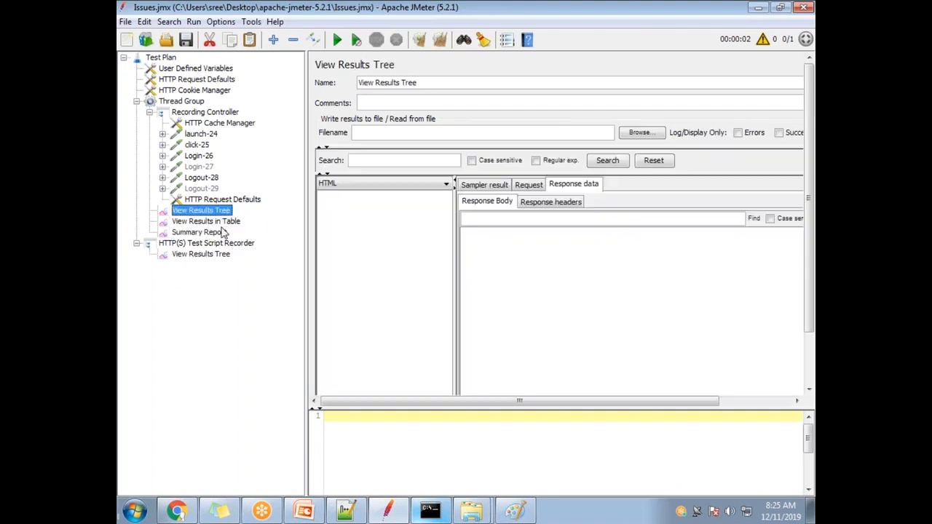
key("Down")
key("Down")
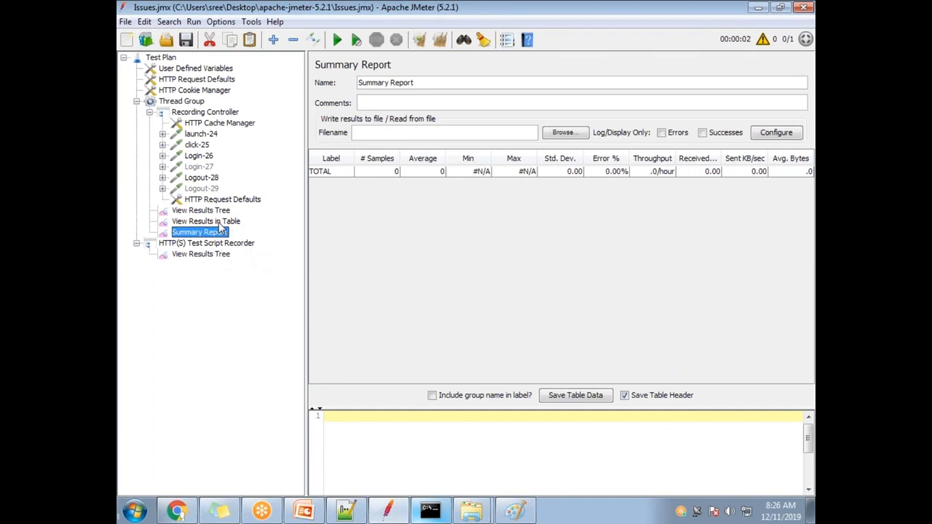
Run the test with the View Results in Table listener open.
left_click(220, 223)
left_click(218, 231)
left_click(218, 222)
left_click(221, 233)
left_click(220, 223)
left_click(222, 233)
left_click(222, 222)
left_click(222, 232)
left_click(222, 222)
left_click(355, 40)
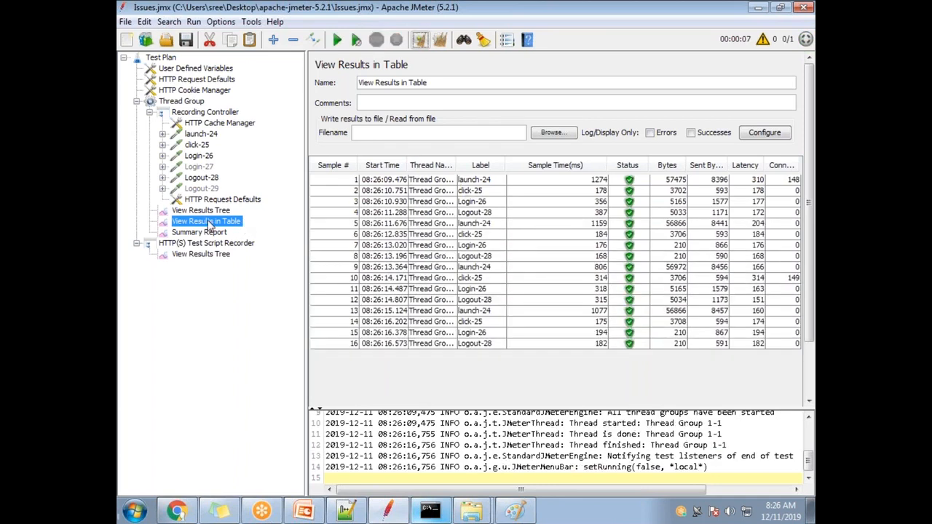
Compare the sample times of the four launch-24 iterations in View Results in Table.
left_click(467, 183)
left_click(470, 203)
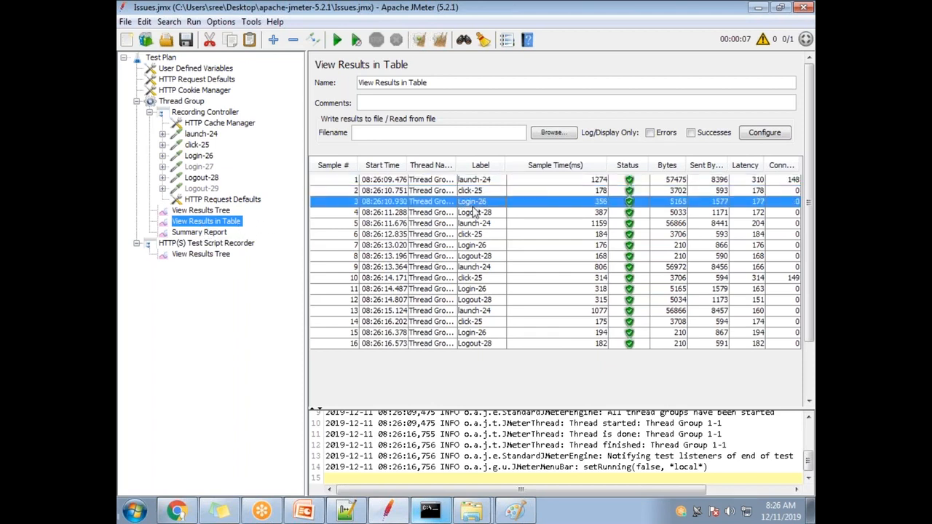
left_click(477, 213)
left_click(483, 183)
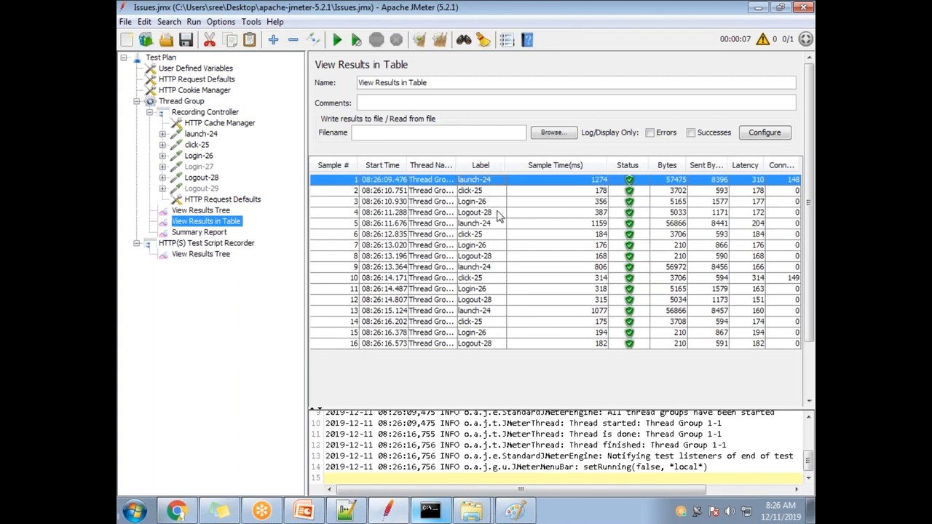
left_click(531, 225)
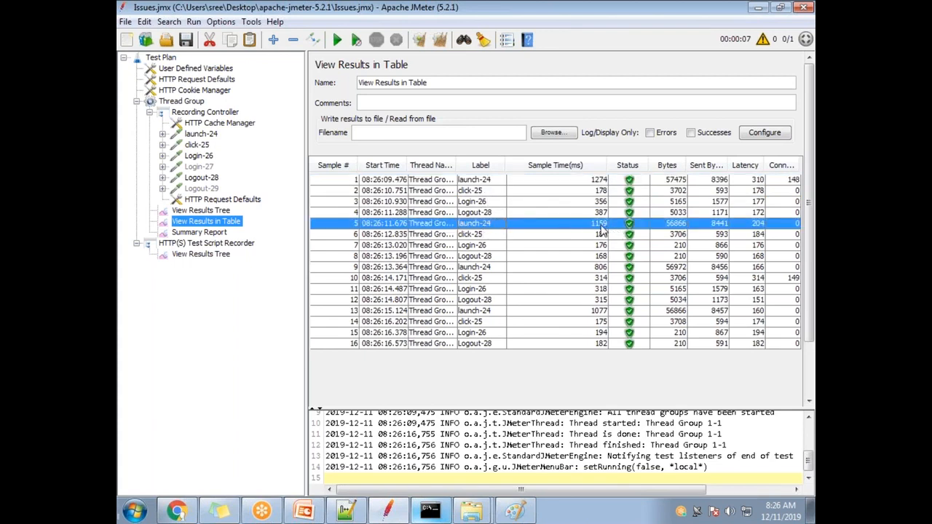
left_click(475, 268)
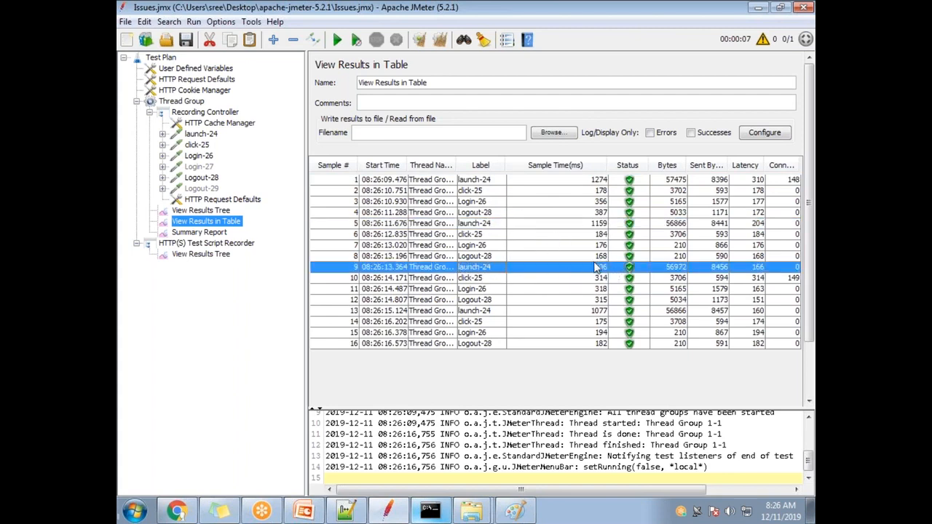
left_click(482, 312)
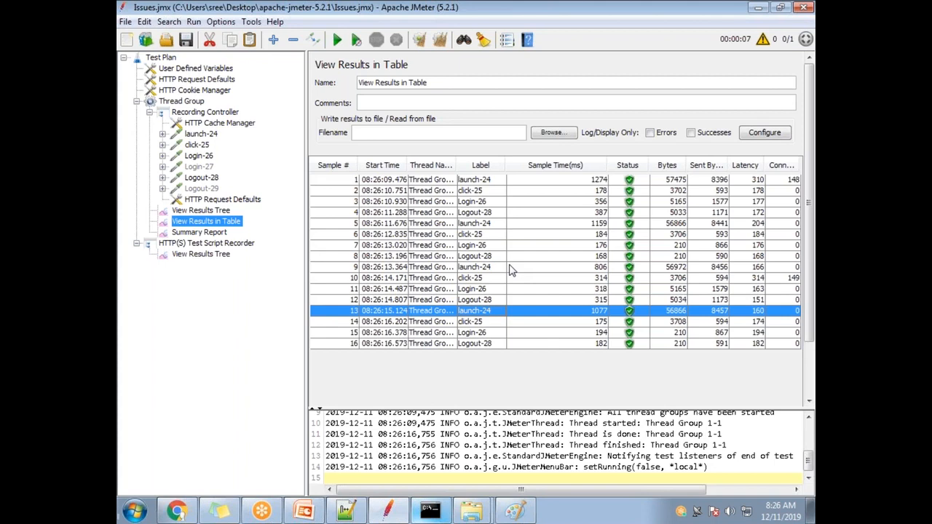
Examine the launch-24 row in the Summary Report and review the listener's sample result save options without changing them.
left_click(201, 233)
left_click(334, 172)
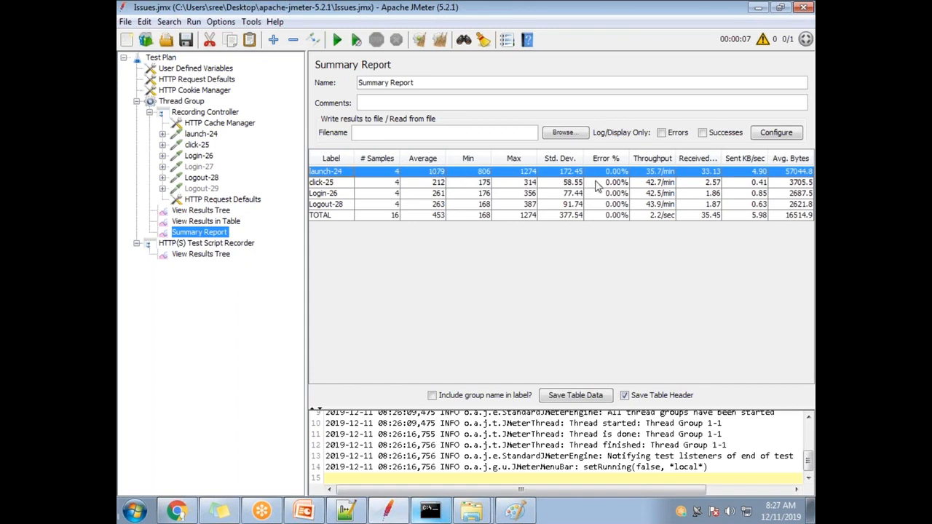
left_click_drag(677, 489, 784, 486)
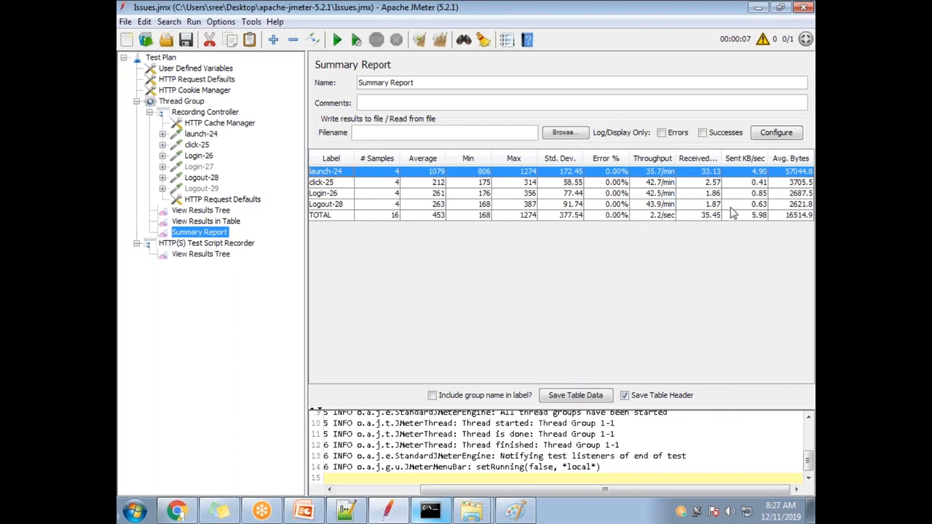
left_click(780, 137)
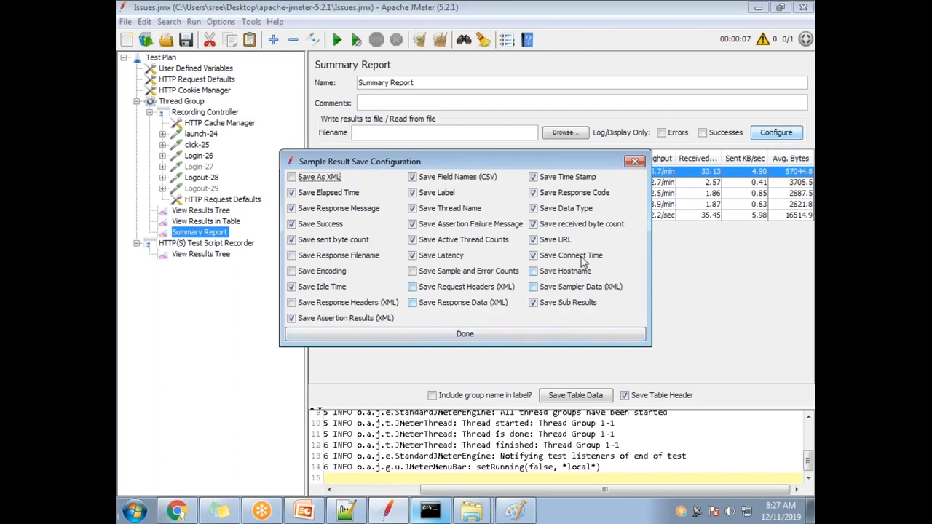
left_click(635, 160)
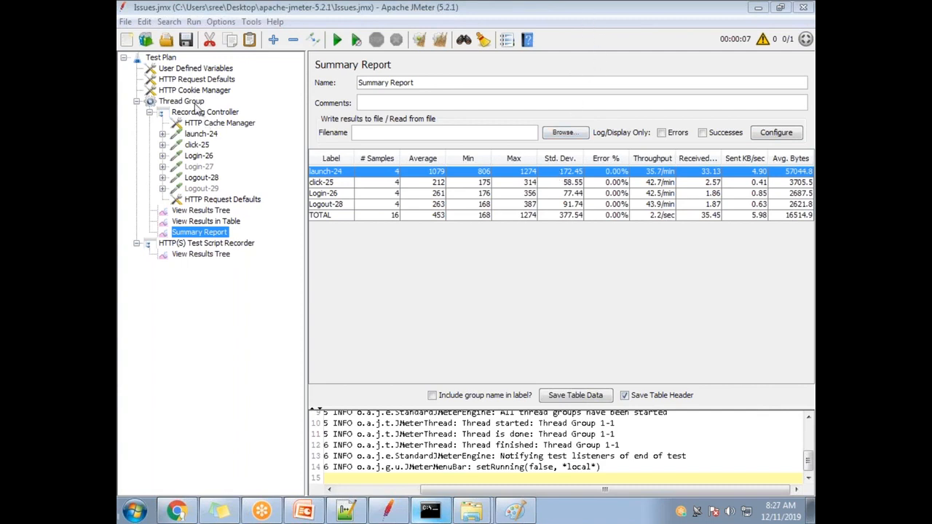
Add an Aggregate Report listener to the Thread Group.
right_click(194, 104)
mouse_move(328, 113)
mouse_move(445, 275)
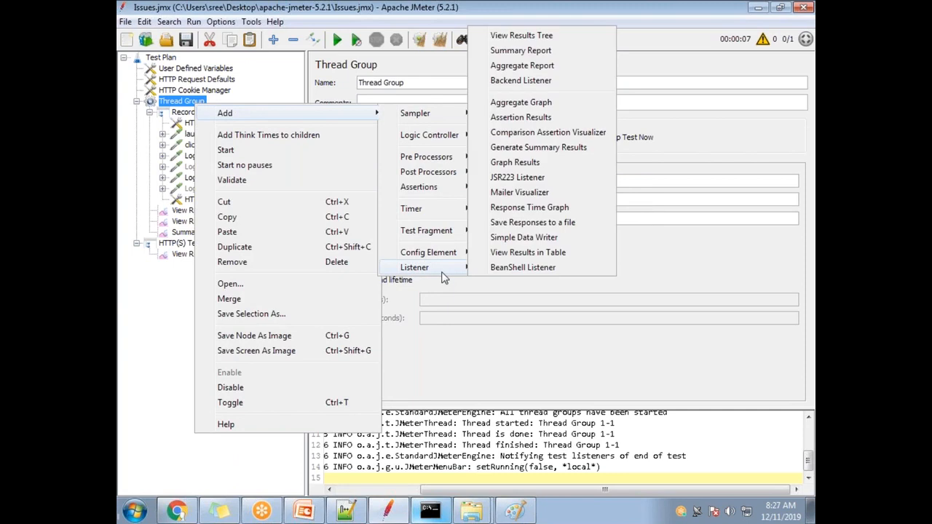
left_click(529, 67)
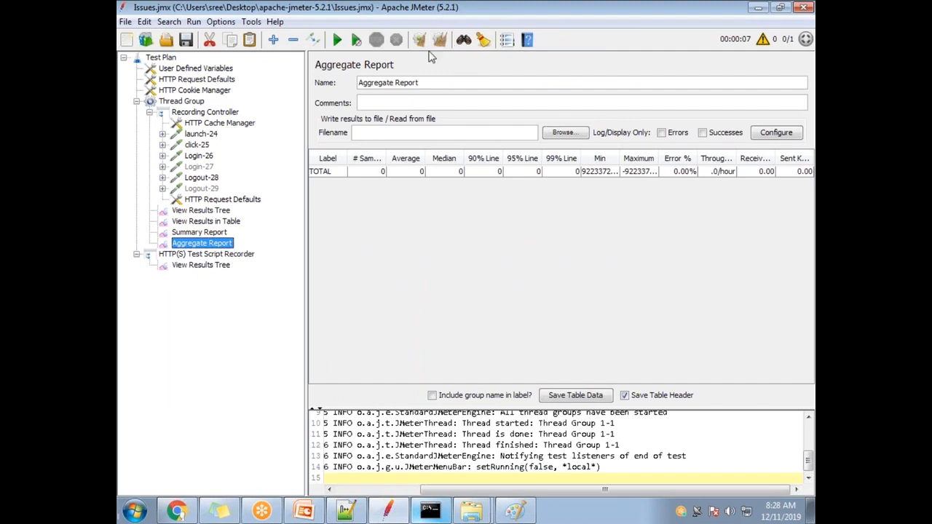
Clear all previous results and rerun the test, watching it in the Aggregate Report.
left_click(219, 231)
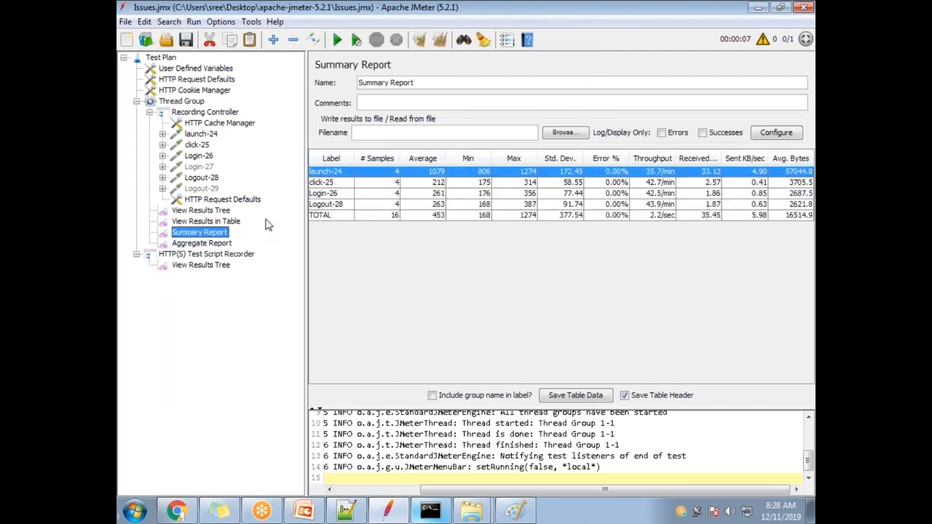
left_click(440, 39)
left_click(338, 39)
left_click(206, 245)
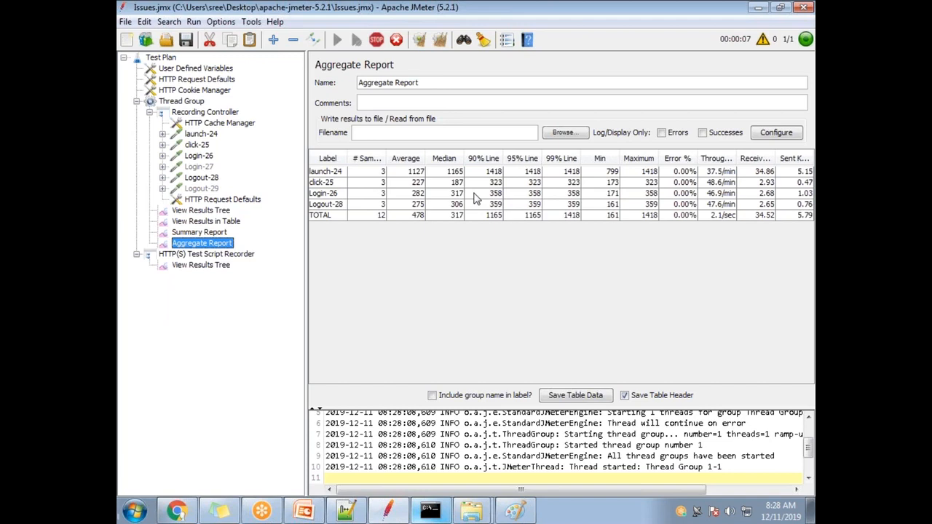
Compare the columns of the Summary Report with those of the Aggregate Report, including the median and percentile lines.
left_click(212, 233)
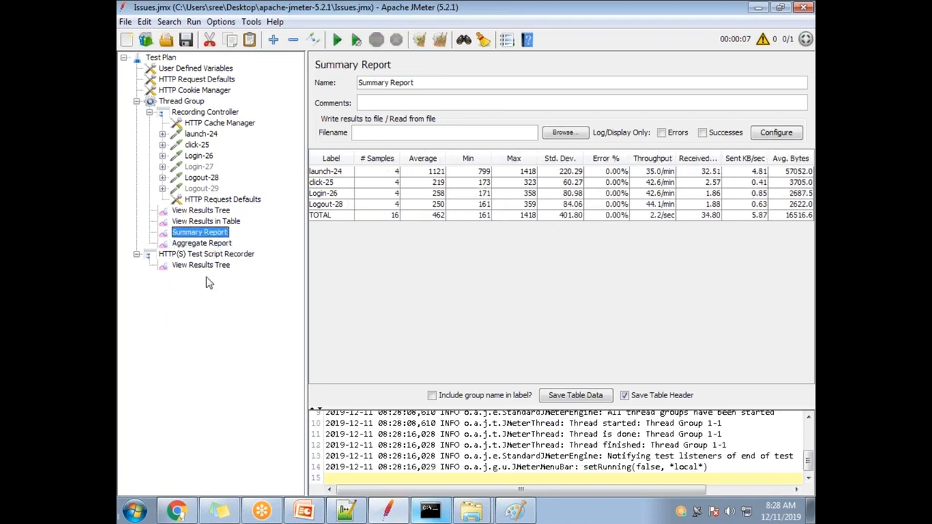
left_click(212, 245)
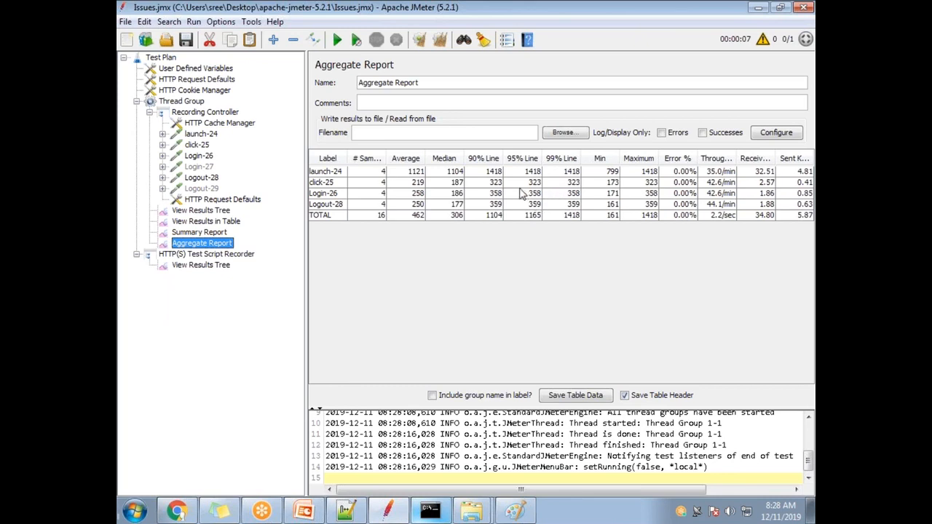
left_click(218, 236)
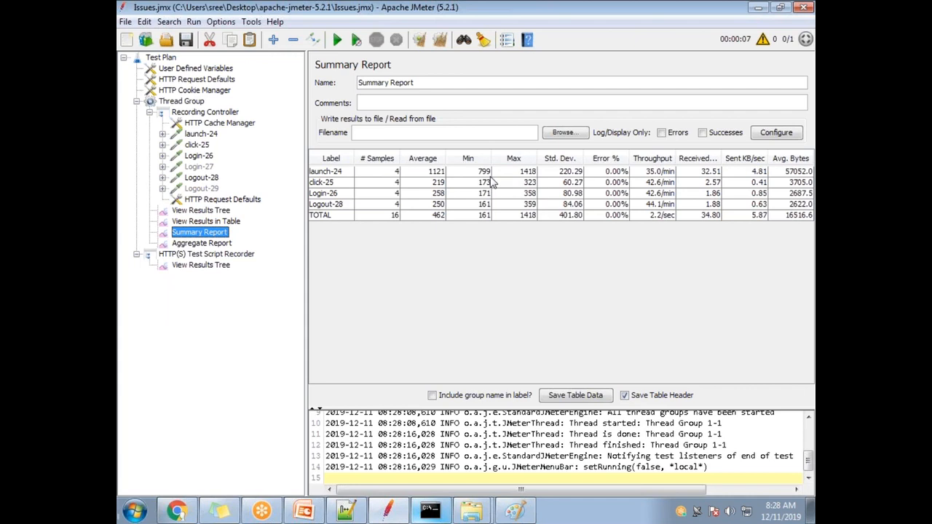
left_click(189, 245)
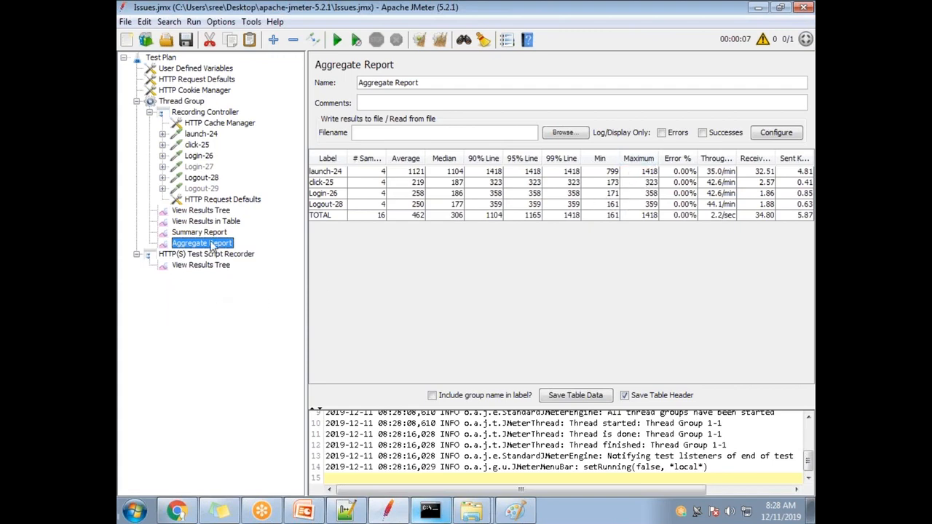
key("Up")
key("Up")
key("Down")
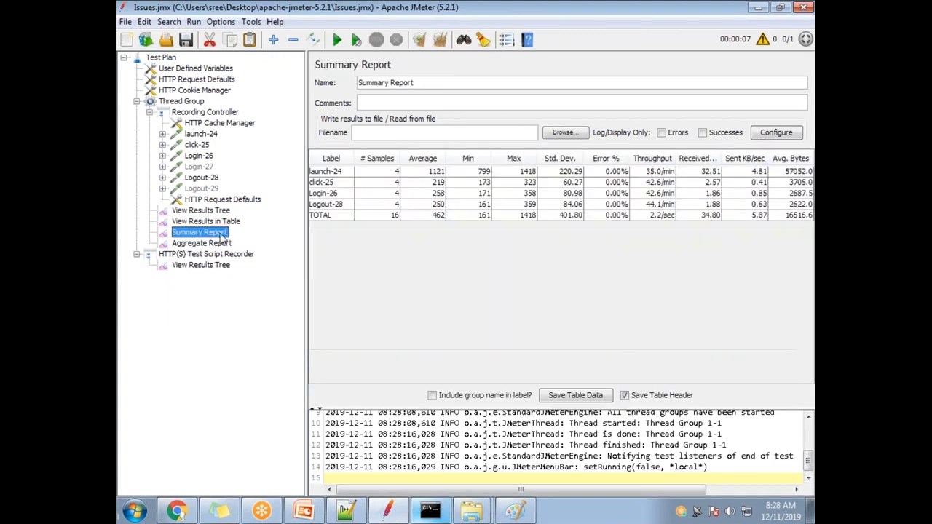
key("Down")
key("Up")
key("Up")
key("Down")
key("Down")
key("Down")
Review the run's results across View Results Tree, View Results in Table, Summary Report and Aggregate Report.
left_click(227, 211)
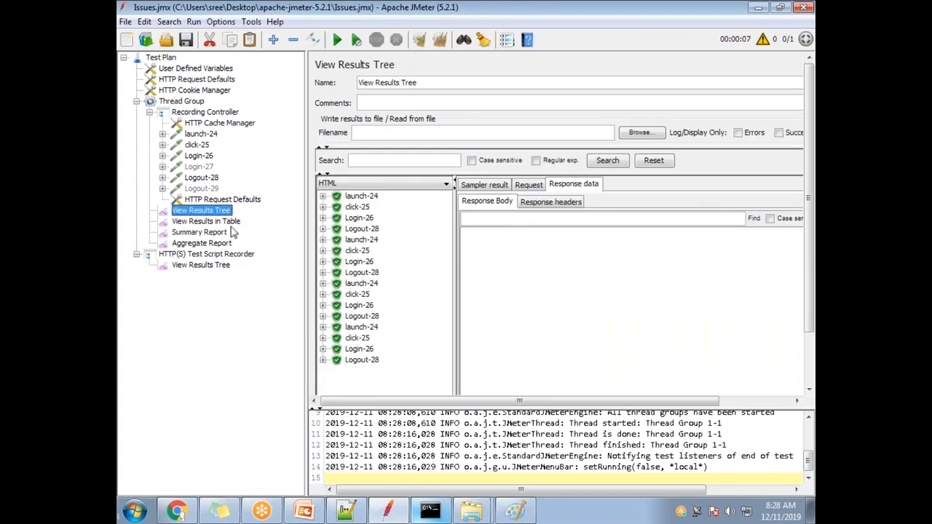
key("Down")
left_click(227, 236)
left_click(225, 245)
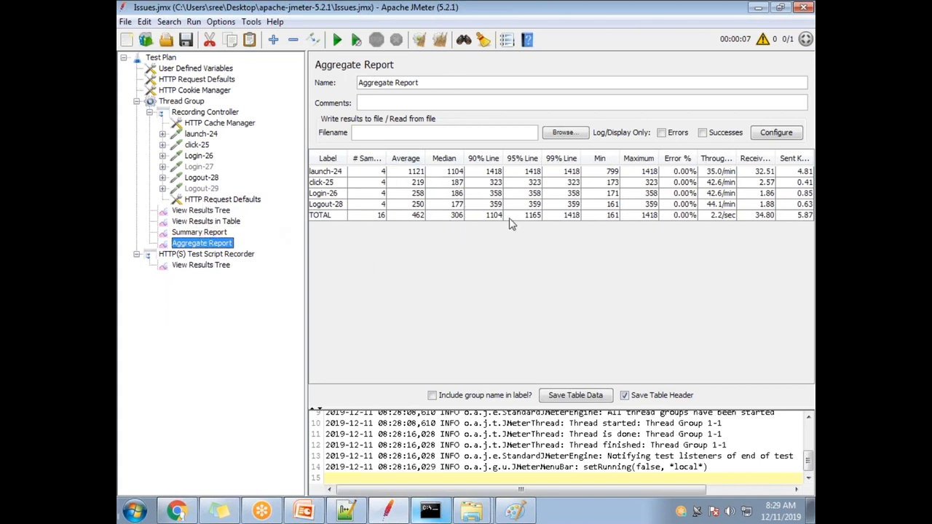
left_click(197, 266)
left_click(205, 244)
left_click(213, 232)
left_click(212, 211)
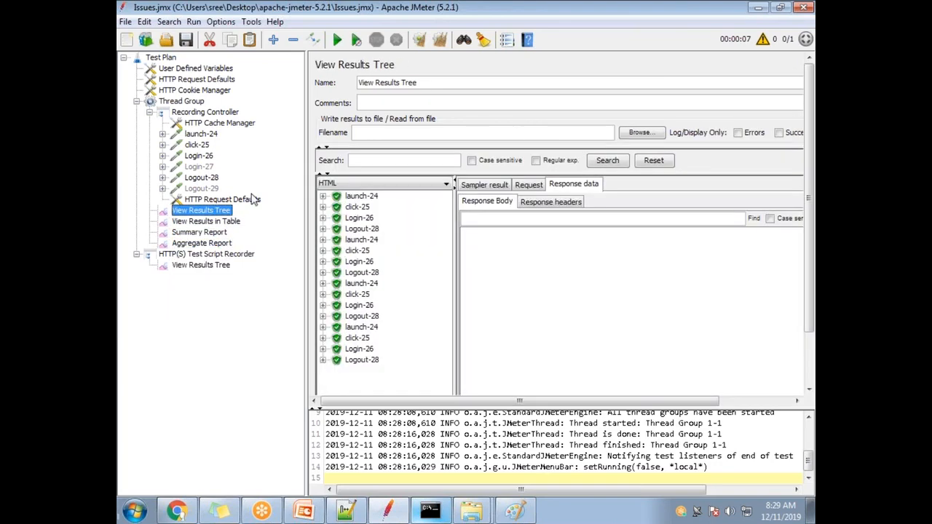
Clear the results of every Thread Group listener and rerun the test with the Aggregate Report open.
left_click(440, 41)
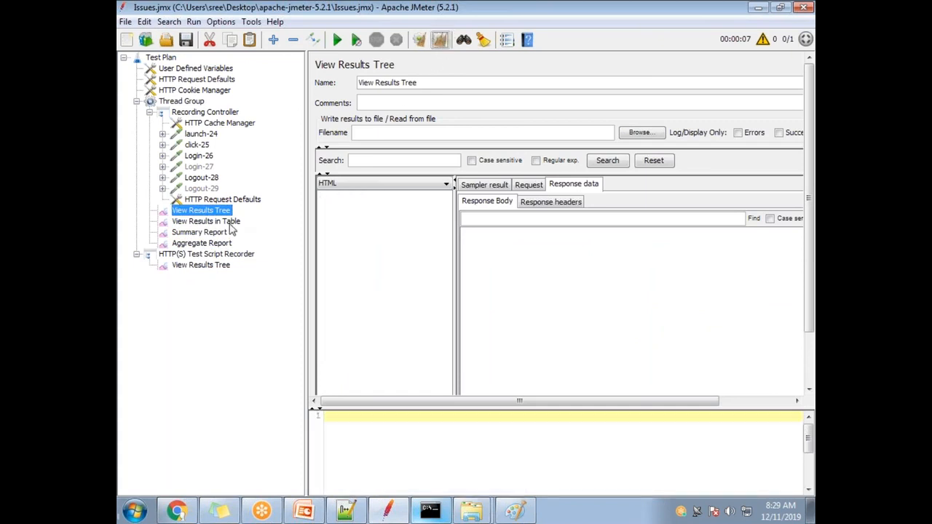
left_click(210, 221)
left_click(213, 232)
left_click(211, 244)
left_click(216, 210)
left_click(215, 221)
left_click(220, 233)
left_click(213, 245)
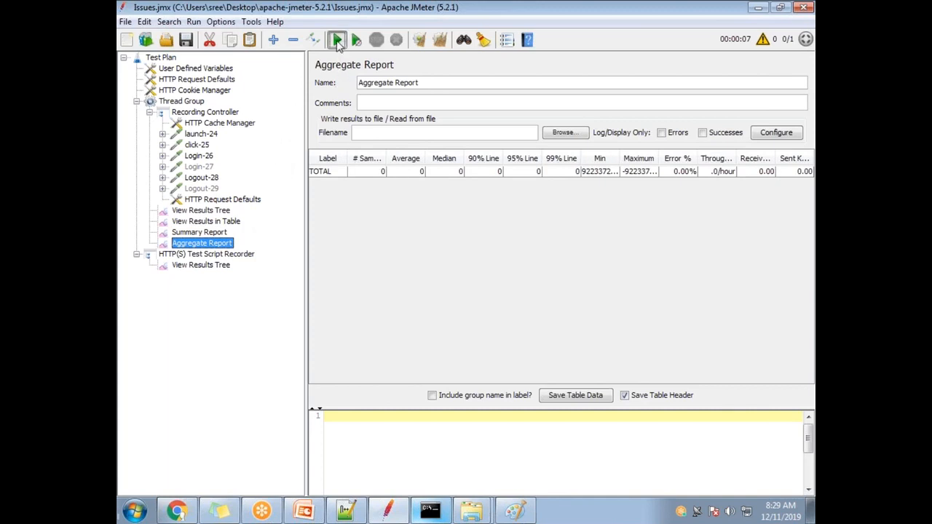
left_click(337, 40)
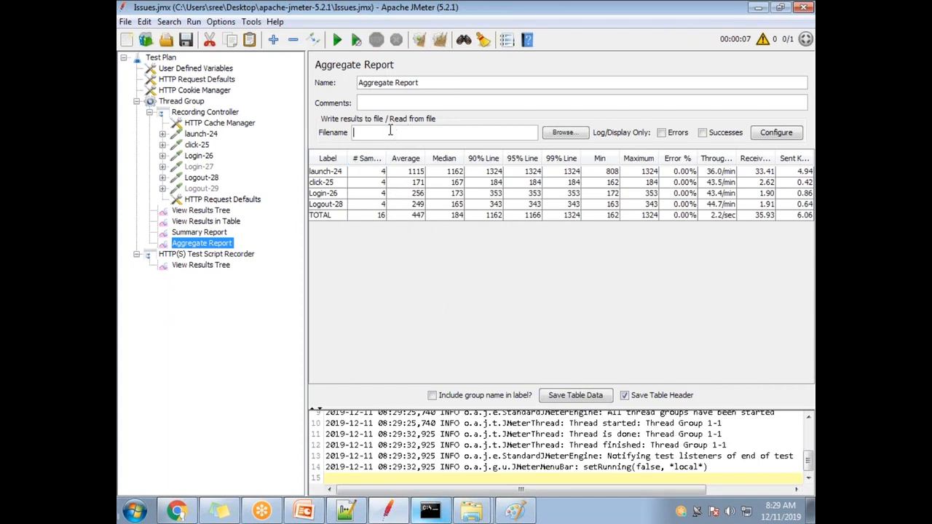
Clear all results and set the Aggregate Report to write to Results.csv in the desktop's apache-jmeter-5.2.1 folder.
left_click(440, 40)
left_click(563, 132)
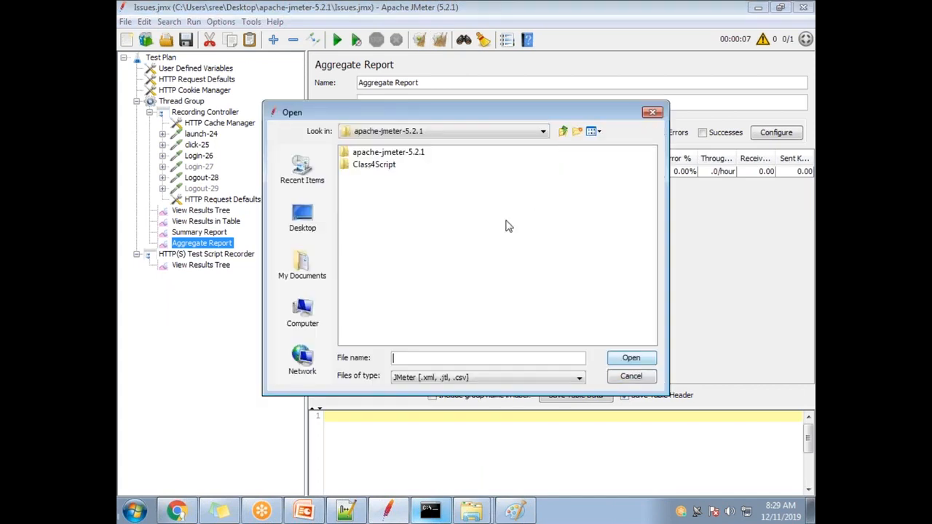
left_click_drag(426, 119, 450, 151)
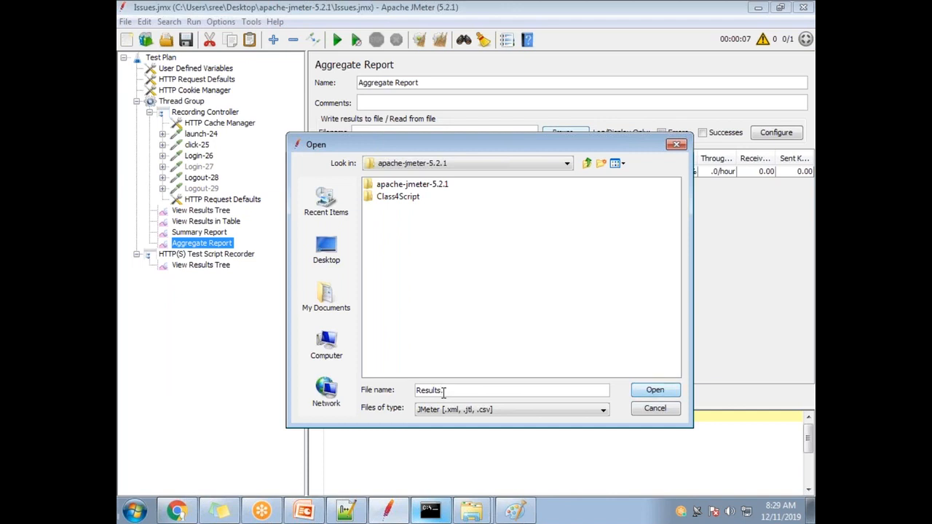
type("csv")
left_click(654, 390)
left_click(470, 270)
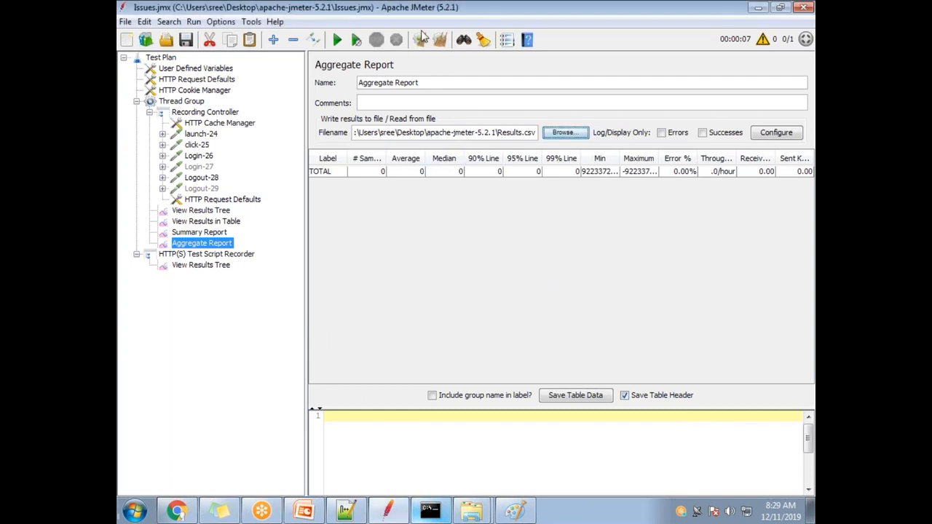
Run the test to write its results to Results.csv, and check the output path in the Aggregate Report.
left_click(338, 39)
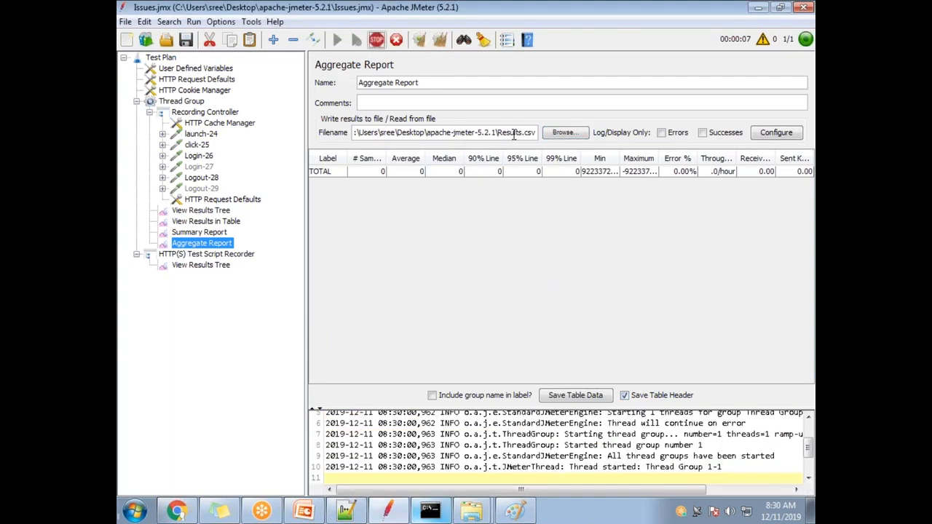
left_click_drag(498, 131, 538, 133)
left_click_drag(397, 132, 501, 135)
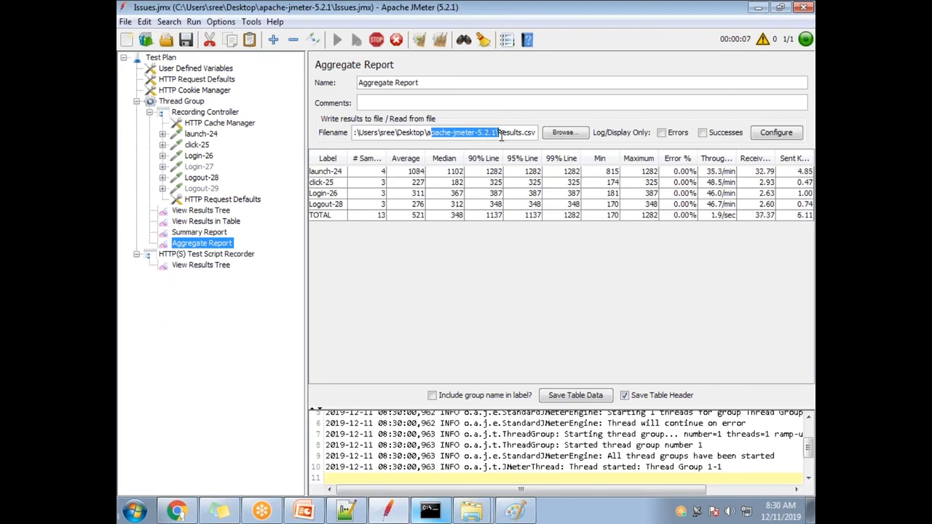
Switch to the desktop's apache-jmeter-5.2.1 folder and open the Results CSV file in Excel.
left_click(814, 515)
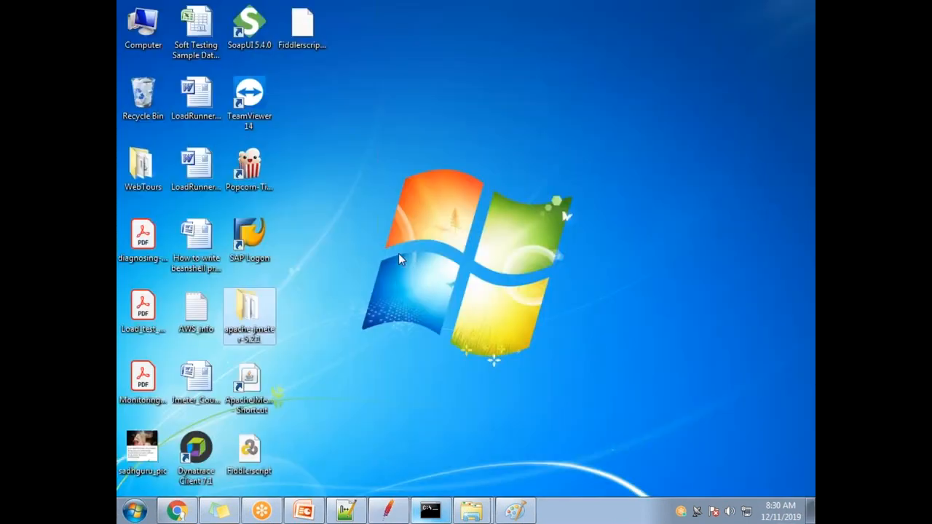
double_click(267, 306)
double_click(386, 296)
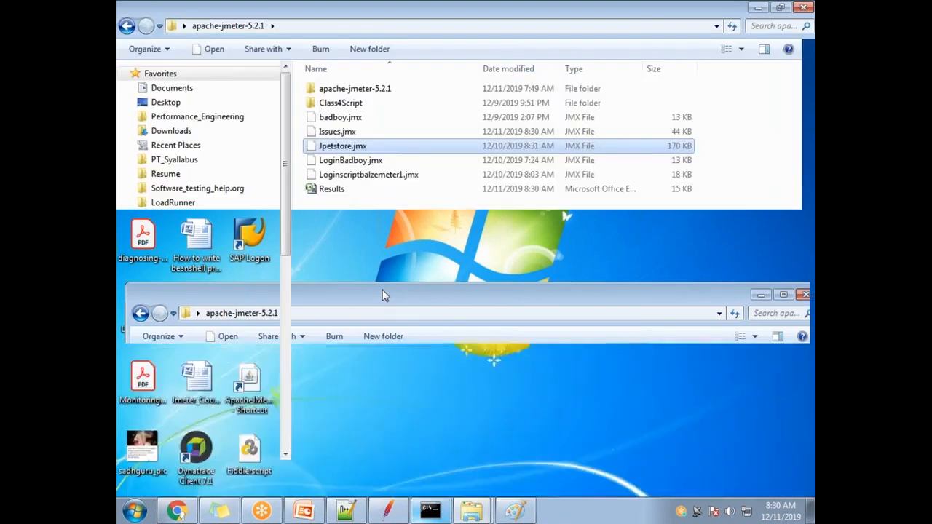
left_click(341, 192)
double_click(343, 194)
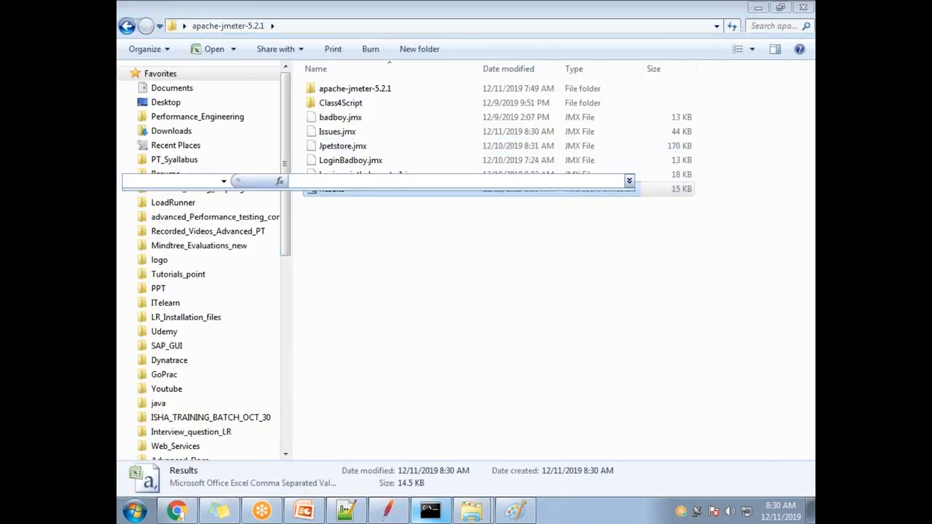
Fit the responseCode column's width in the Results file and close the file without saving.
double_click(360, 81)
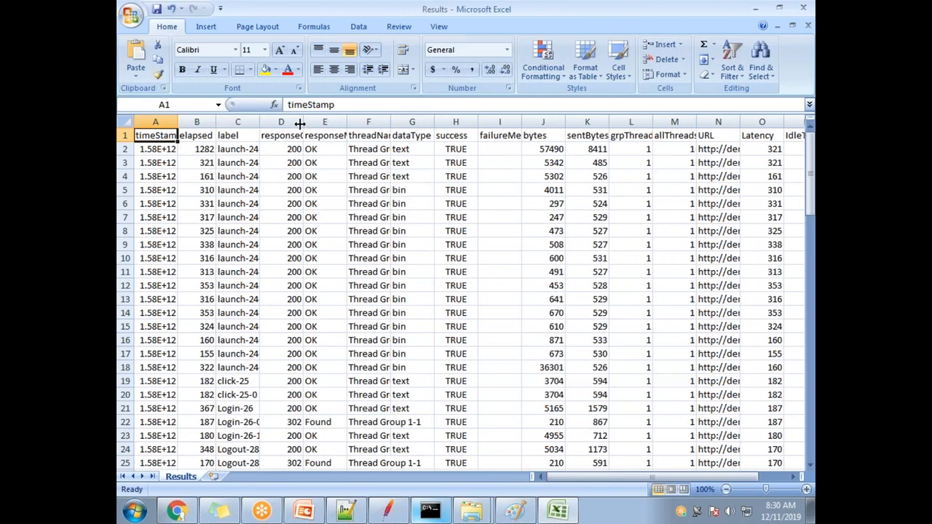
double_click(299, 123)
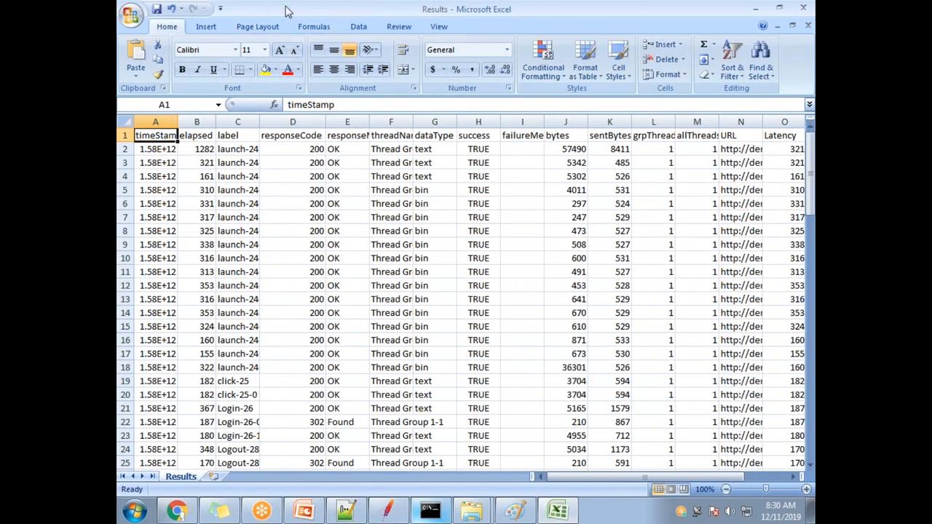
double_click(286, 11)
left_click(623, 83)
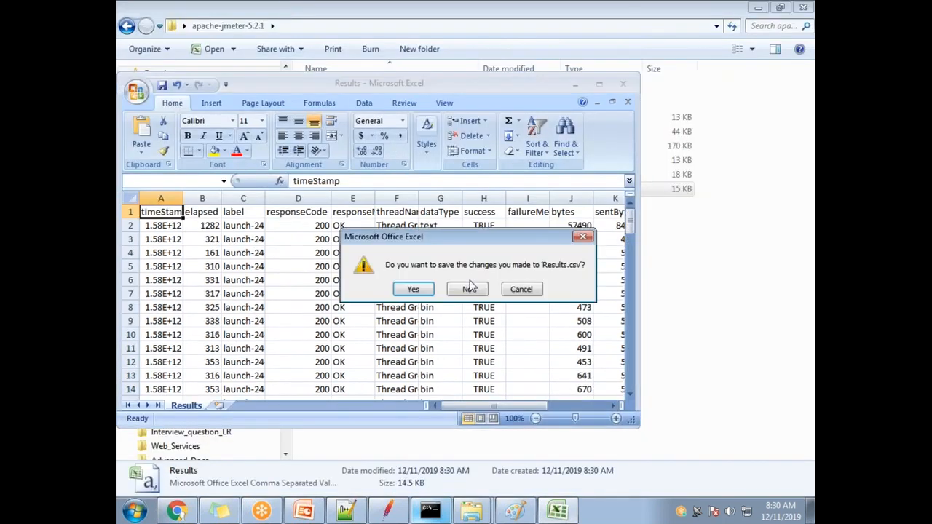
left_click(469, 289)
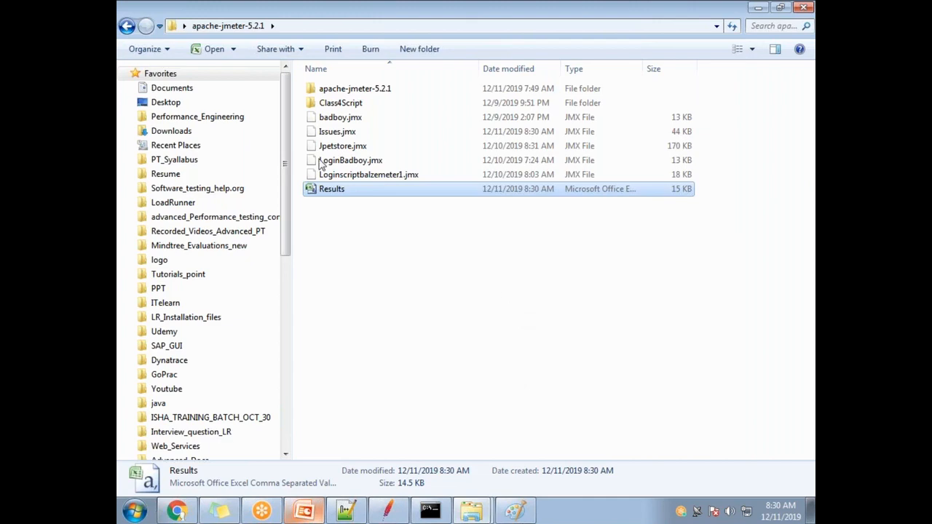
Reopen the Results file in Excel, fit the label column's width to its contents, and check it against JMeter's Aggregate Report.
key("Return")
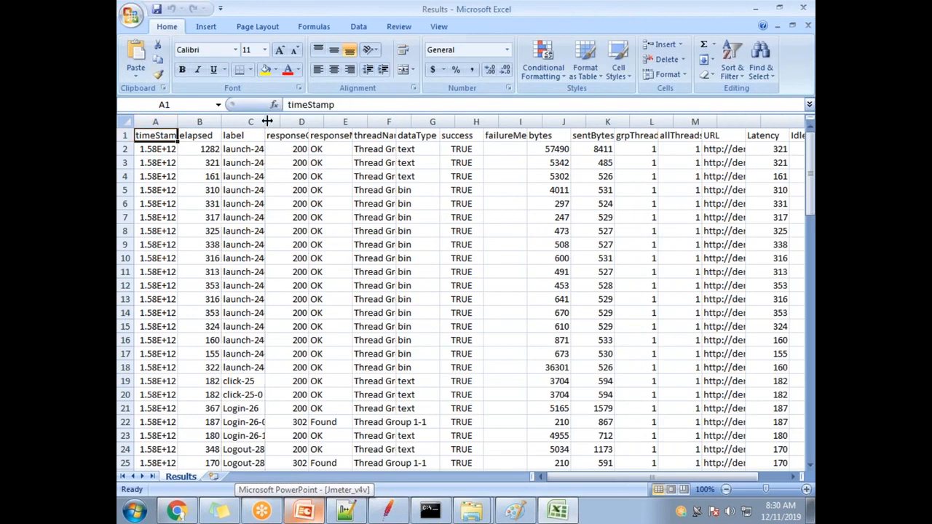
double_click(267, 124)
left_click(388, 514)
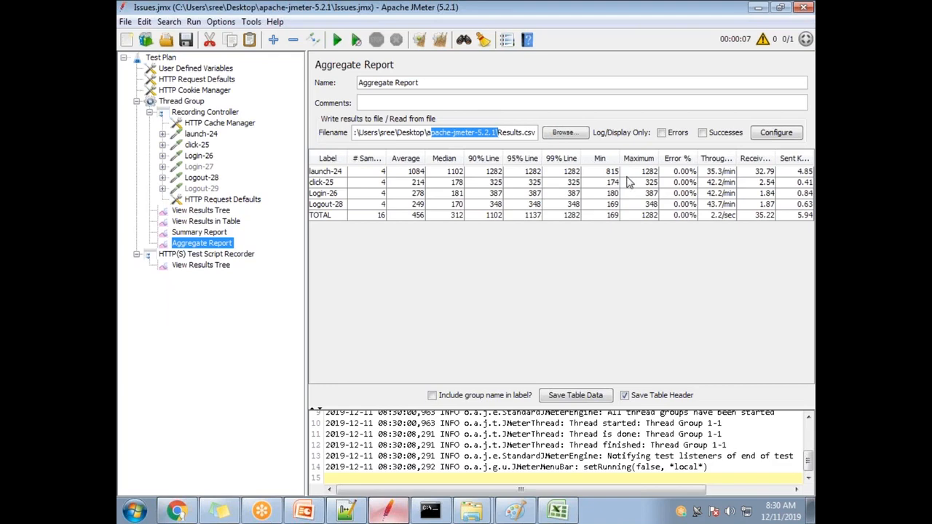
key("alt+Tab")
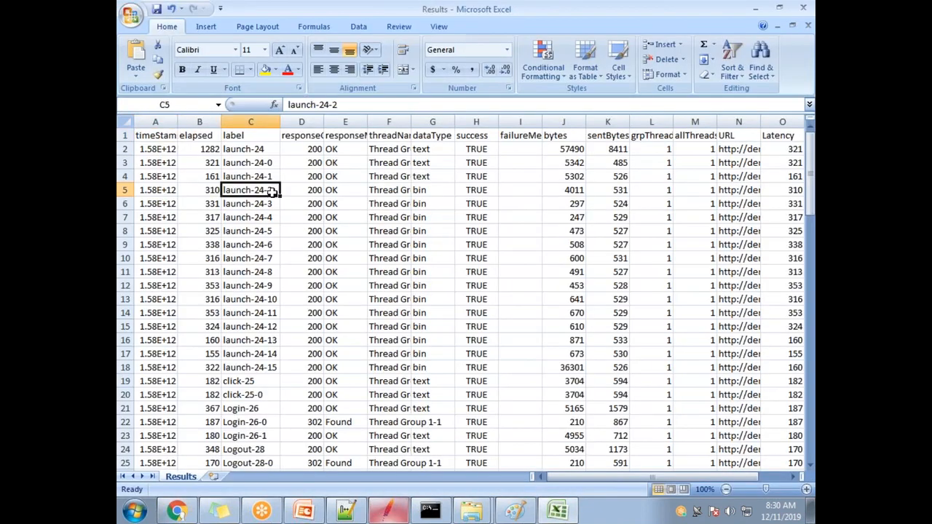
Examine the request labels in the last rows of the Results sheet.
scroll(270, 190, "down", 20)
right_click(267, 326)
key("Escape")
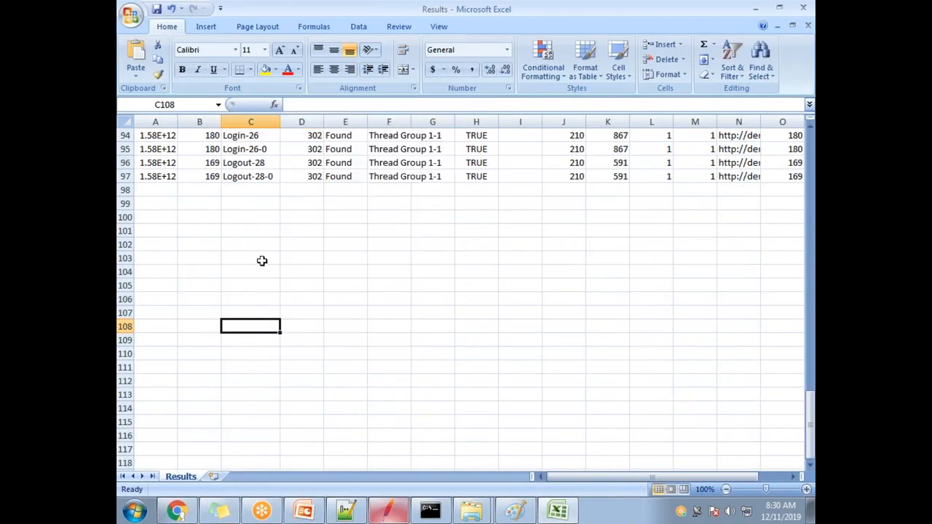
scroll(262, 260, "up", 8)
scroll(262, 261, "down", 1)
right_click(267, 257)
right_click(231, 191)
key("Escape")
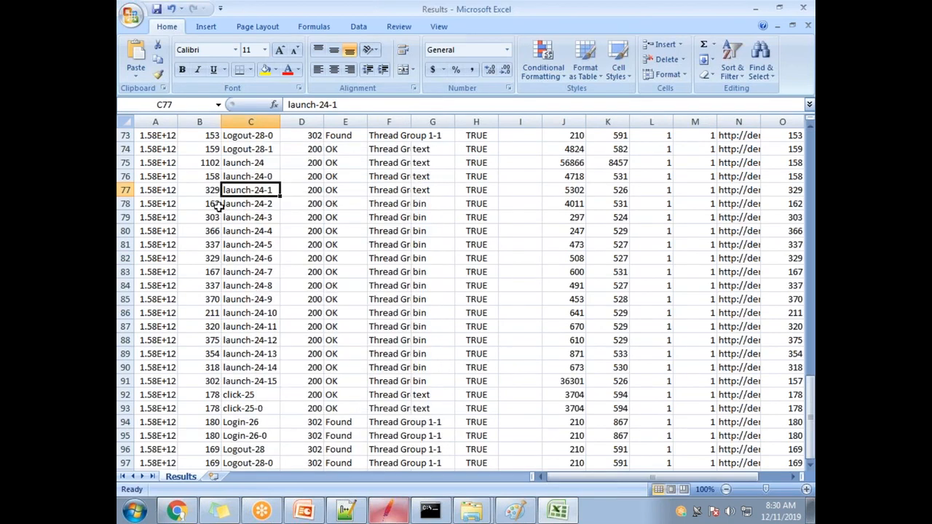
Inspect the launch-24 sub-request labels by selecting launch-24-0 to launch-24-15 in C51:C66 and again in C76:C91.
scroll(218, 207, "up", 8)
left_click(265, 163)
left_click_drag(257, 178, 255, 380)
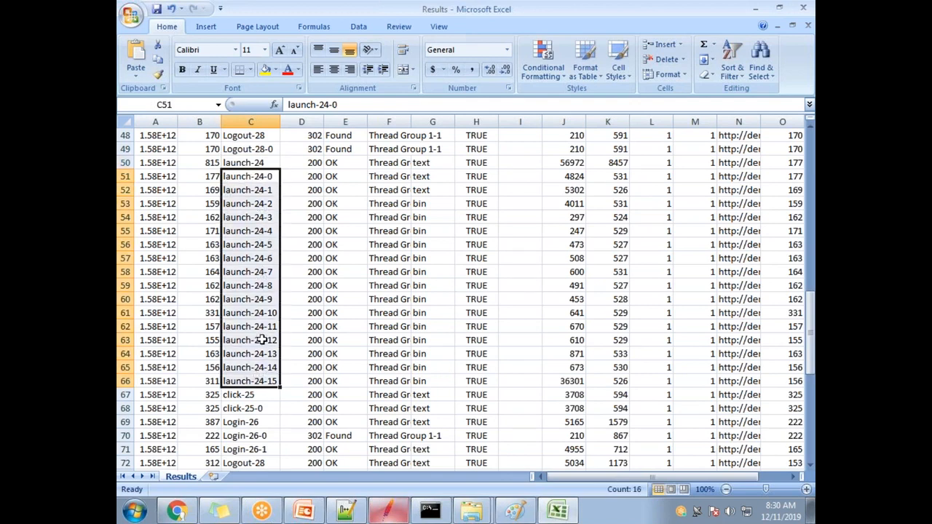
scroll(258, 331, "down", 5)
left_click(252, 301)
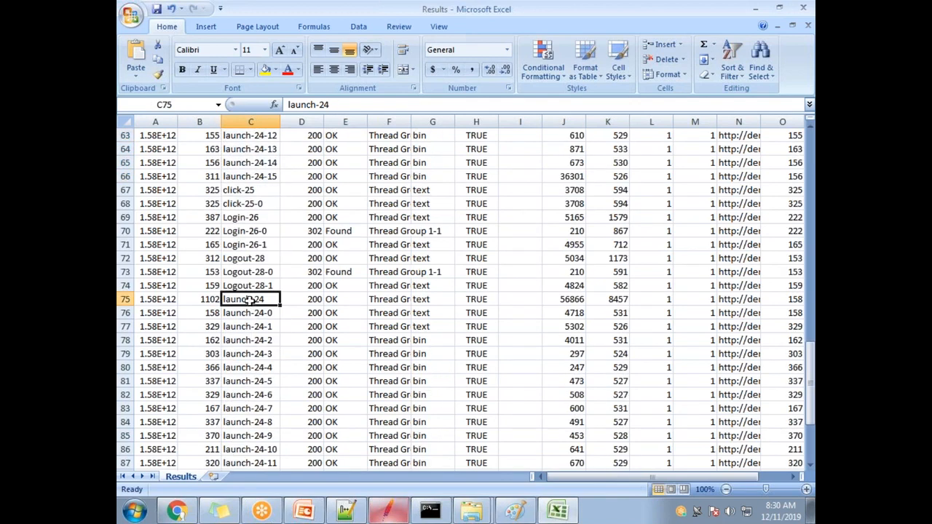
scroll(263, 314, "down", 3)
left_click_drag(265, 189, 270, 395)
scroll(298, 302, "down", 5)
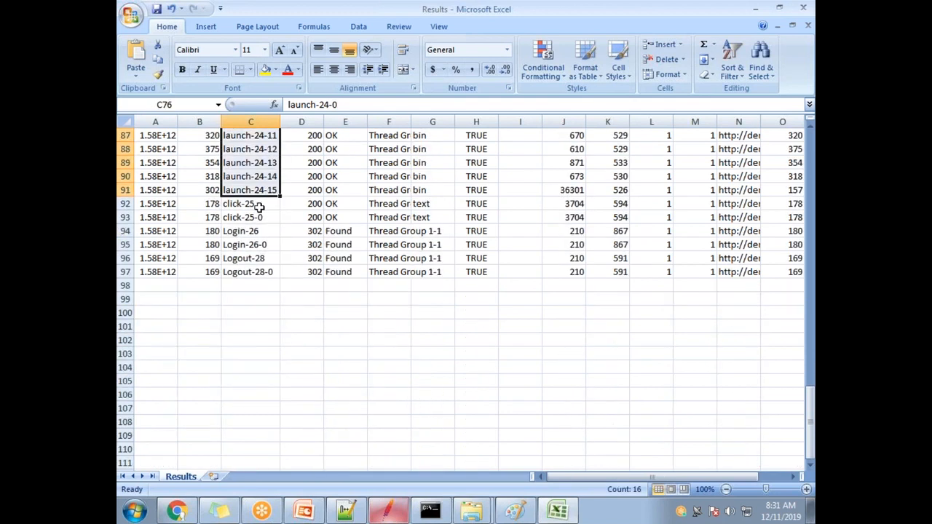
Review the click-25, Login-26 and Logout-28 rows from the end of the Results sheet back towards its beginning.
left_click(327, 265)
right_click(313, 300)
key("Escape")
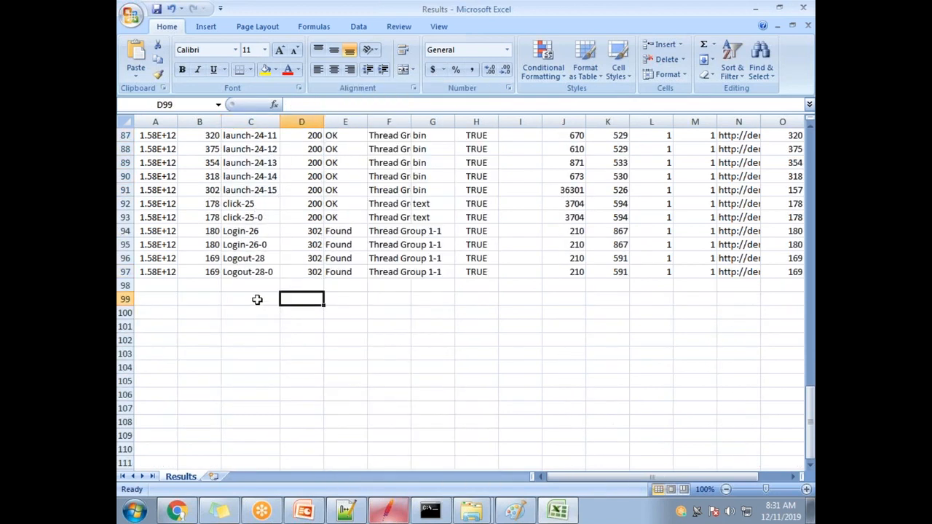
scroll(254, 298, "up", 6)
right_click(247, 299)
key("Escape")
scroll(215, 204, "up", 2)
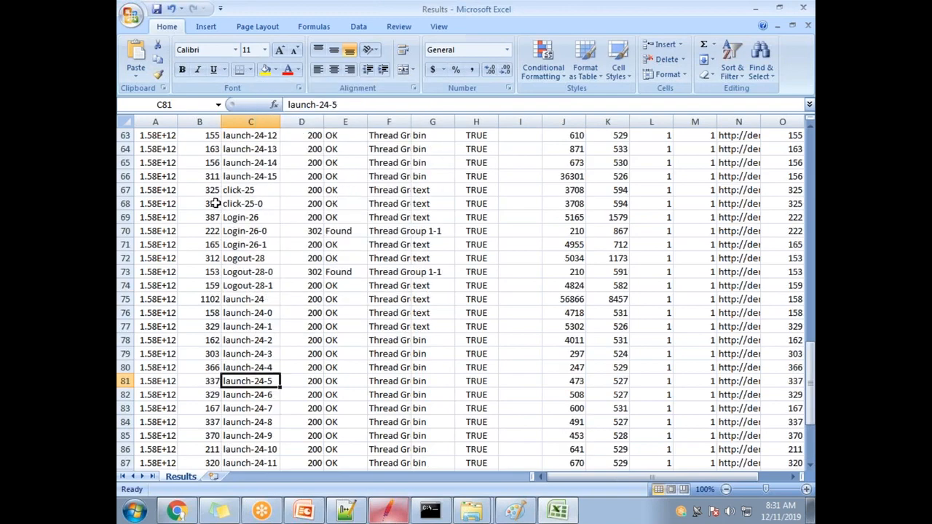
scroll(212, 203, "up", 17)
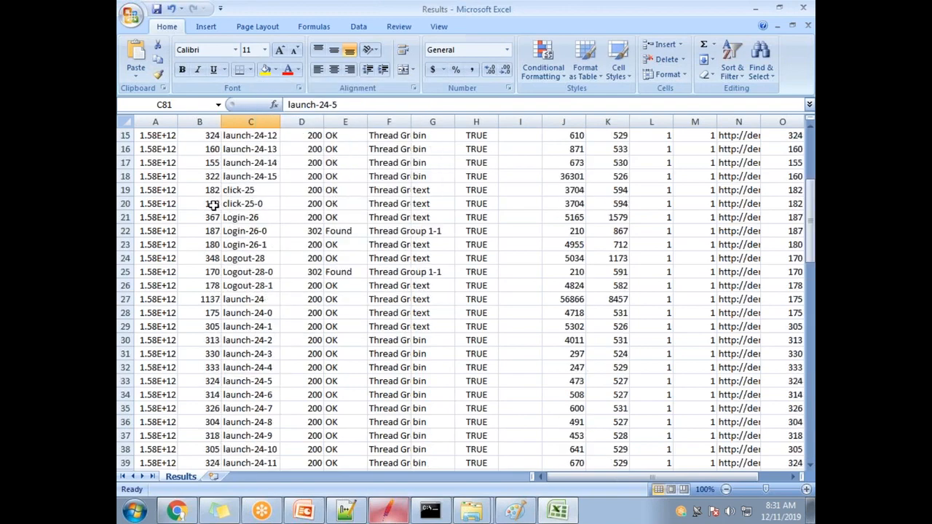
Switch back to JMeter and save the Aggregate Report's table data as aggregate.csv in the apache-jmeter-5.2.1 folder.
double_click(291, 10)
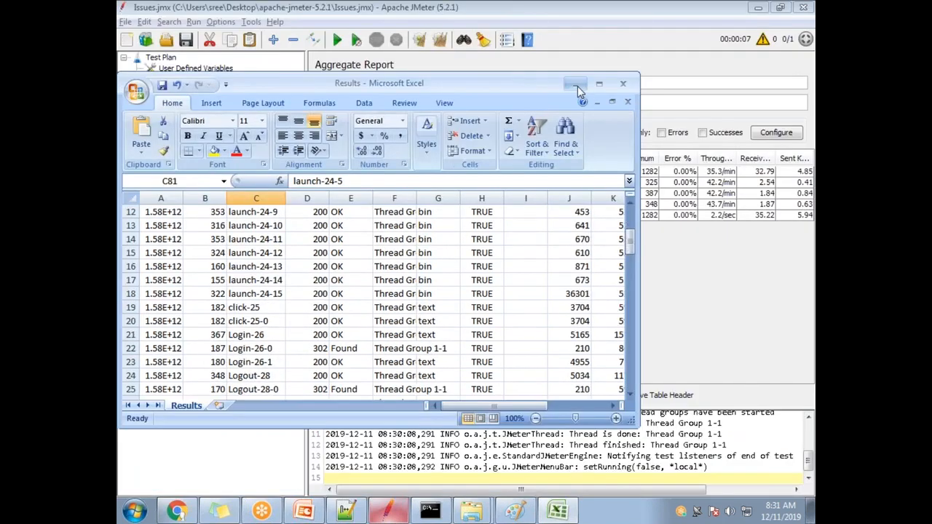
left_click(576, 87)
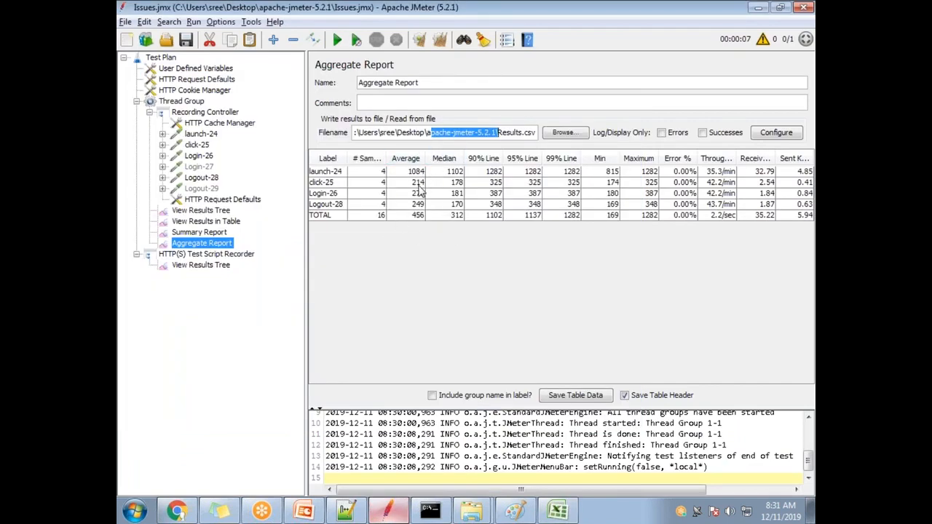
left_click(582, 403)
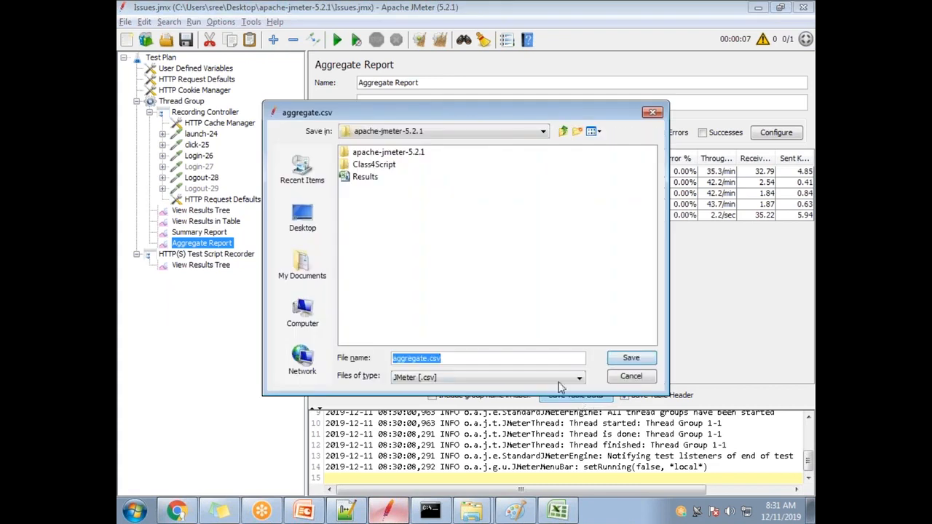
left_click(626, 360)
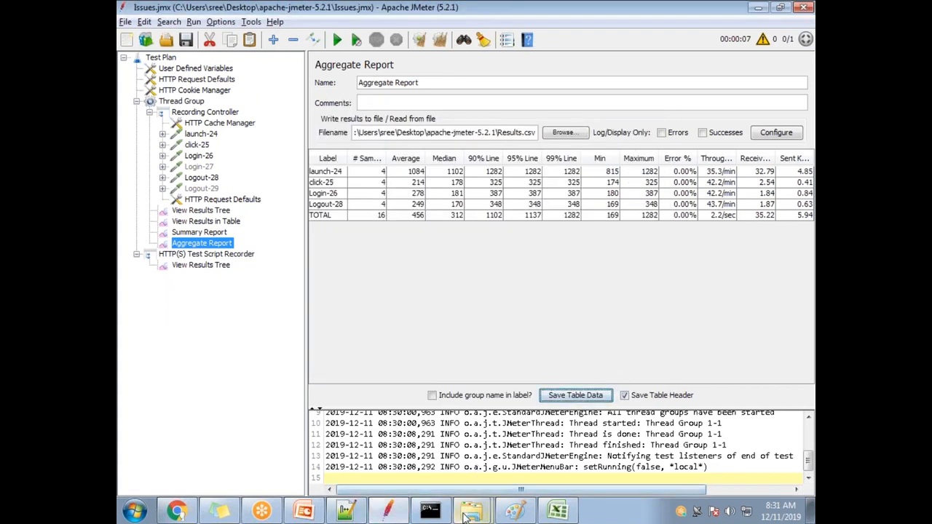
Switch to the apache-jmeter-5.2.1 folder and open the aggregate file in Excel.
left_click(470, 512)
left_click(466, 458)
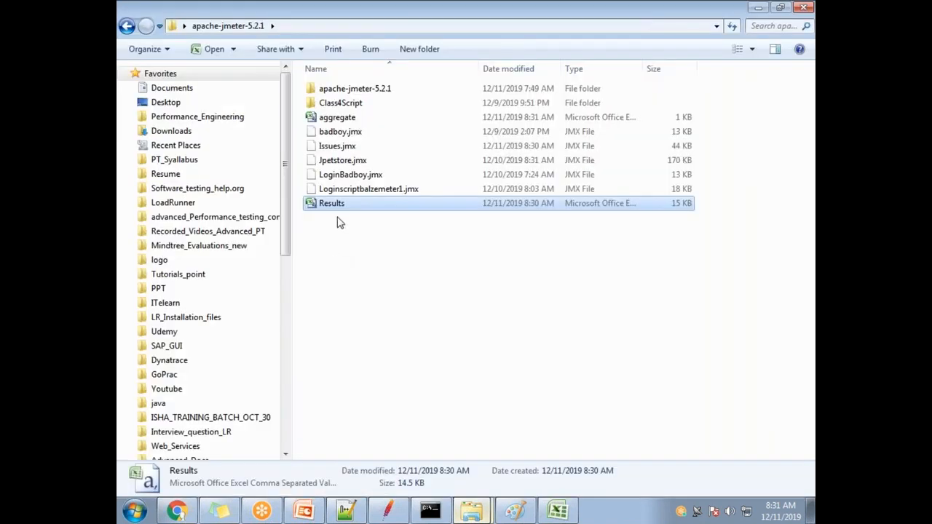
left_click(337, 118)
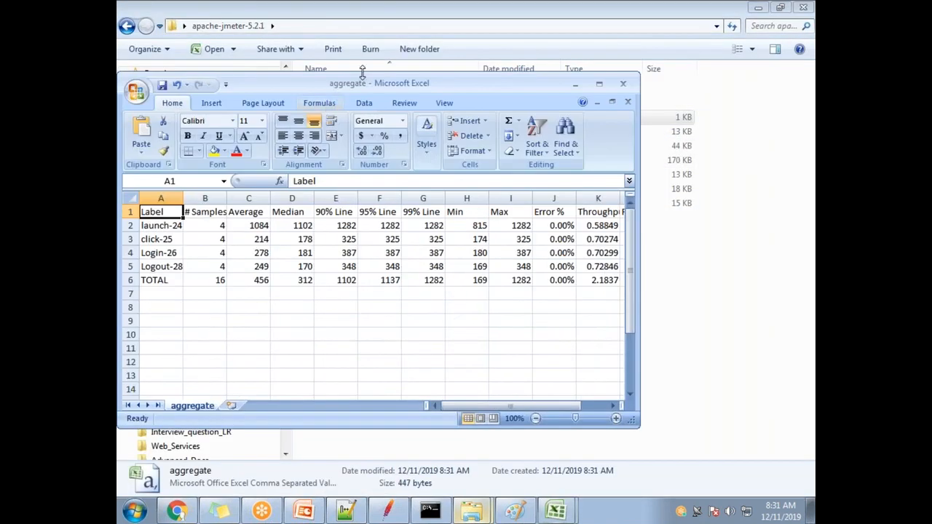
left_click_drag(366, 88, 418, 109)
Compare the values and columns of the aggregate workbook with JMeter's Aggregate Report table.
left_click(388, 512)
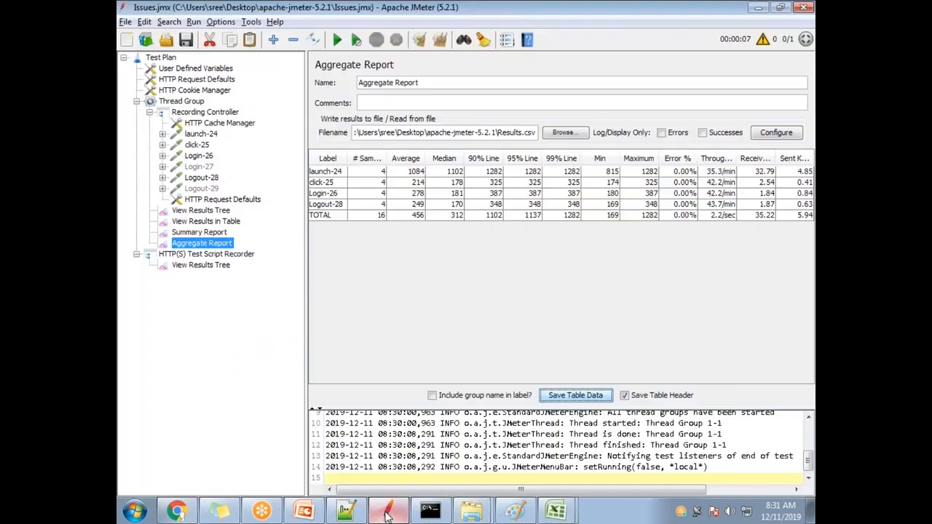
key("alt+Tab")
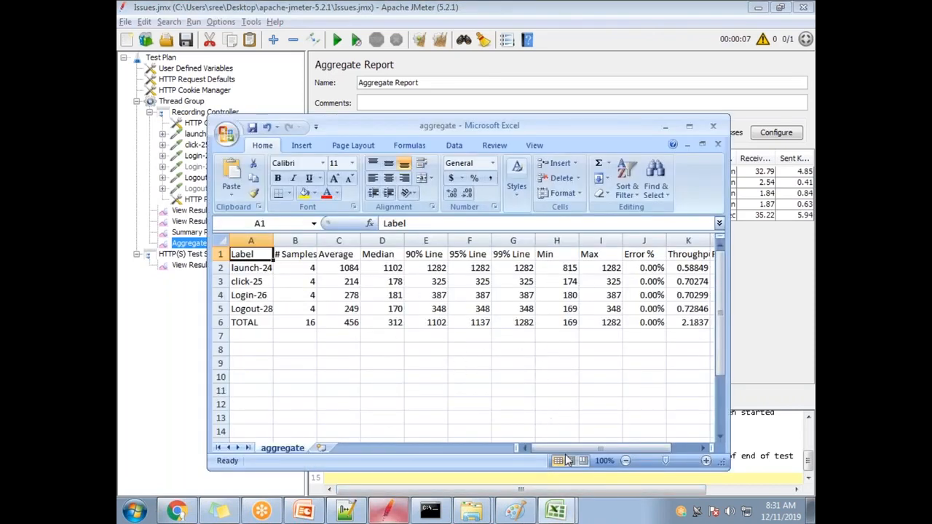
left_click_drag(568, 455, 543, 451)
key("alt+Tab")
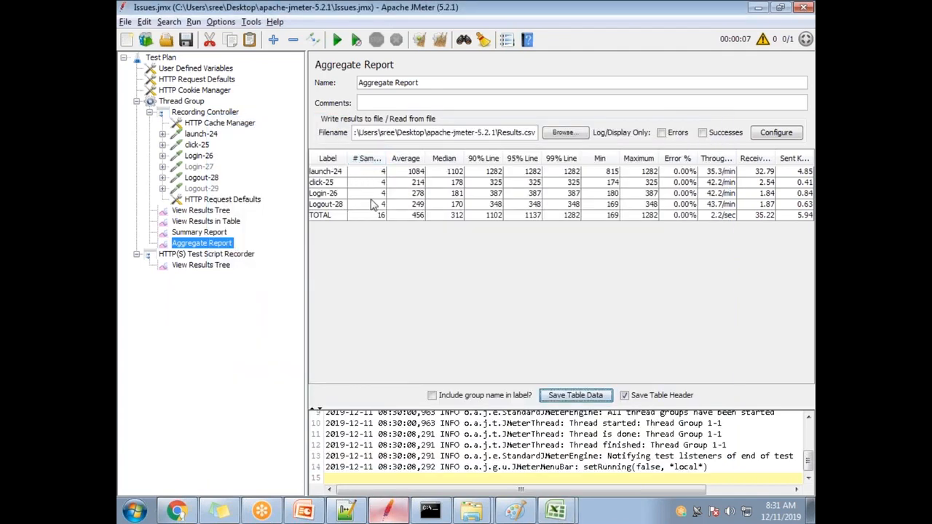
key("alt+Tab")
key("alt+Tab")
key("alt+Tab")
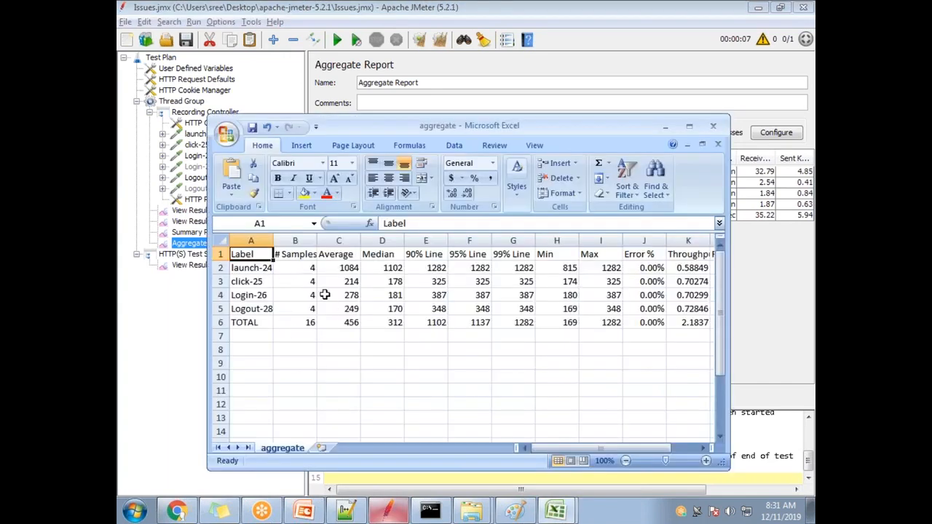
key("alt+Tab")
Check the Aggregate Report's output path, then examine the launch-24 label and its sub-requests in C3:C9 of the Results workbook.
left_click_drag(371, 132, 537, 135)
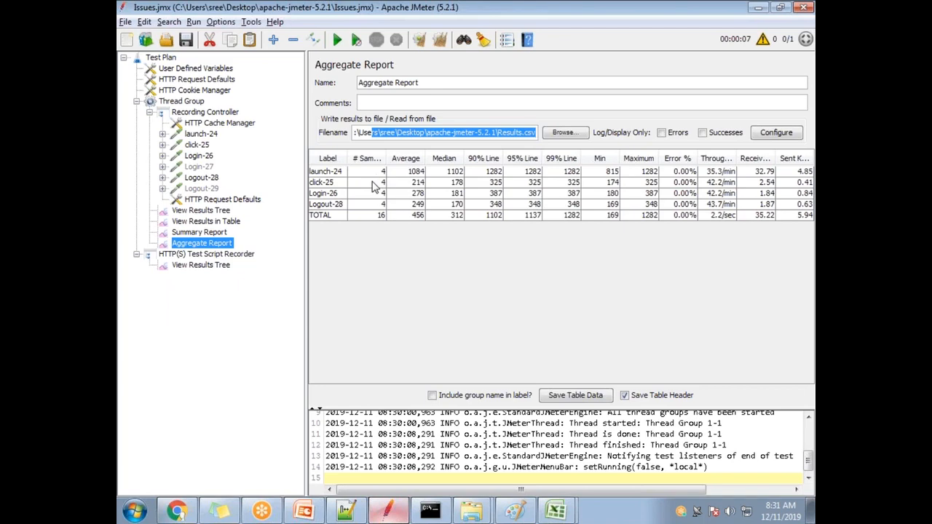
left_click(555, 510)
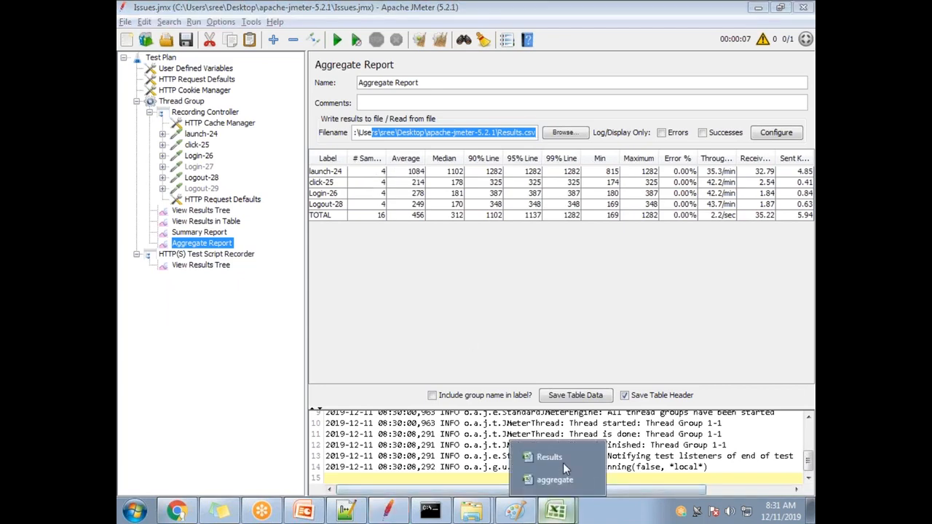
left_click(564, 464)
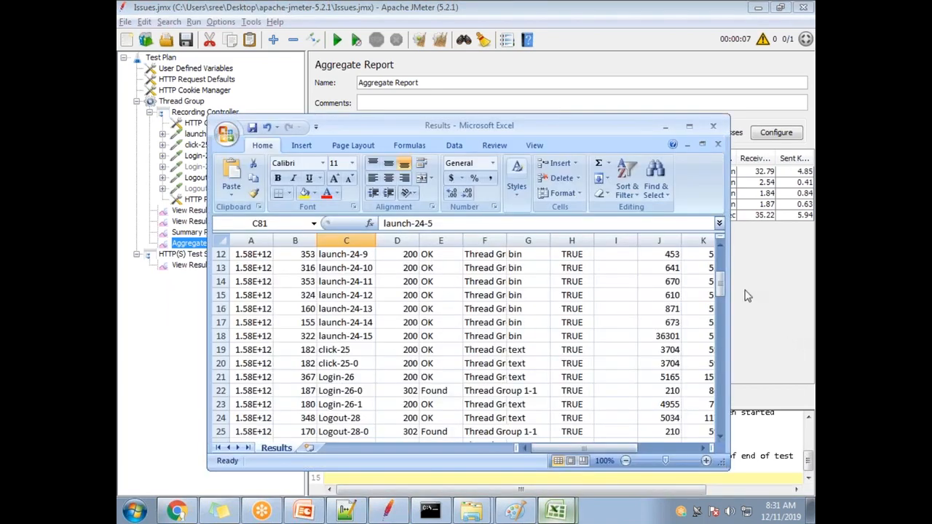
left_click_drag(720, 284, 720, 257)
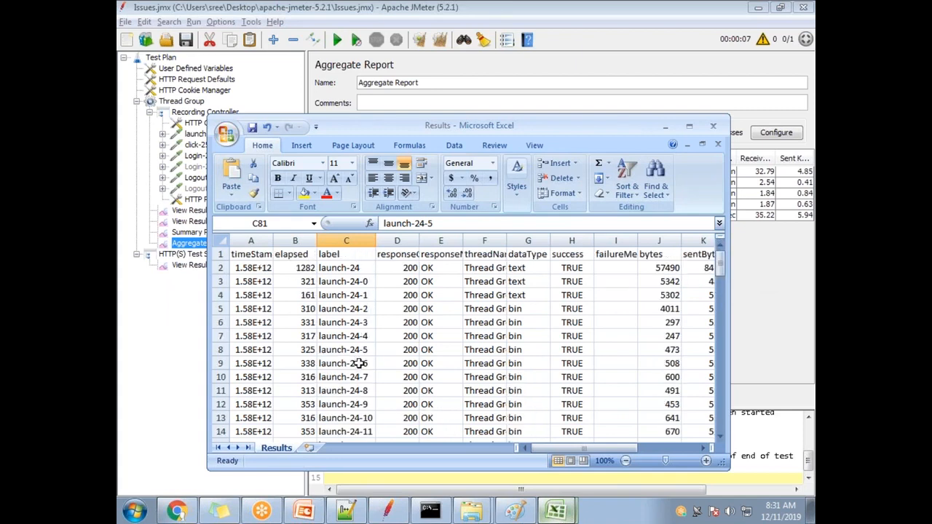
left_click(349, 267)
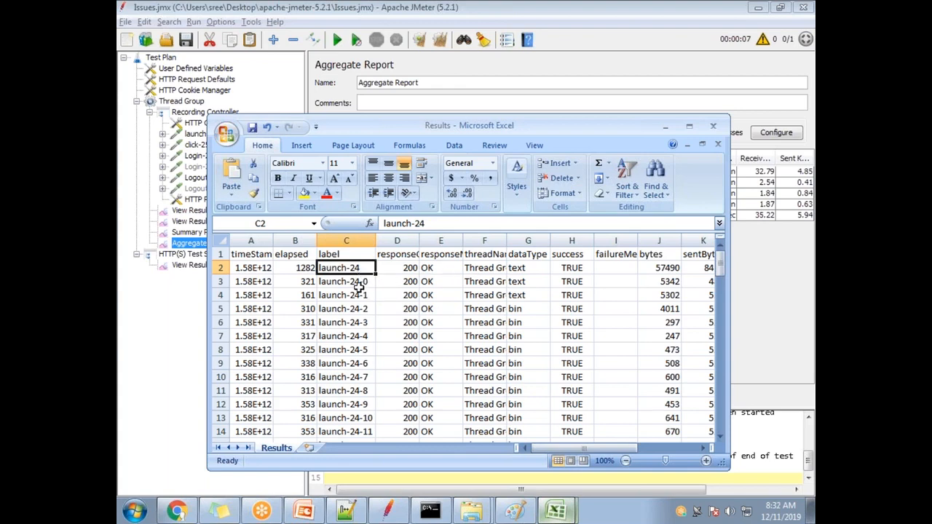
left_click(344, 322)
left_click_drag(357, 281, 343, 350)
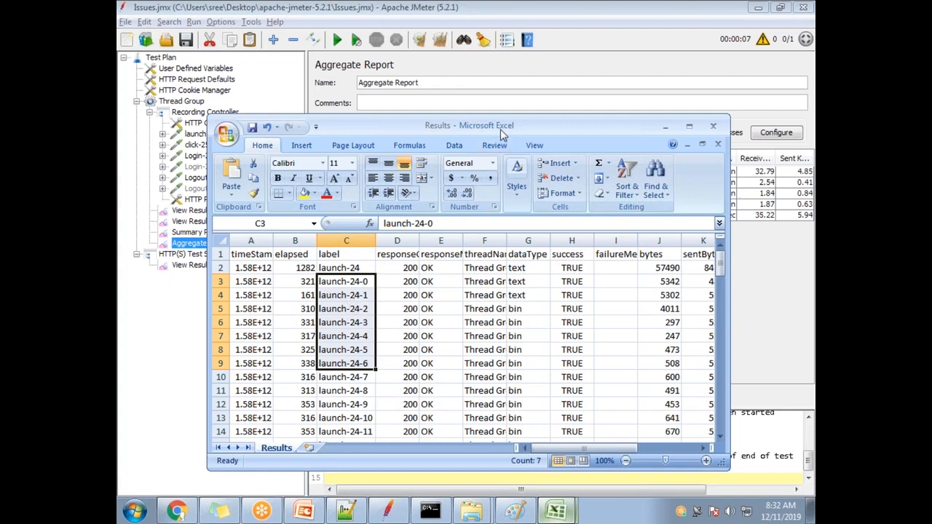
Move the Results workbook below the Aggregate Report table to compare its launch-24 row, and return to JMeter.
left_click_drag(501, 128, 509, 235)
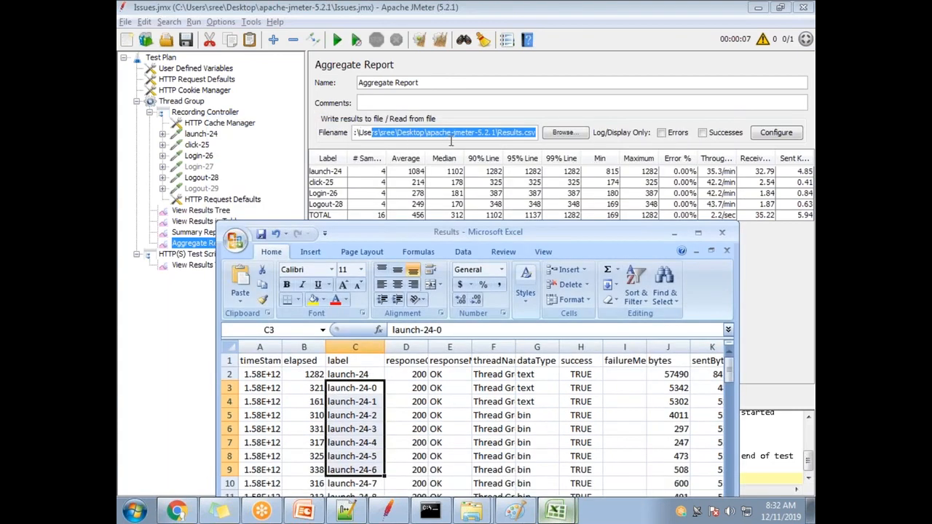
left_click(349, 375)
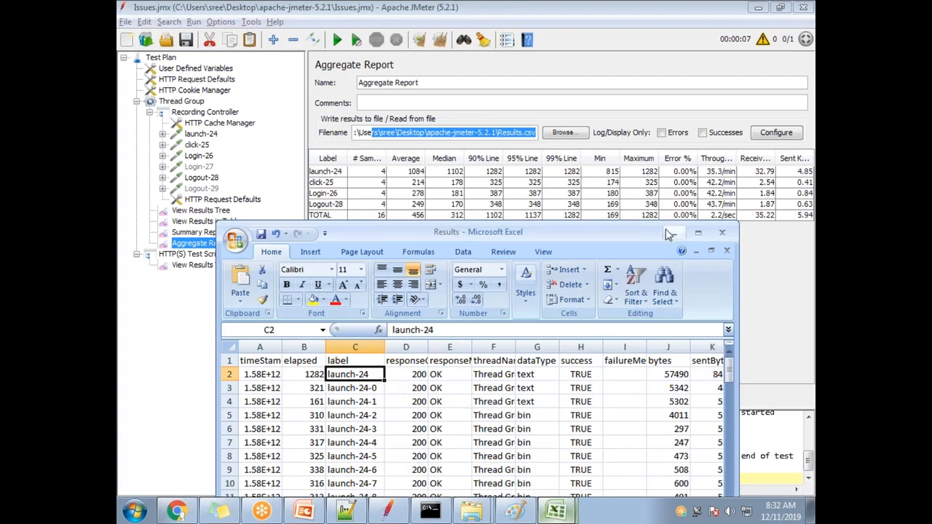
left_click(697, 233)
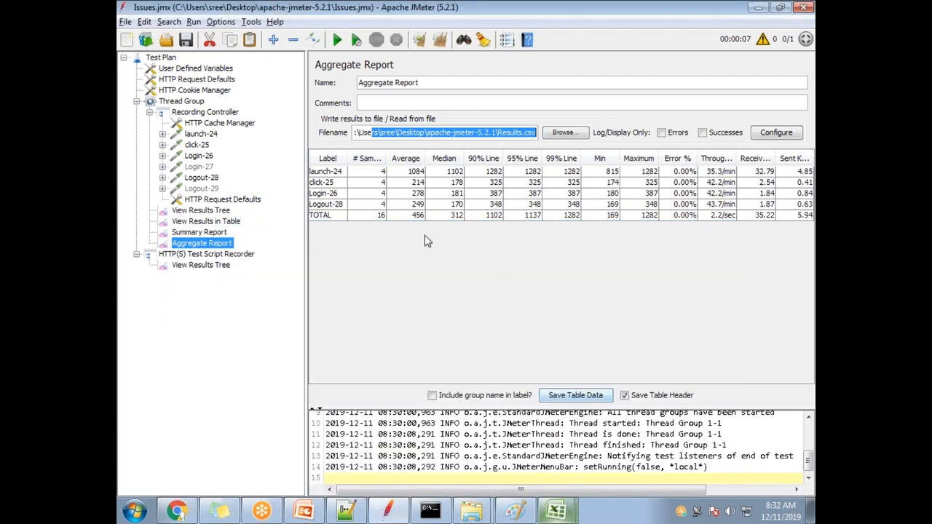
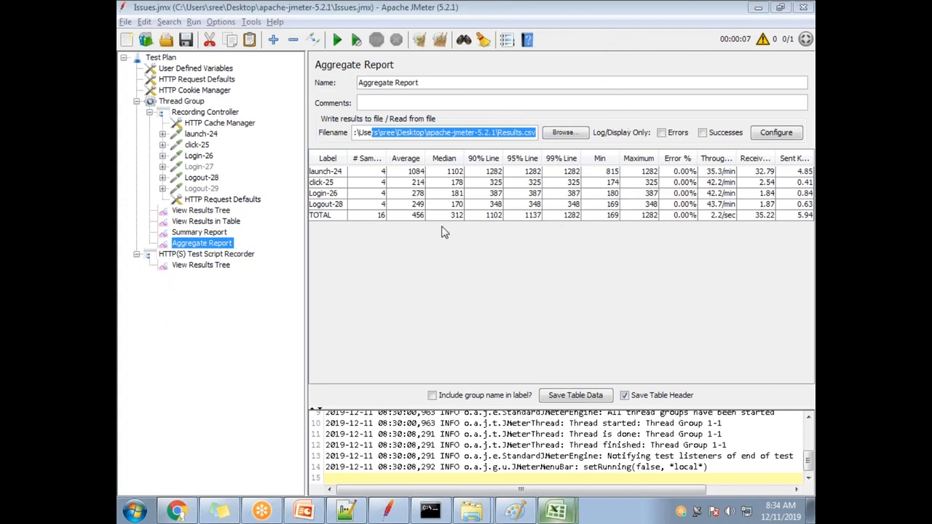
Switch to the Notepad++ notes and highlight the GUI Mode and Non-GUI Mode lines under "Execute in 2 modes".
left_click(760, 8)
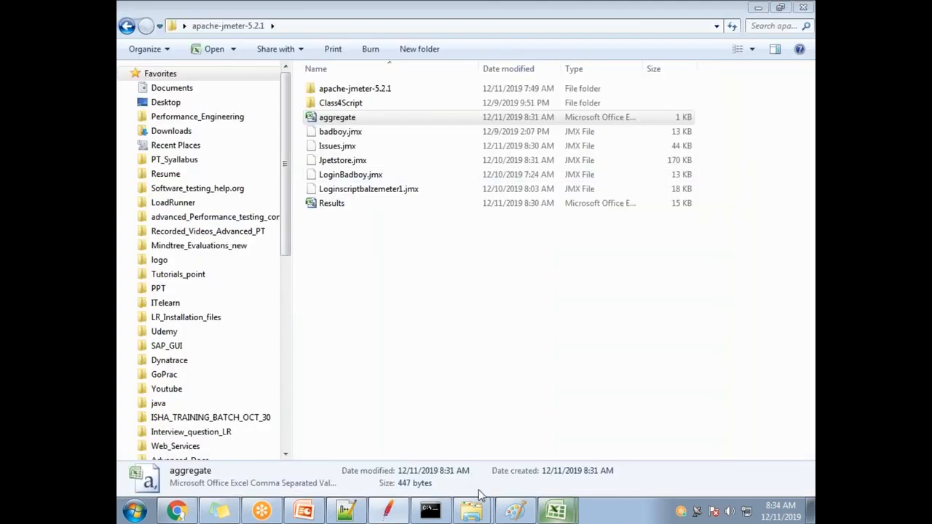
left_click(343, 513)
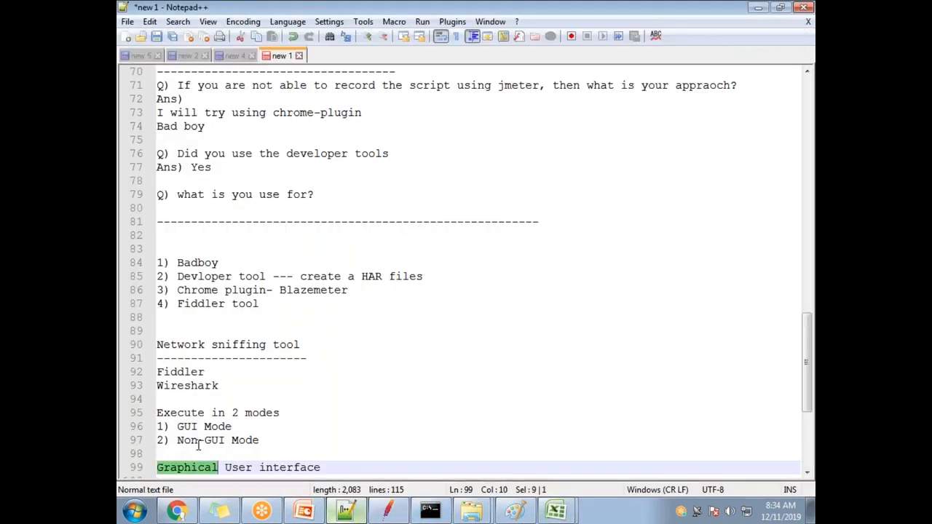
key("Up")
key("Up")
key("Up")
left_click_drag(267, 426, 128, 425)
left_click_drag(259, 441, 155, 440)
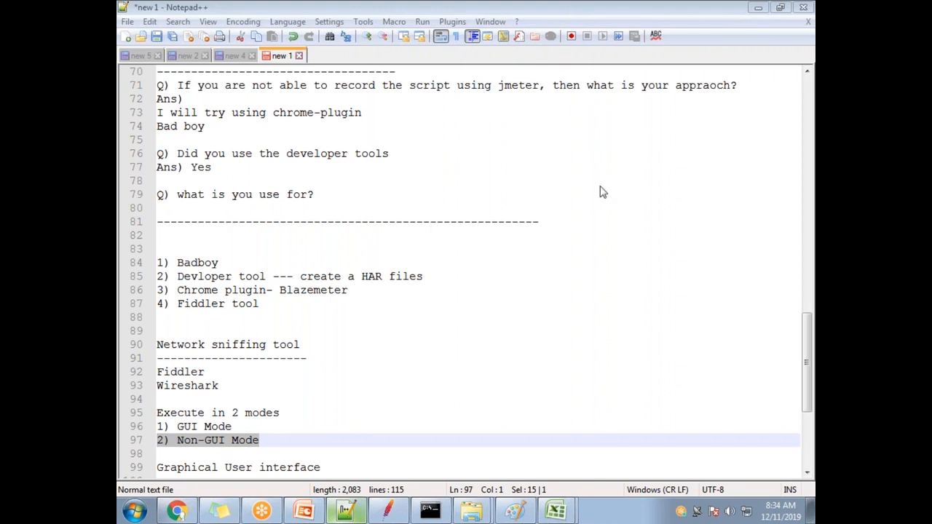
Review the two execution modes by selecting their lines alternately, ending with the GUI Mode line selected.
left_click(265, 435)
key("Up")
key("shift+Home")
left_click(268, 446)
key("shift+Home")
left_click(271, 445)
left_click(251, 427)
key("shift+Home")
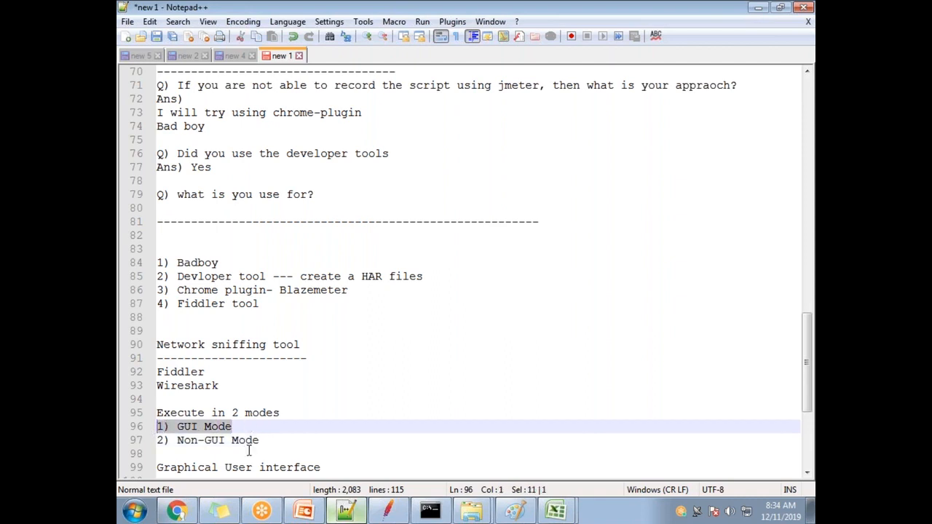
Select the whole Non-GUI Mode line, and narrow the selection to the words "Non-GUI Mode" without the number.
left_click(300, 442)
key("shift+Home")
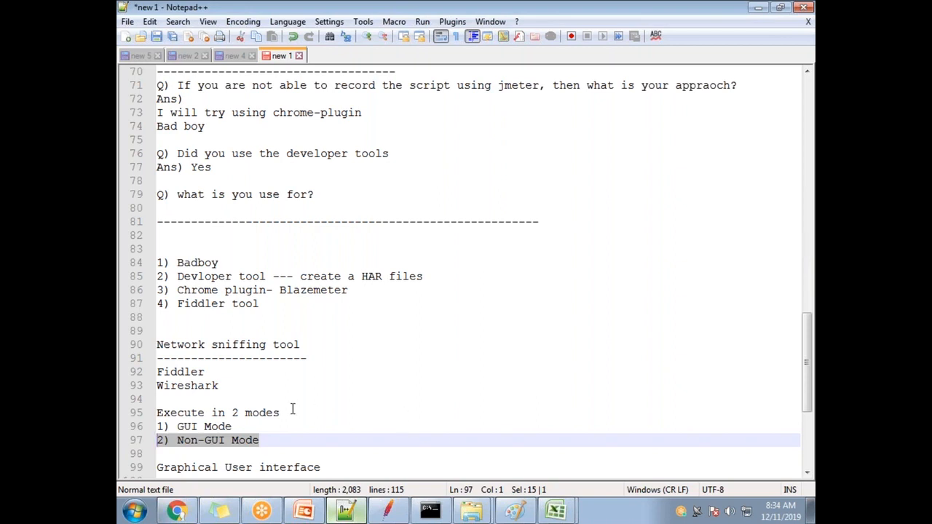
left_click(279, 440)
left_click(177, 440, "shift")
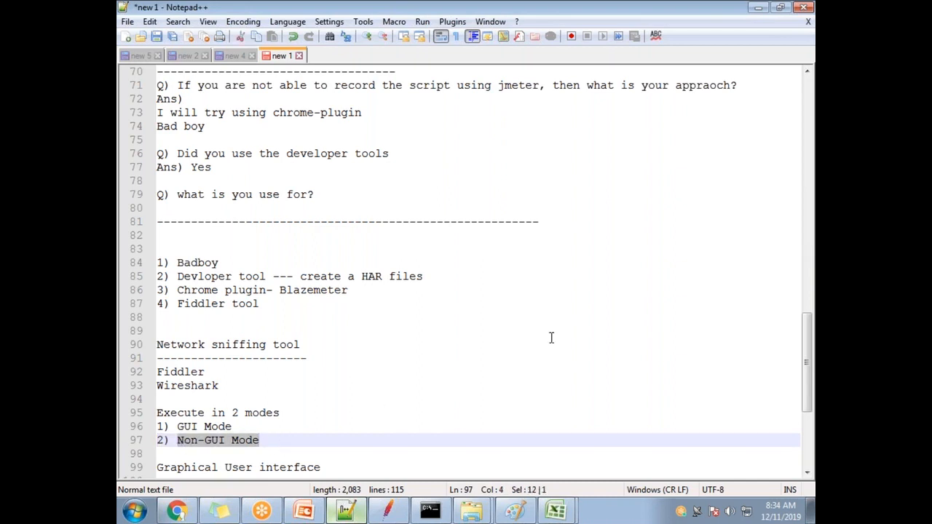